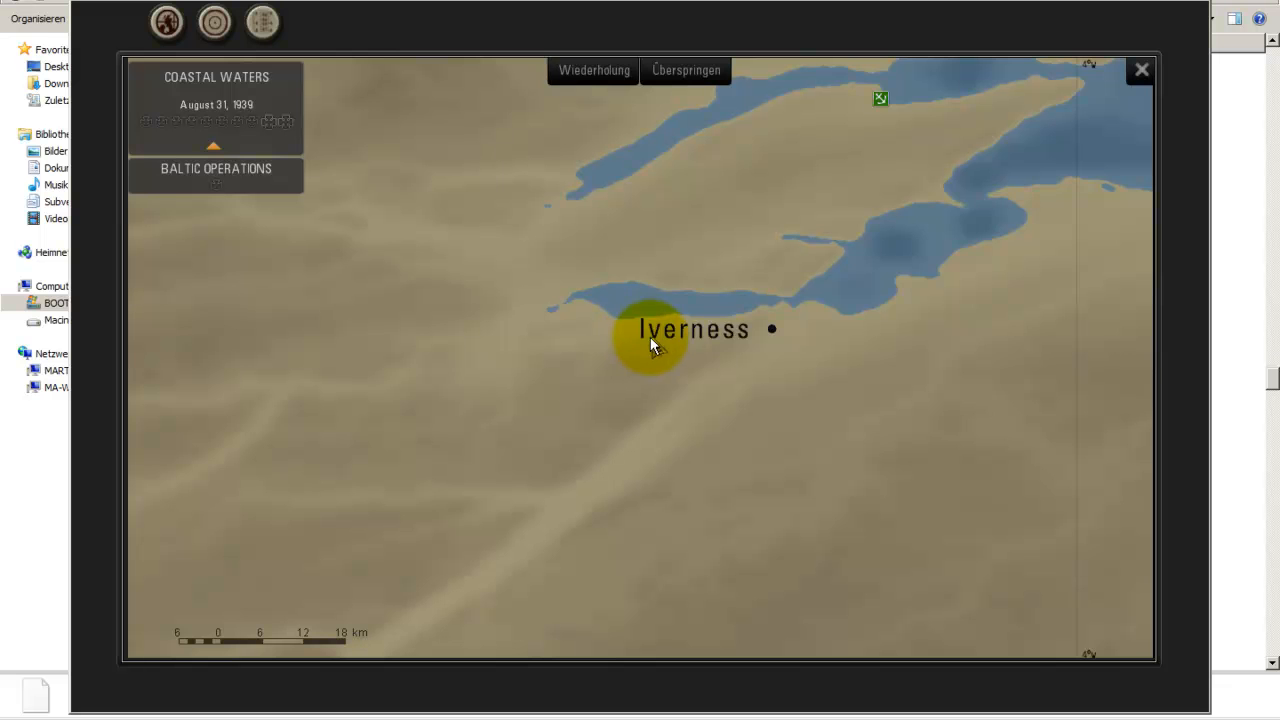
drag(650, 337, 669, 346)
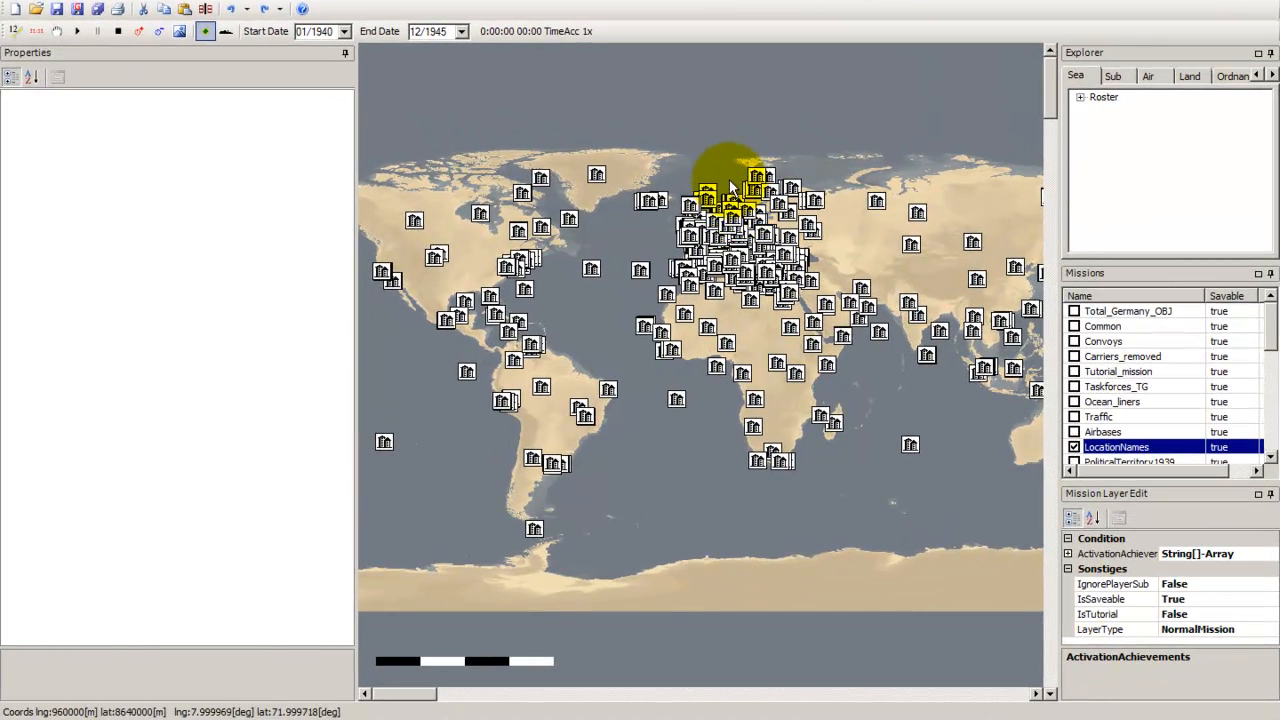
Enable Map Location Edit Mode and select the northernmost of the clustered Iverness location markers in northern Scotland
scroll(731, 190, up, 3)
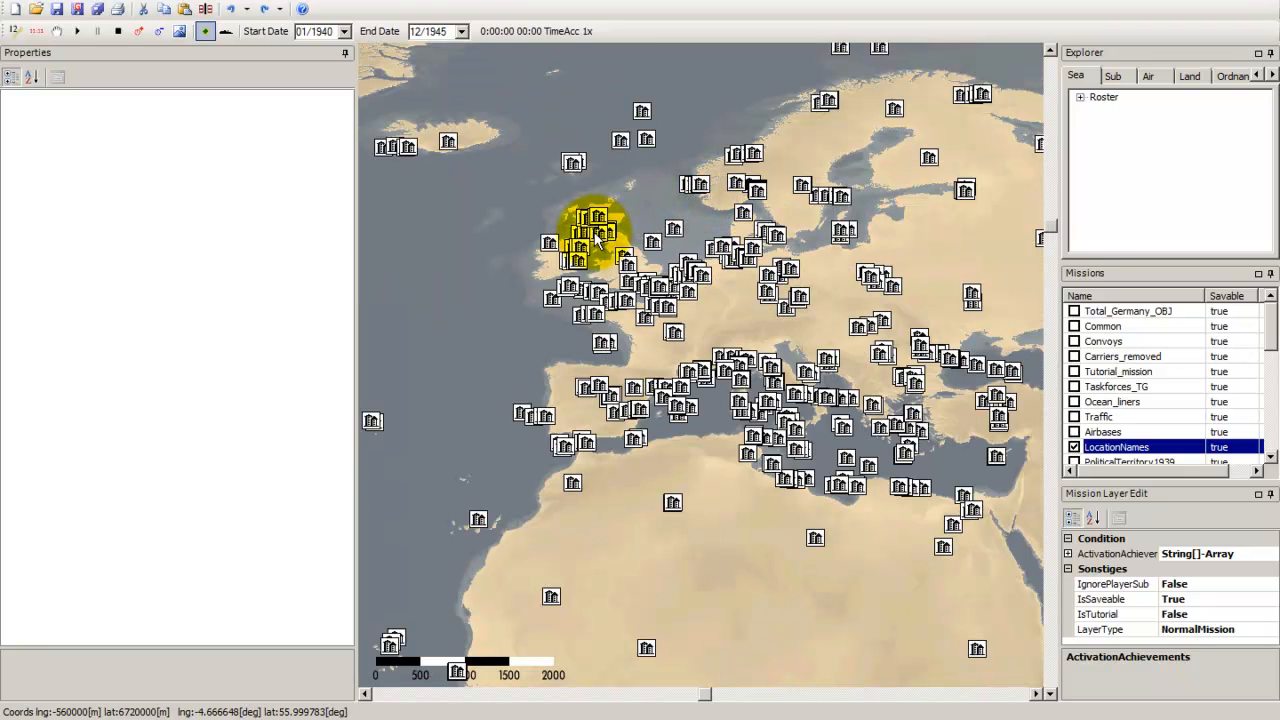
scroll(597, 233, up, 3)
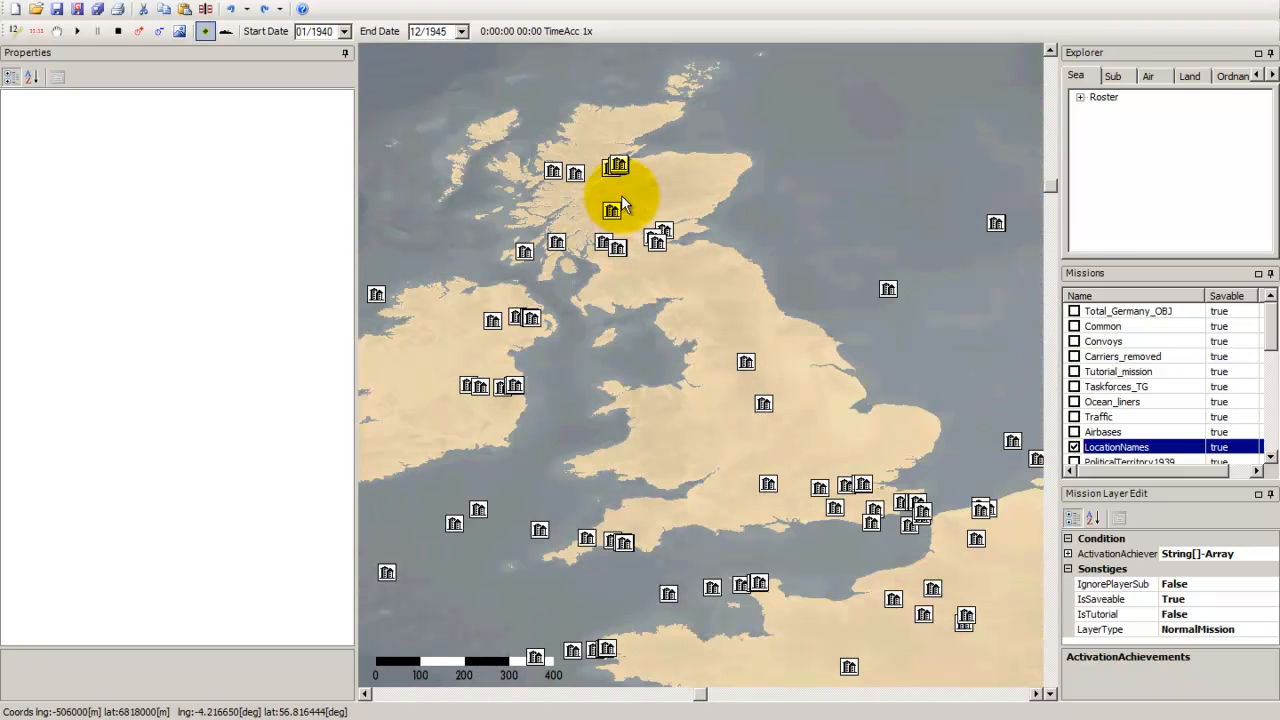
scroll(628, 155, up, 2)
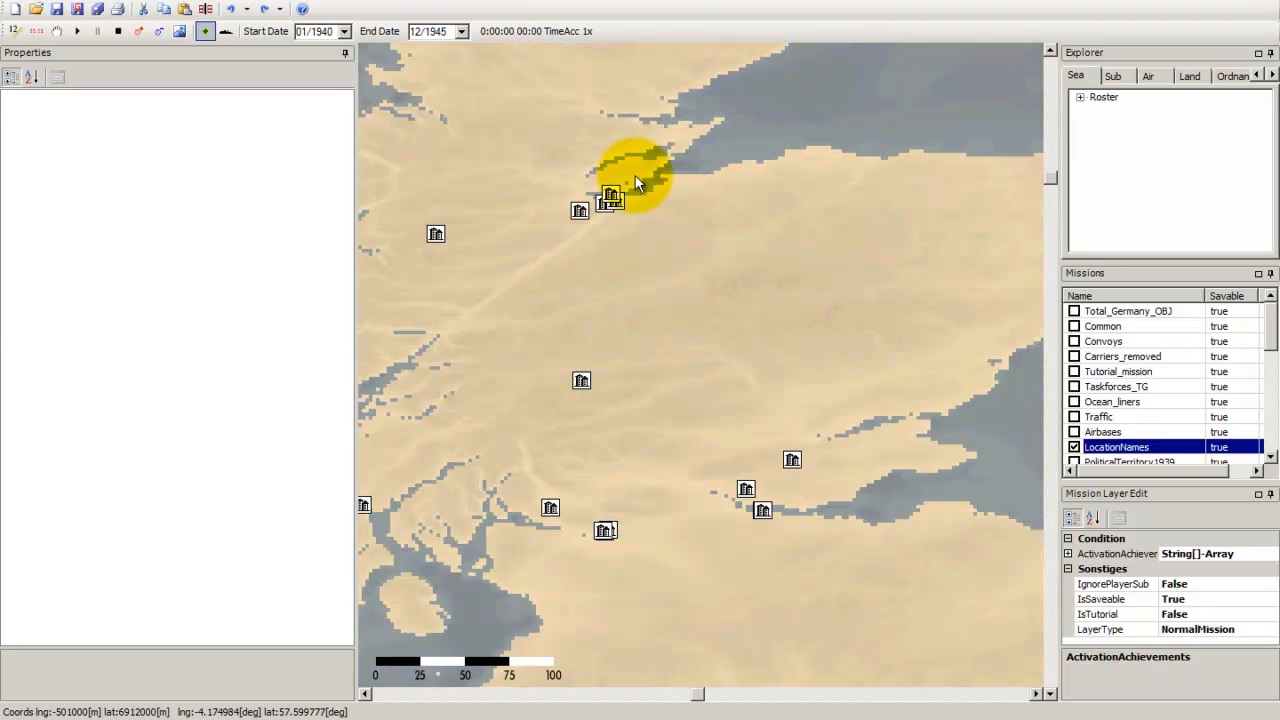
scroll(627, 215, up, 1)
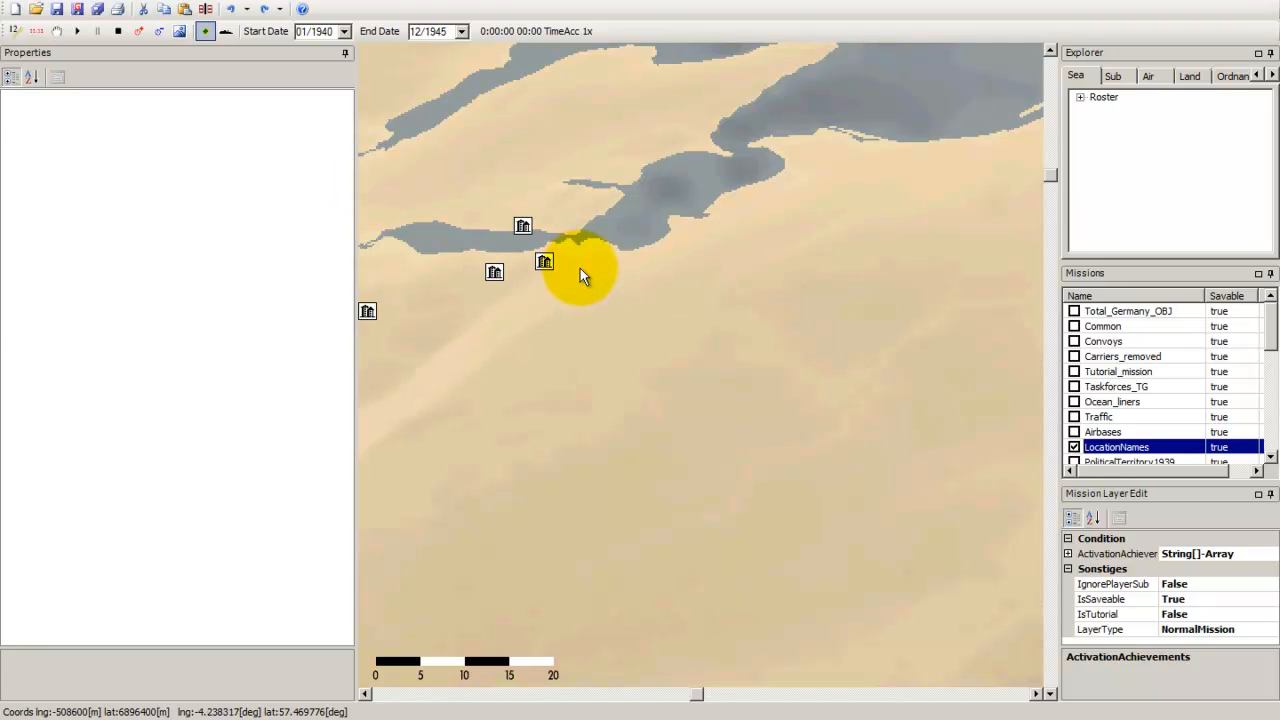
click(523, 224)
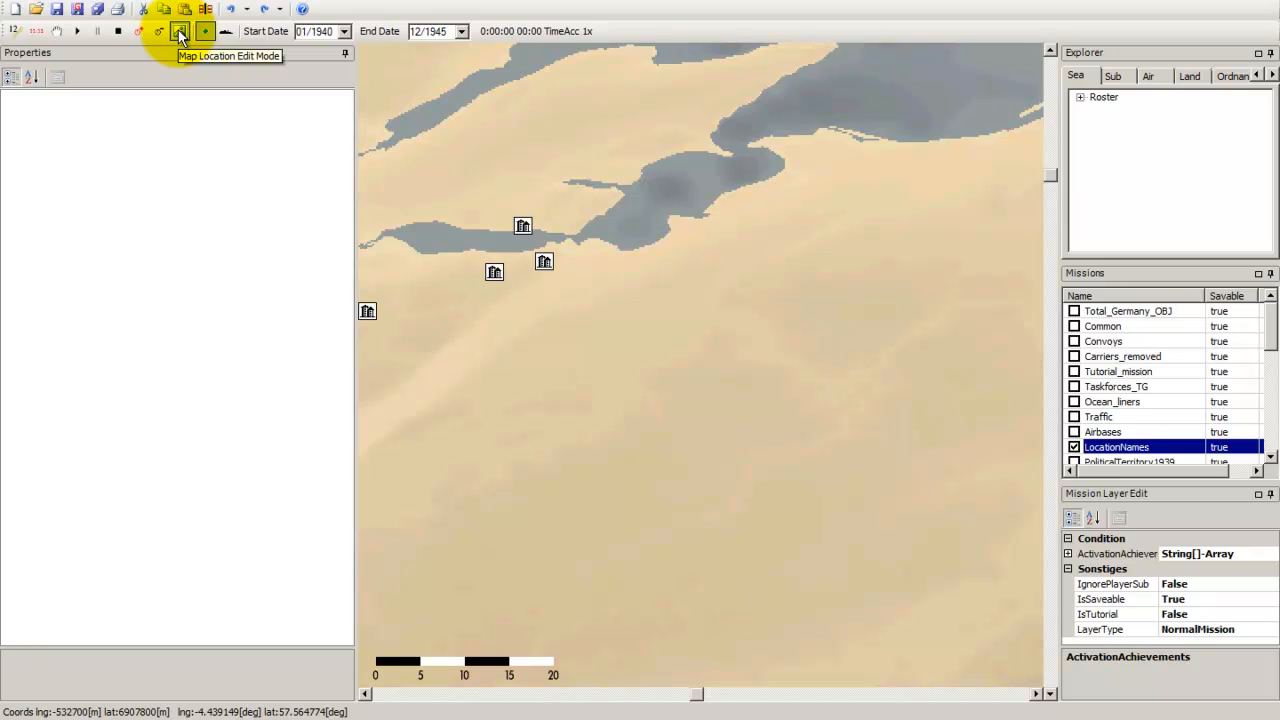
click(180, 33)
click(523, 226)
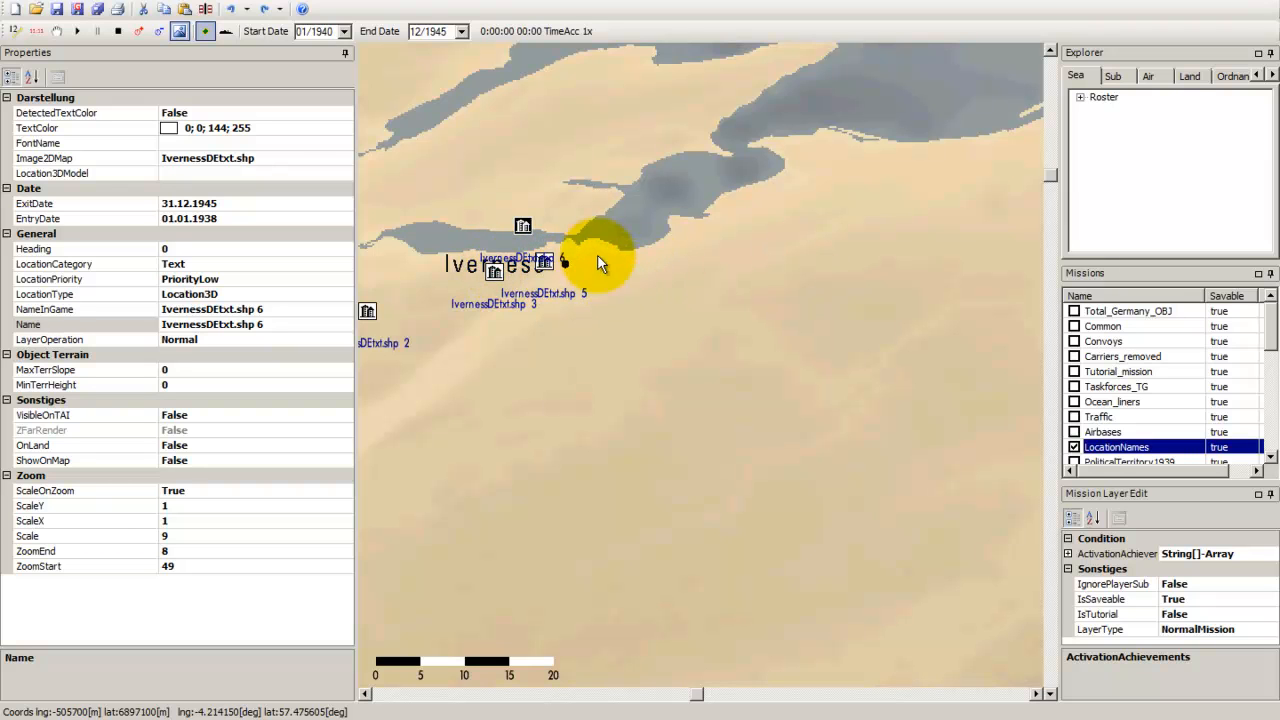
Check which shape file the selected Iverness location uses as its Image2DMap
click(277, 158)
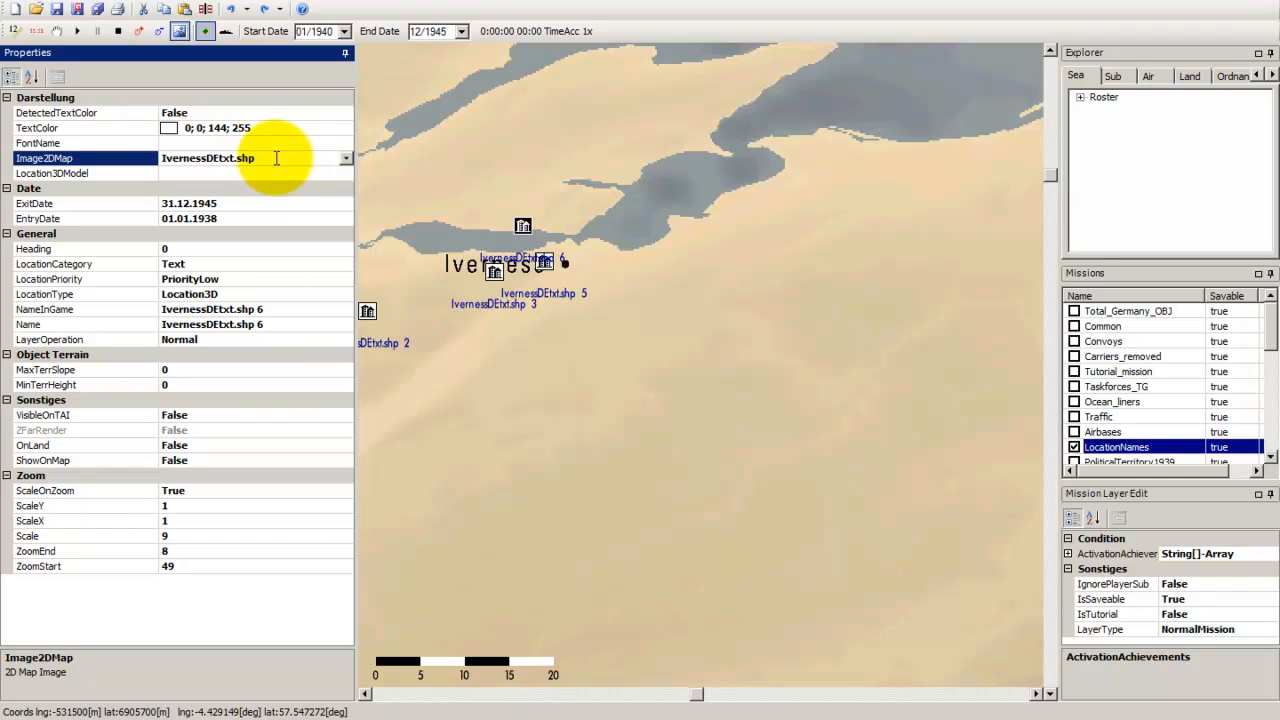
double_click(272, 158)
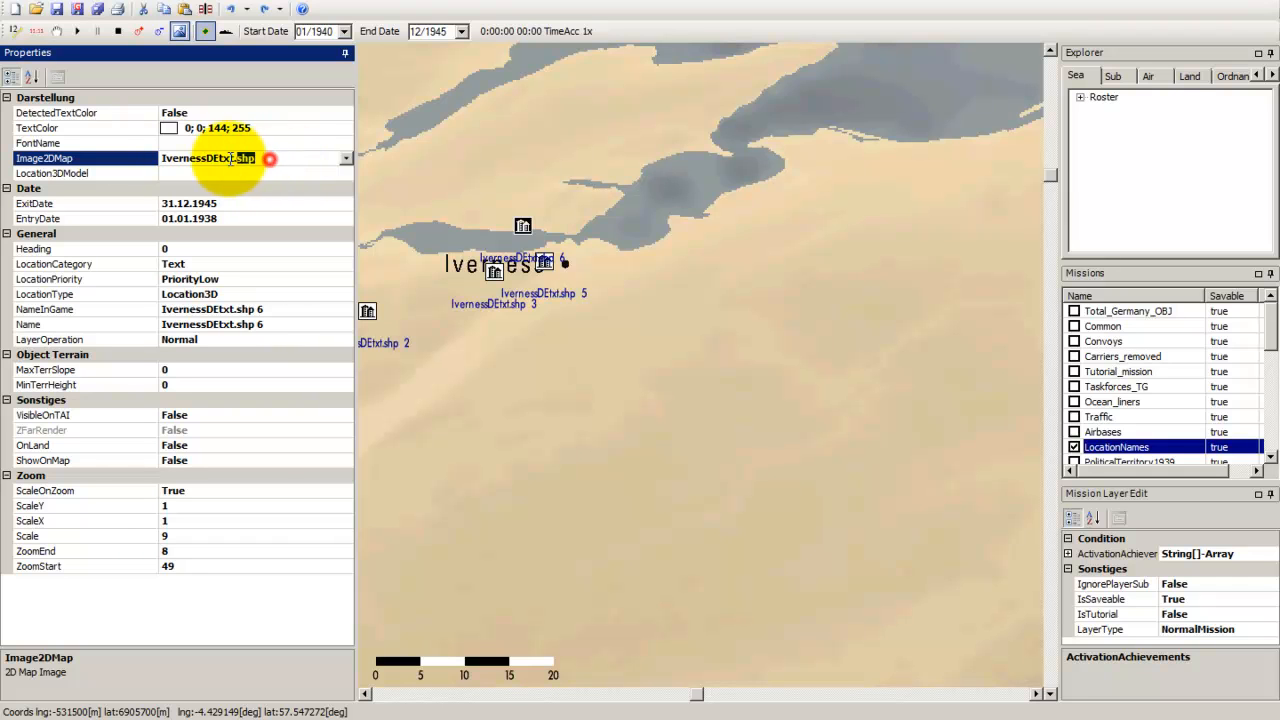
click(288, 160)
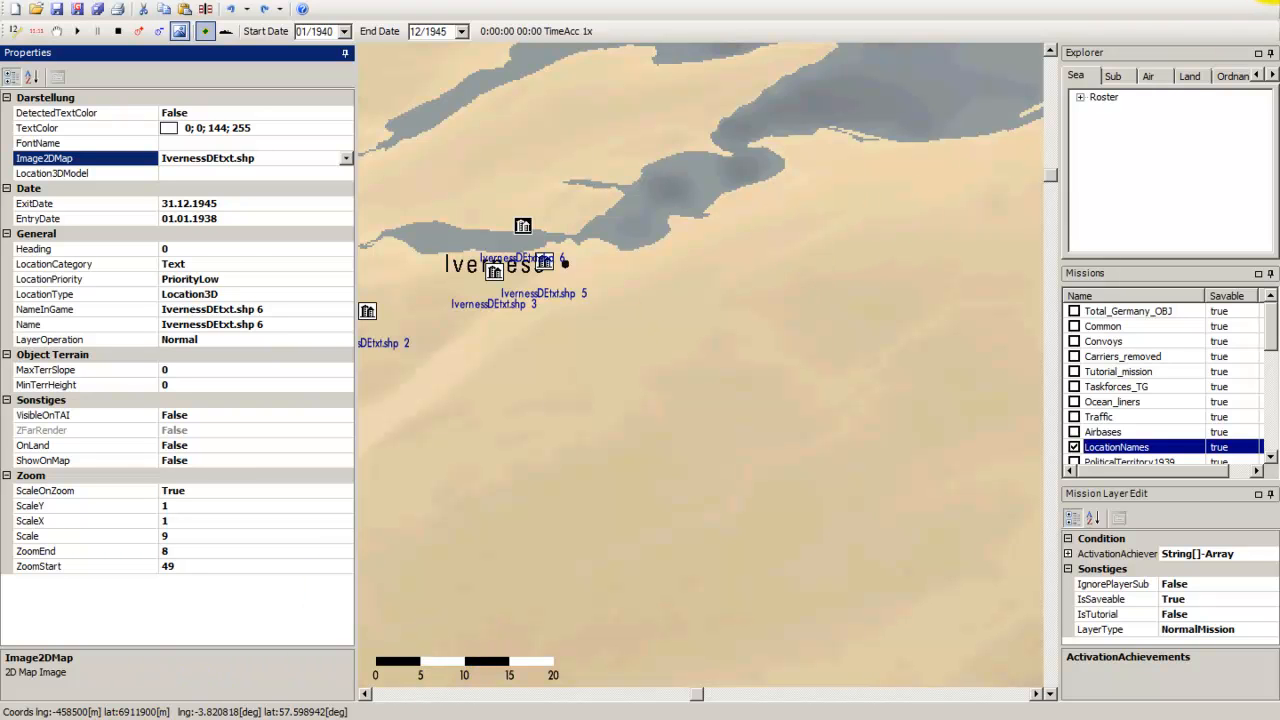
Switch to Windows Explorer and open the LocationMaps folder under data\Terrain
click(1268, 1)
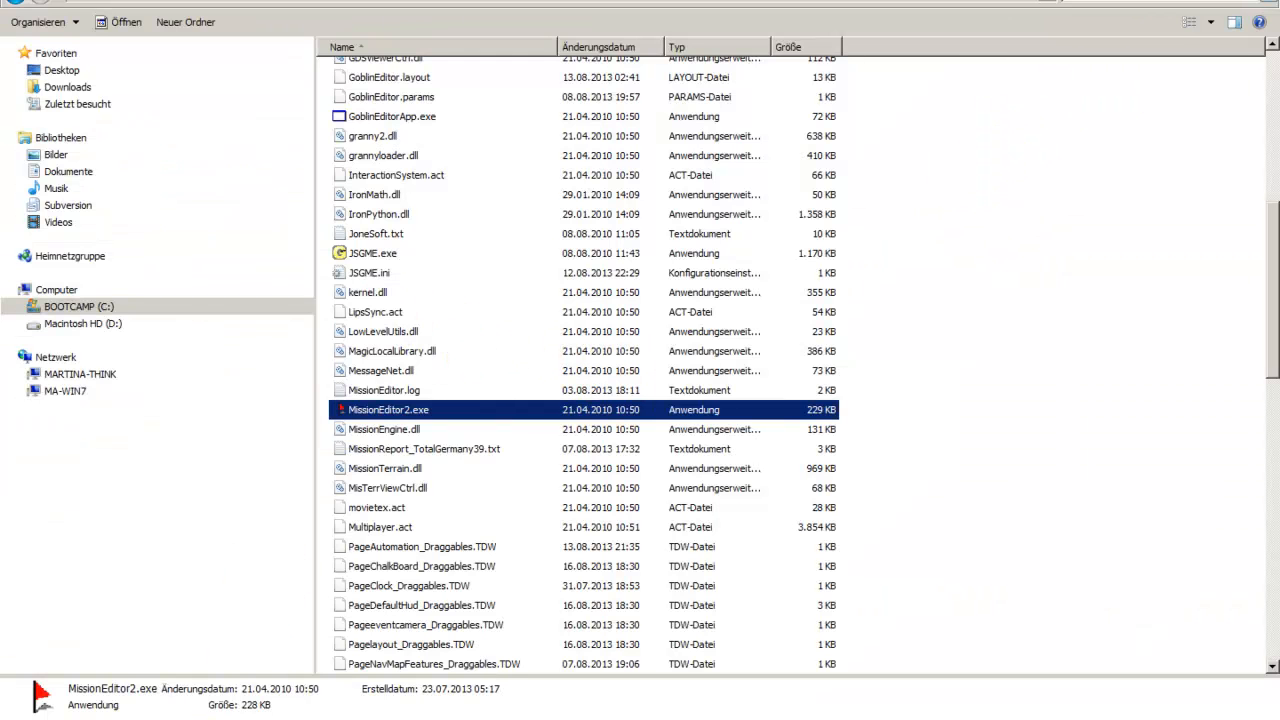
mouse_move(115, 716)
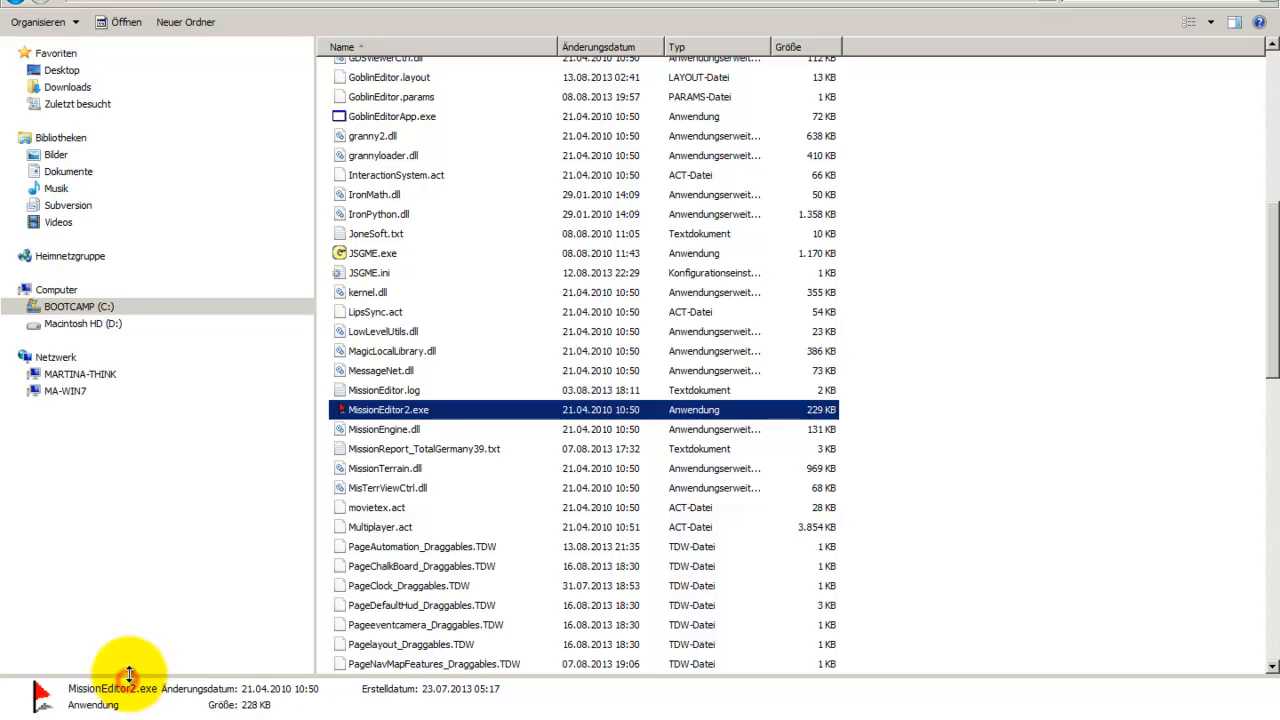
scroll(462, 190, up, 9)
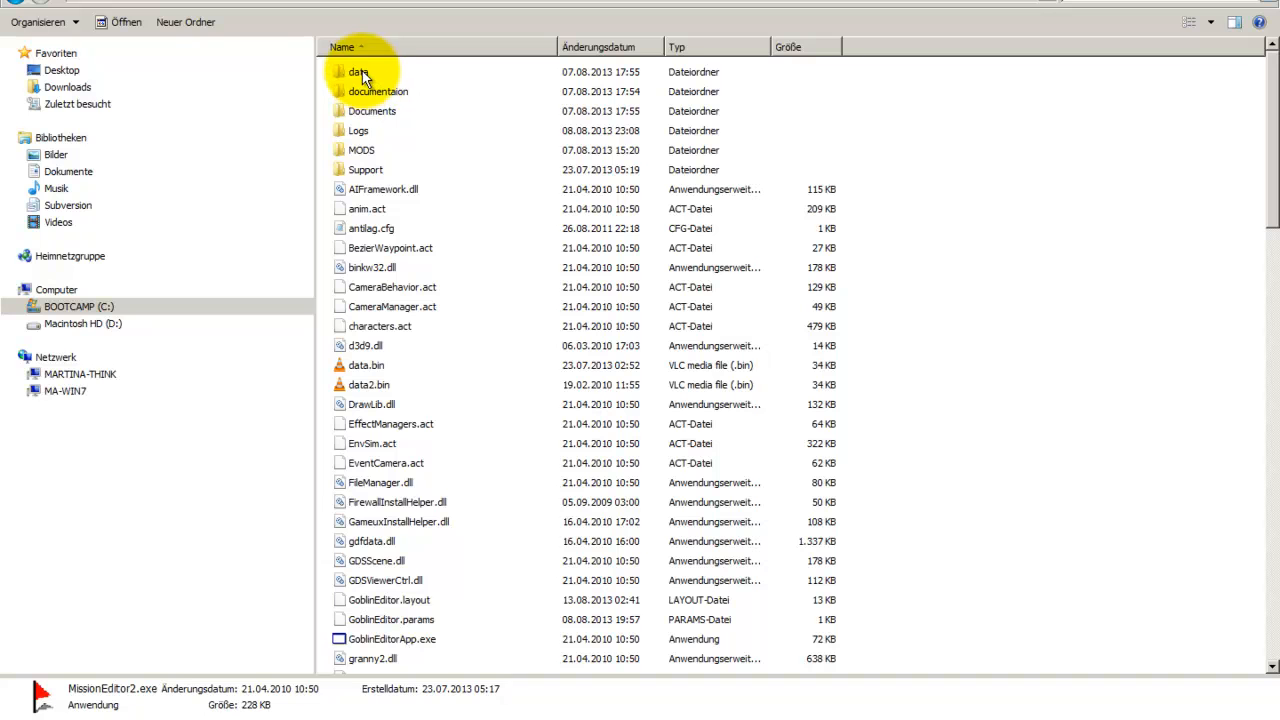
double_click(357, 74)
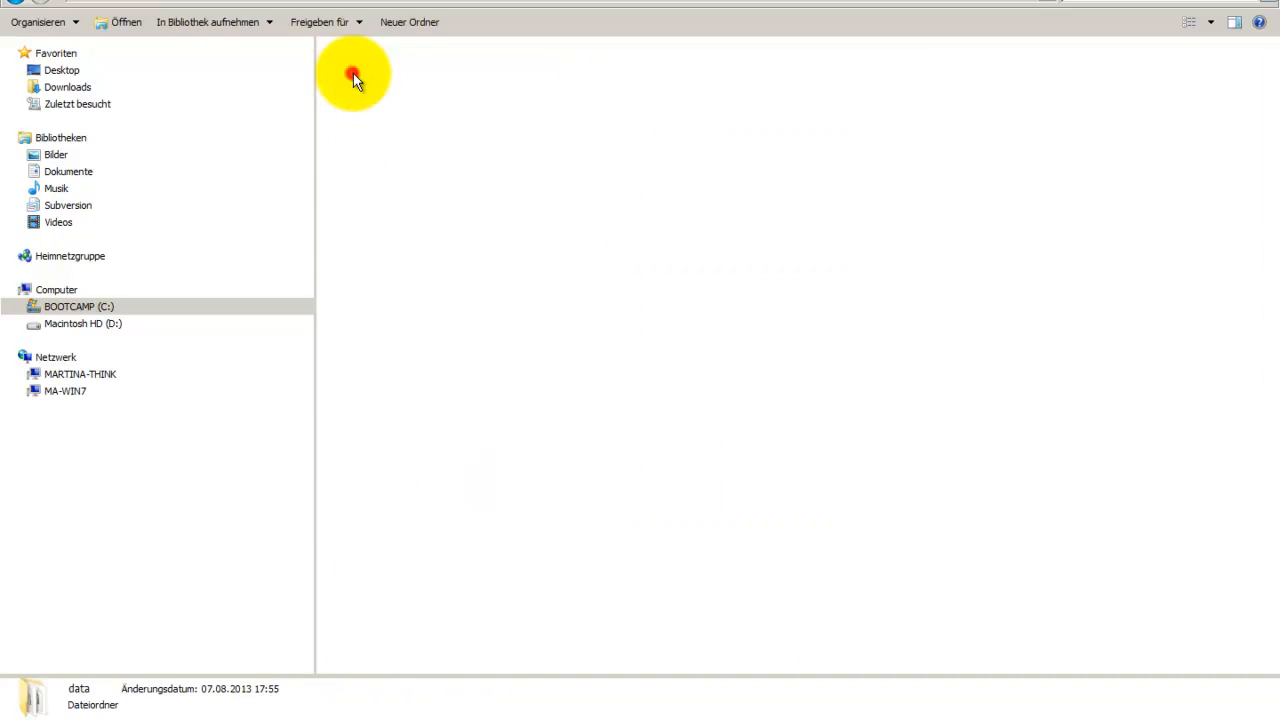
scroll(466, 370, down, 5)
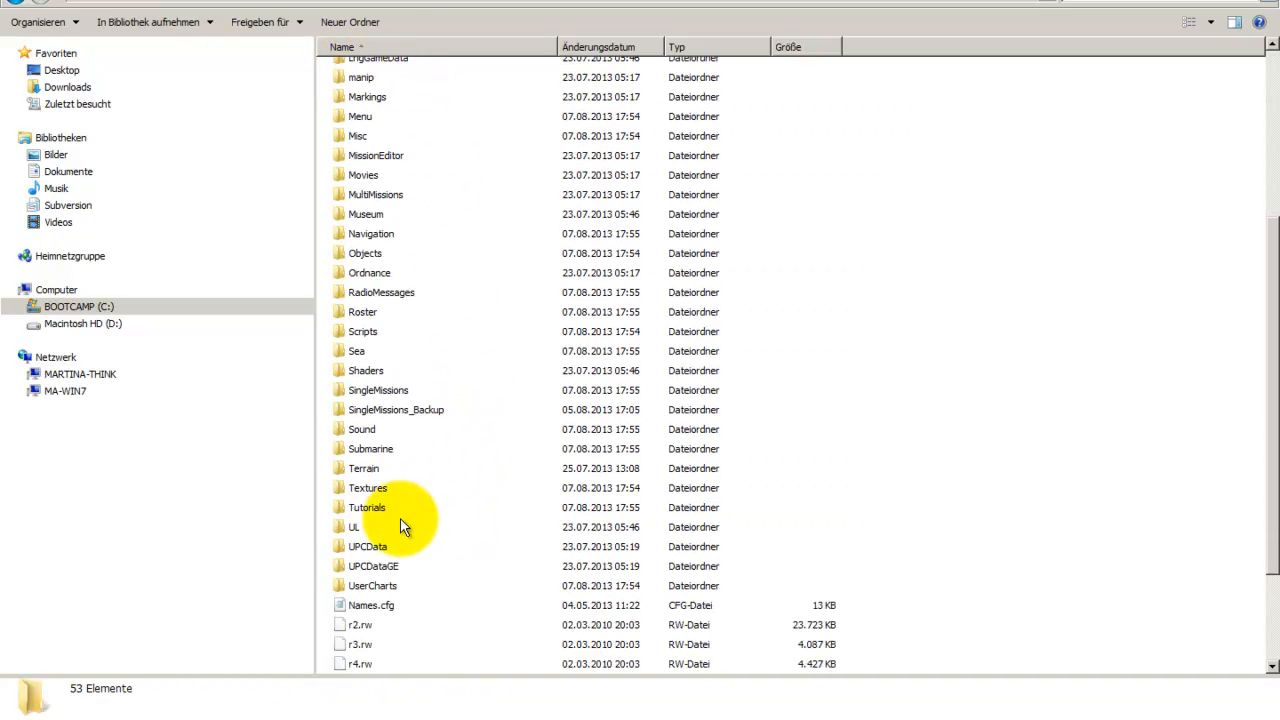
double_click(356, 471)
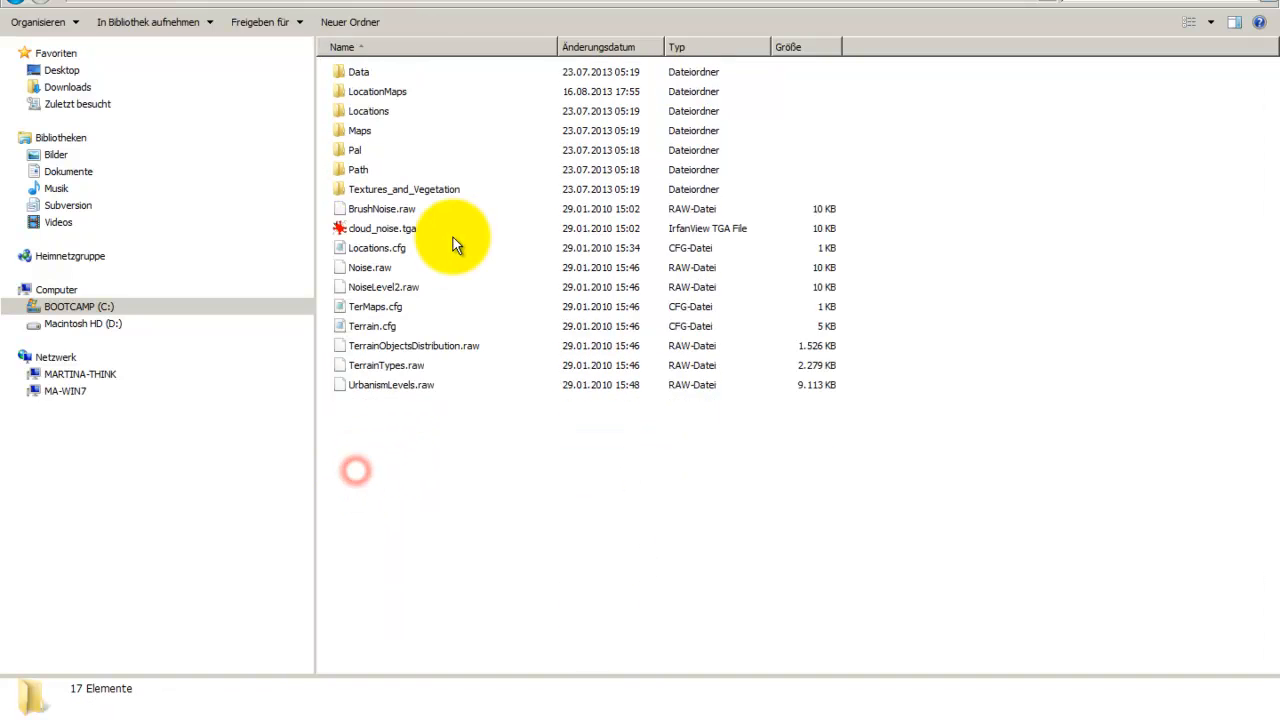
double_click(376, 93)
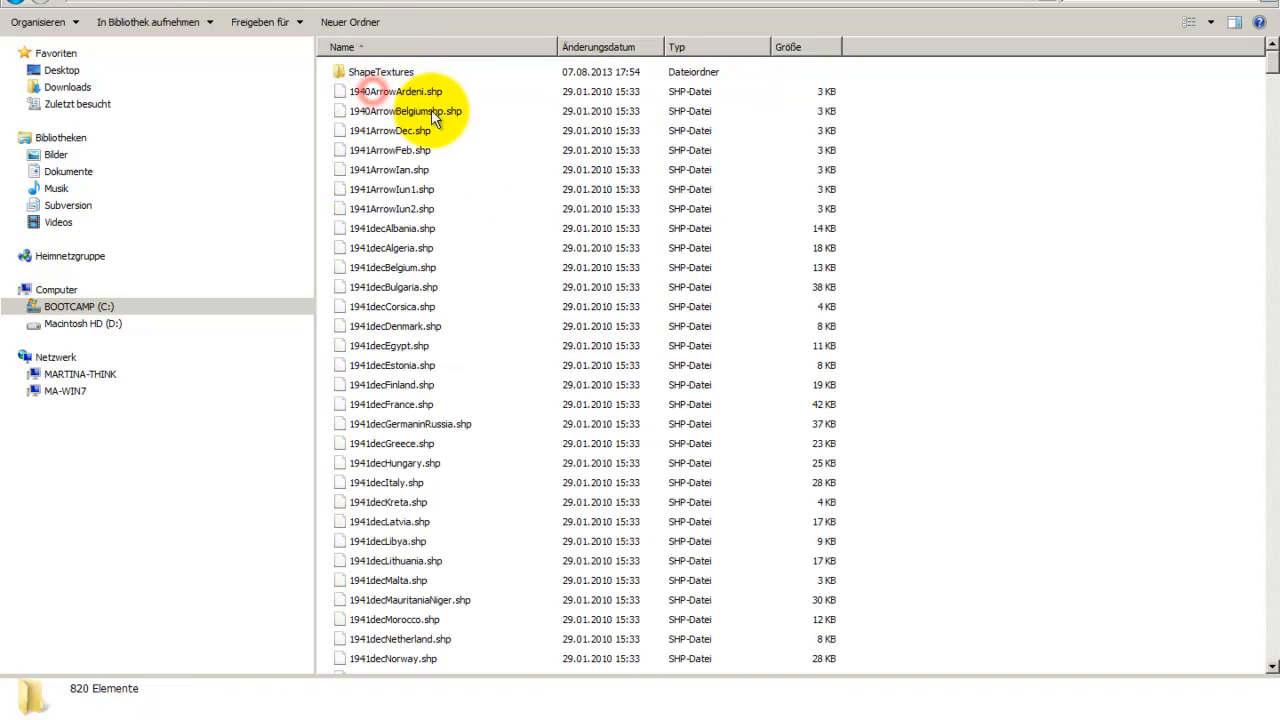
Find the file IvernessDEtxt.shp in the LocationMaps folder and copy it
scroll(500, 445, down, 15)
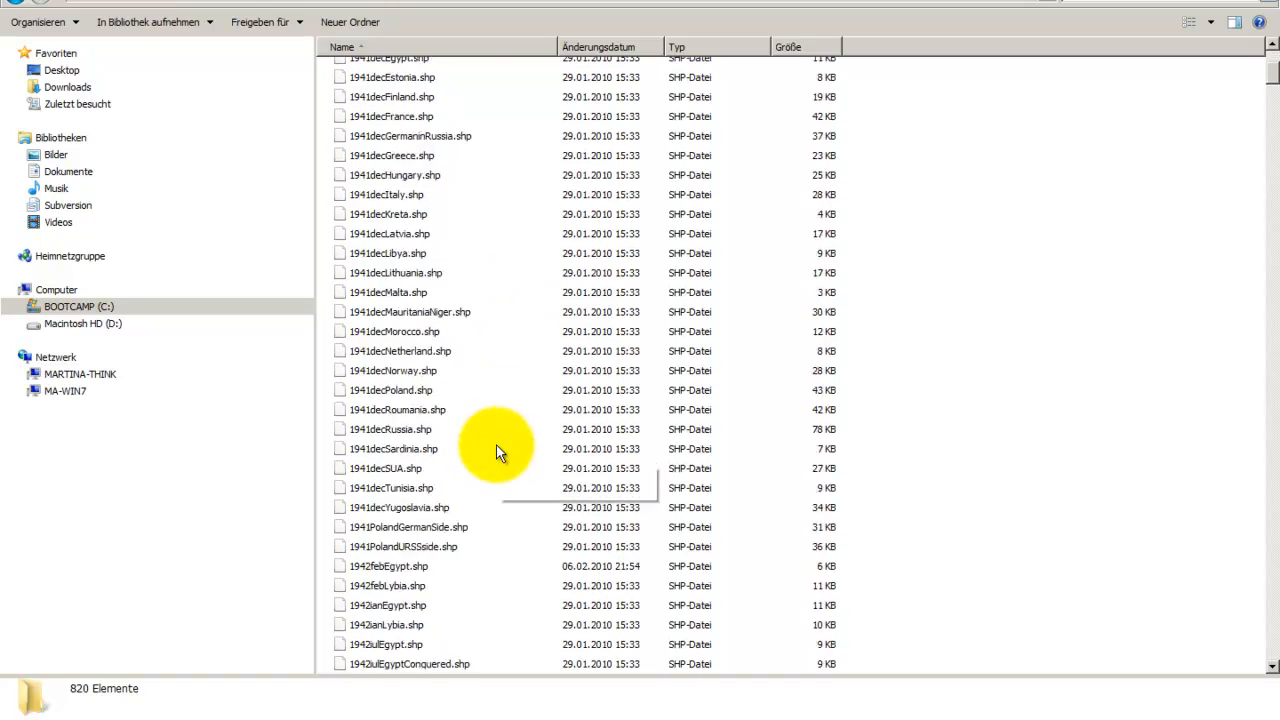
scroll(444, 402, down, 20)
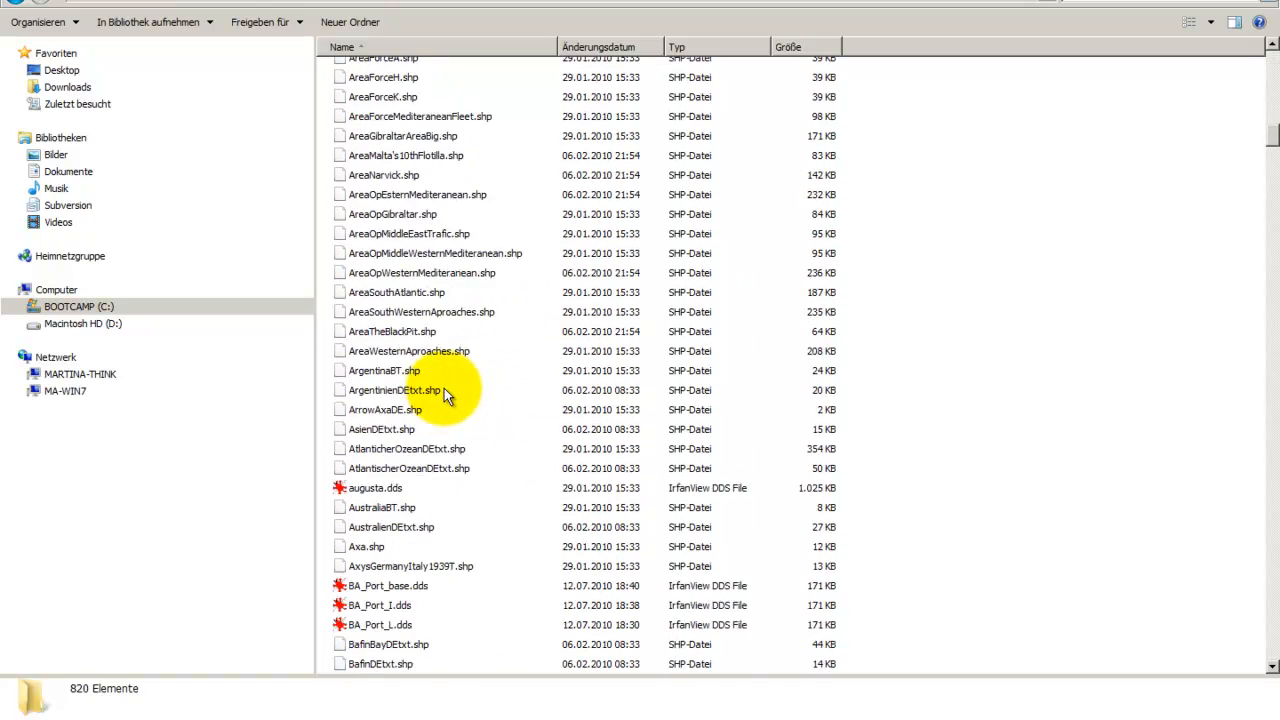
scroll(444, 385, down, 20)
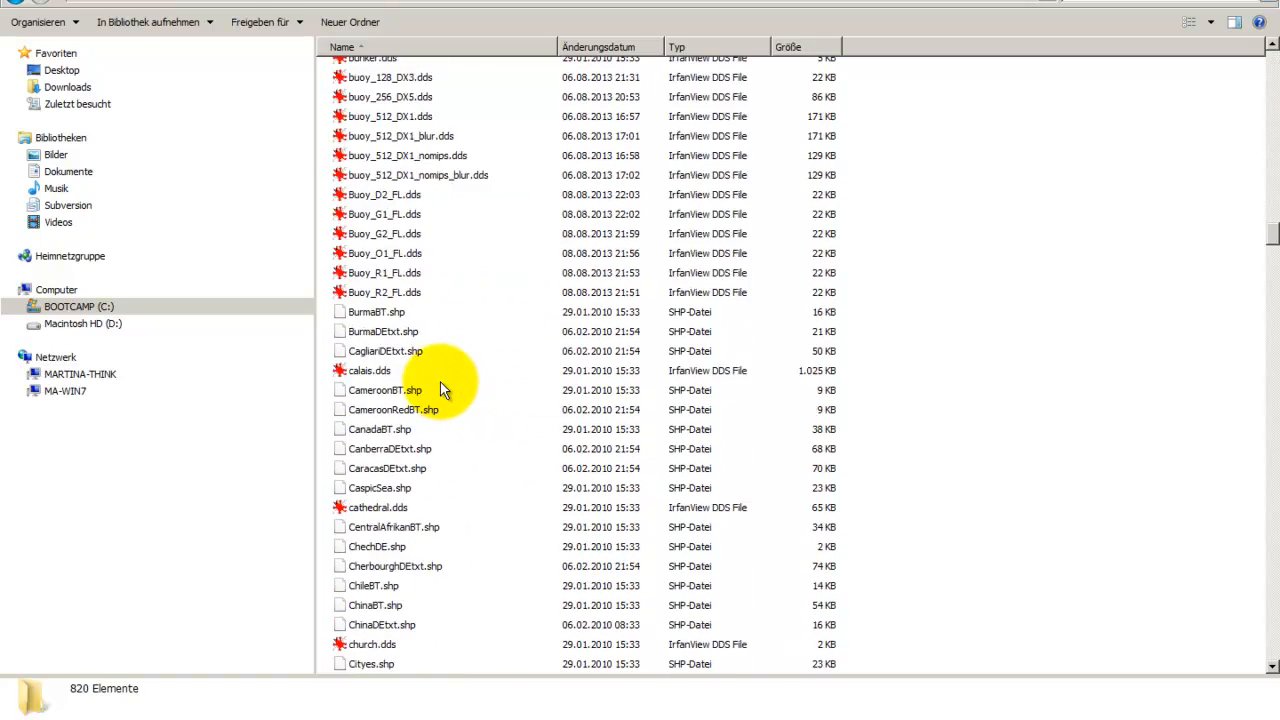
scroll(442, 381, down, 20)
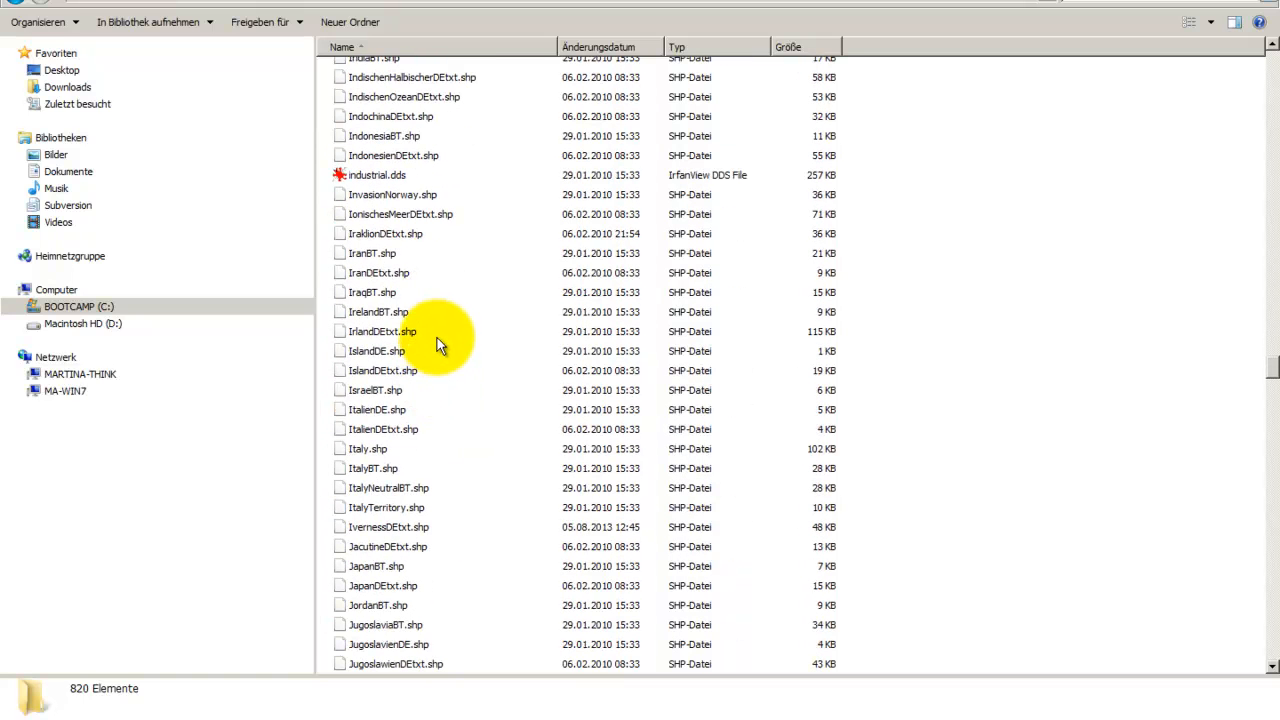
scroll(442, 338, down, 1)
scroll(474, 295, down, 1)
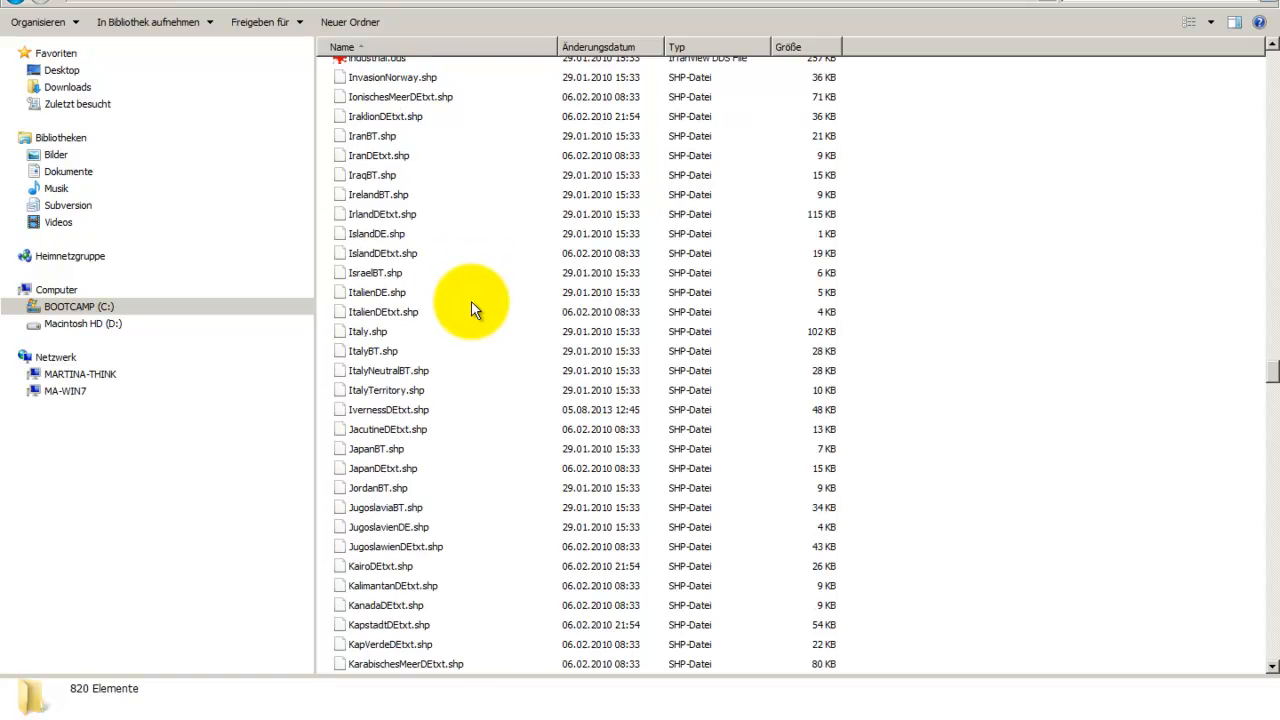
scroll(400, 380, down, 2)
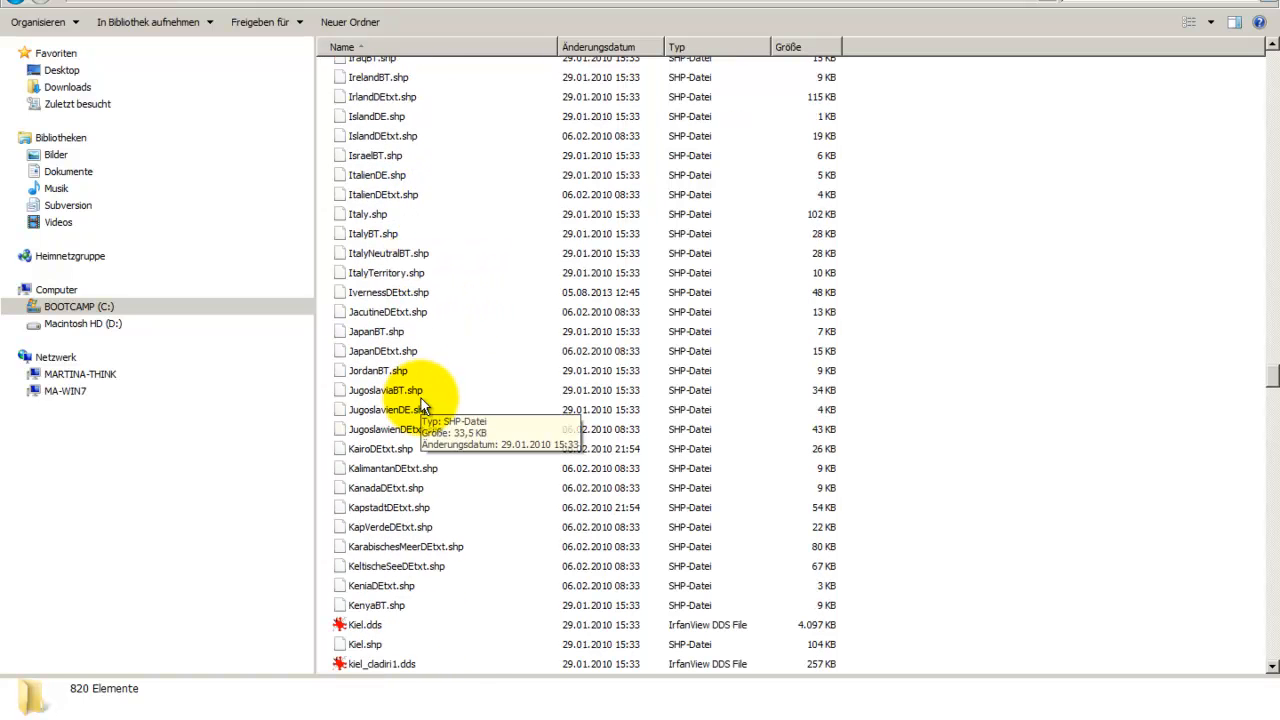
click(381, 297)
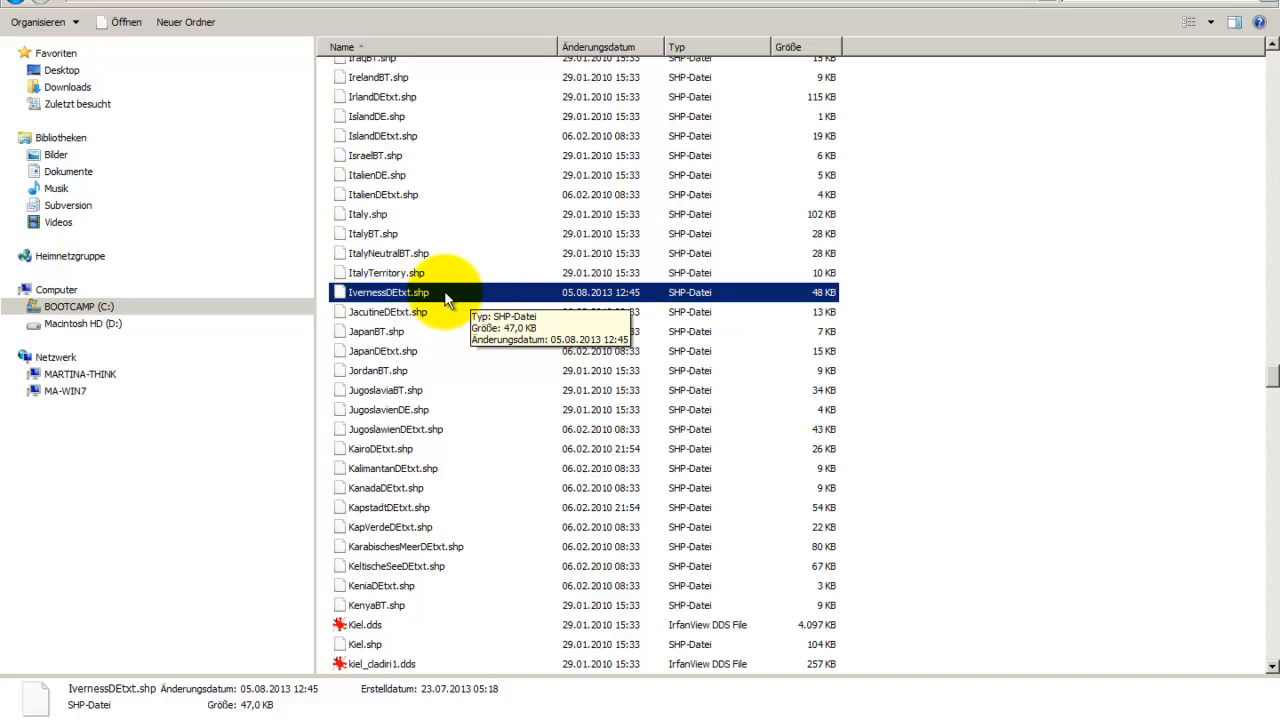
right_click(445, 294)
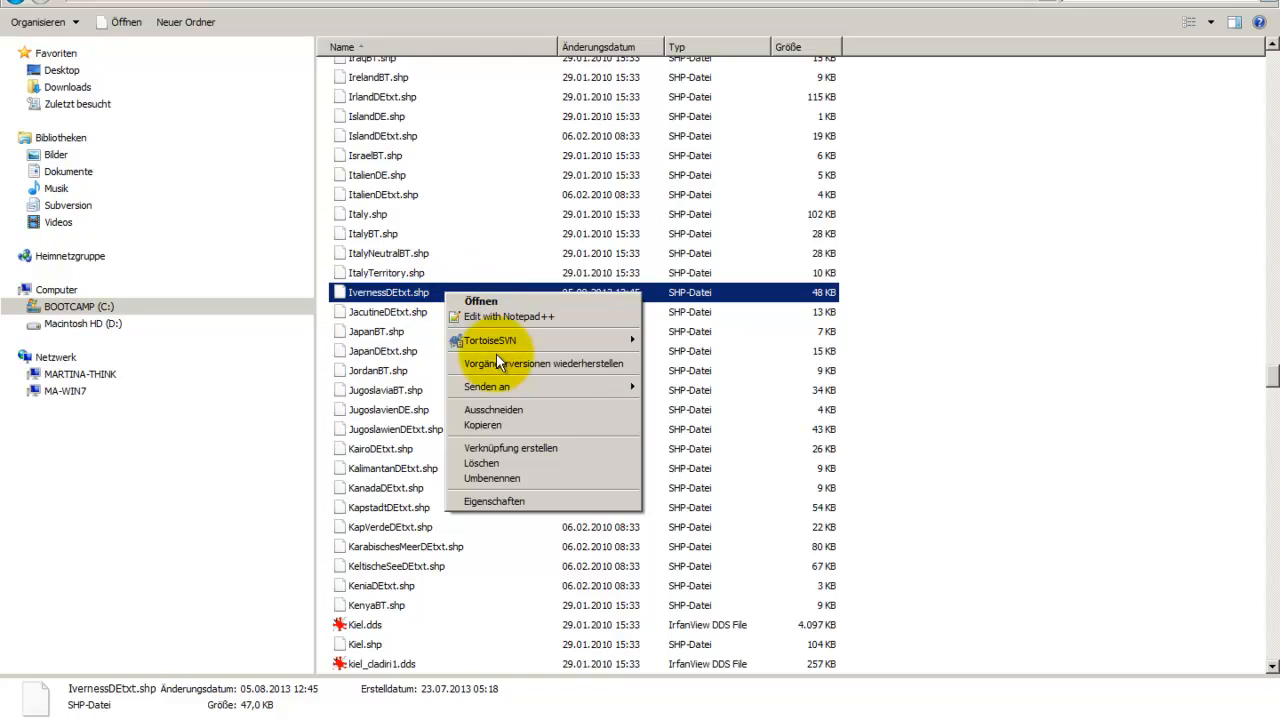
click(490, 426)
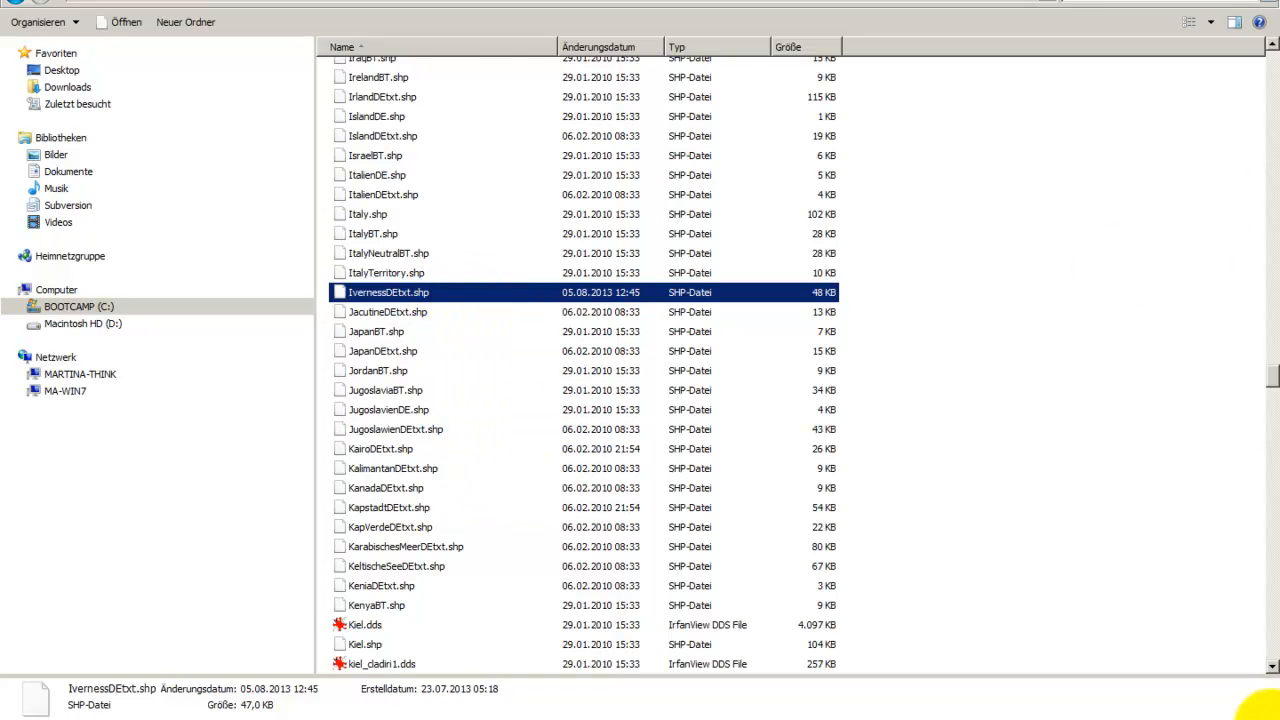
Delete the old IvernessDEtxt.shp from the desktop and paste the copied file there
click(1270, 718)
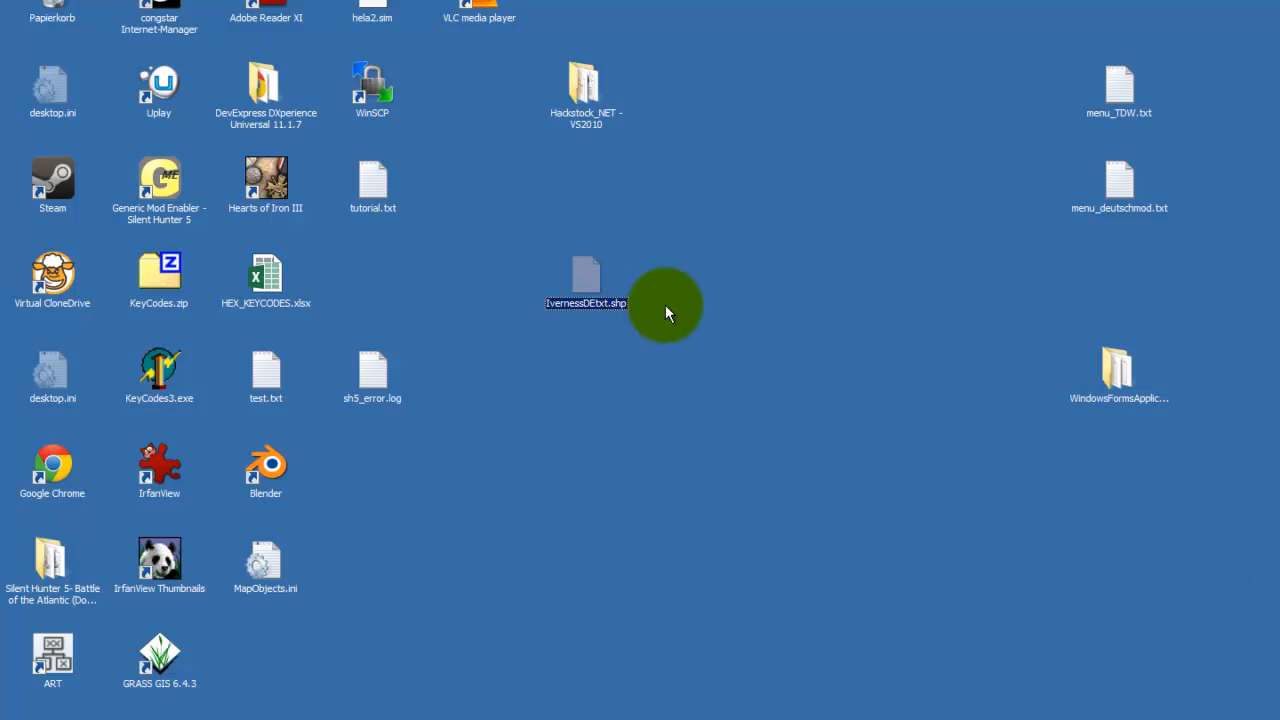
click(738, 333)
drag(737, 372, 517, 256)
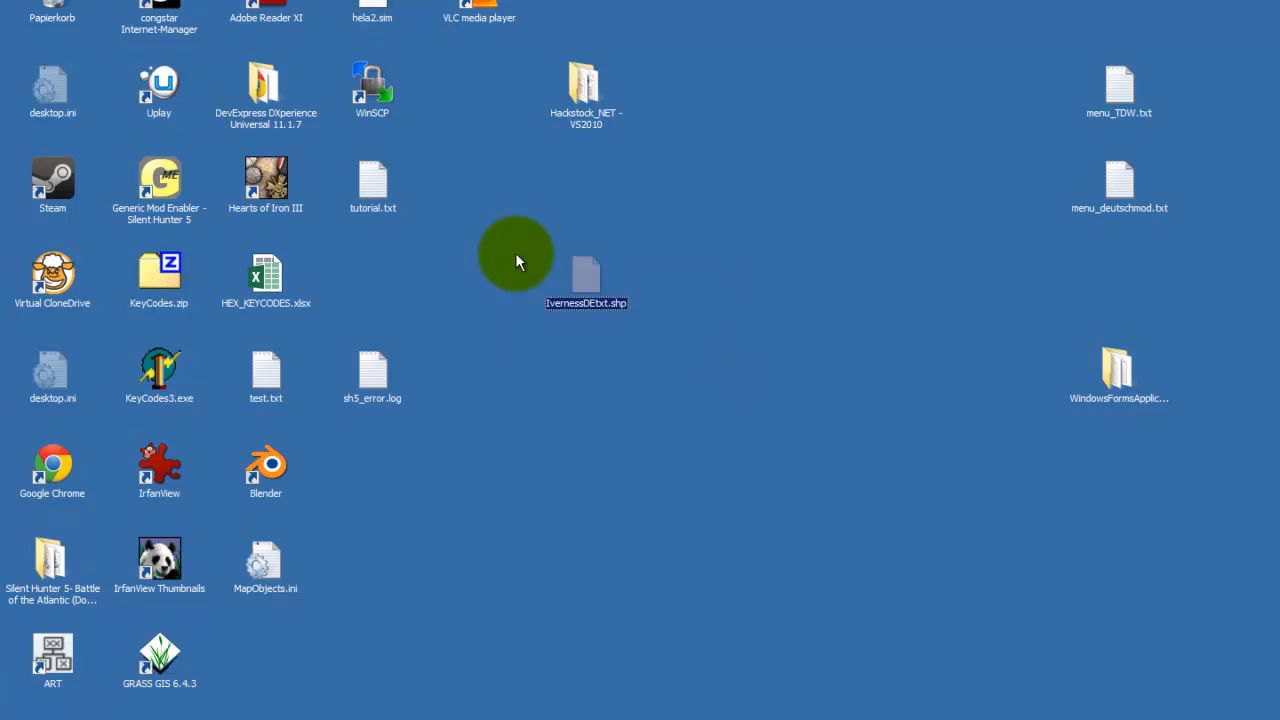
key(Delete)
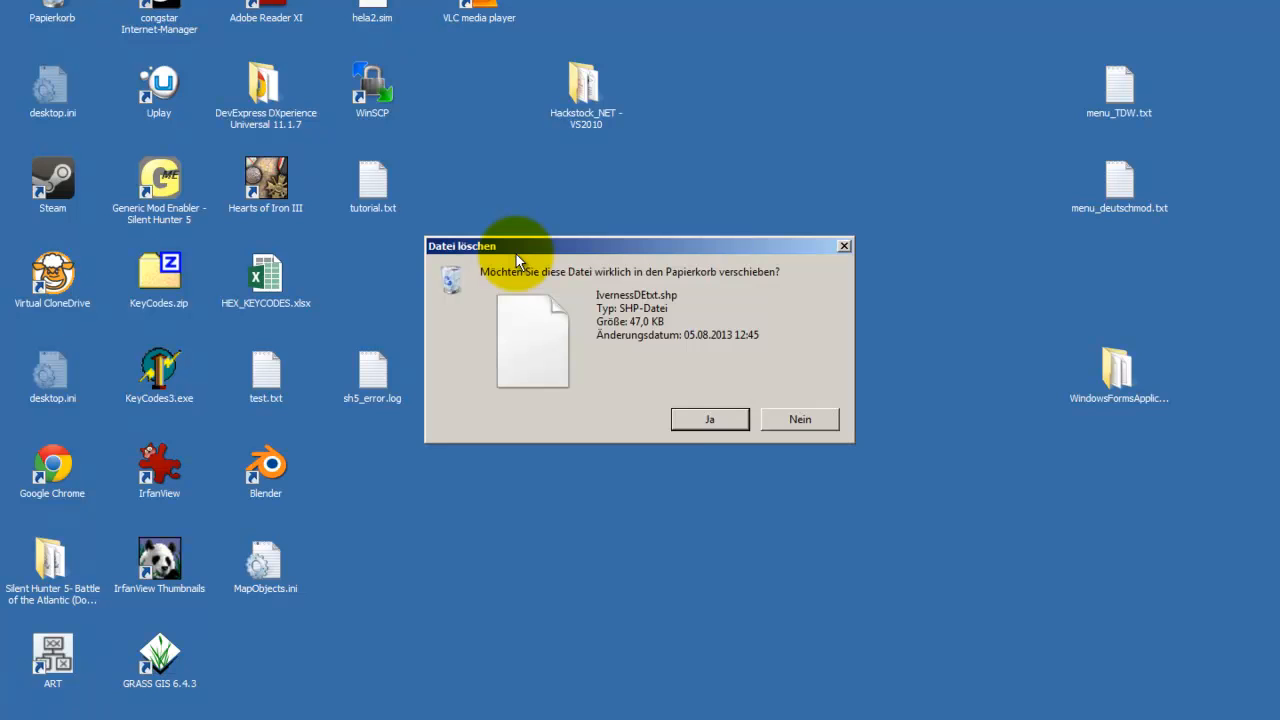
click(711, 427)
right_click(600, 315)
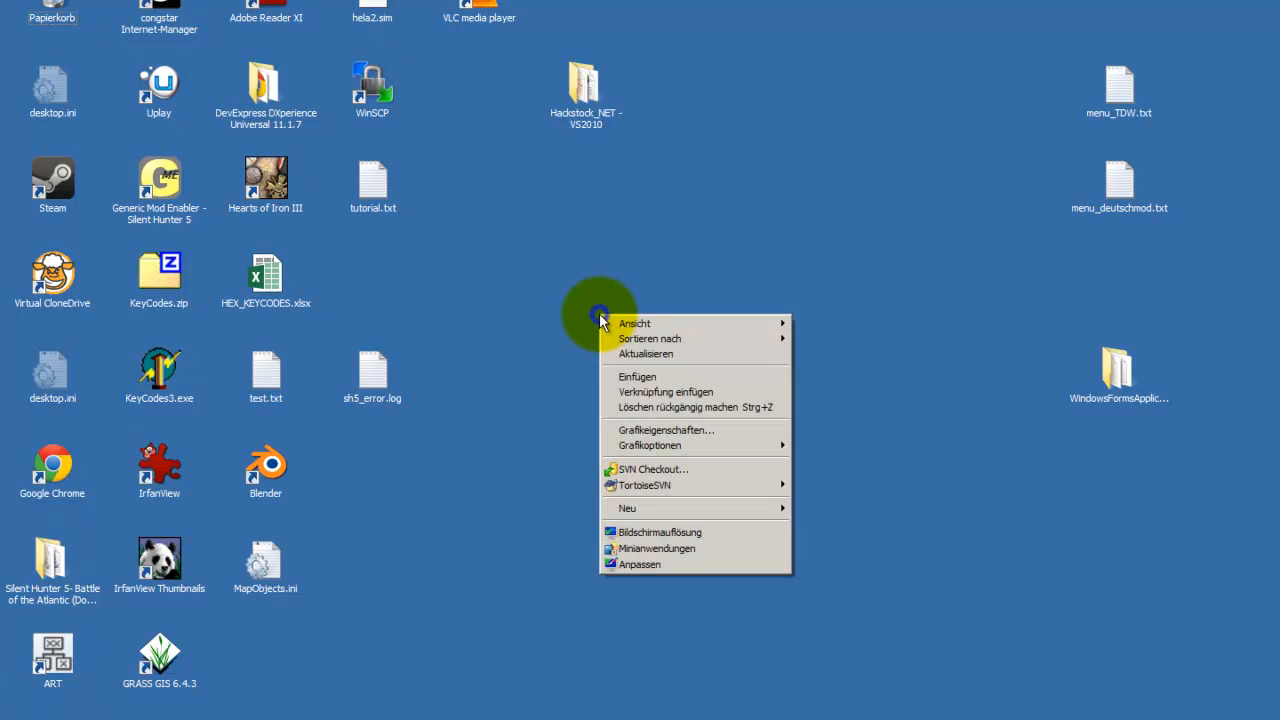
click(645, 383)
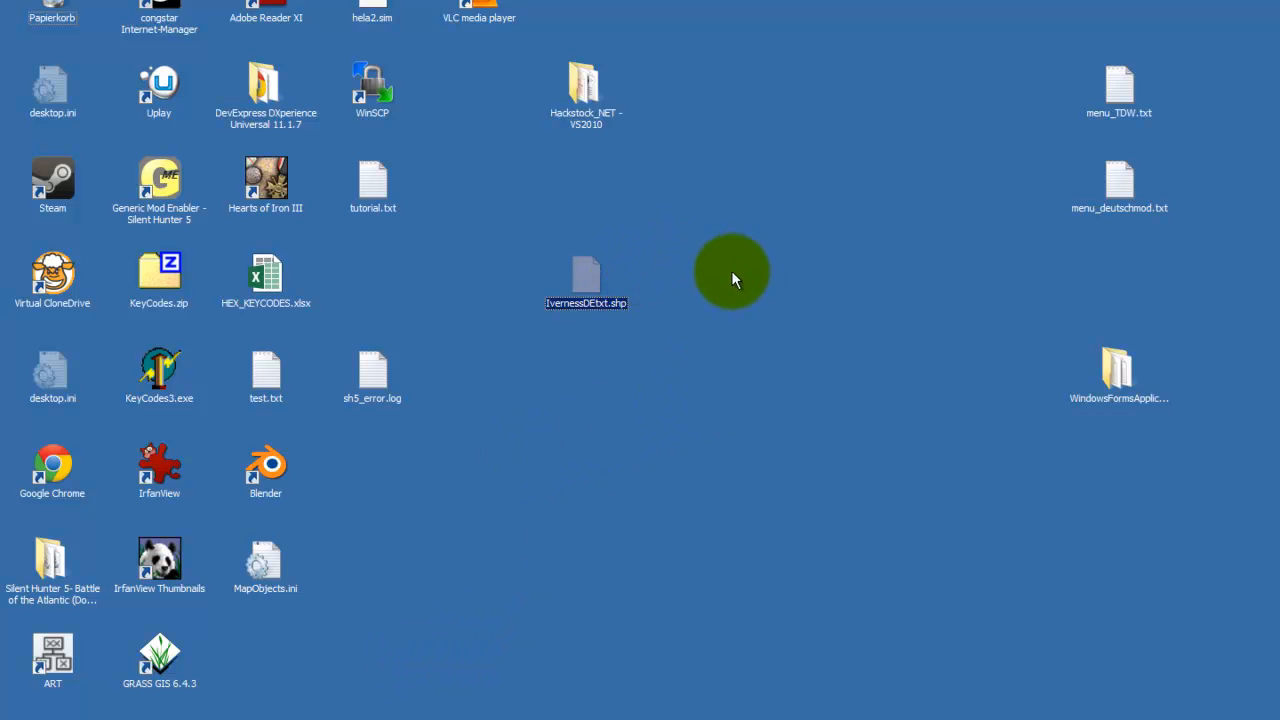
Open the desktop copy of IvernessDEtxt.shp in Notepad++ and select the number on its first line
right_click(589, 277)
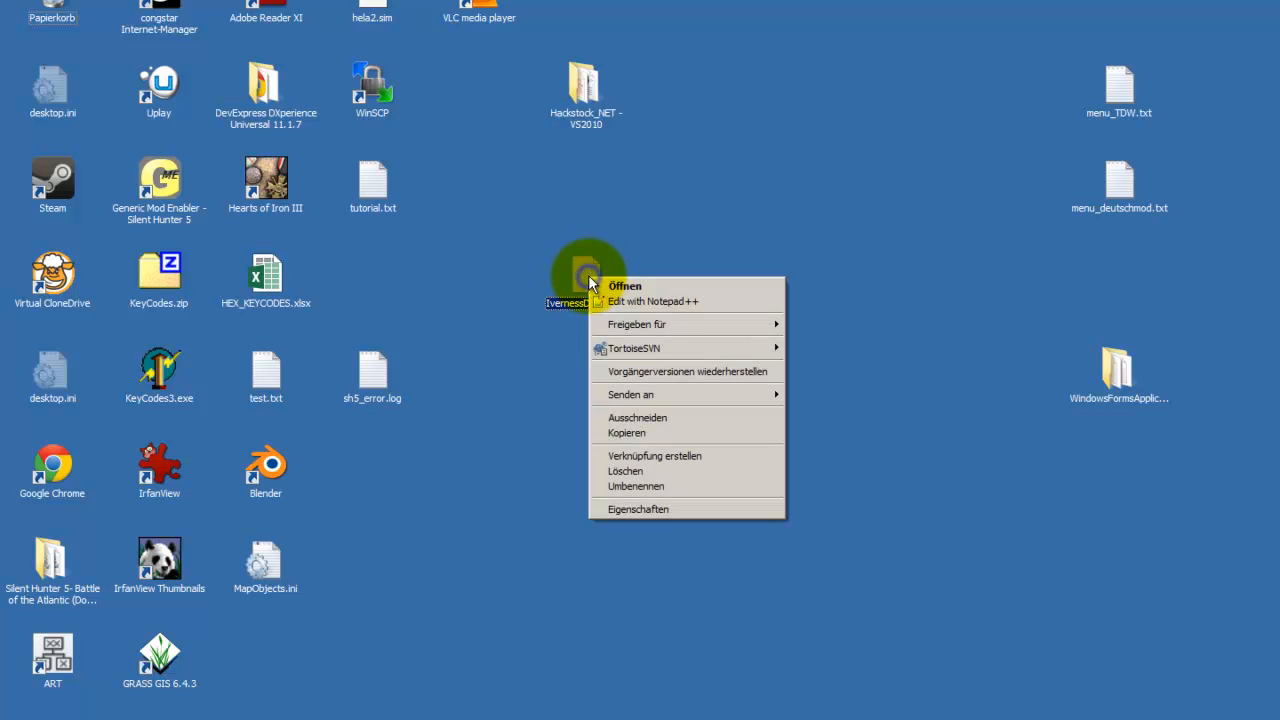
click(661, 300)
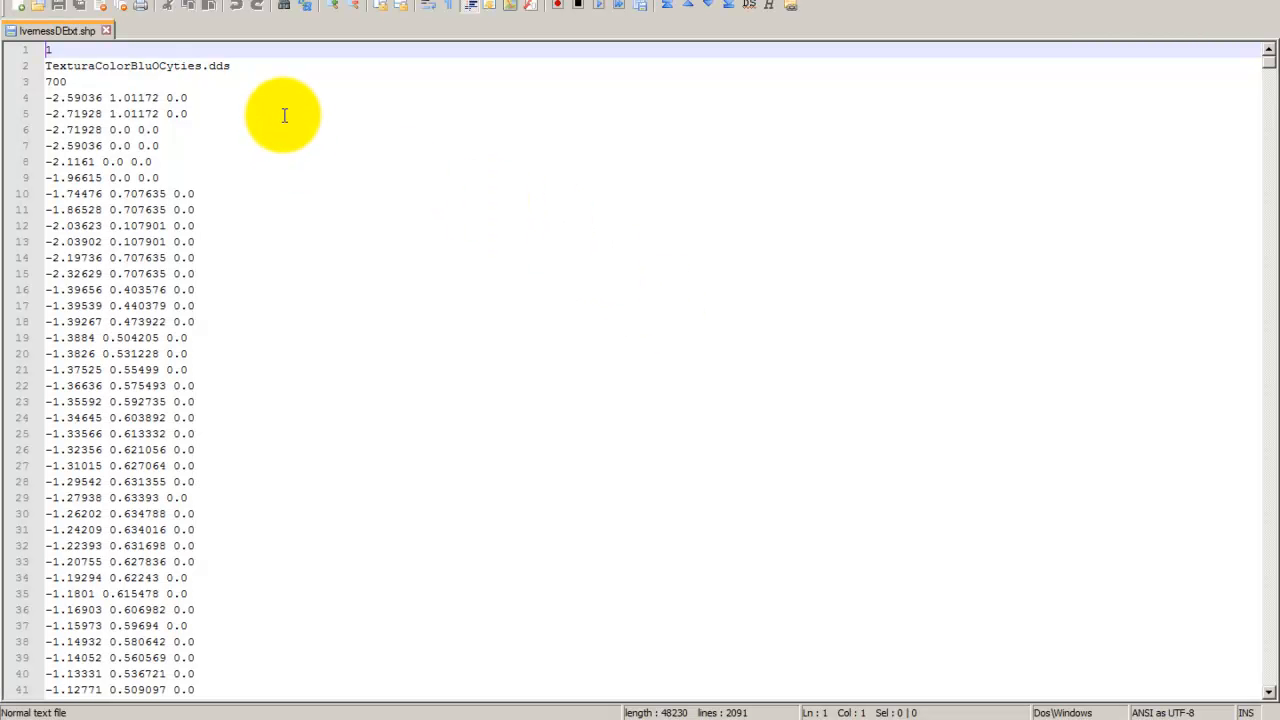
scroll(283, 145, down, 1)
scroll(280, 149, up, 1)
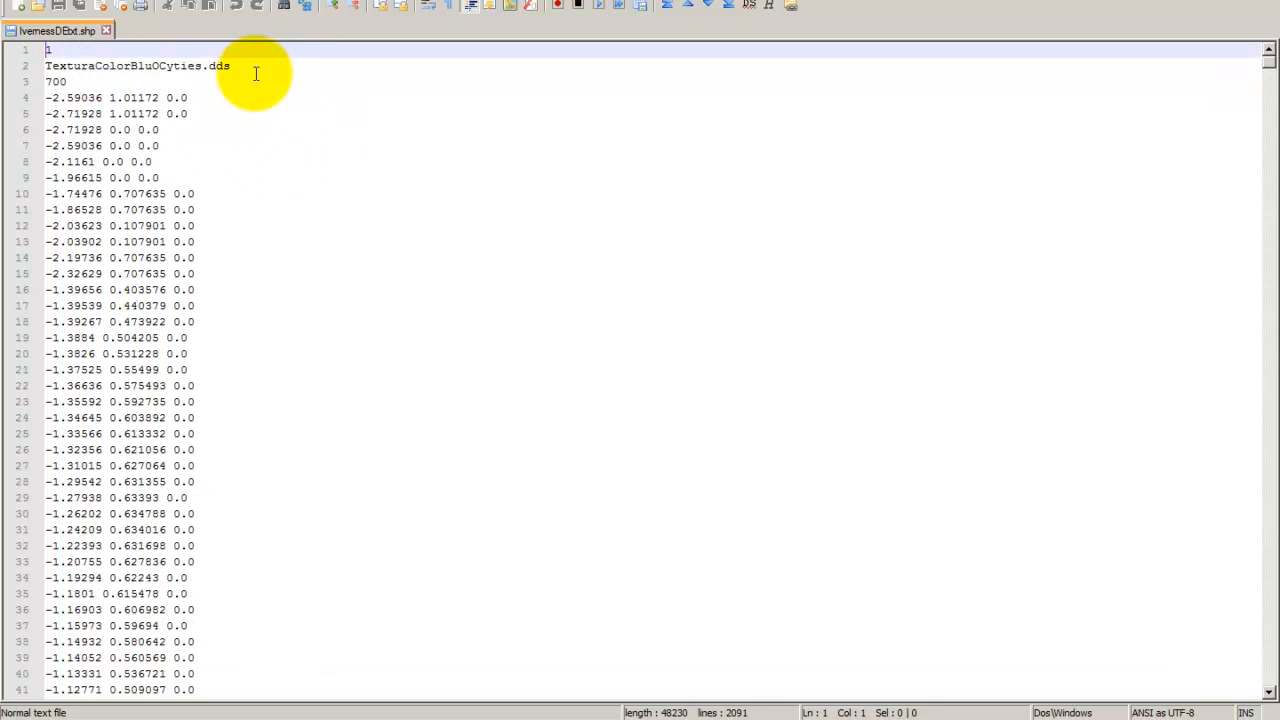
drag(59, 50, 28, 60)
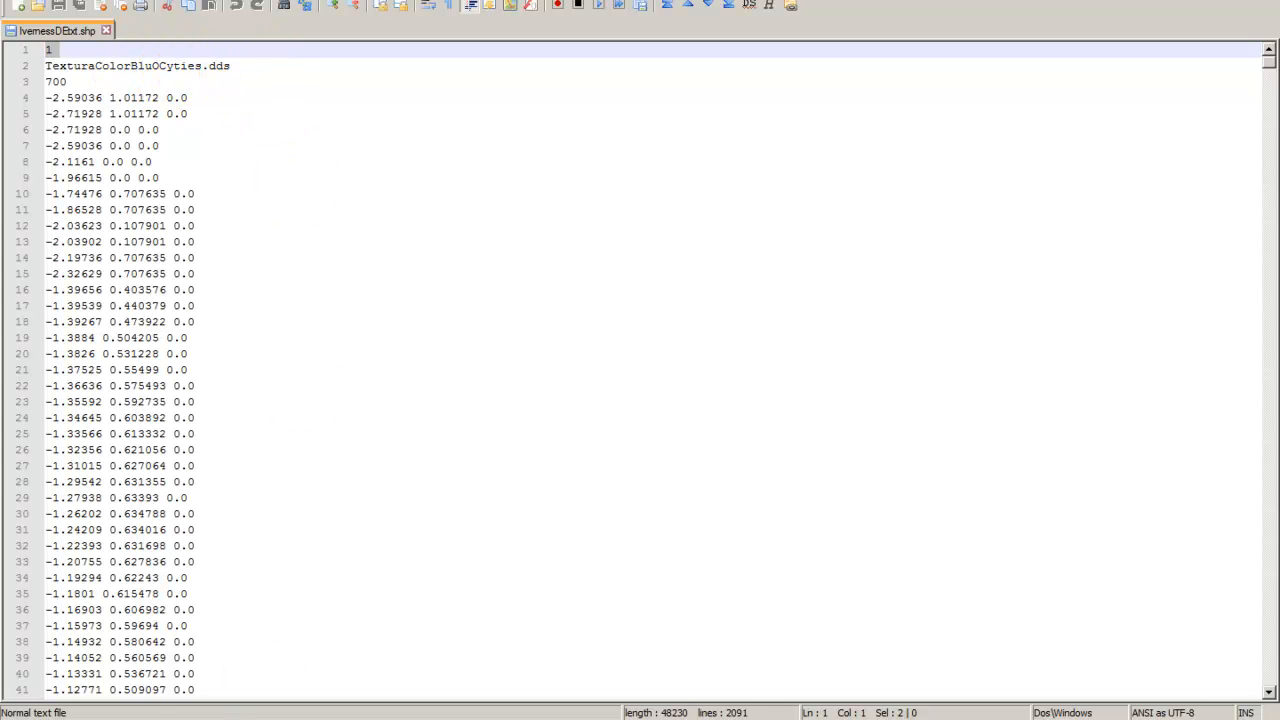
Switch to the LocationMaps folder in Windows Explorer and open its ShapeTextures subfolder
mouse_move(110, 714)
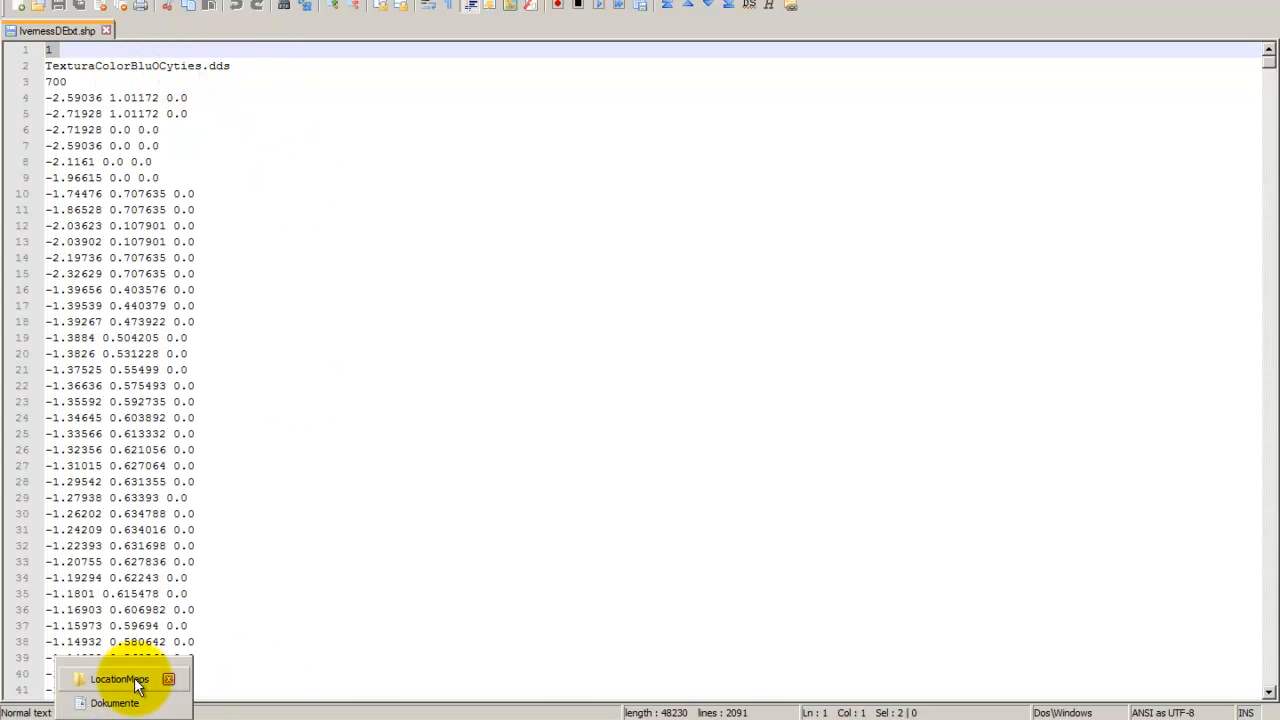
click(122, 681)
scroll(460, 309, up, 14)
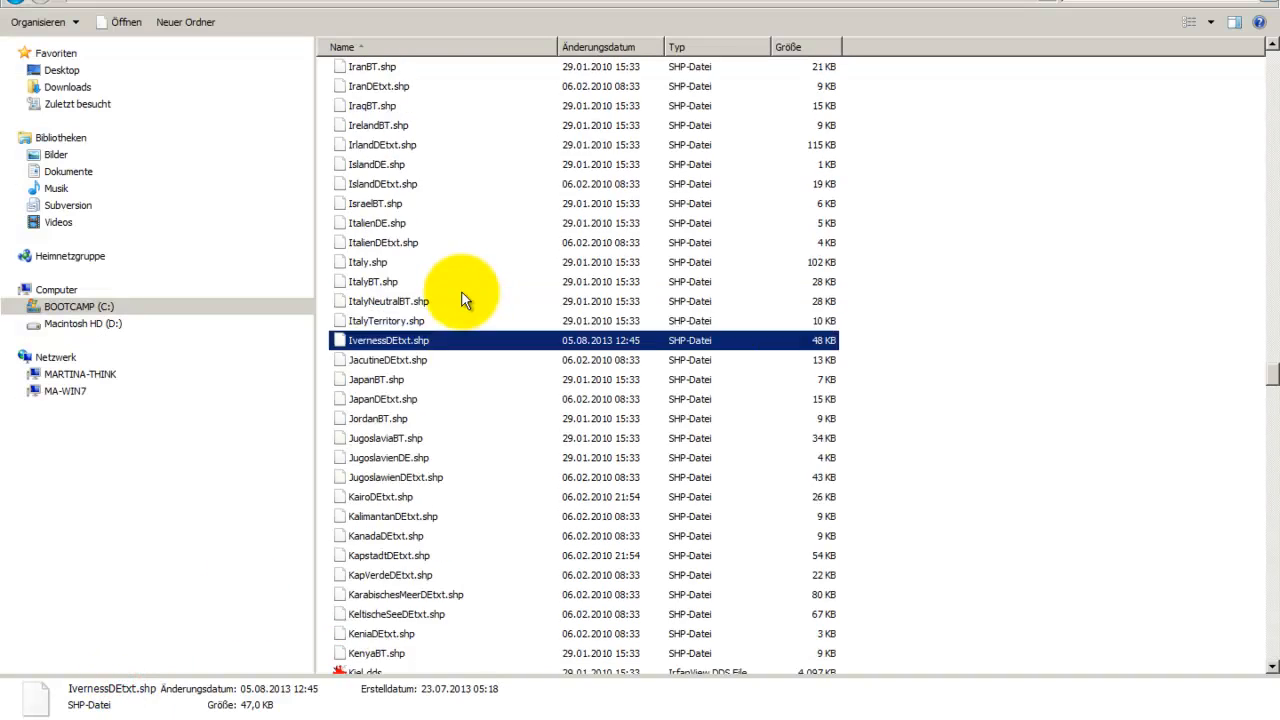
scroll(461, 291, up, 5)
drag(1271, 325, 1246, 60)
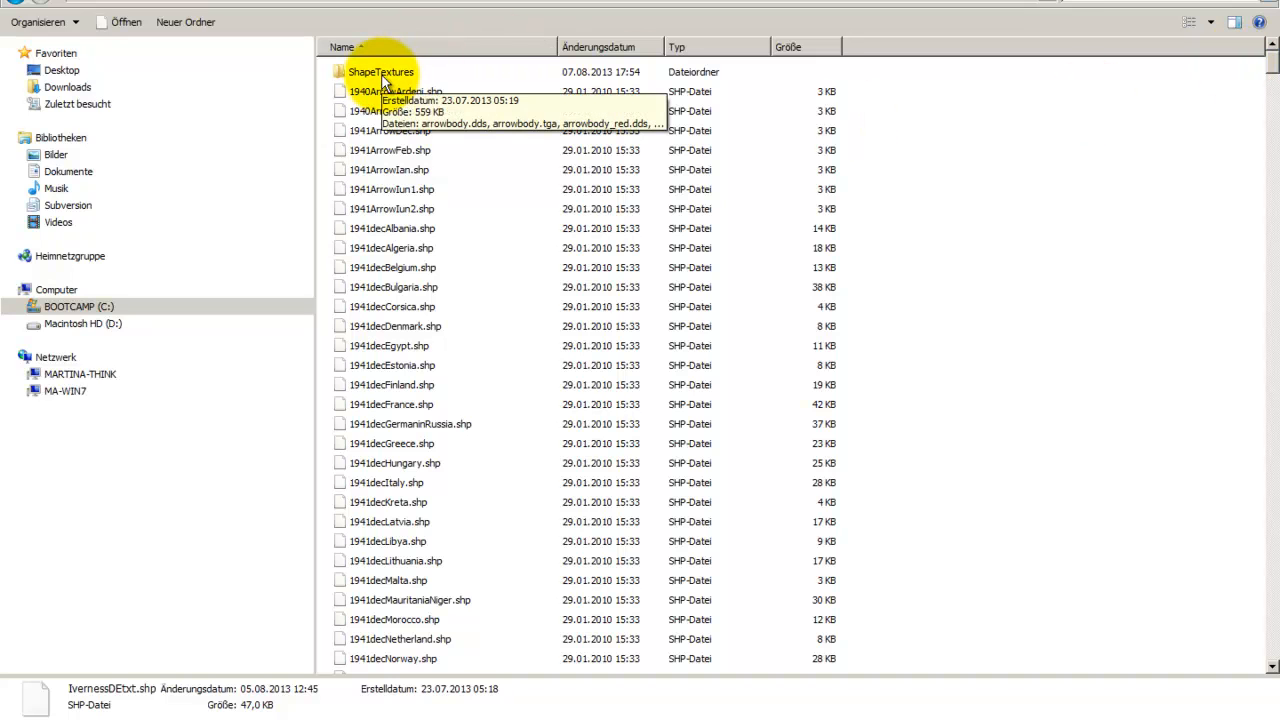
double_click(384, 76)
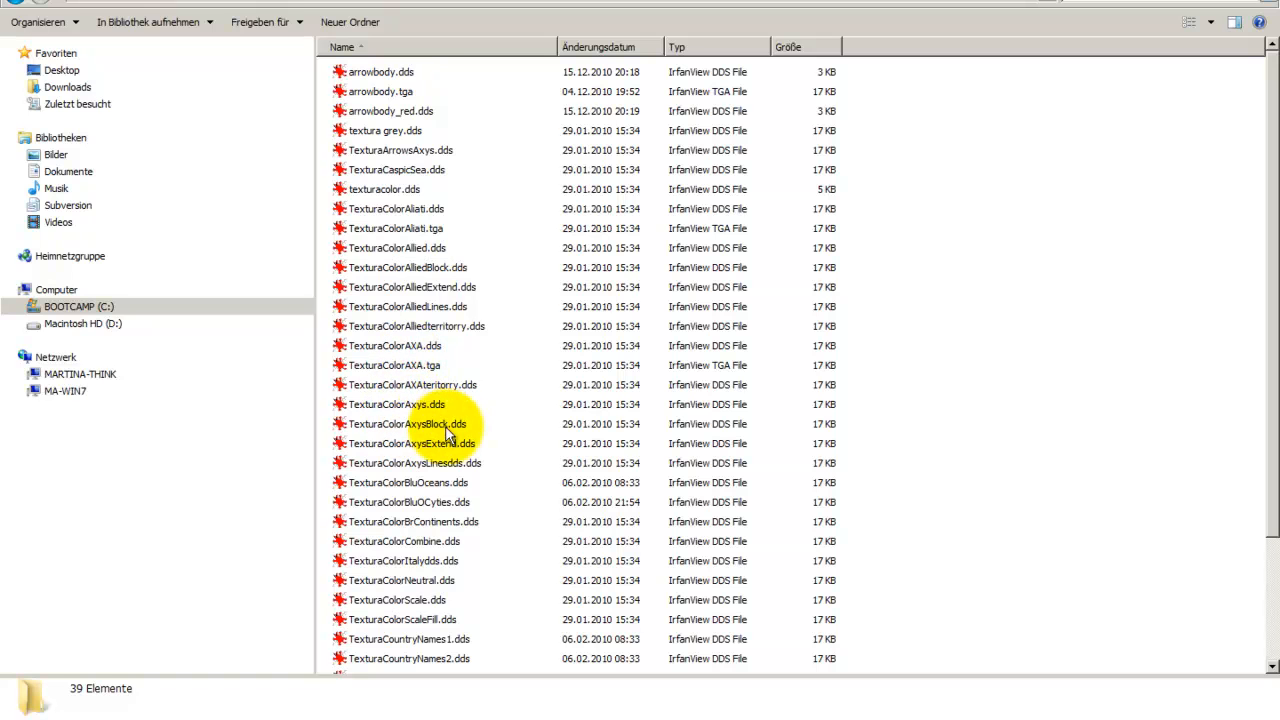
Open TexturaColorBluOCyties.dds in GIMP with the default DDS load options, view the texture, and close GIMP
click(417, 503)
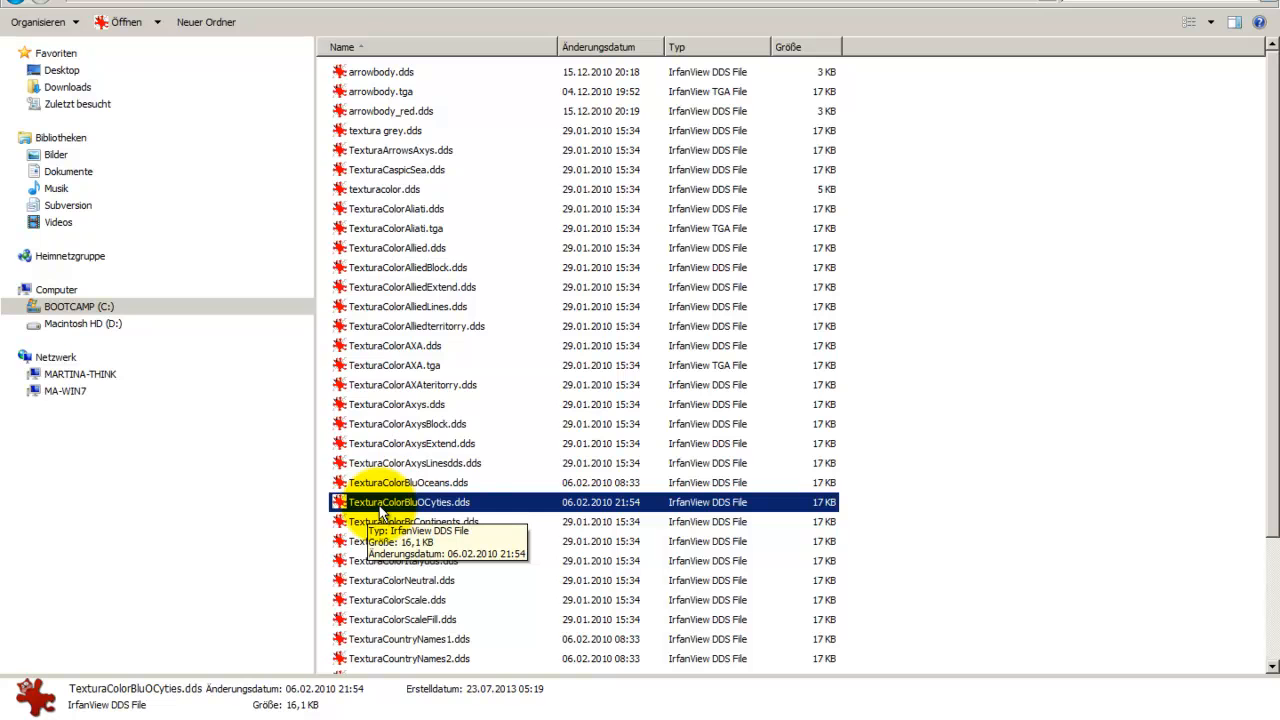
right_click(430, 505)
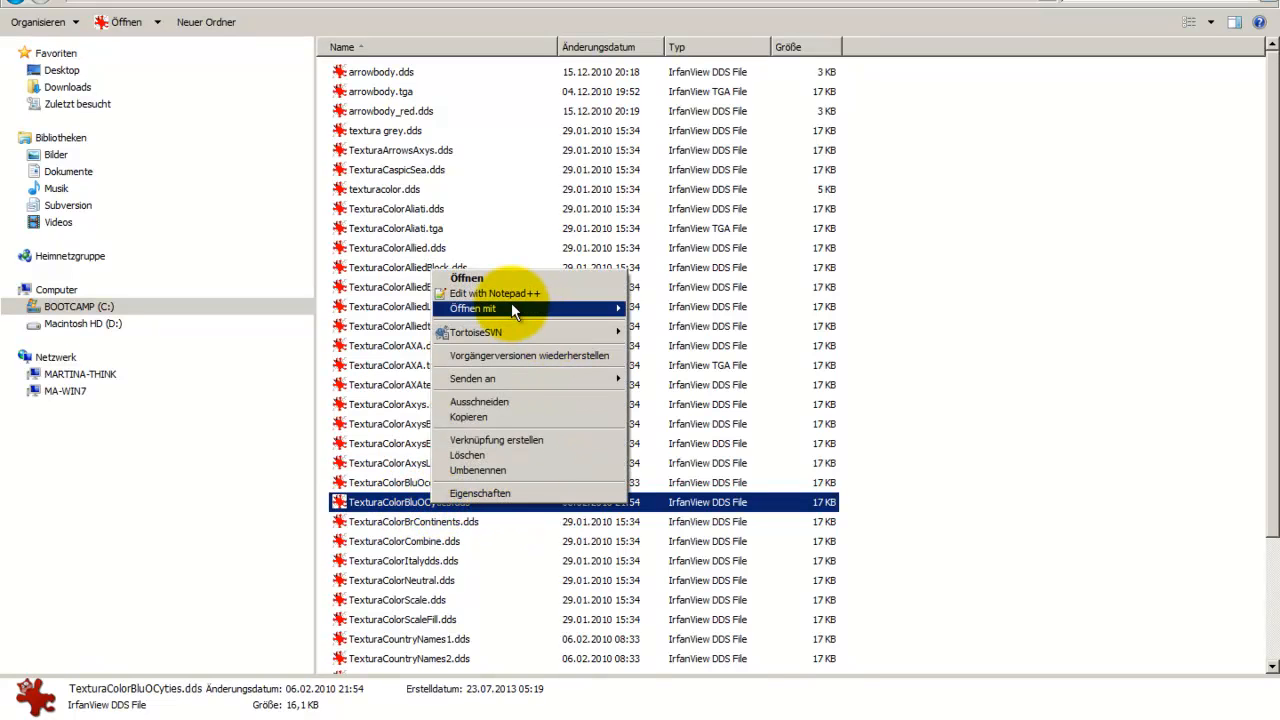
mouse_move(511, 306)
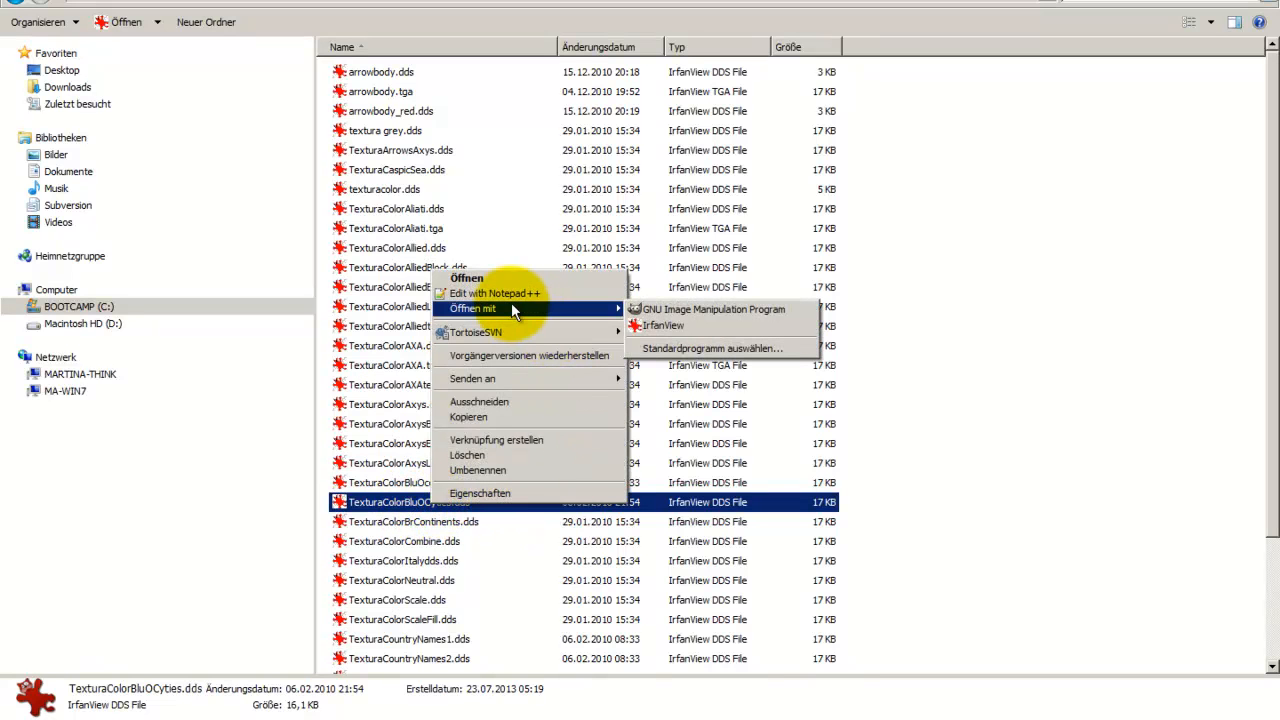
click(728, 310)
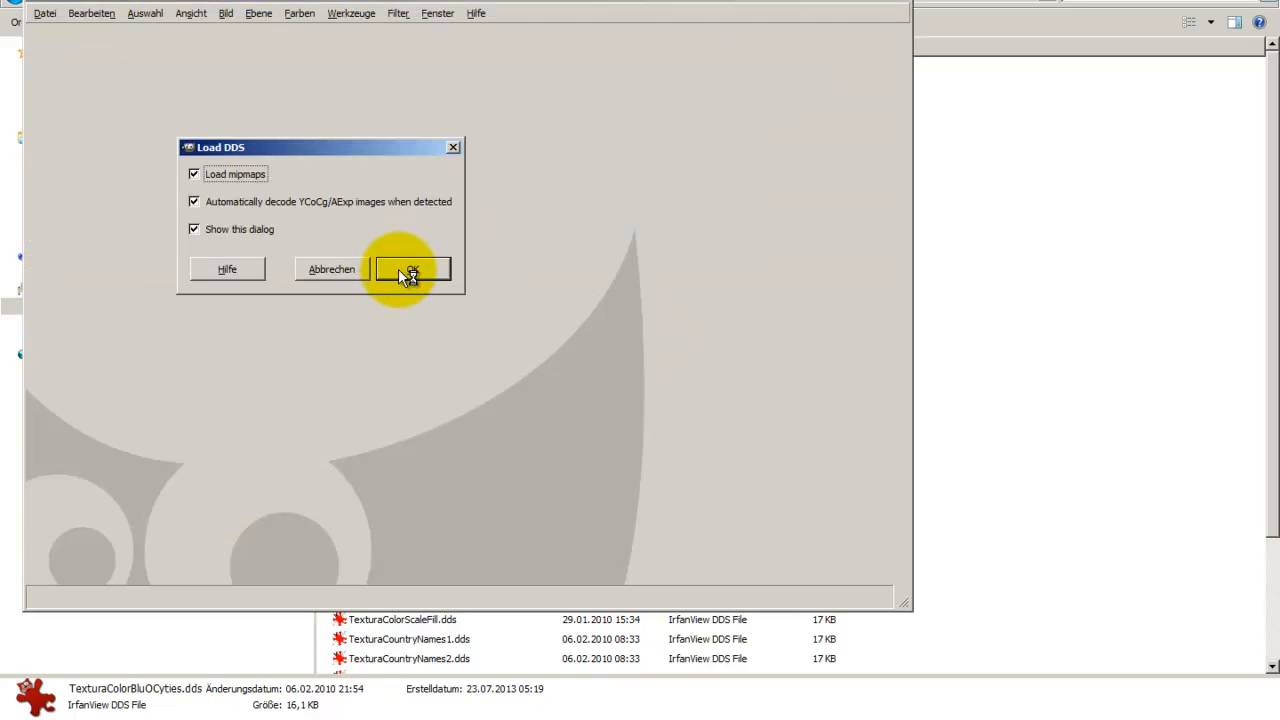
click(410, 271)
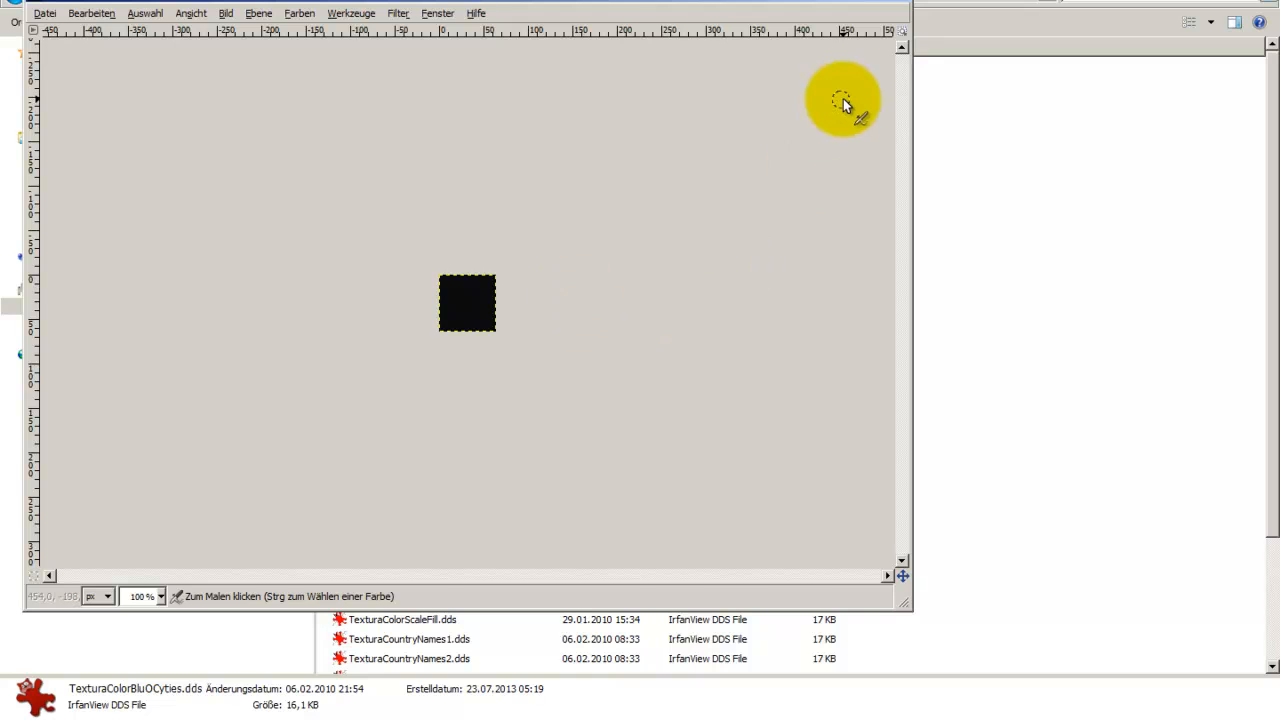
click(902, 5)
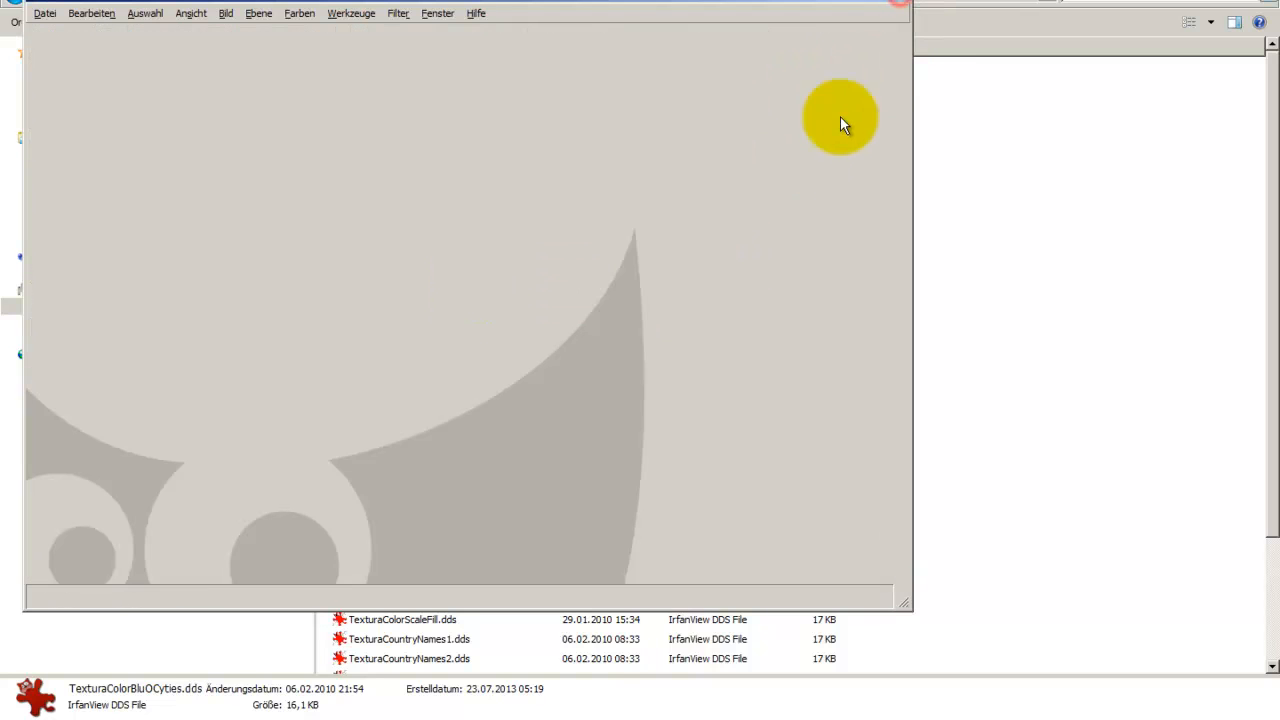
click(902, 5)
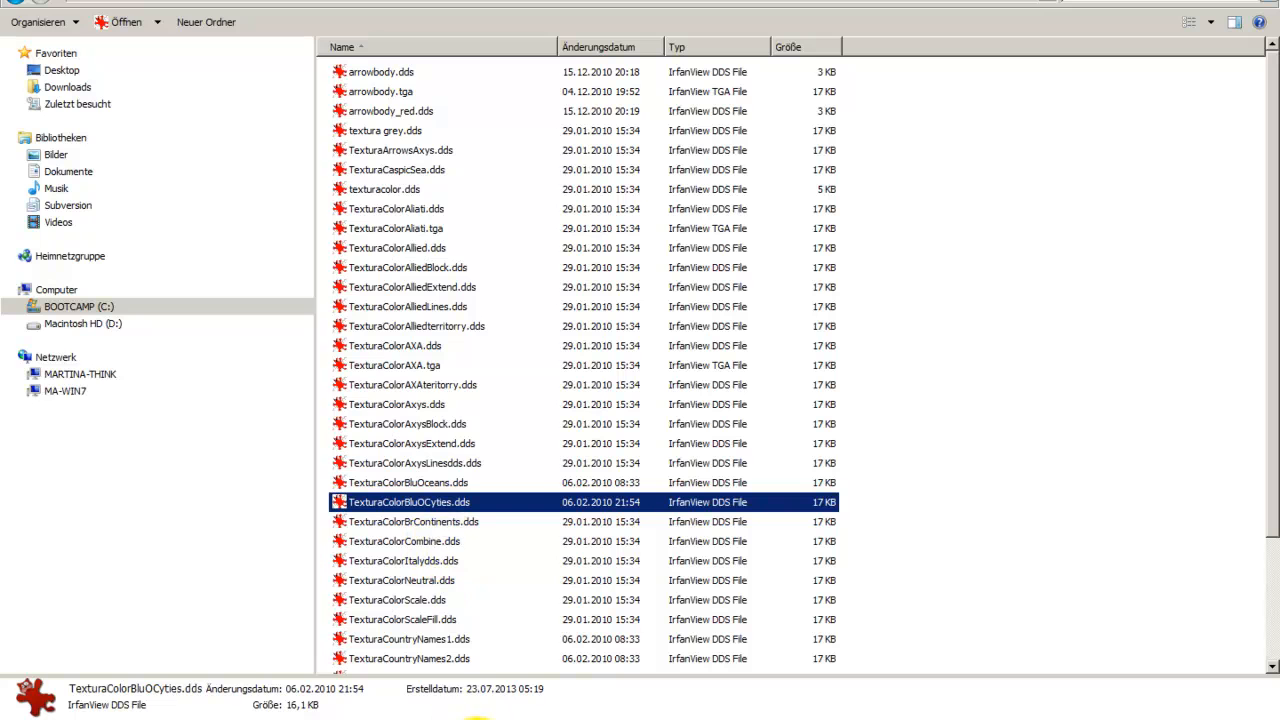
Return to IvernessDEtxt.shp in Notepad++ and examine the number on line 3 and the three coordinates on line 4
click(478, 712)
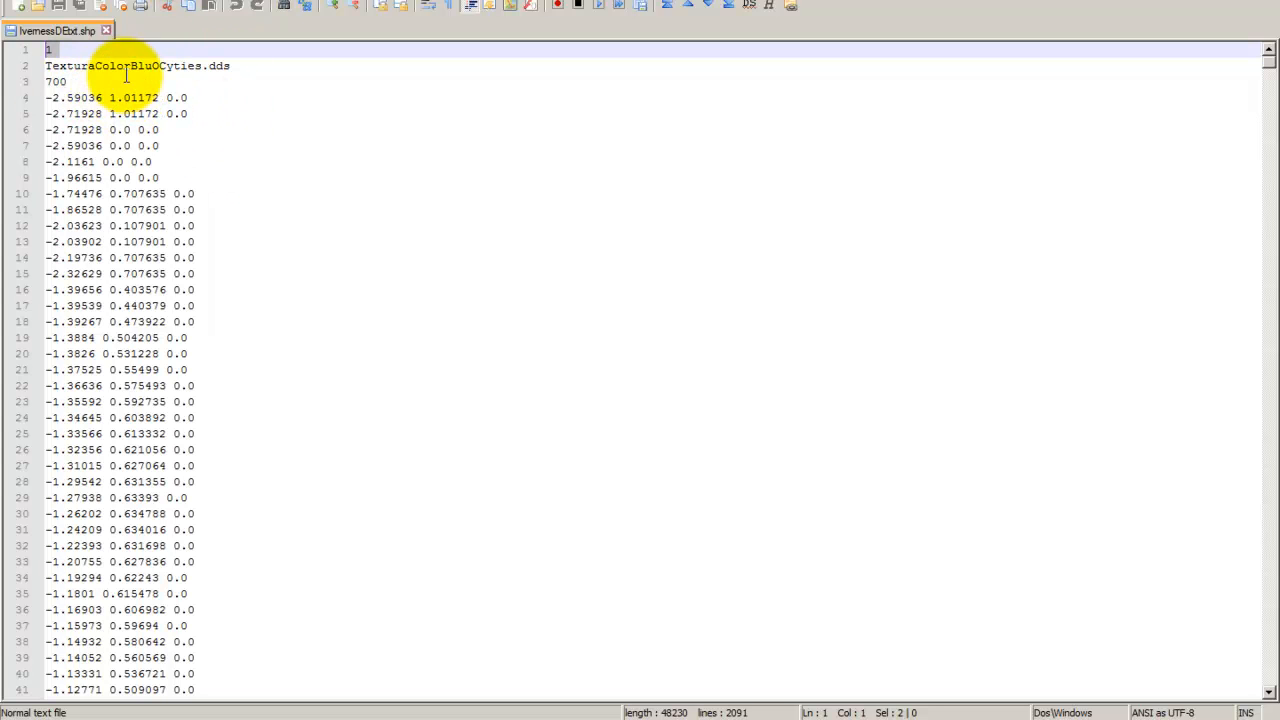
double_click(58, 82)
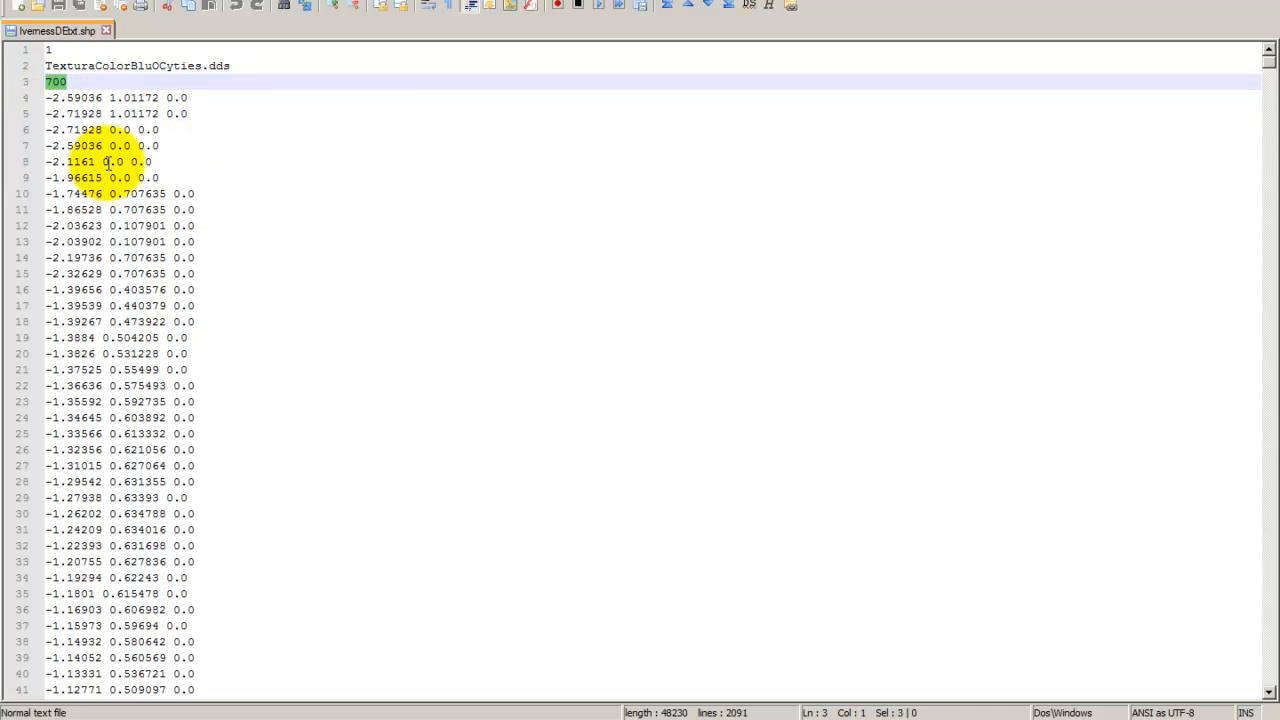
drag(46, 97, 205, 99)
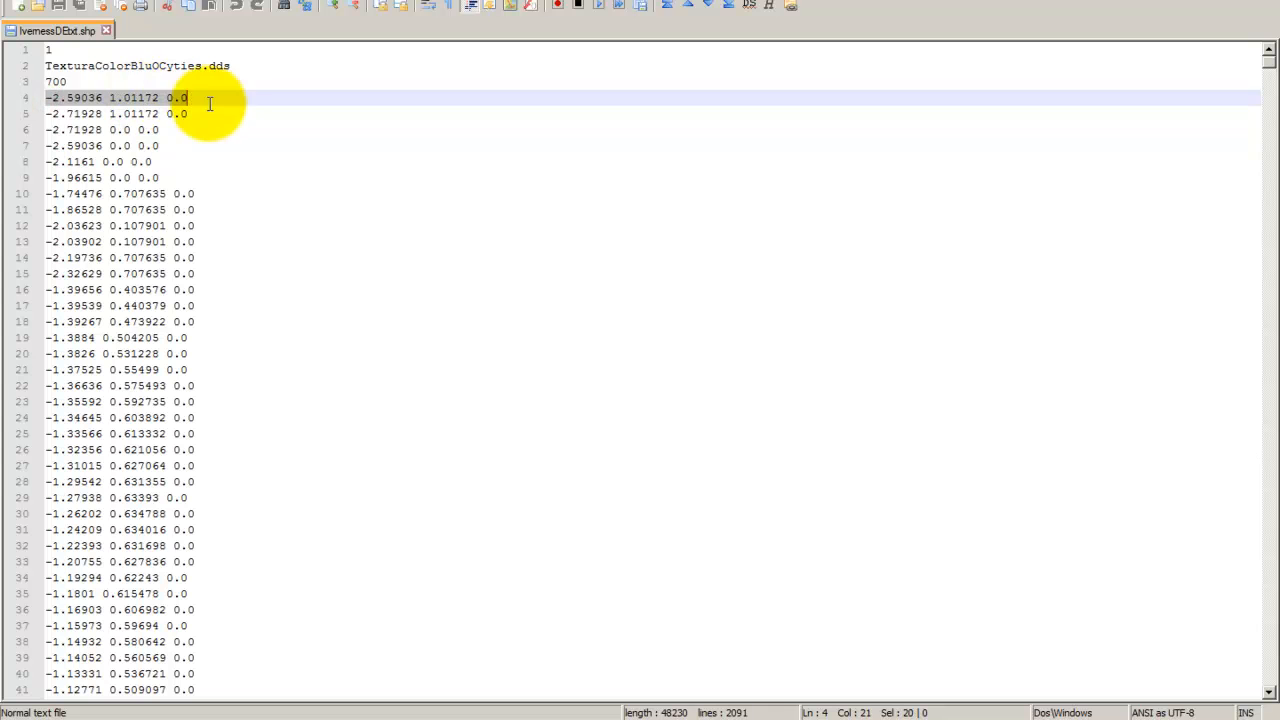
click(51, 98)
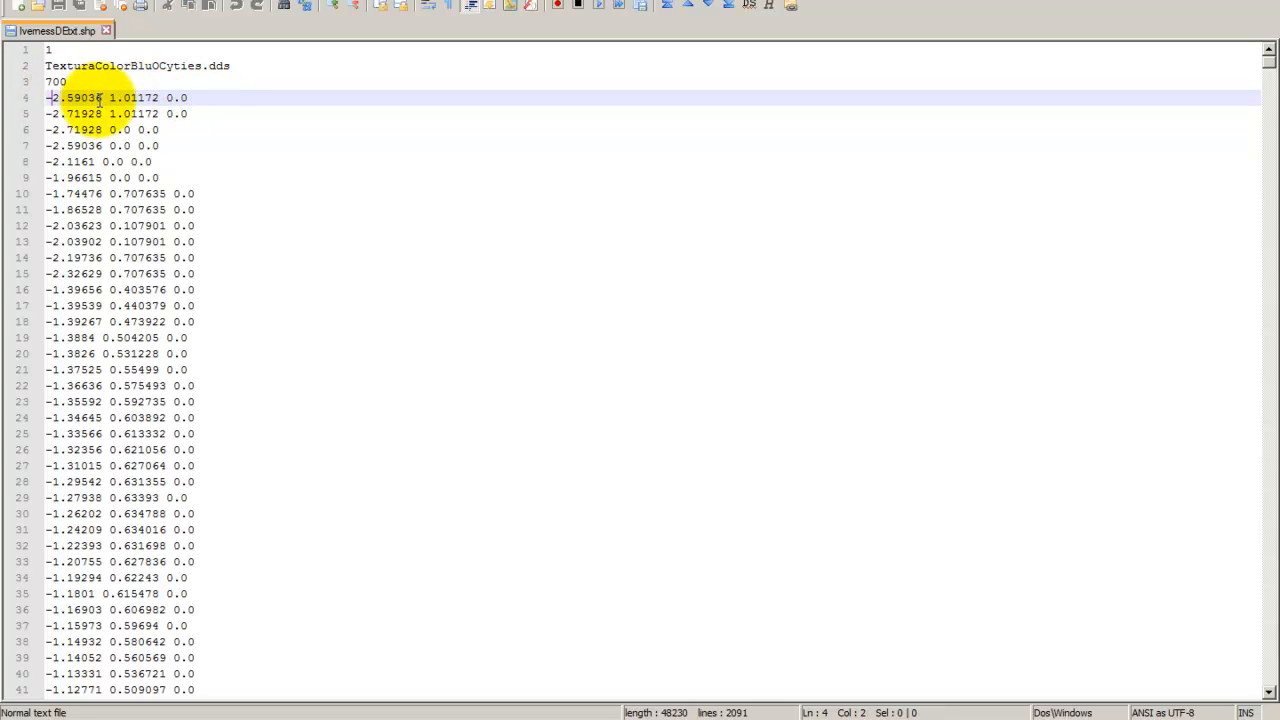
click(159, 97)
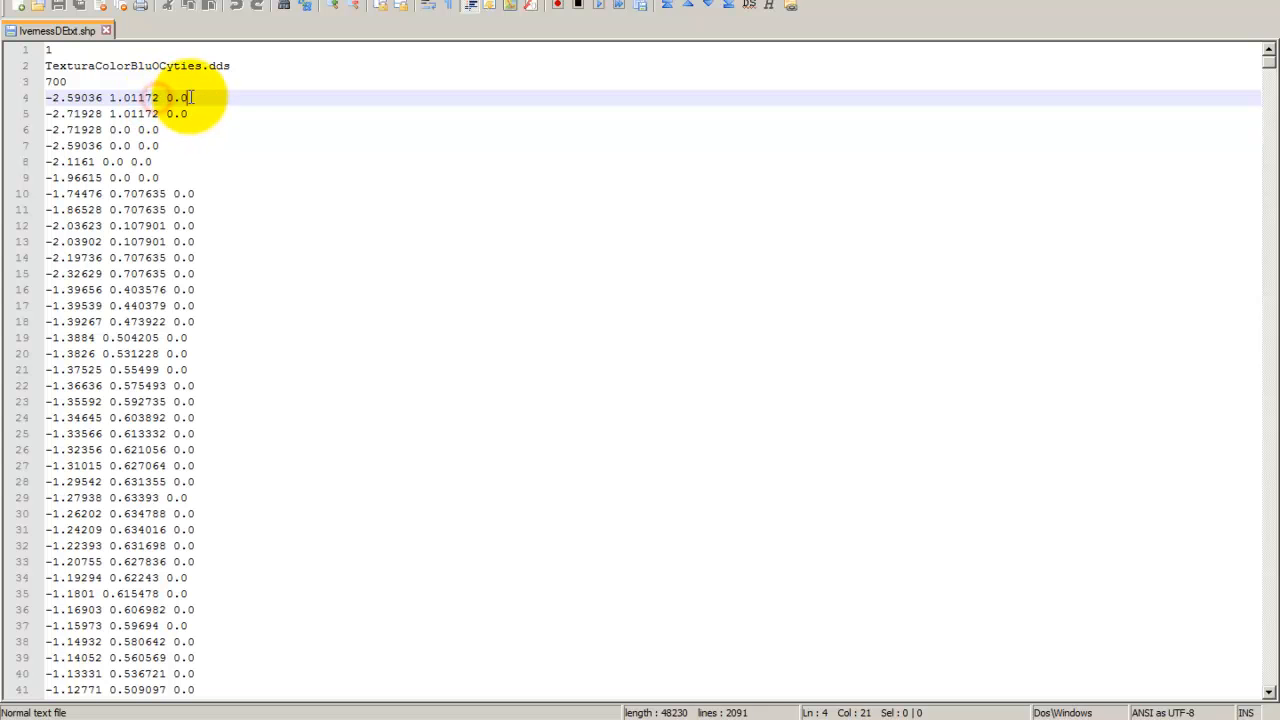
click(191, 97)
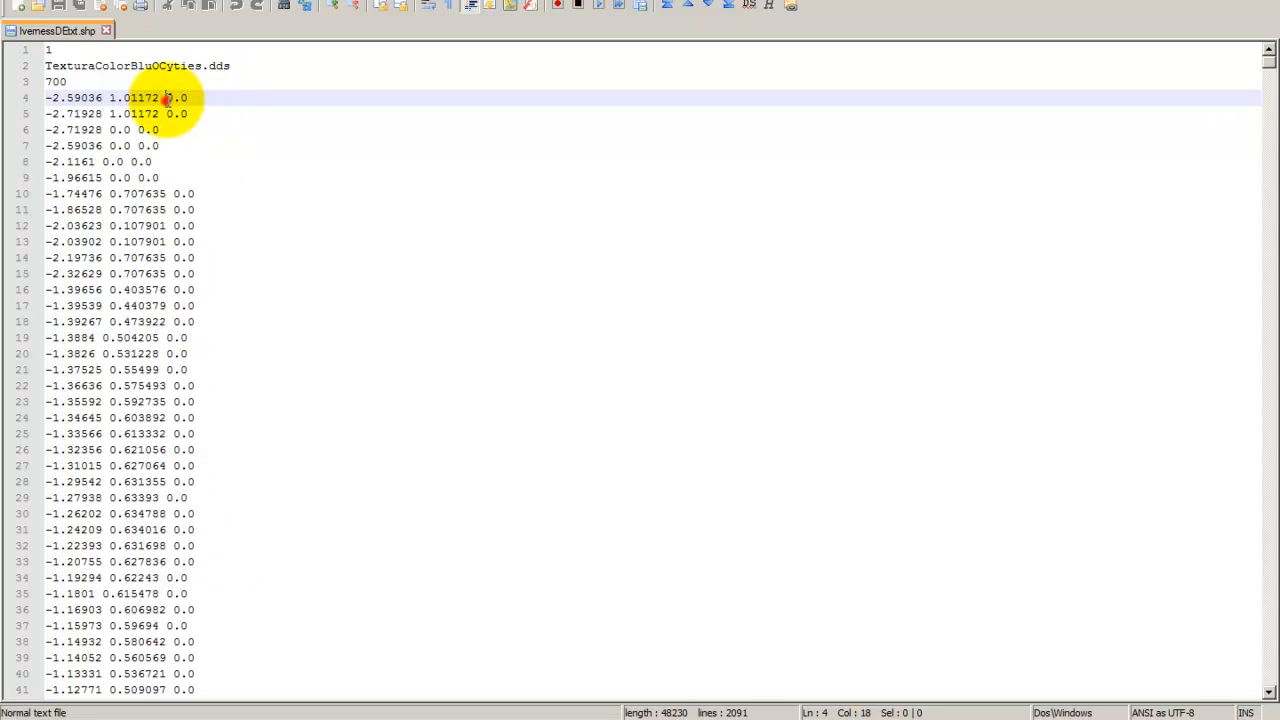
drag(167, 100, 192, 98)
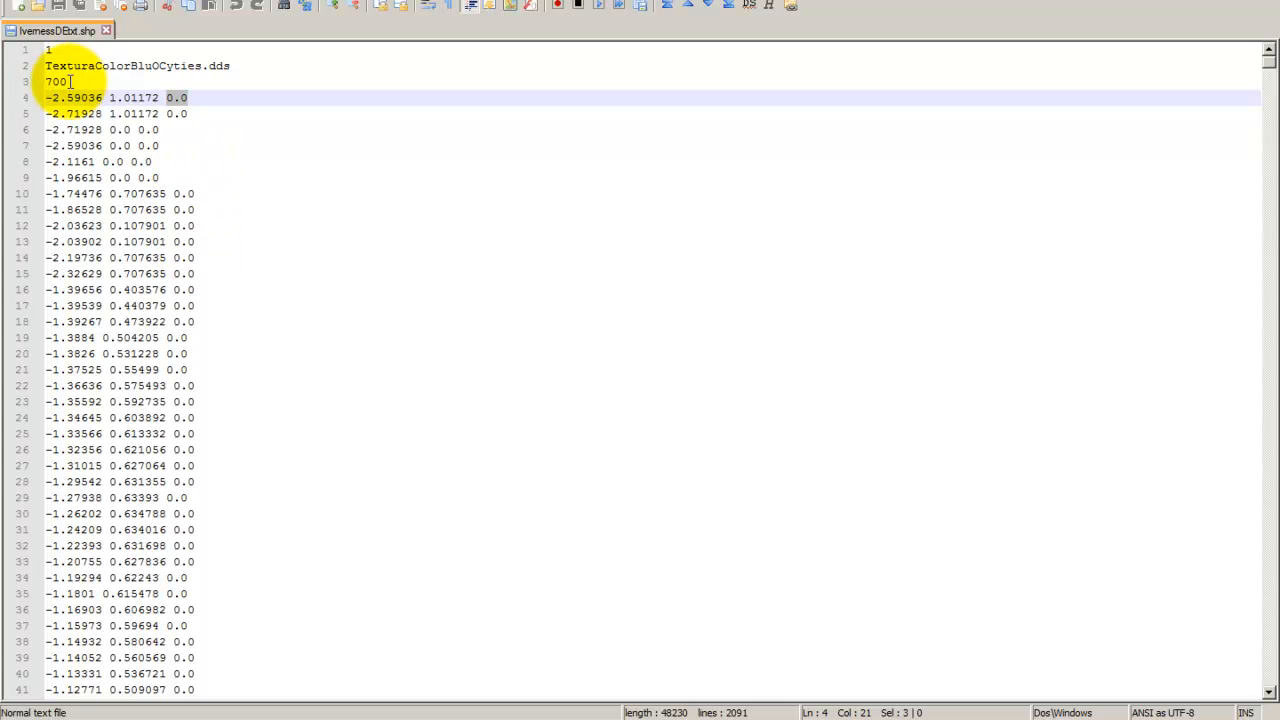
Highlight the number on line 3, and follow the coordinate list down to line 703 and select that line
drag(67, 82, 44, 82)
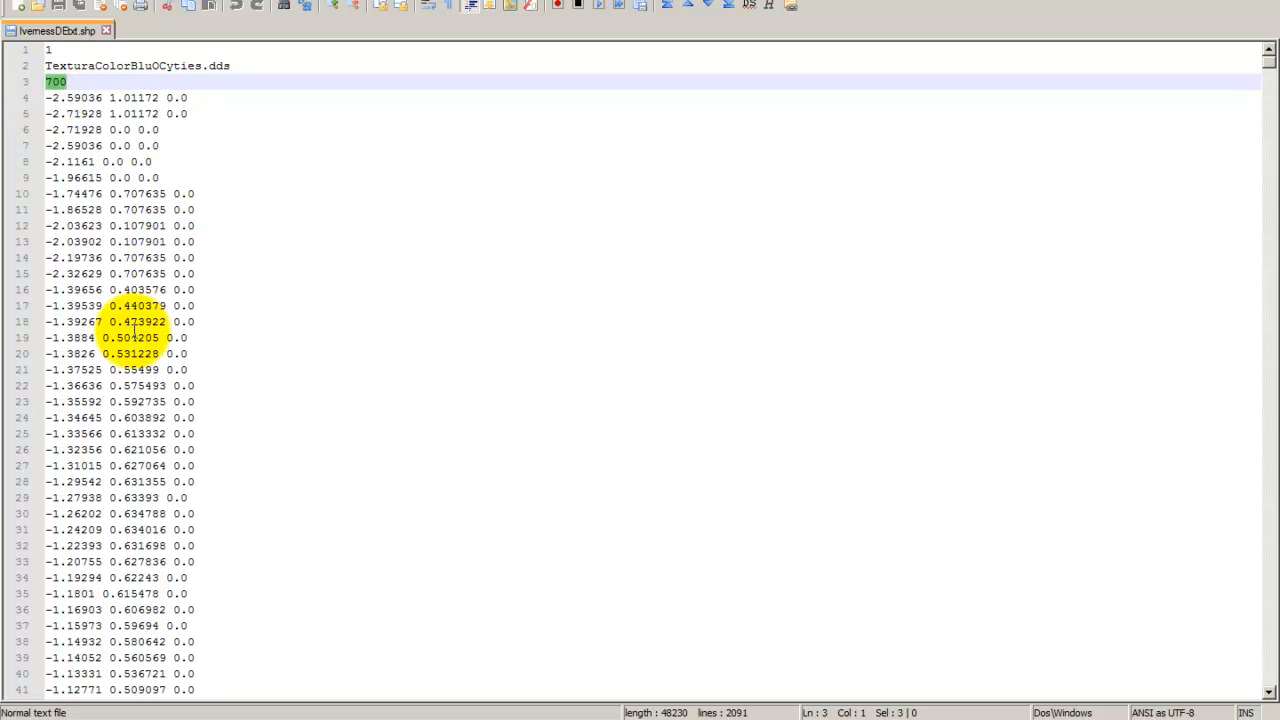
scroll(135, 345, down, 20)
scroll(141, 355, down, 20)
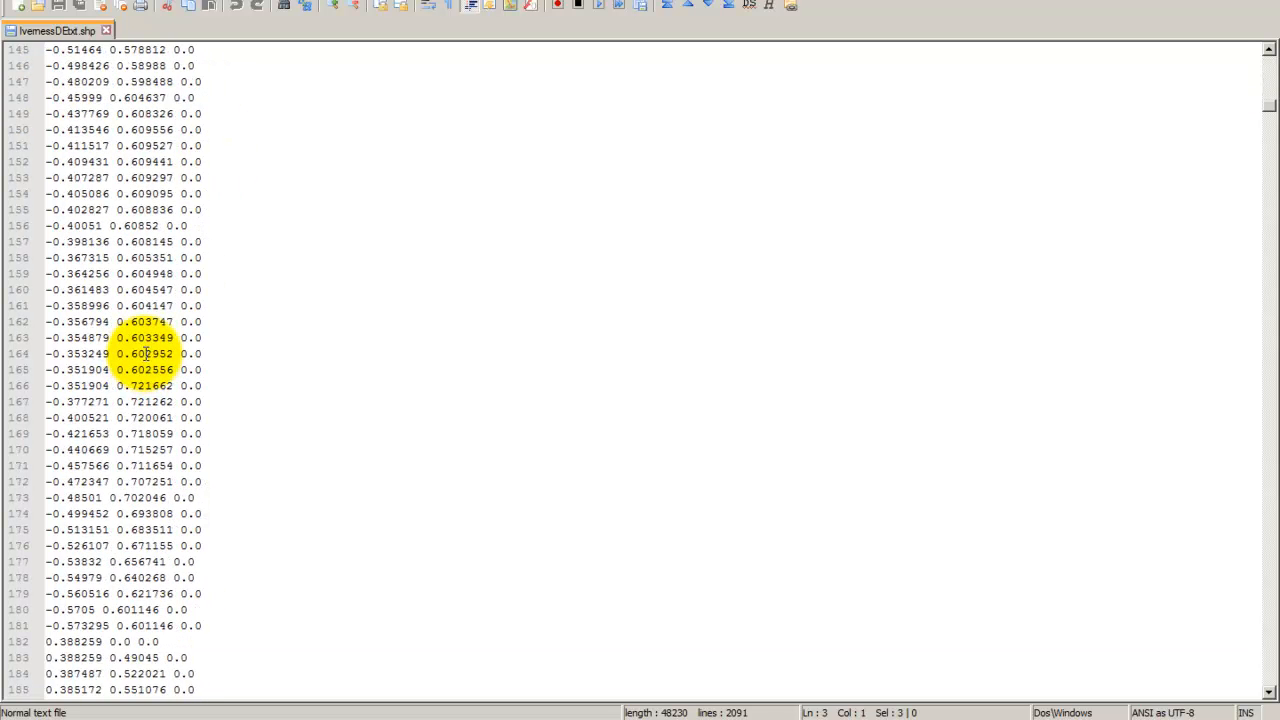
scroll(138, 368, down, 20)
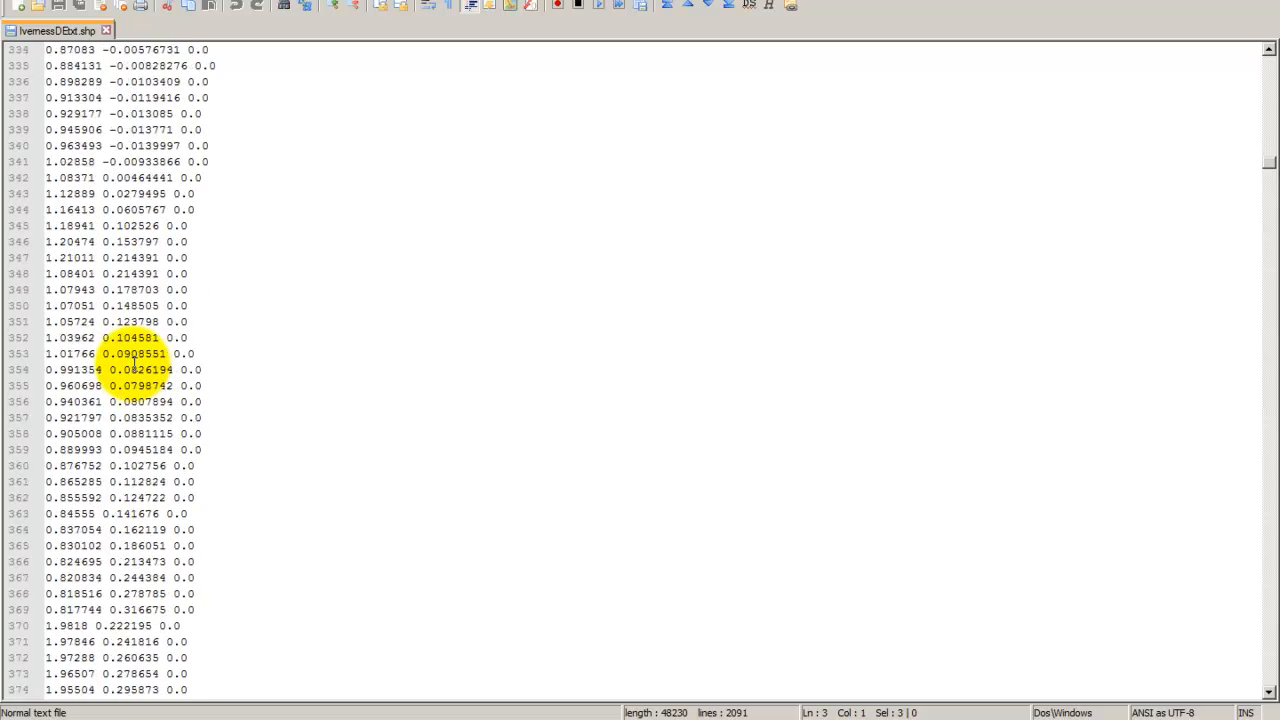
scroll(130, 368, down, 20)
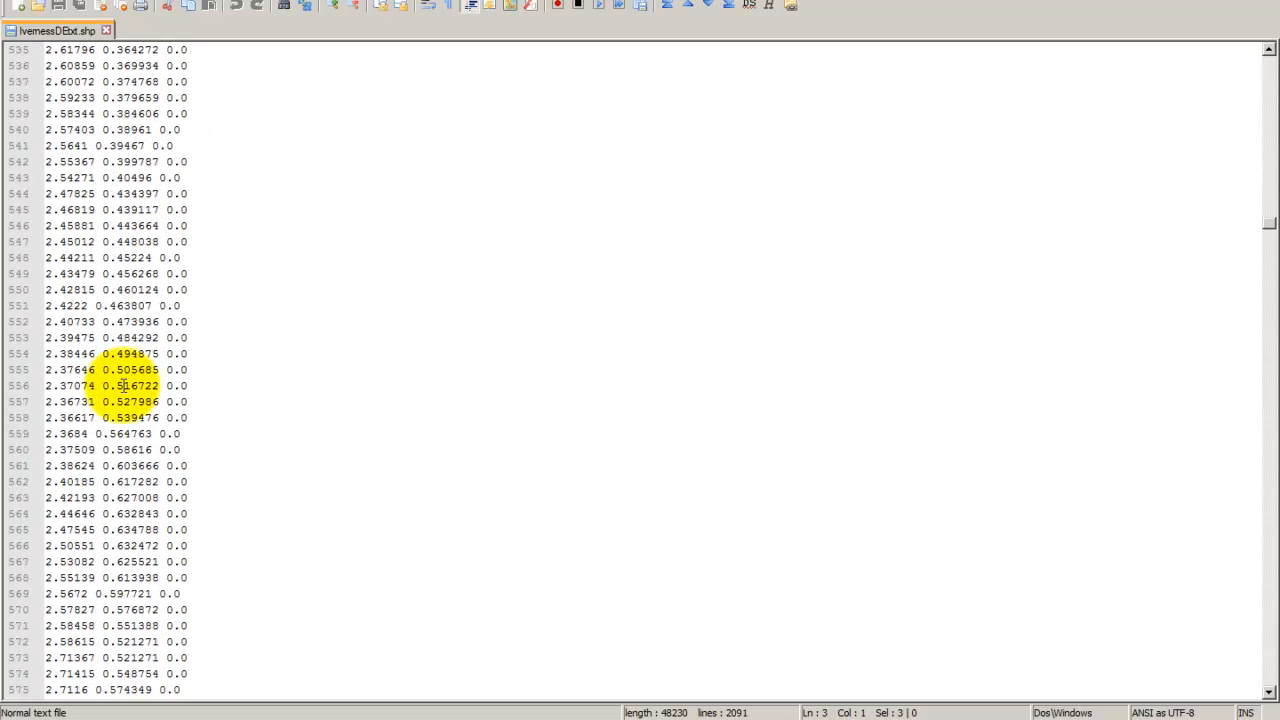
scroll(121, 386, down, 20)
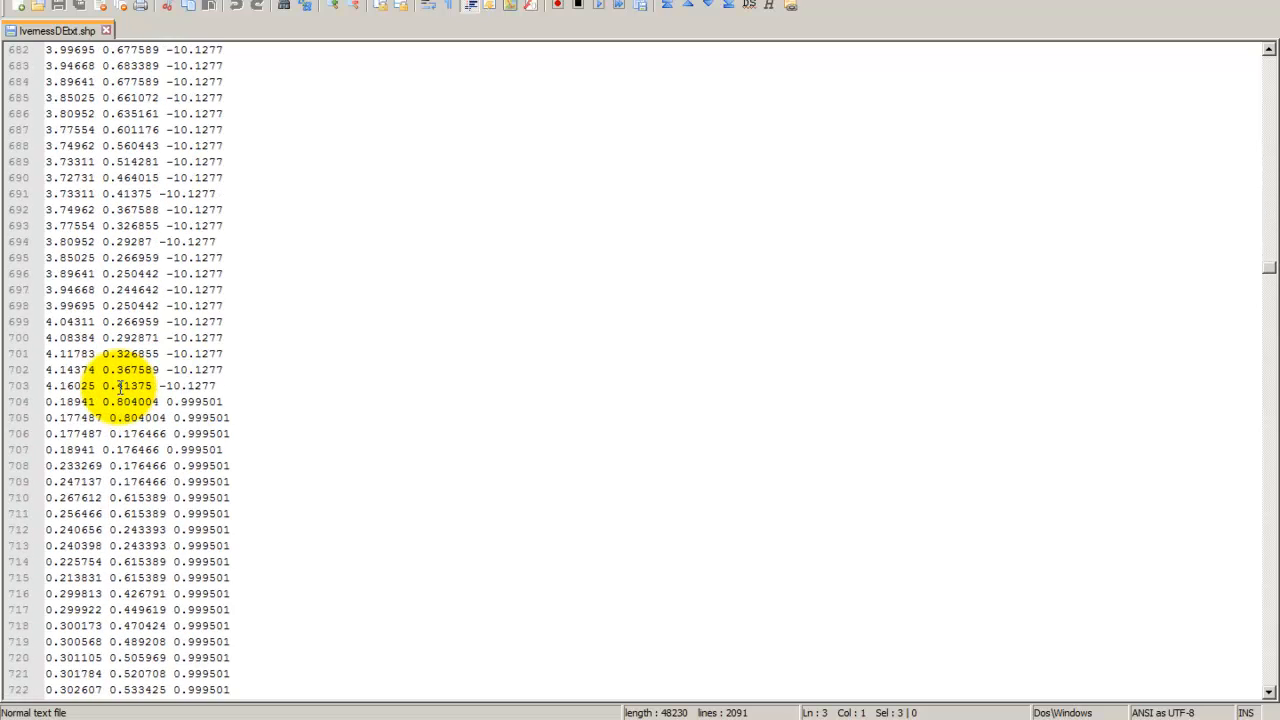
click(224, 385)
drag(248, 385, 32, 389)
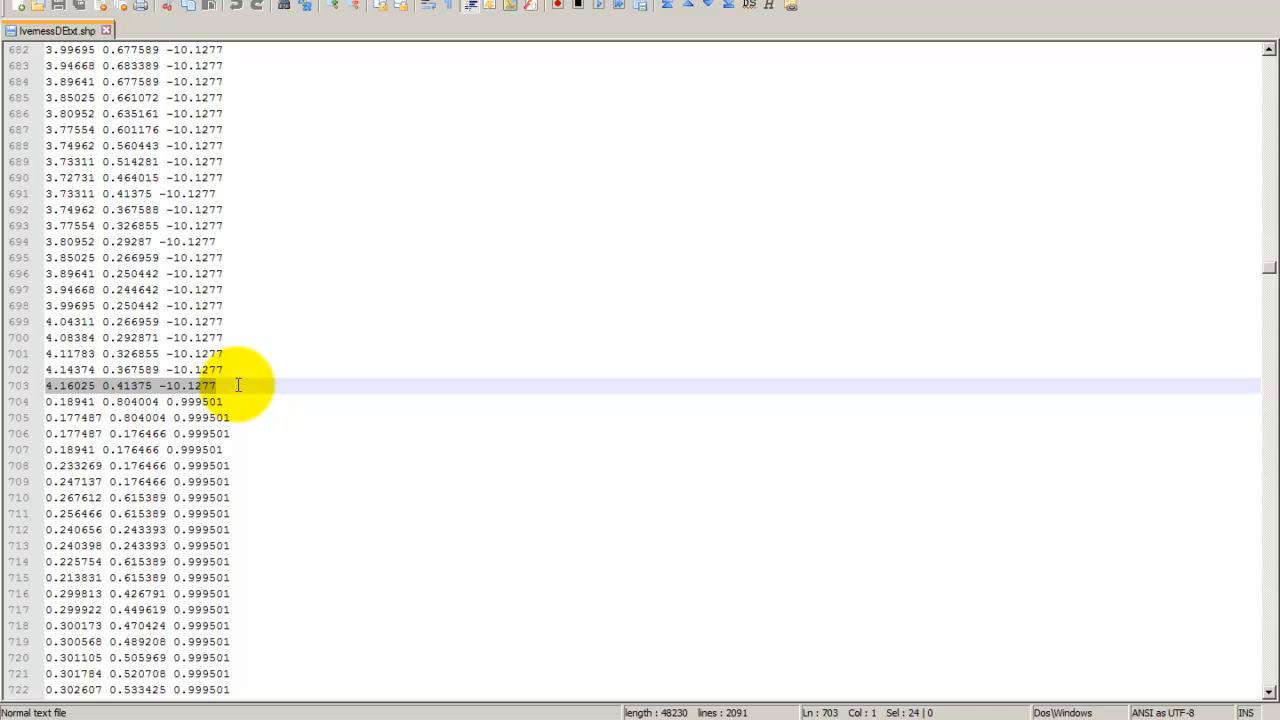
Select lines 676 to 703, the vertices sharing the third value -10.1277, and place the cursor in that value on line 676
scroll(250, 335, up, 5)
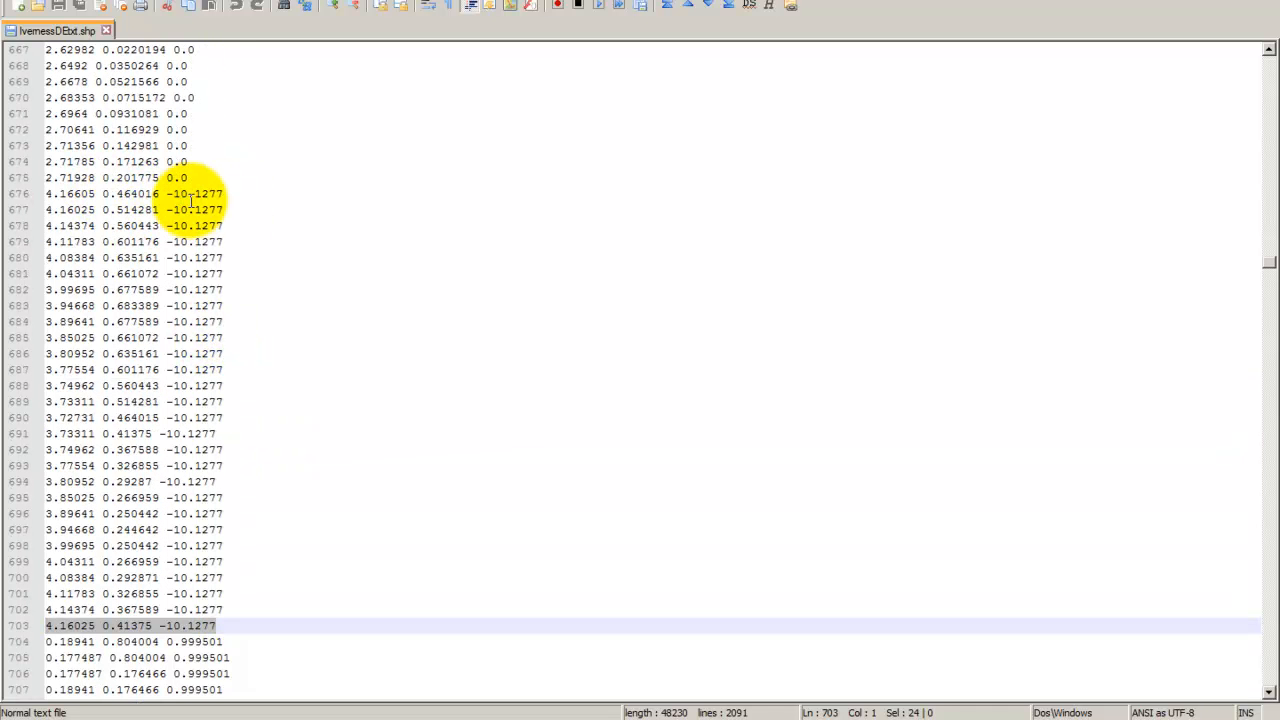
drag(216, 625, 29, 191)
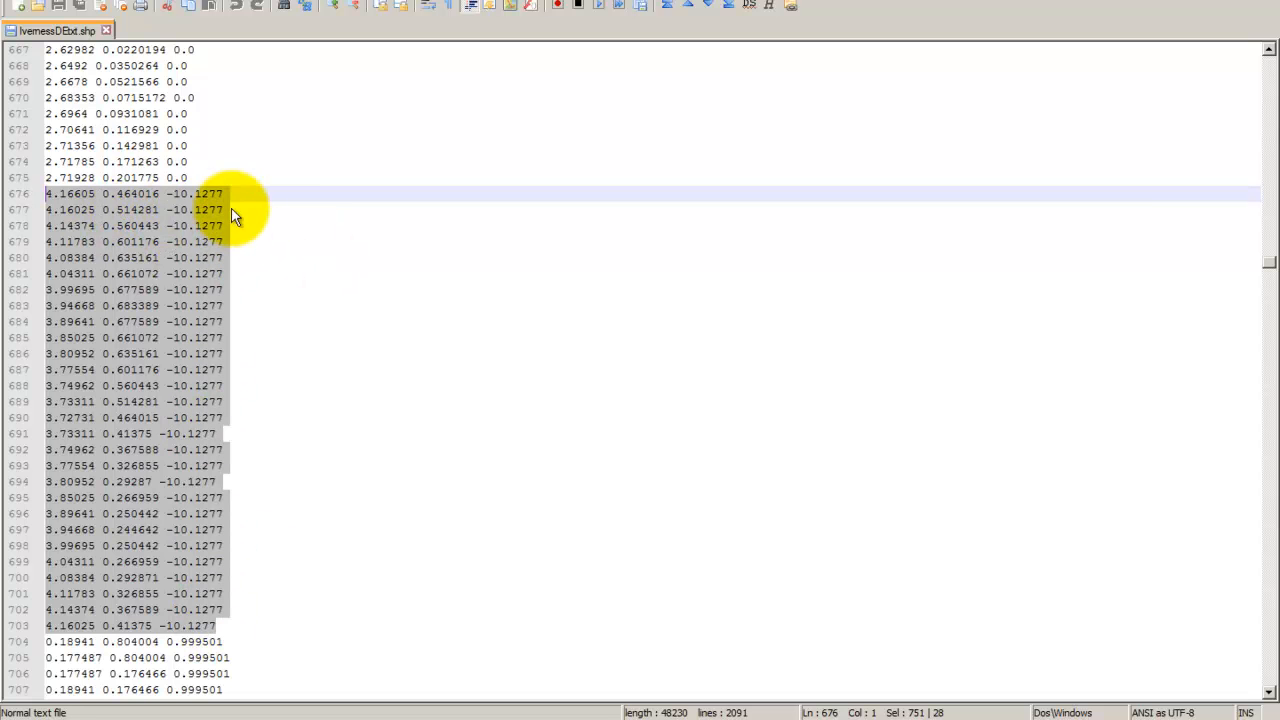
click(194, 199)
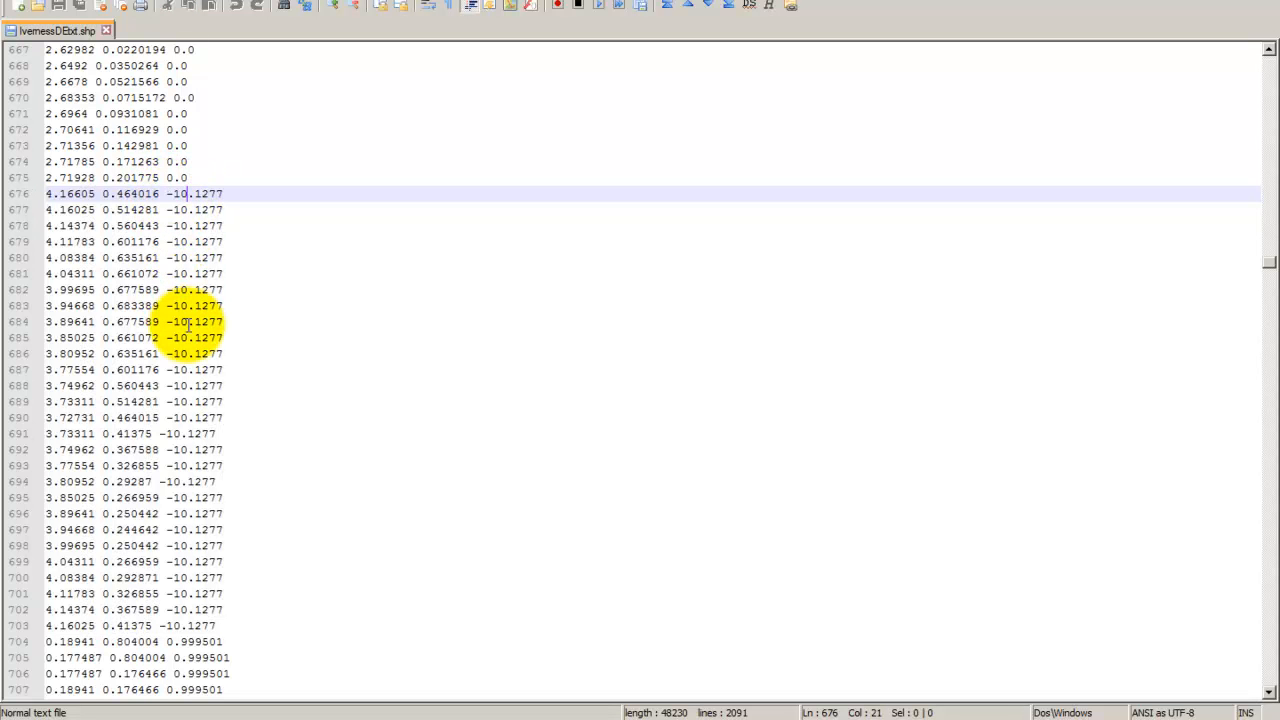
Place the cursor at the start of line 704 and examine the second coordinate block down to line 1404
scroll(189, 330, down, 3)
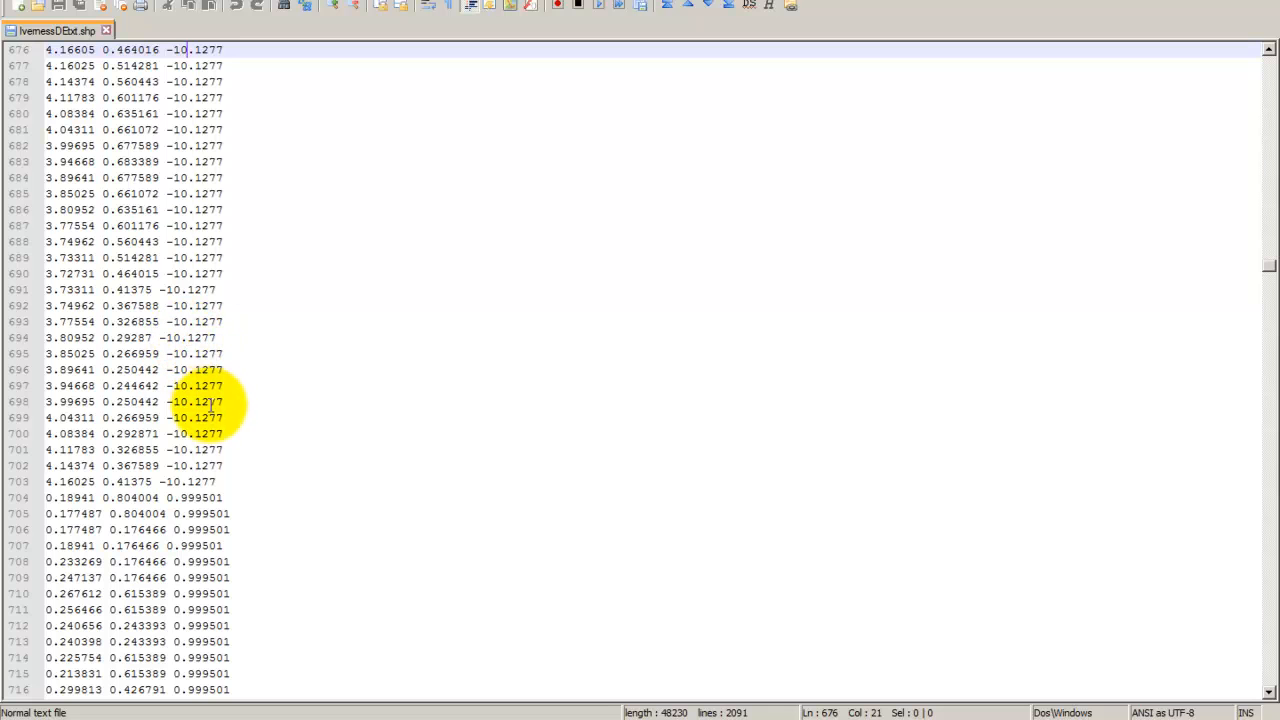
scroll(213, 404, down, 1)
scroll(215, 401, down, 1)
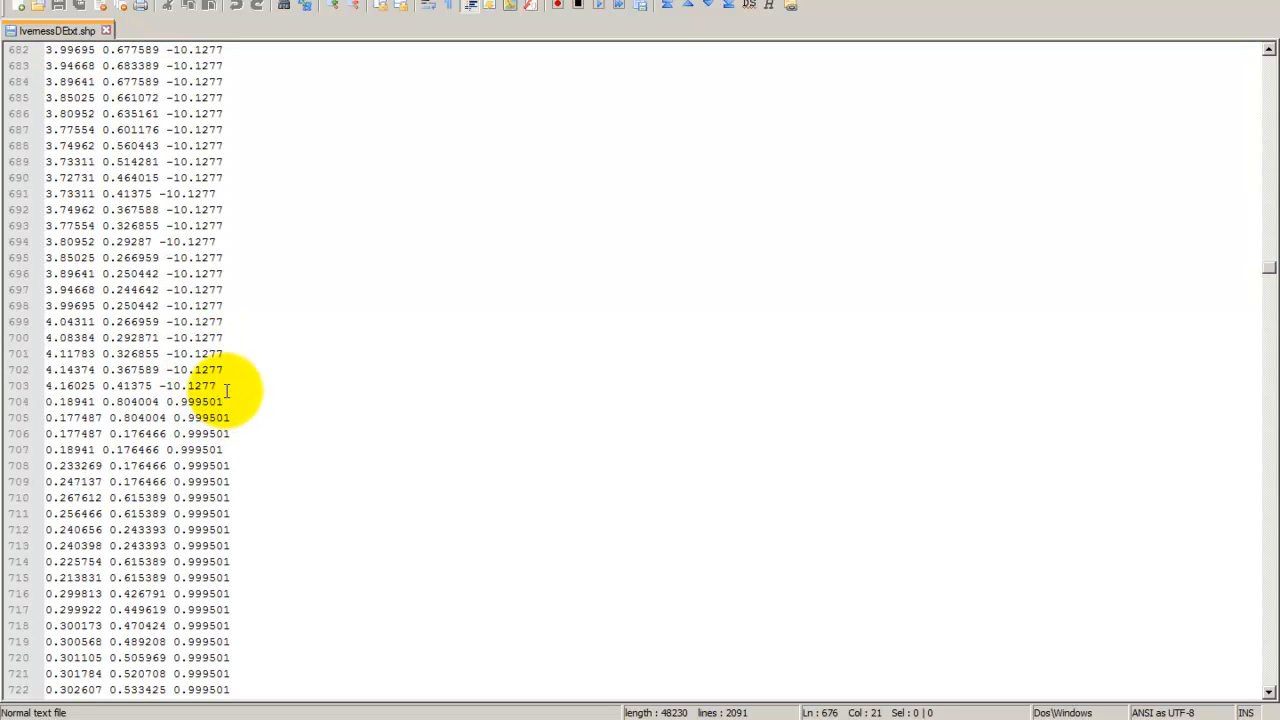
click(47, 401)
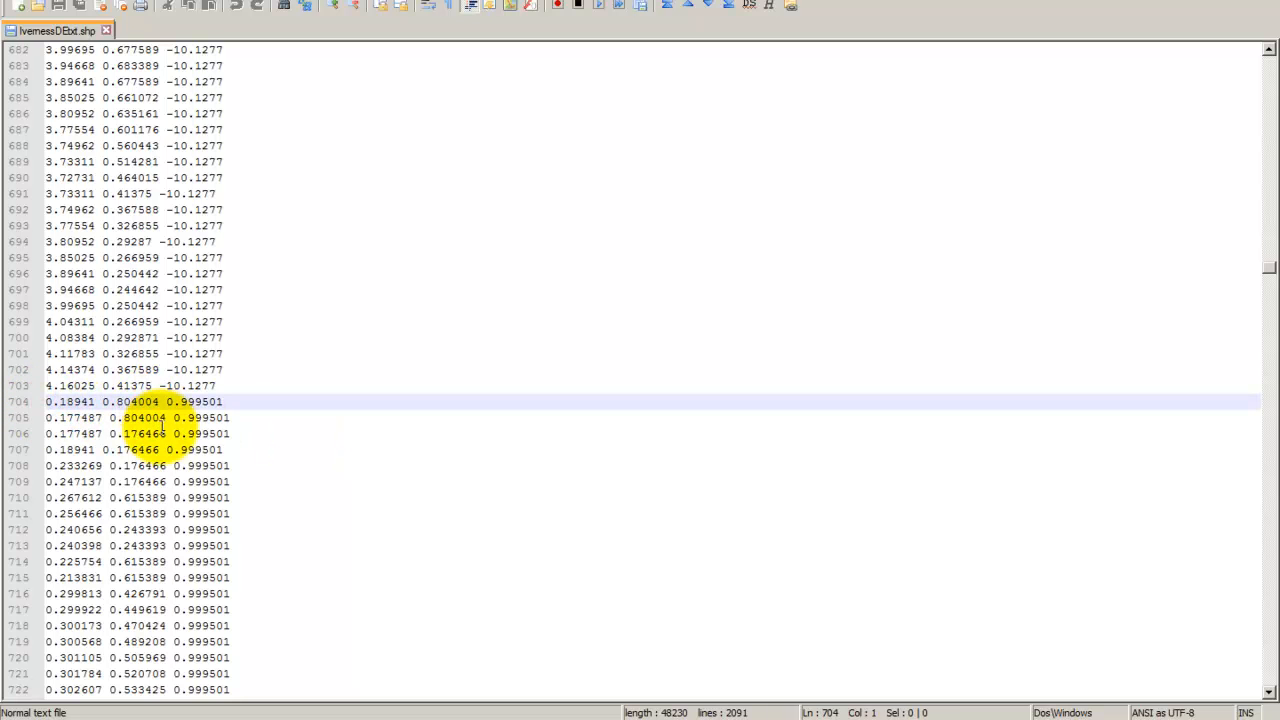
scroll(162, 428, down, 20)
scroll(162, 428, down, 20)
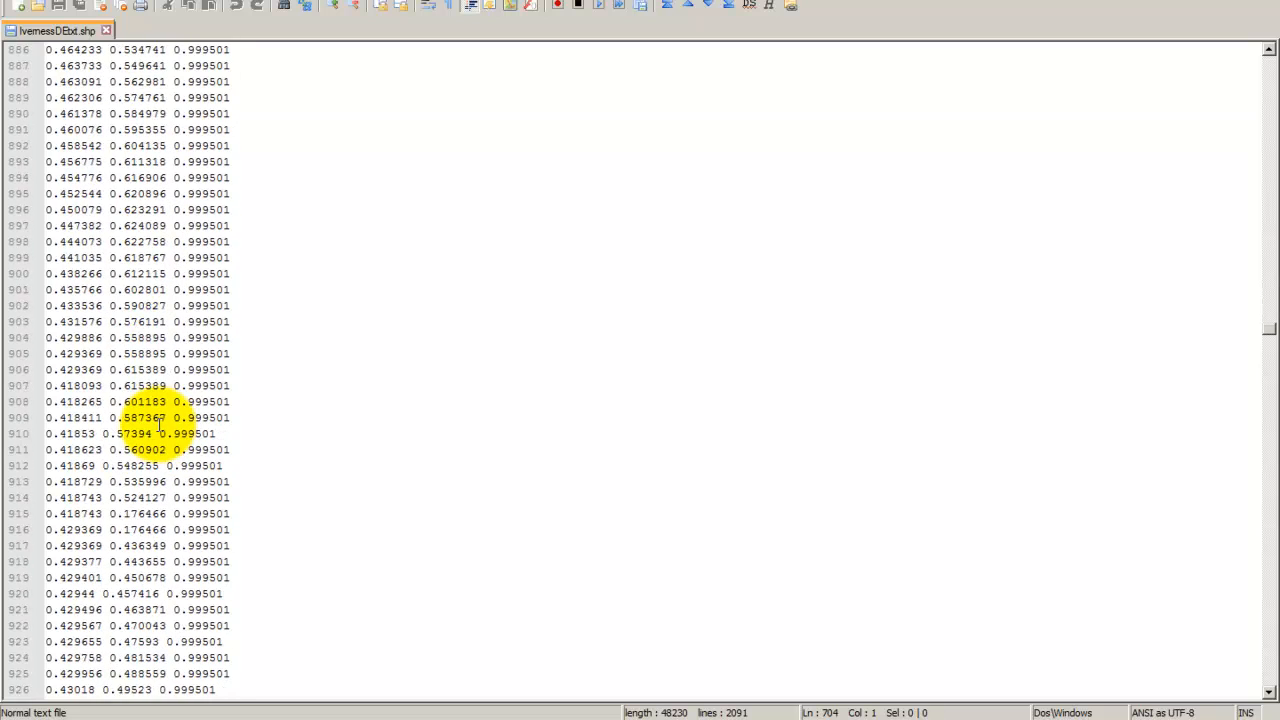
scroll(158, 425, down, 14)
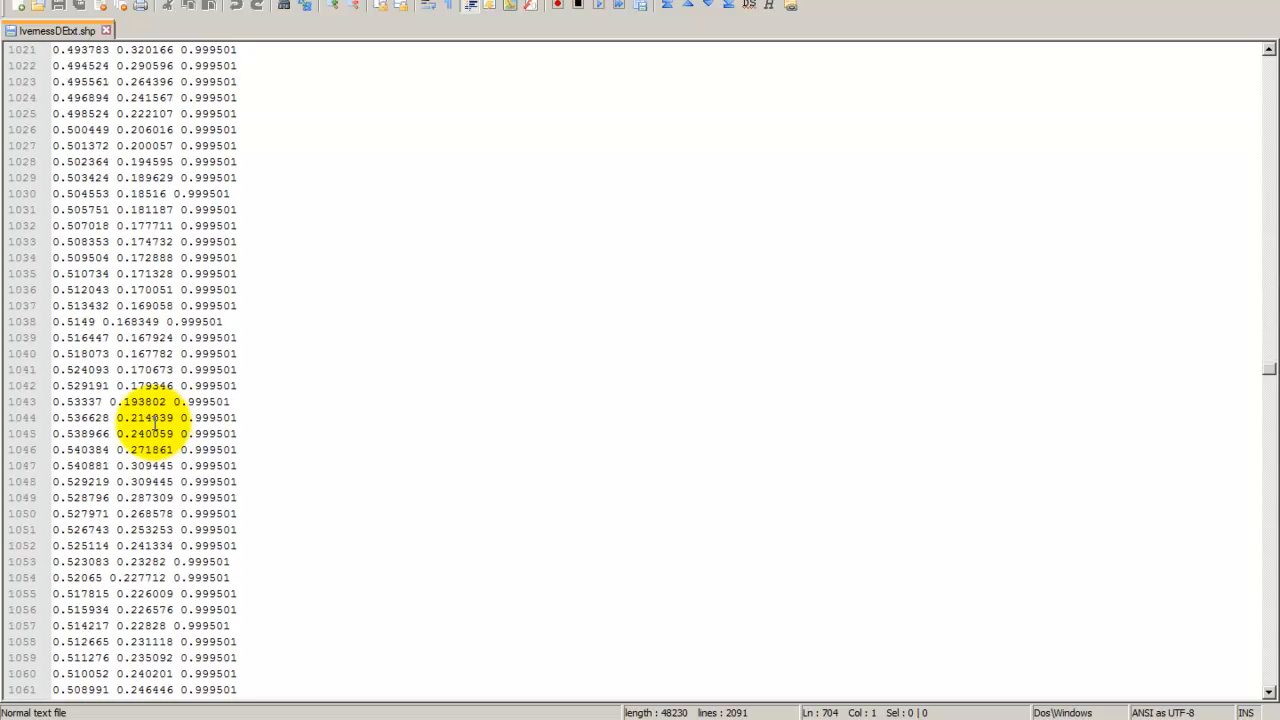
scroll(153, 427, down, 16)
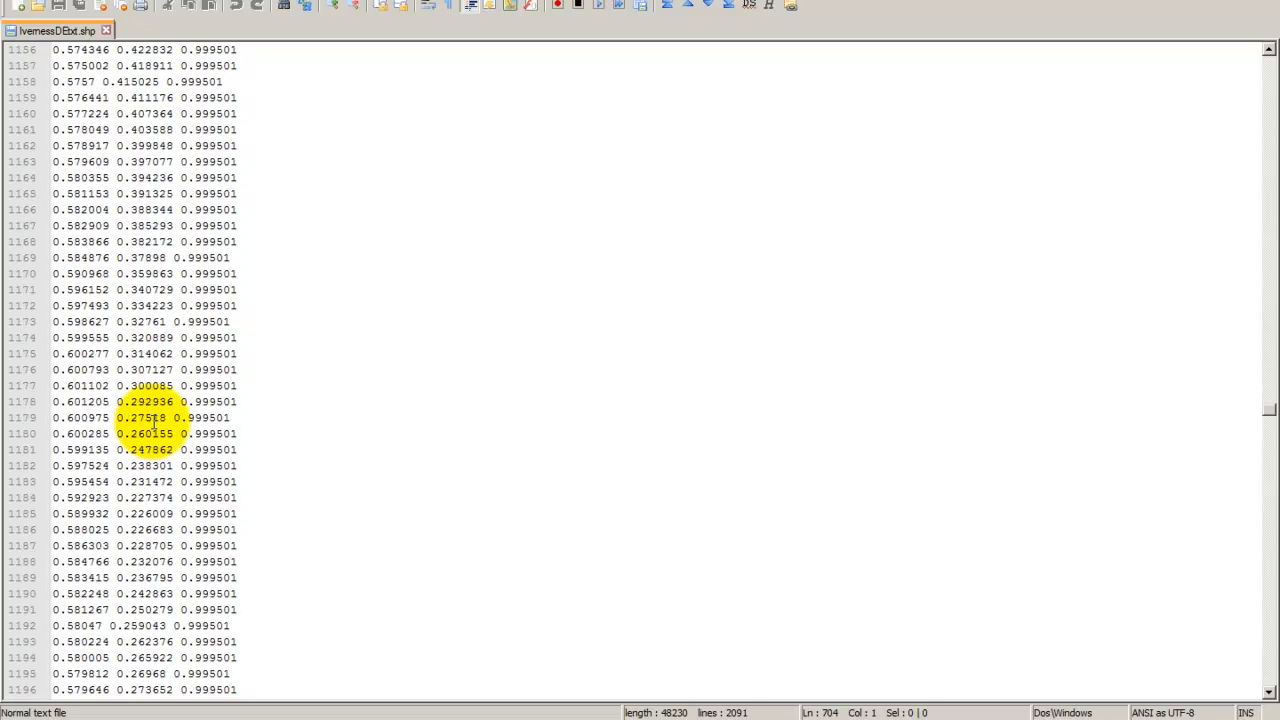
scroll(153, 425, down, 8)
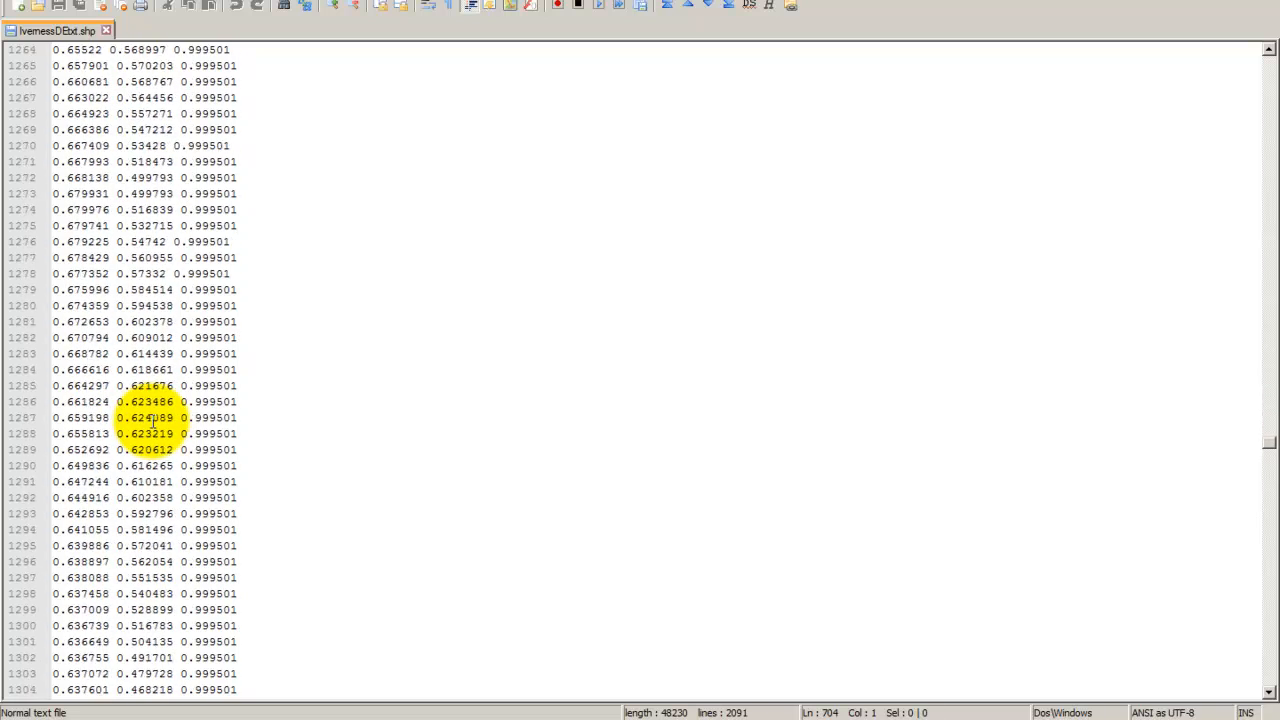
scroll(153, 425, down, 20)
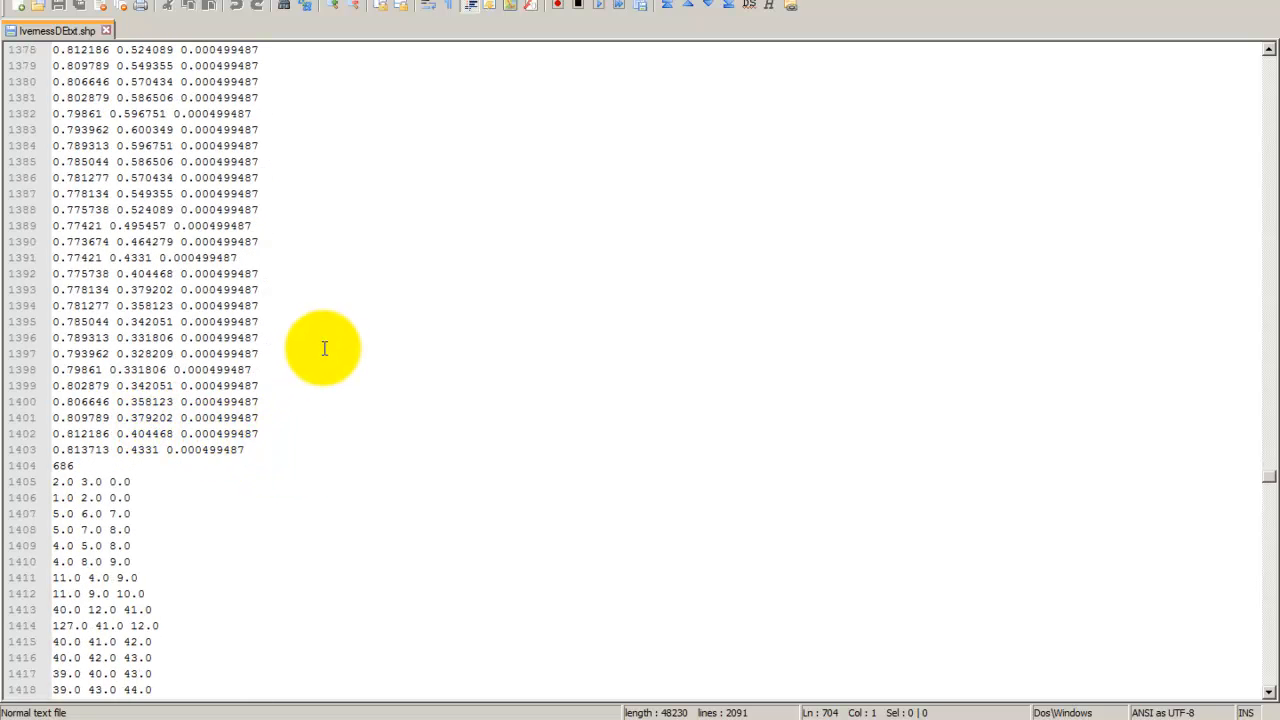
Examine the end of the second coordinate block down to line 1403, and highlight the number on line 1404
scroll(324, 346, up, 20)
scroll(324, 346, up, 19)
scroll(324, 346, down, 20)
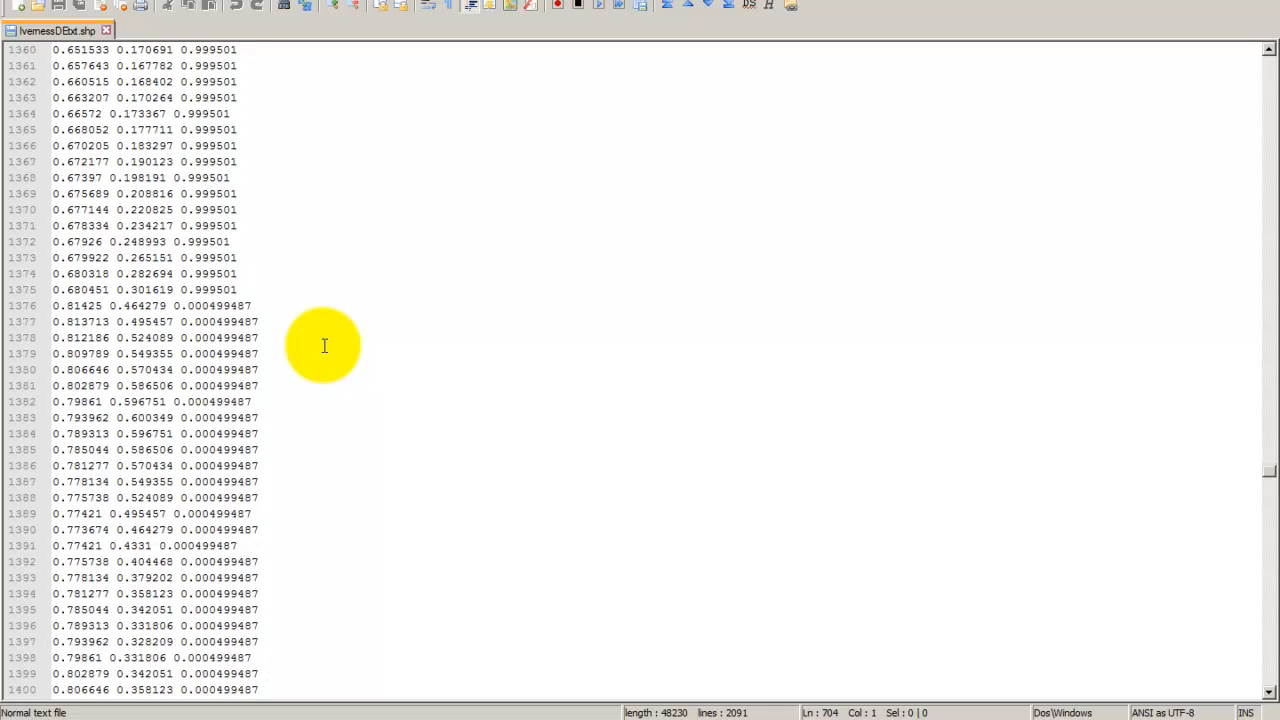
scroll(324, 346, down, 9)
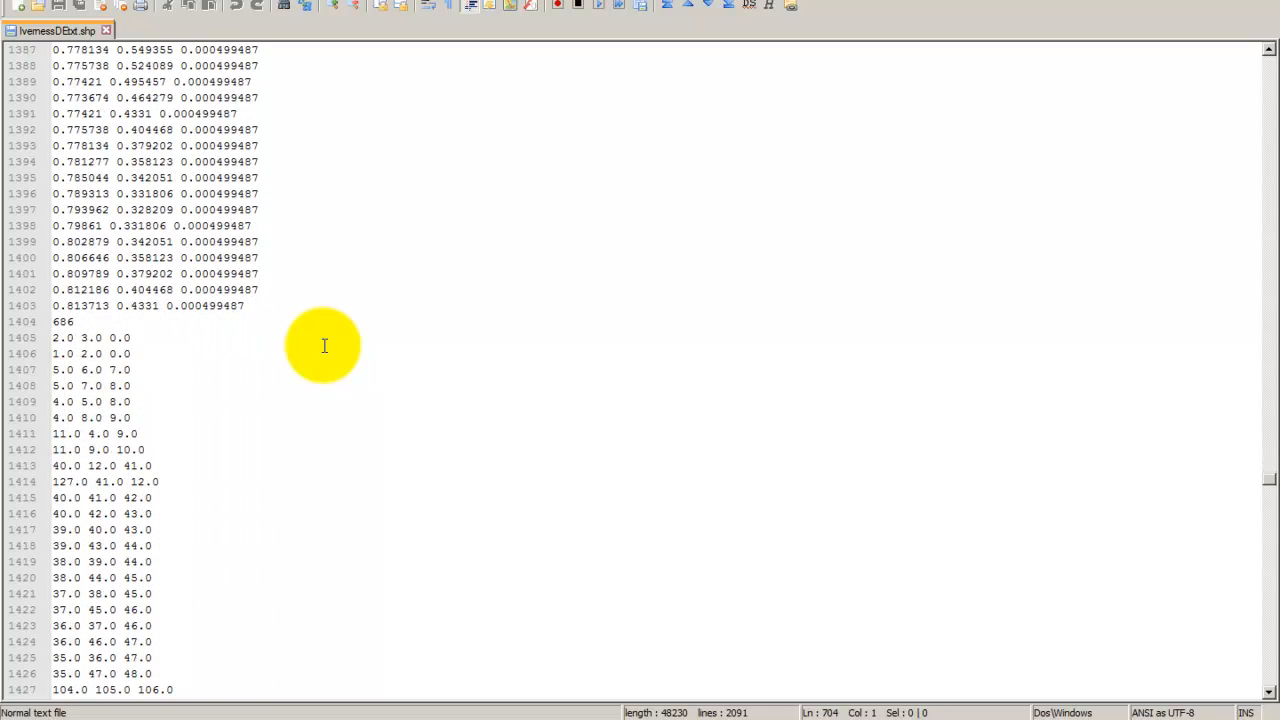
click(245, 306)
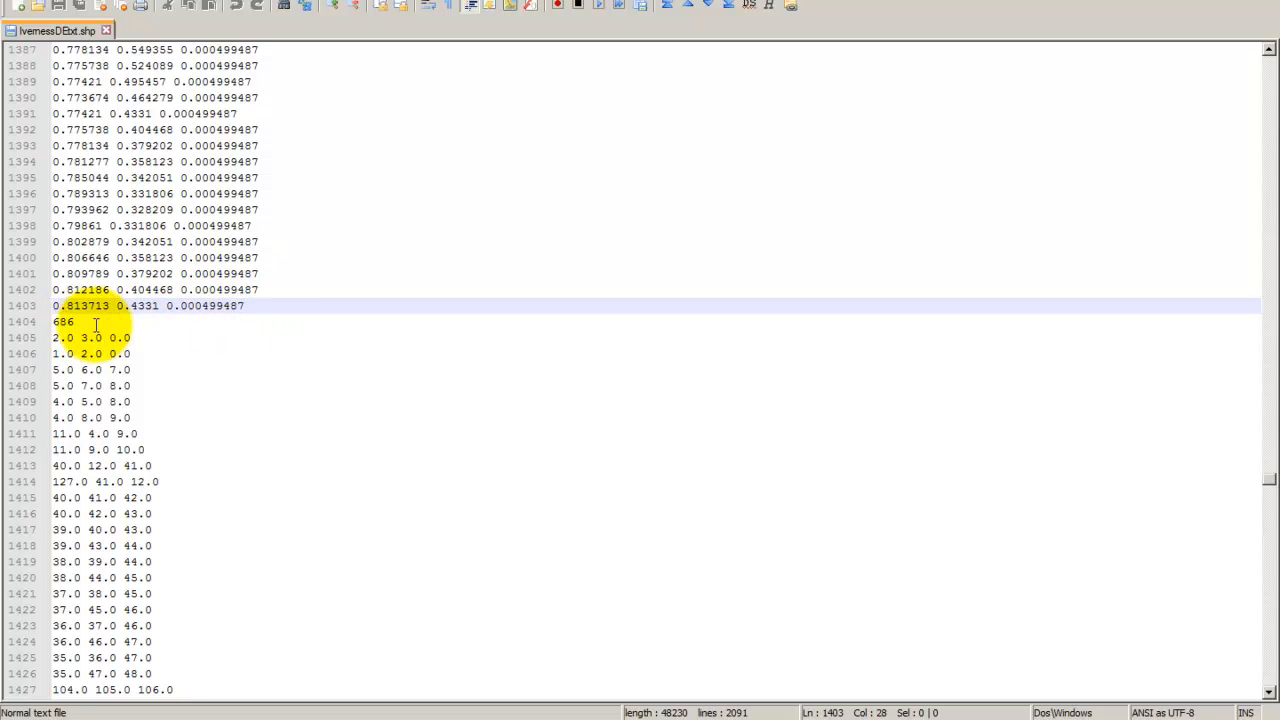
drag(80, 322, 41, 322)
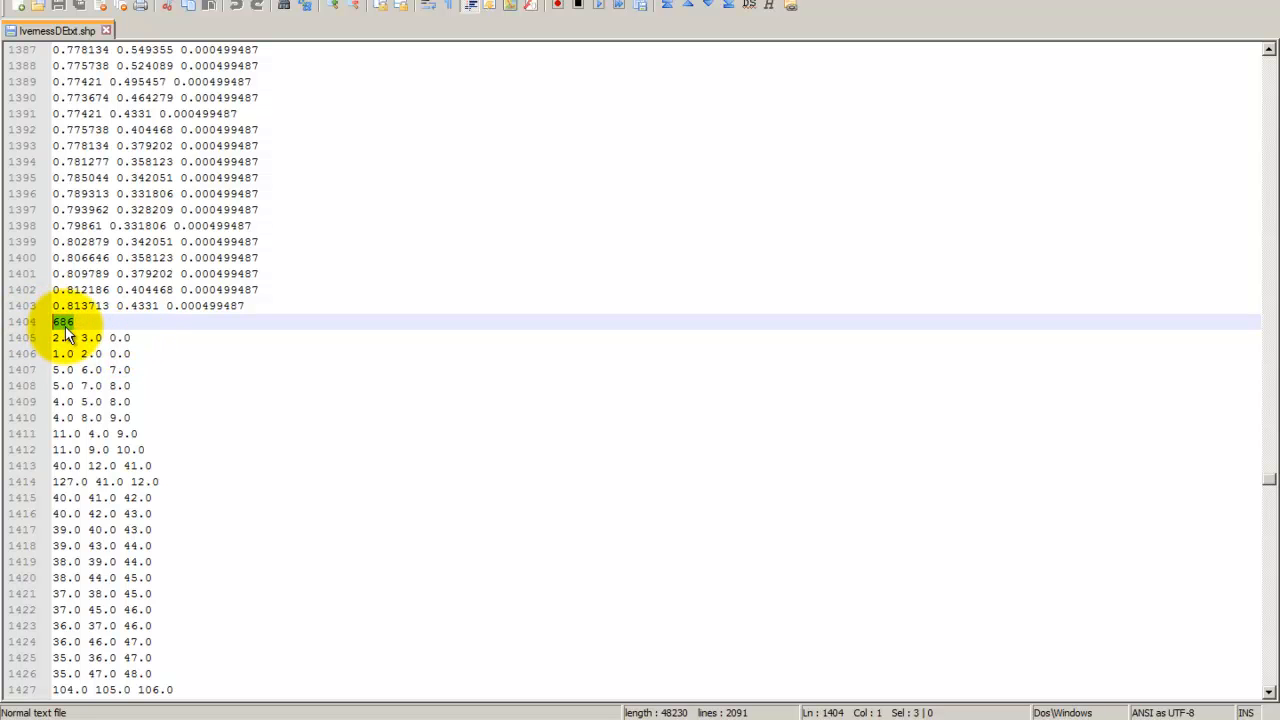
Examine the three index values on line 1405, highlighting the whole line and its third value
click(129, 337)
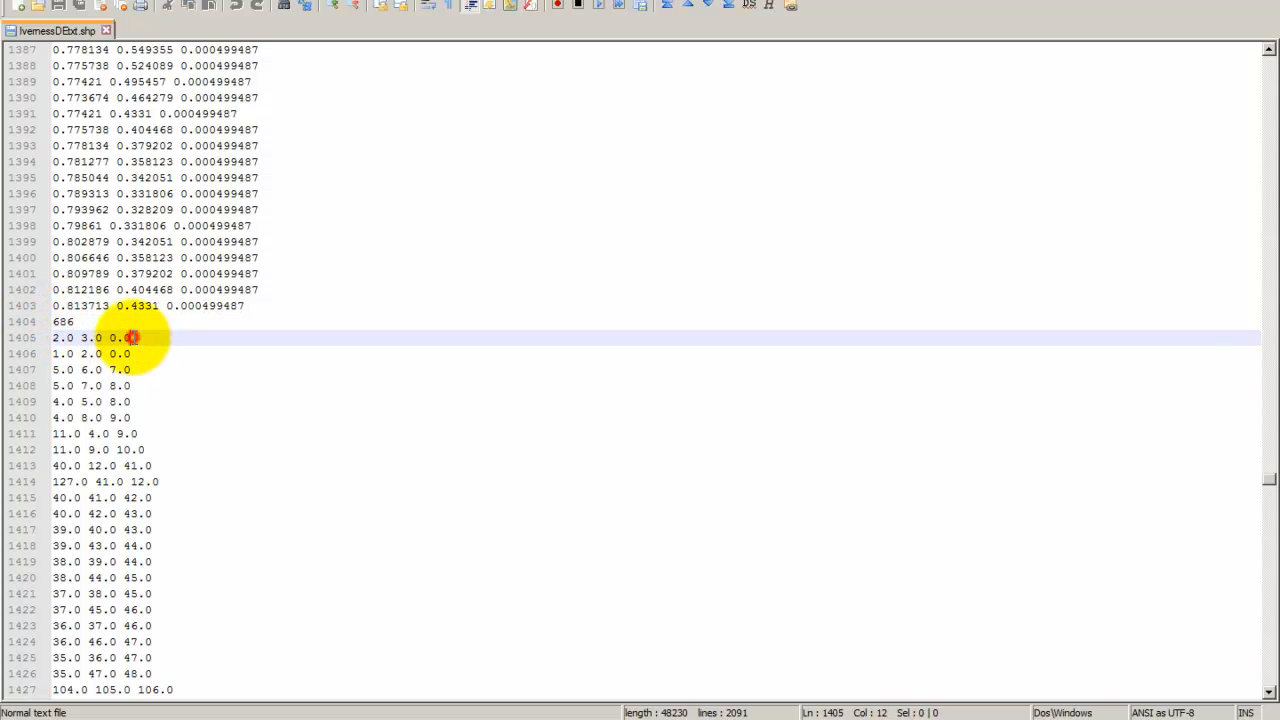
drag(53, 337, 157, 345)
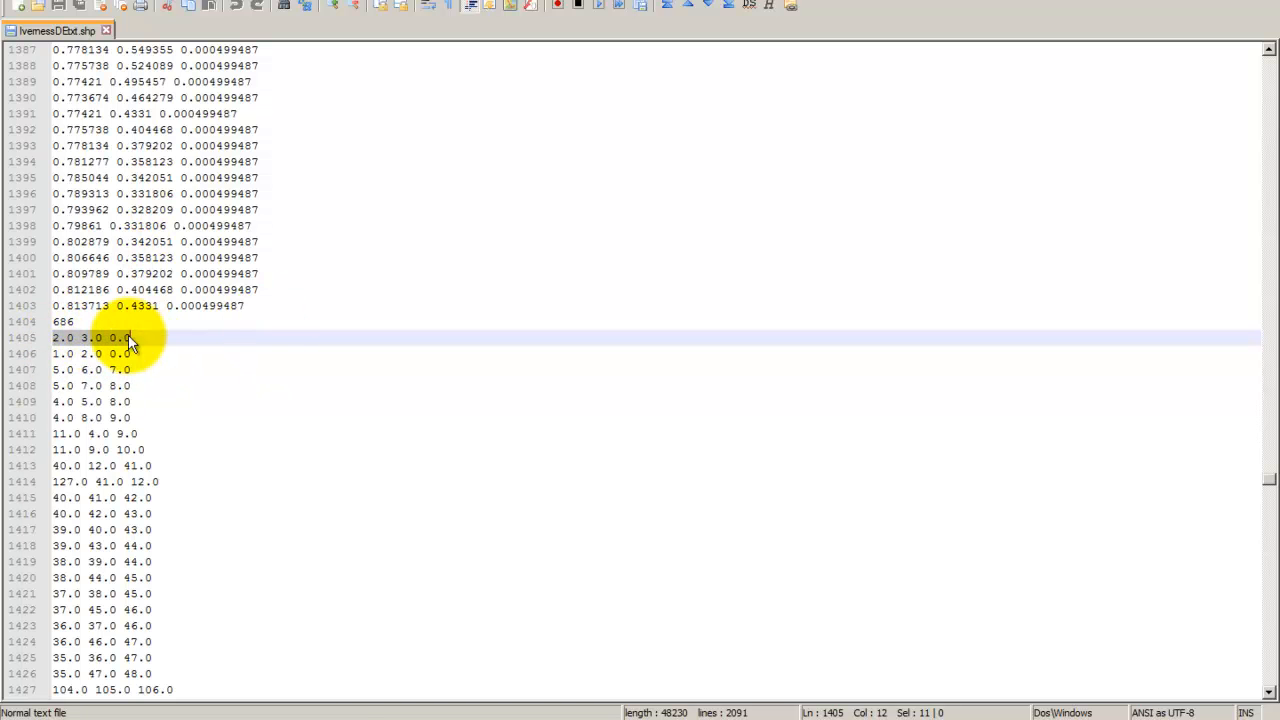
click(62, 337)
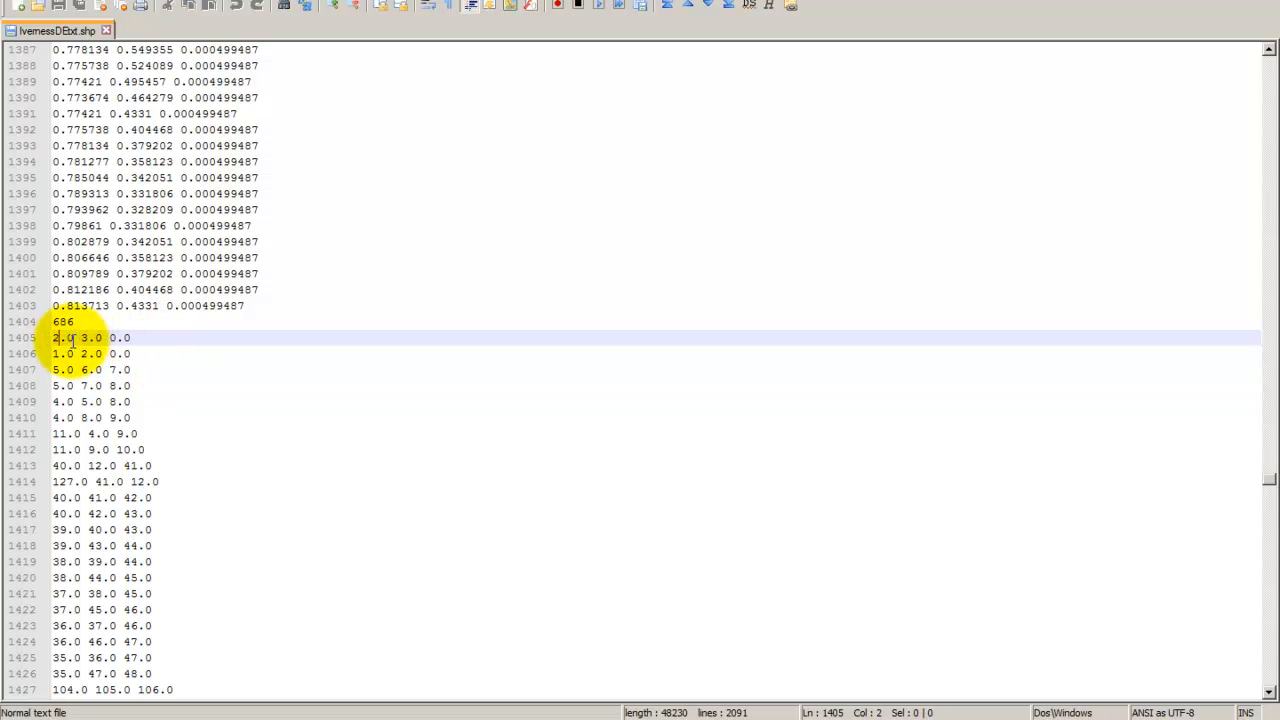
click(131, 338)
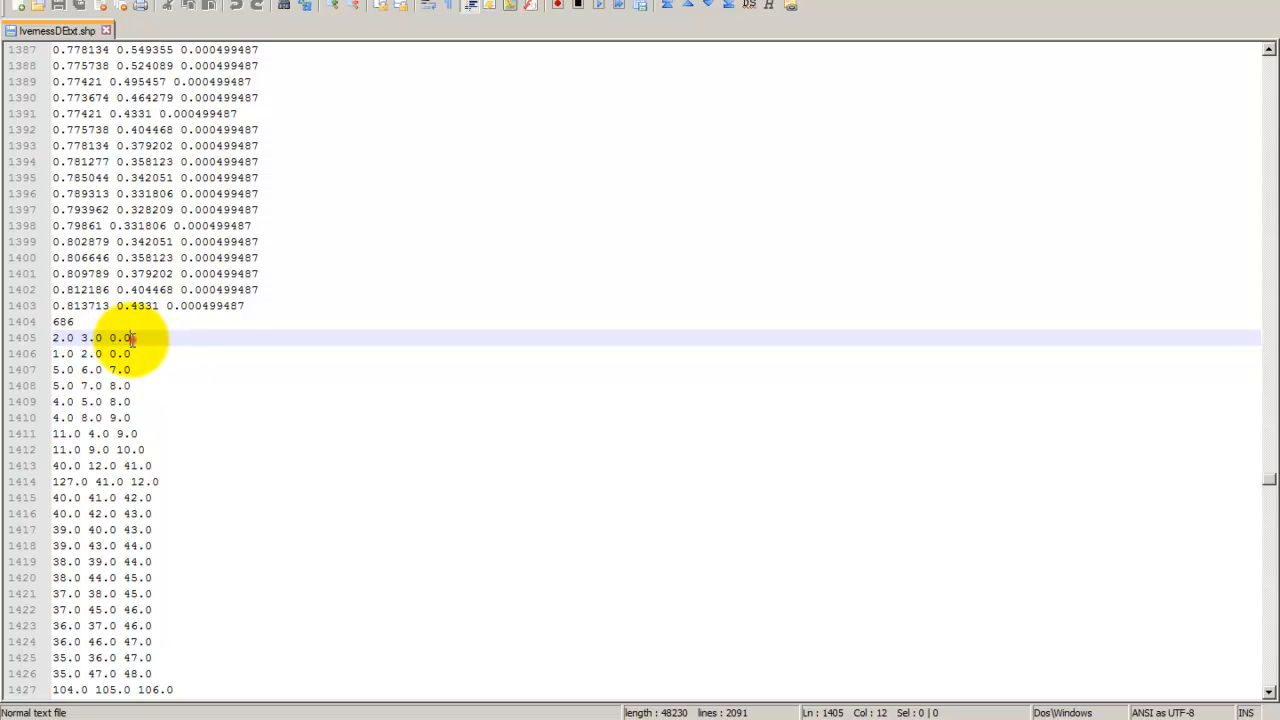
drag(131, 338, 115, 341)
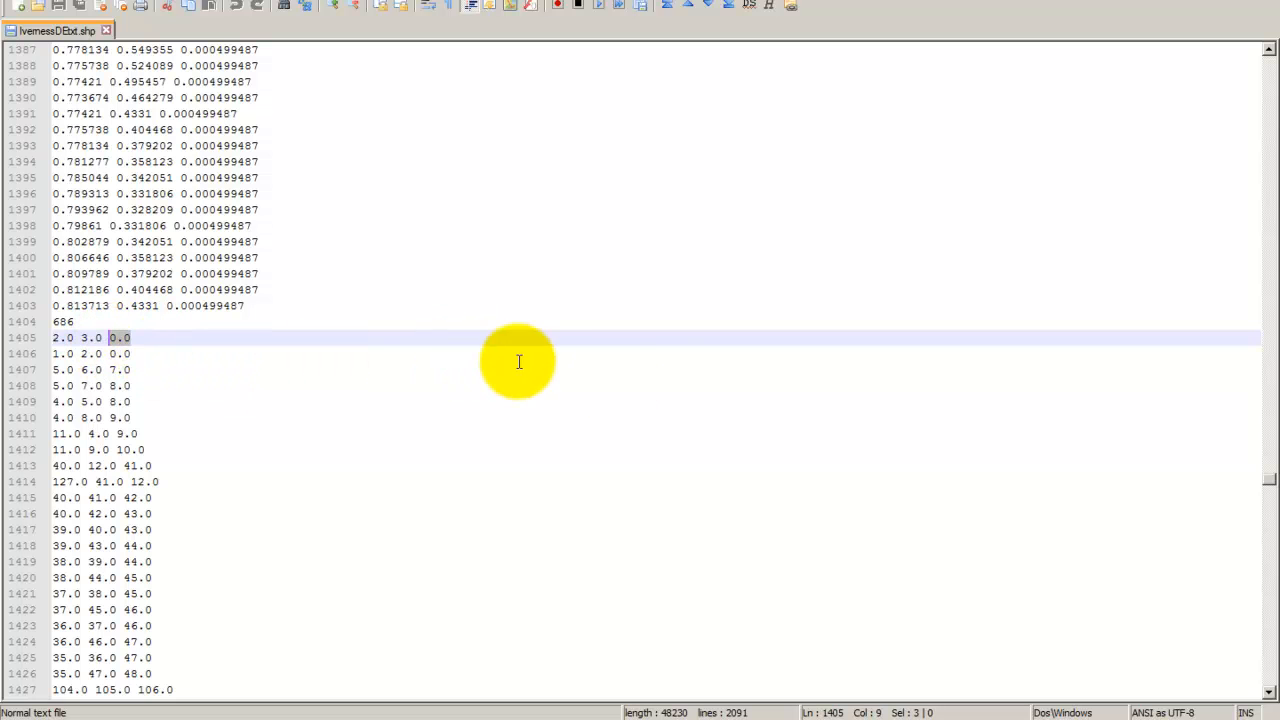
click(118, 338)
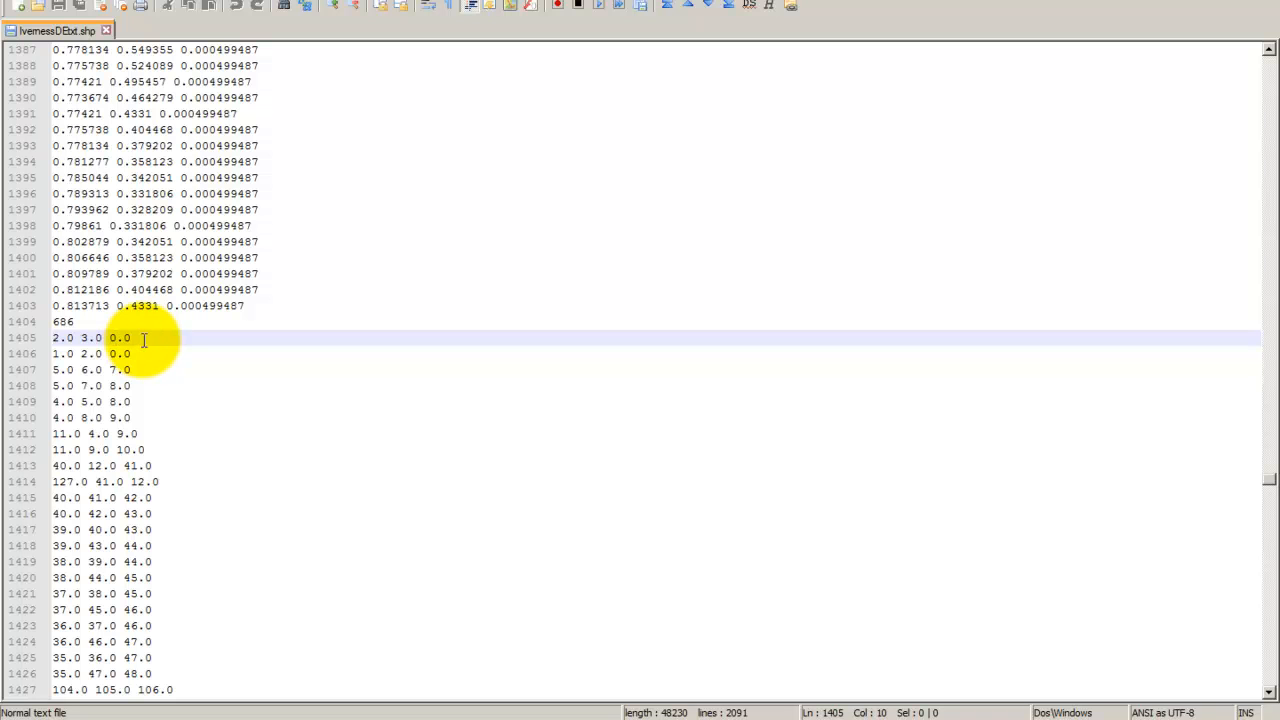
drag(136, 338, 104, 338)
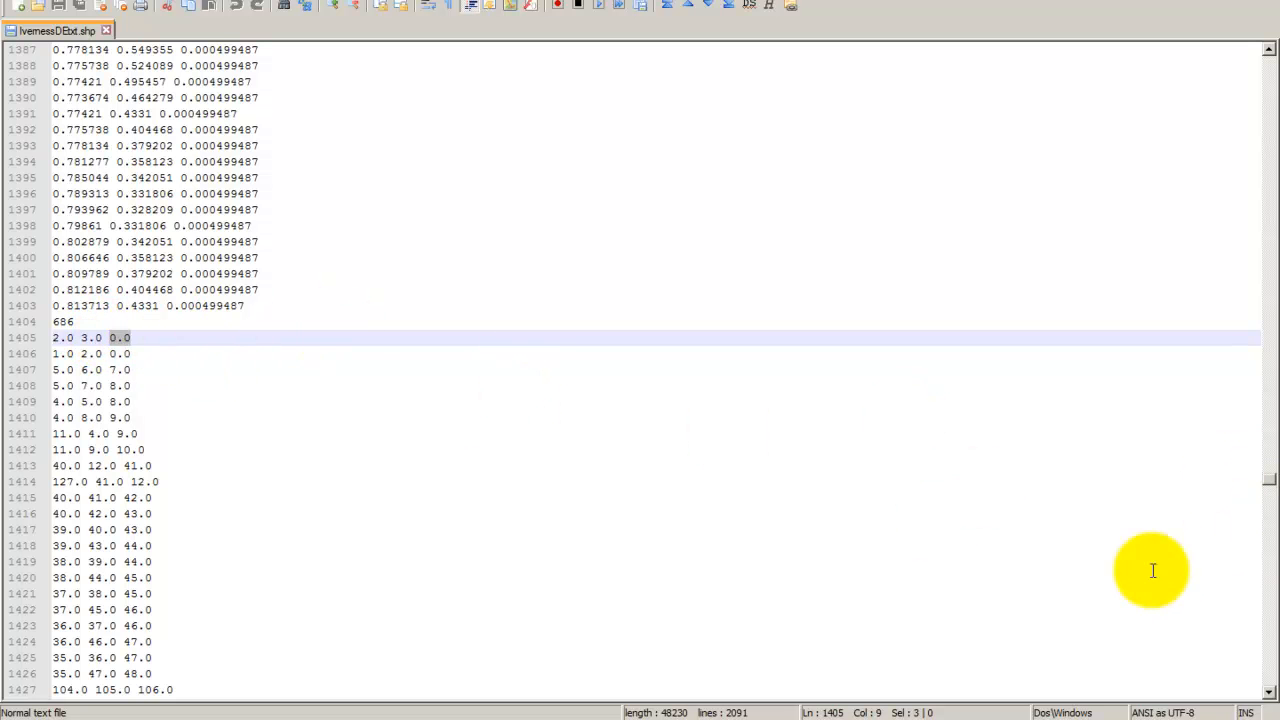
Highlight the coordinates on line 4, and compare the first vertex list with the index block starting at line 1405
drag(1266, 484, 1266, 60)
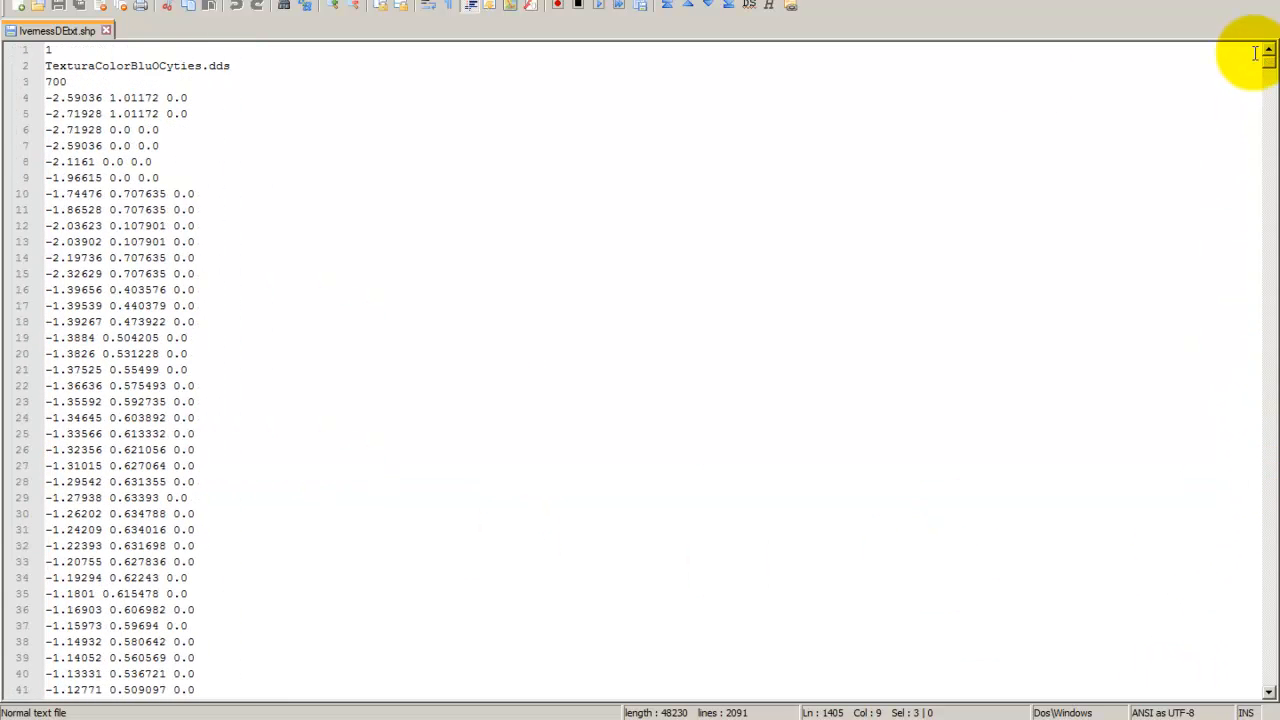
drag(190, 97, 38, 97)
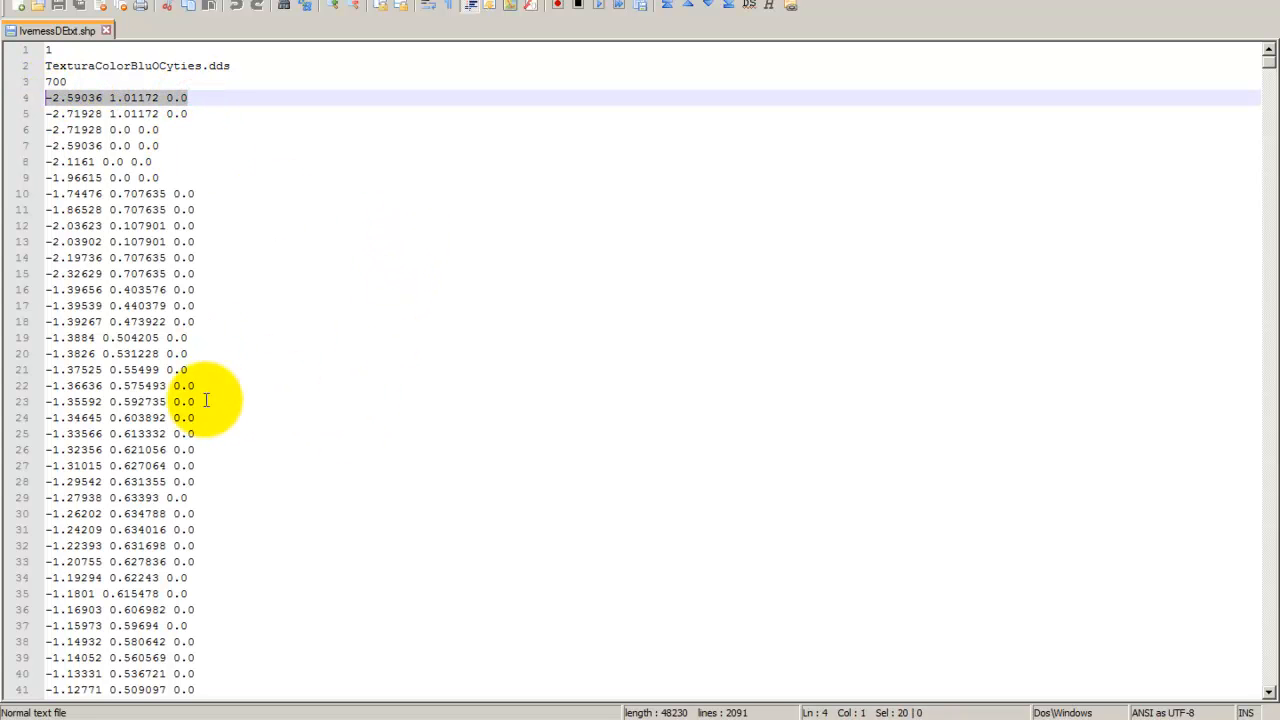
scroll(222, 370, down, 20)
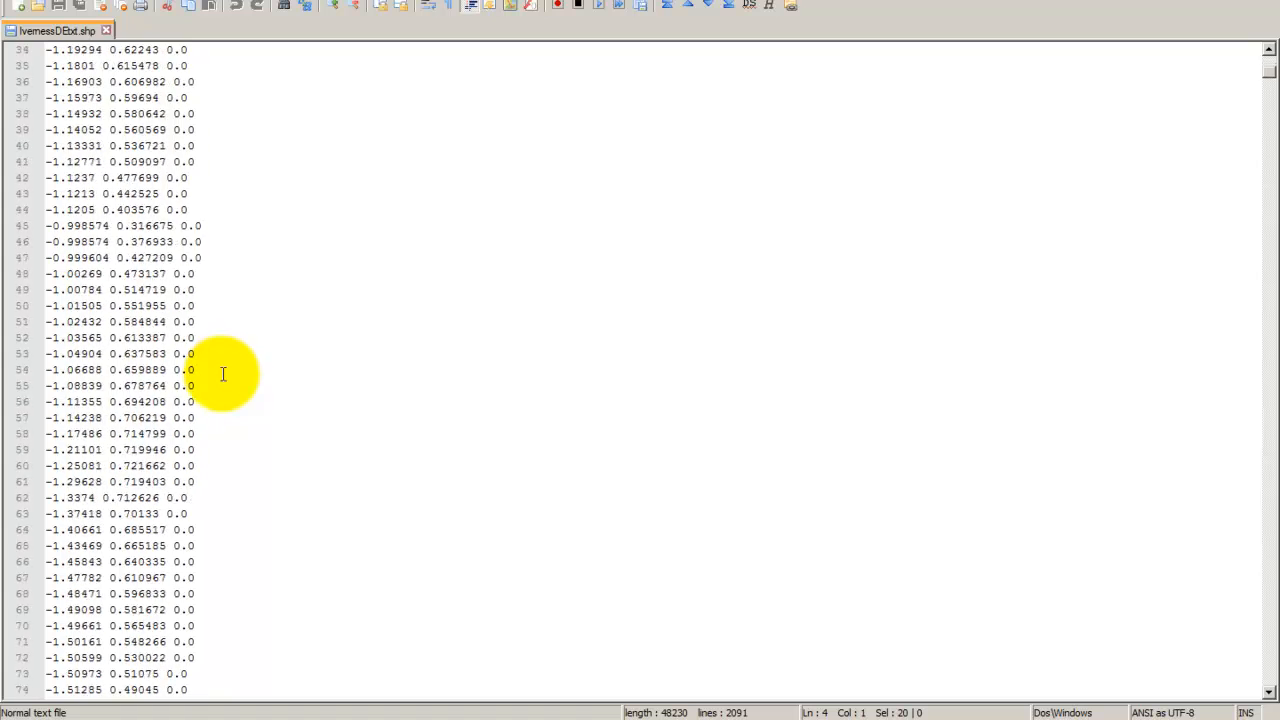
scroll(218, 371, down, 20)
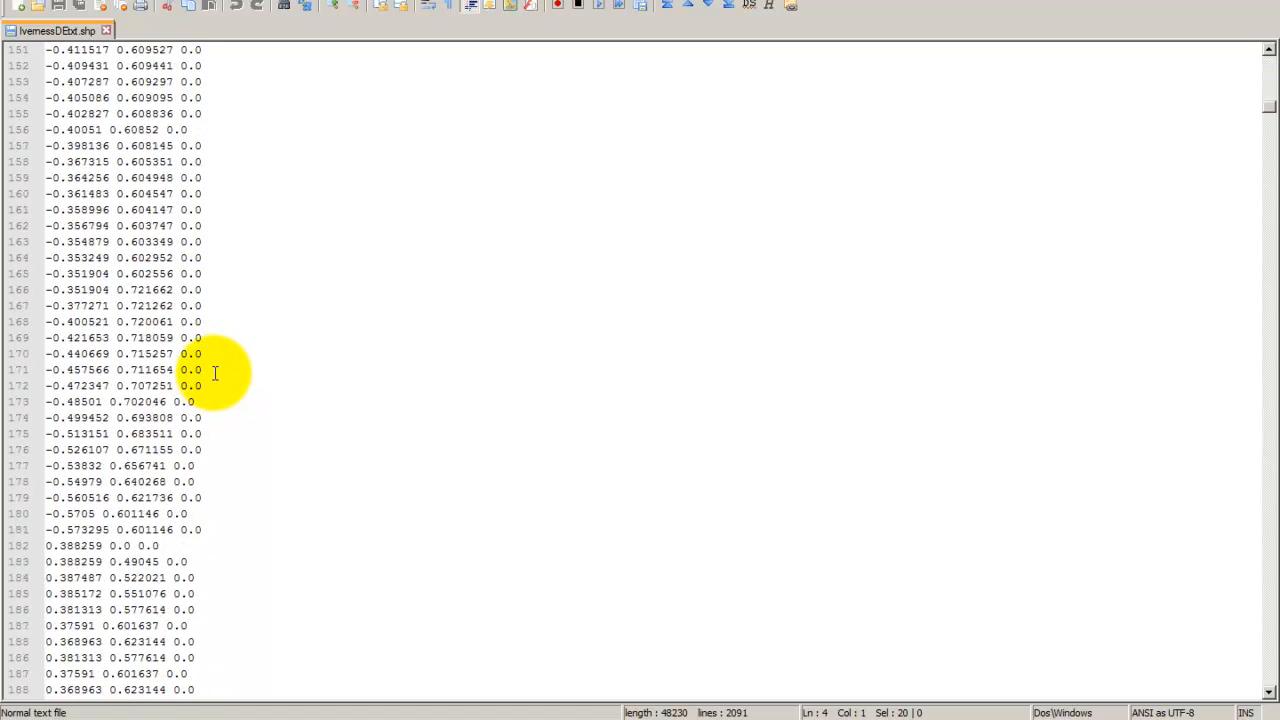
scroll(209, 373, down, 20)
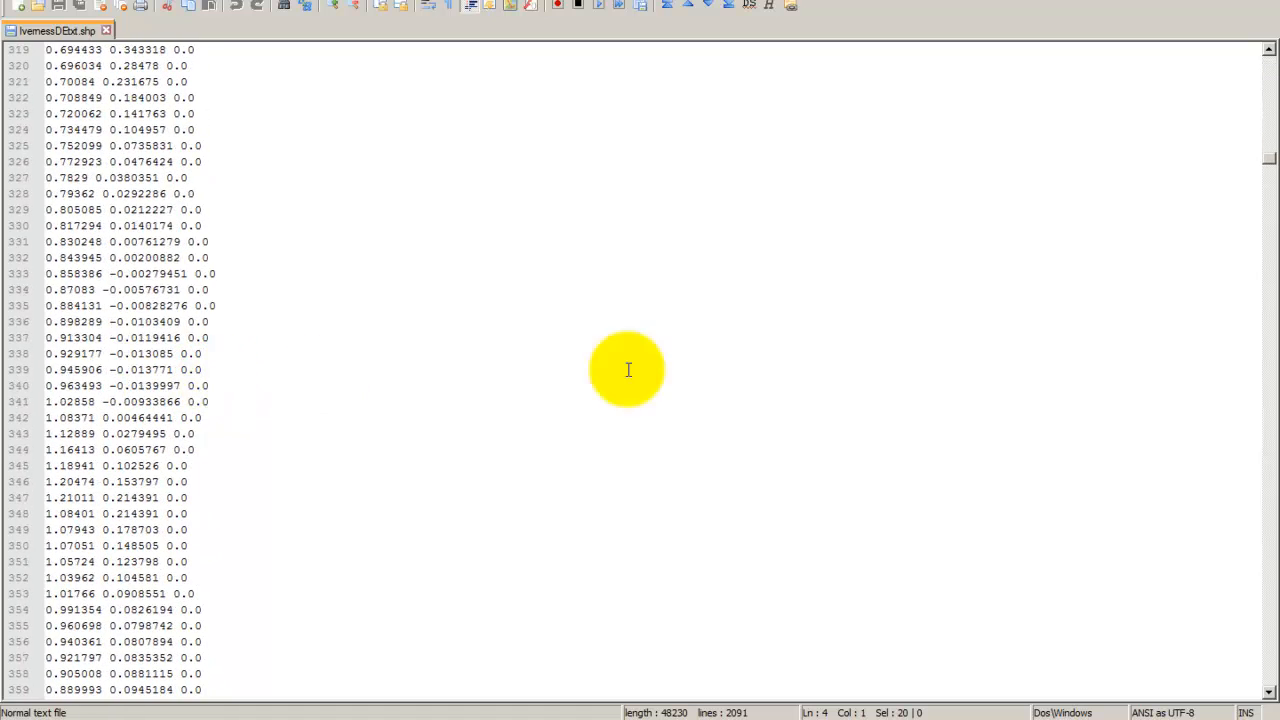
drag(1270, 162, 1260, 486)
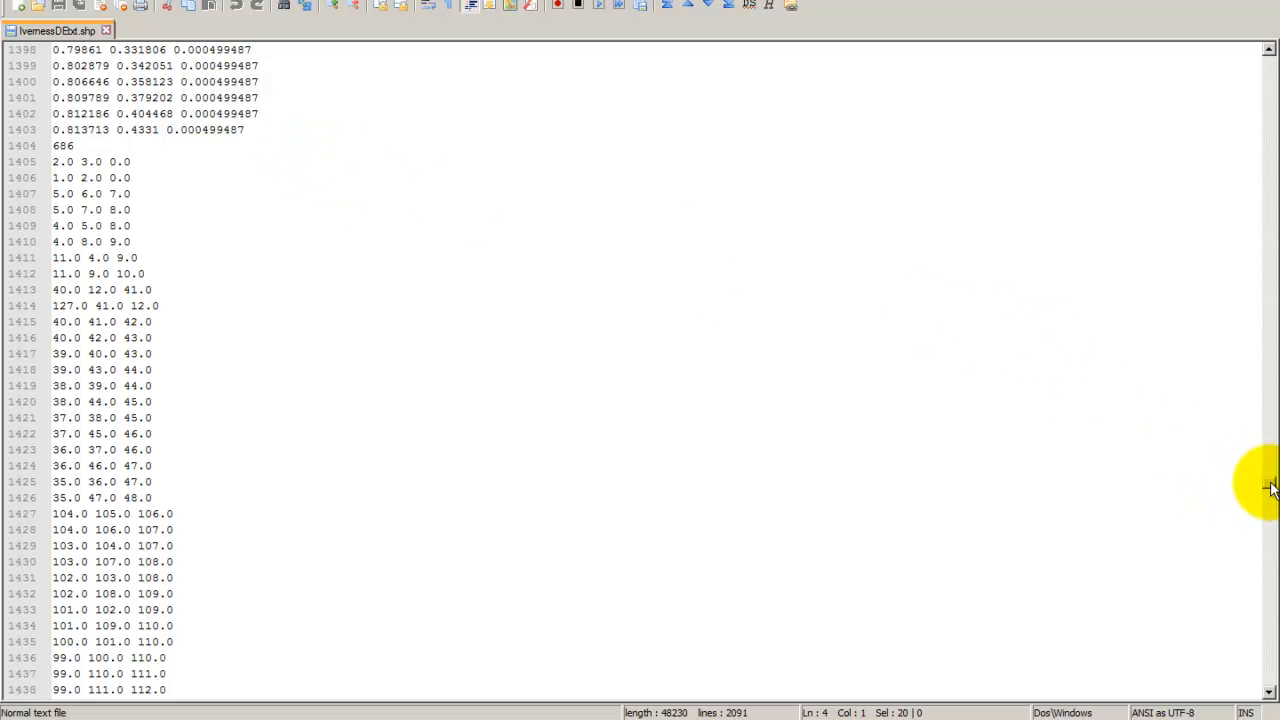
drag(1270, 487, 1260, 55)
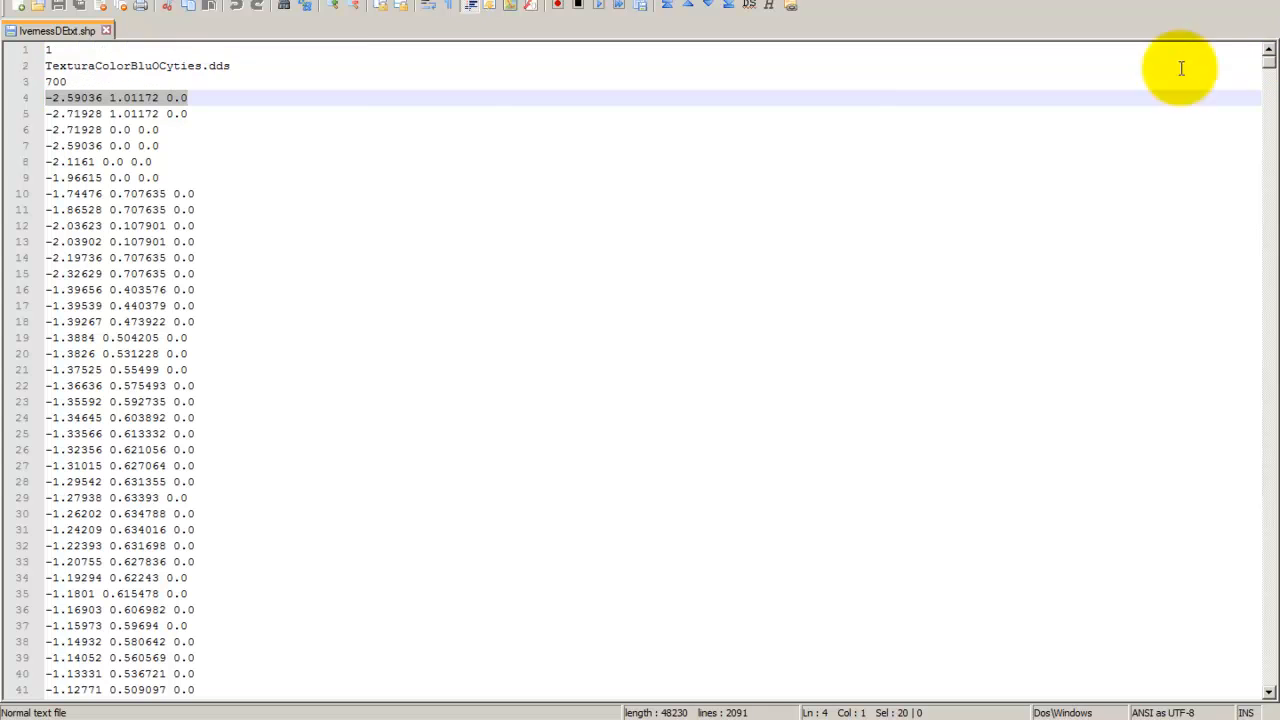
Highlight the vertex count on line 3, and select and copy all vertex coordinates from line 4 to line 703
drag(70, 82, 44, 82)
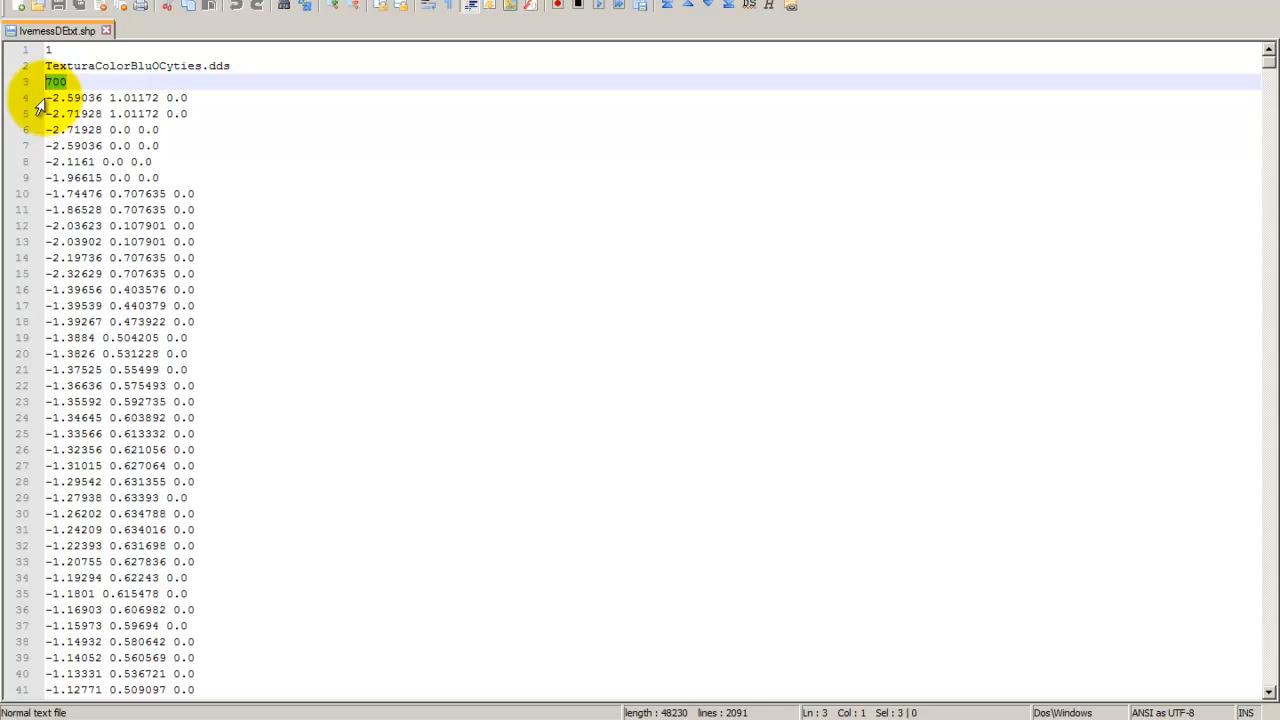
drag(46, 97, 278, 502)
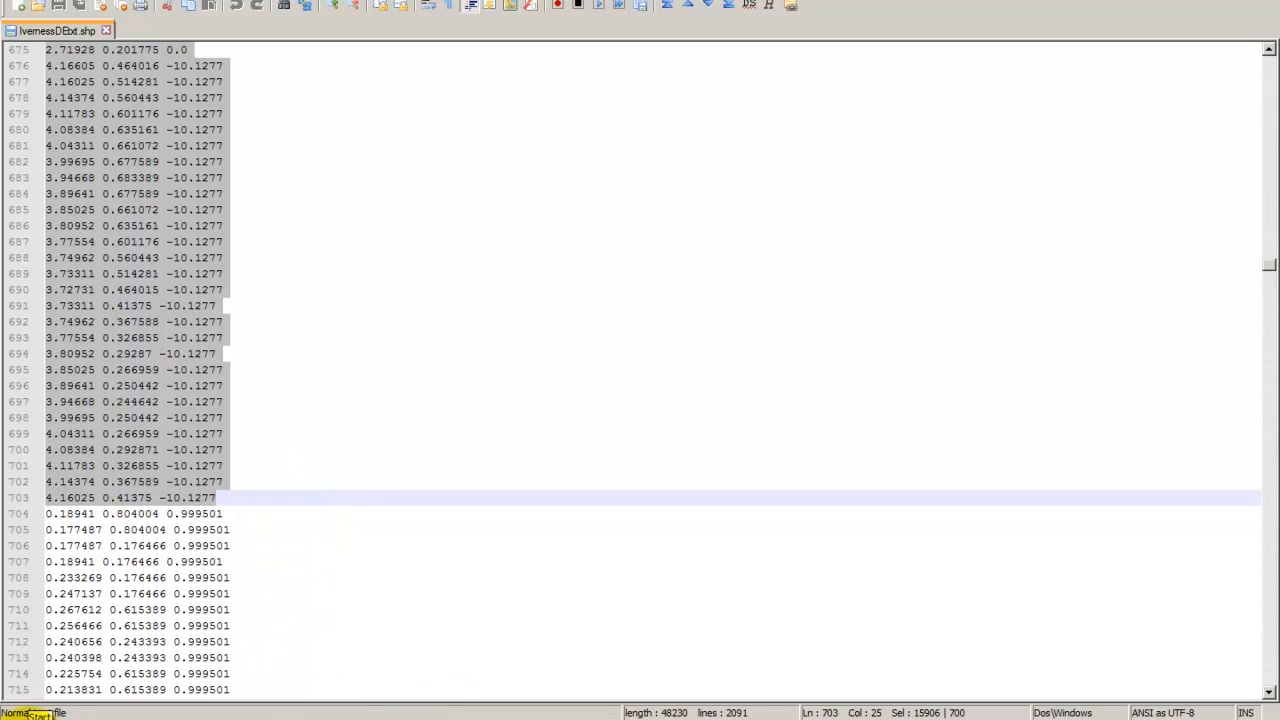
Start Excel 2013 and create a blank workbook
click(33, 715)
click(93, 678)
click(82, 455)
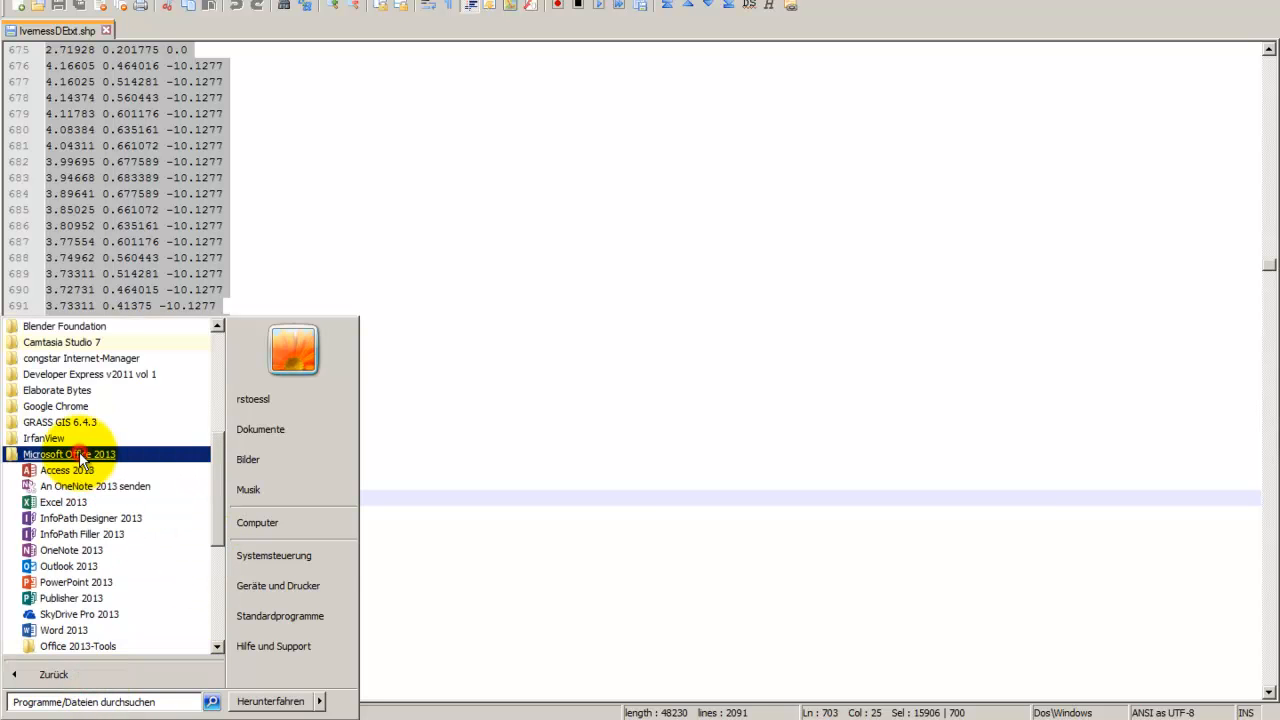
click(74, 501)
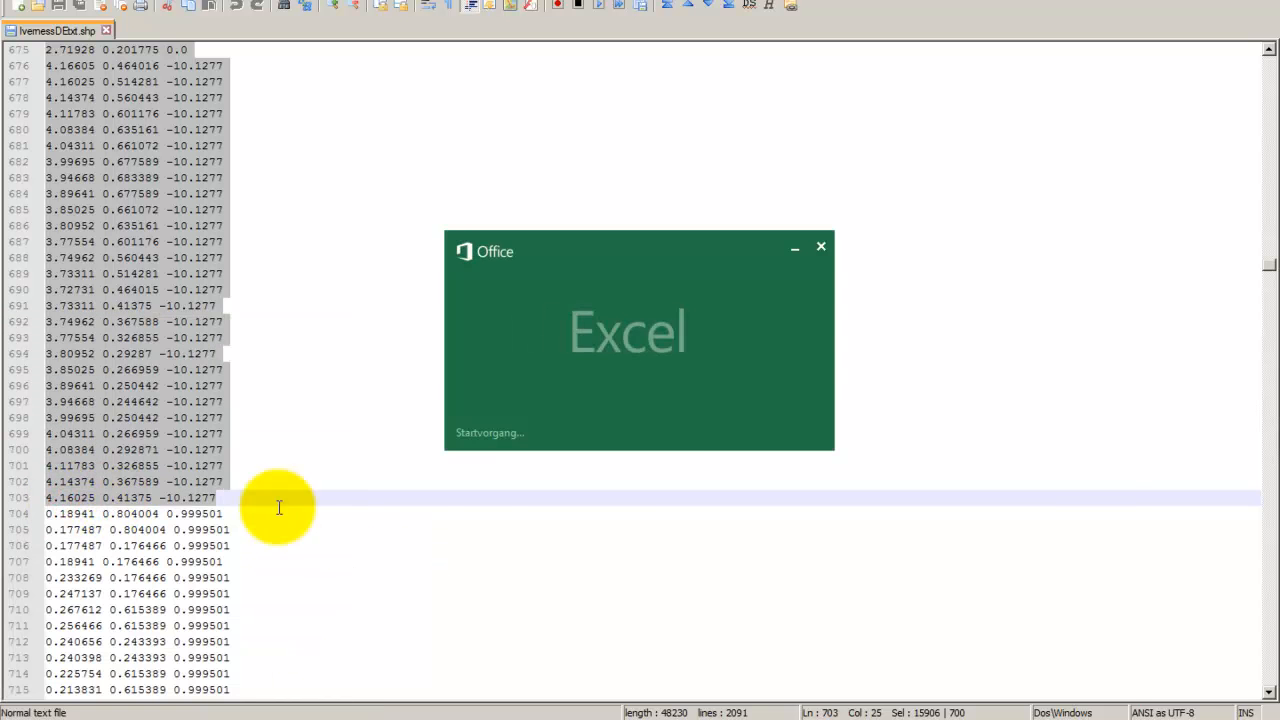
click(586, 394)
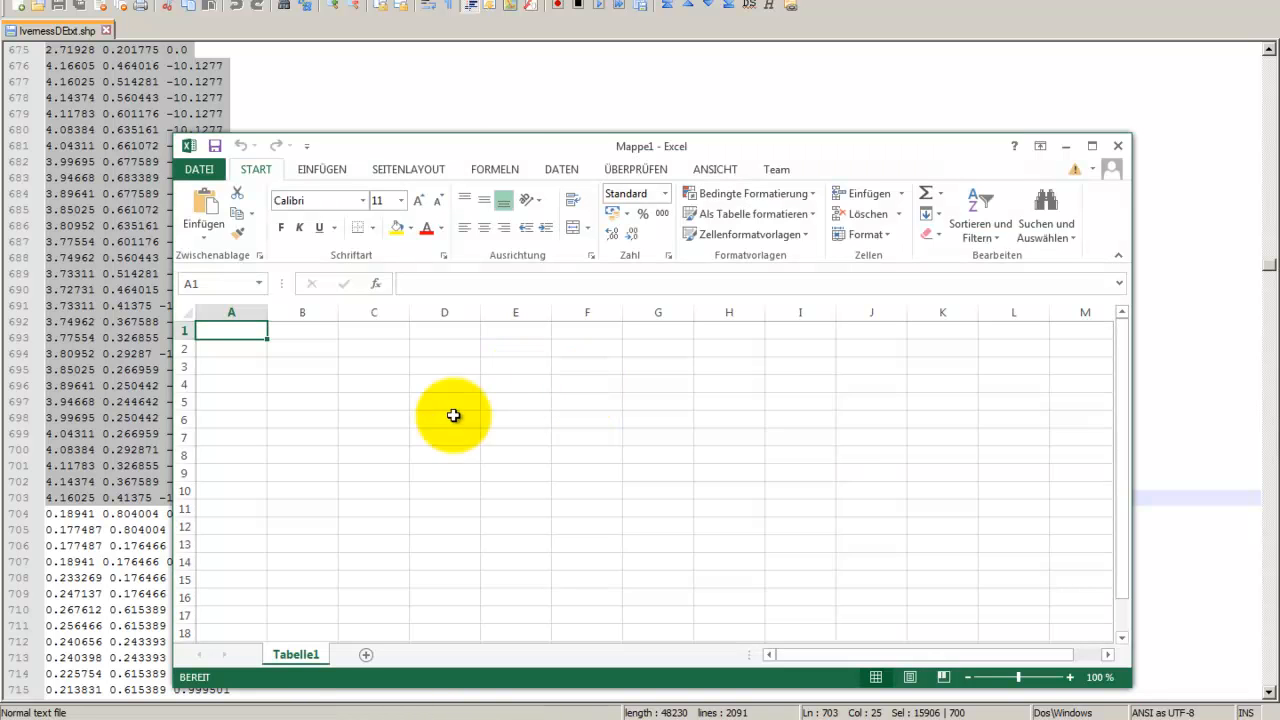
right_click(300, 663)
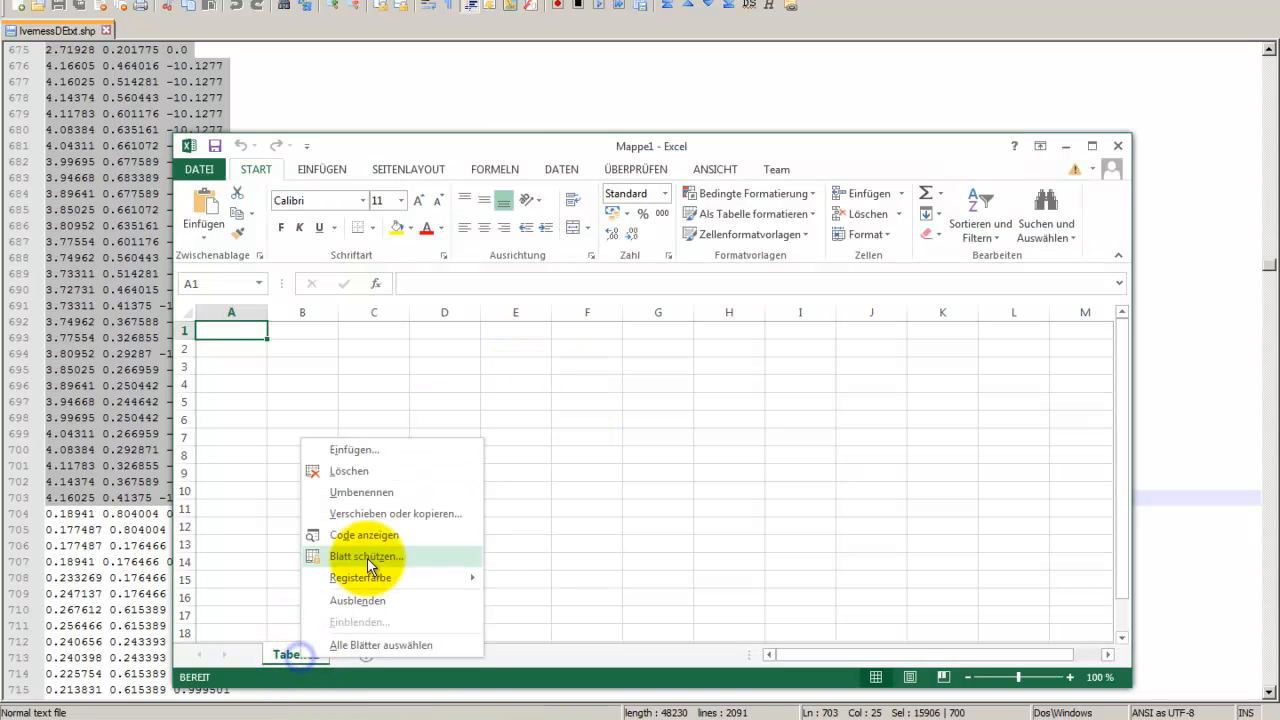
click(365, 452)
click(475, 413)
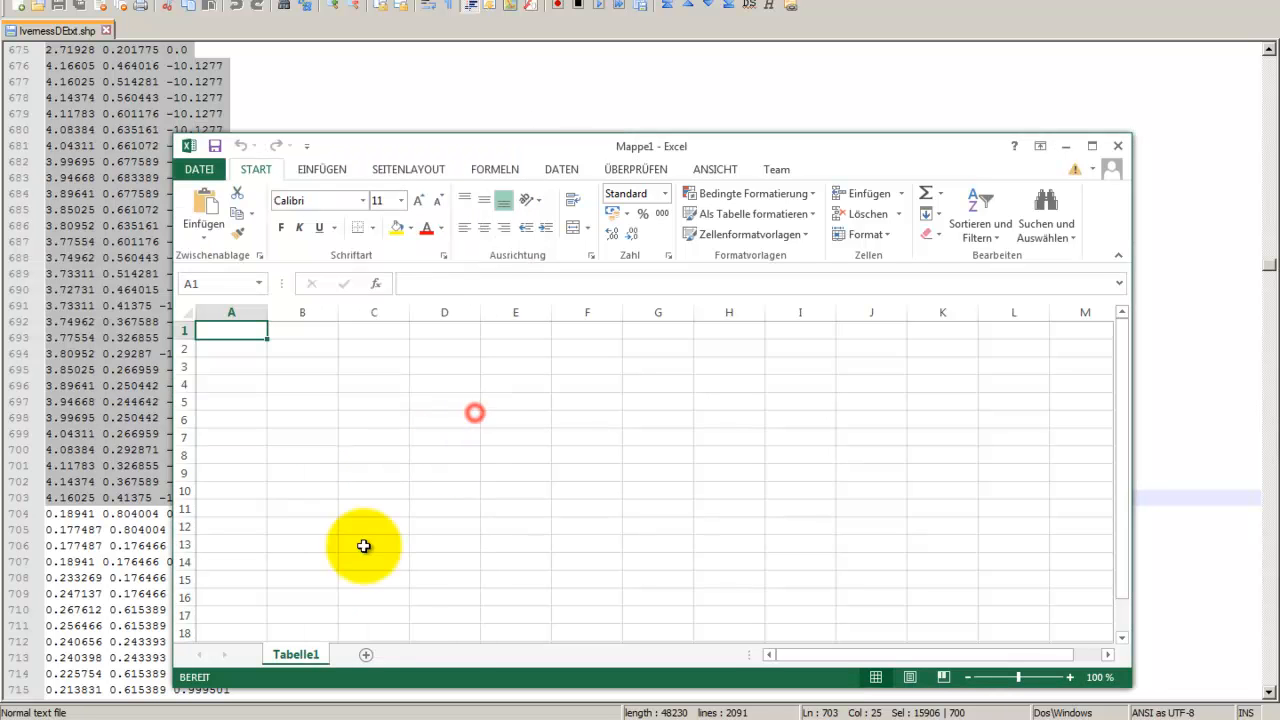
Rename the worksheet Tabelle1 as v_import
right_click(298, 656)
click(366, 489)
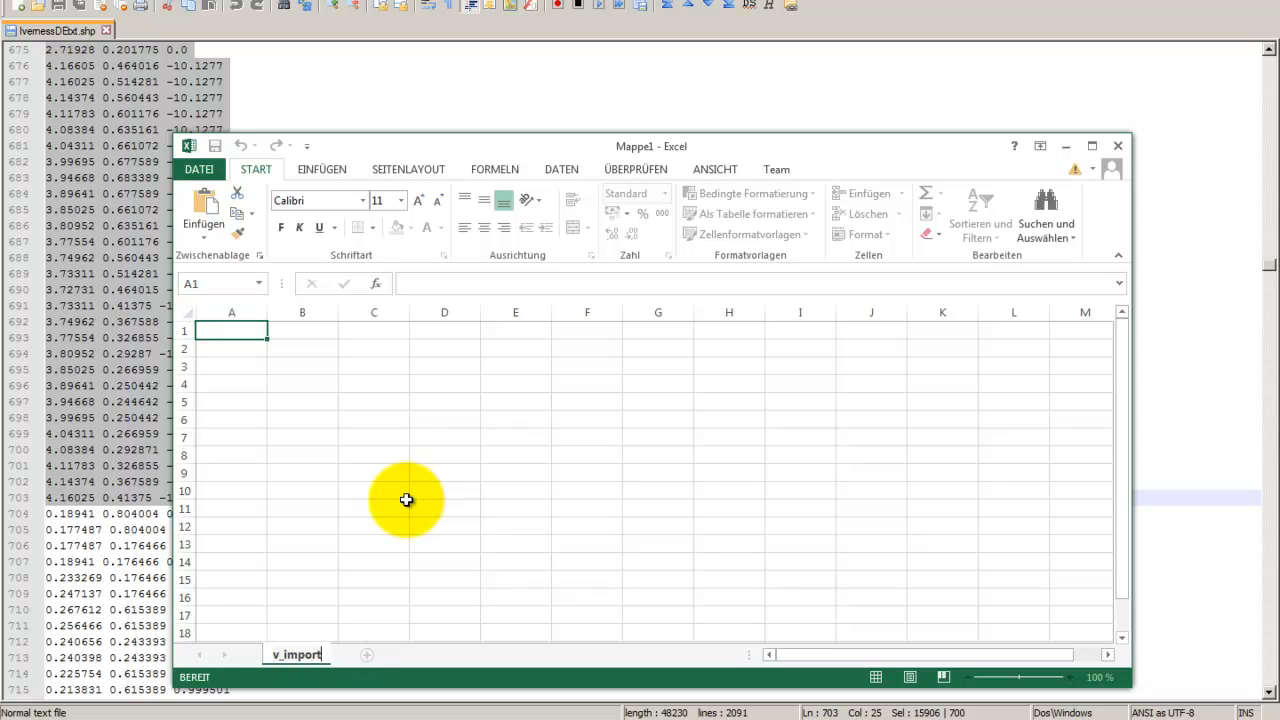
text(v_import)
key(Return)
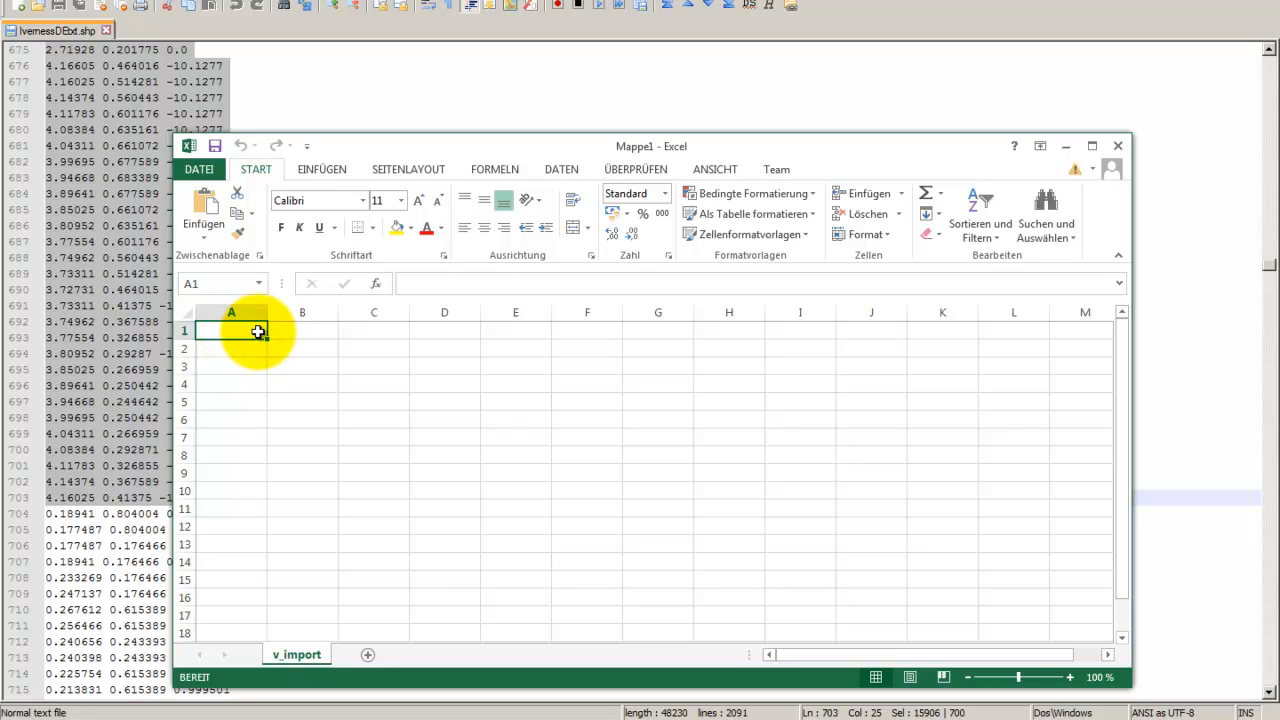
Paste the copied vertex coordinates starting at cell A1, and widen column A to fit them
key(ctrl+v)
drag(268, 312, 361, 313)
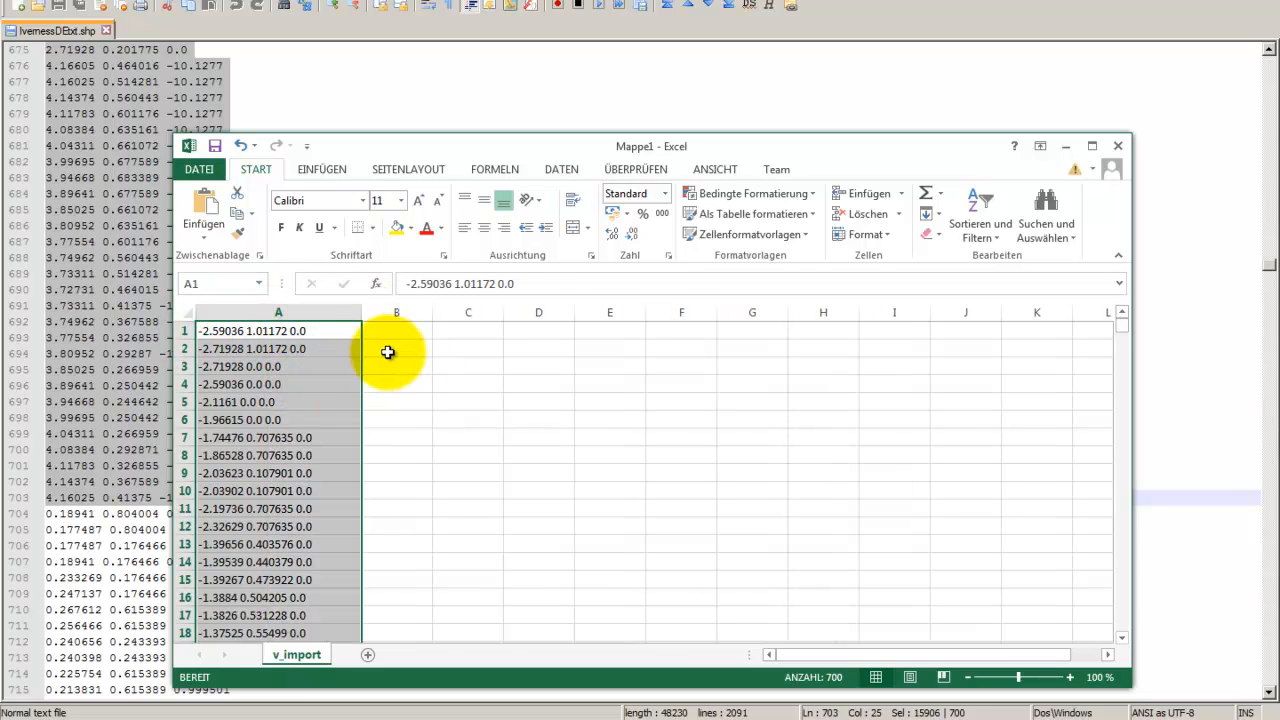
Maximize the workbook window, and split column A with Text to Columns using tab and space delimiters, Standard format and destination $A$1
click(562, 170)
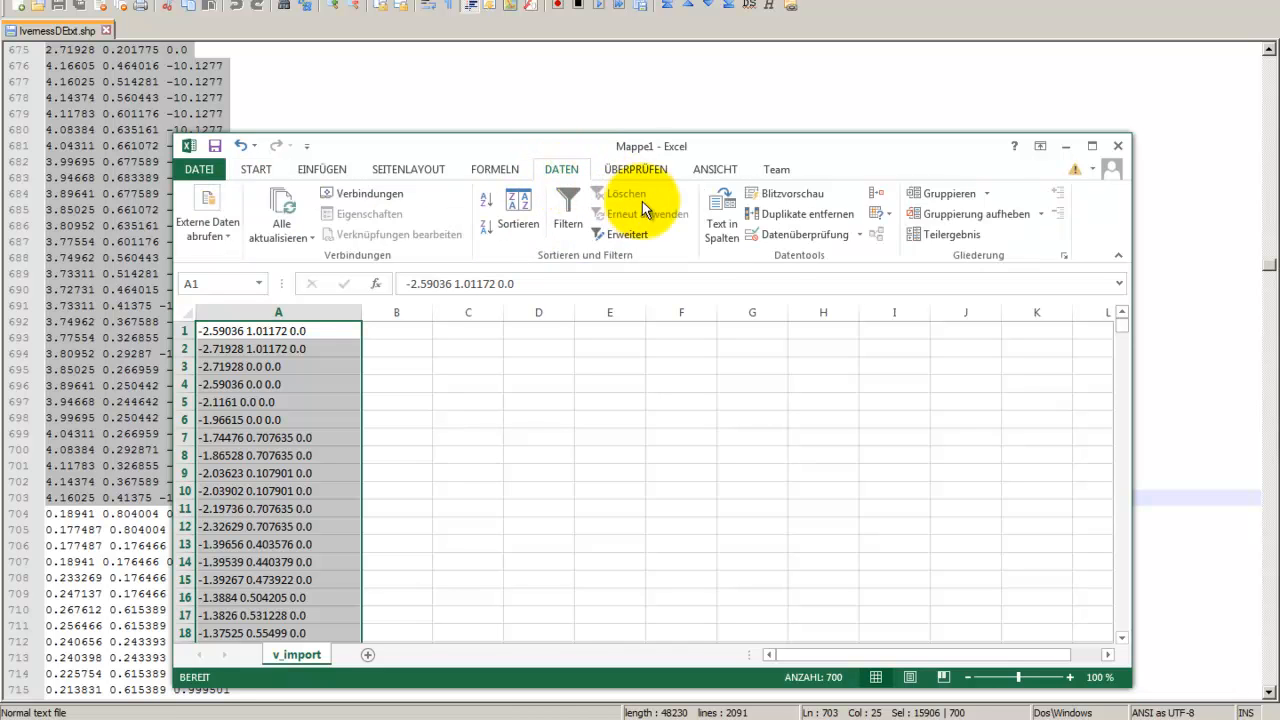
click(1091, 147)
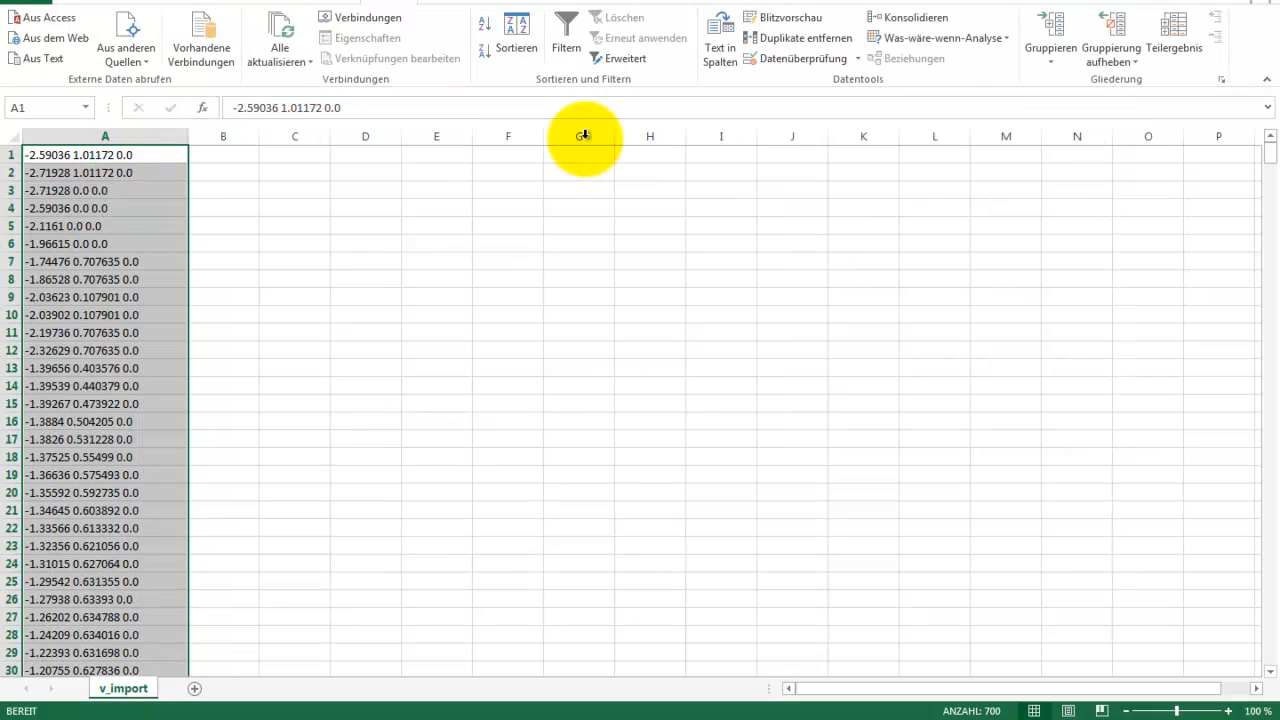
click(728, 40)
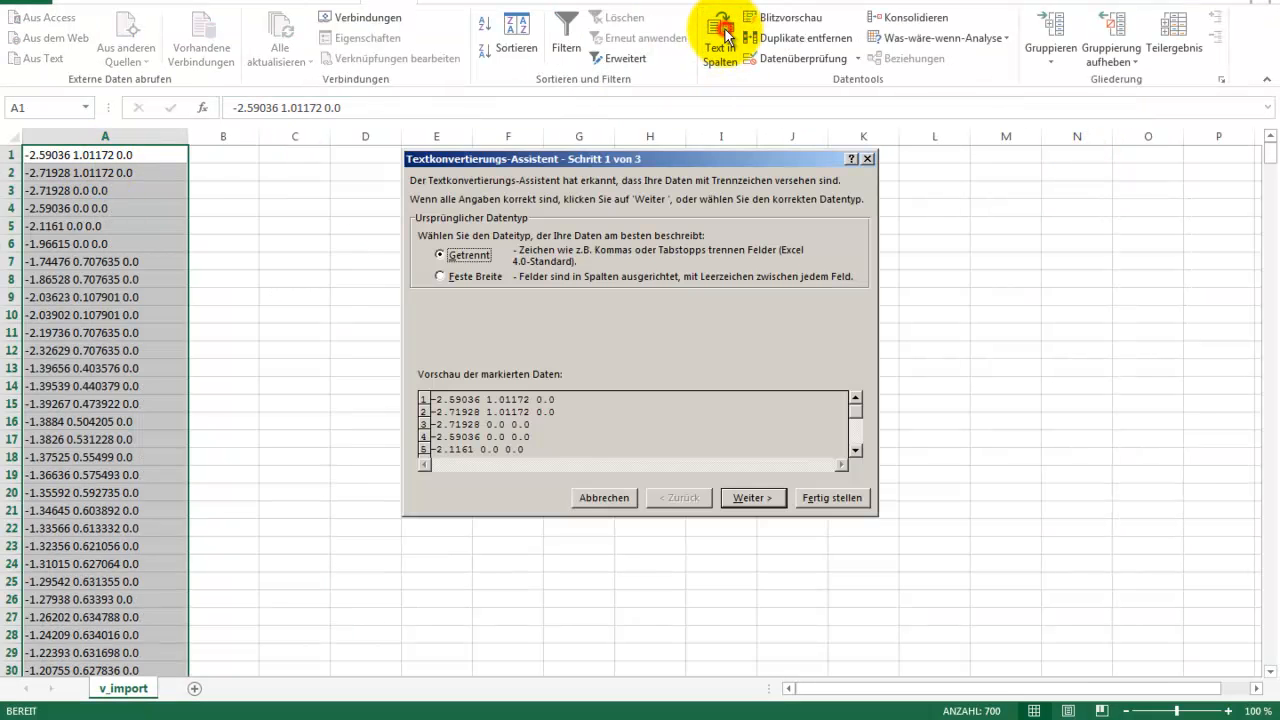
click(753, 498)
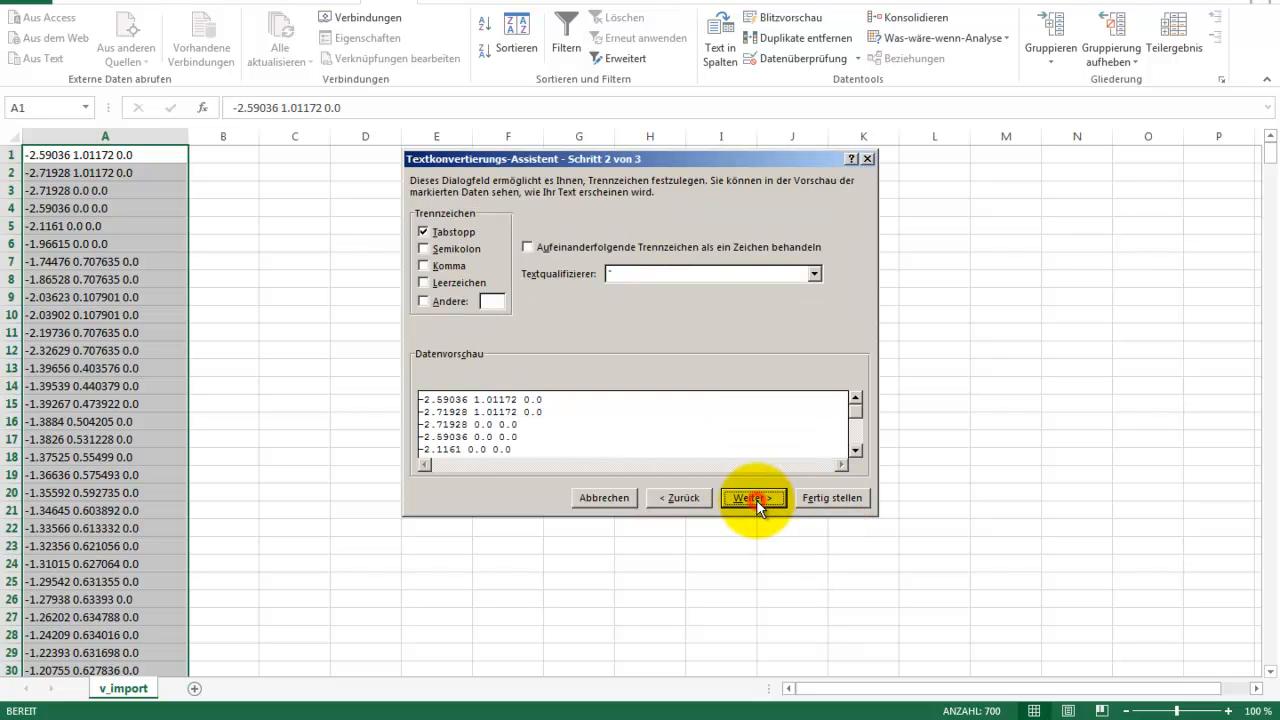
click(422, 283)
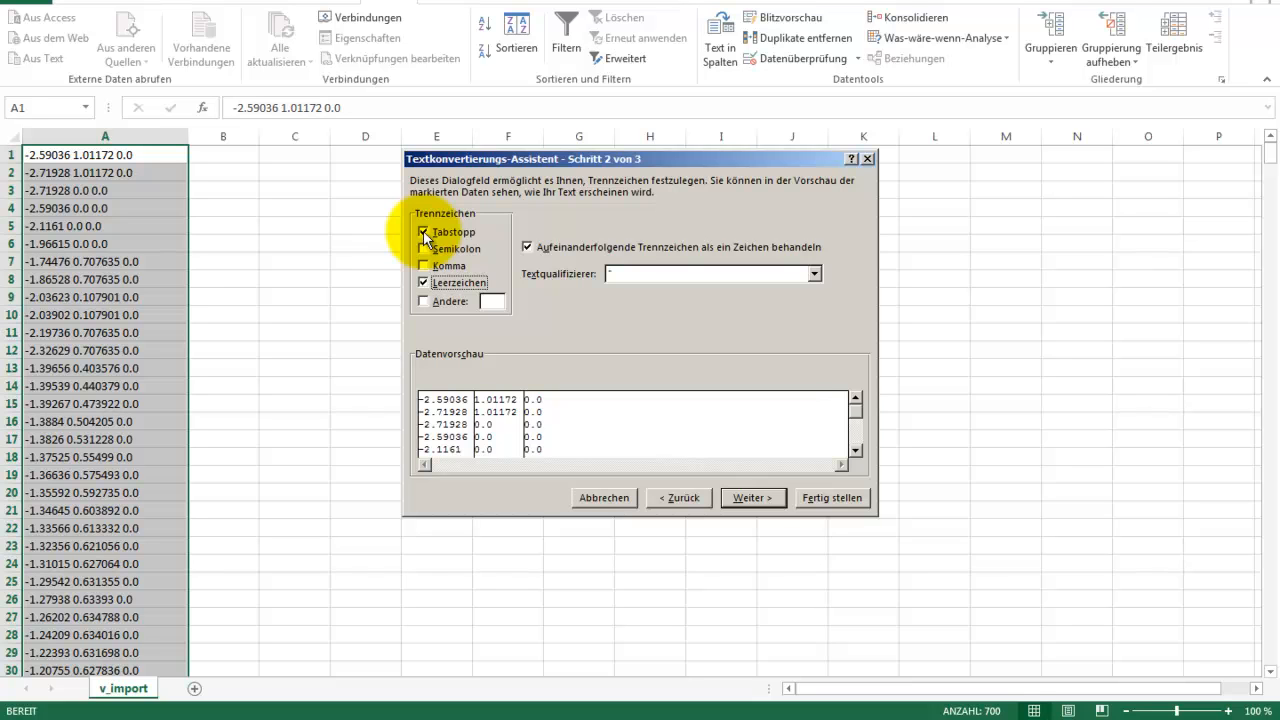
click(752, 497)
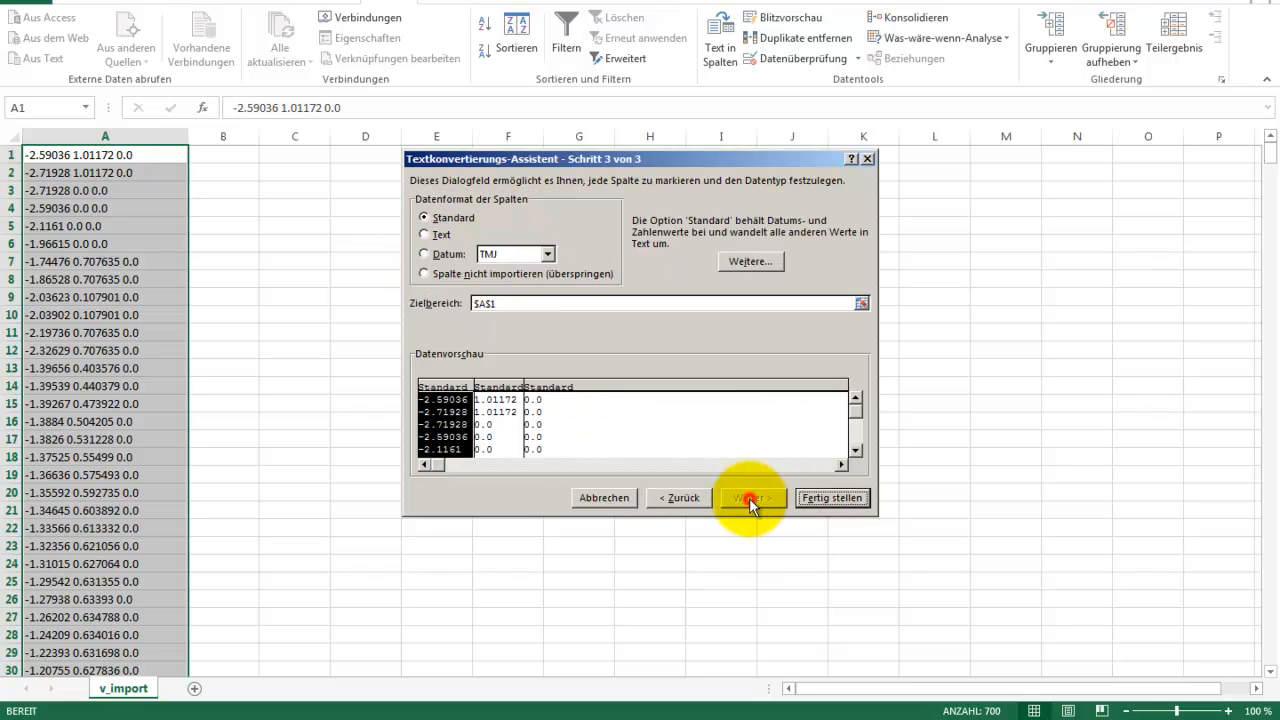
click(829, 498)
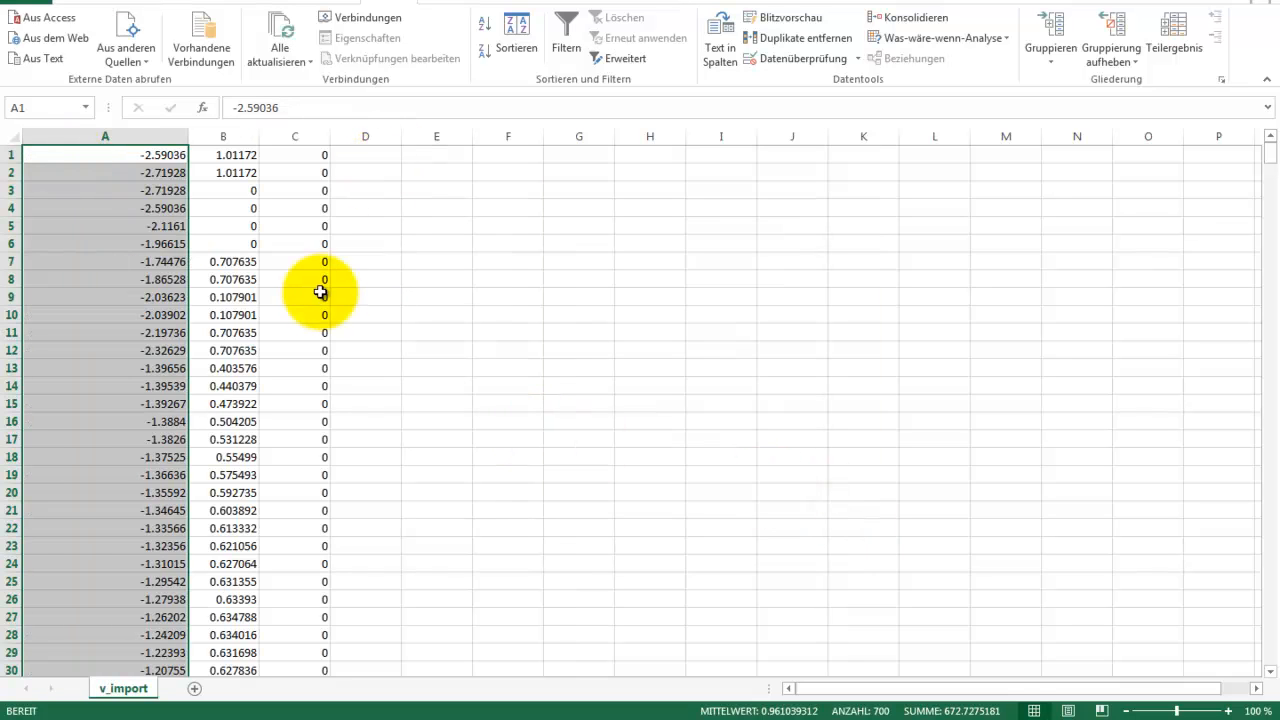
Examine the split coordinate values in columns A to C of the v_import sheet
click(126, 157)
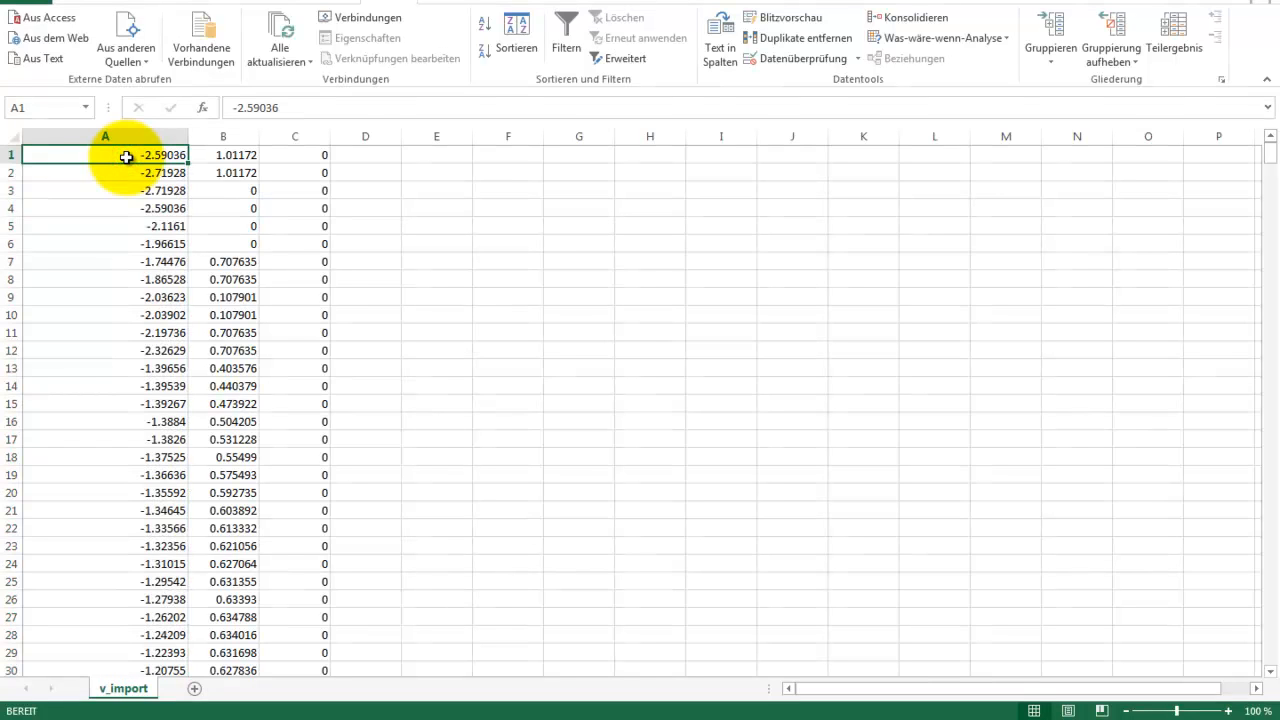
click(250, 157)
click(322, 157)
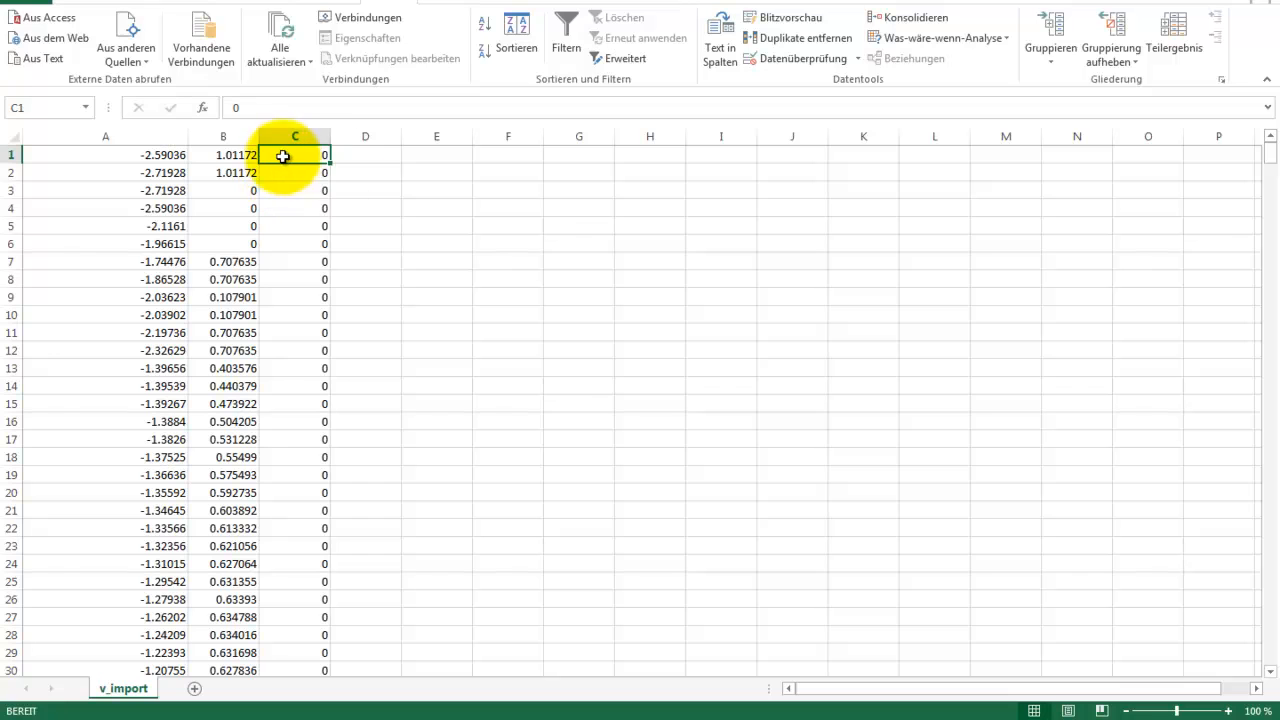
scroll(311, 551, down, 15)
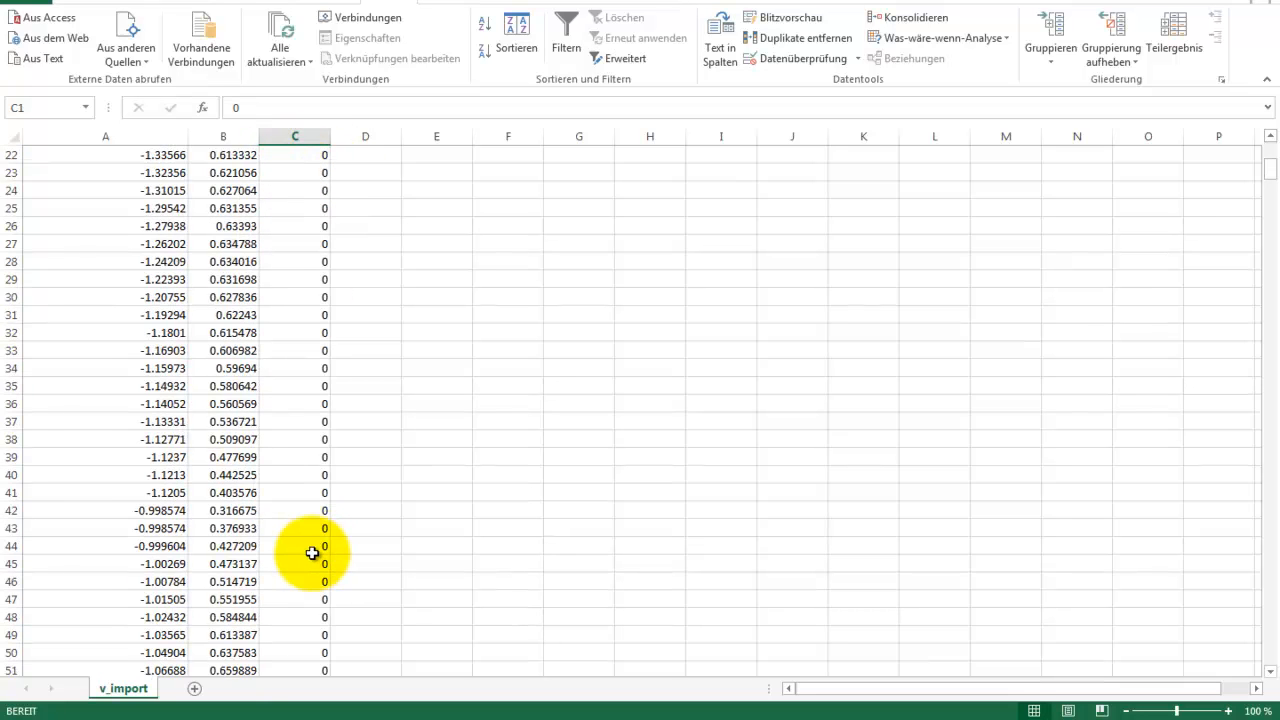
scroll(311, 551, down, 20)
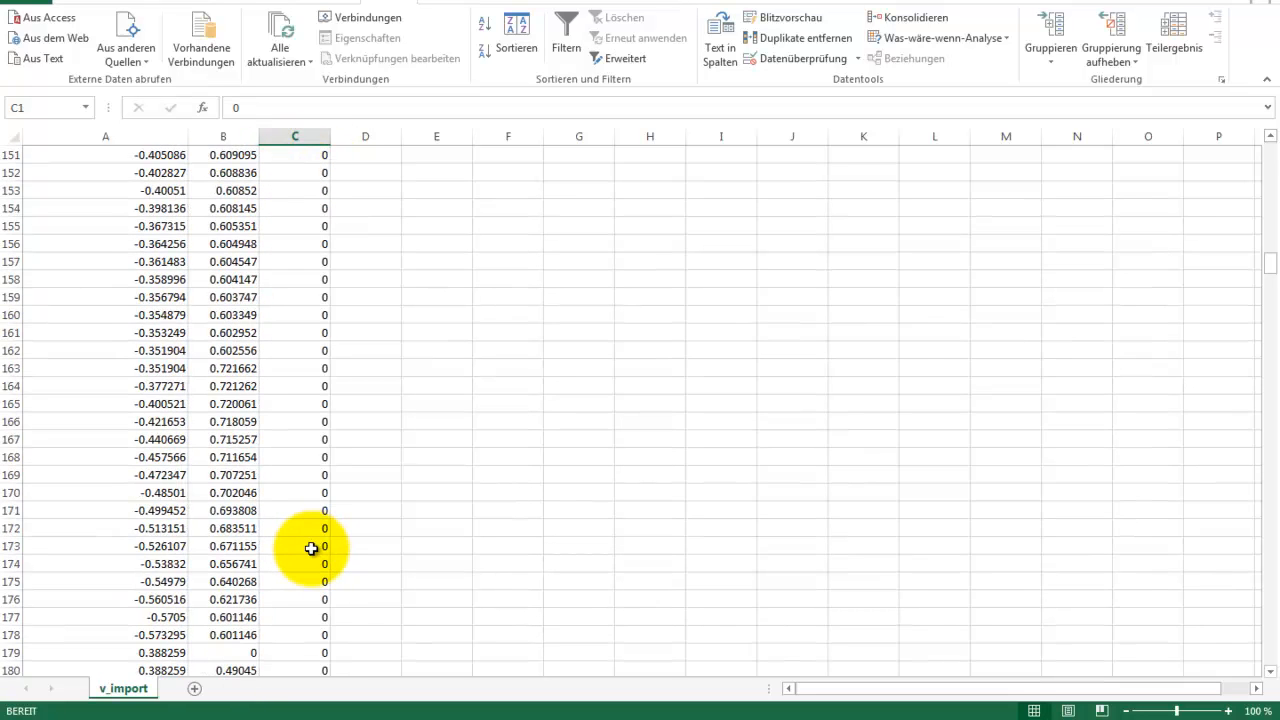
scroll(311, 546, up, 7)
scroll(311, 546, down, 7)
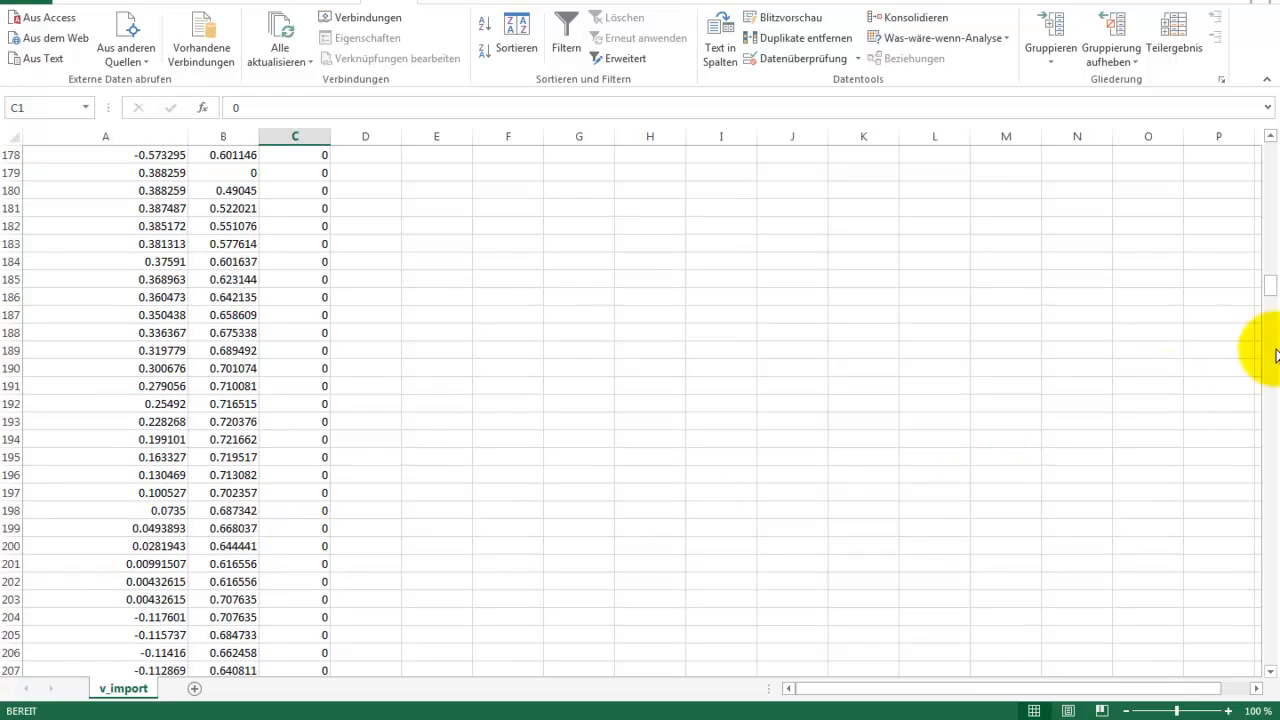
drag(1272, 294, 1270, 148)
Enter the note "concatenate" in cell E1, beside the cell for the joining formula
click(366, 156)
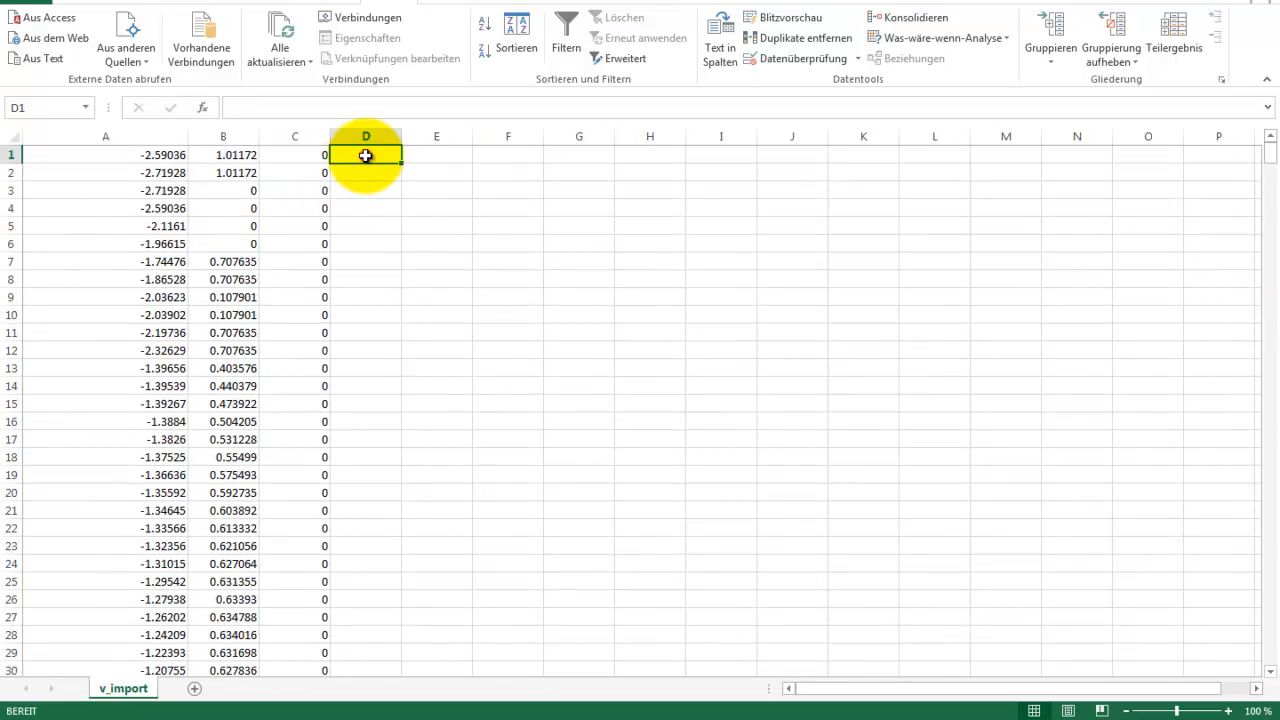
click(446, 160)
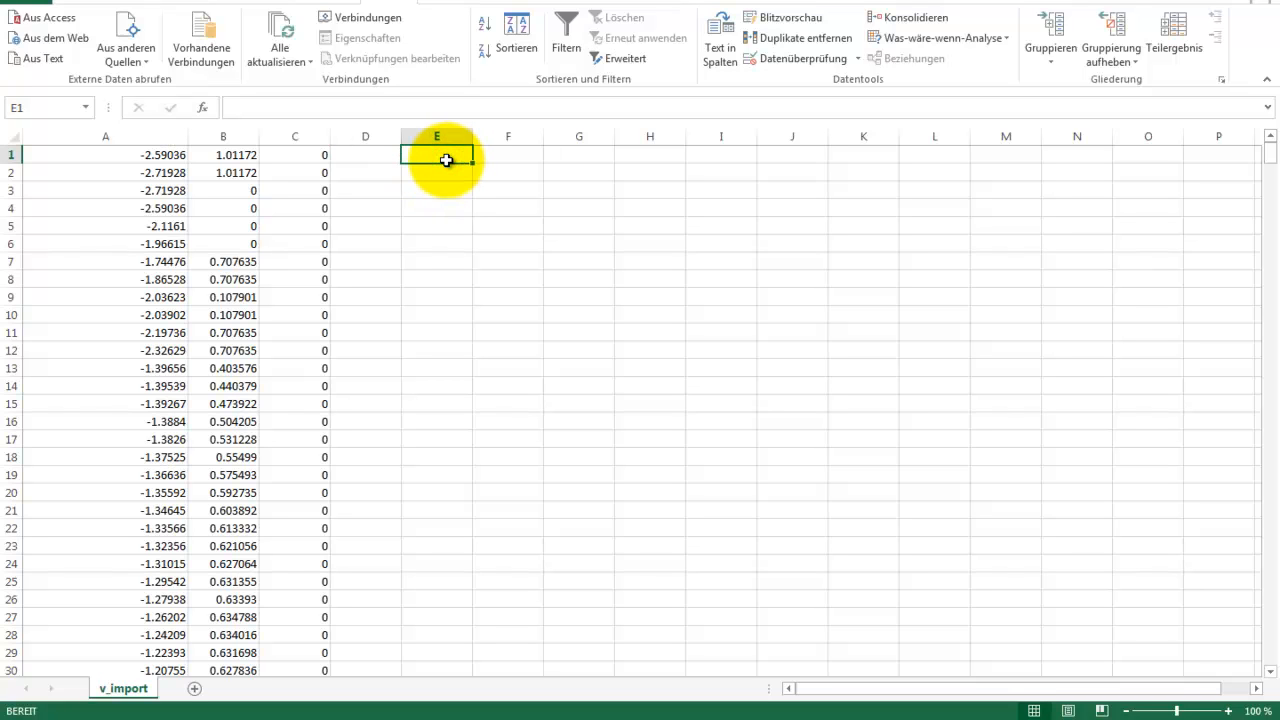
text(concatenate)
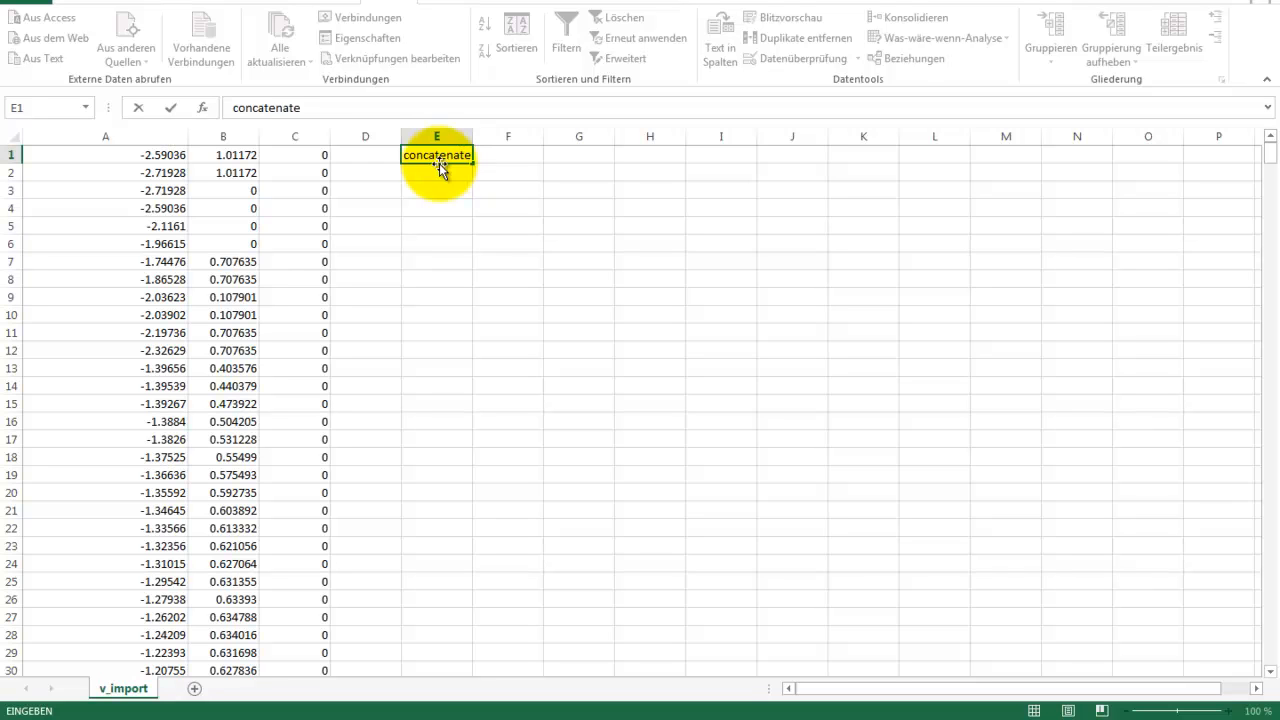
Enter the formula =VERKETTEN("v ";A1;" ";B1;" 0.0") in cell D1
click(364, 157)
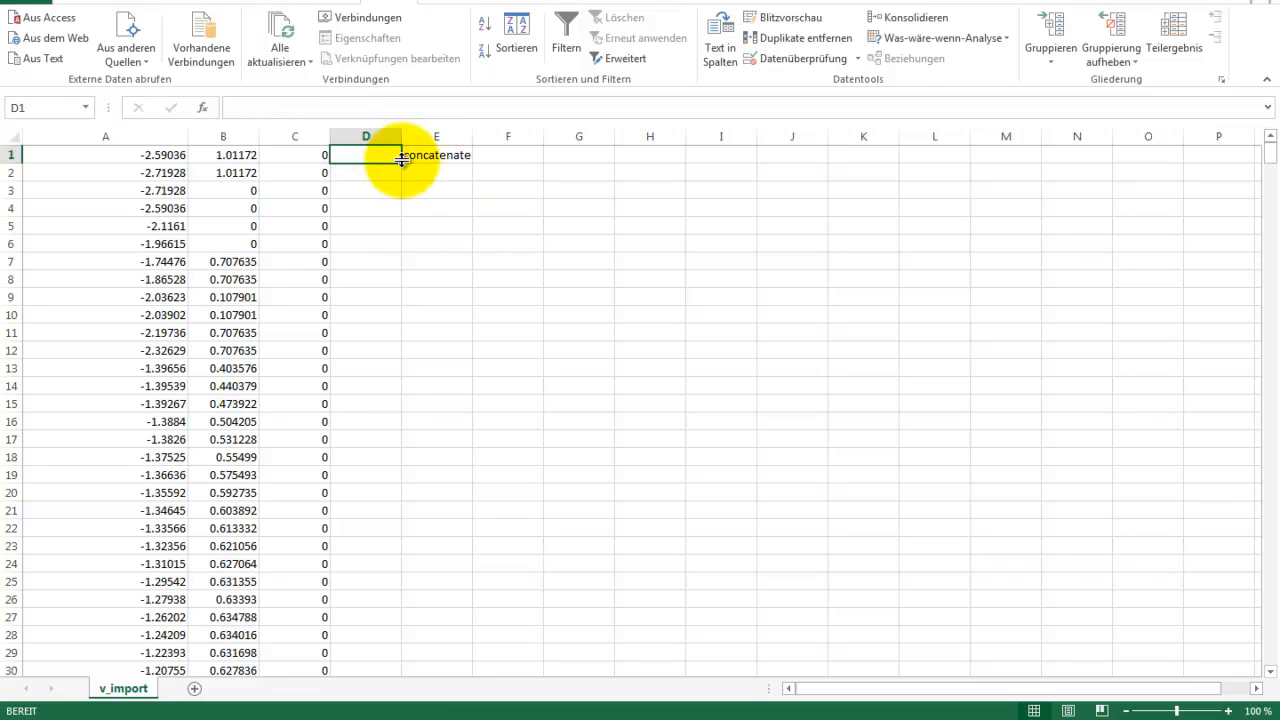
text(=)
text(verkett)
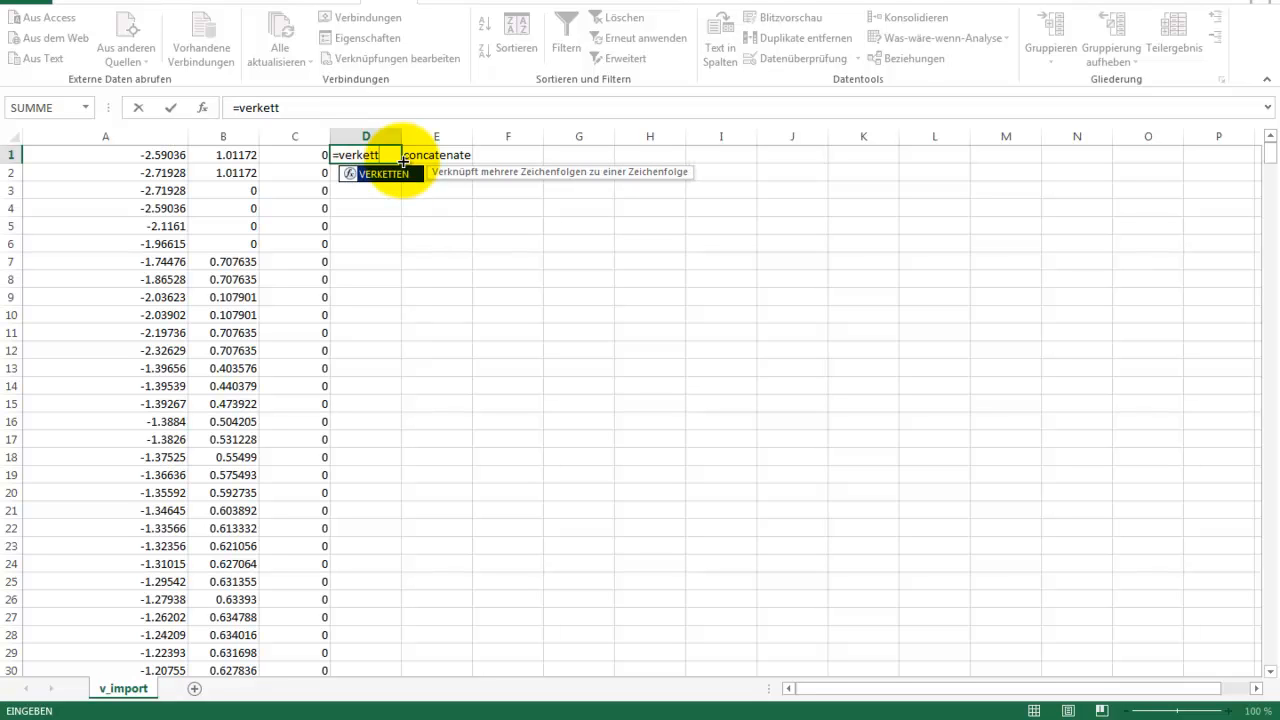
text(en()
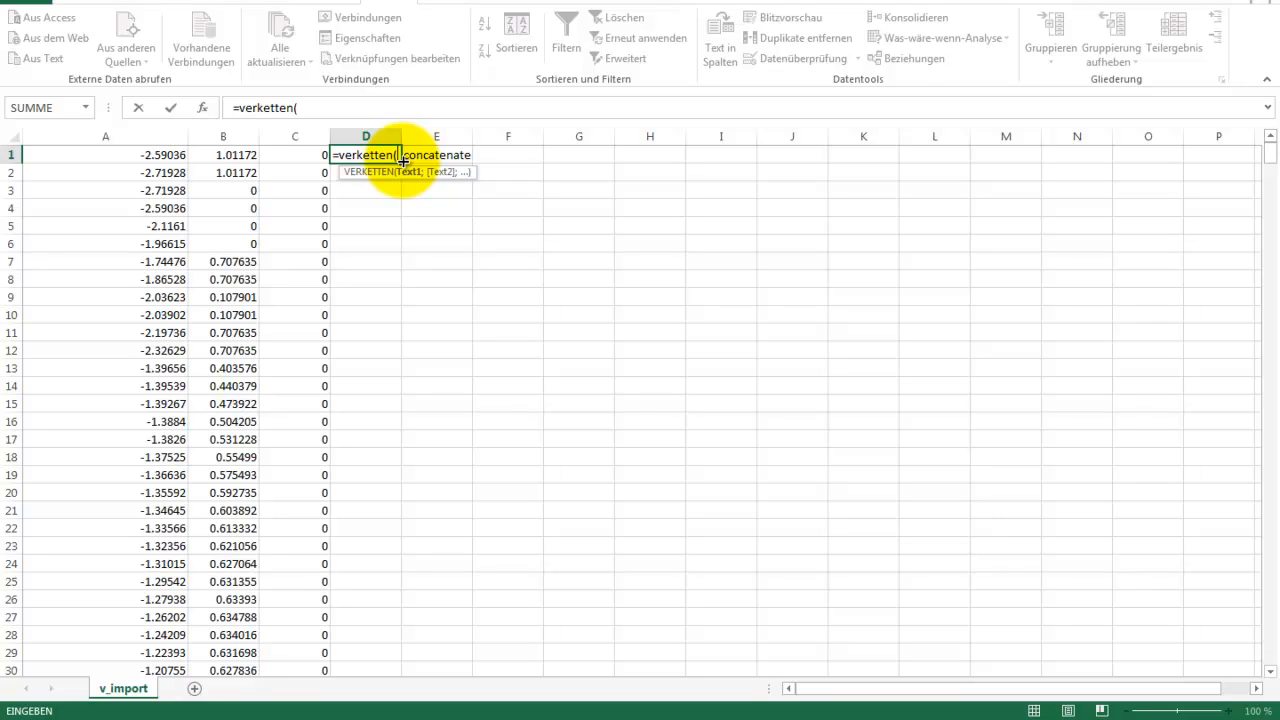
text("v)
text(;)
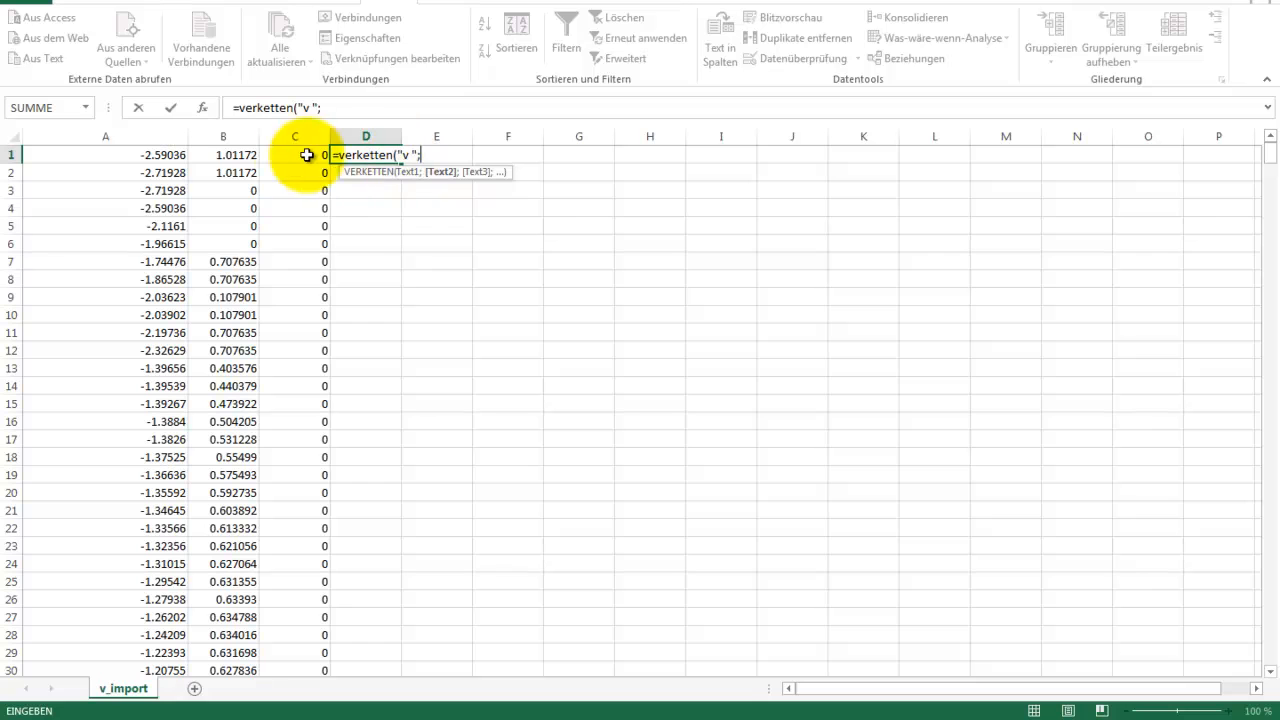
click(140, 158)
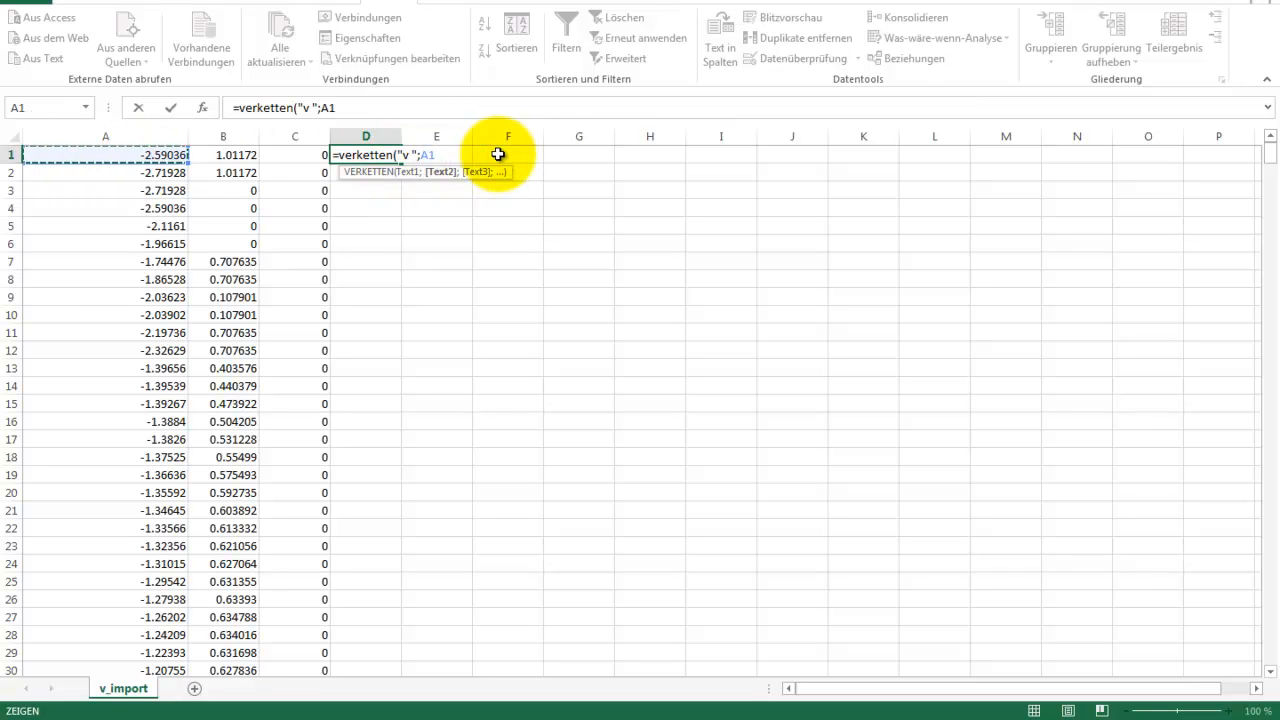
text(;)
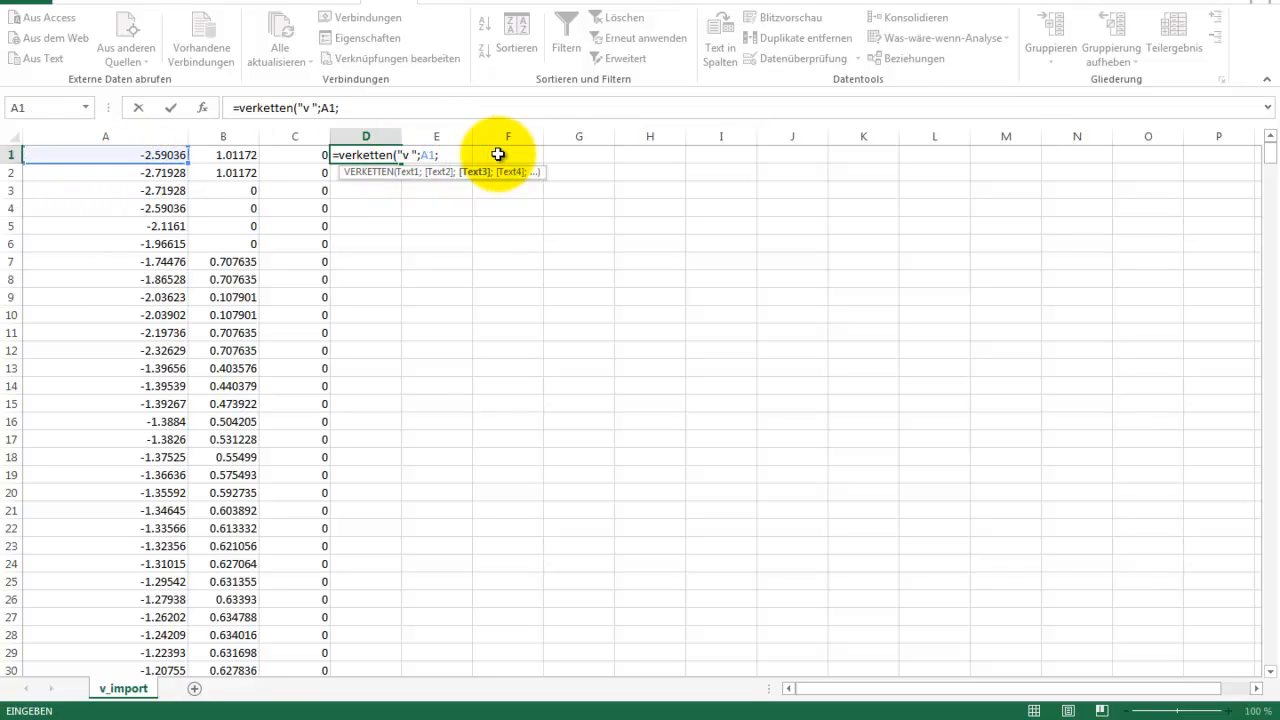
text(" ";)
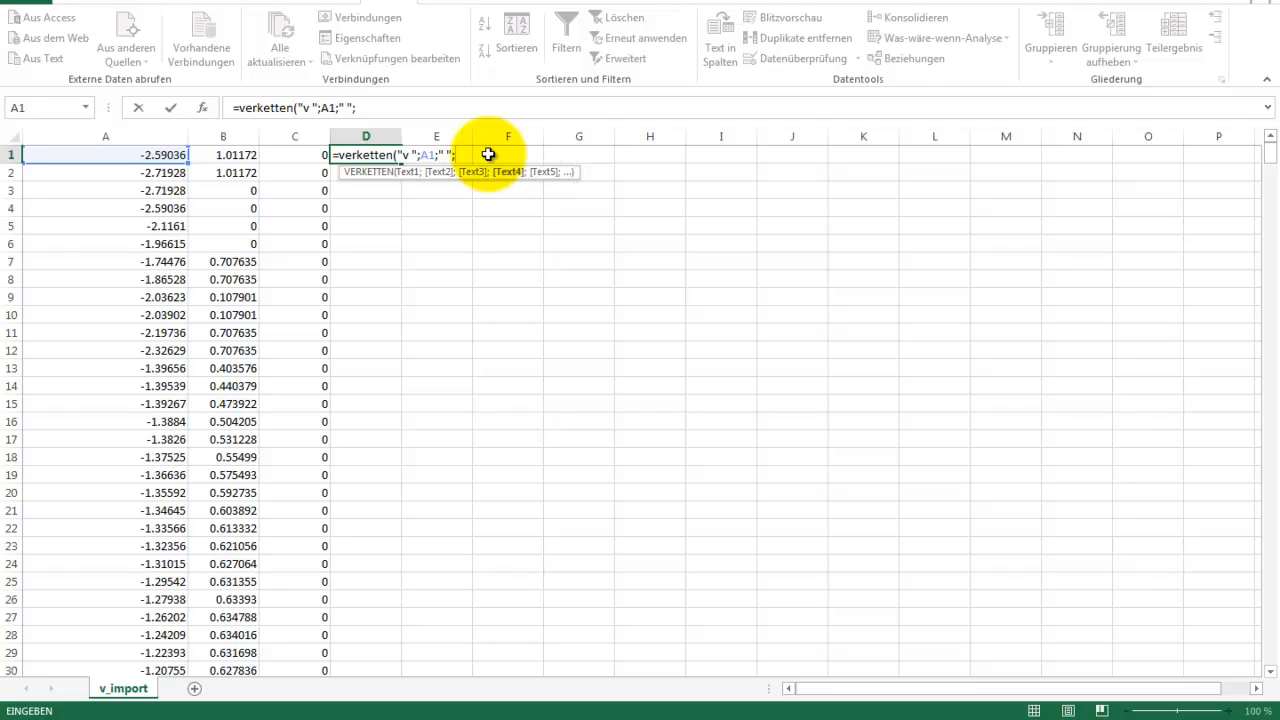
click(226, 156)
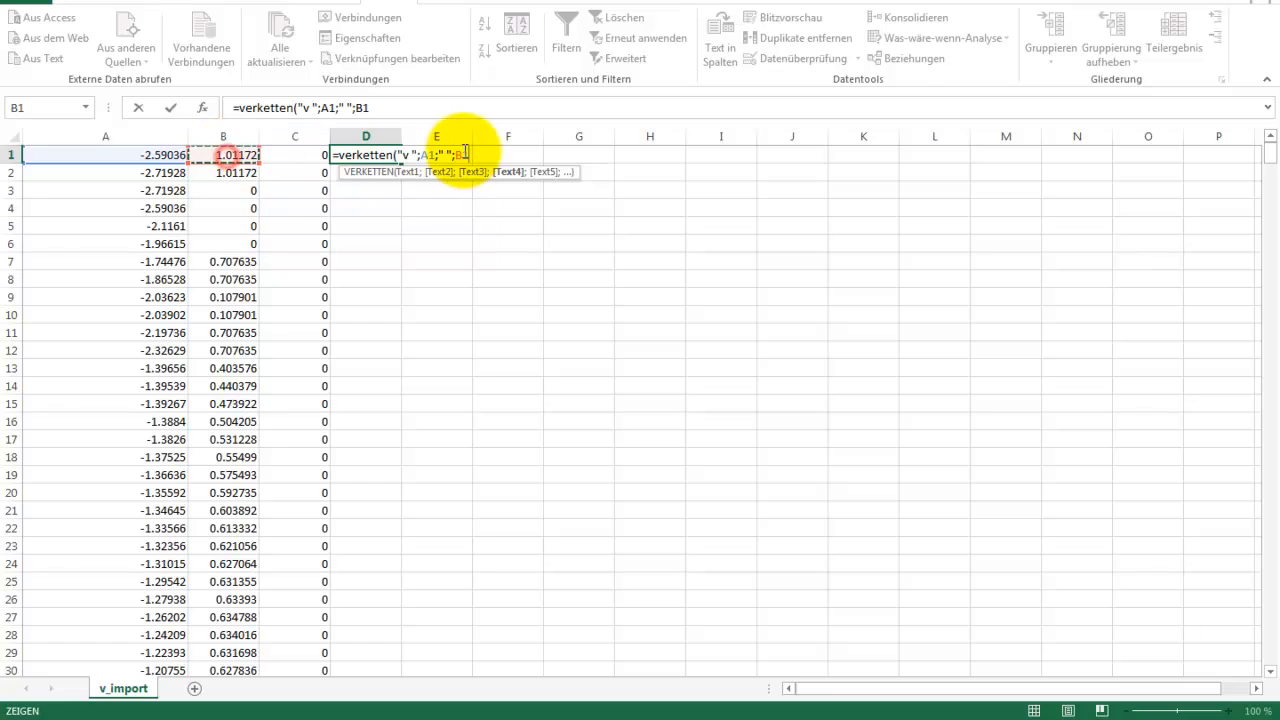
text(;" 0.0)
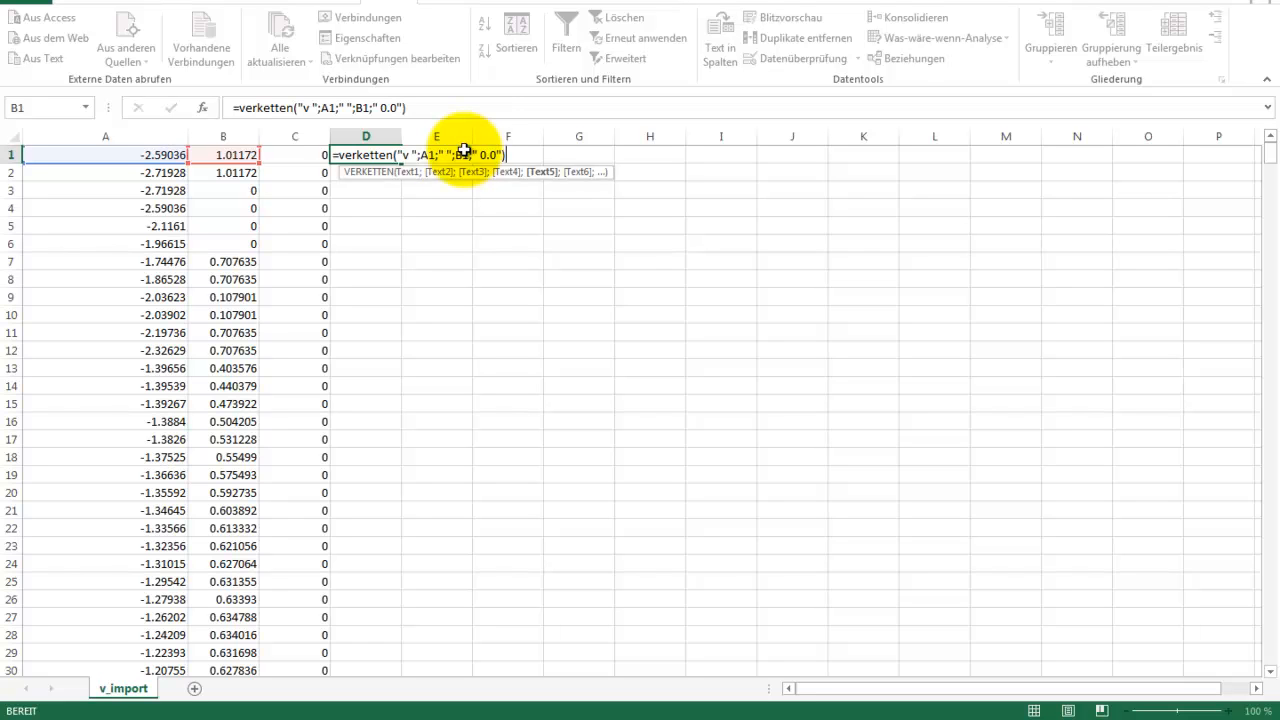
key(Return)
Widen column D to fit the joined text, and fill the D1 formula down to row 700
drag(401, 136, 532, 136)
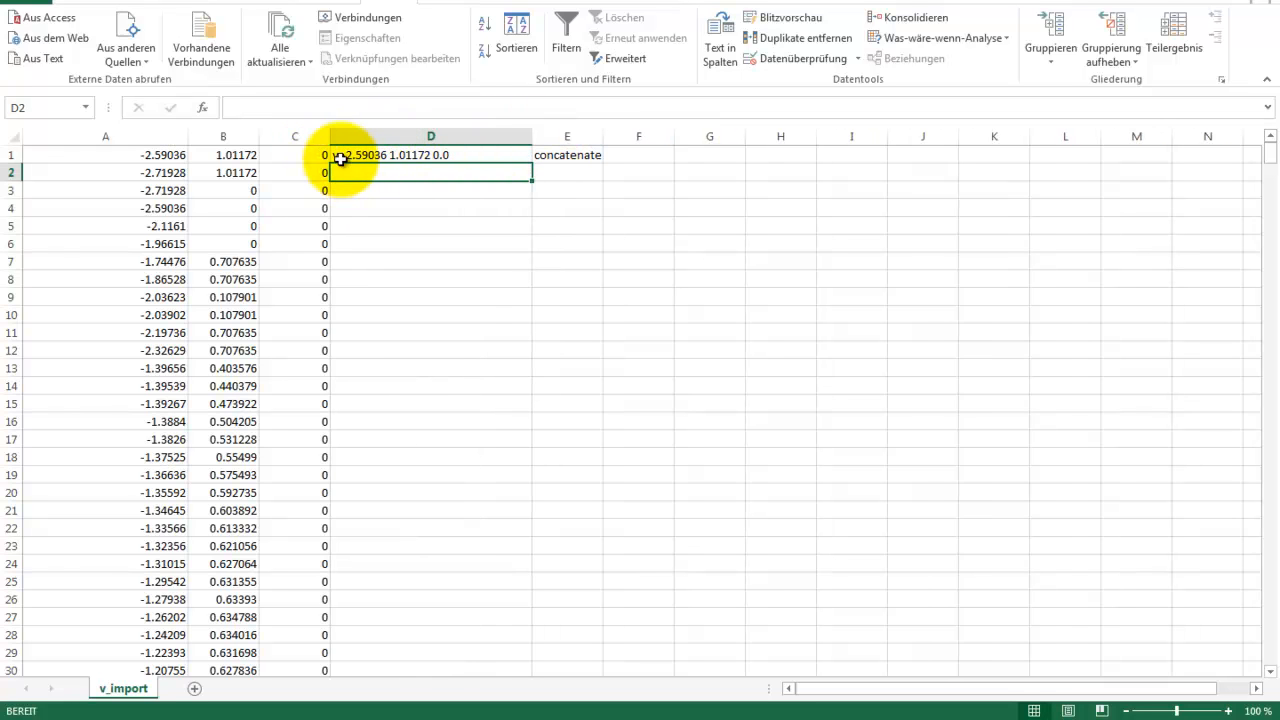
click(464, 156)
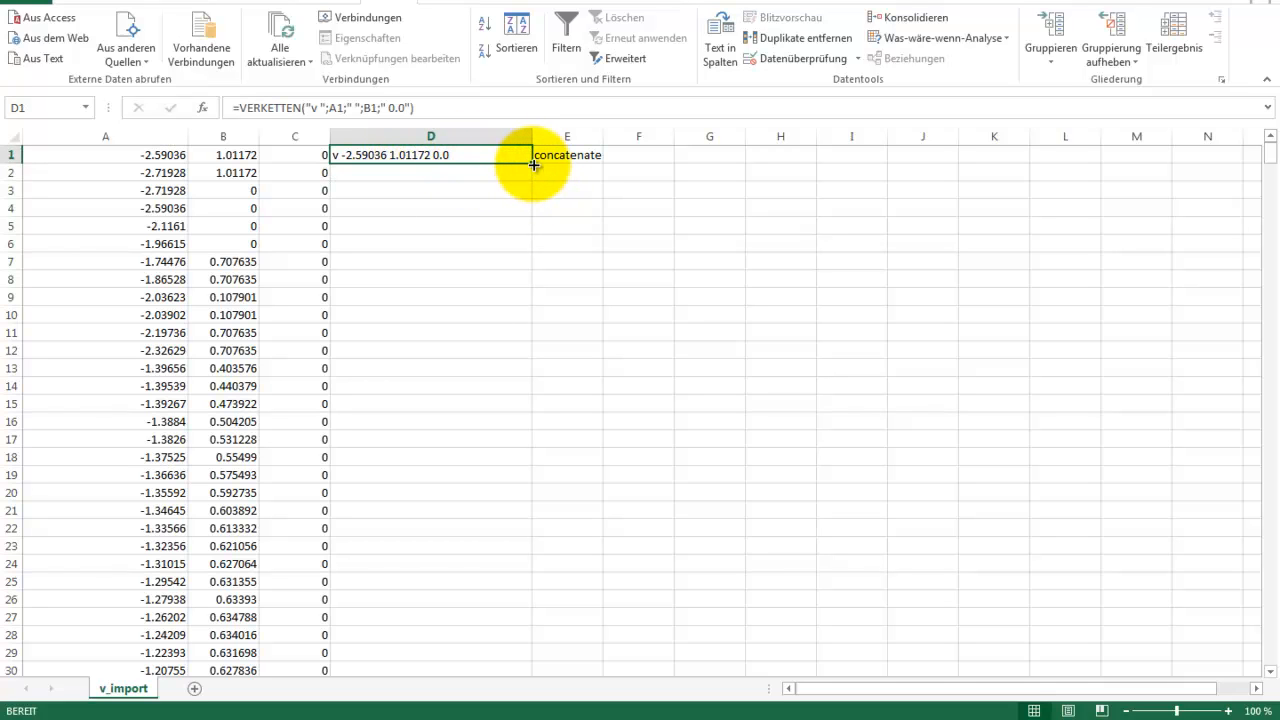
drag(533, 164, 537, 547)
drag(537, 714, 515, 637)
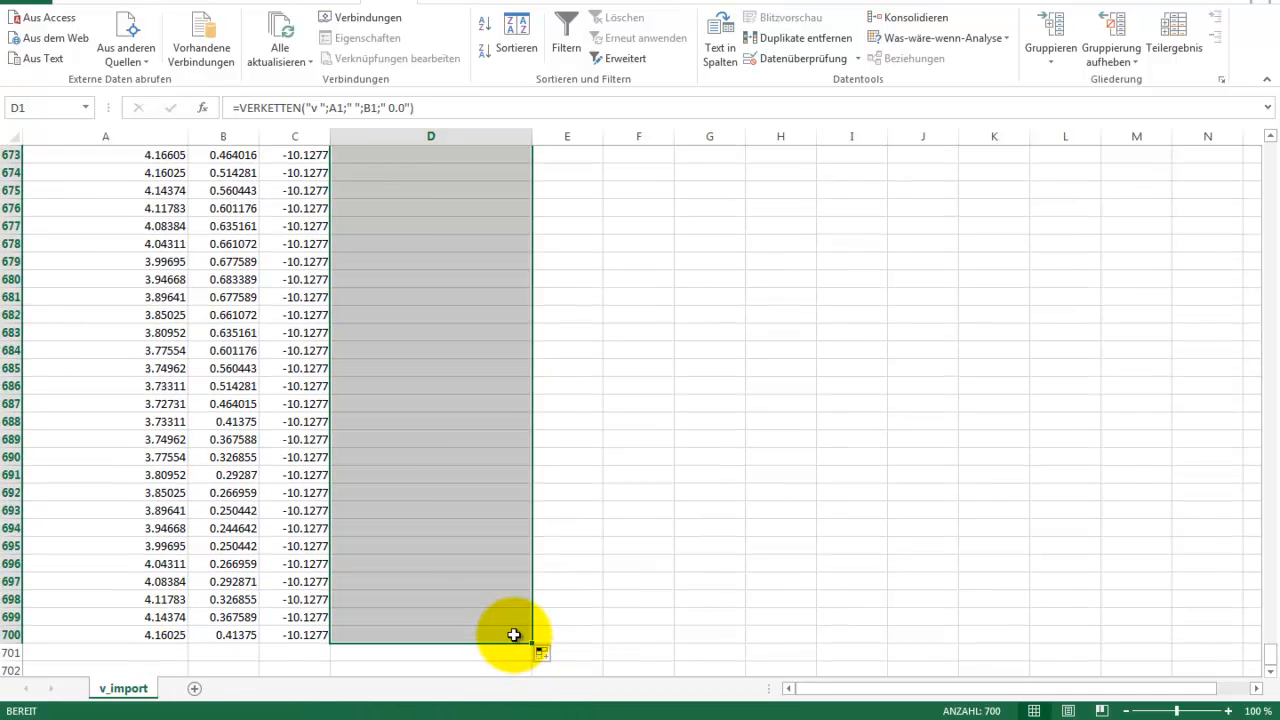
Add a new worksheet and rename it f_import
click(194, 688)
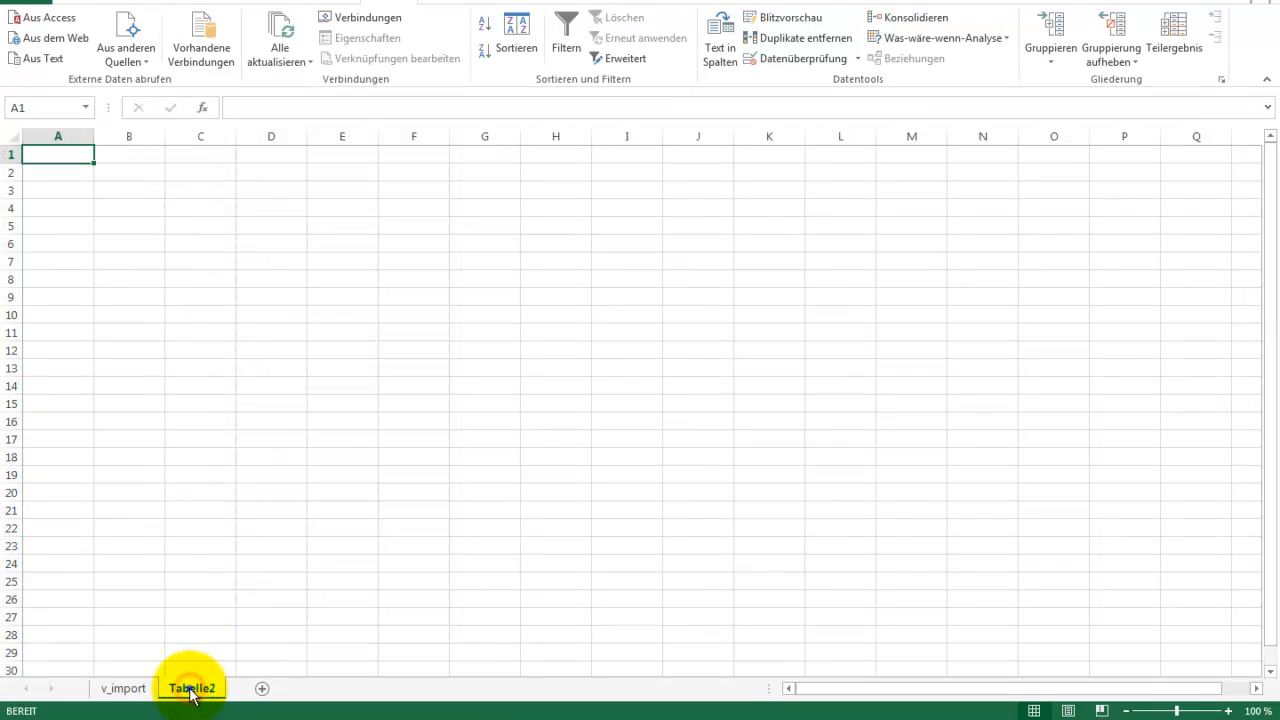
right_click(192, 689)
click(239, 522)
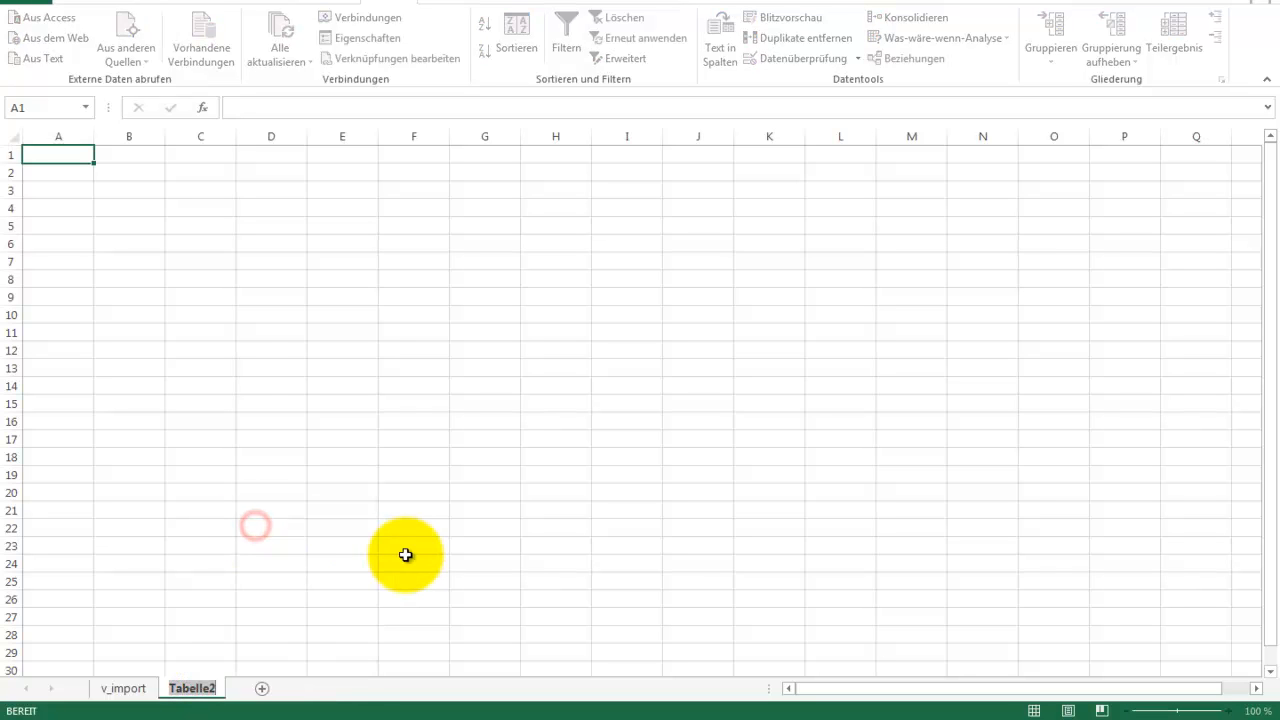
text(f_i)
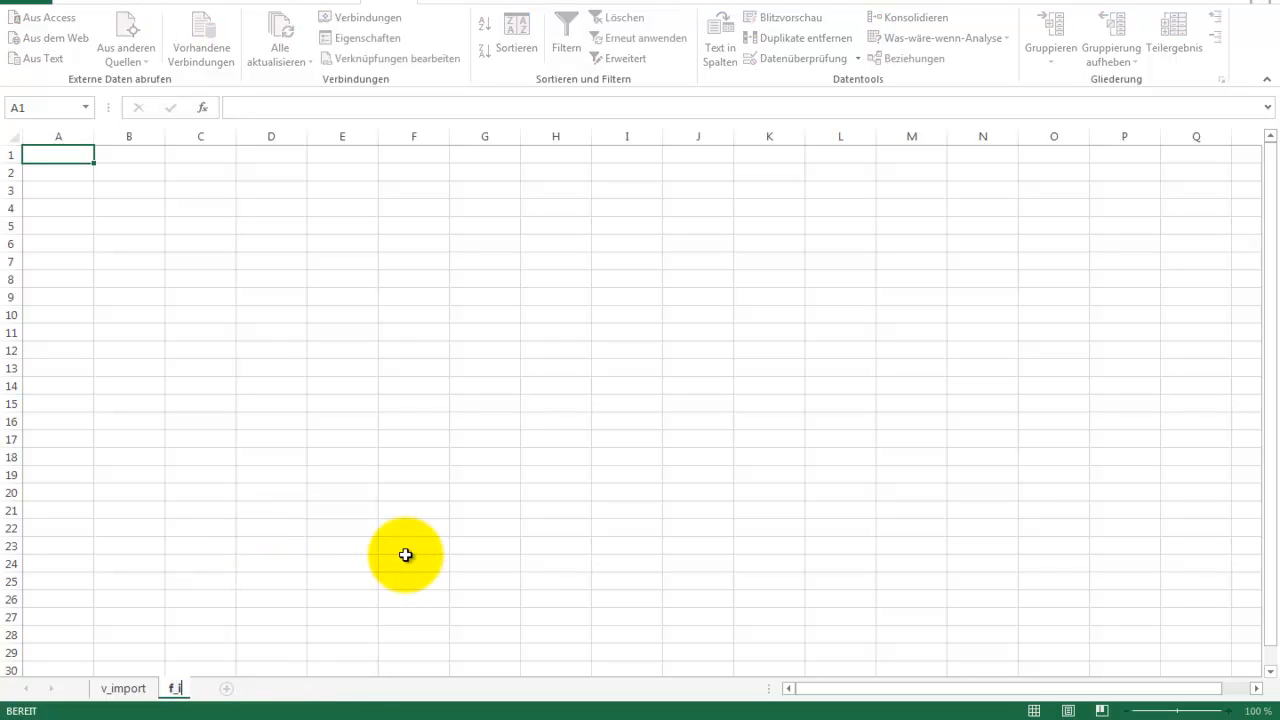
text(mport)
key(Return)
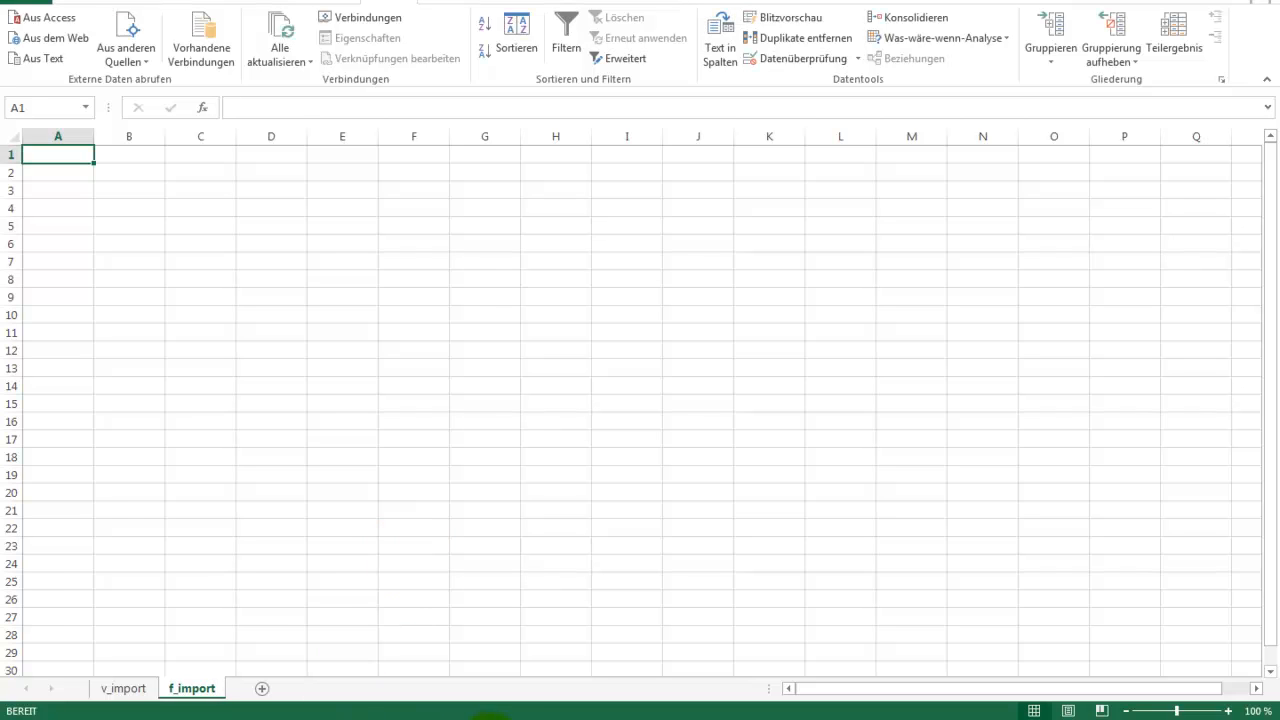
Copy the face index lines 1405 to 2090 from the shape file in Notepad++, and paste them at cell A1 of f_import in Excel
click(472, 719)
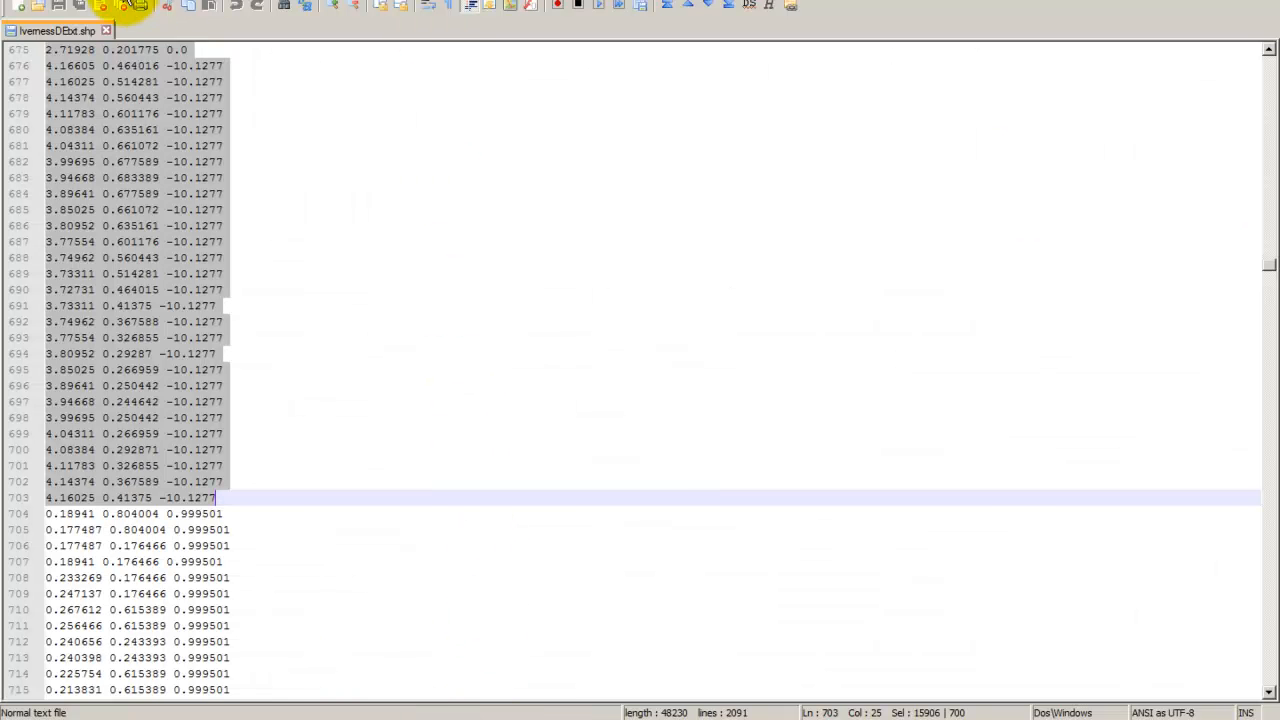
drag(1268, 263, 1268, 490)
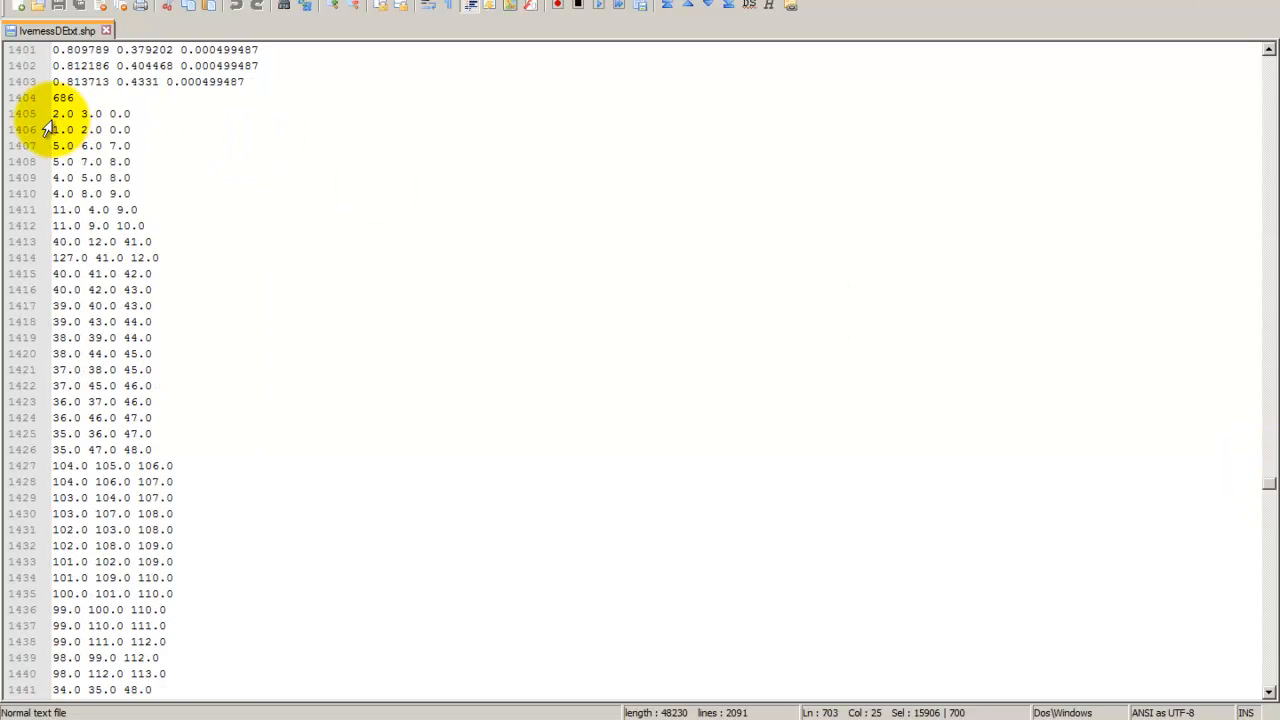
drag(51, 114, 178, 673)
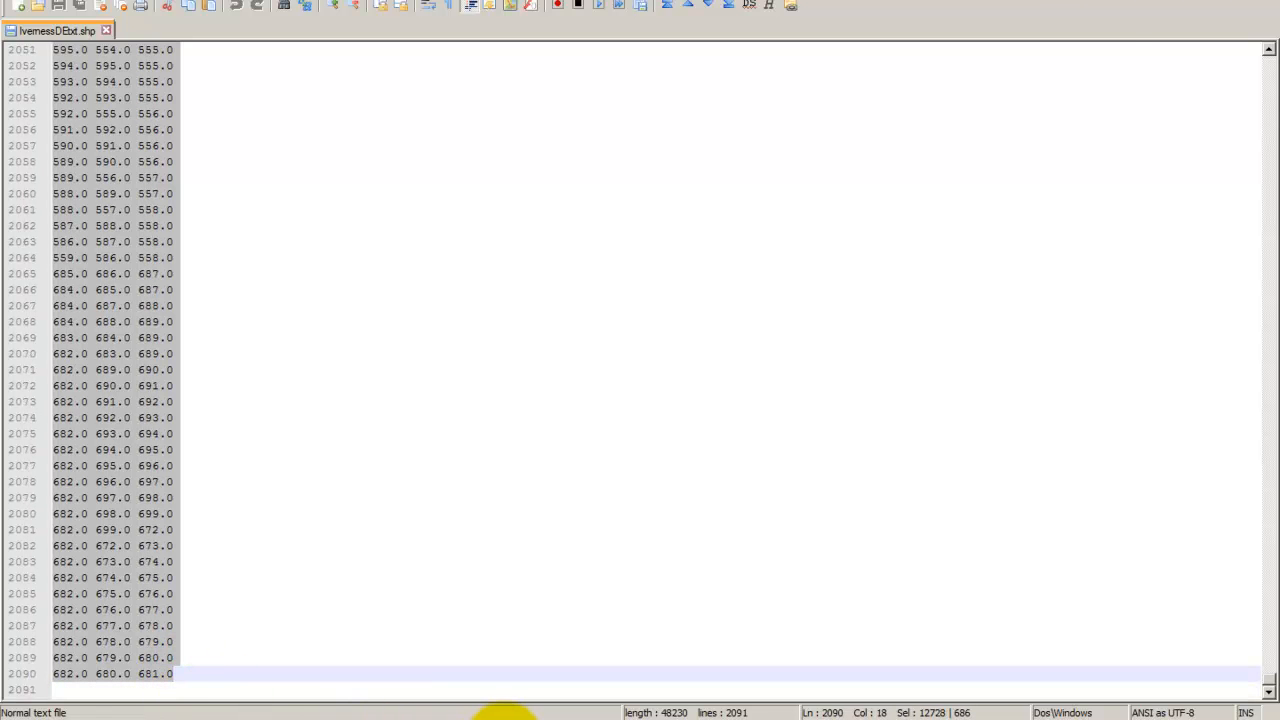
click(511, 719)
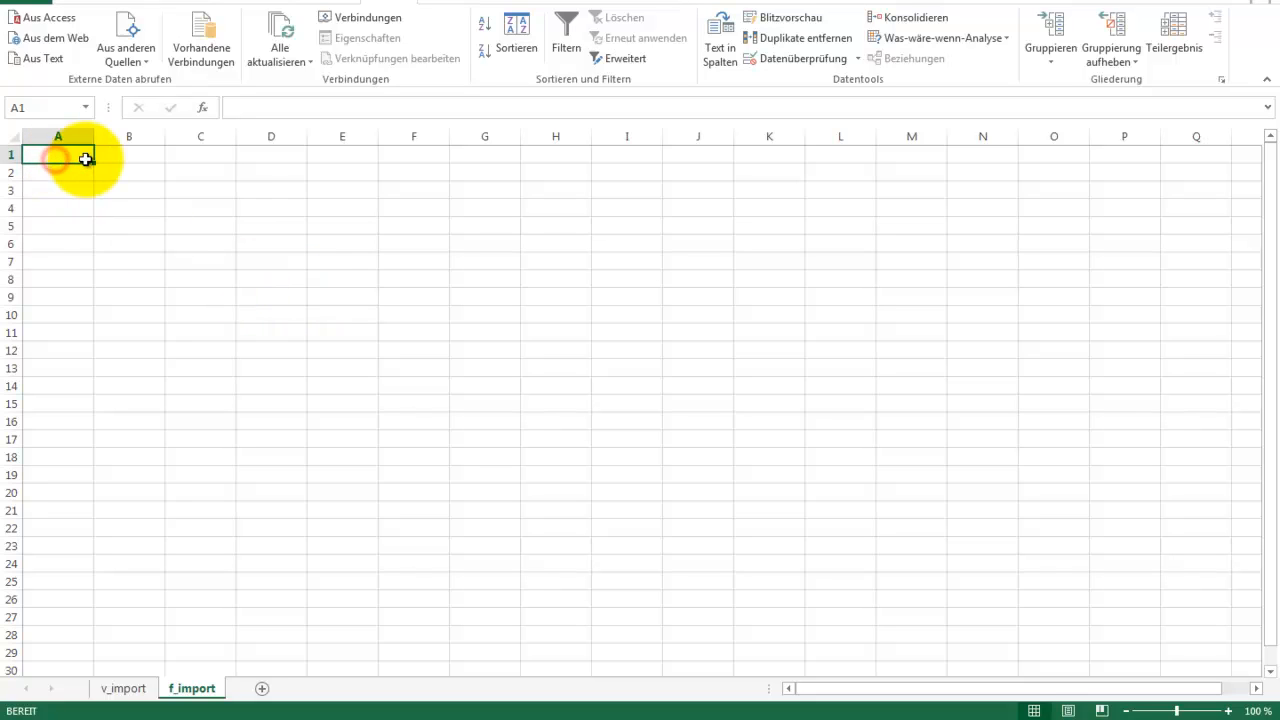
key(ctrl+v)
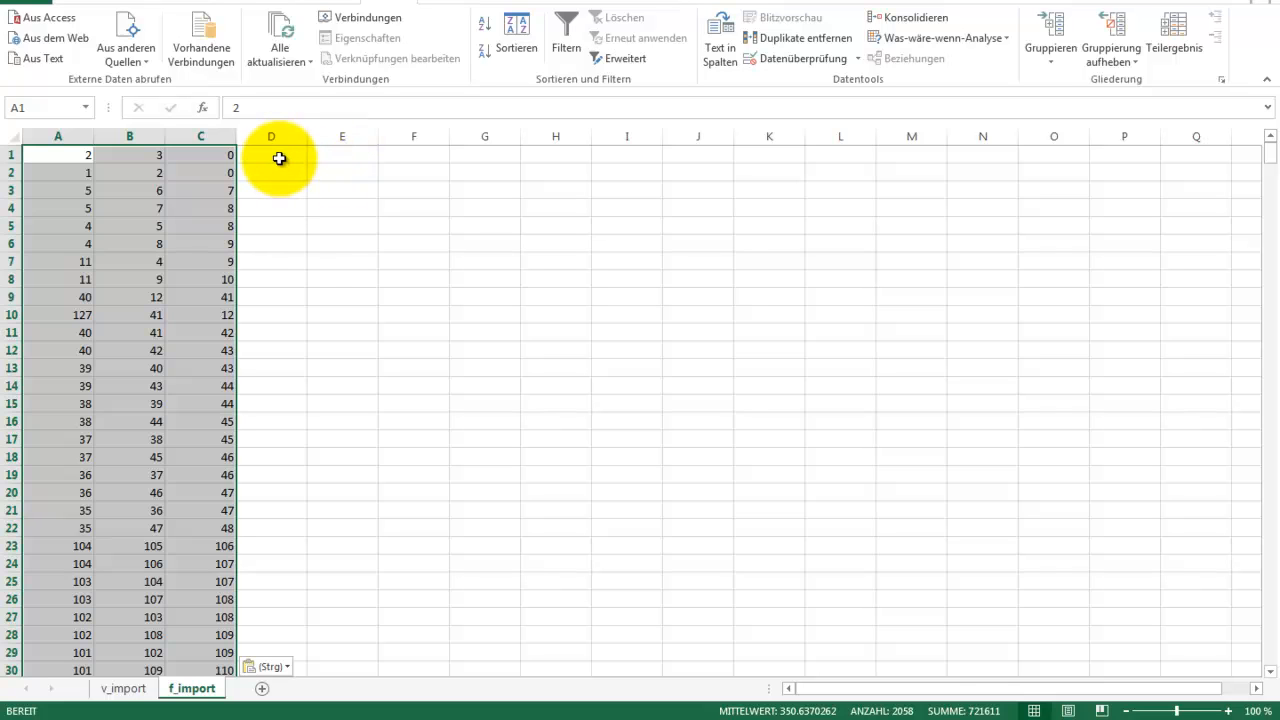
Widen column D of f_import and enter the formula =VERKETTEN("f ";A1+1;" ";B1+1;" ";C1+1) in cell D1
click(279, 158)
drag(307, 137, 570, 133)
click(314, 156)
text(=)
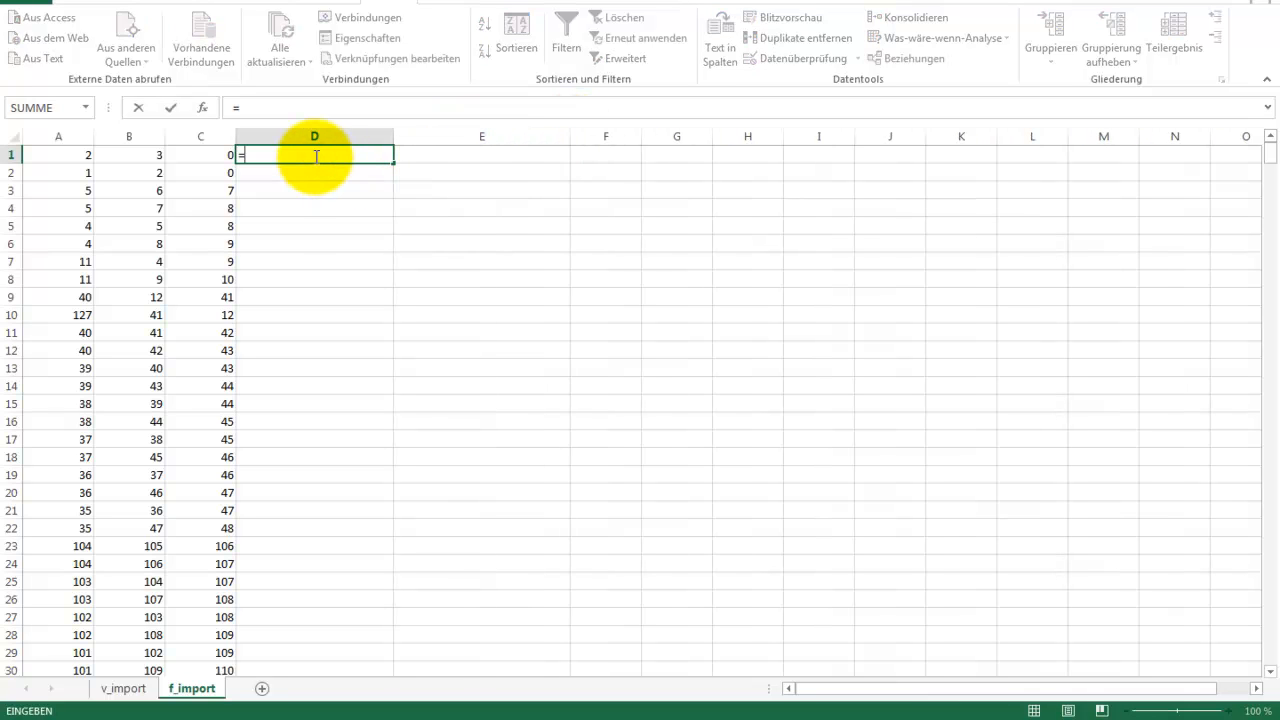
text(verketten)
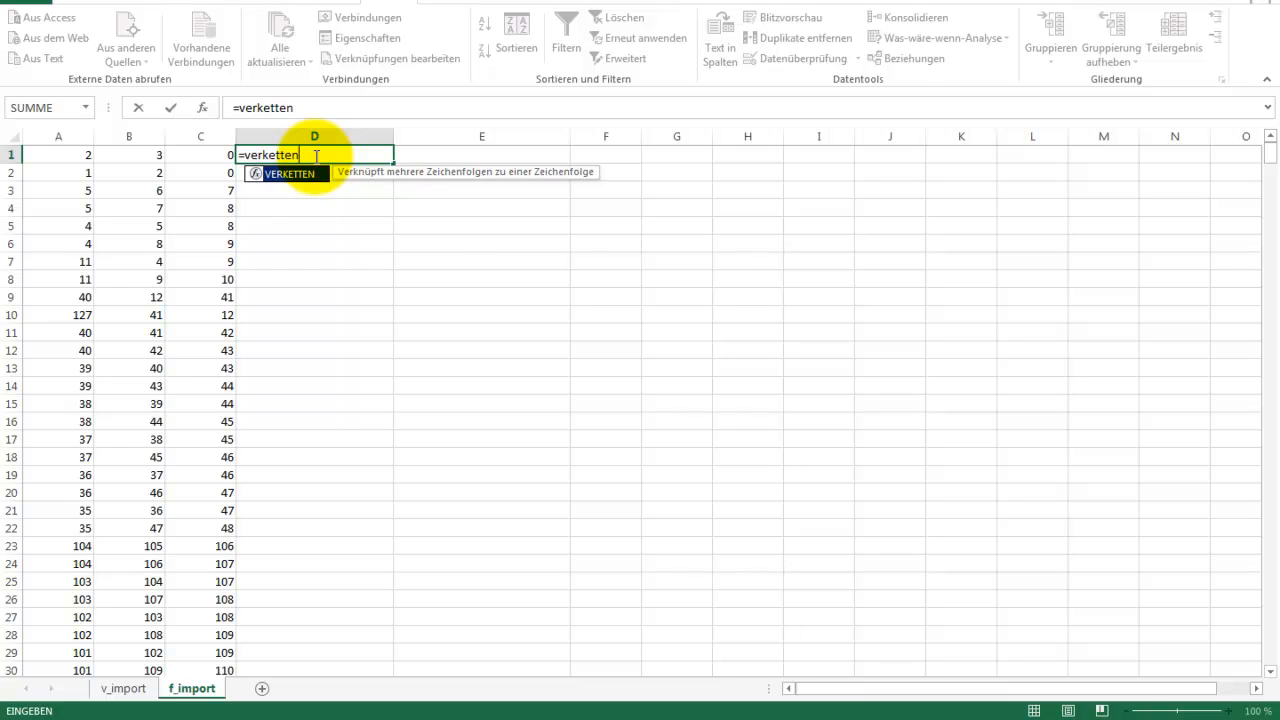
text(("f)
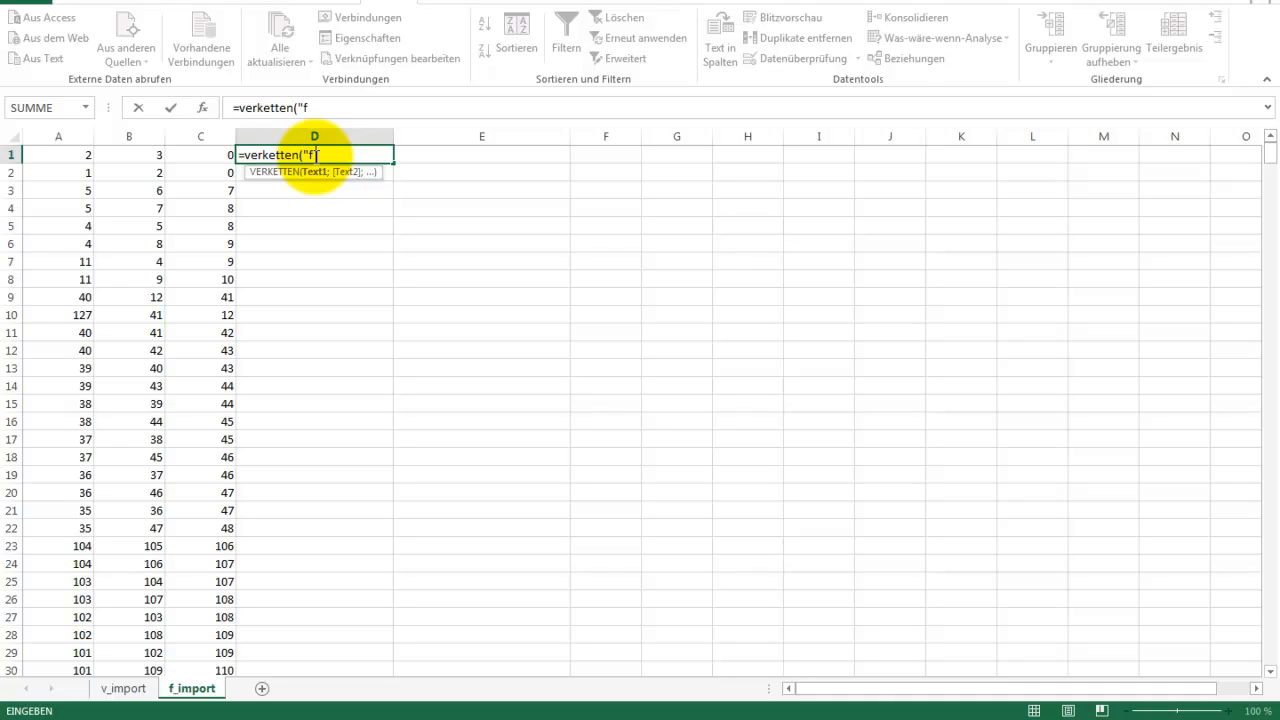
text(;)
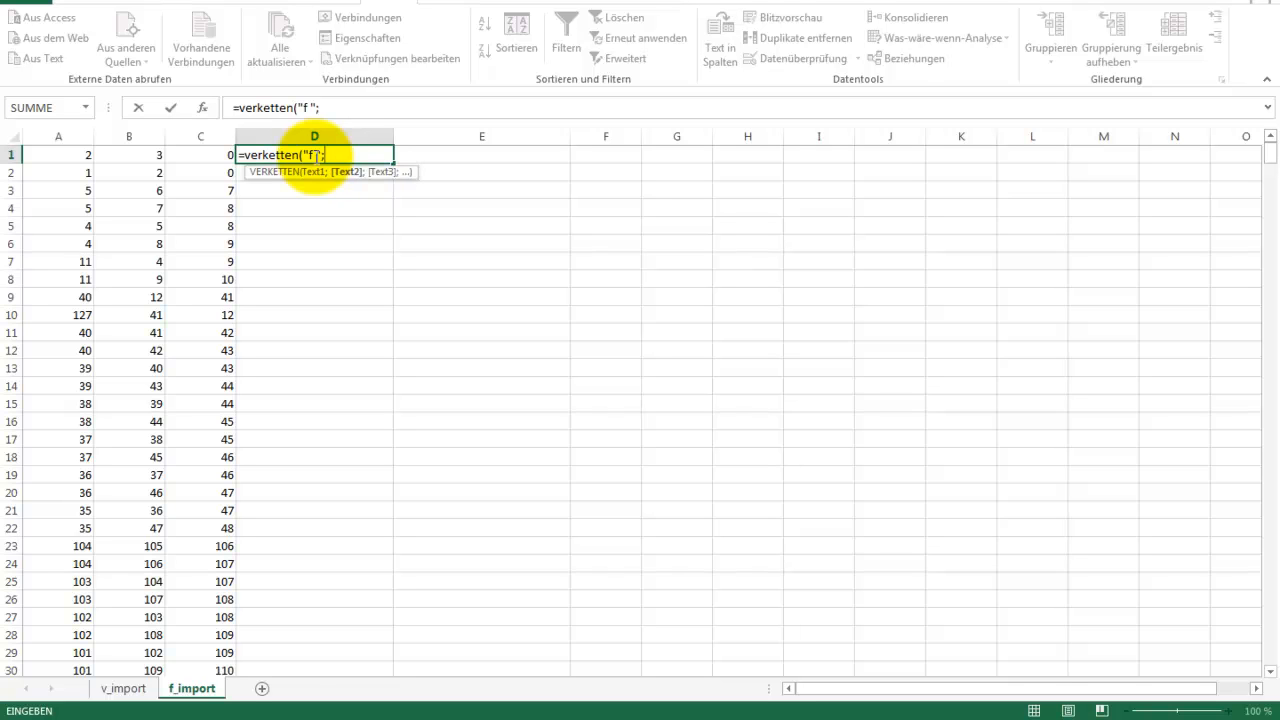
click(64, 154)
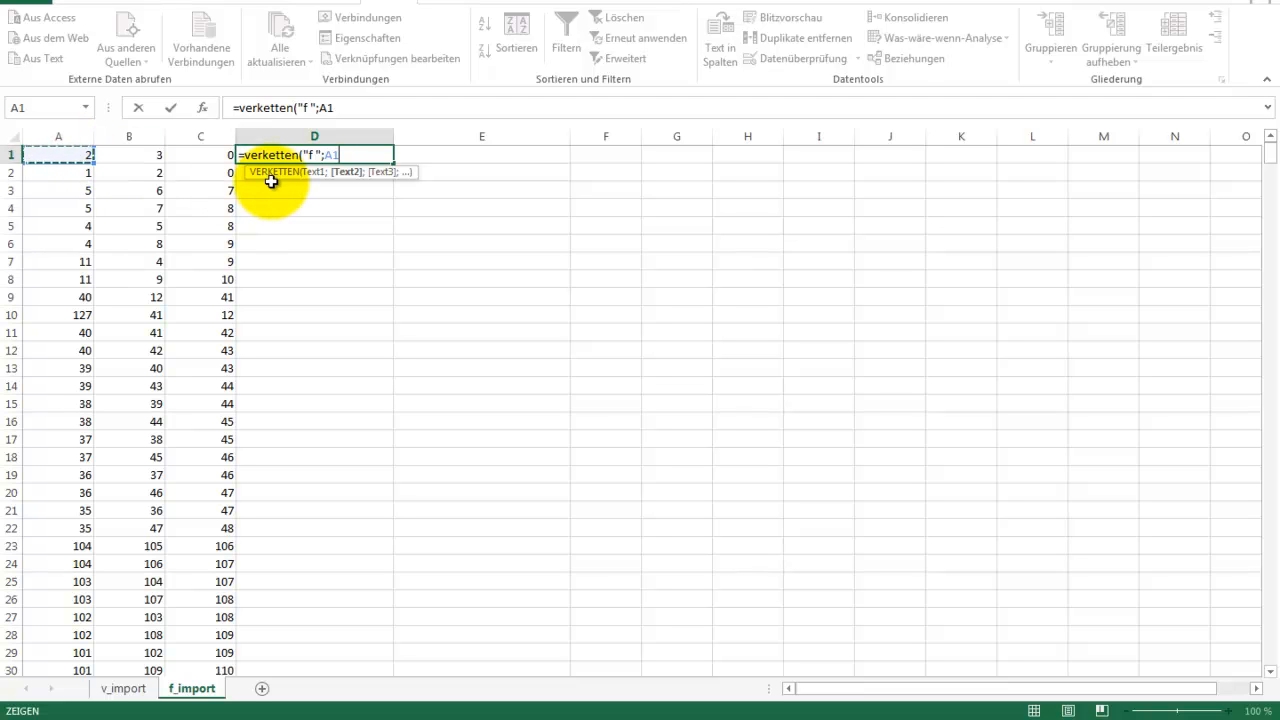
text(+1)
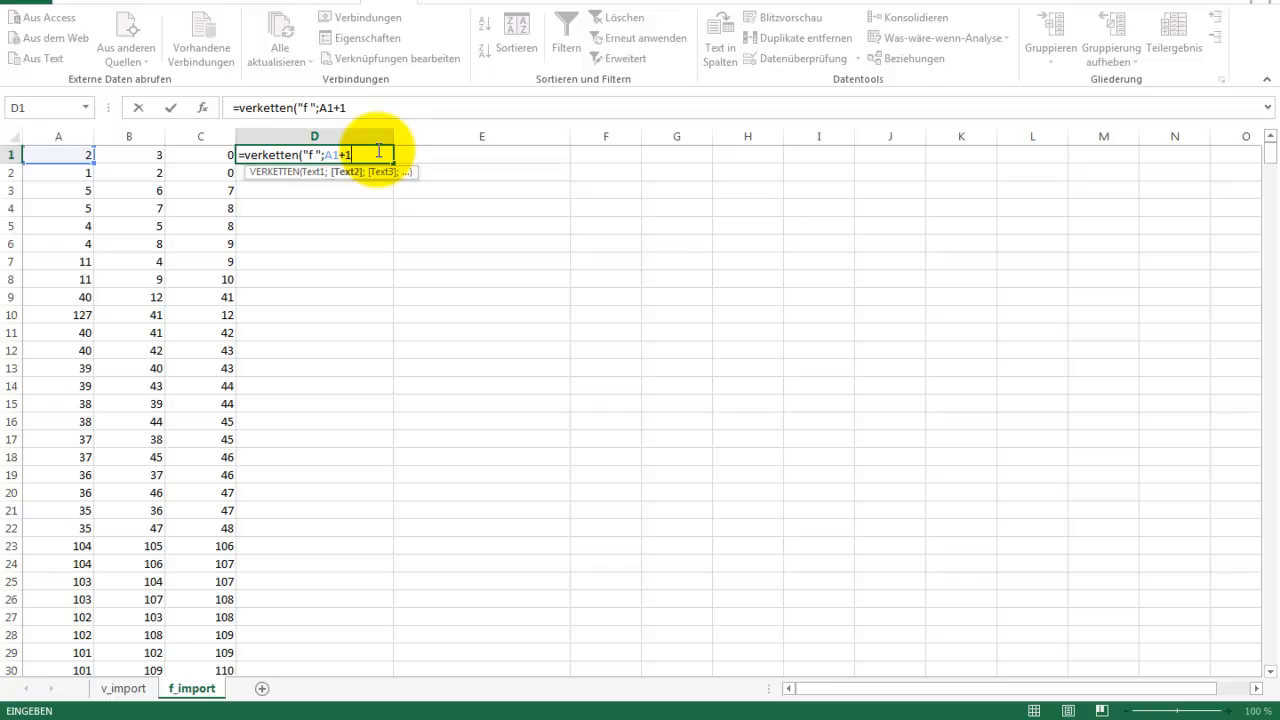
text(;)
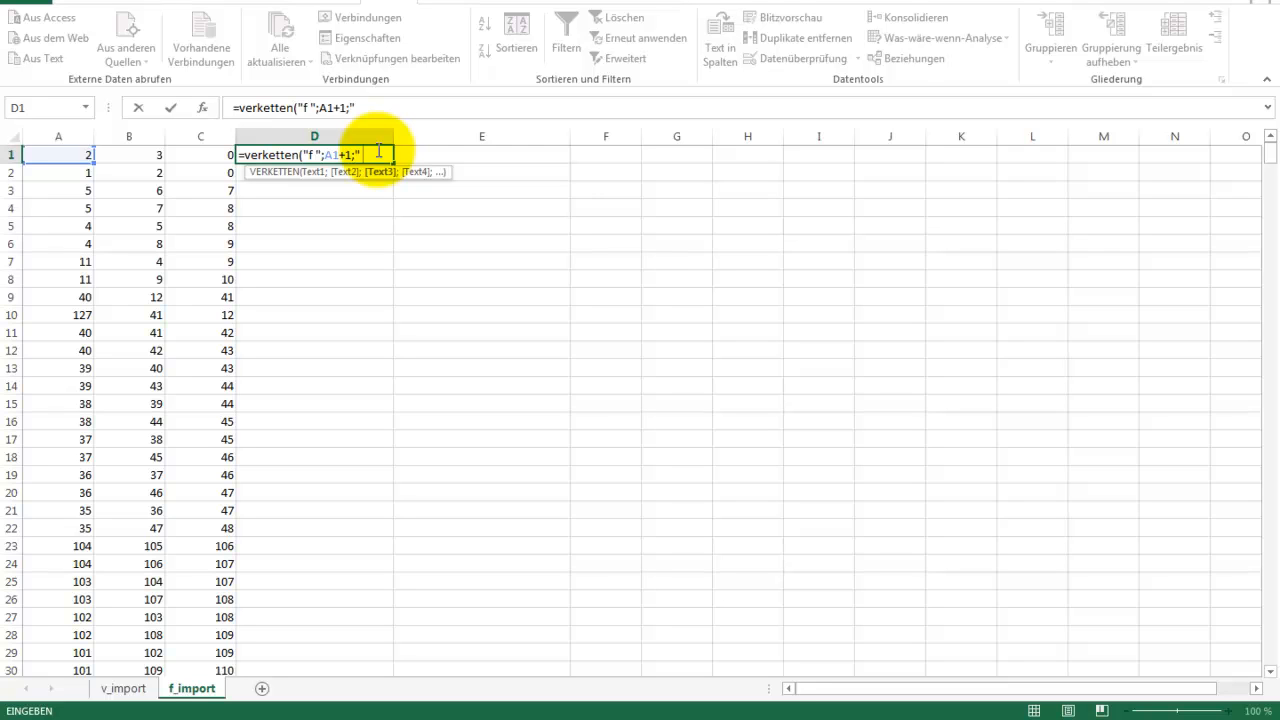
text(" ";)
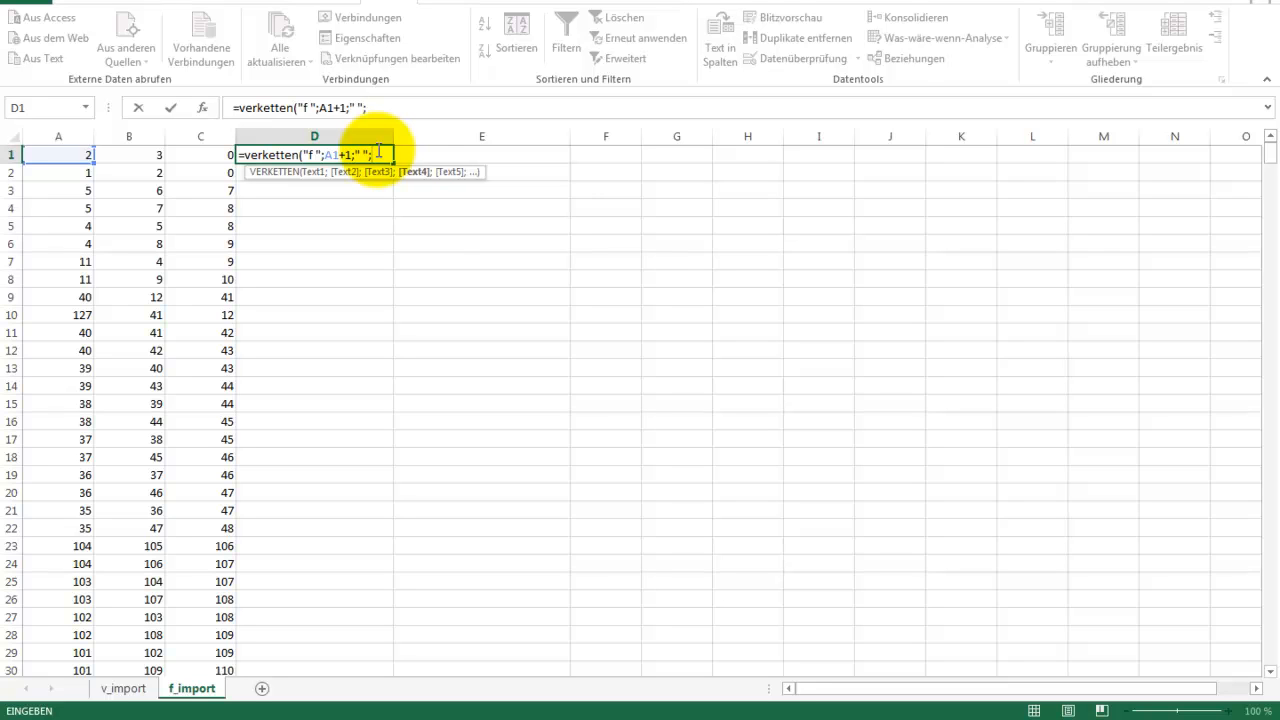
click(128, 156)
text(+1;)
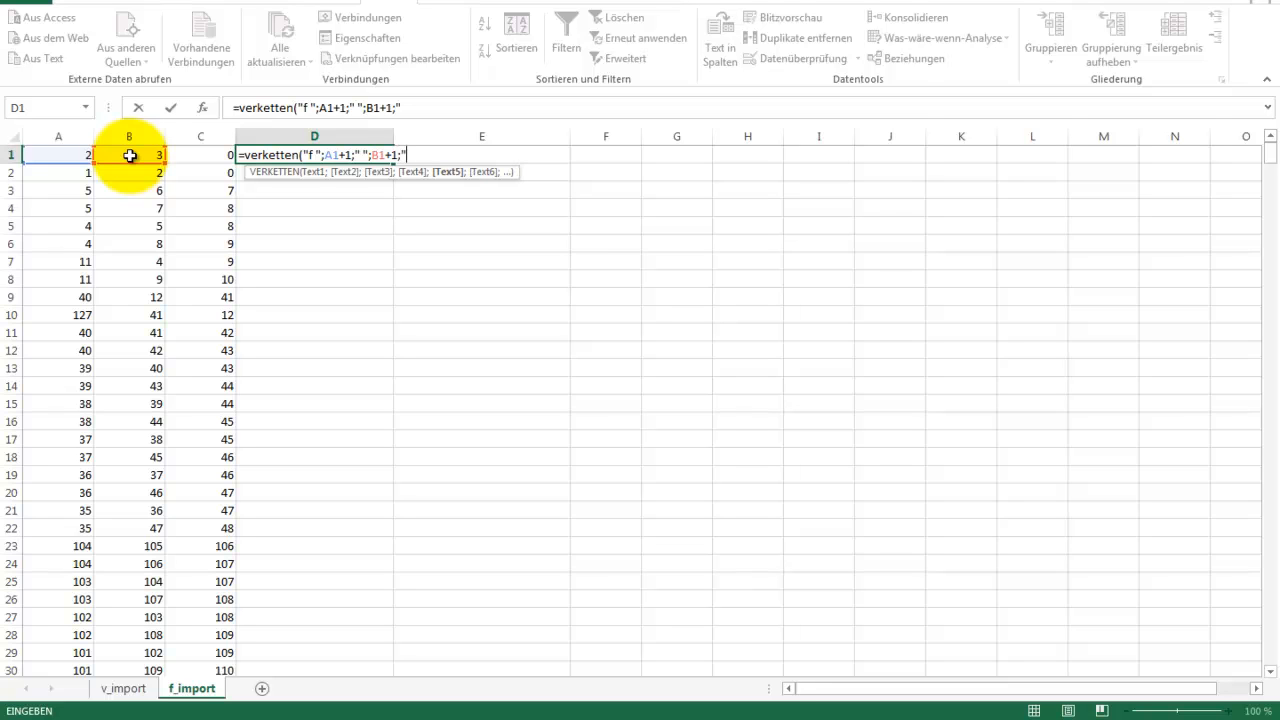
text(" ";)
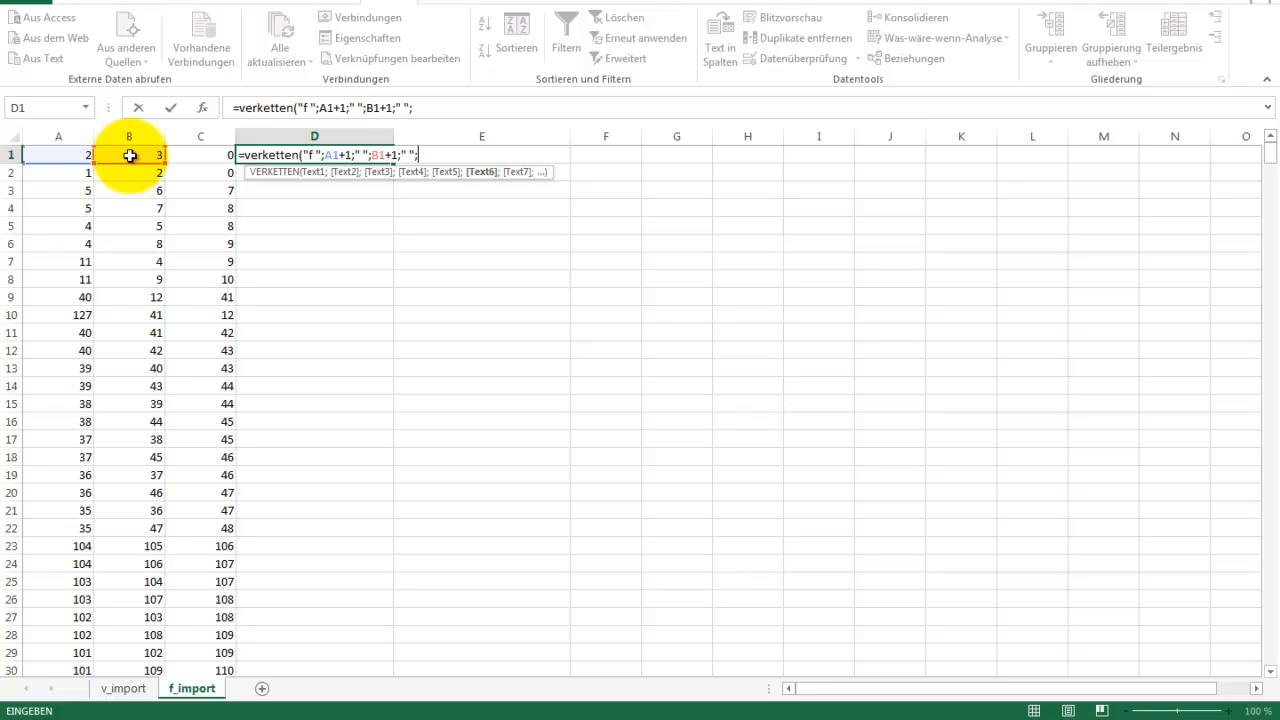
click(206, 156)
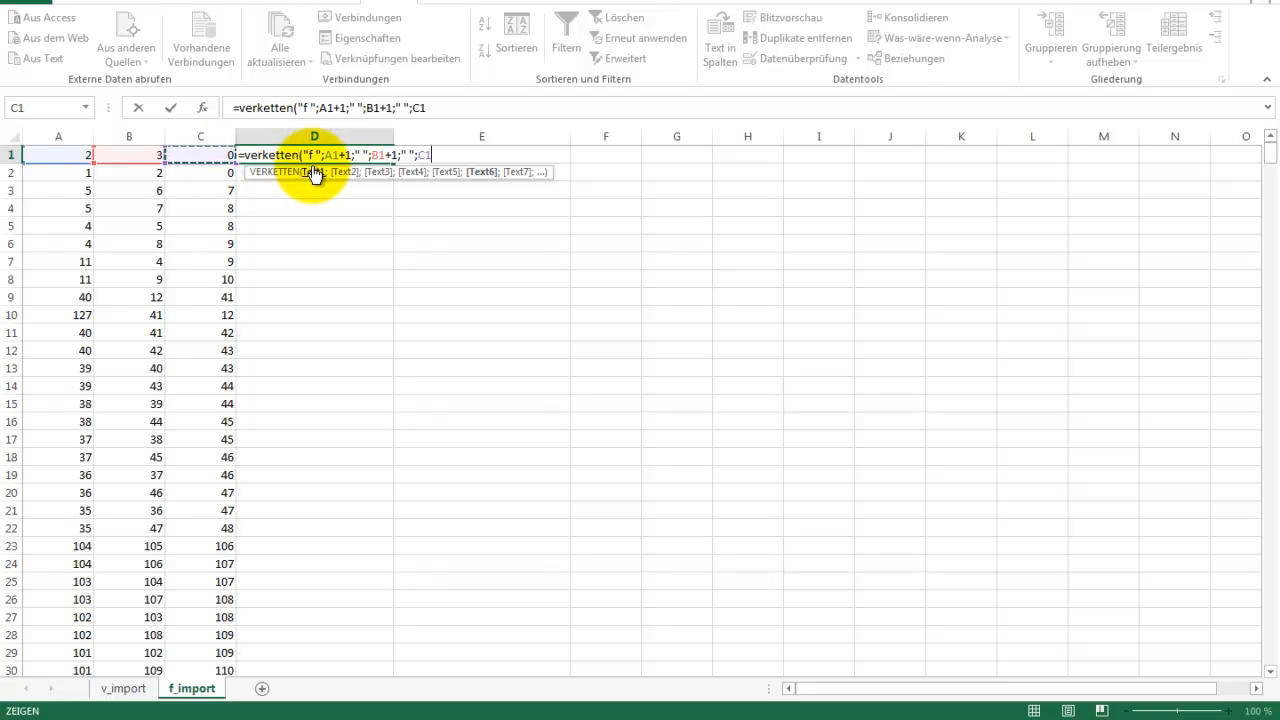
text(+1)
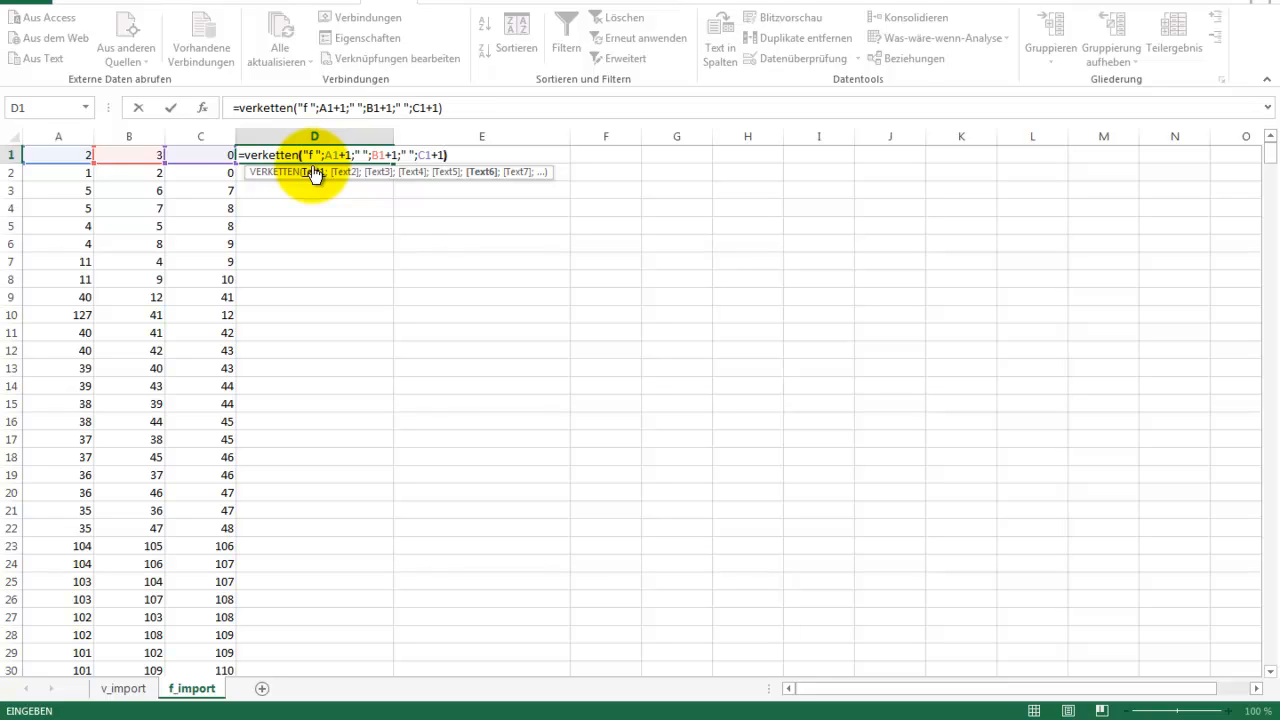
key(Return)
Fill the D1 face formula down column D to row 686
click(336, 152)
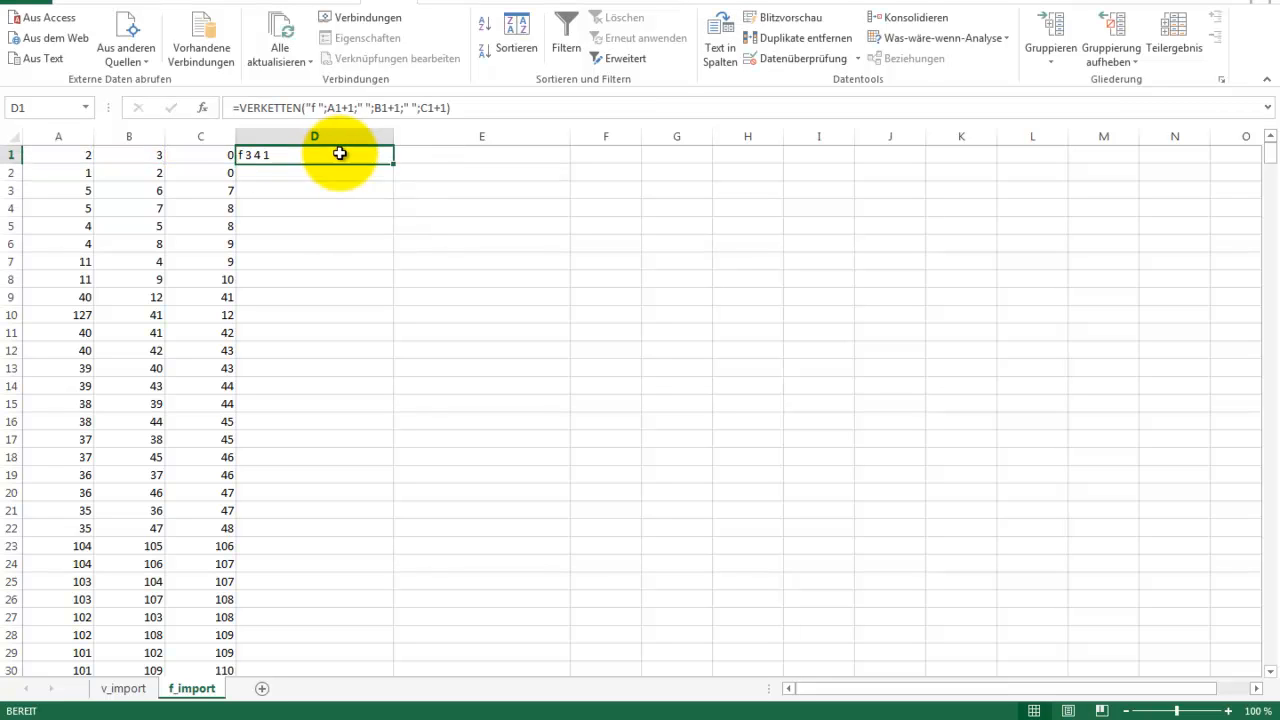
drag(392, 164, 395, 716)
drag(393, 715, 343, 607)
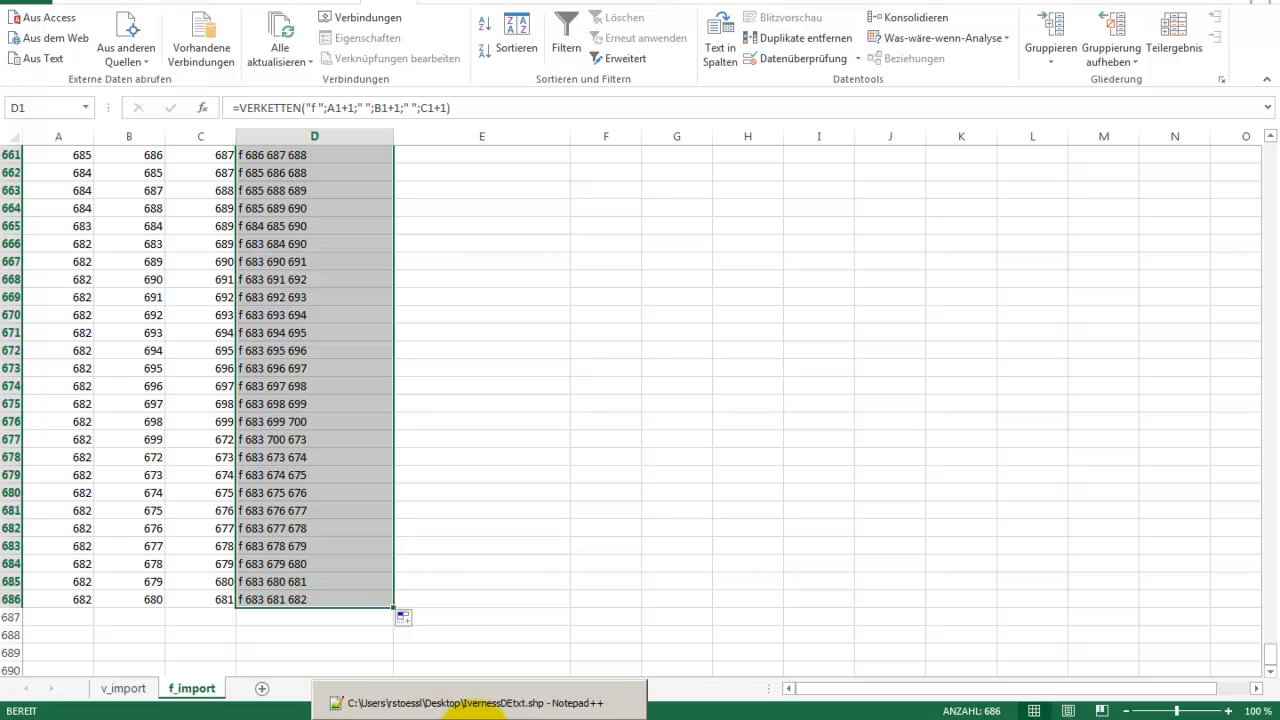
Switch to Notepad++ and create a new empty text document
click(470, 703)
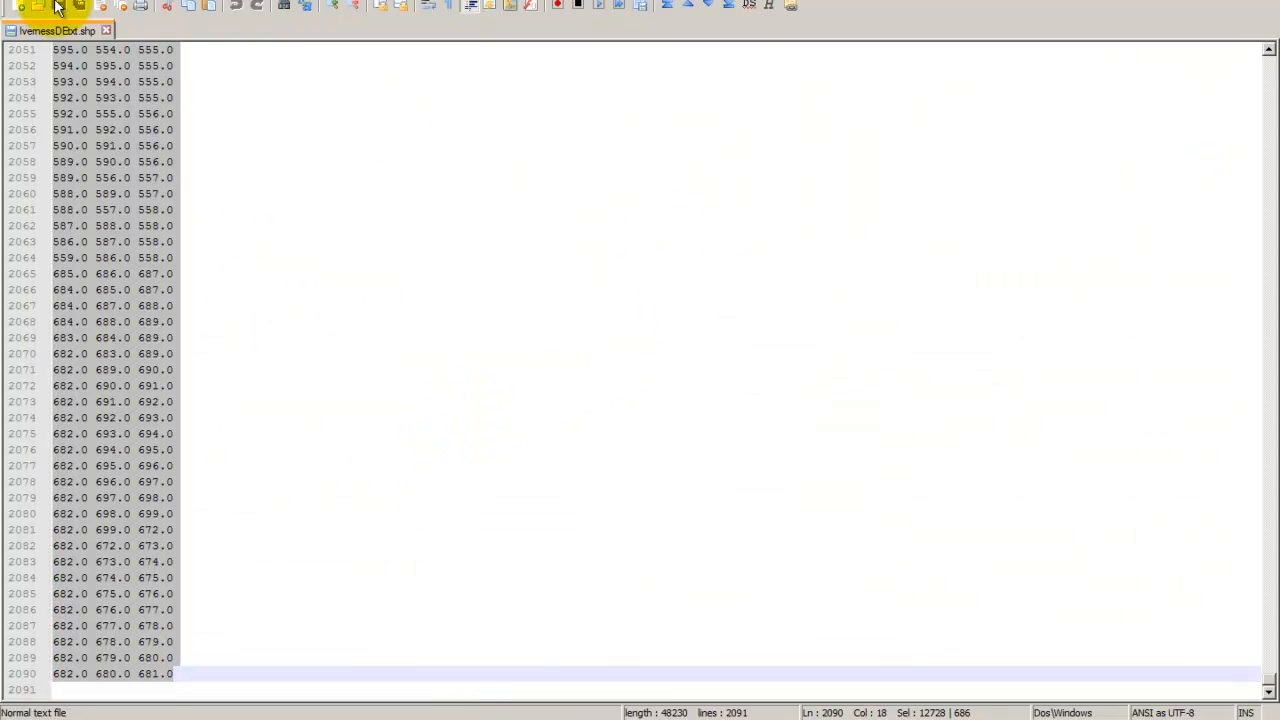
click(16, 4)
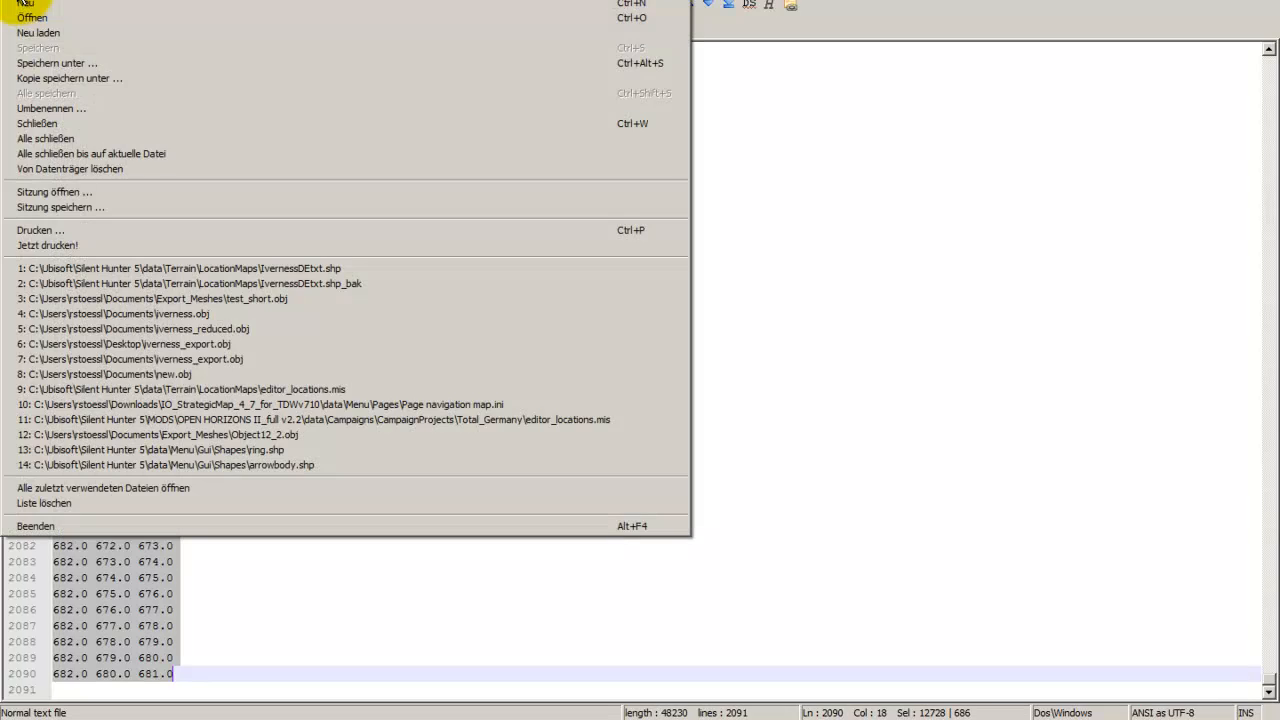
click(30, 5)
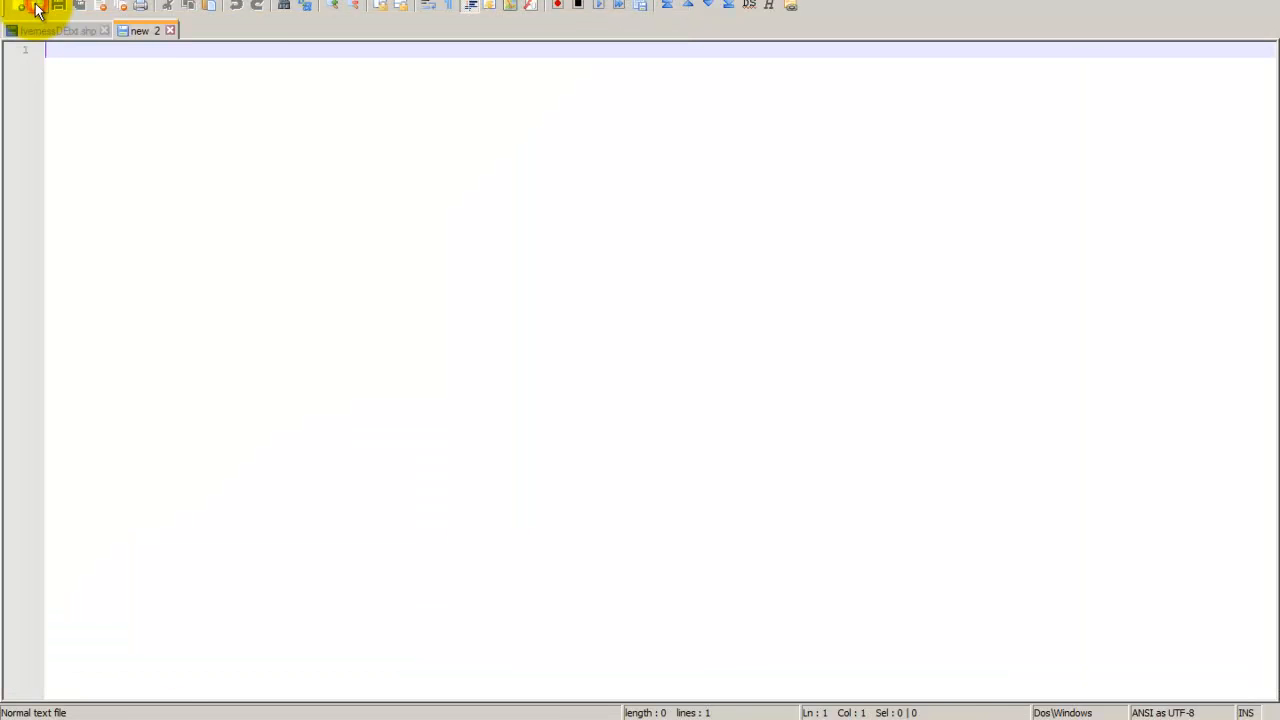
click(126, 50)
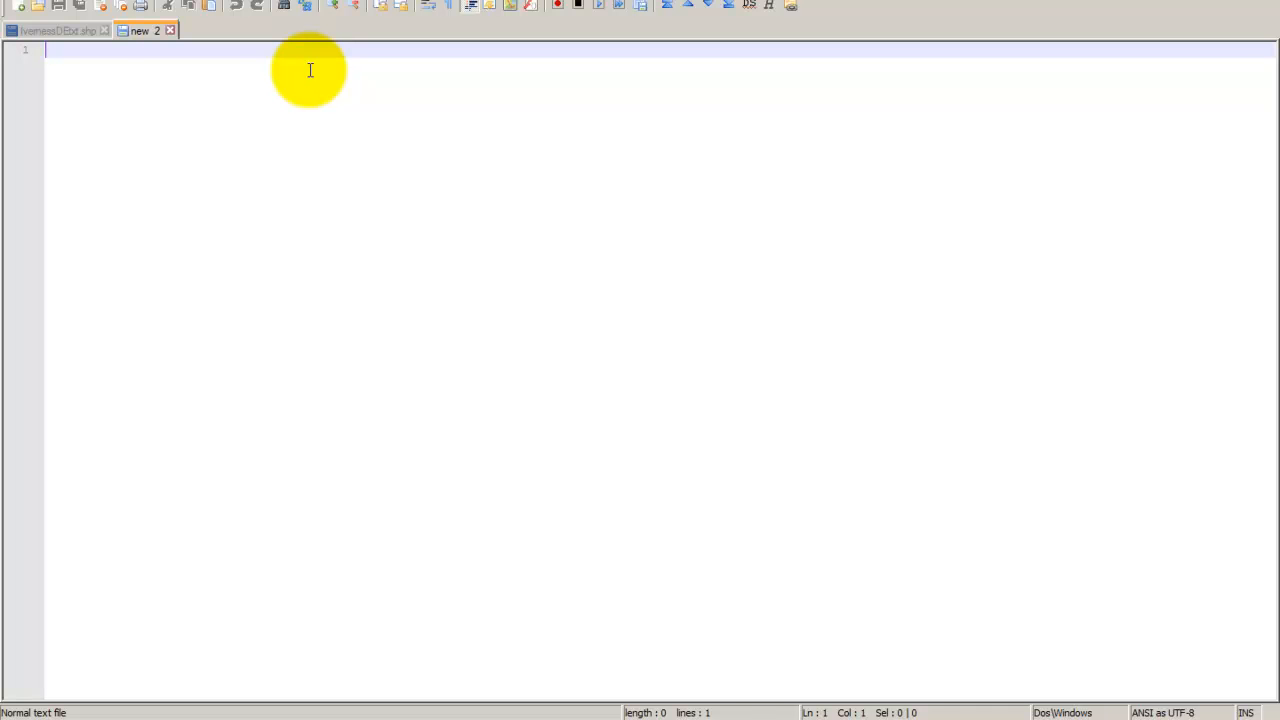
Write "o iverness_import" as the first line of the new document and start a second line
text(c)
text(i)
text(v)
key(BackSpace)
text(verness_im)
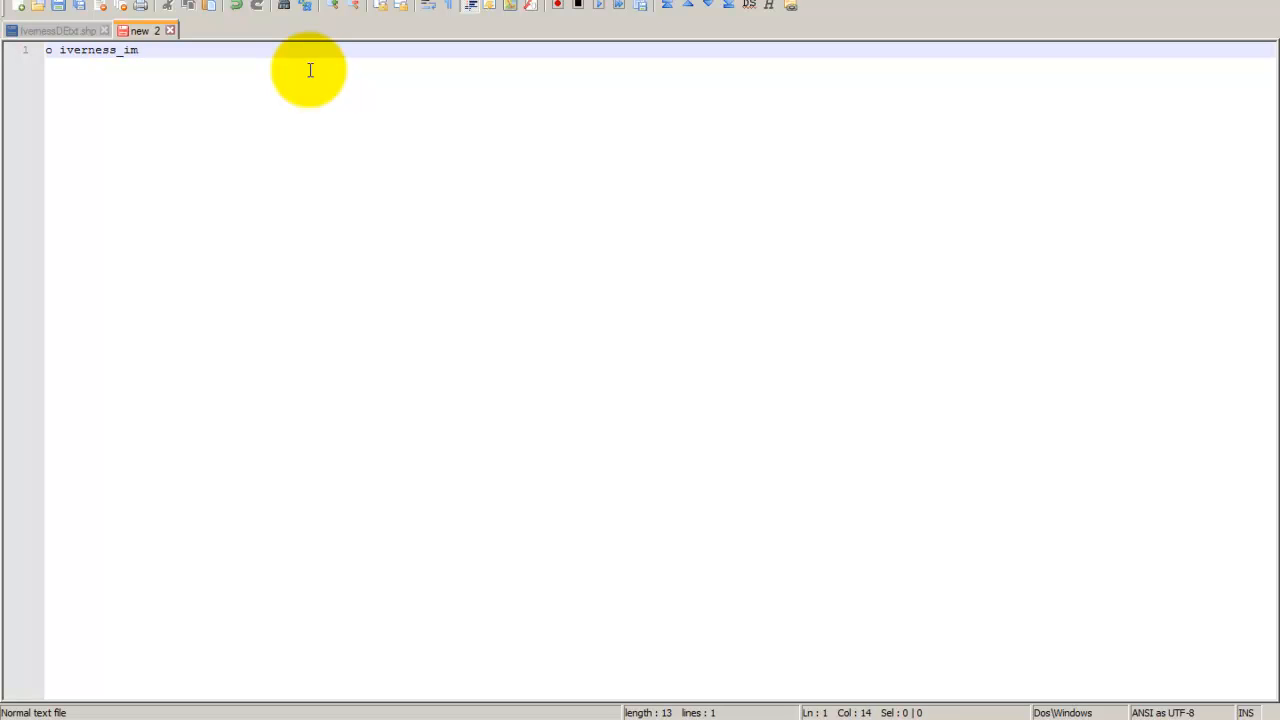
text(port)
key(Return)
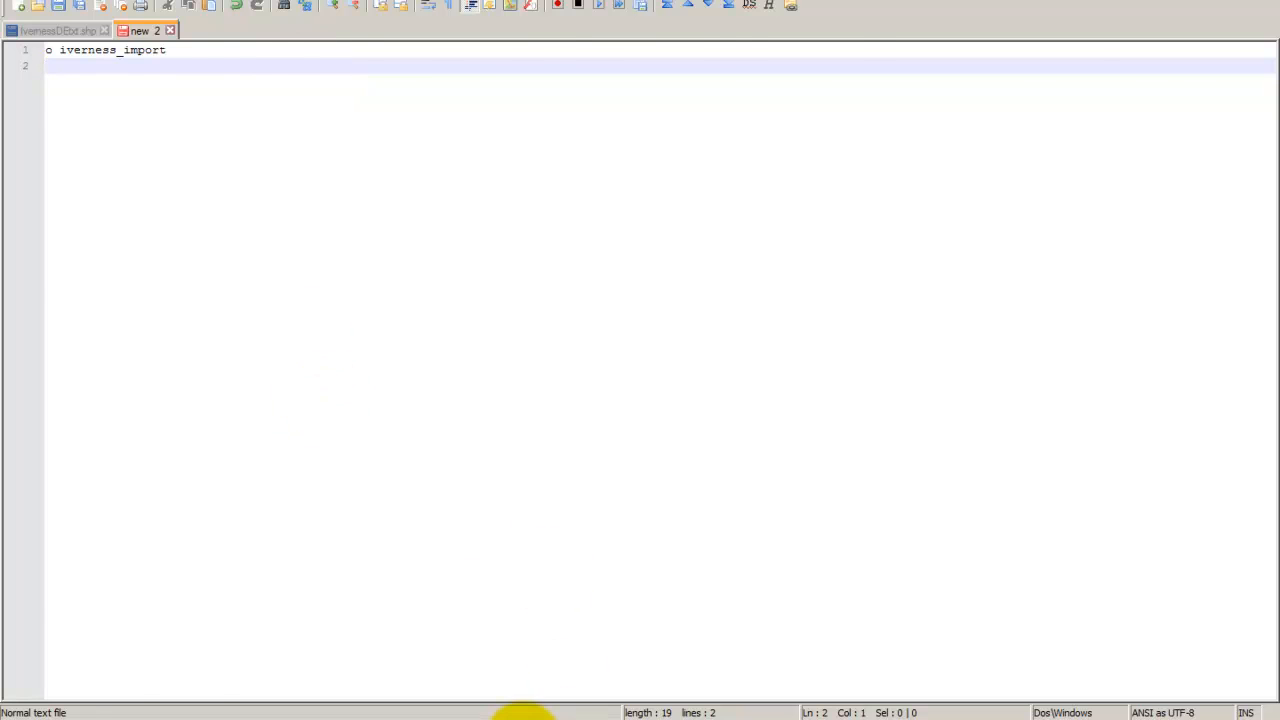
Copy the joined vertex lines D1 to D700 from v_import in Excel, and paste them at line 2 of the new Notepad++ document
click(520, 715)
click(118, 689)
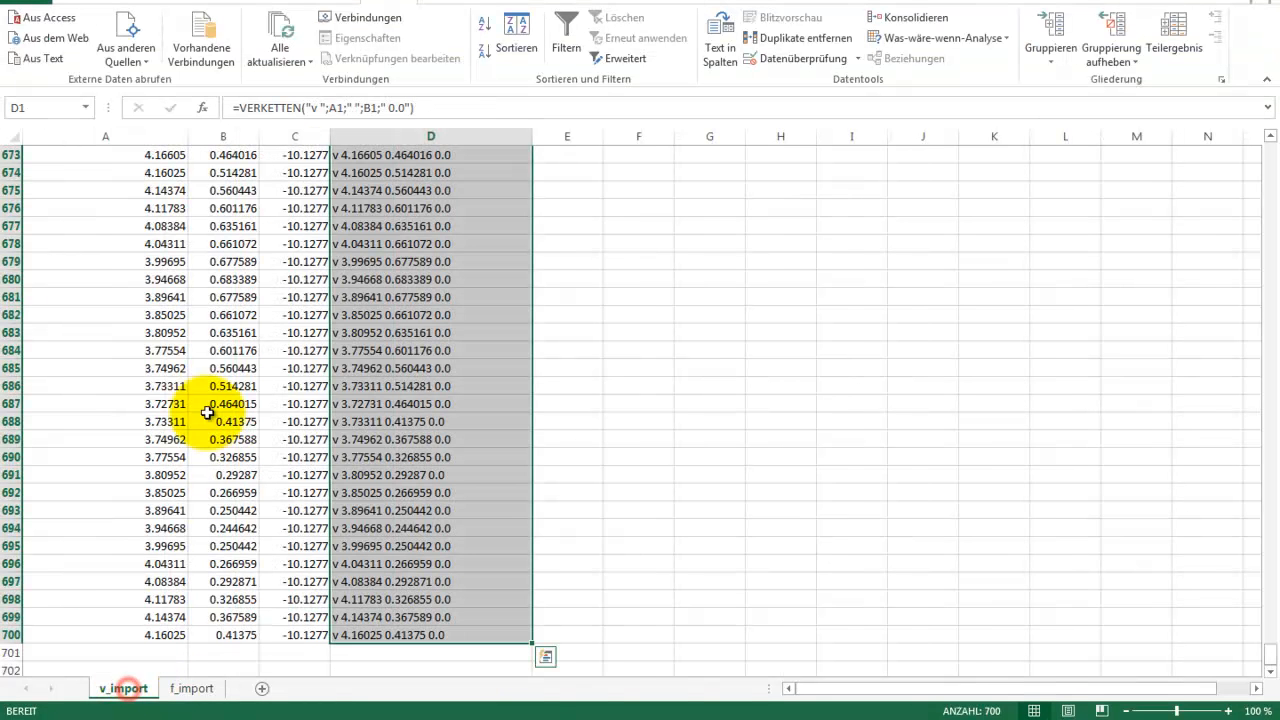
drag(1270, 652, 1268, 143)
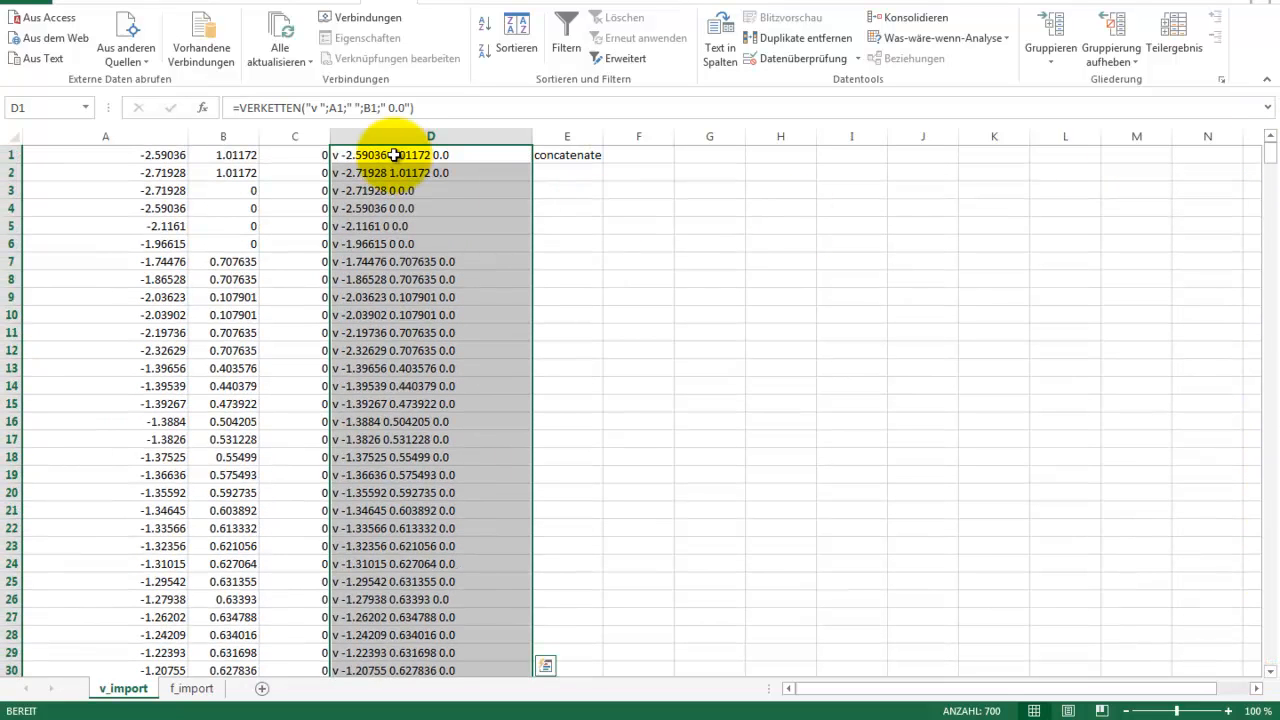
drag(1270, 155, 1262, 663)
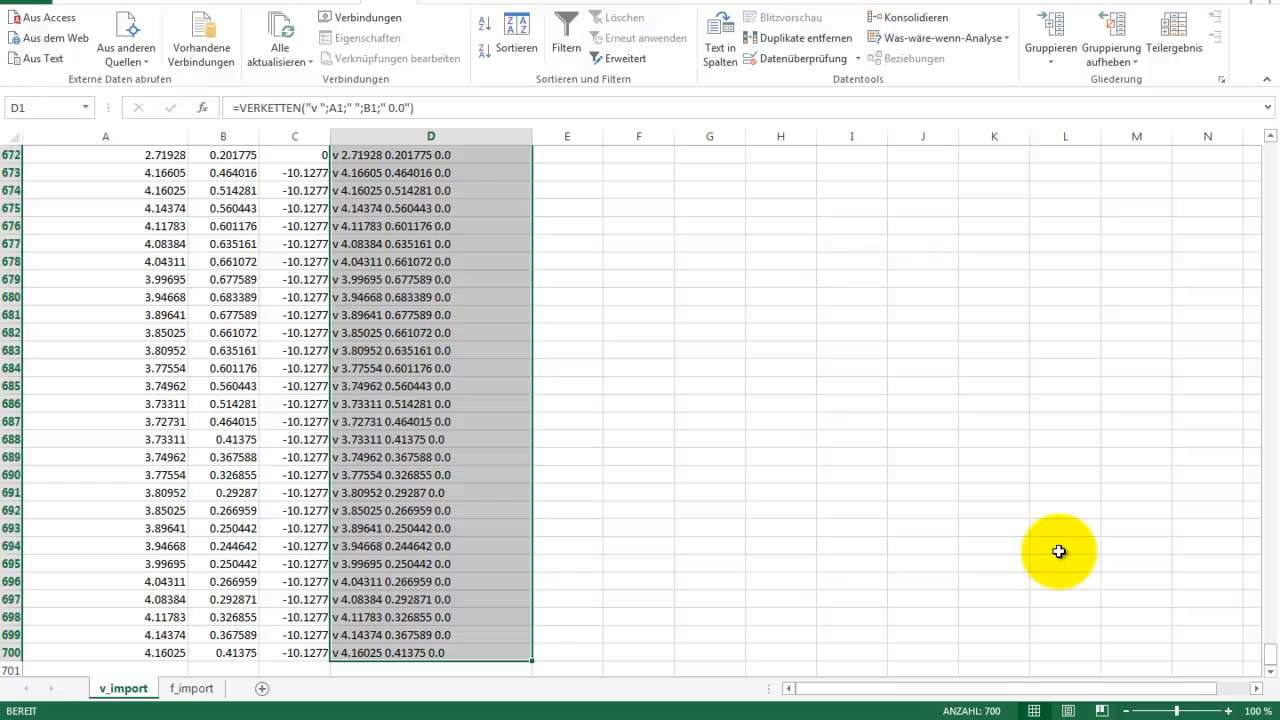
key(ctrl+c)
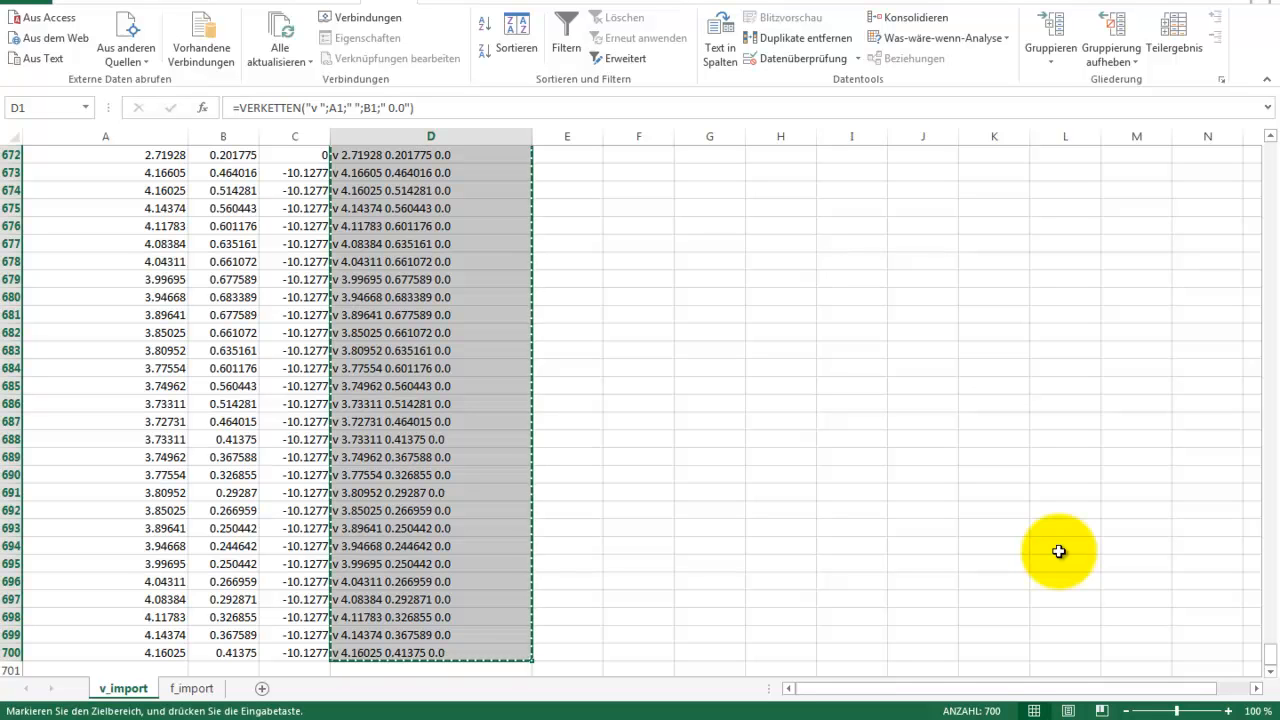
click(485, 716)
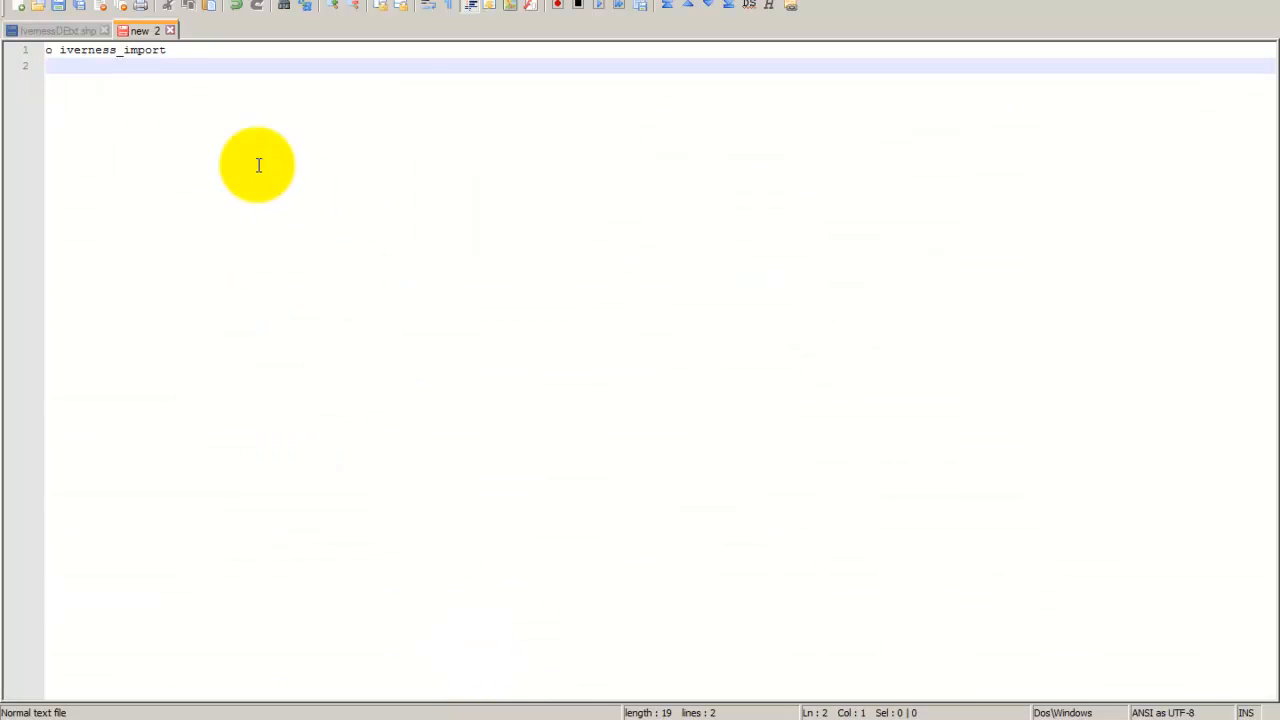
key(ctrl+v)
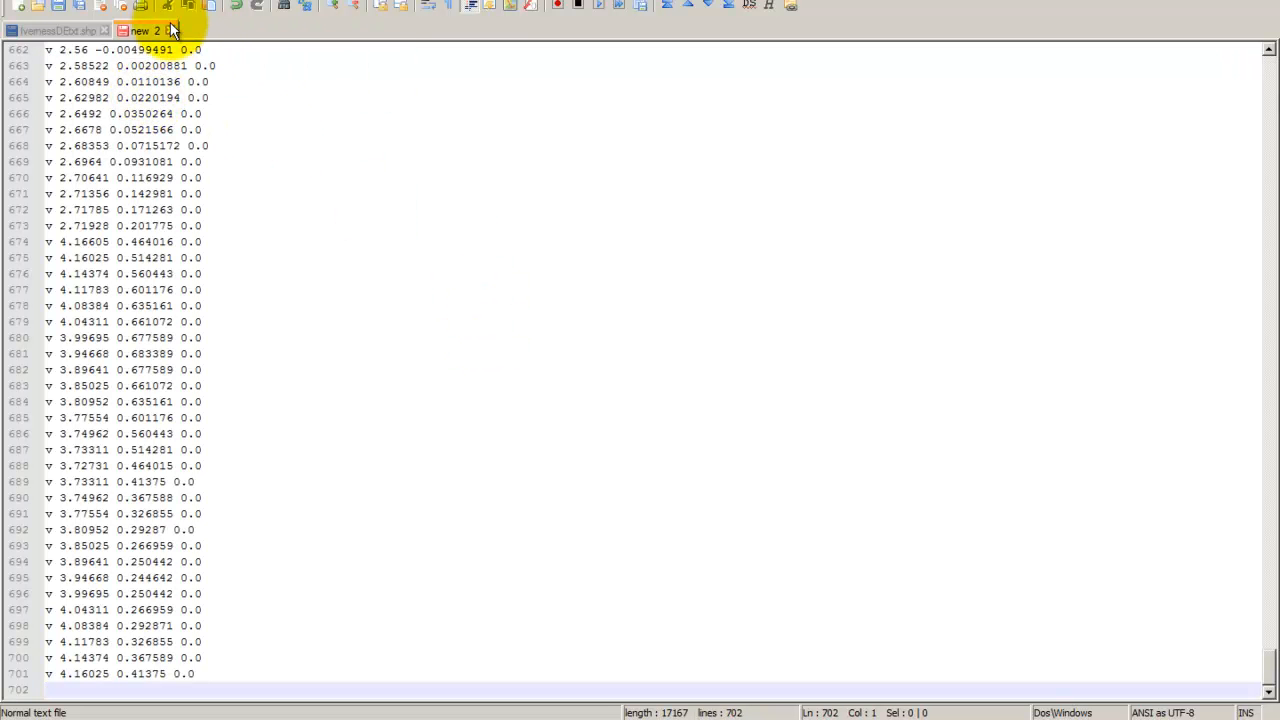
Copy the joined face lines D1 to D686 from f_import in Excel, and paste them below the vertex lines in the new Notepad++ document
click(529, 718)
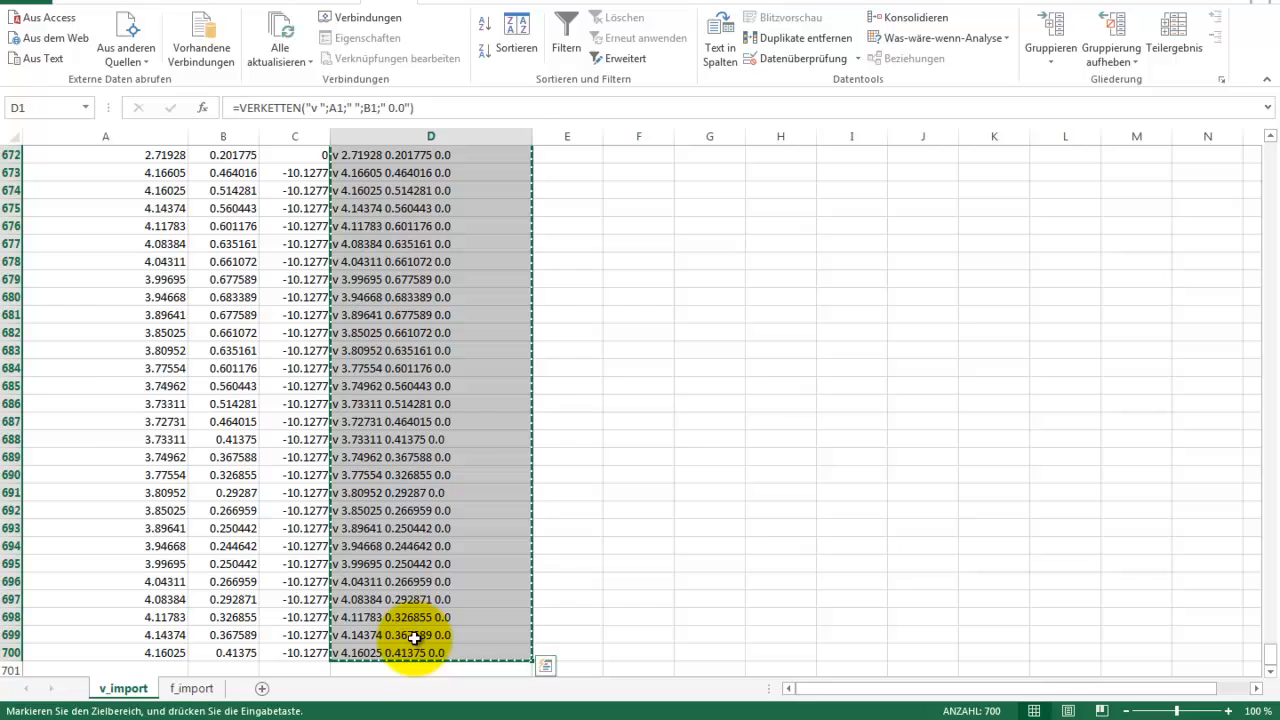
click(186, 688)
drag(1266, 651, 1270, 152)
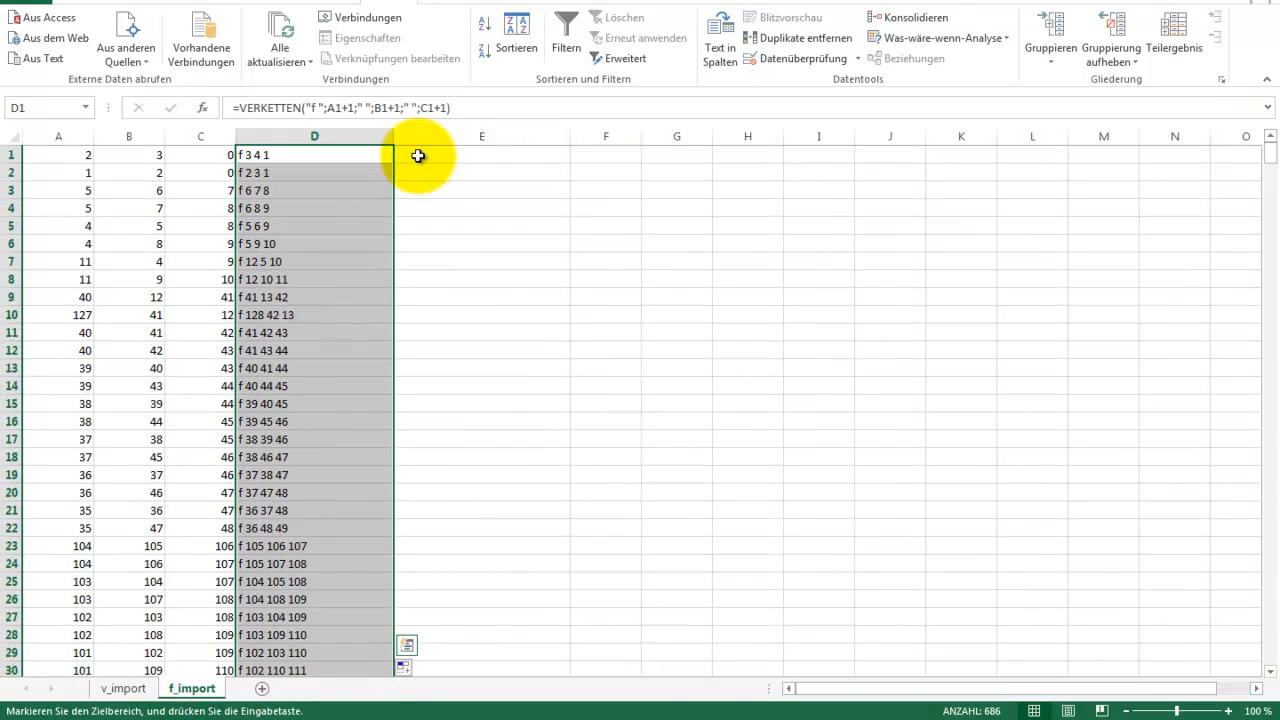
key(ctrl+c)
click(470, 719)
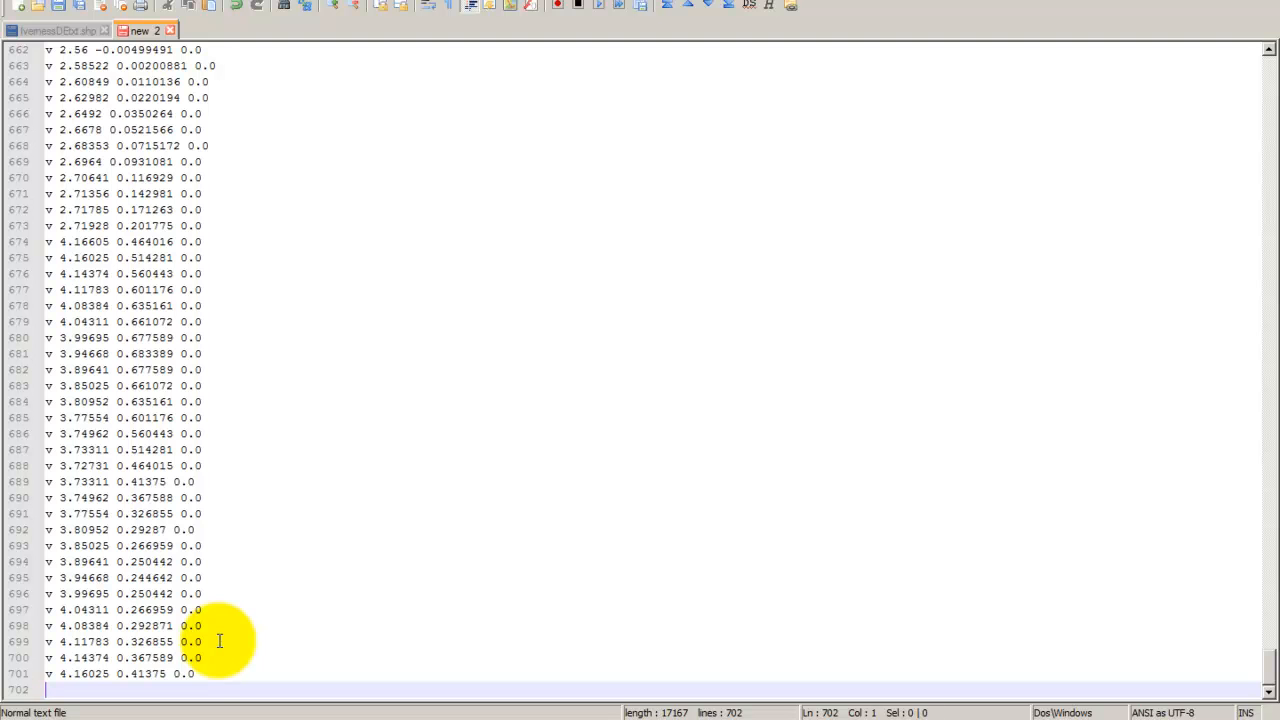
key(ctrl+v)
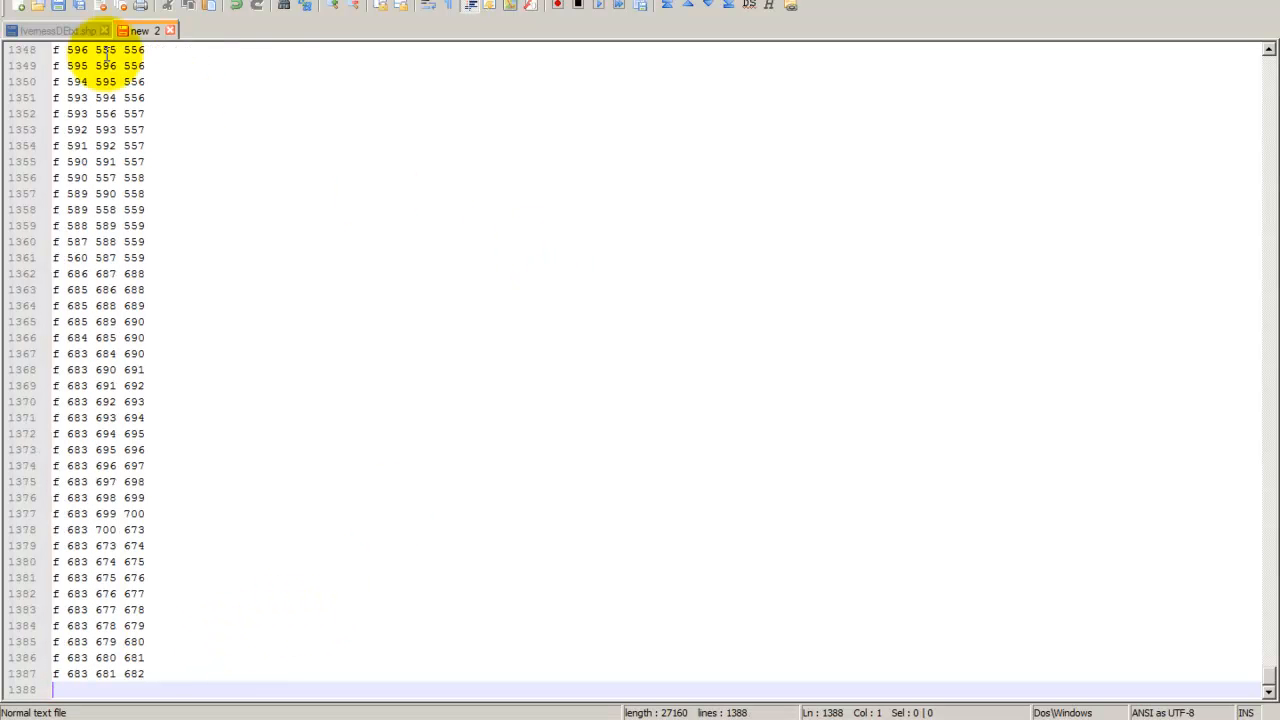
Save the assembled document to the Desktop as iverness_import.obj, with the file type set to All types
click(15, 5)
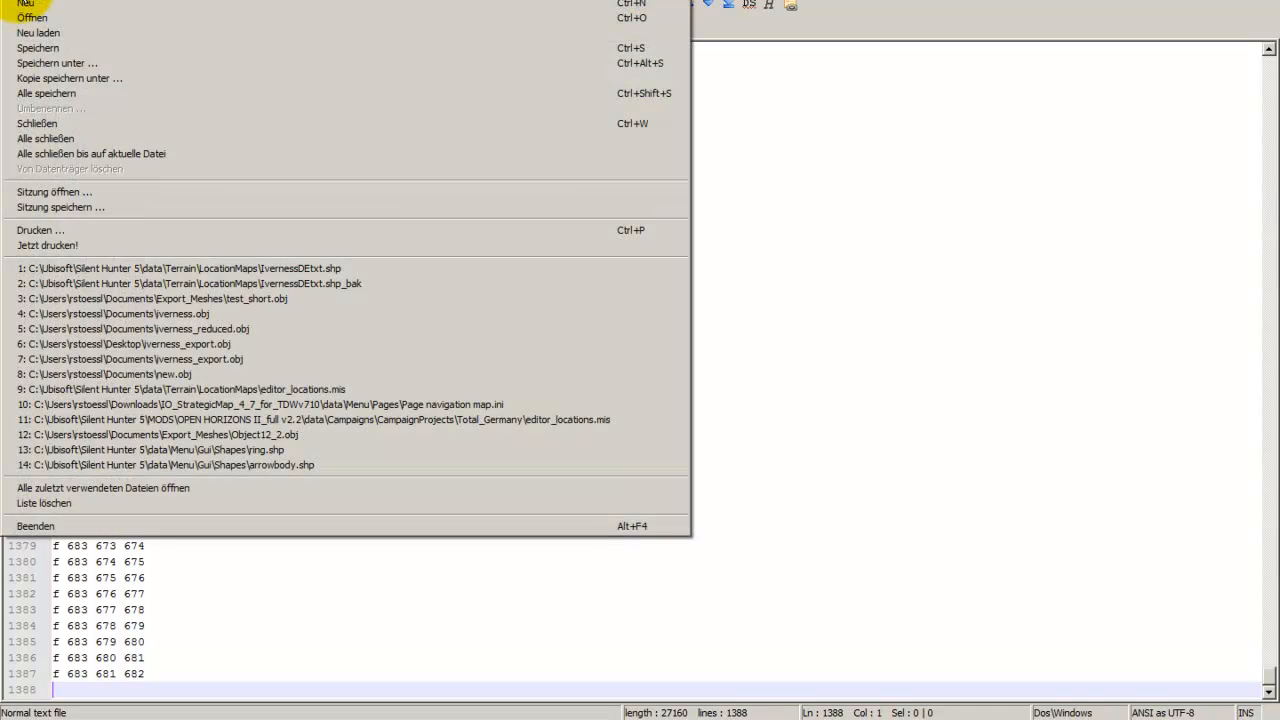
click(40, 63)
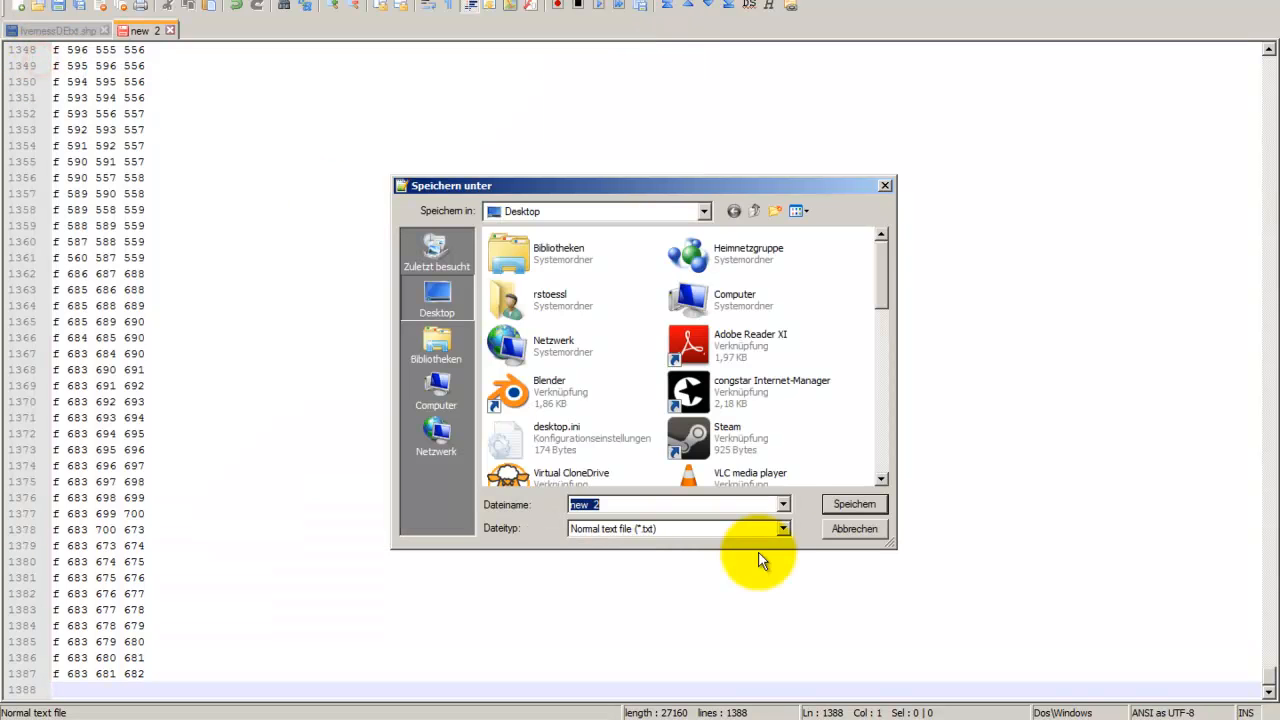
click(783, 504)
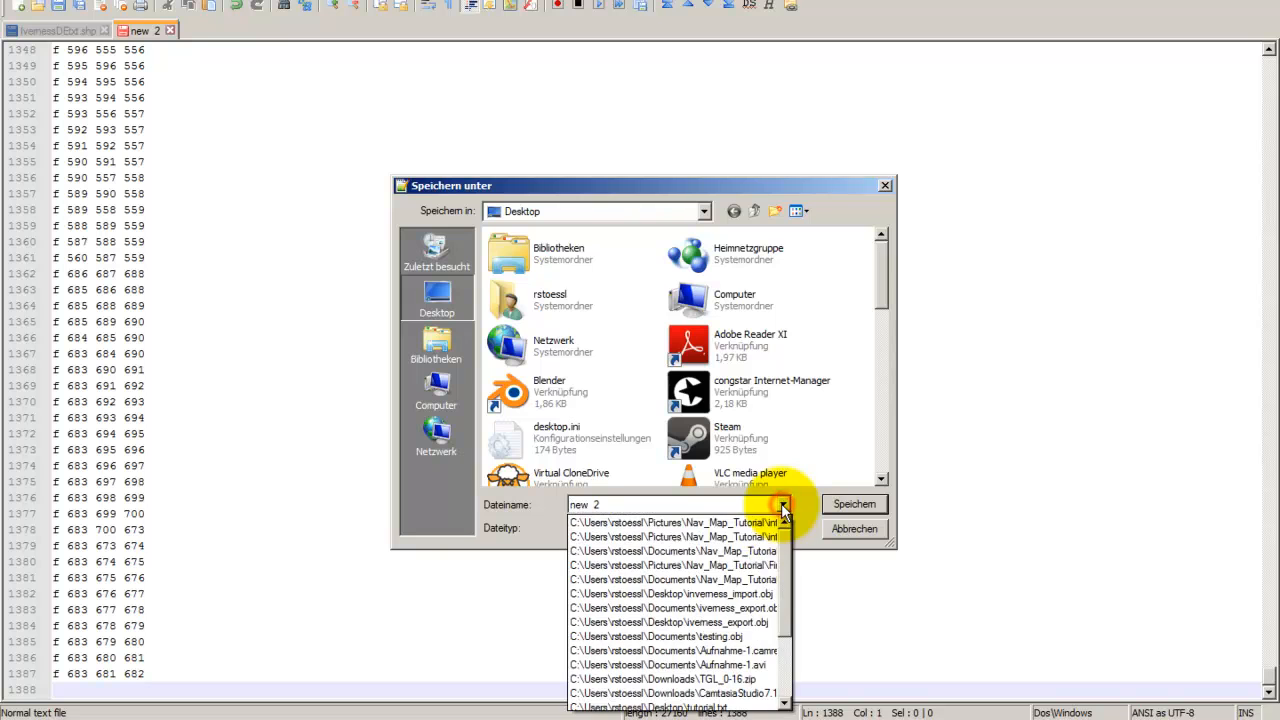
click(783, 505)
click(784, 528)
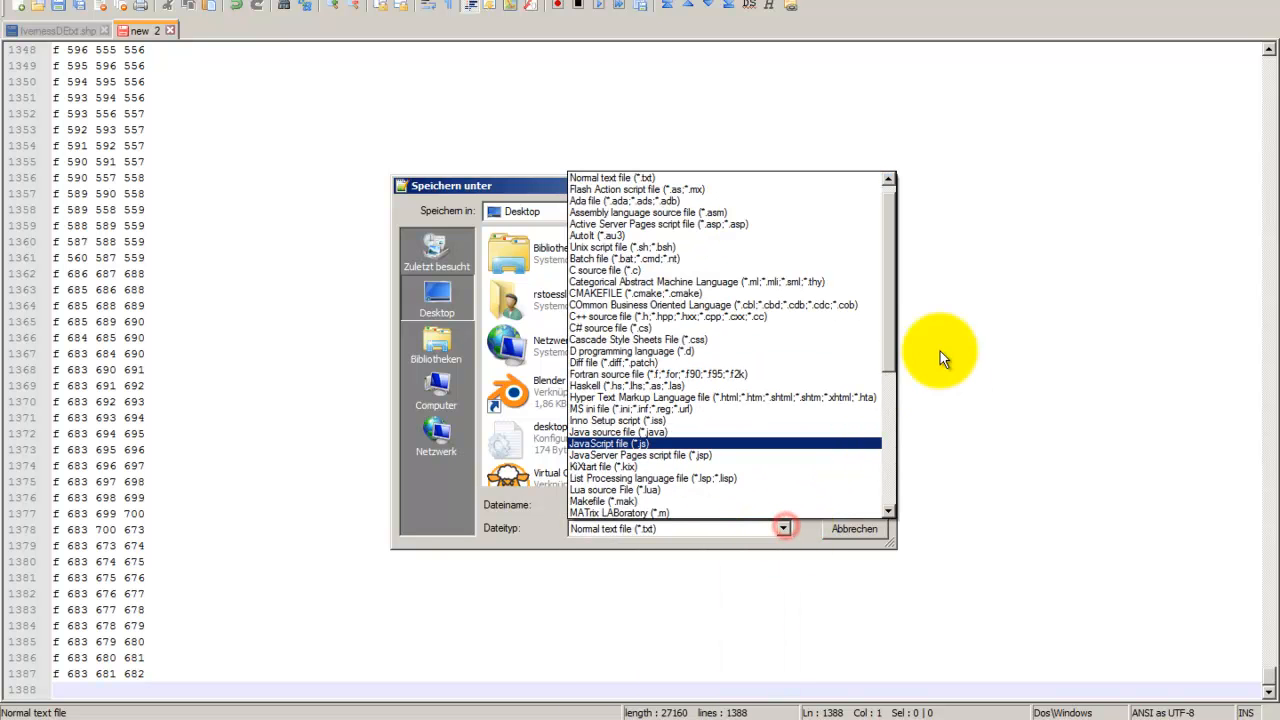
drag(888, 287, 881, 231)
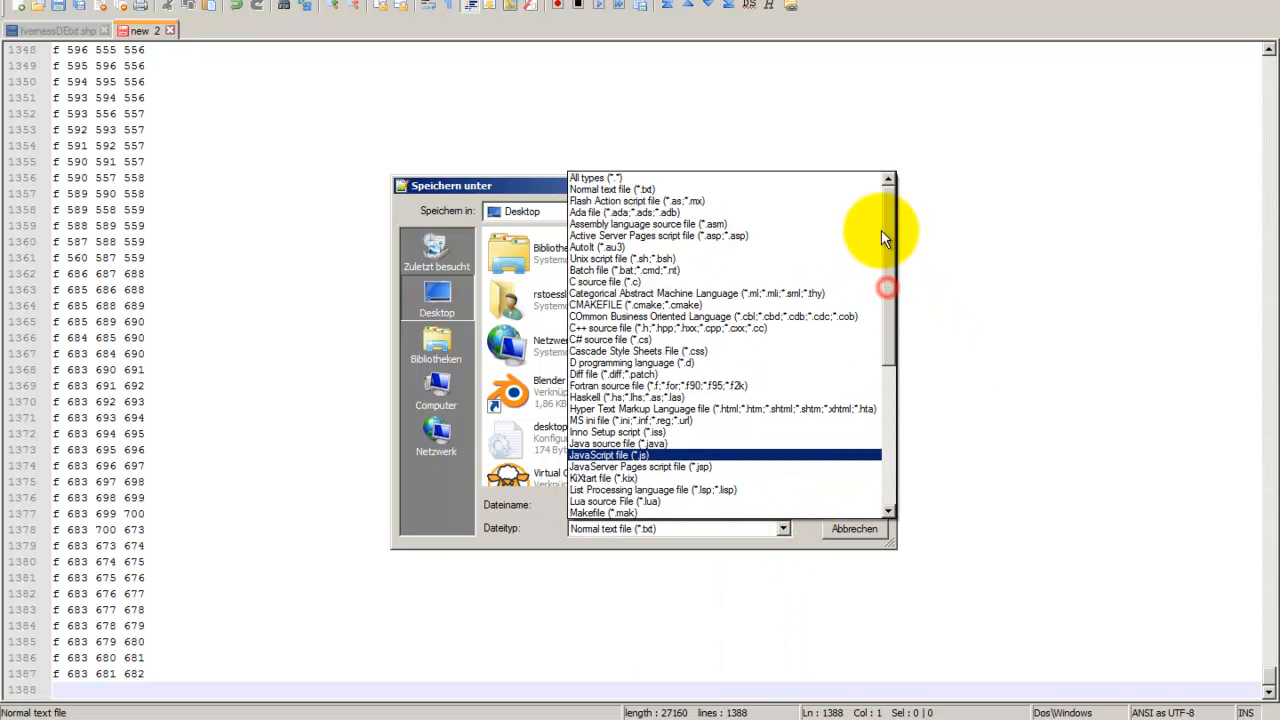
click(675, 180)
click(709, 511)
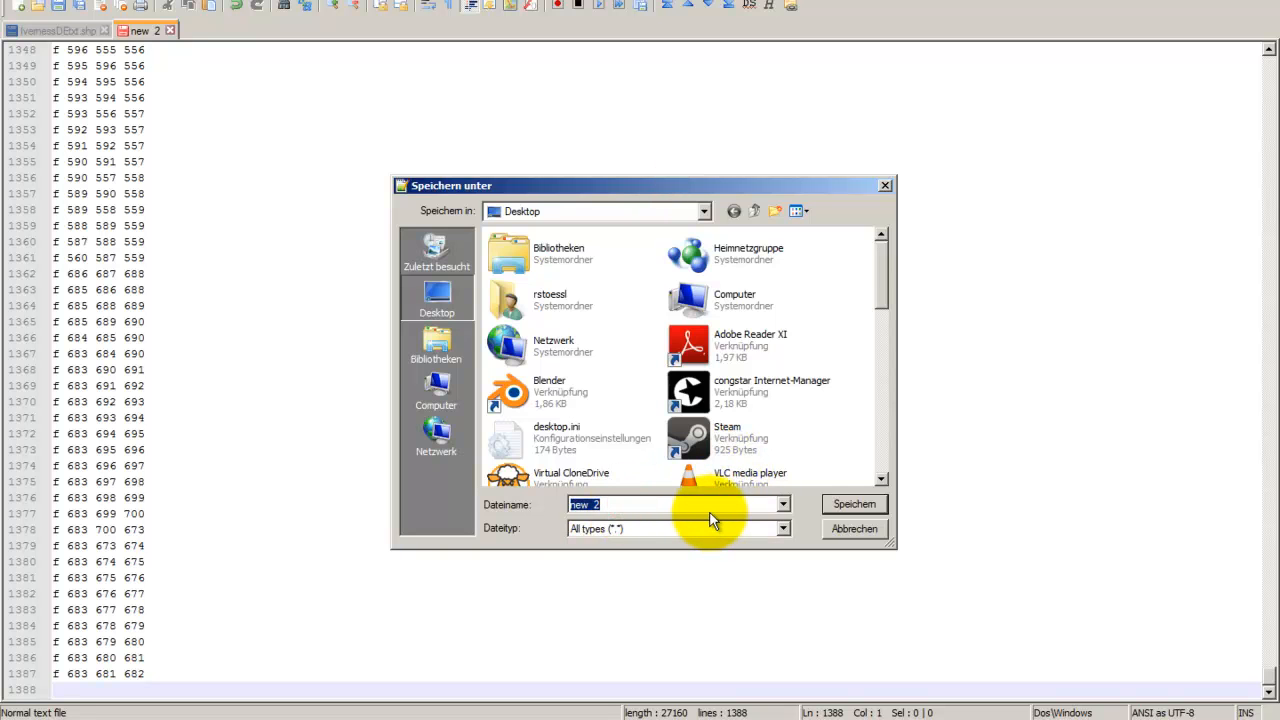
text(iver)
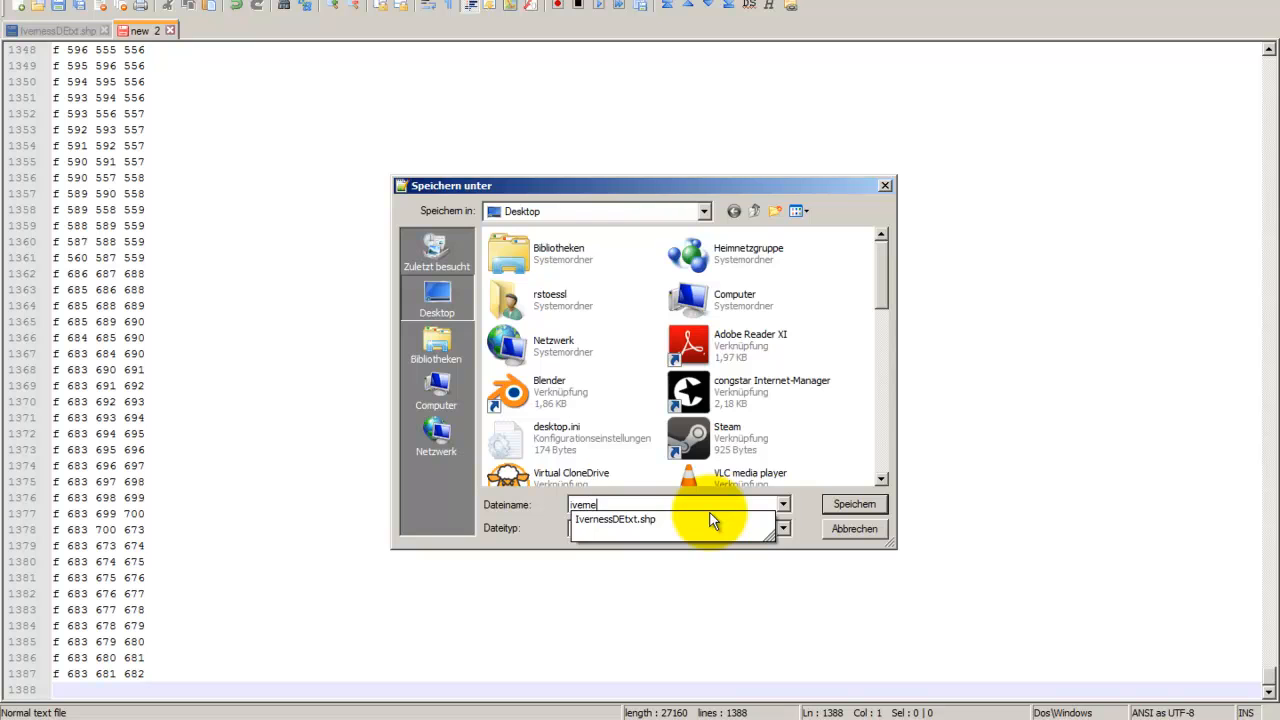
text(ness_import.obj)
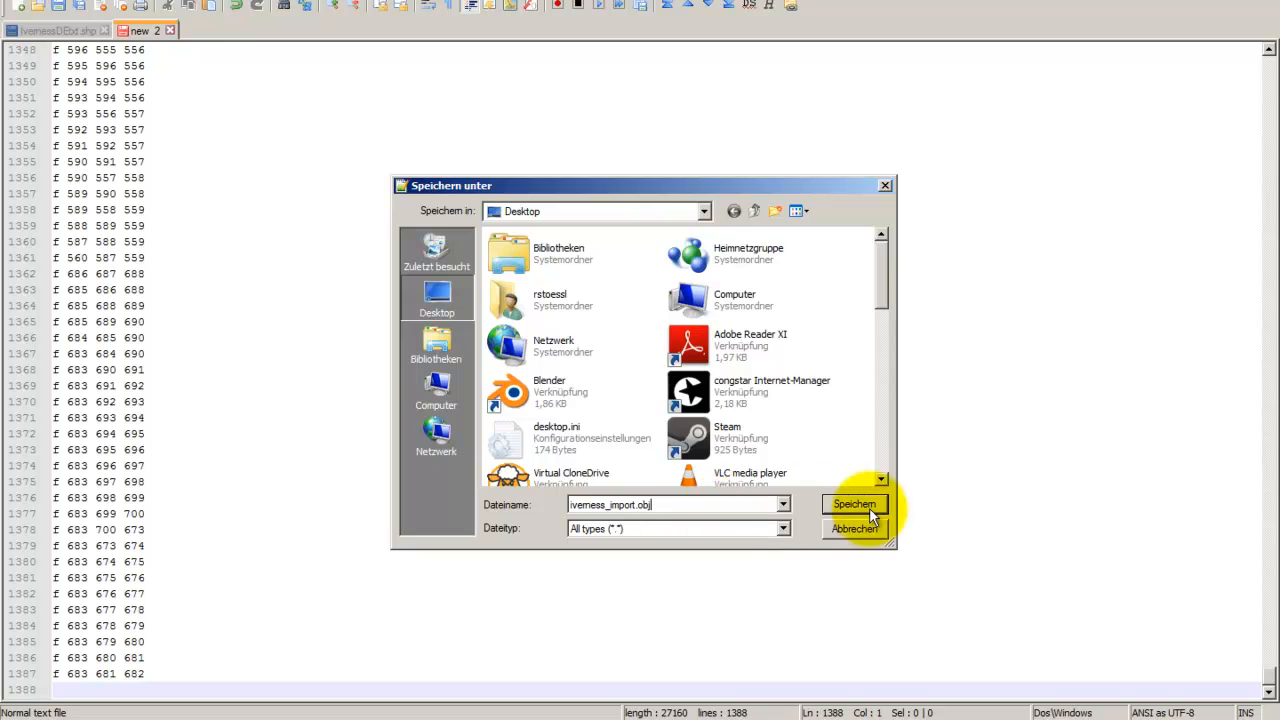
click(855, 505)
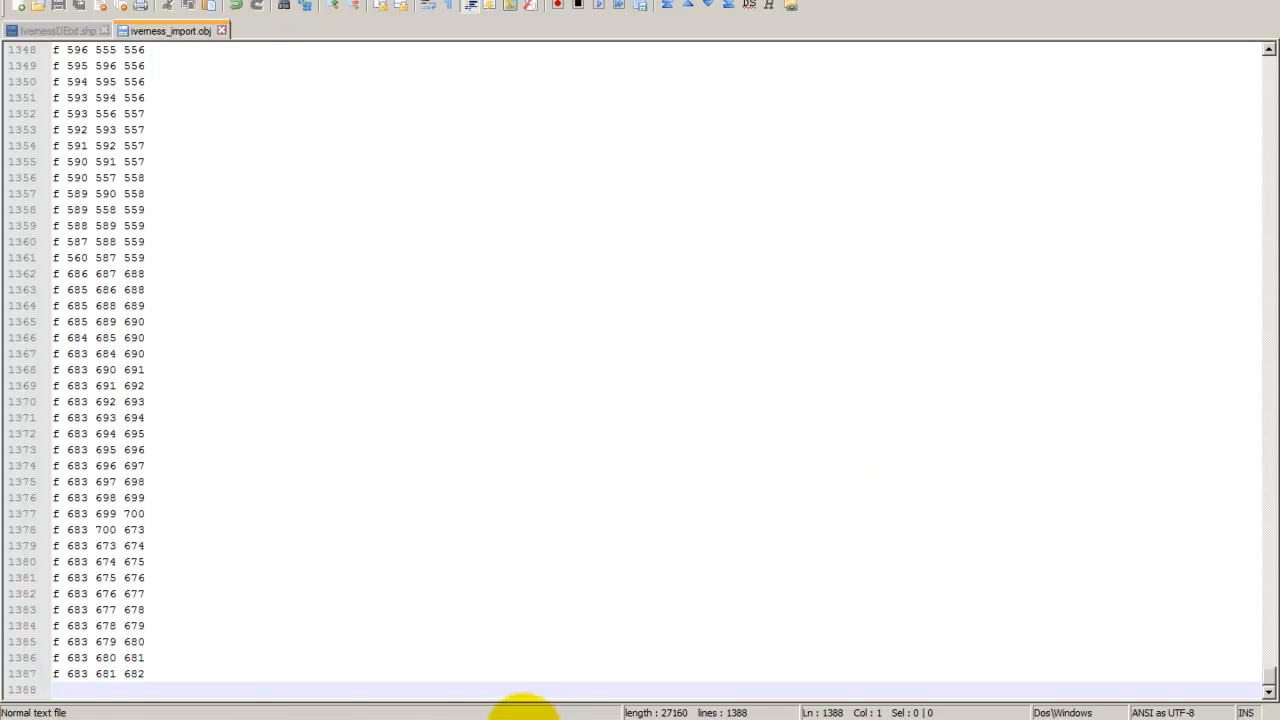
Start Blender and dismiss its splash screen
click(16, 716)
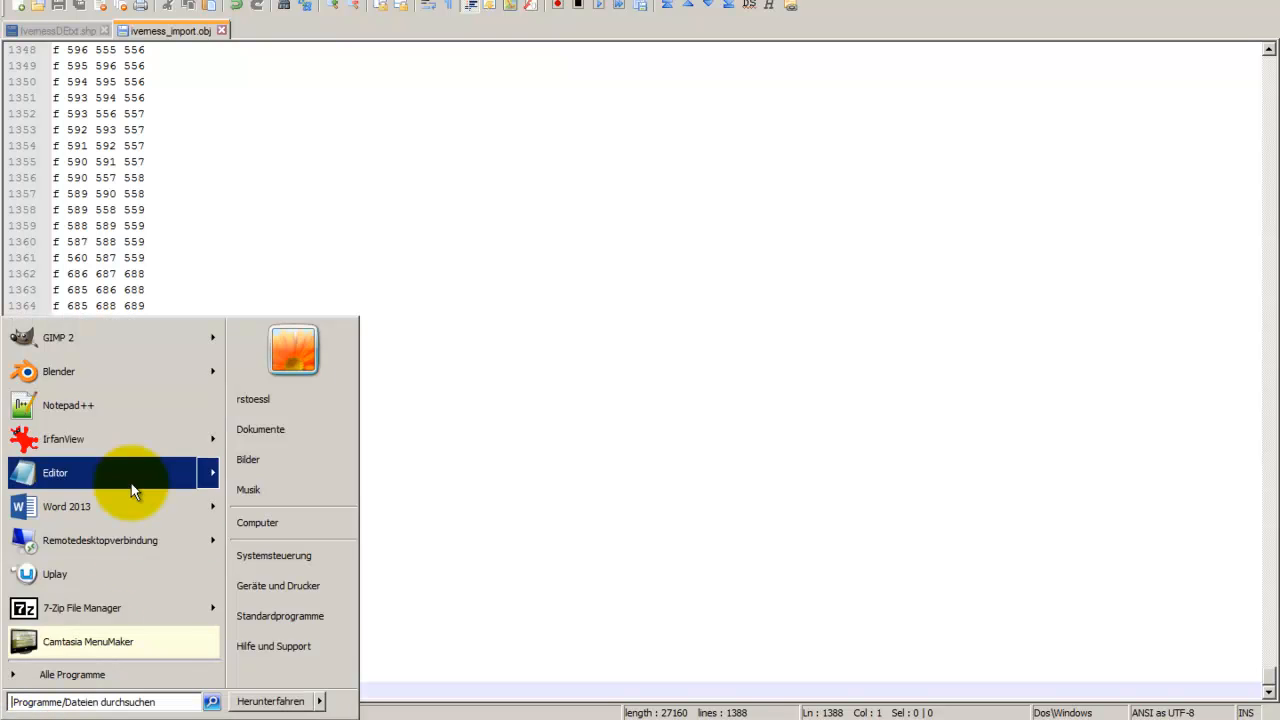
click(64, 372)
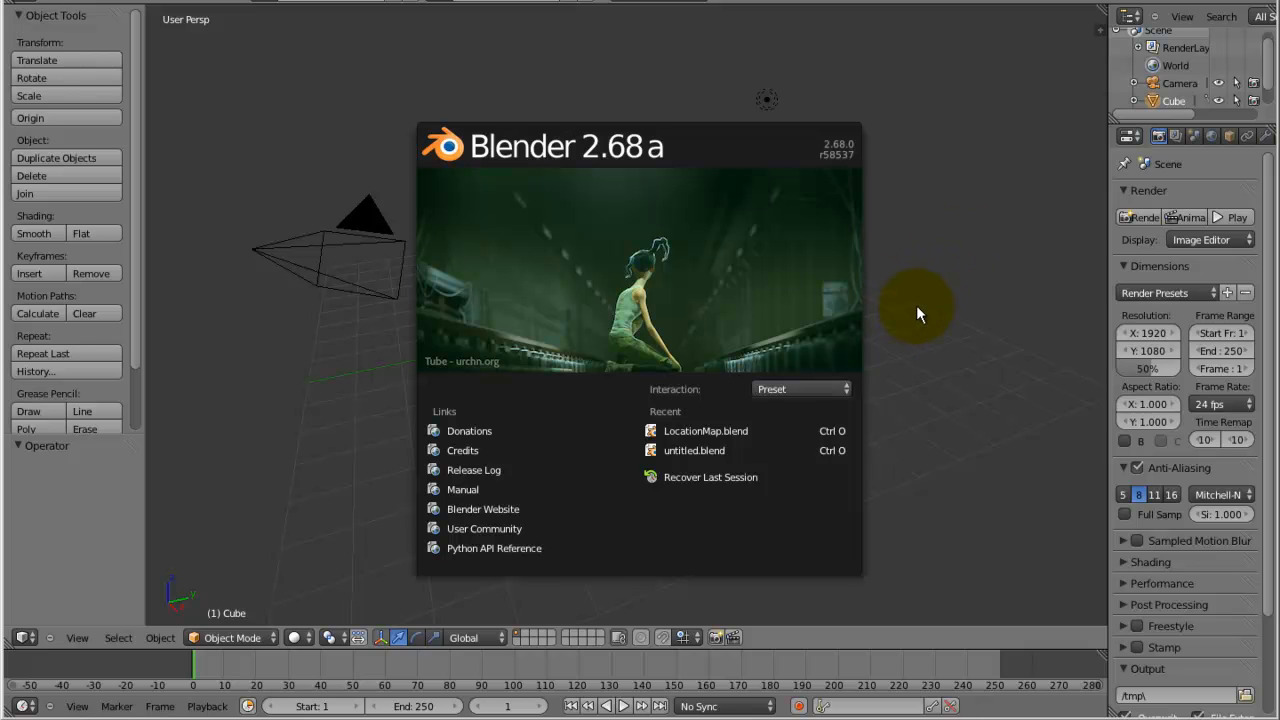
click(916, 305)
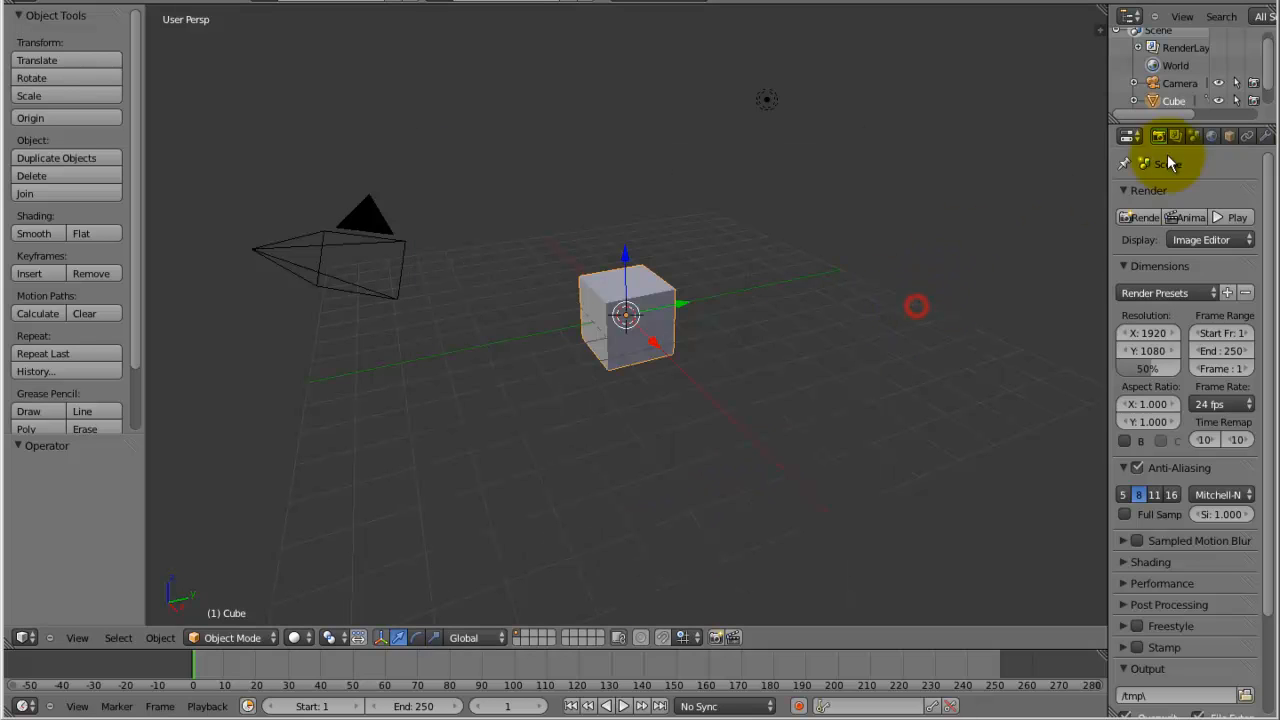
Delete the default cube, lamp and camera from the scene
right_click(1167, 100)
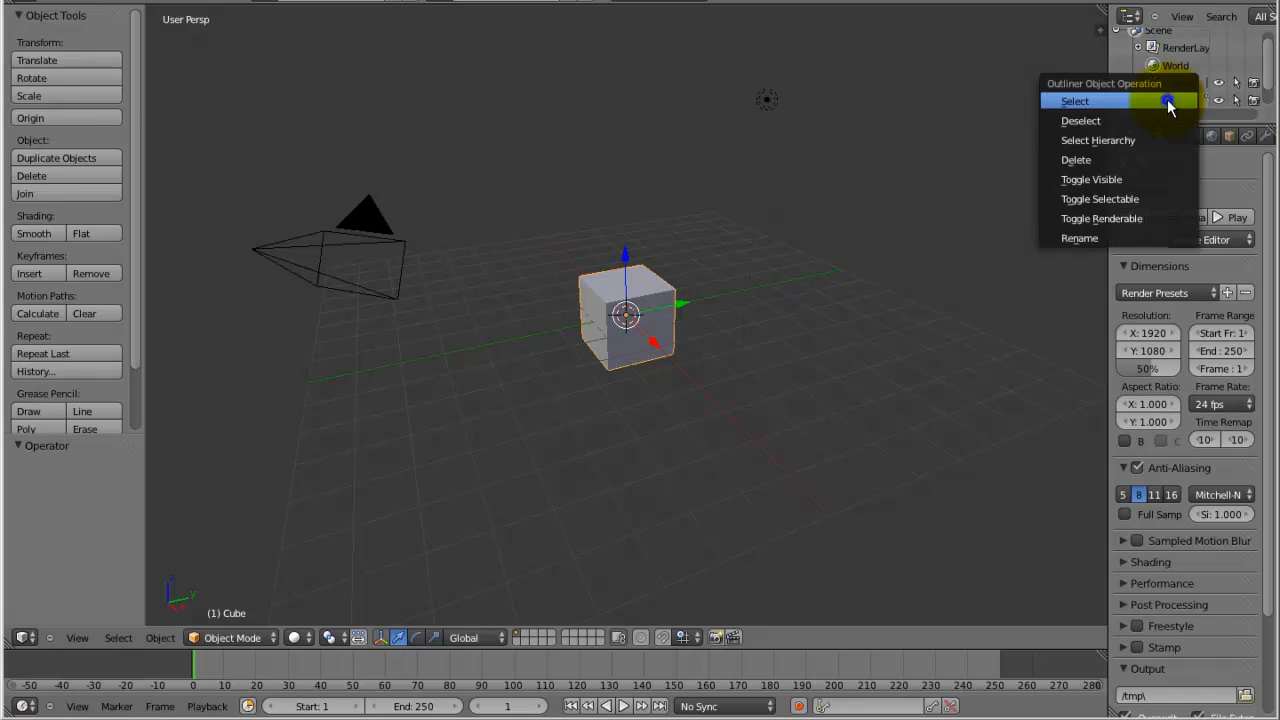
click(1097, 161)
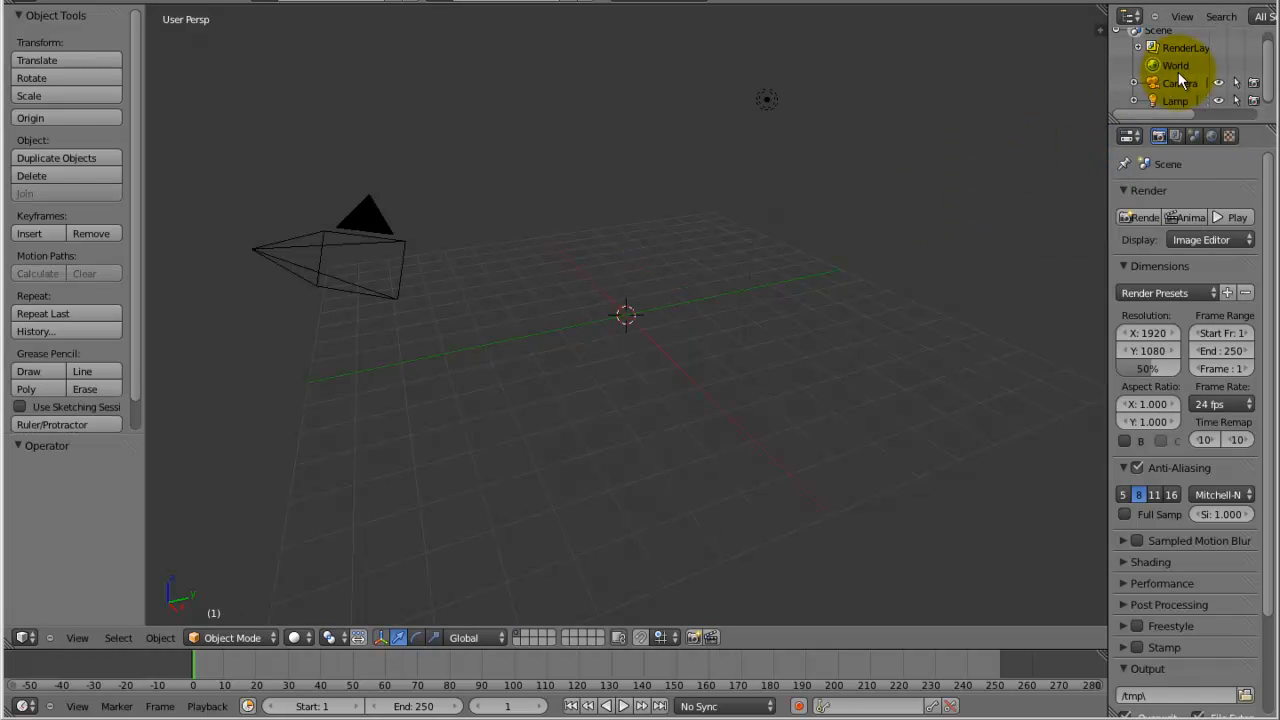
right_click(1173, 99)
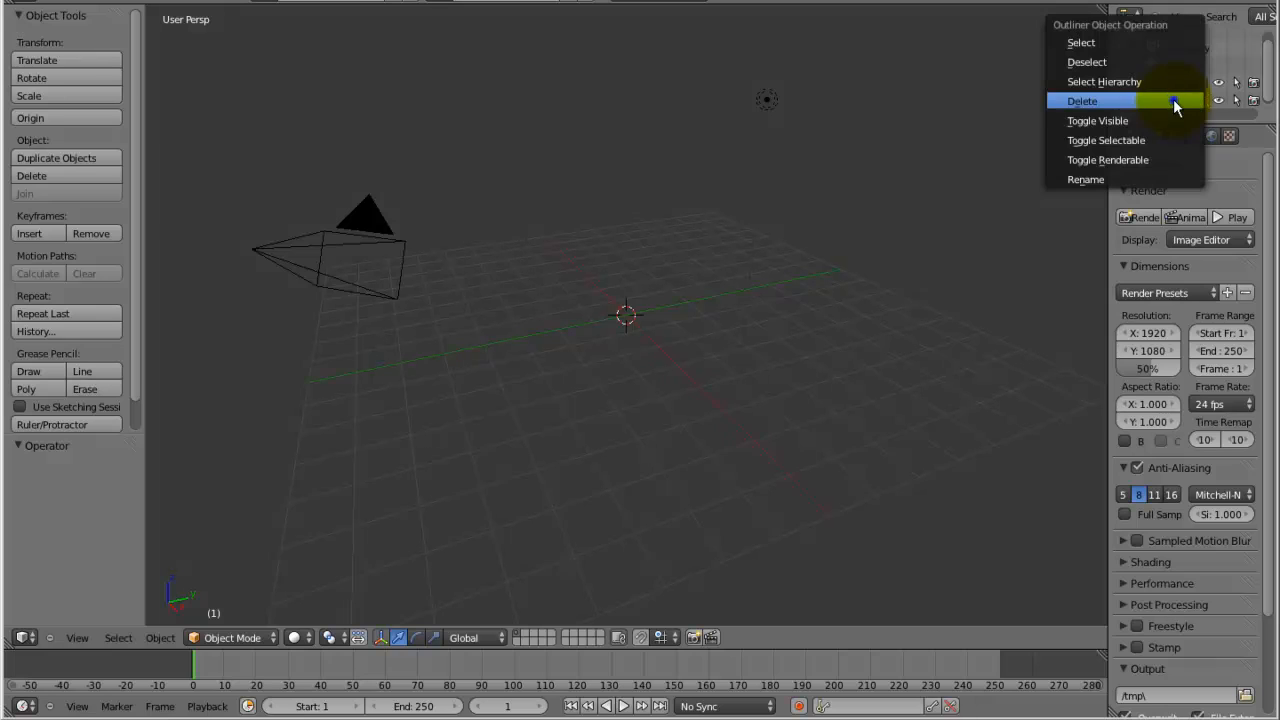
click(1084, 101)
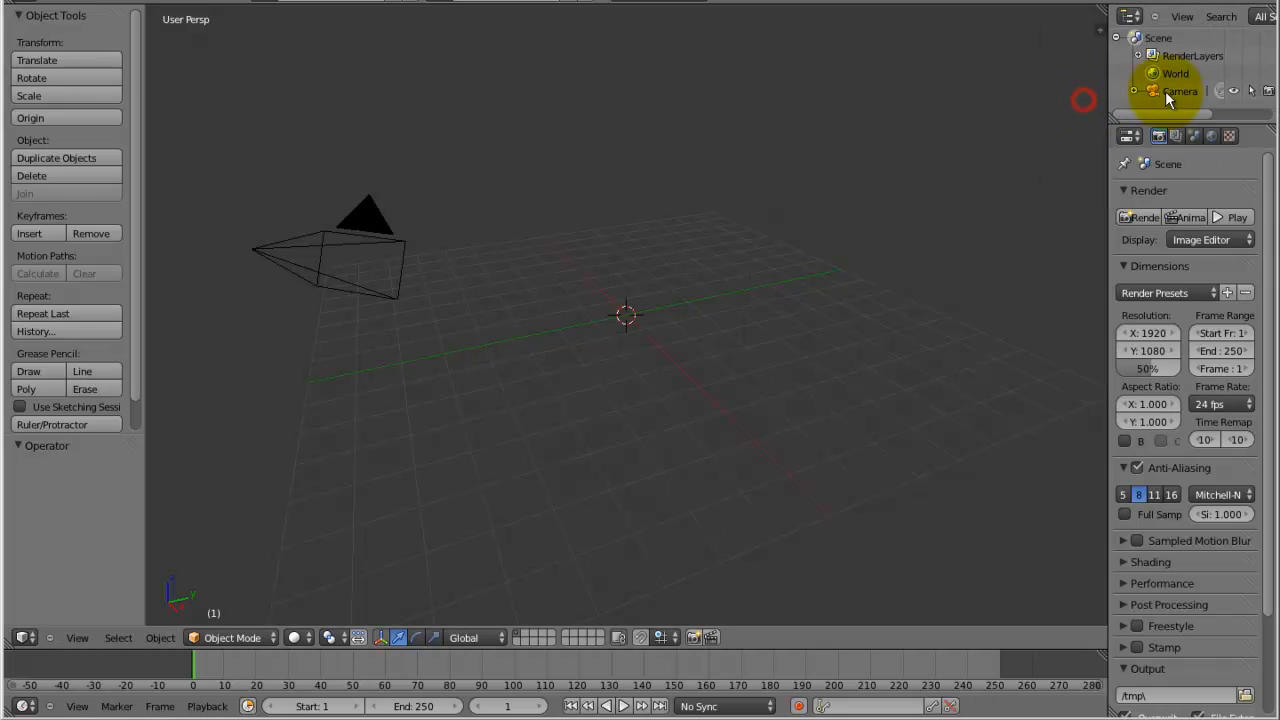
right_click(1171, 91)
click(1113, 101)
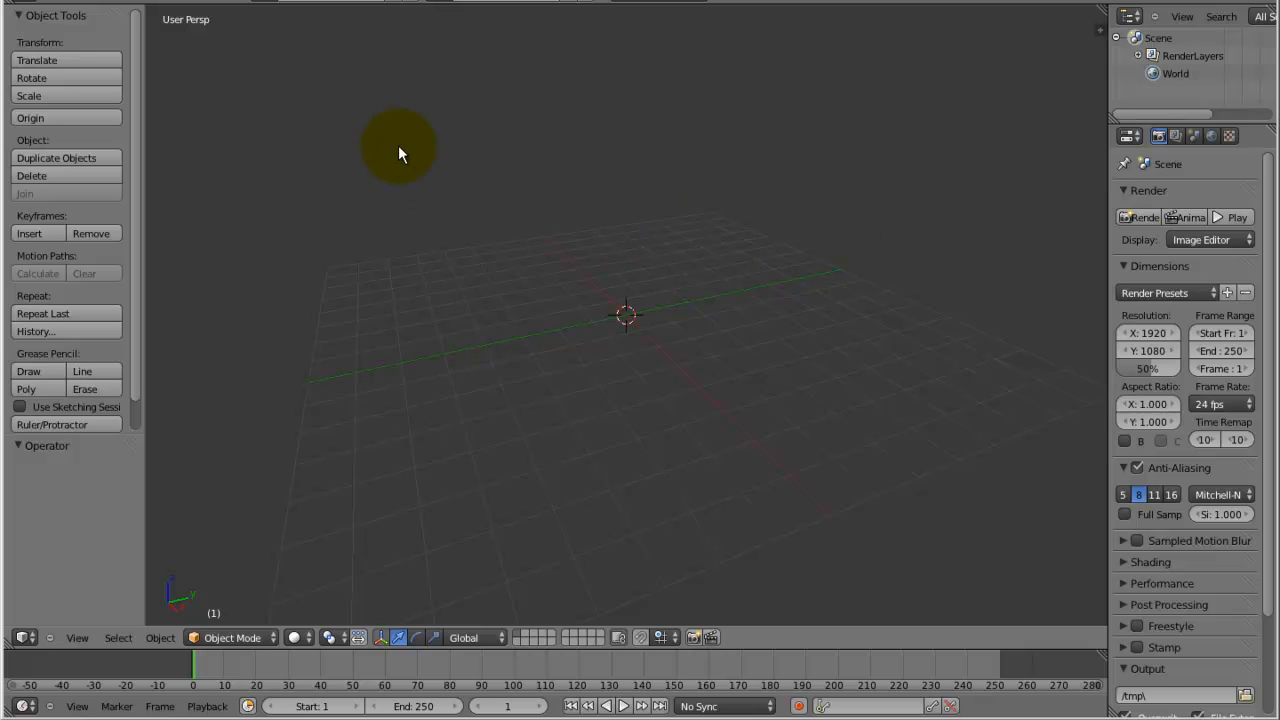
Import the Wavefront file iverness_import.obj from the Desktop with the default import options
click(75, 3)
mouse_move(180, 264)
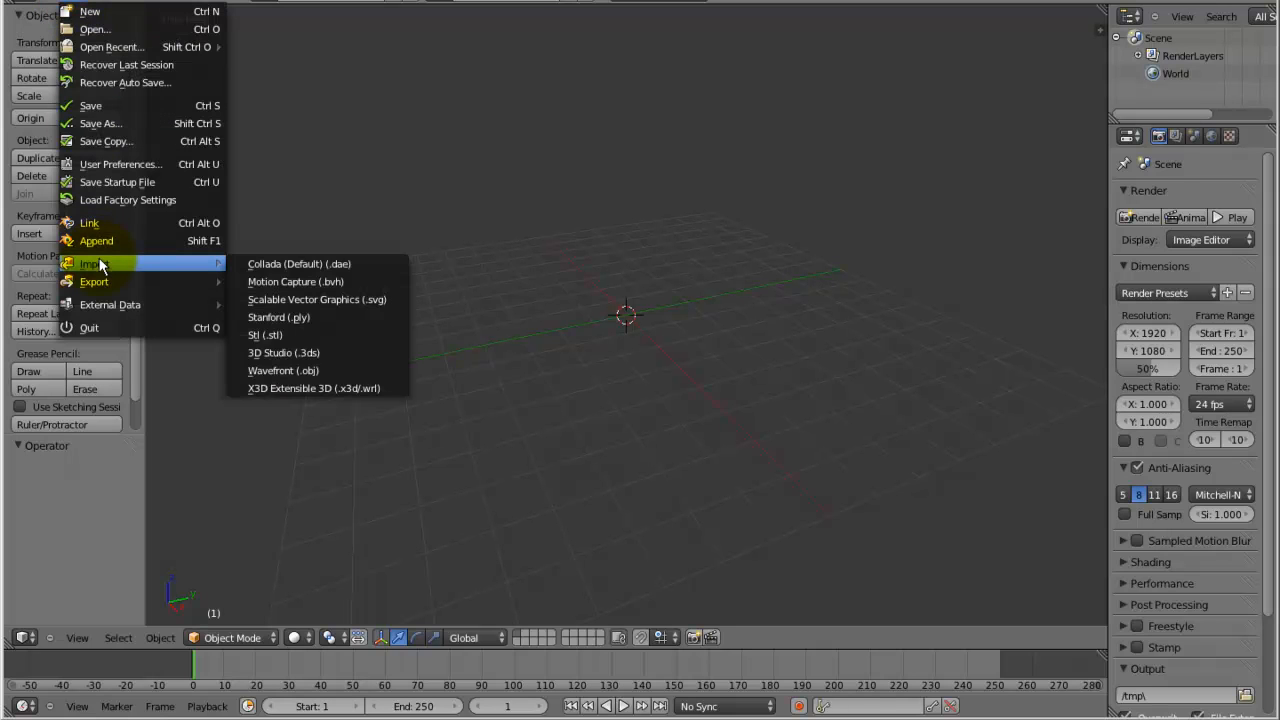
click(291, 372)
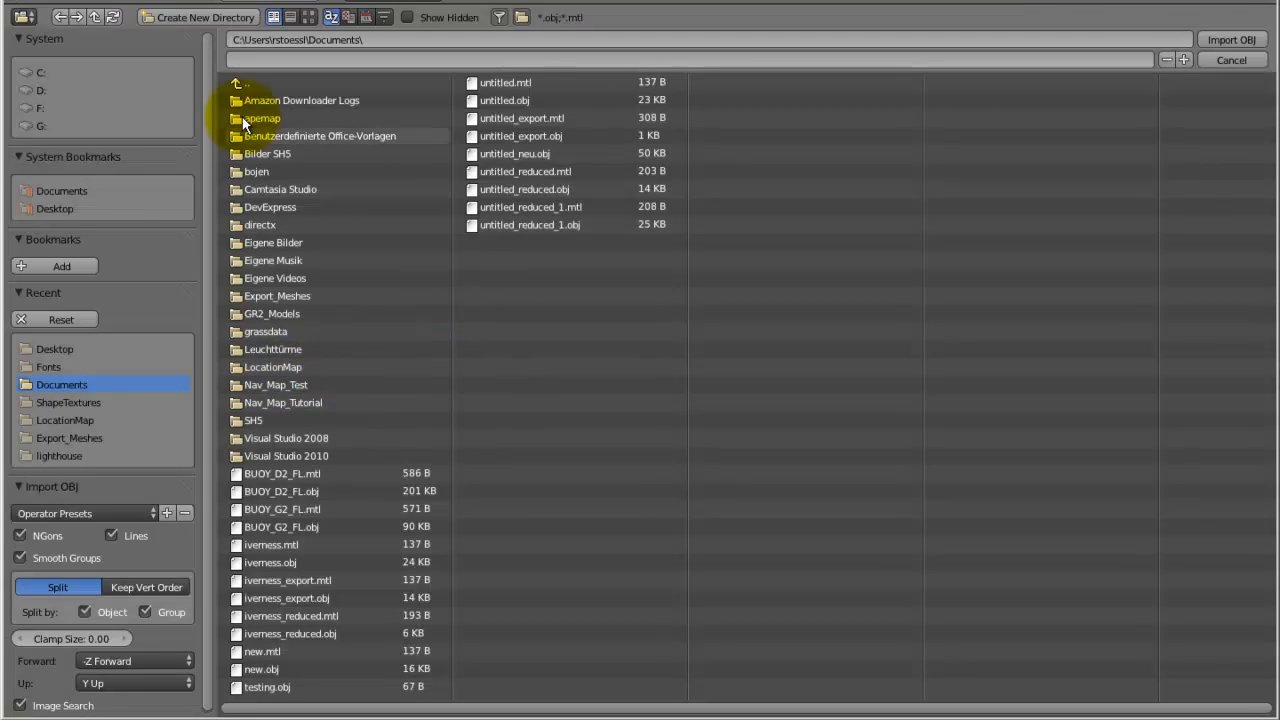
click(57, 208)
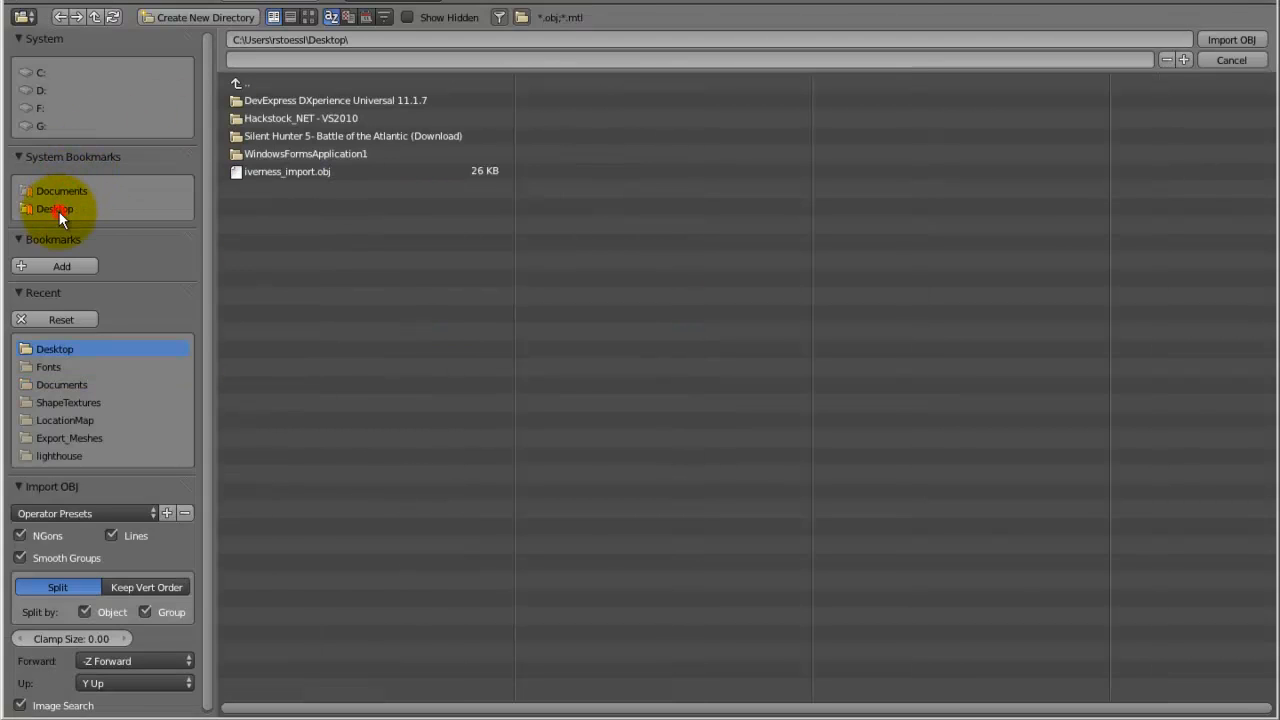
click(273, 172)
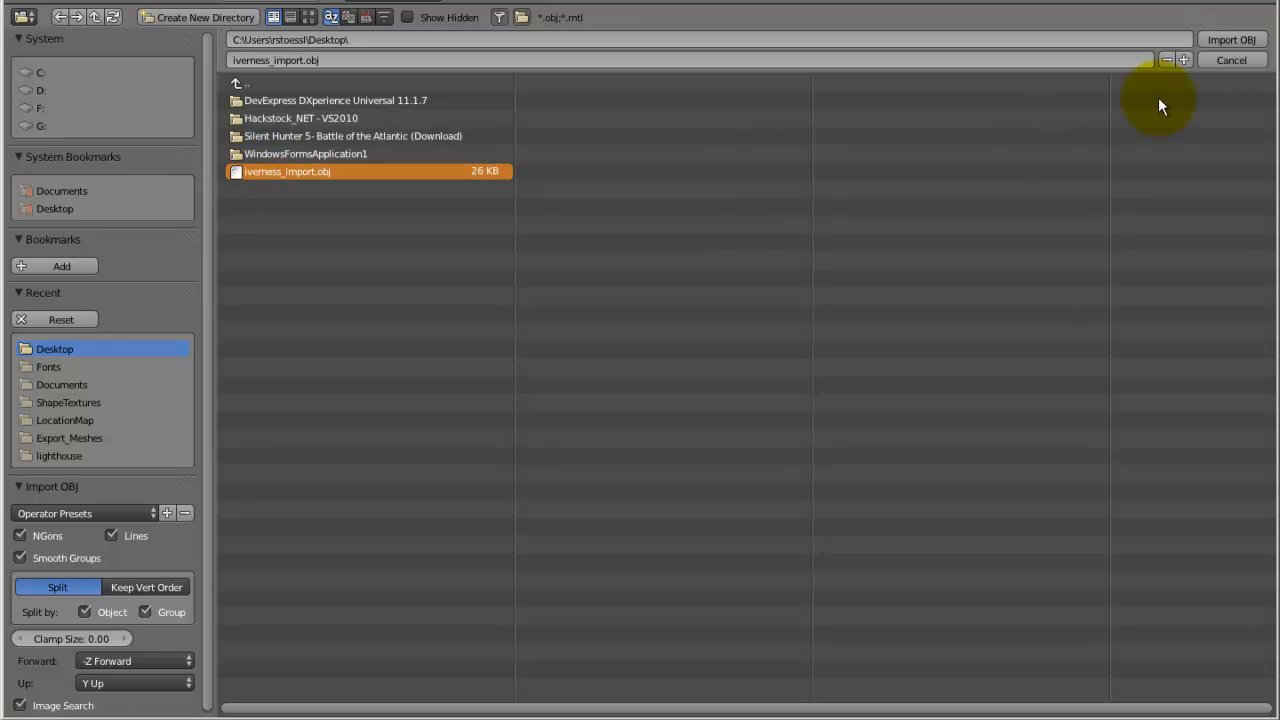
click(1228, 39)
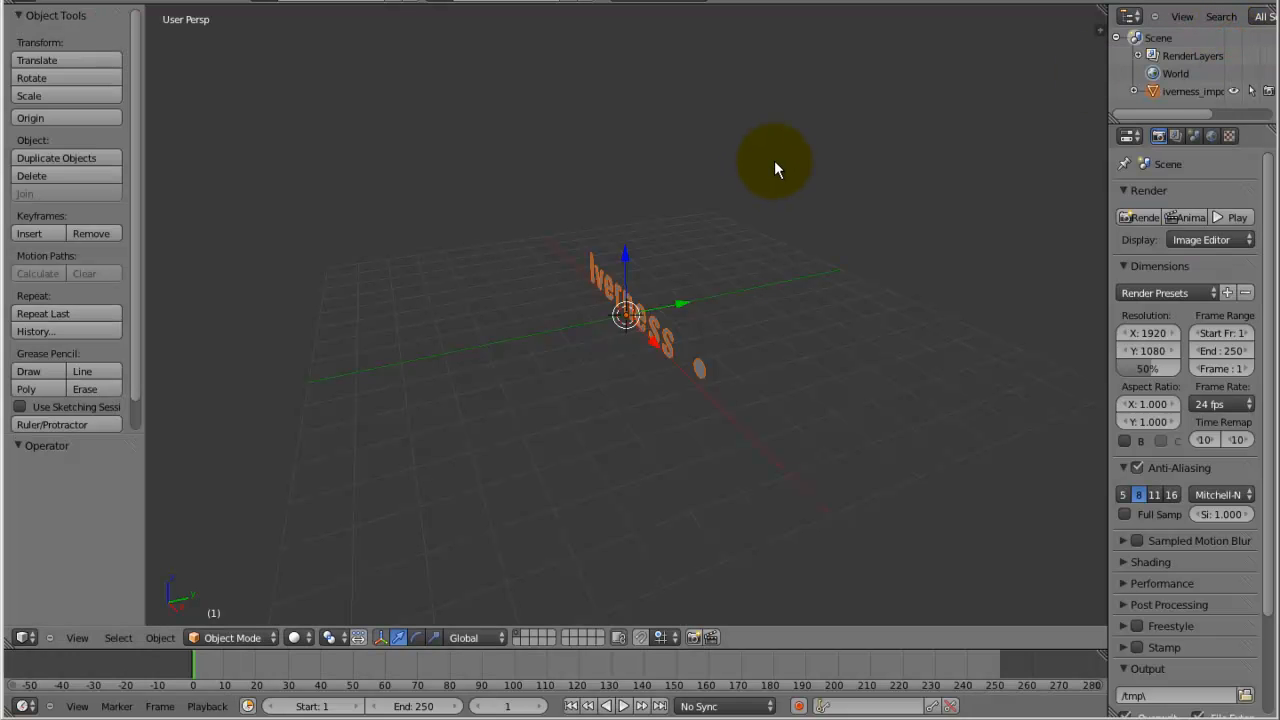
Move the imported Iverness label down by about 0.08 along the global Z axis
key(g)
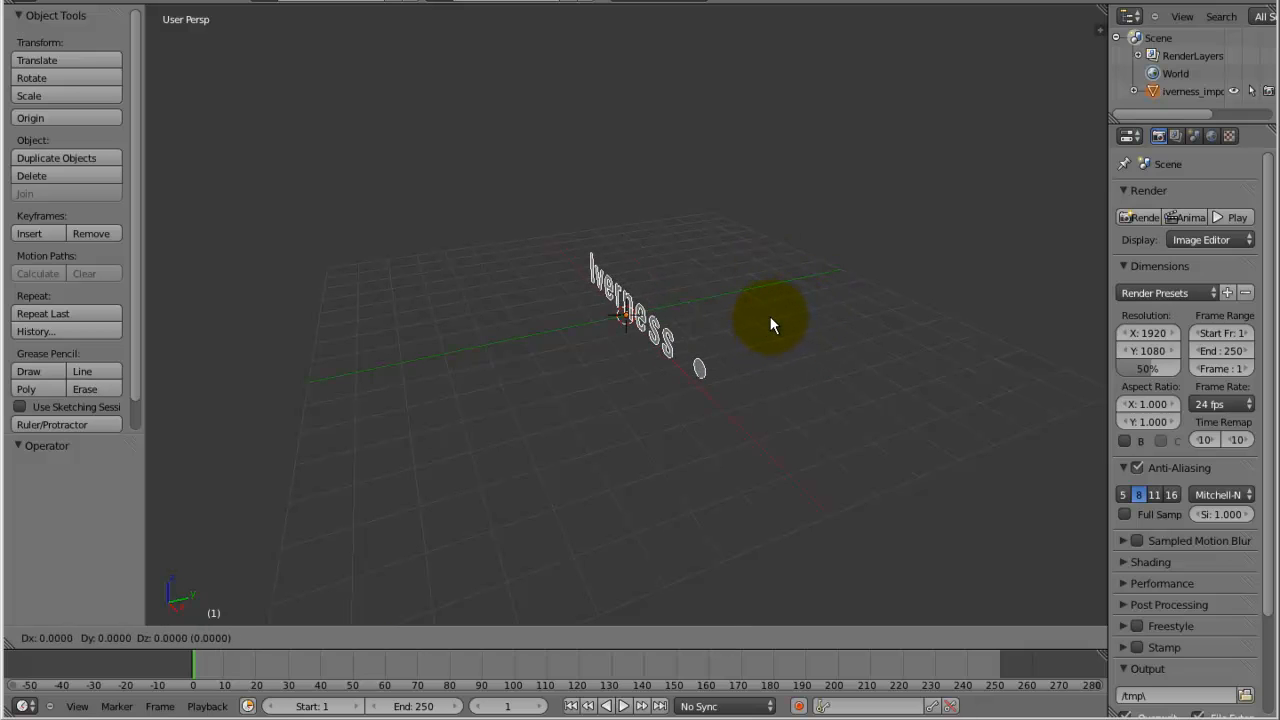
key(z)
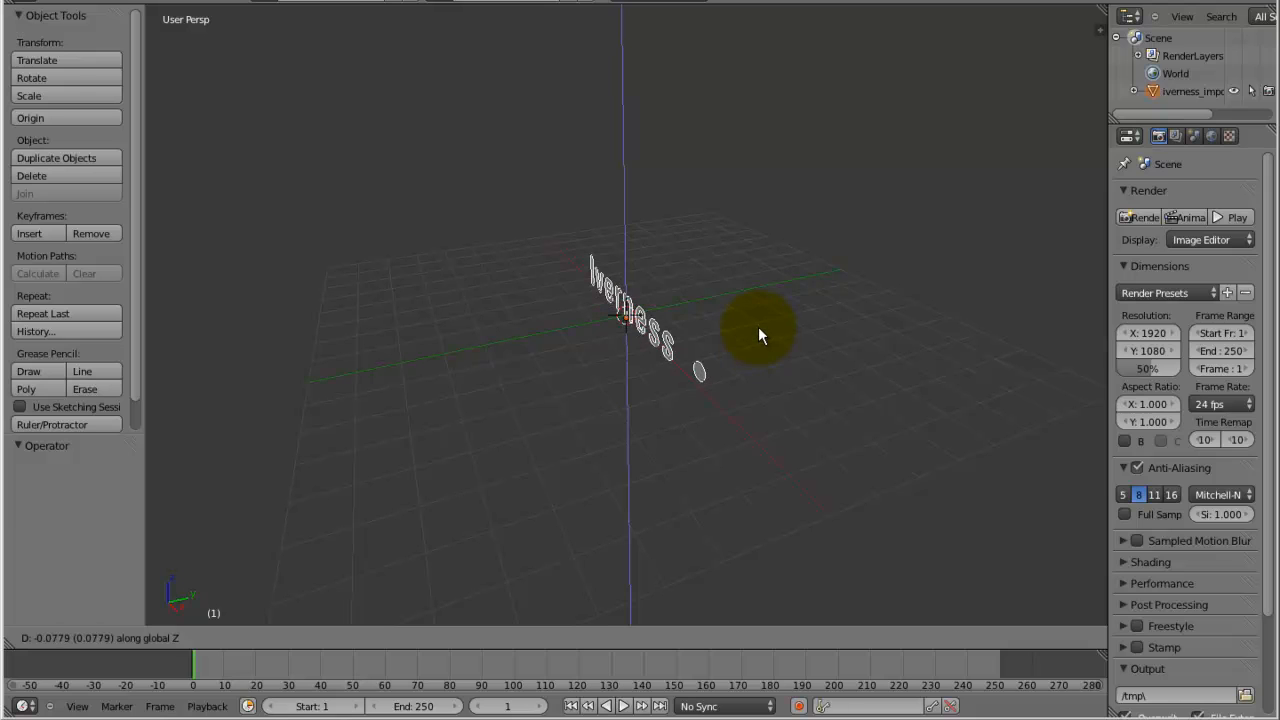
click(759, 326)
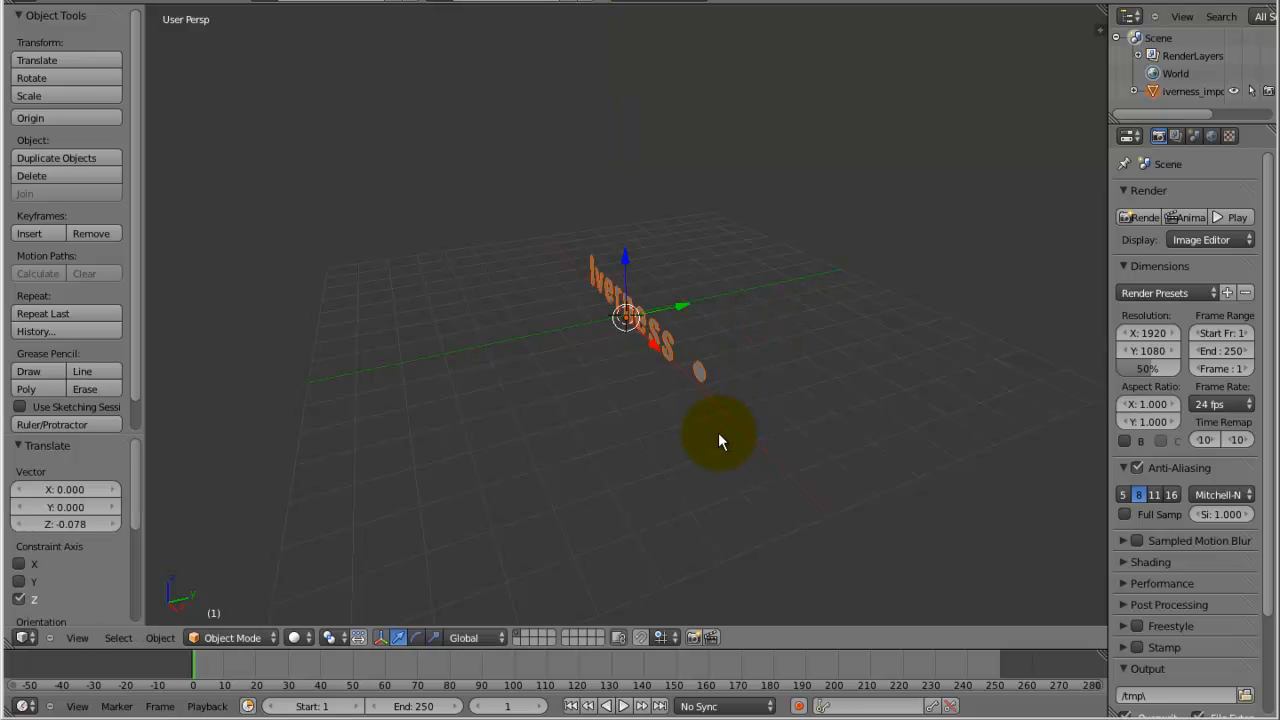
Set the front view and raise the Iverness label along the global Z axis by about 0.105, plus a further 0.021
middle_drag(717, 432, 856, 411)
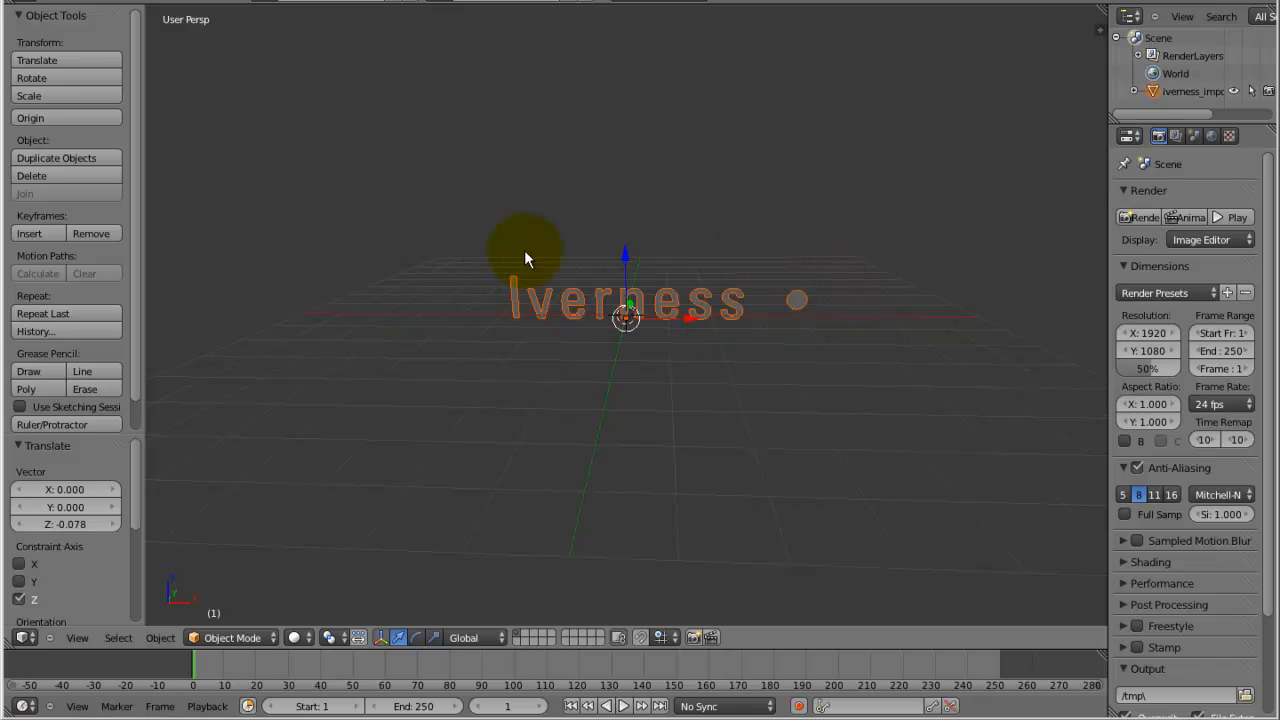
click(78, 638)
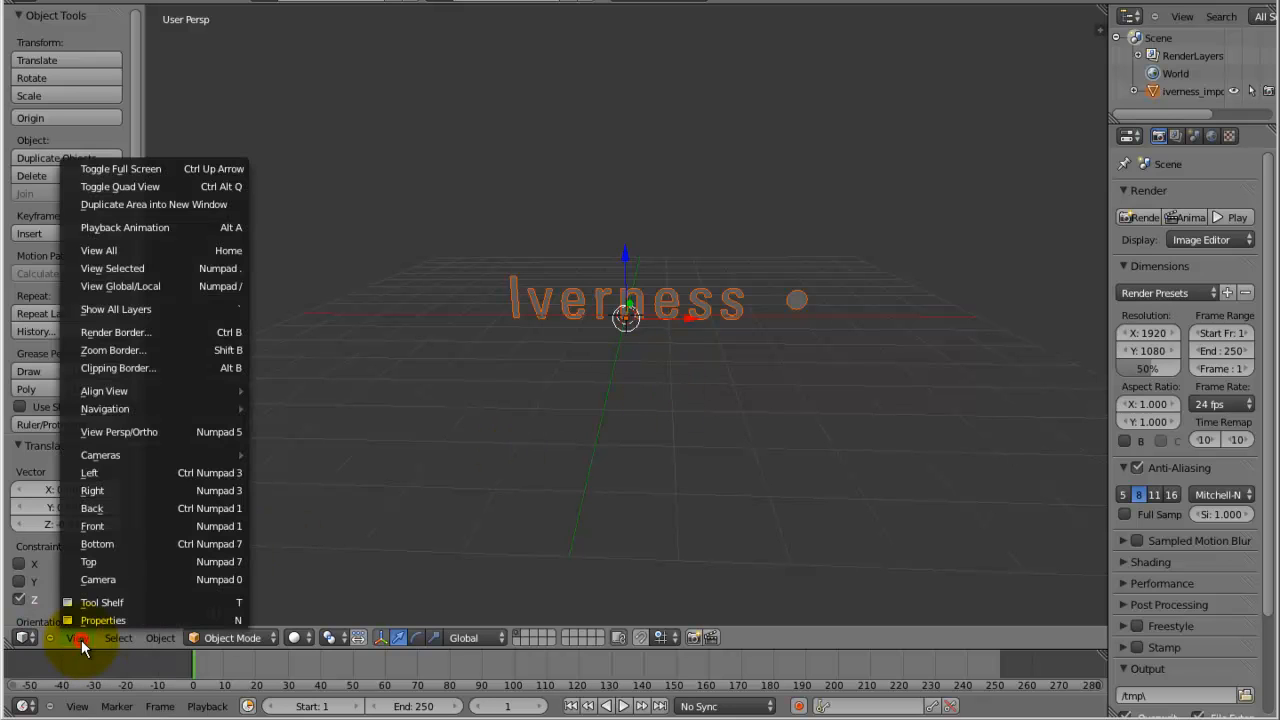
click(112, 525)
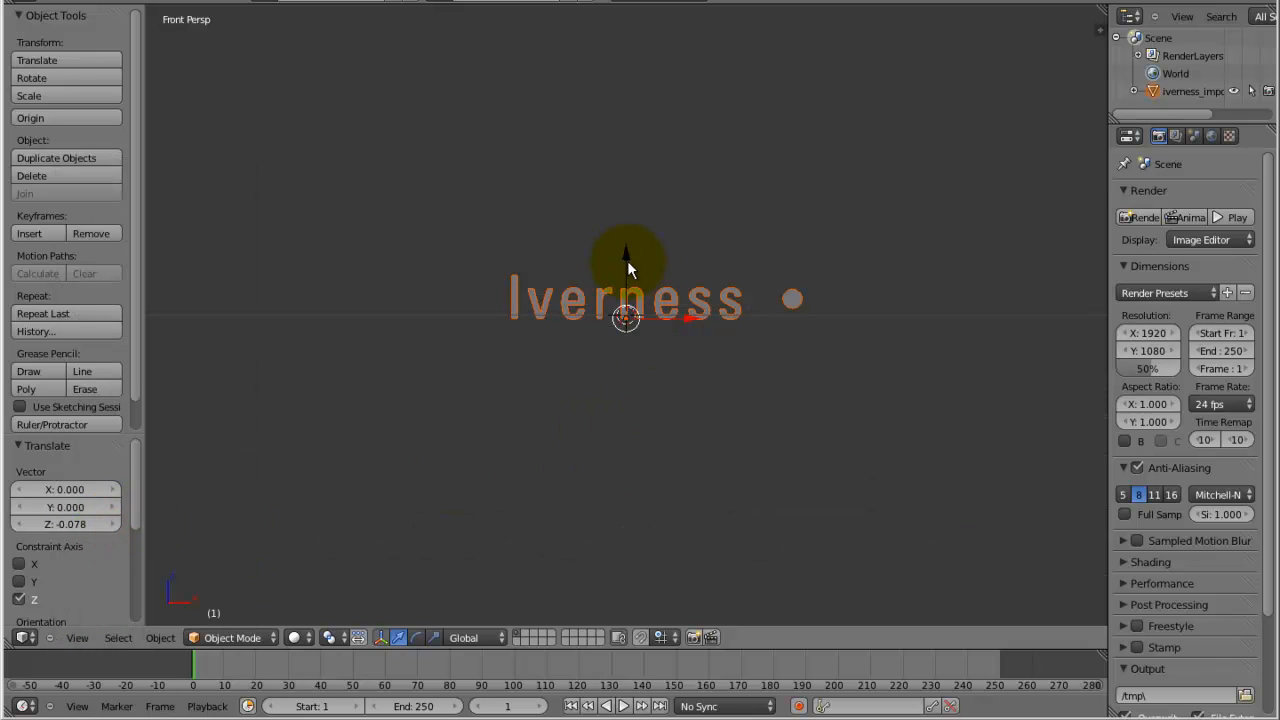
key(g)
key(z)
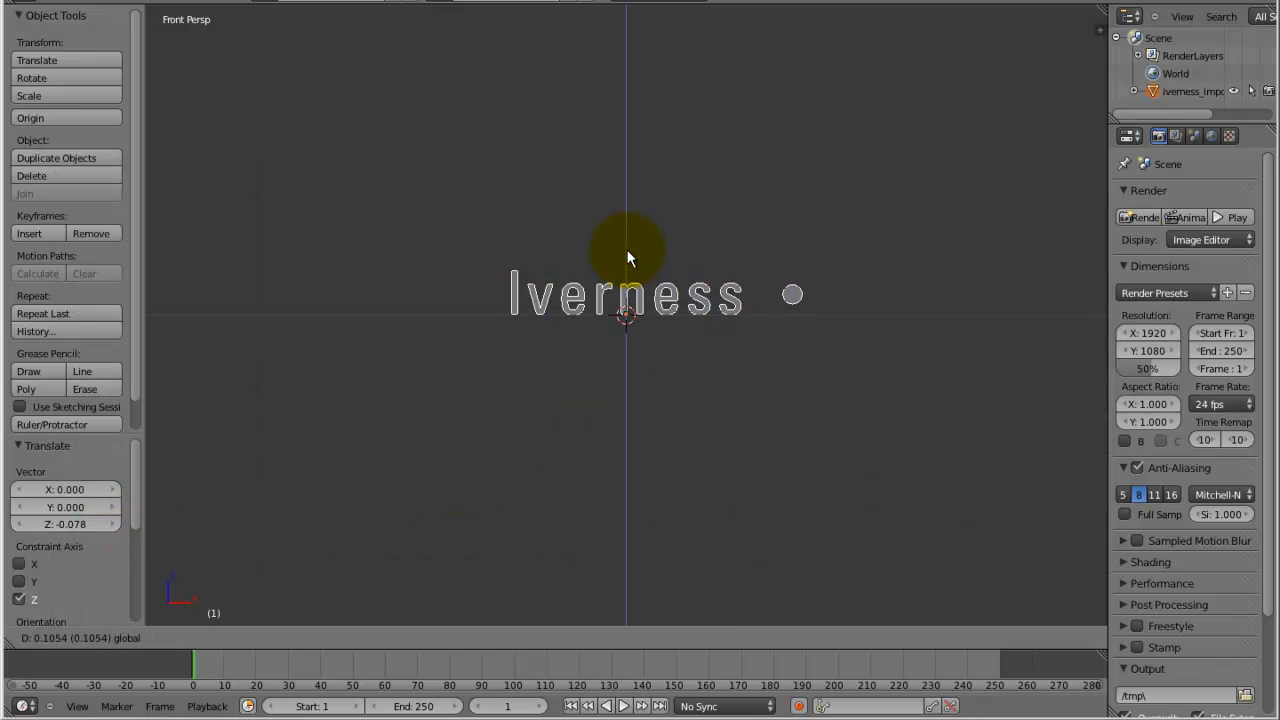
click(628, 258)
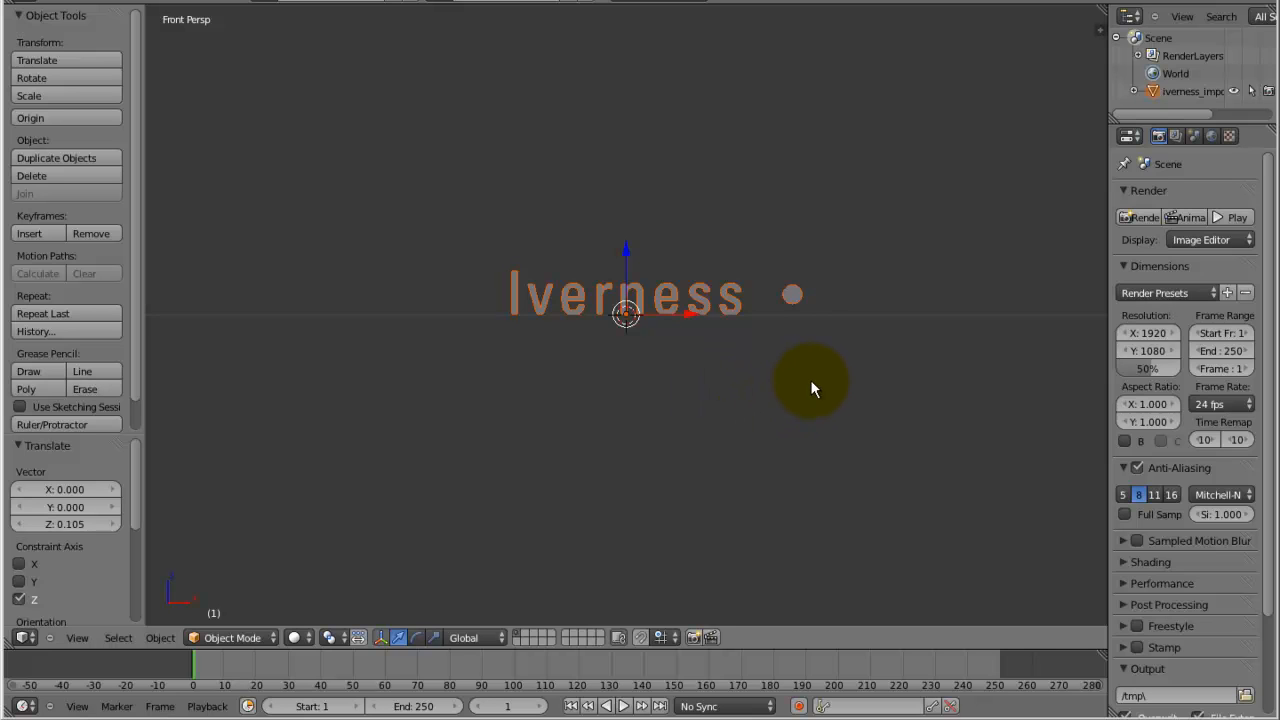
key(g)
key(z)
click(626, 249)
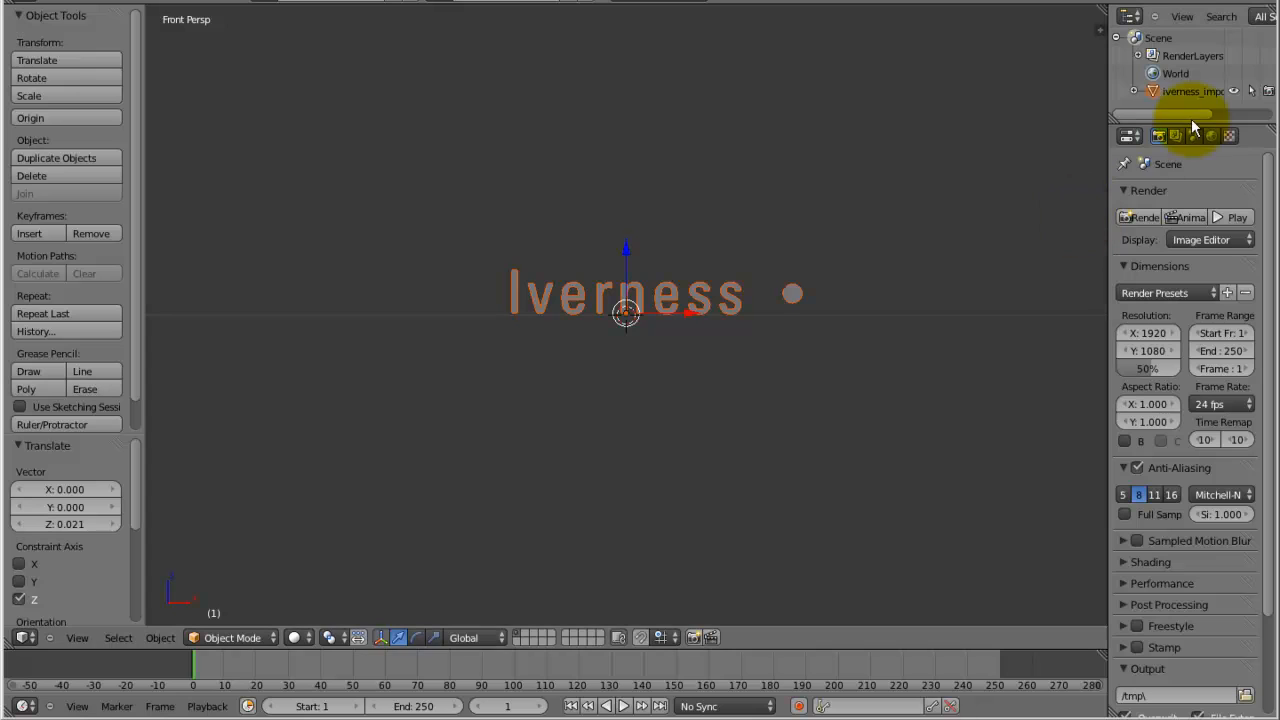
Make the imported Iverness label unselectable and add a new text object at the scene origin
click(1253, 92)
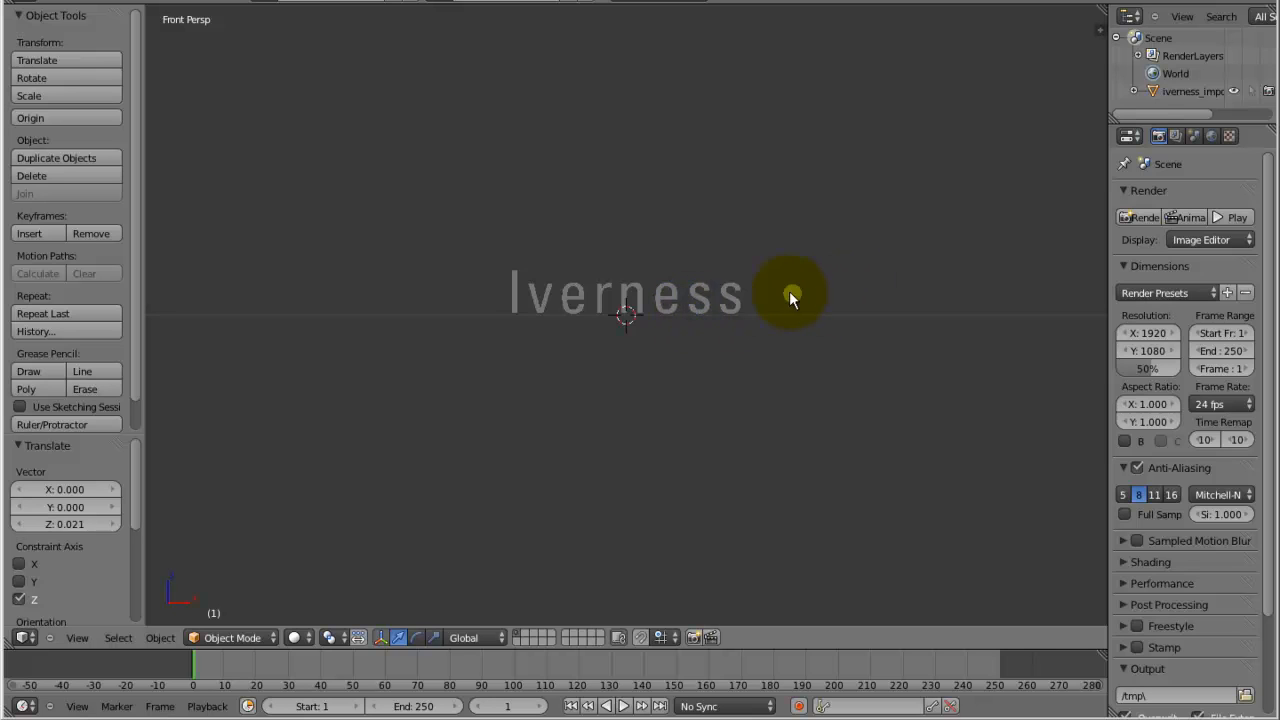
scroll(768, 286, up, 2)
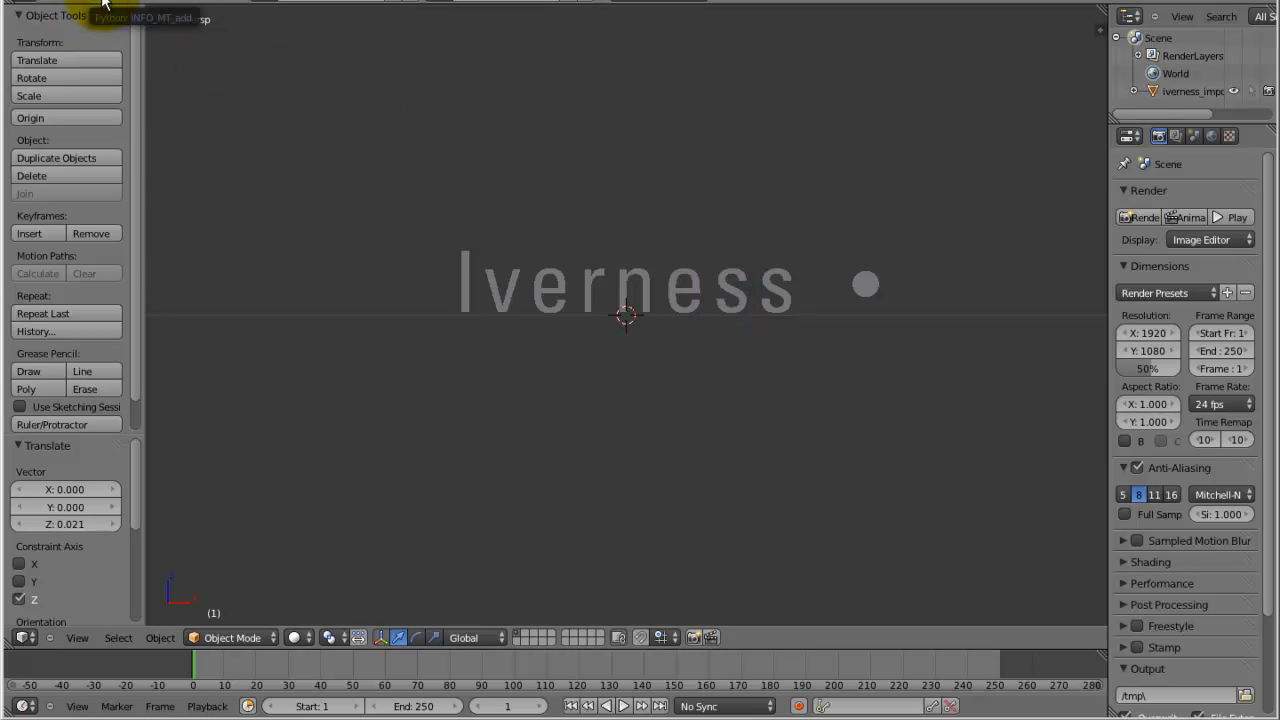
click(104, 4)
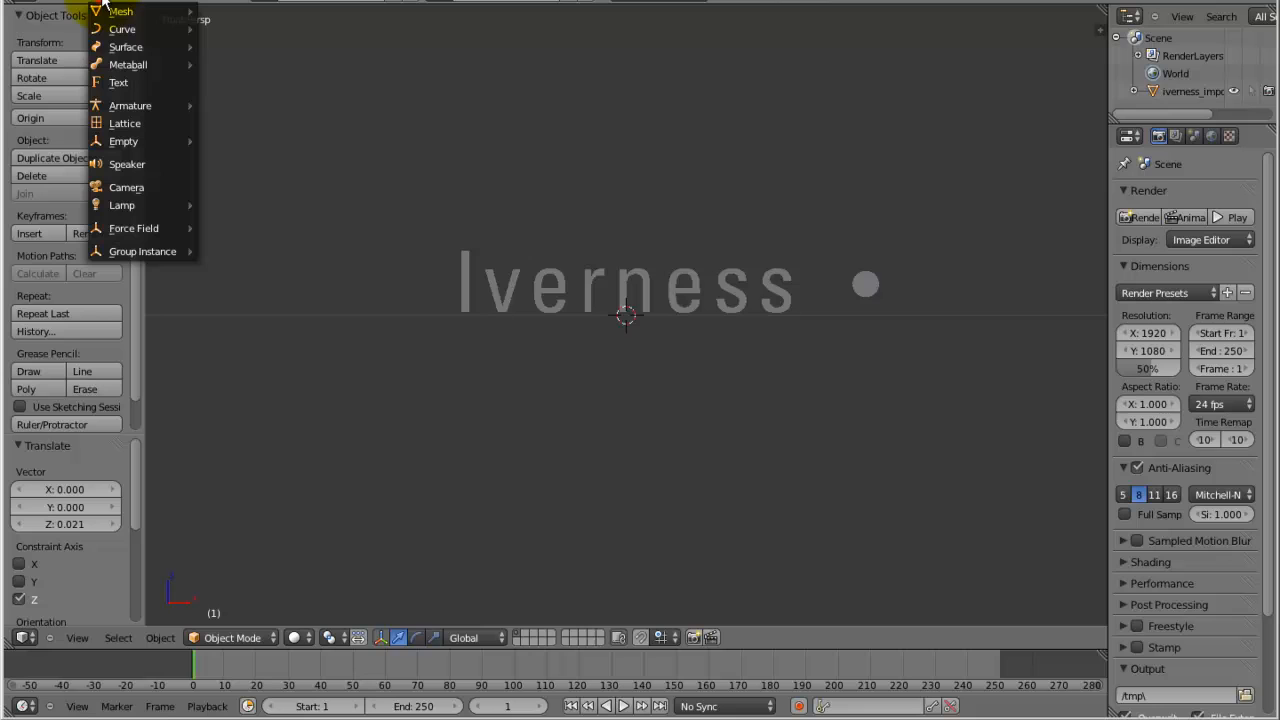
click(126, 82)
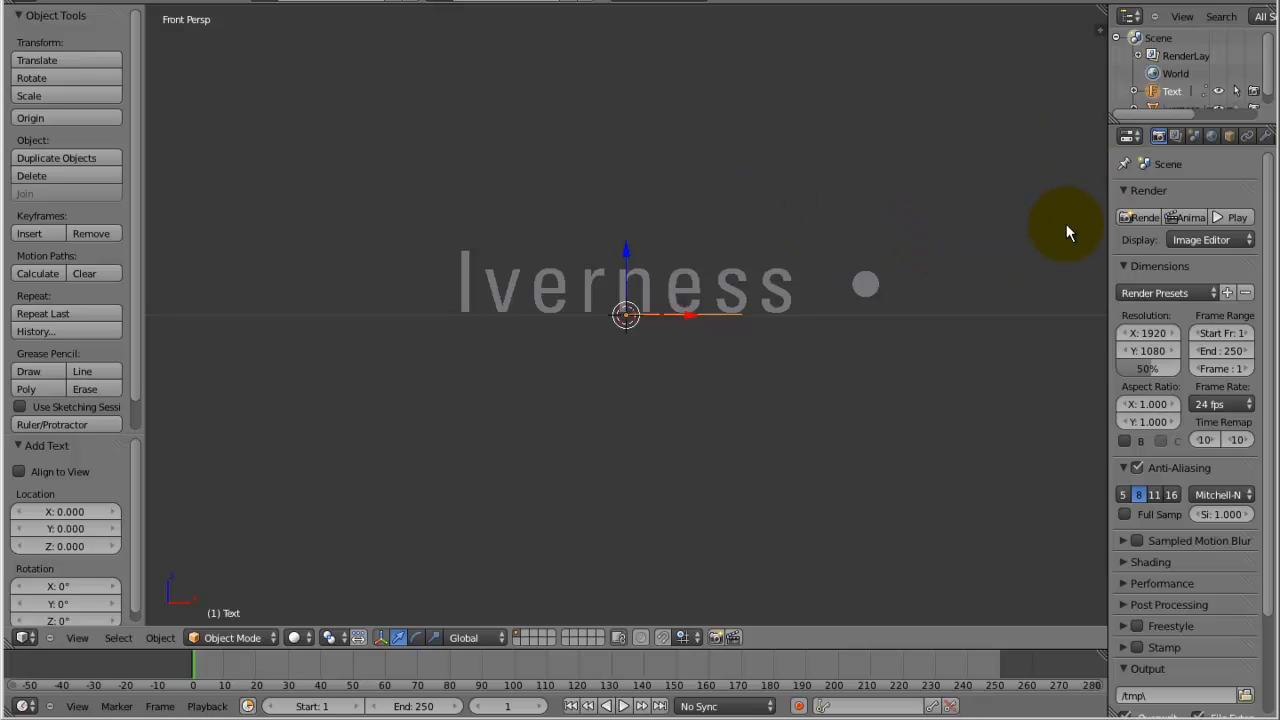
Widen the properties editor and set the new text object's X rotation to 90°
drag(1110, 177, 929, 183)
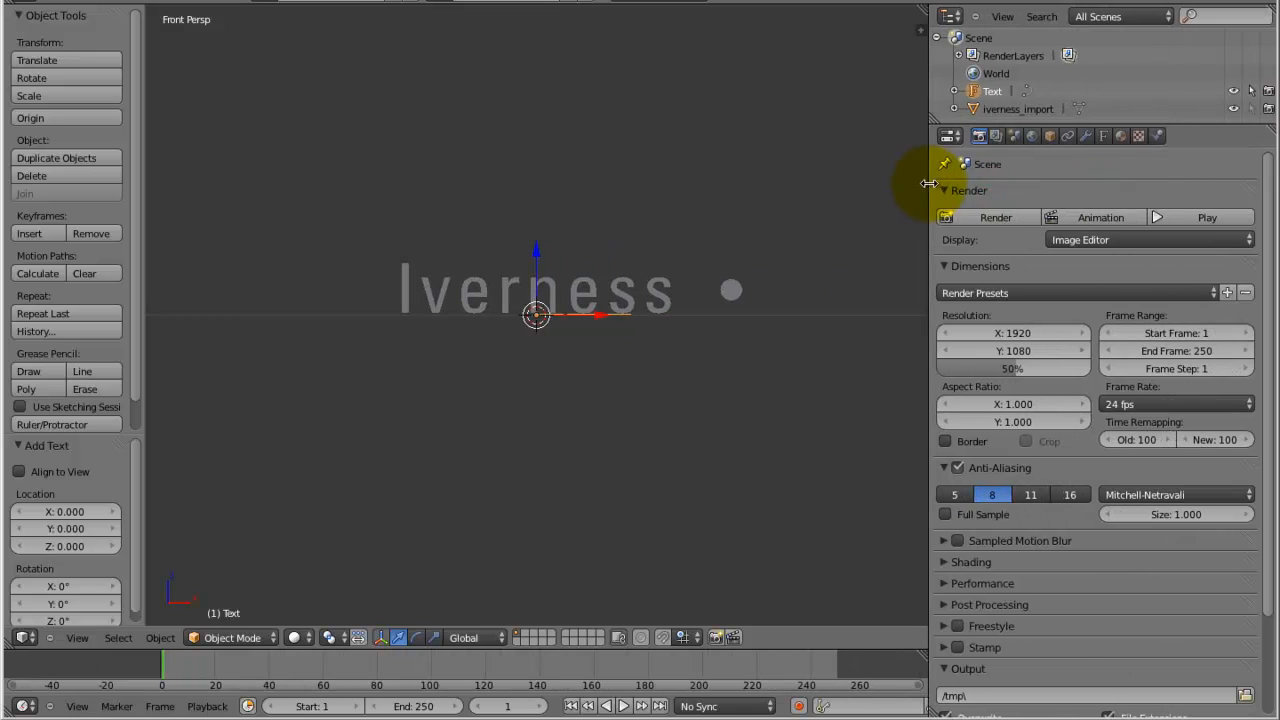
click(1048, 136)
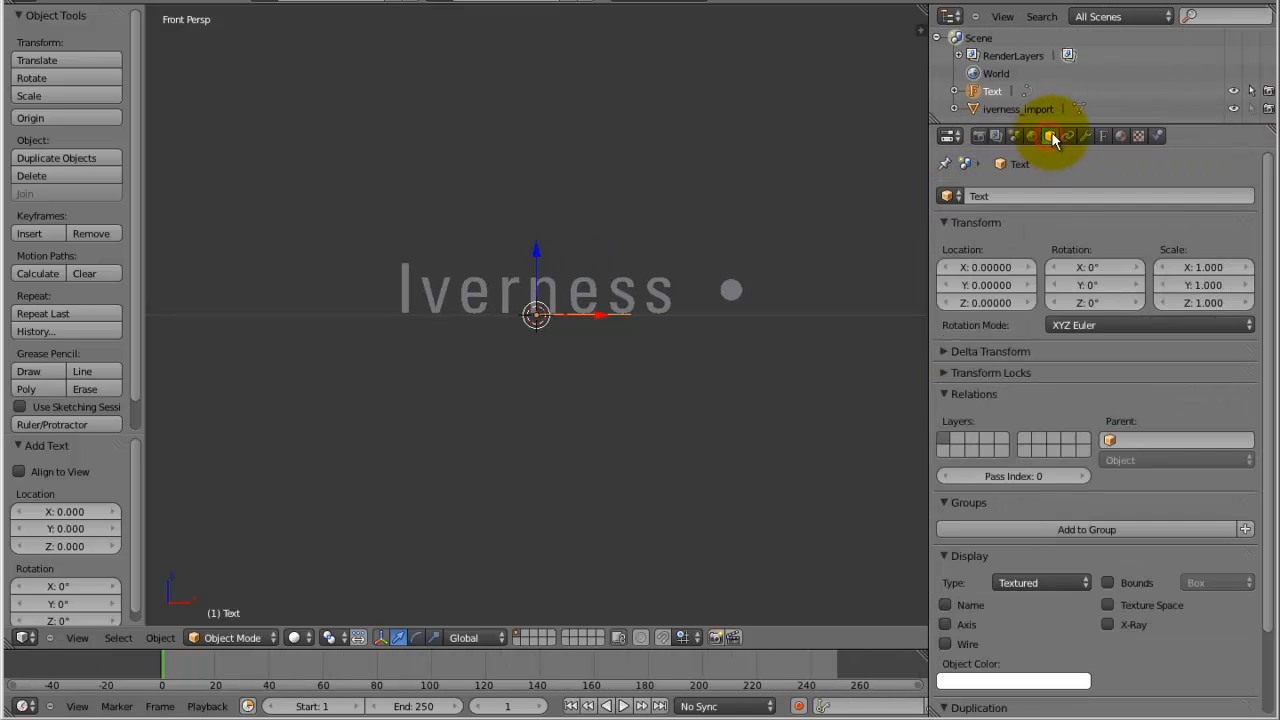
click(1102, 265)
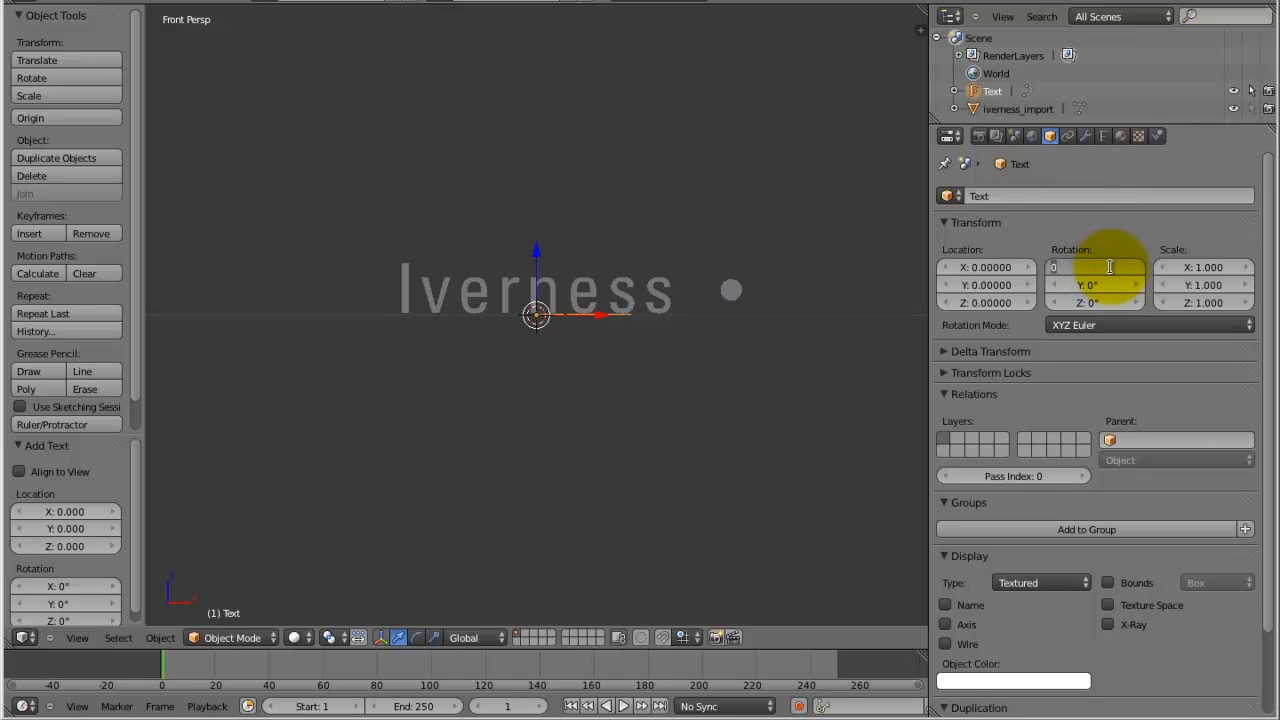
text(90)
key(Return)
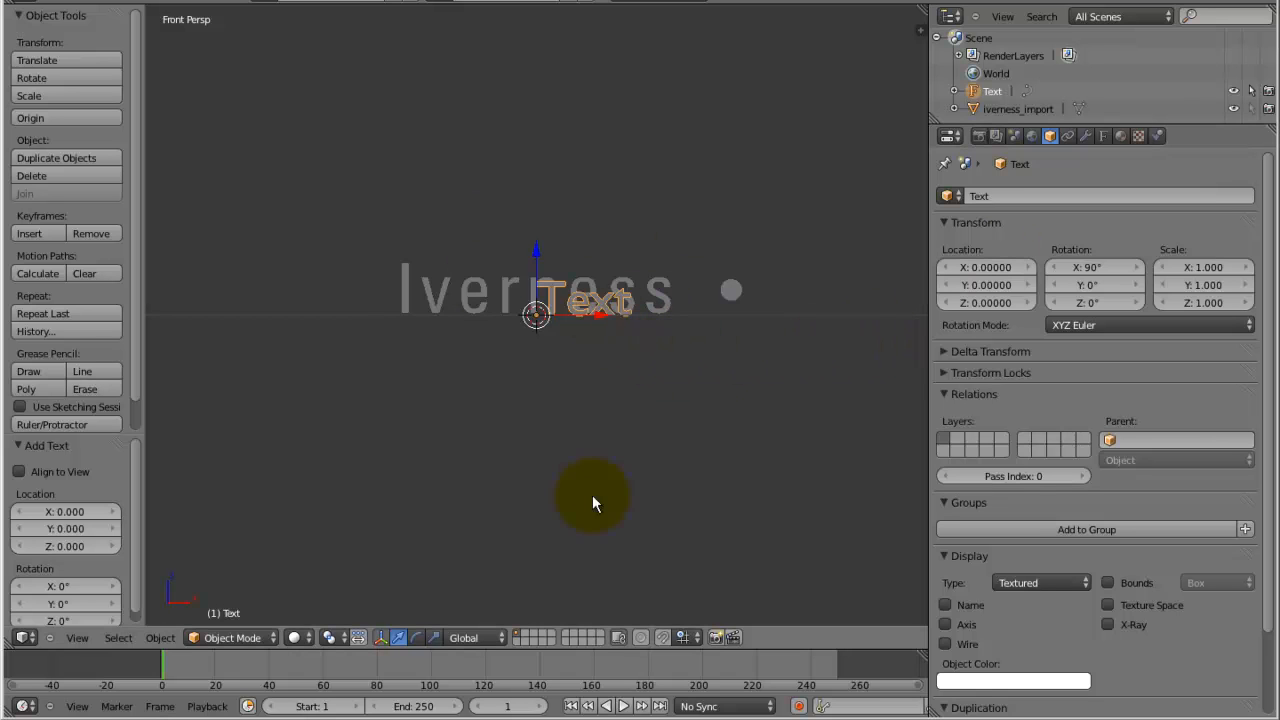
Replace the text object's default wording with "Inverness" in Edit Mode and return to Object Mode
click(253, 640)
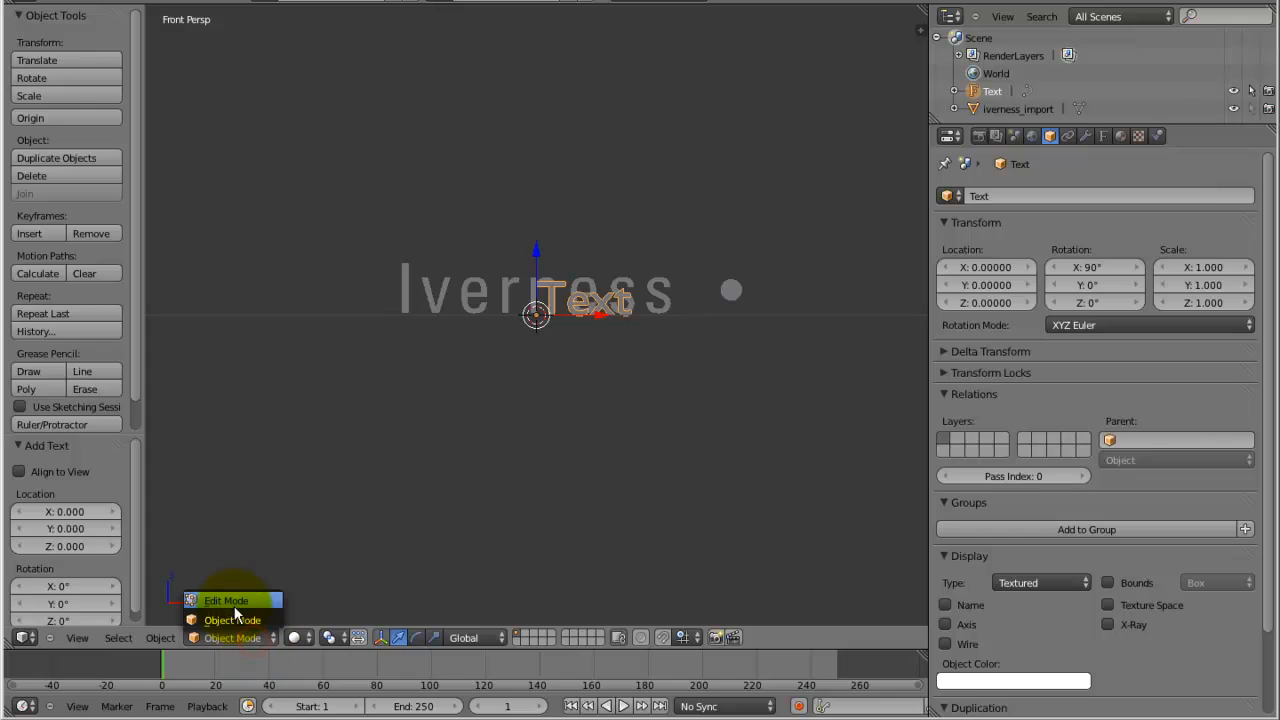
click(231, 599)
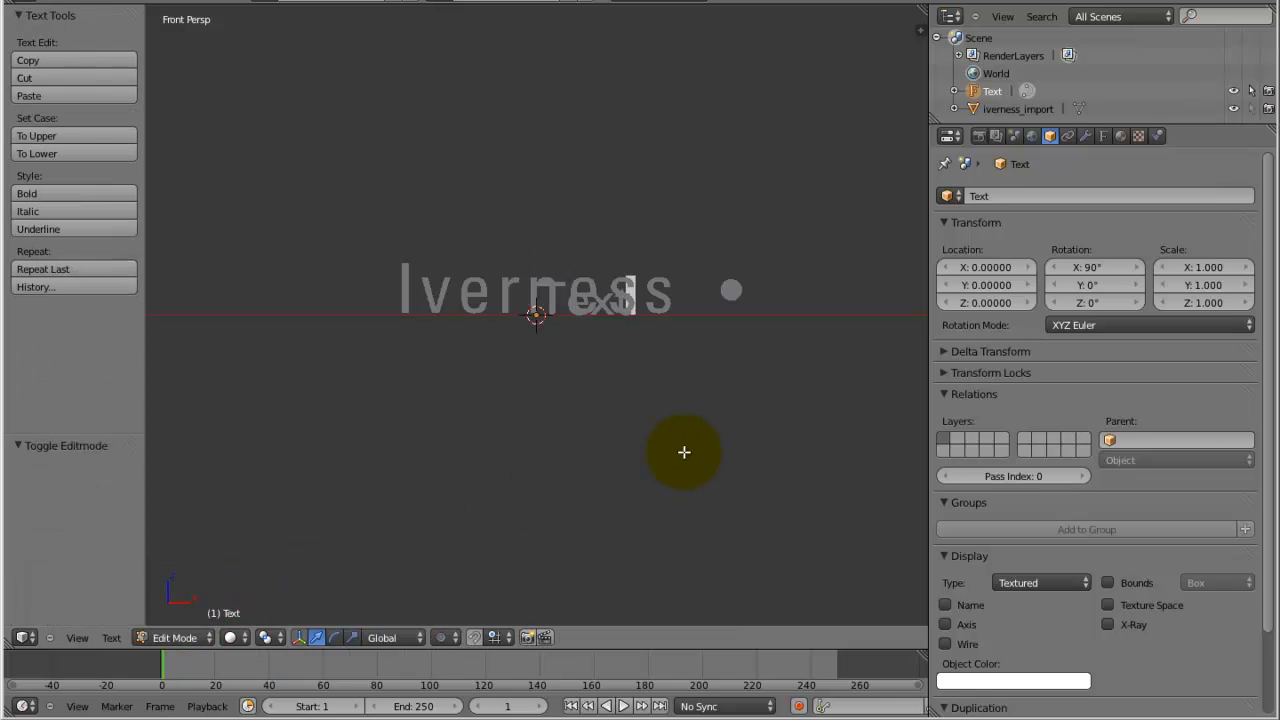
key(BackSpace)
key(BackSpace)
key(BackSpace)
key(Left)
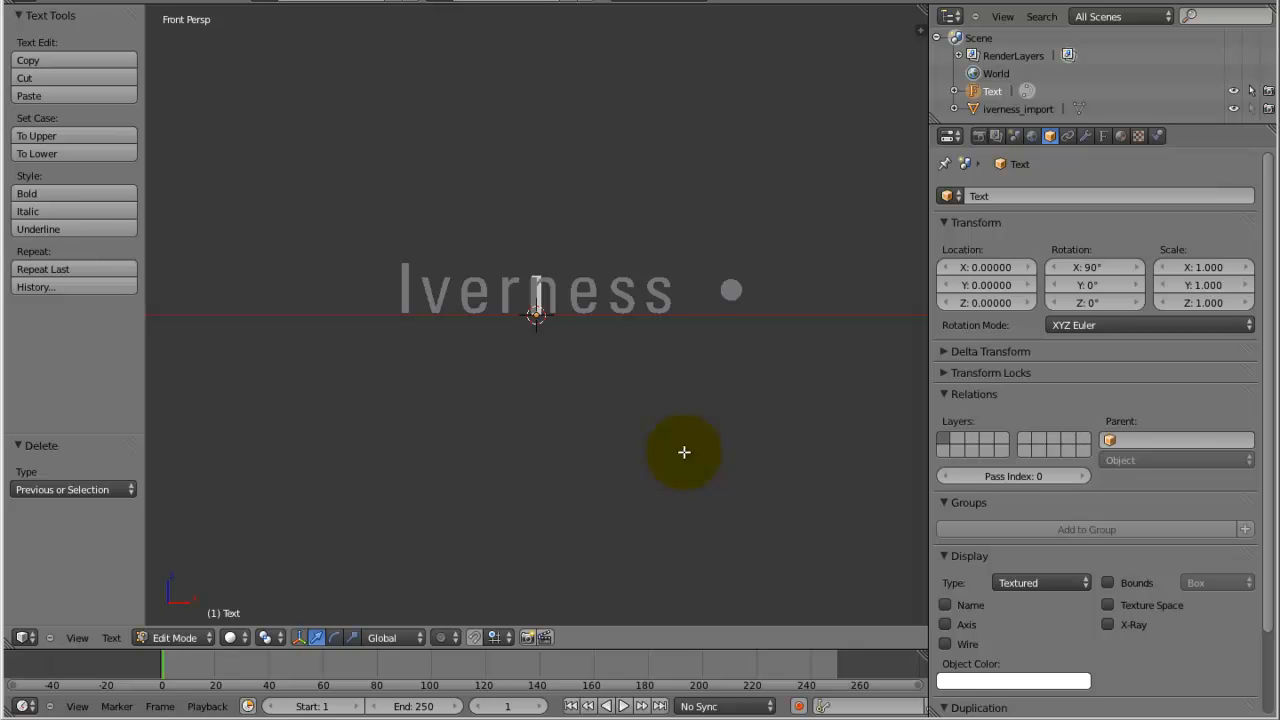
text(Inver)
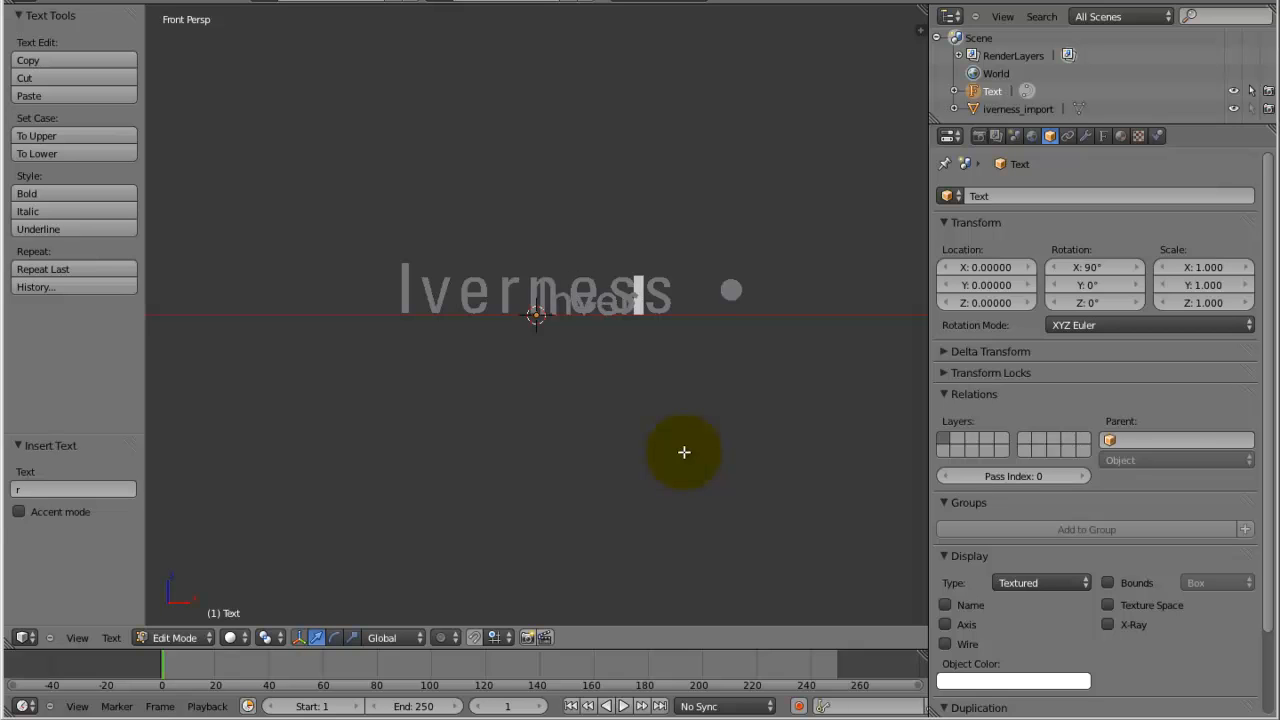
text(ness)
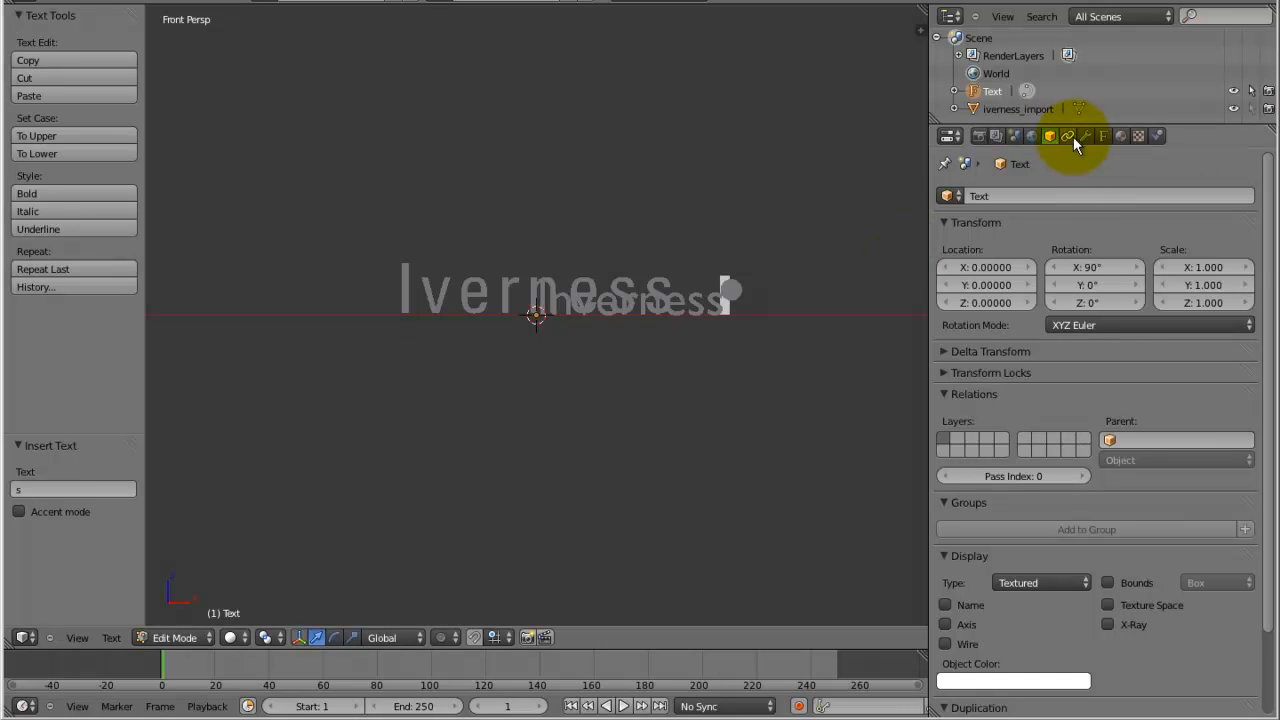
click(175, 637)
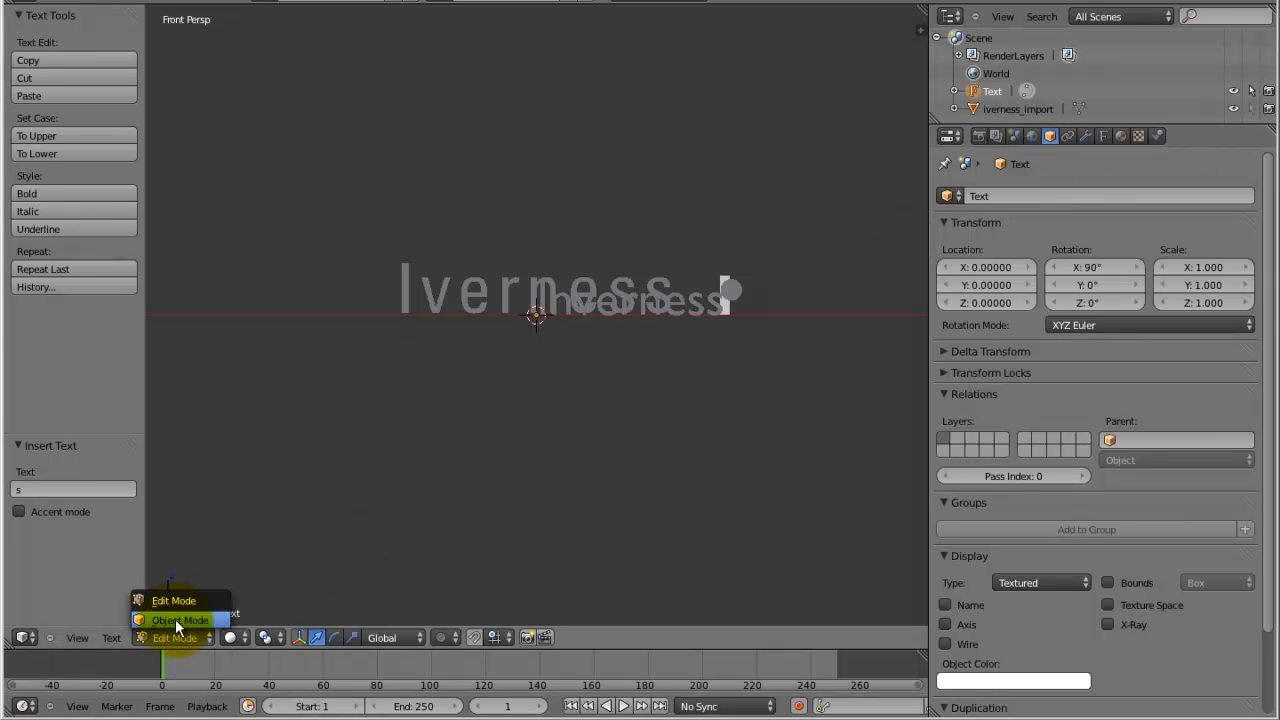
click(175, 619)
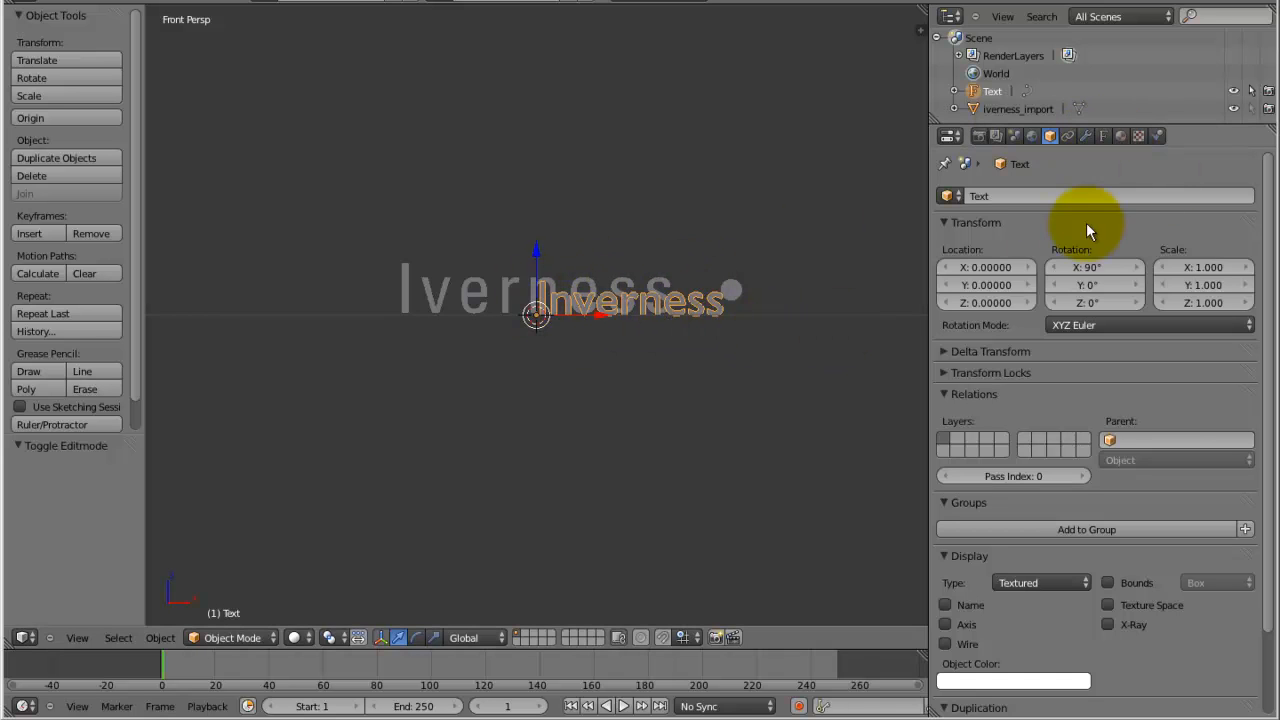
Set the Inverness text's paragraph alignment to Center and bring up its object transform settings again
click(1104, 137)
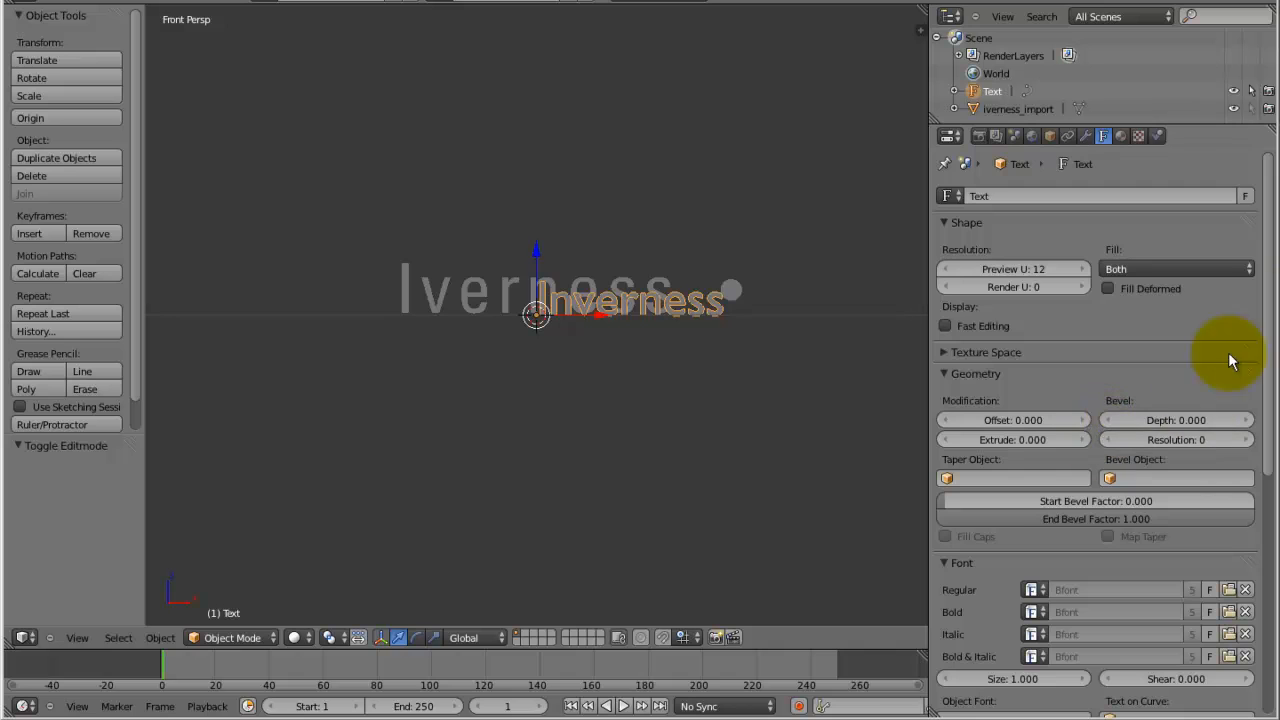
drag(1266, 302, 1270, 555)
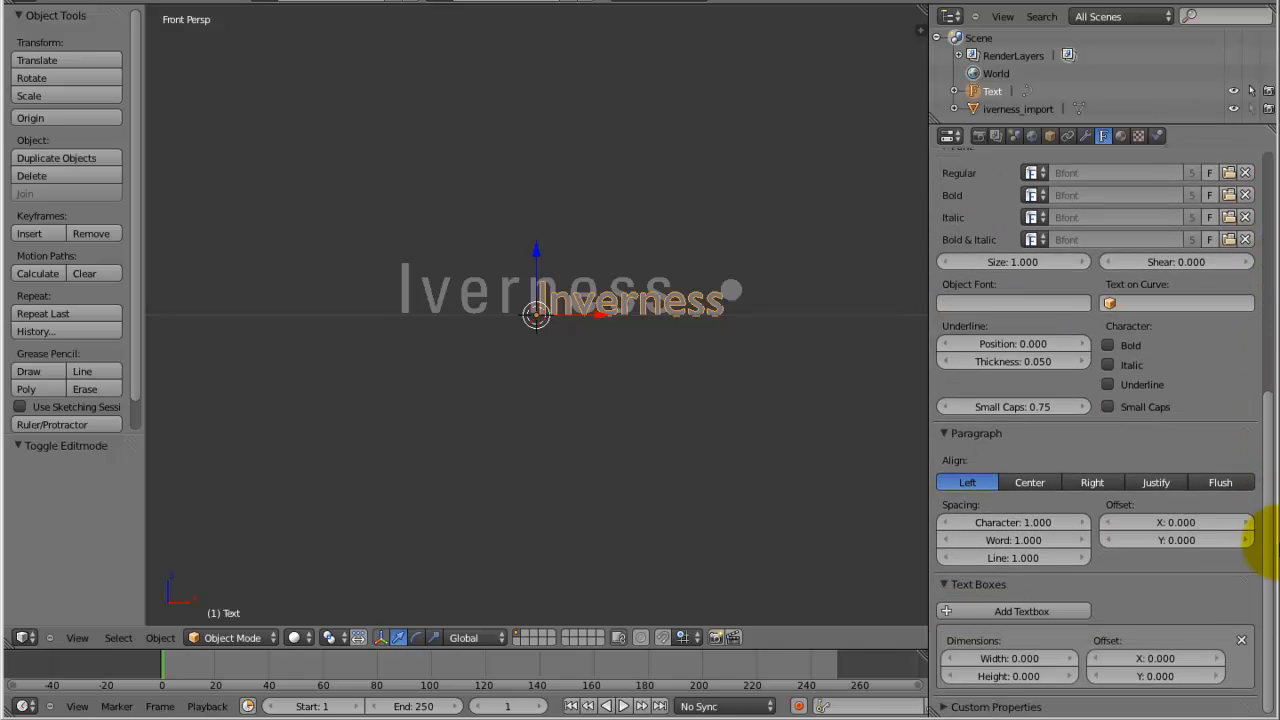
click(1032, 480)
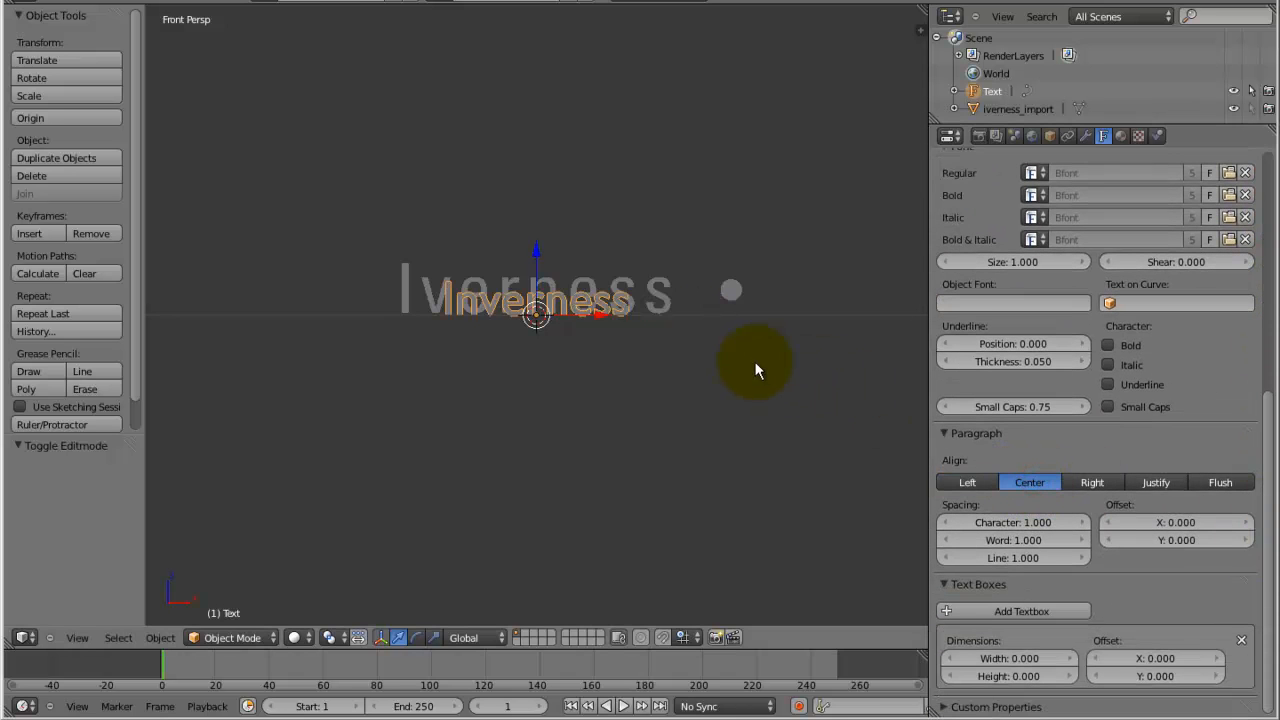
drag(1268, 435, 1266, 170)
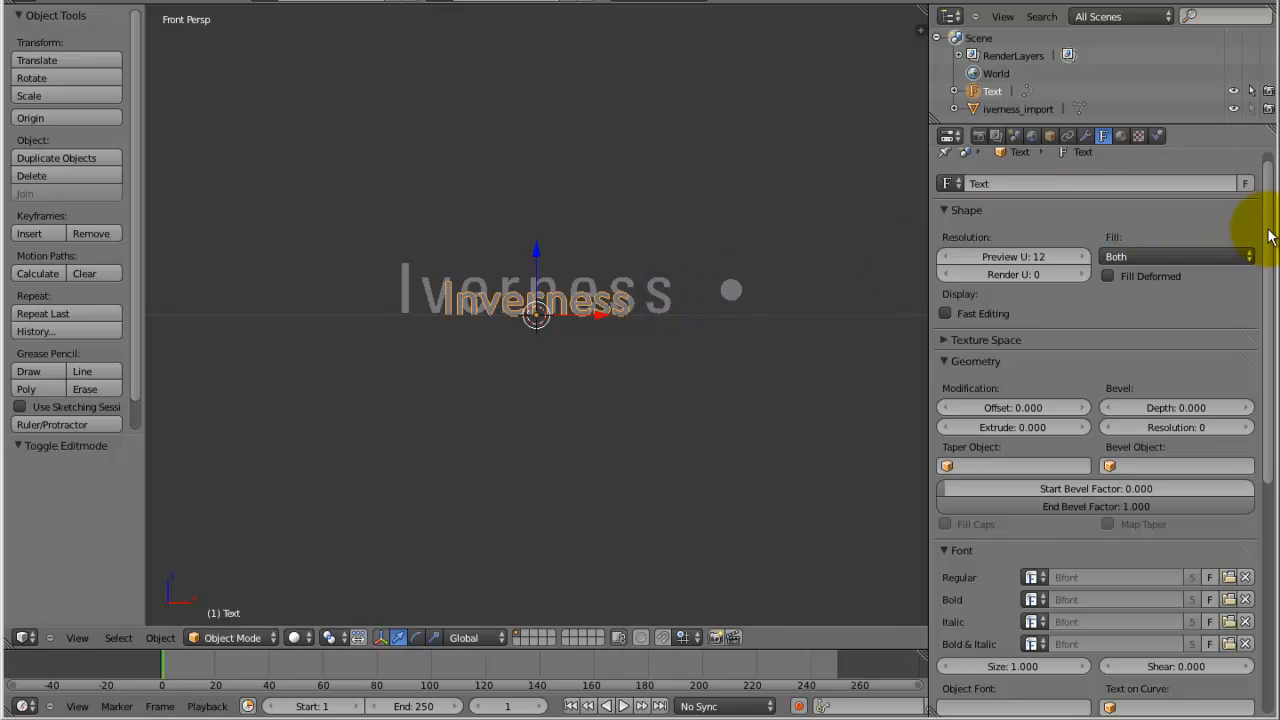
drag(1268, 231, 1258, 195)
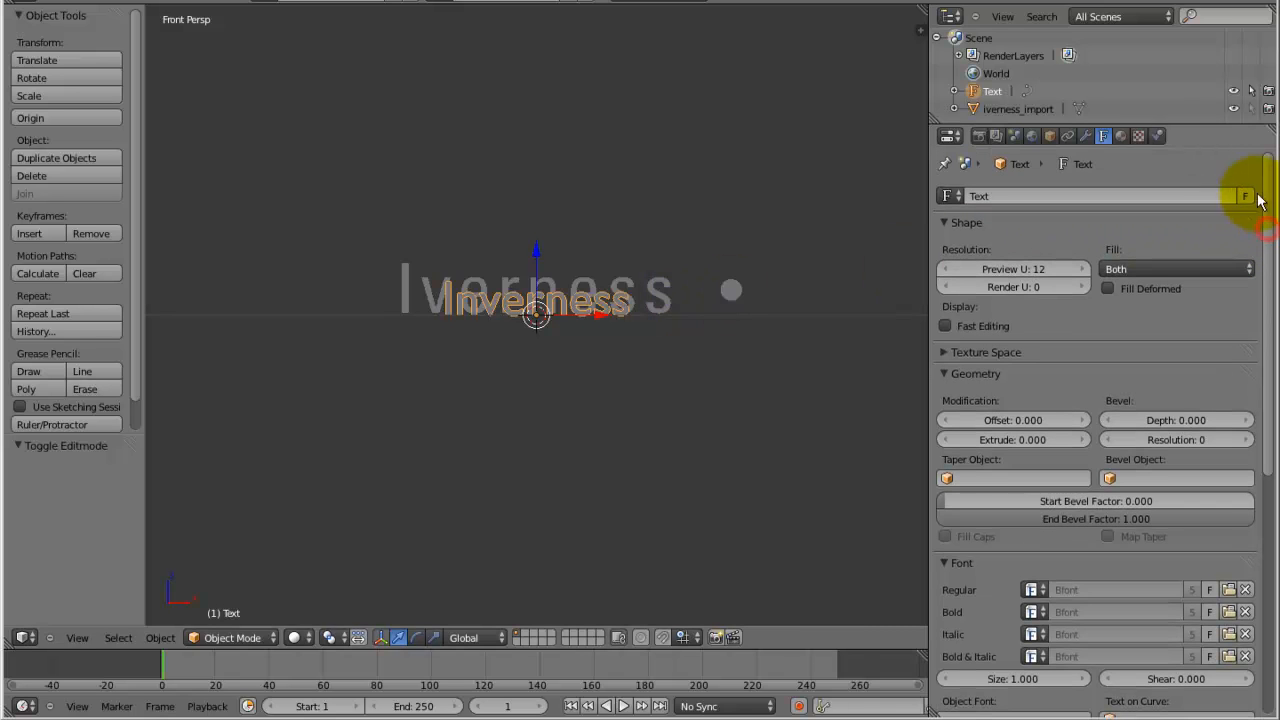
click(1049, 135)
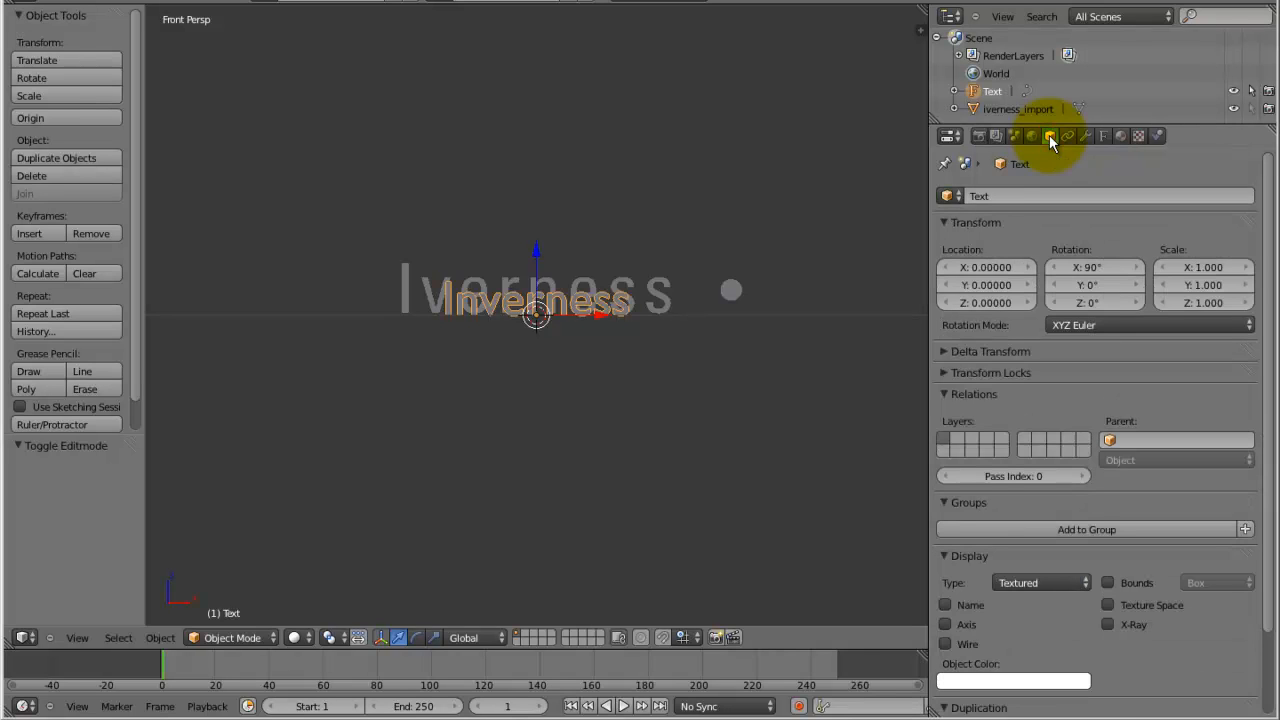
Set the Inverness text object's X and Y scale to 2.0
click(1206, 267)
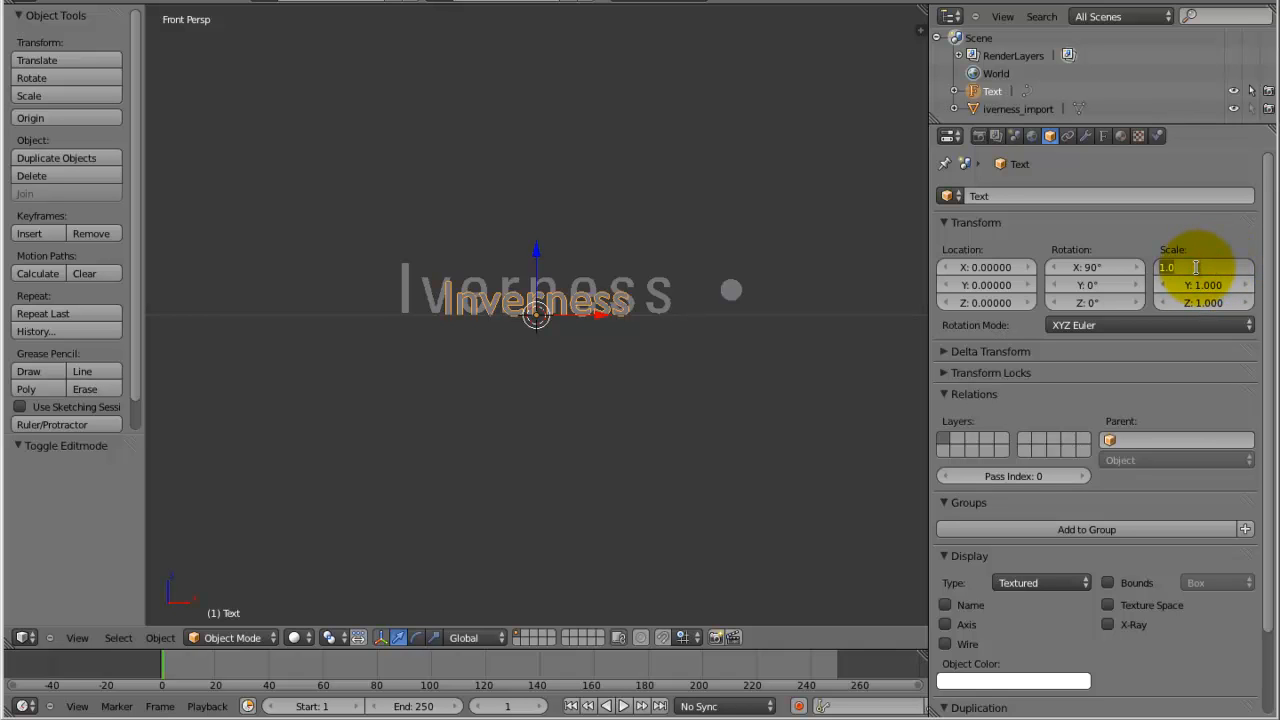
text(20)
key(BackSpace)
text(.0)
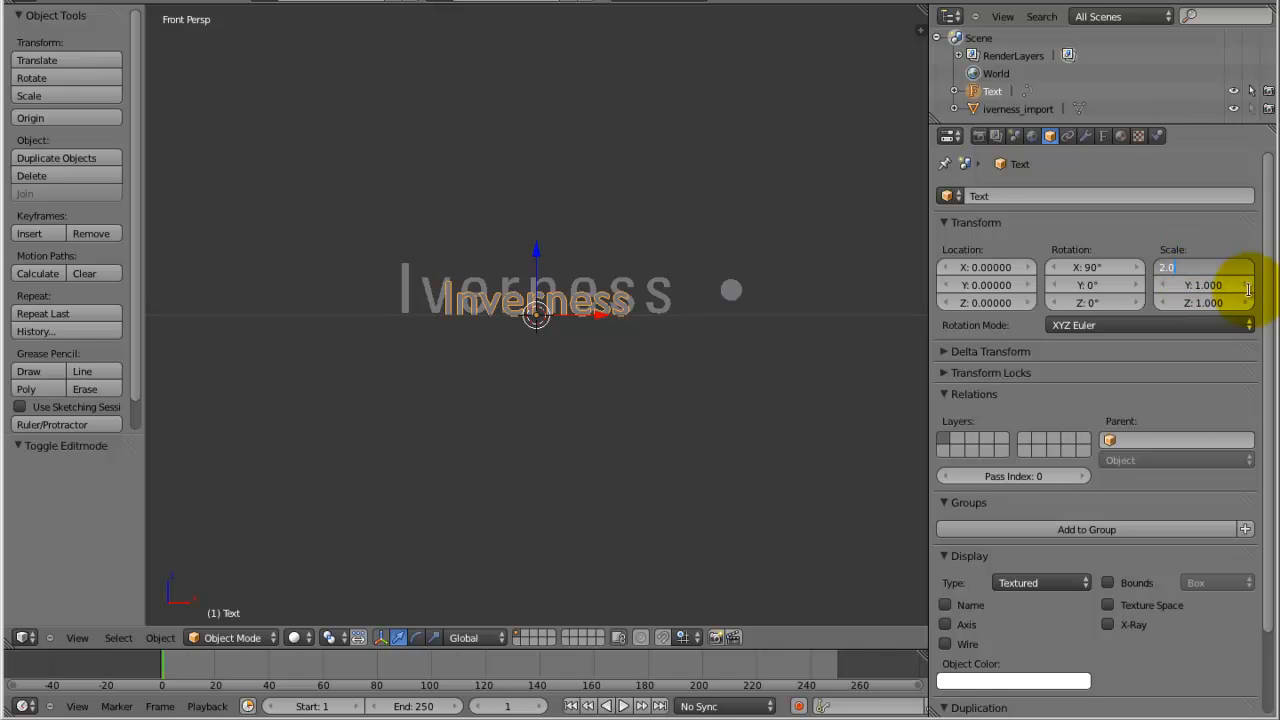
key(Return)
click(1204, 285)
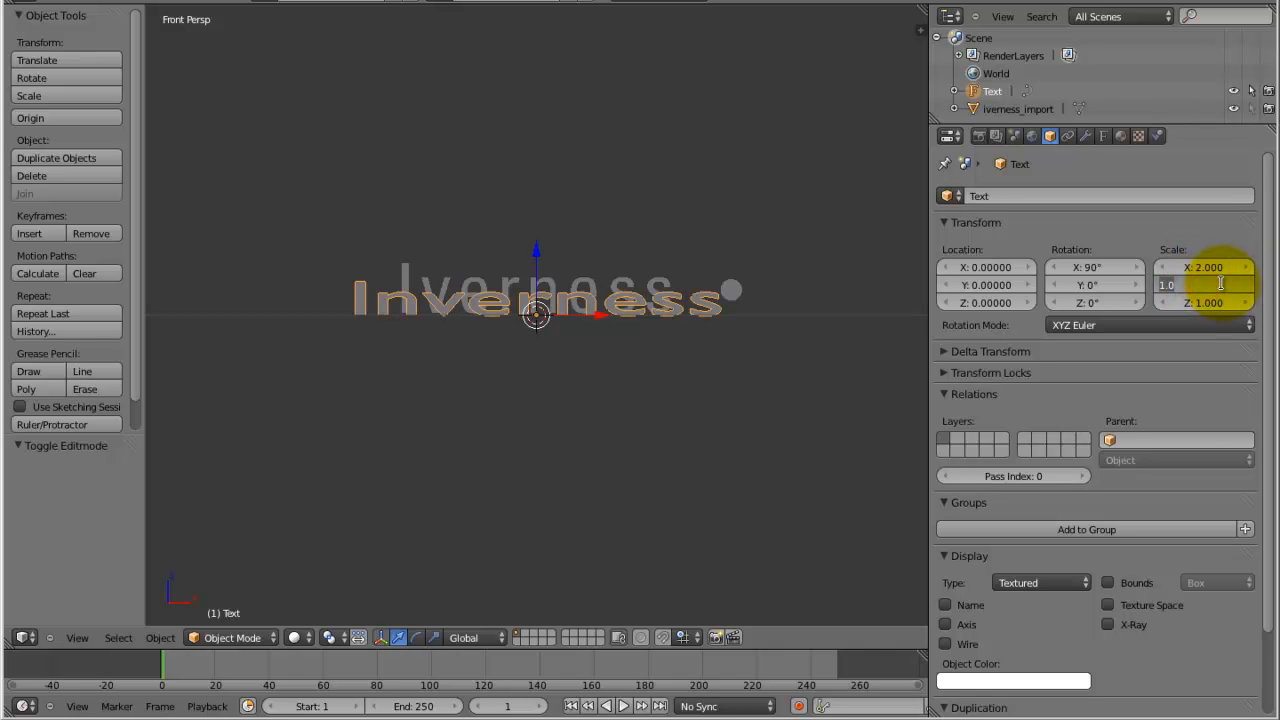
text(2.)
key(Return)
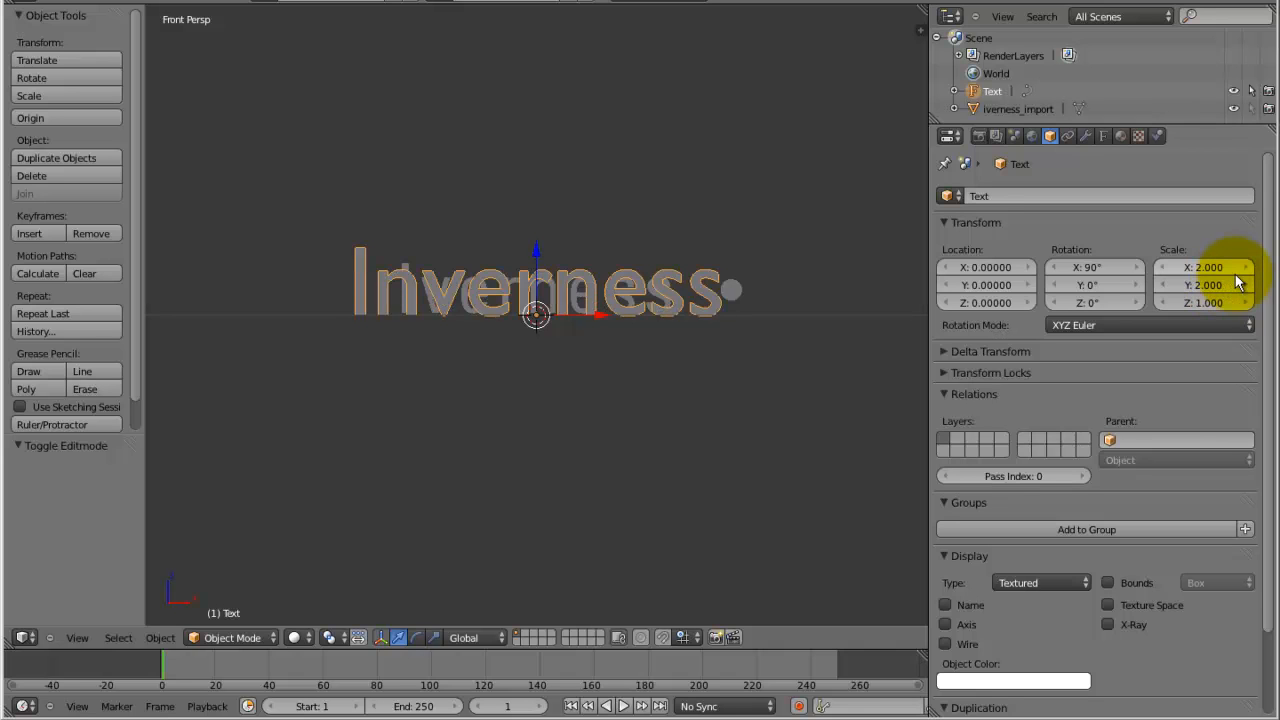
Try to fine-tune the text's X scale downward in small increments to match the imported lettering
click(1163, 265)
click(1162, 264)
click(1162, 264)
click(1162, 264)
click(1162, 263)
click(1162, 263)
click(1162, 263)
click(1162, 263)
click(1162, 263)
click(1163, 263)
click(1163, 263)
click(1163, 264)
click(1163, 264)
click(1164, 266)
click(1164, 266)
click(1164, 266)
click(1164, 266)
click(1164, 266)
click(1164, 266)
click(1164, 266)
click(1164, 266)
click(1165, 266)
click(1165, 266)
click(1244, 267)
click(1160, 264)
click(1161, 264)
click(1162, 265)
click(1162, 265)
click(1163, 264)
click(1164, 264)
click(1164, 264)
drag(1164, 265, 1200, 266)
Set the text's X and Y scale to 1.5
click(1203, 267)
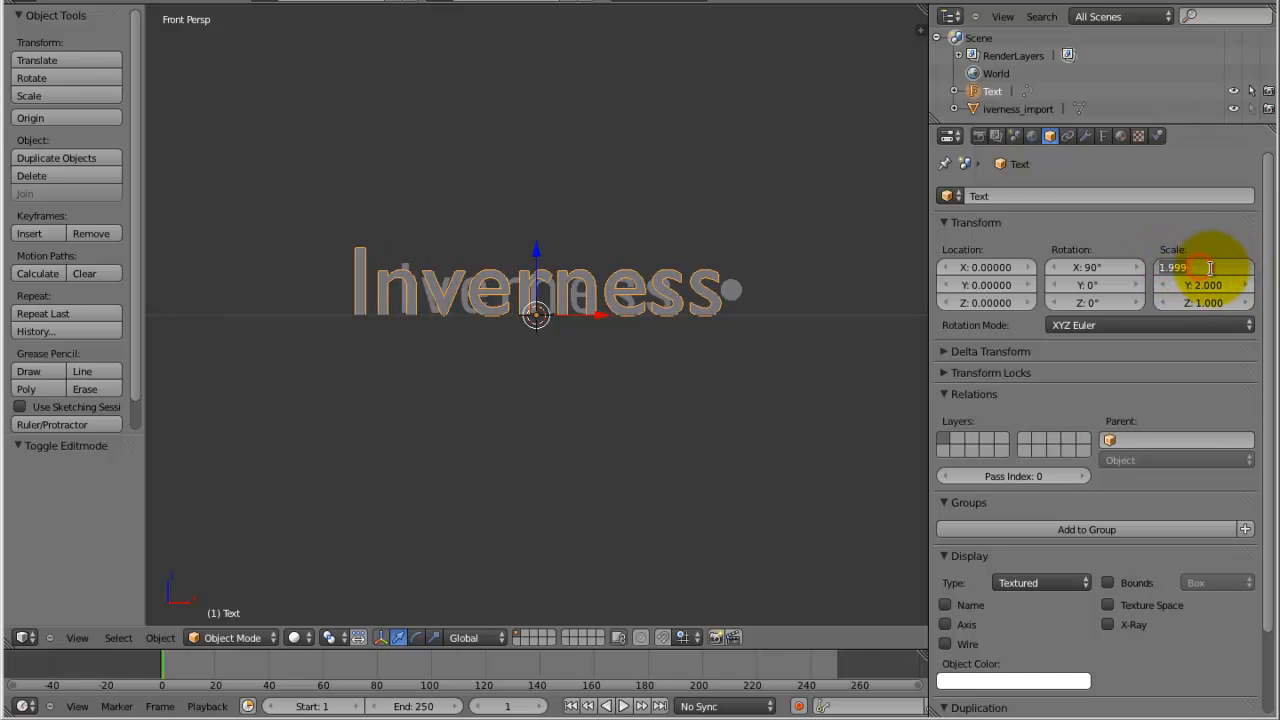
text(1.5)
key(Return)
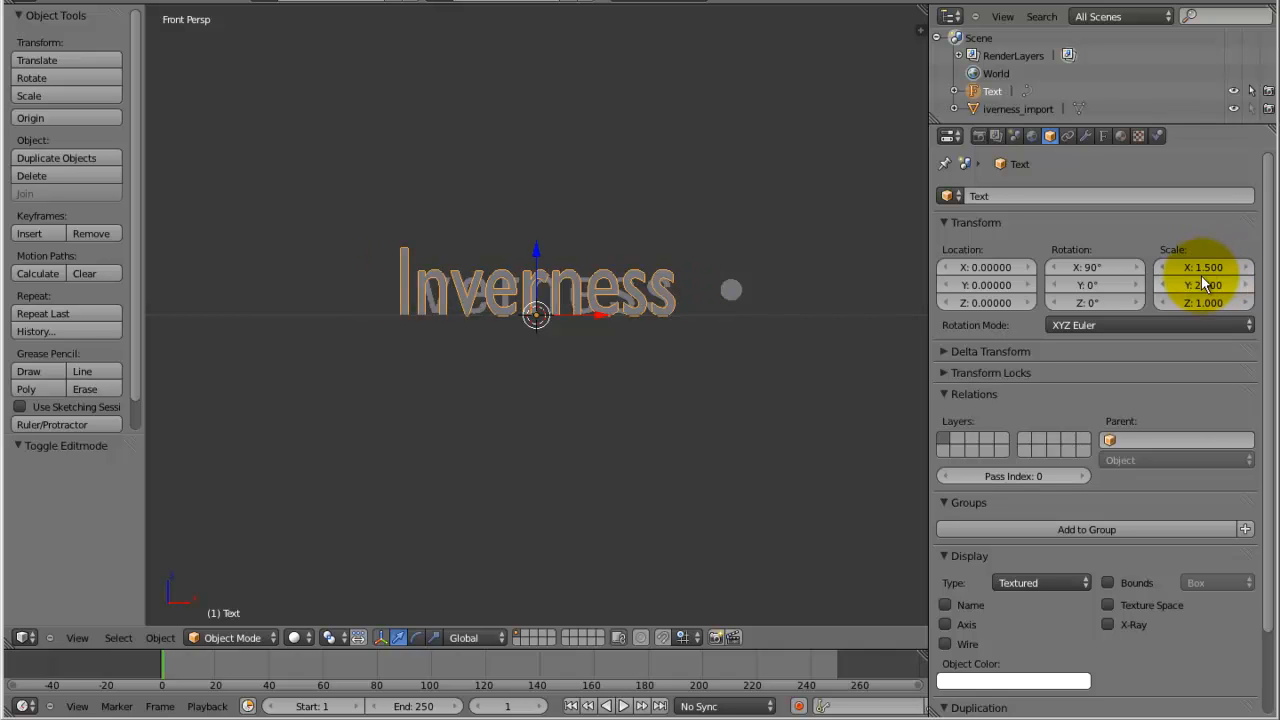
click(1204, 286)
text(1)
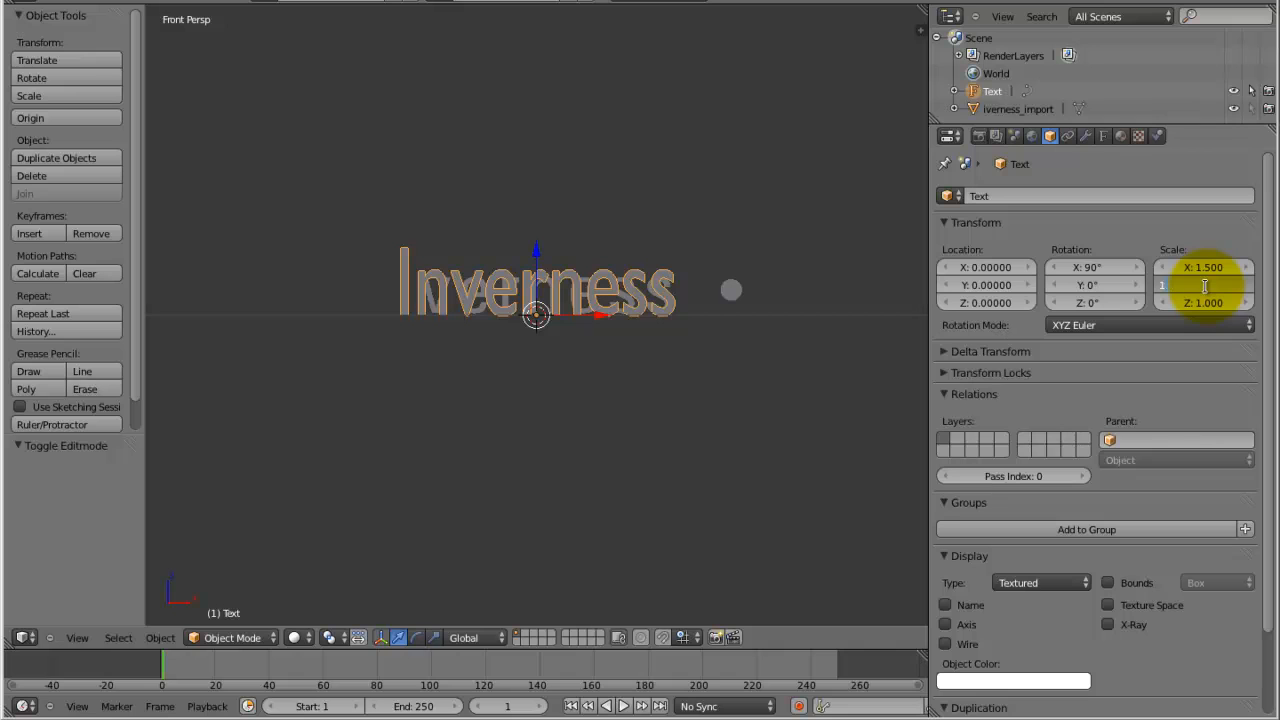
text(.5)
key(Return)
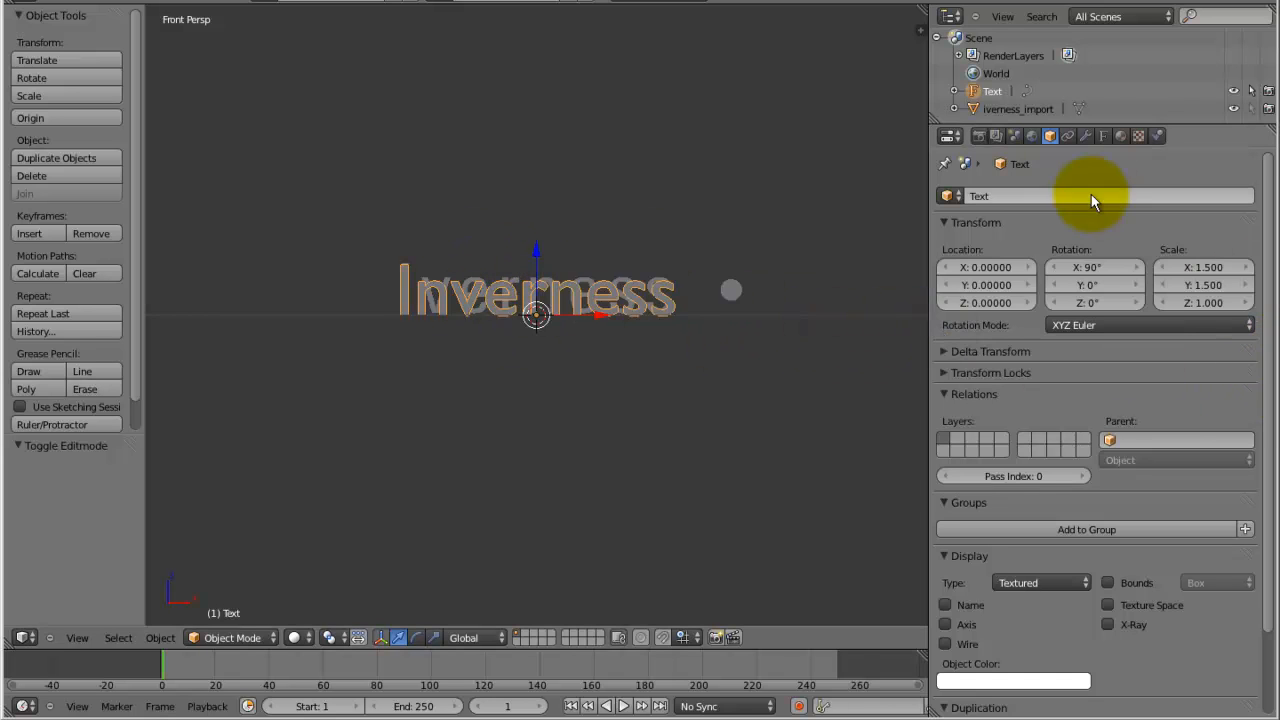
Show the text's font settings, view the DIN 1451 lettering stencil page on Amazon in Chrome, and return to Blender
click(1103, 137)
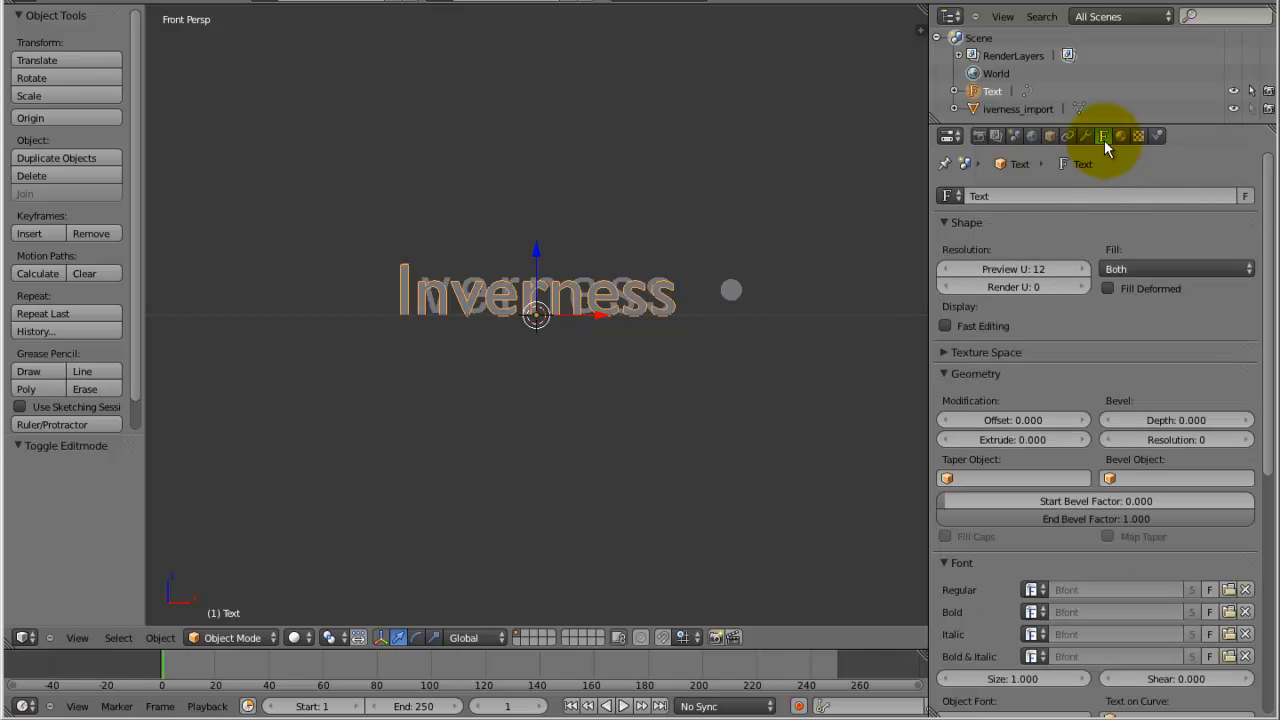
drag(1268, 285, 1255, 408)
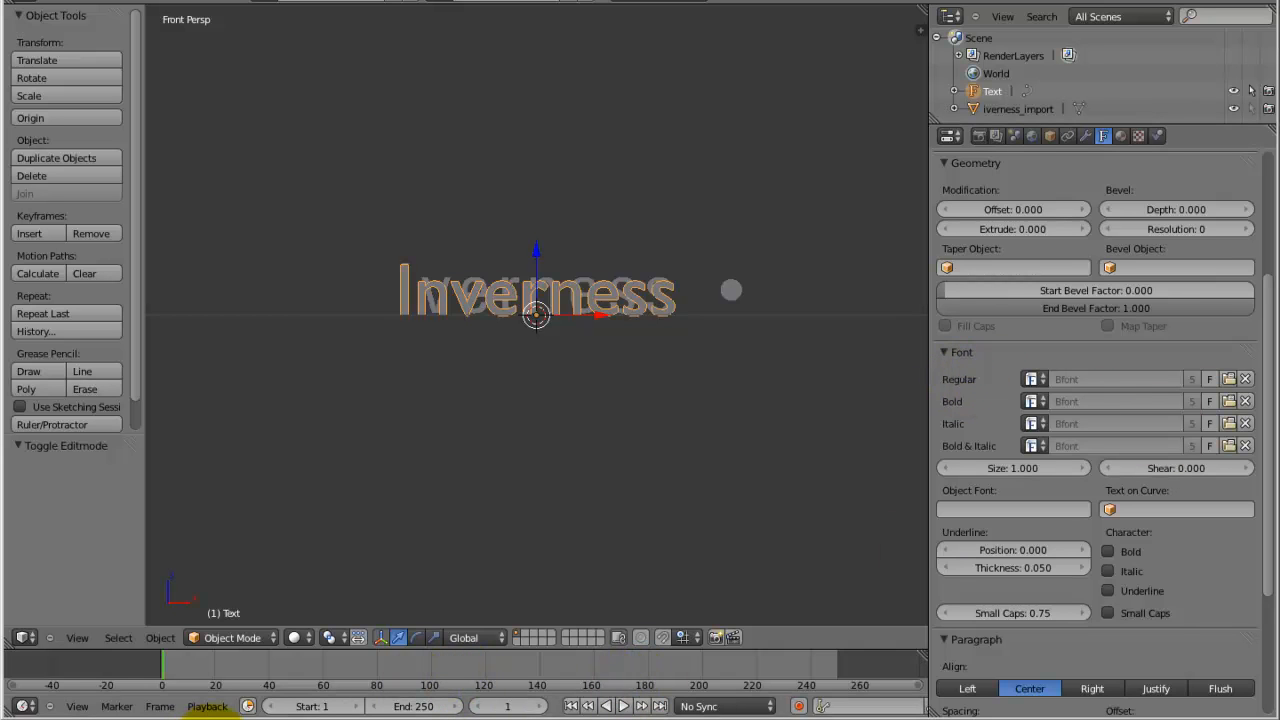
click(196, 708)
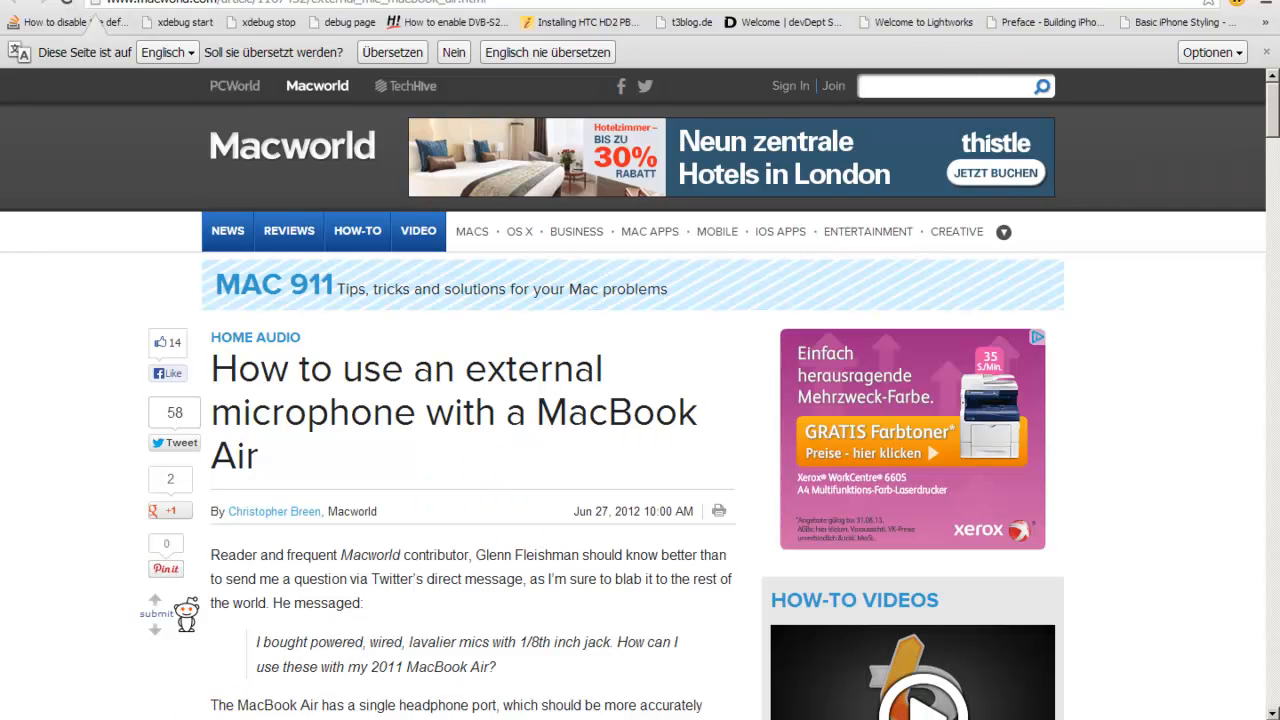
click(691, 1)
mouse_move(297, 441)
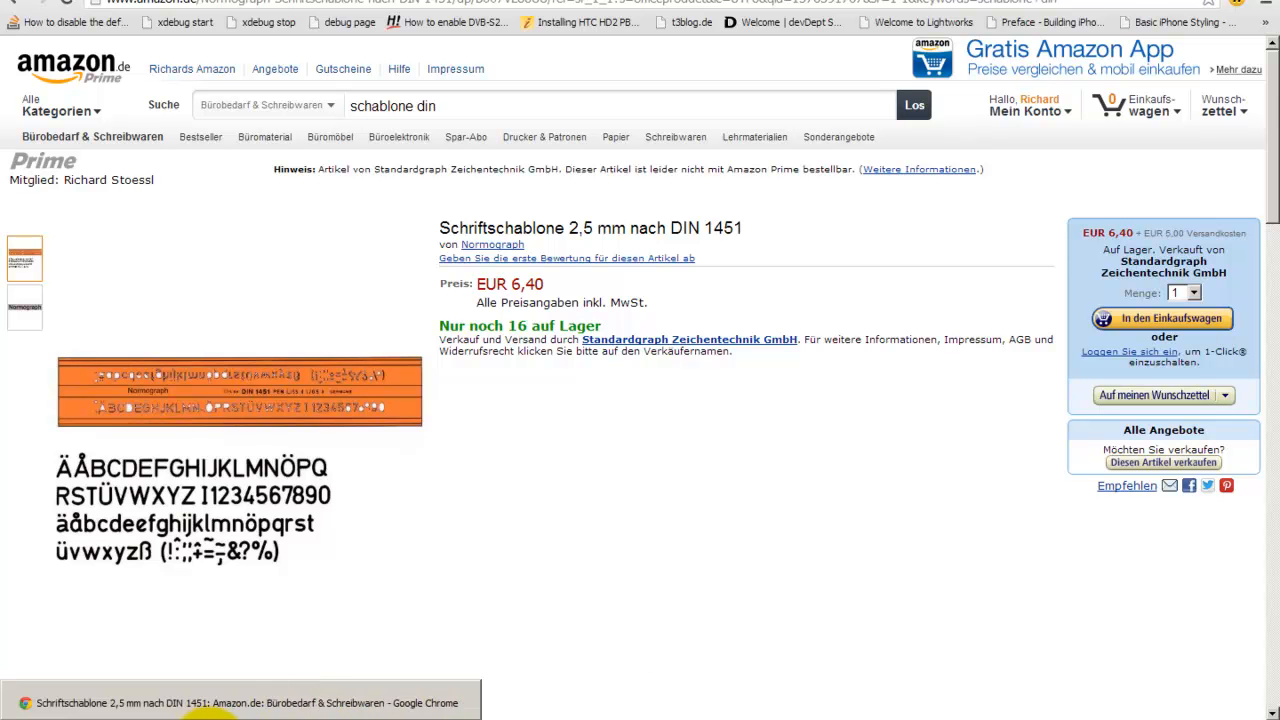
mouse_move(490, 712)
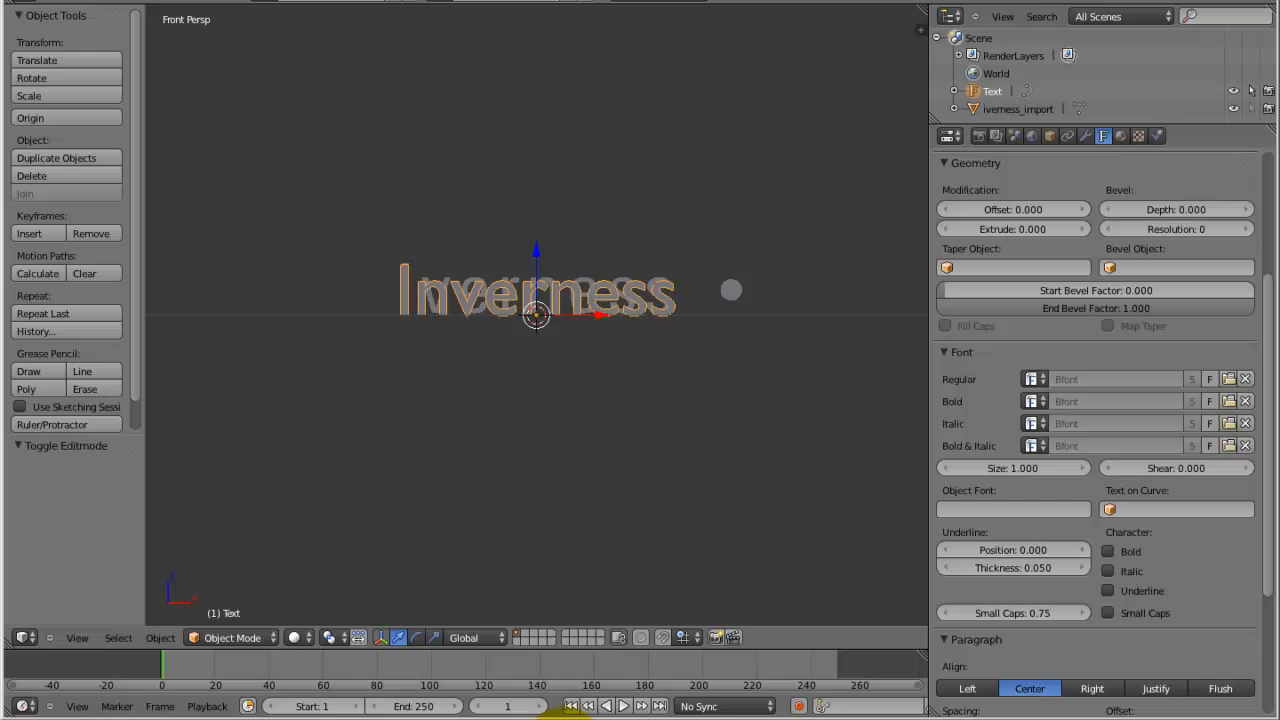
click(560, 708)
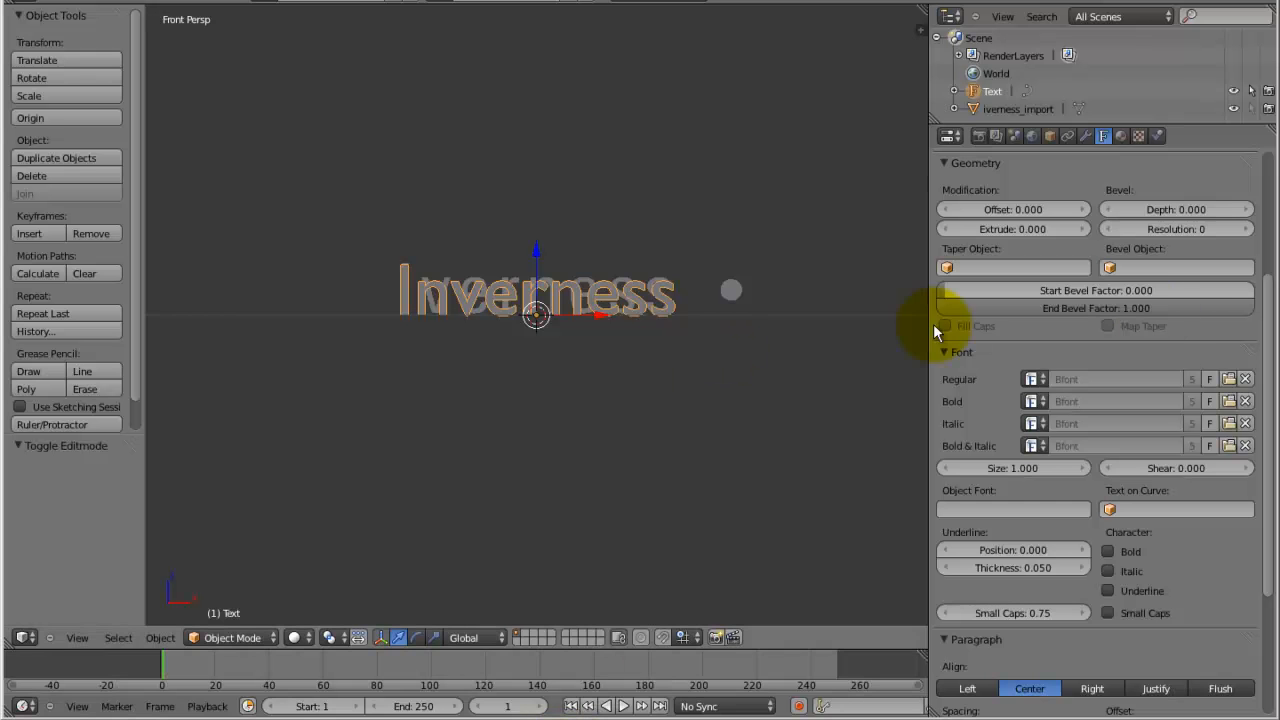
Load TGL 0-16.ttf from C:\Windows\Fonts as the text's regular font
click(1229, 380)
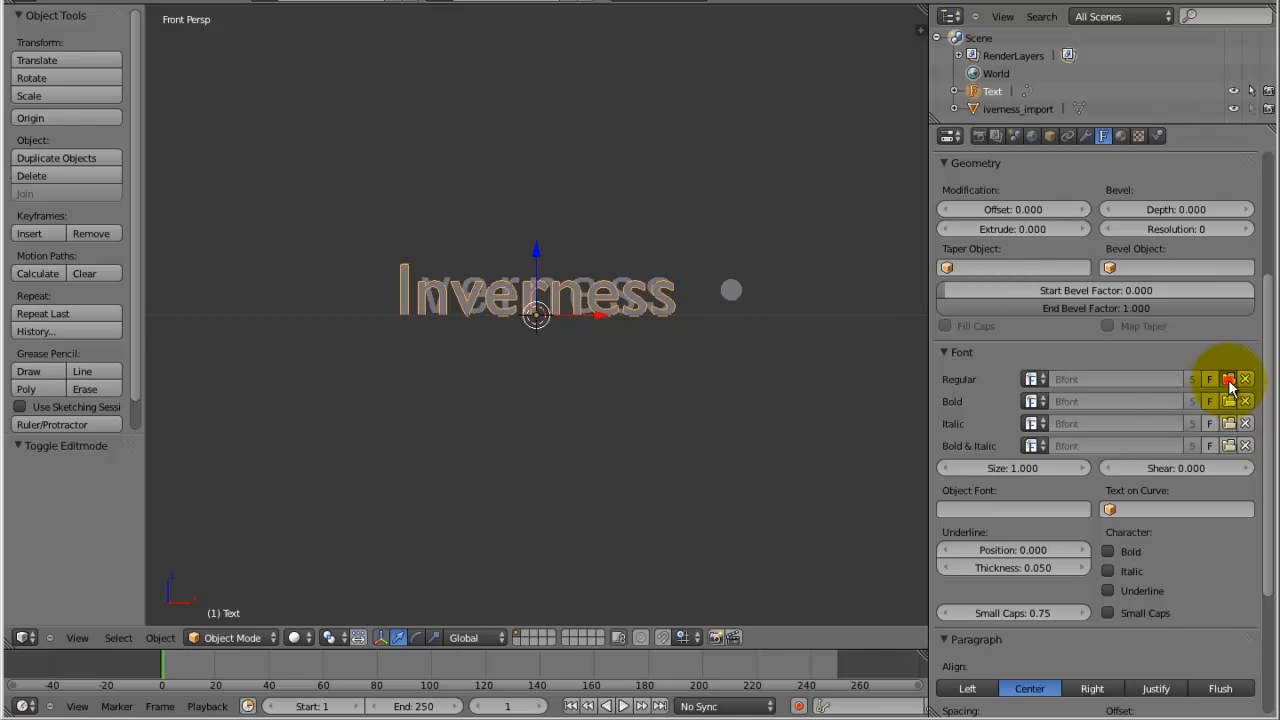
click(261, 384)
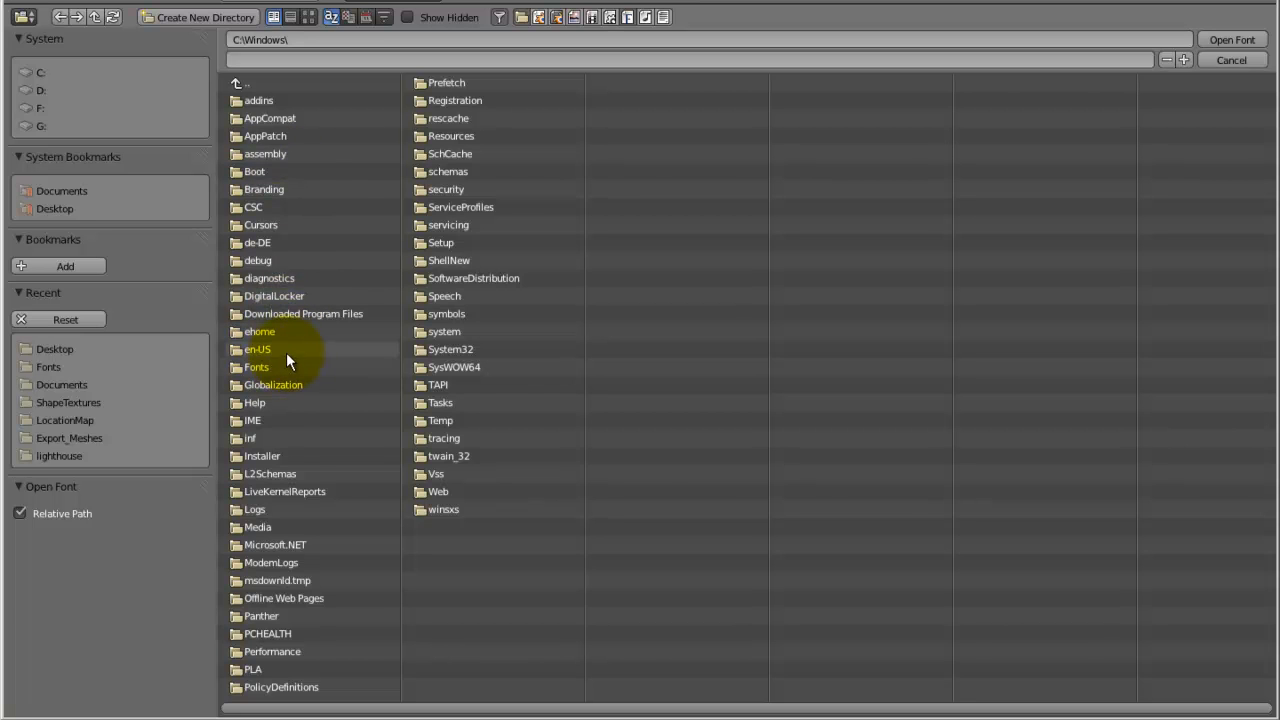
click(258, 367)
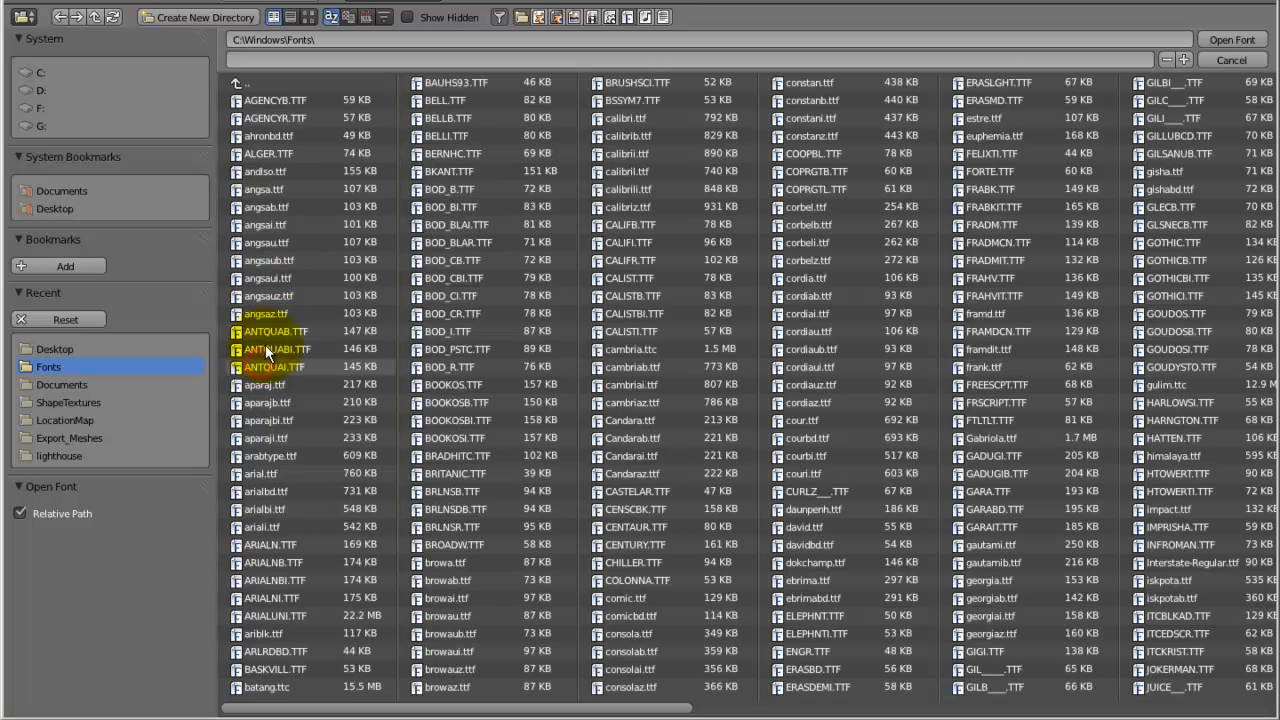
drag(585, 706, 1132, 712)
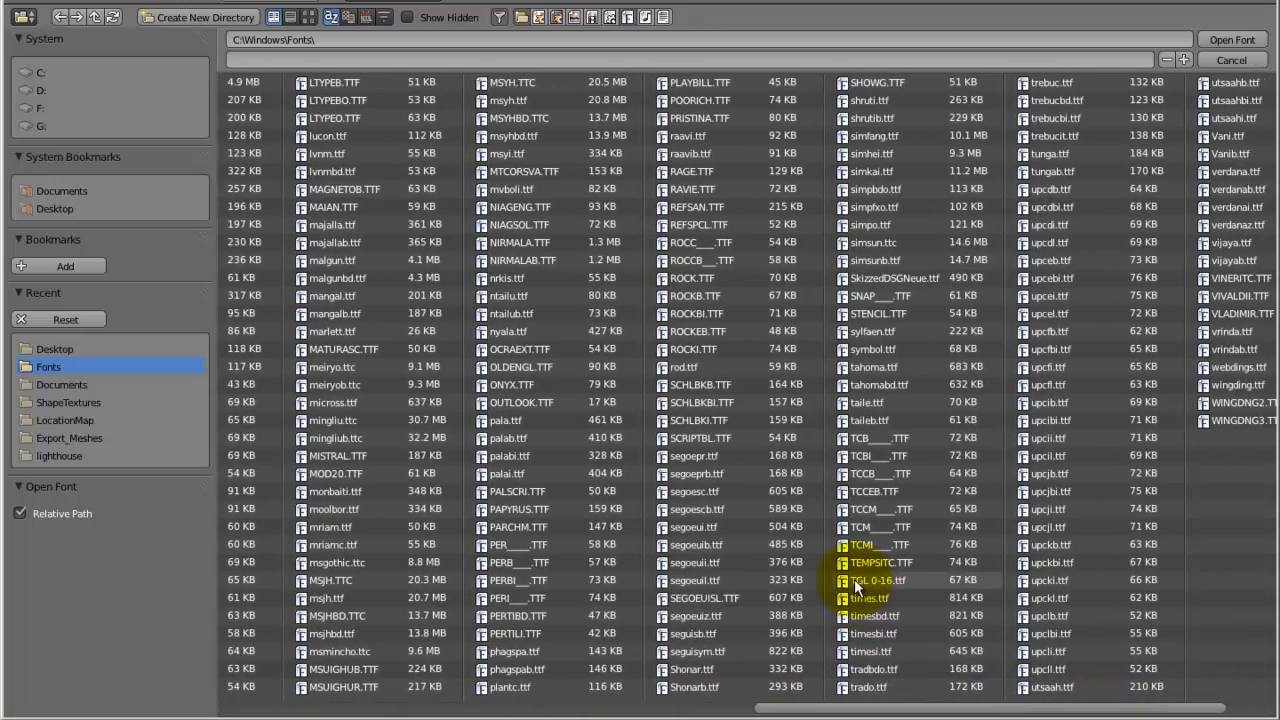
click(878, 580)
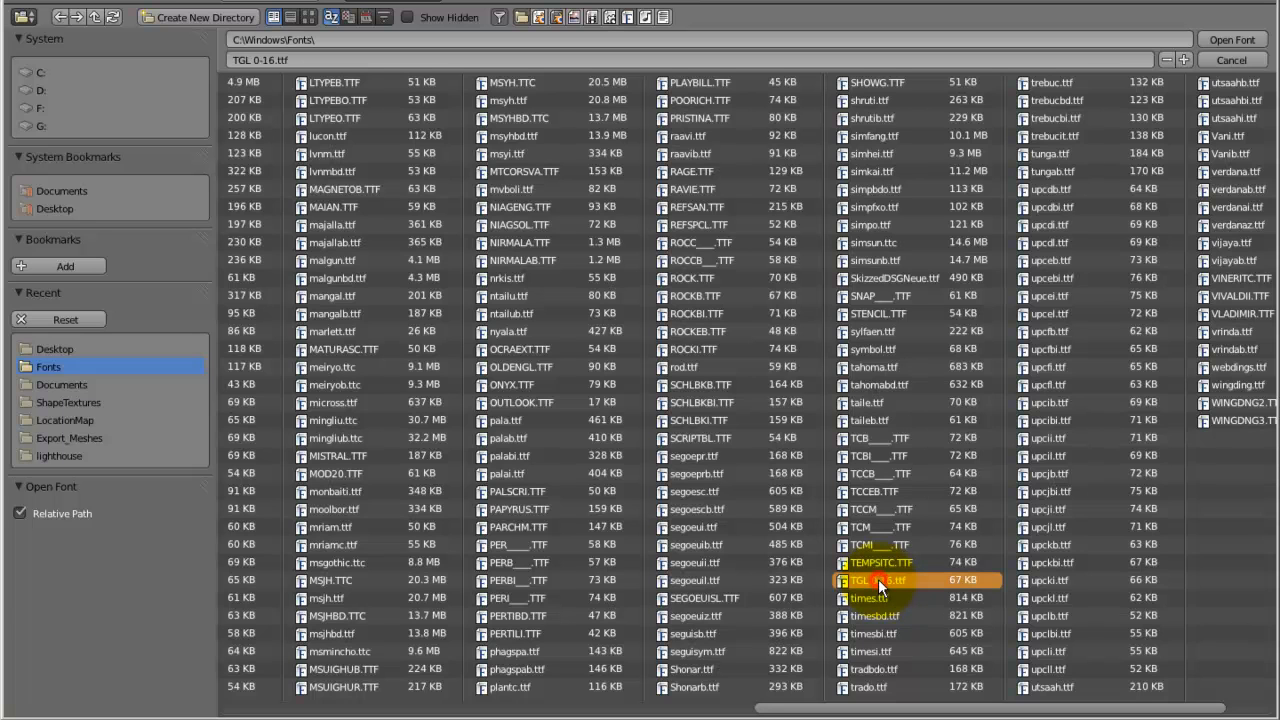
click(1223, 41)
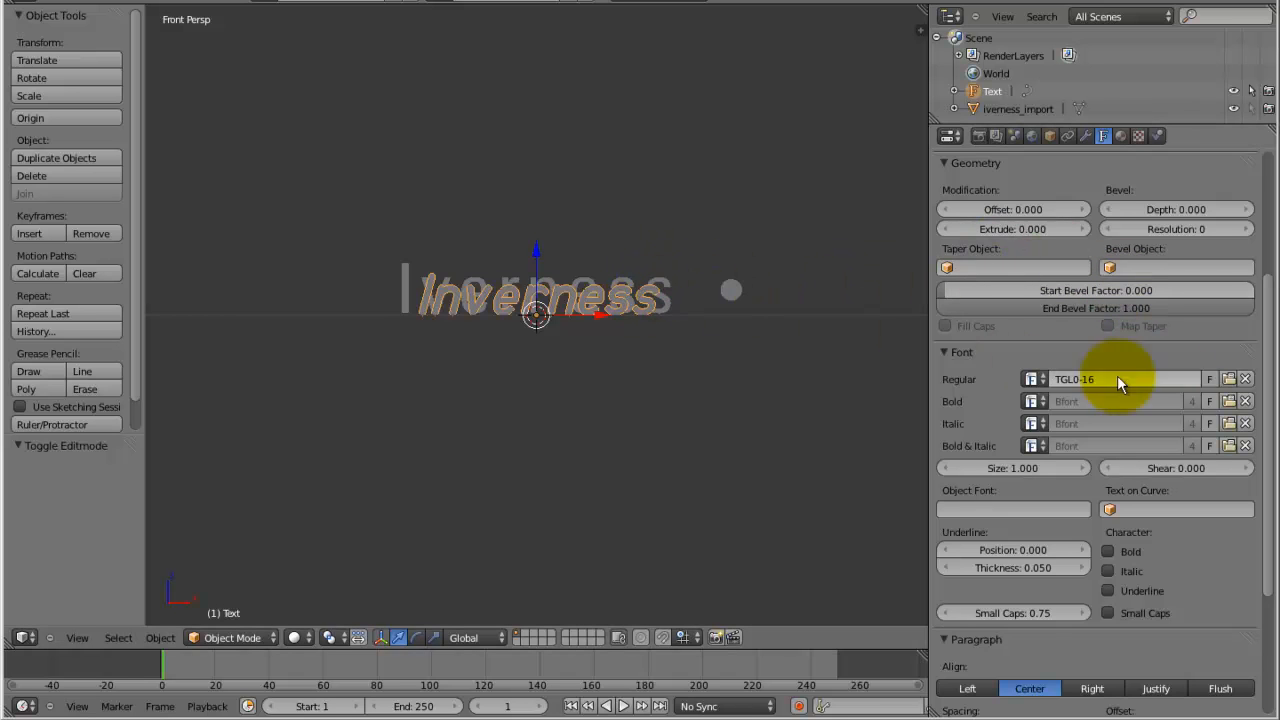
Set the text's X and Y scale to 1.75 and shift it along X by about -0.018
click(1048, 136)
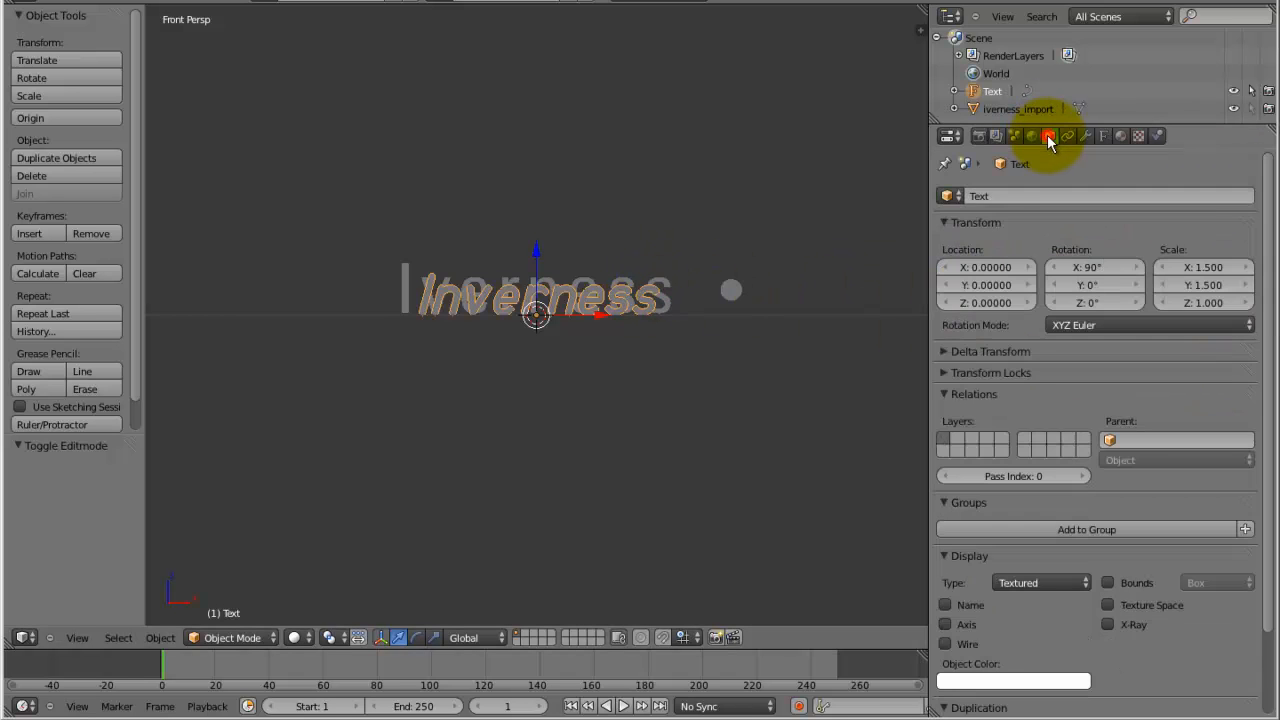
click(1213, 267)
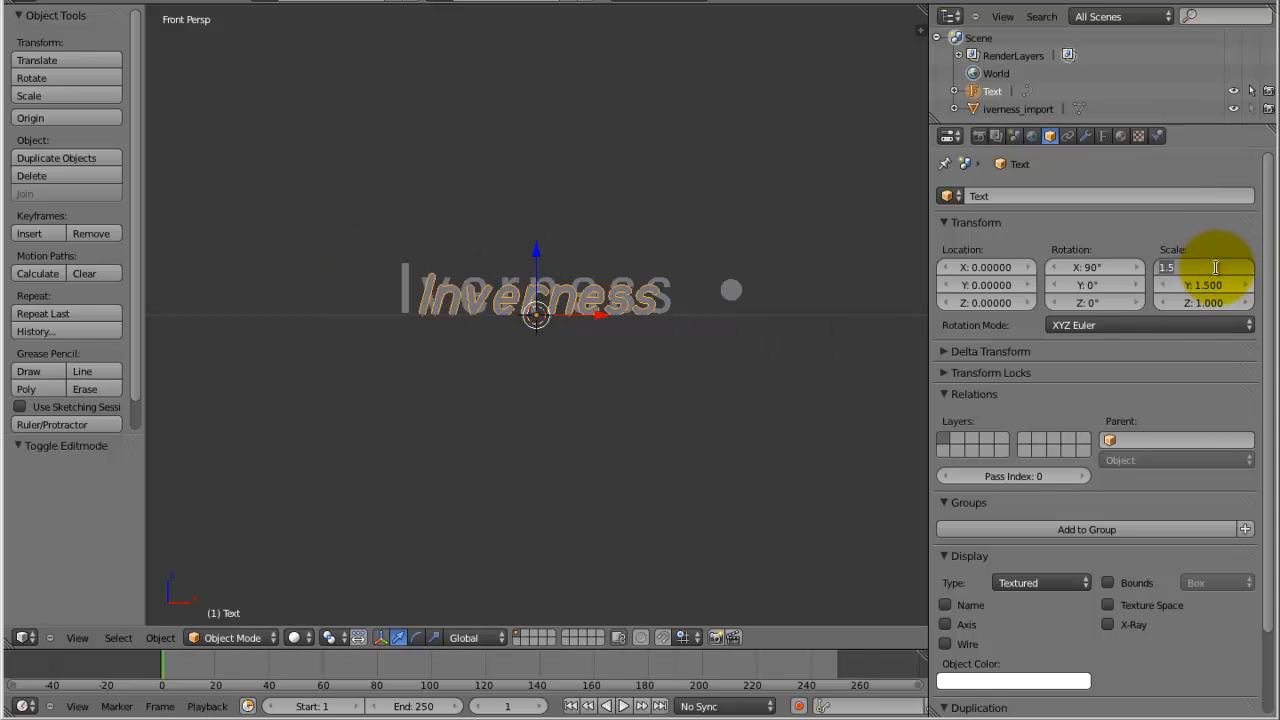
text(1.75)
key(Return)
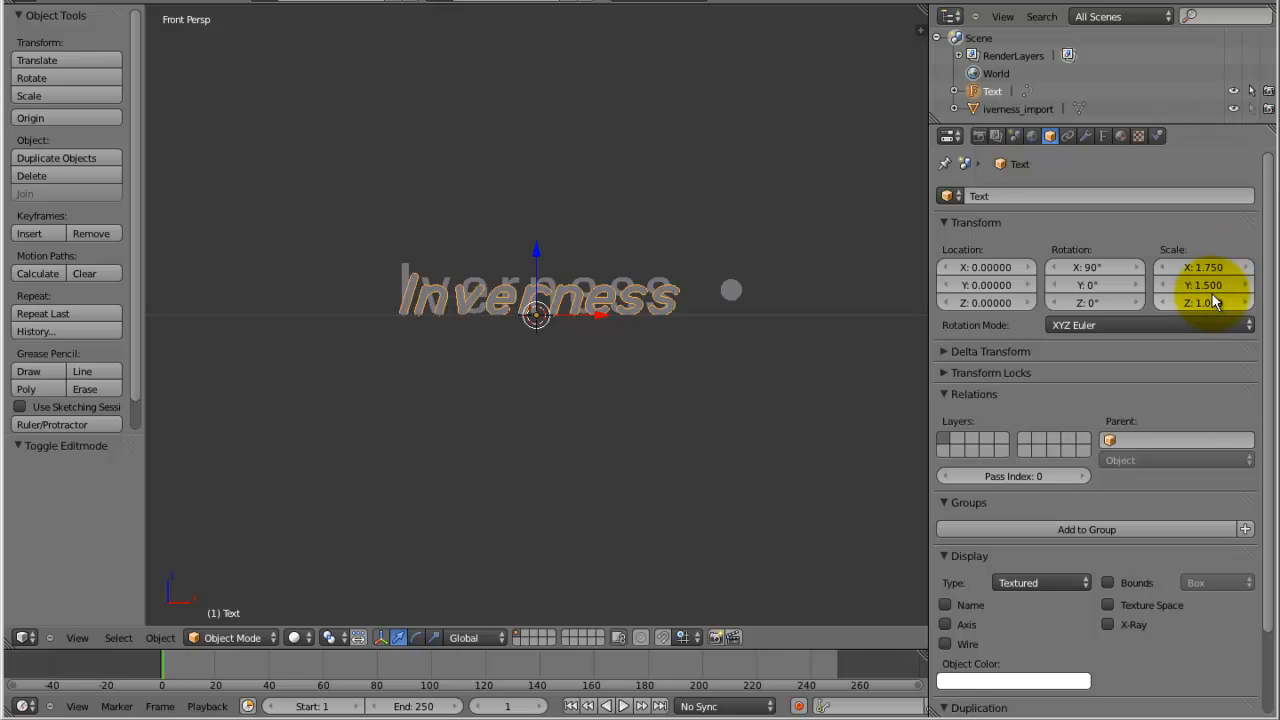
click(1210, 285)
text(1.75)
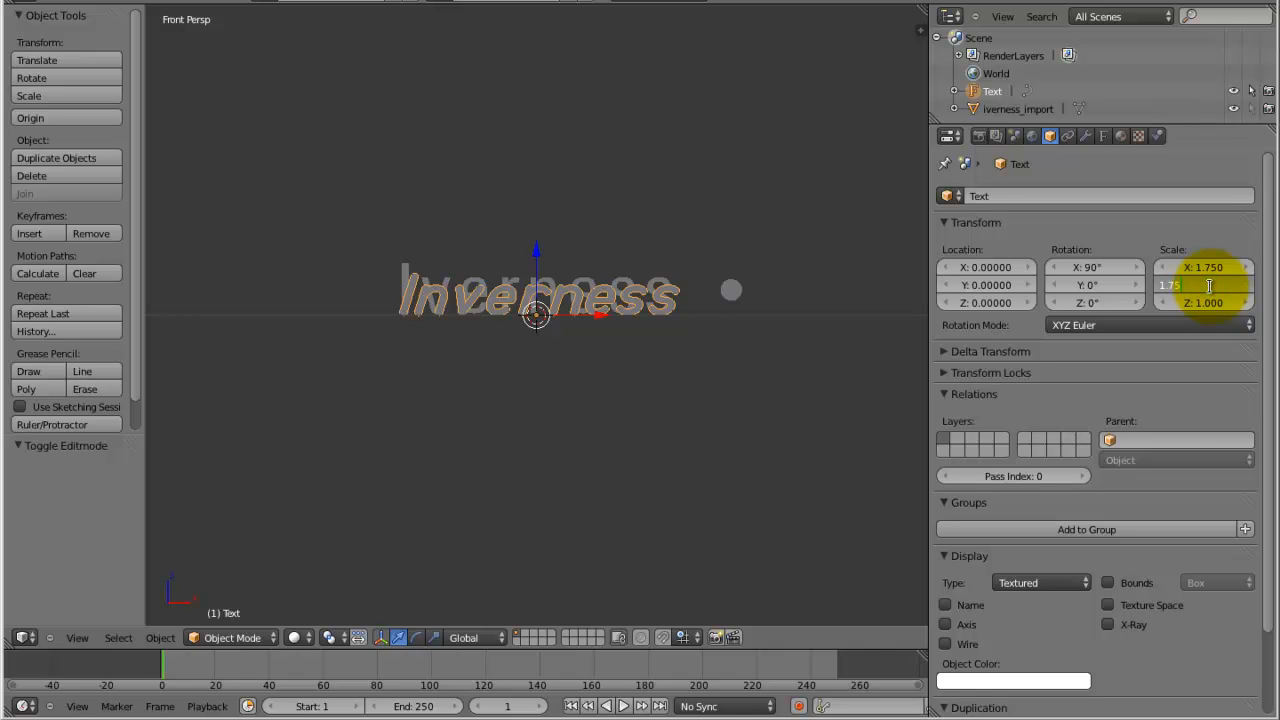
key(Return)
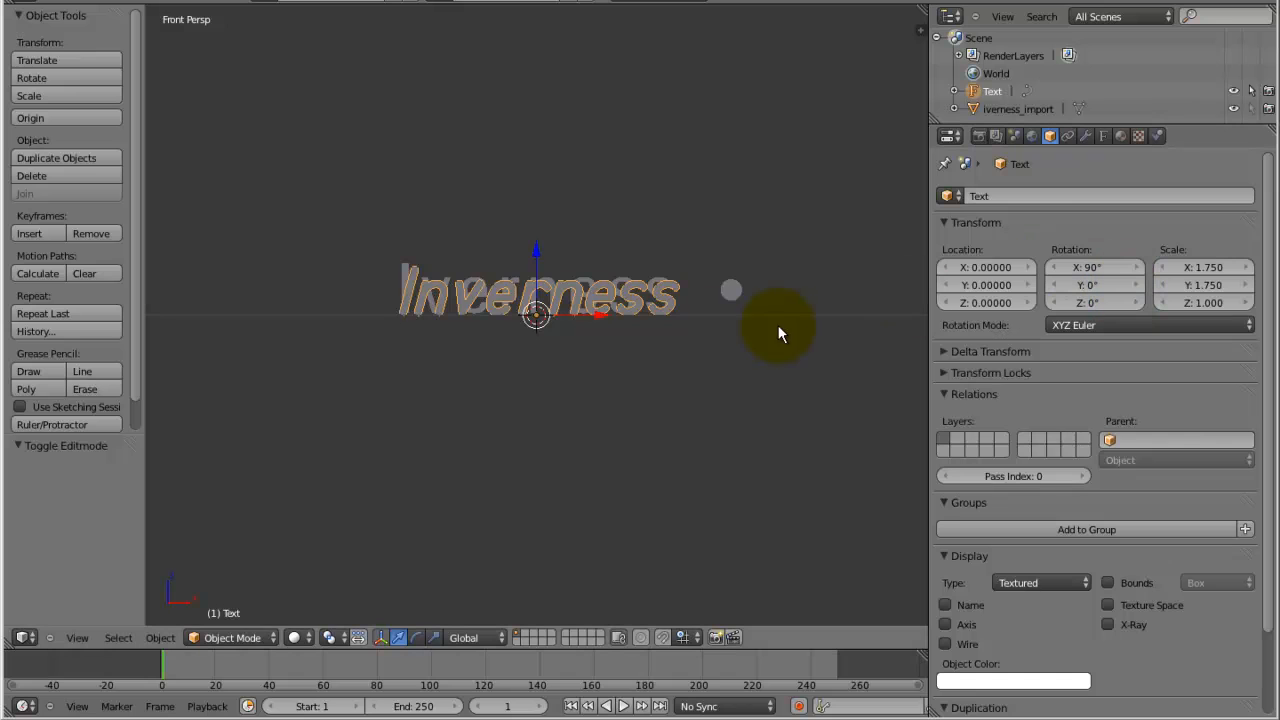
drag(602, 311, 602, 312)
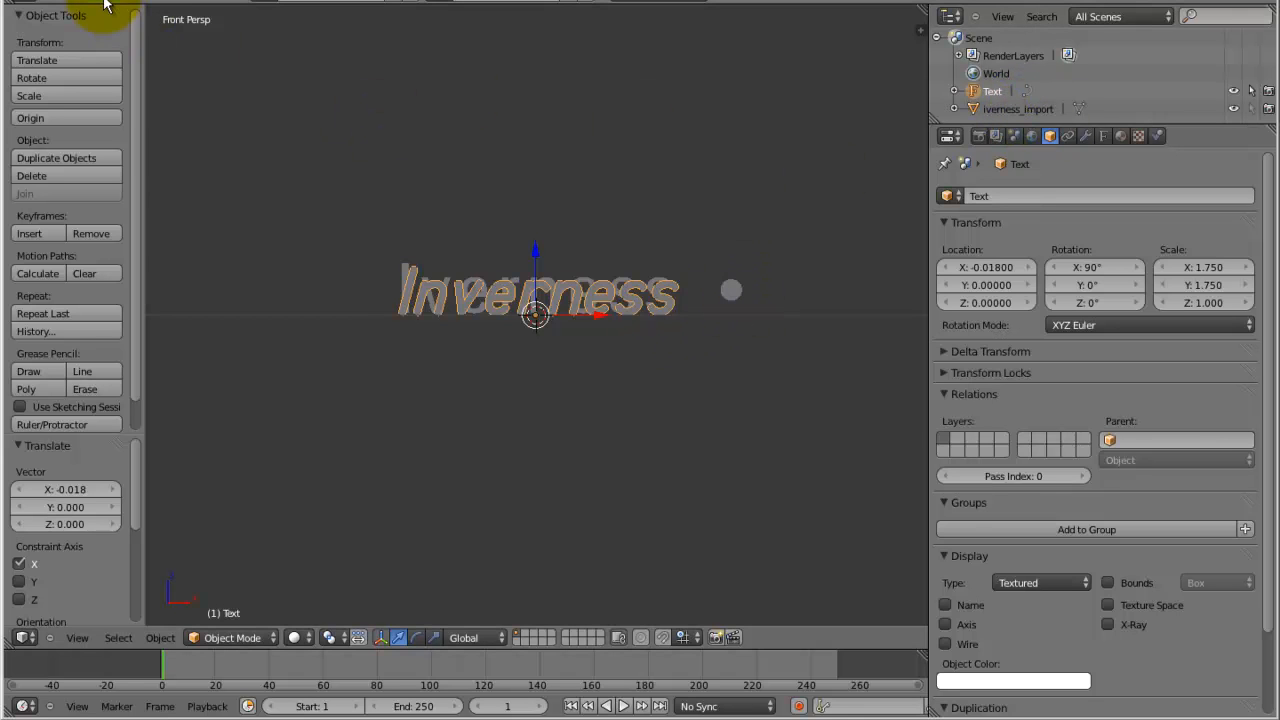
Add a mesh circle and set its X rotation to 90°
key(shift+a)
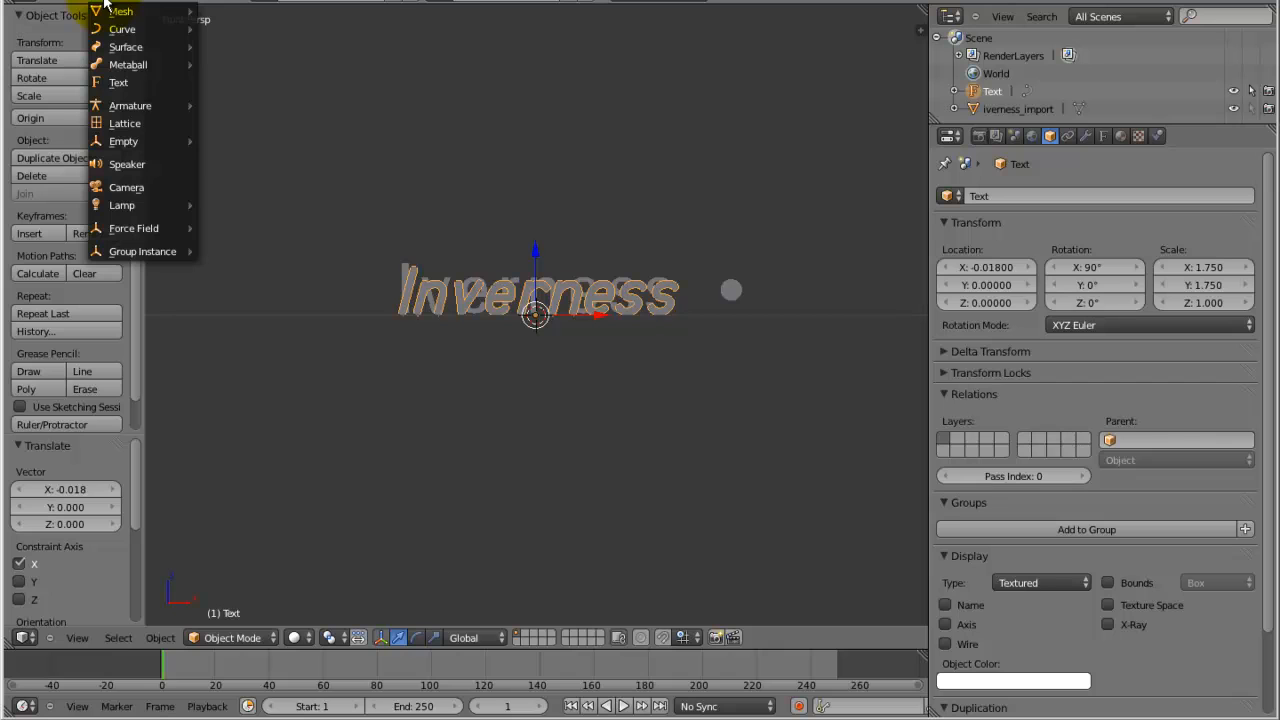
mouse_move(110, 10)
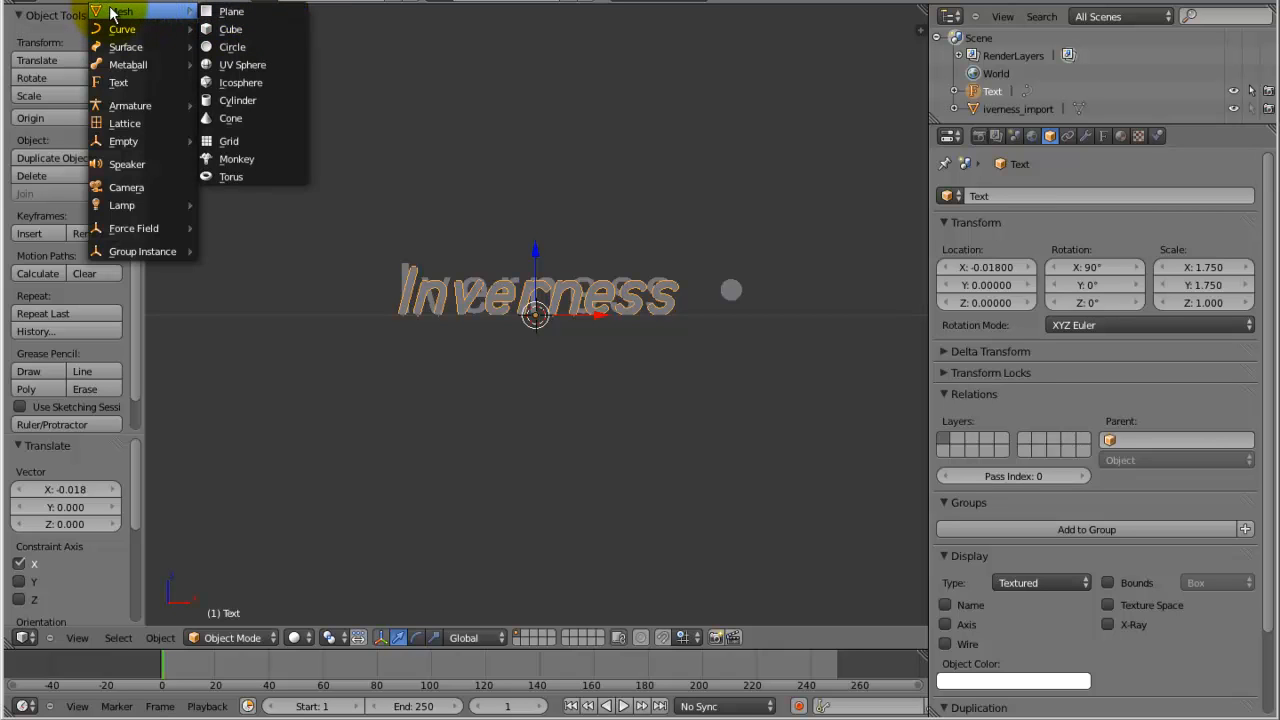
click(231, 47)
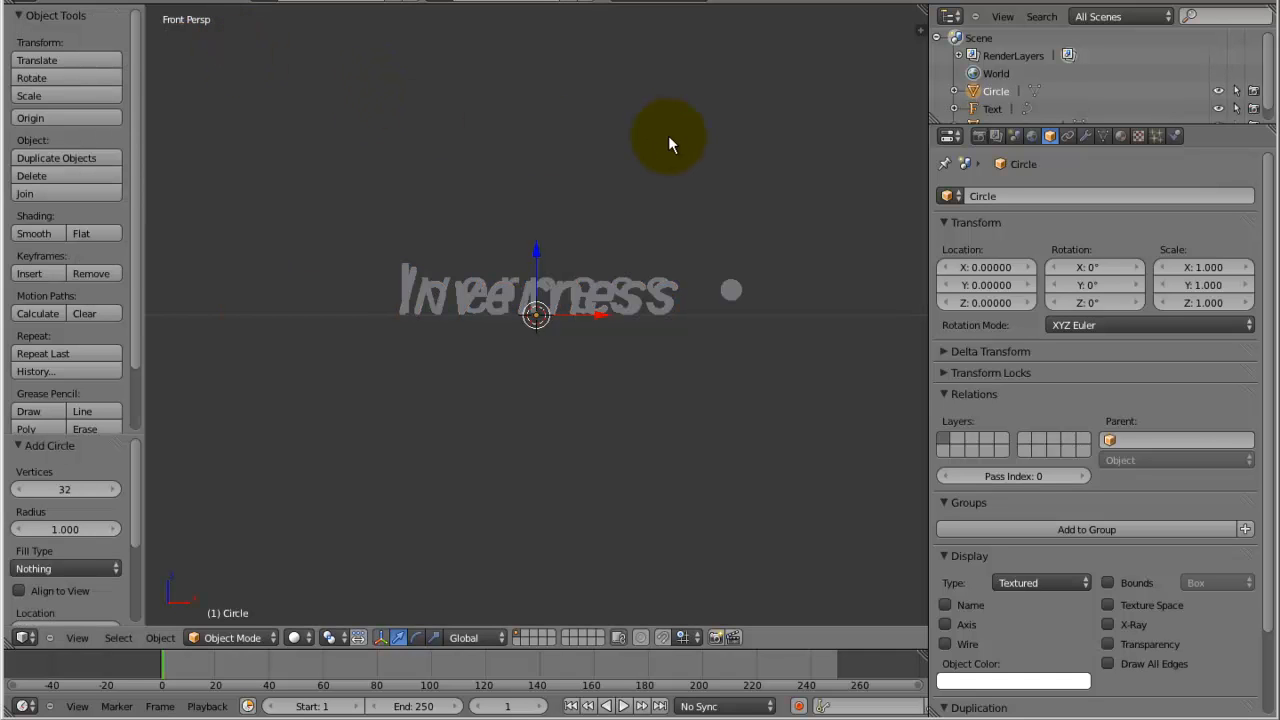
click(1105, 267)
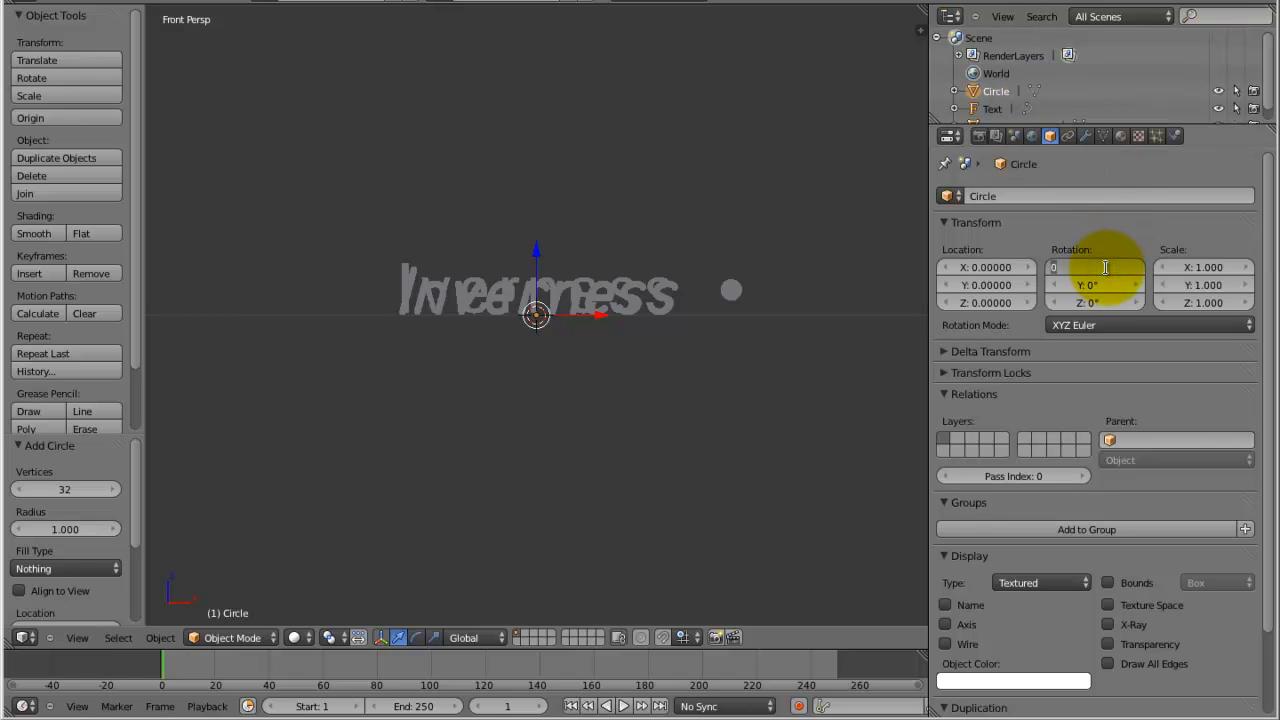
text(90)
key(Return)
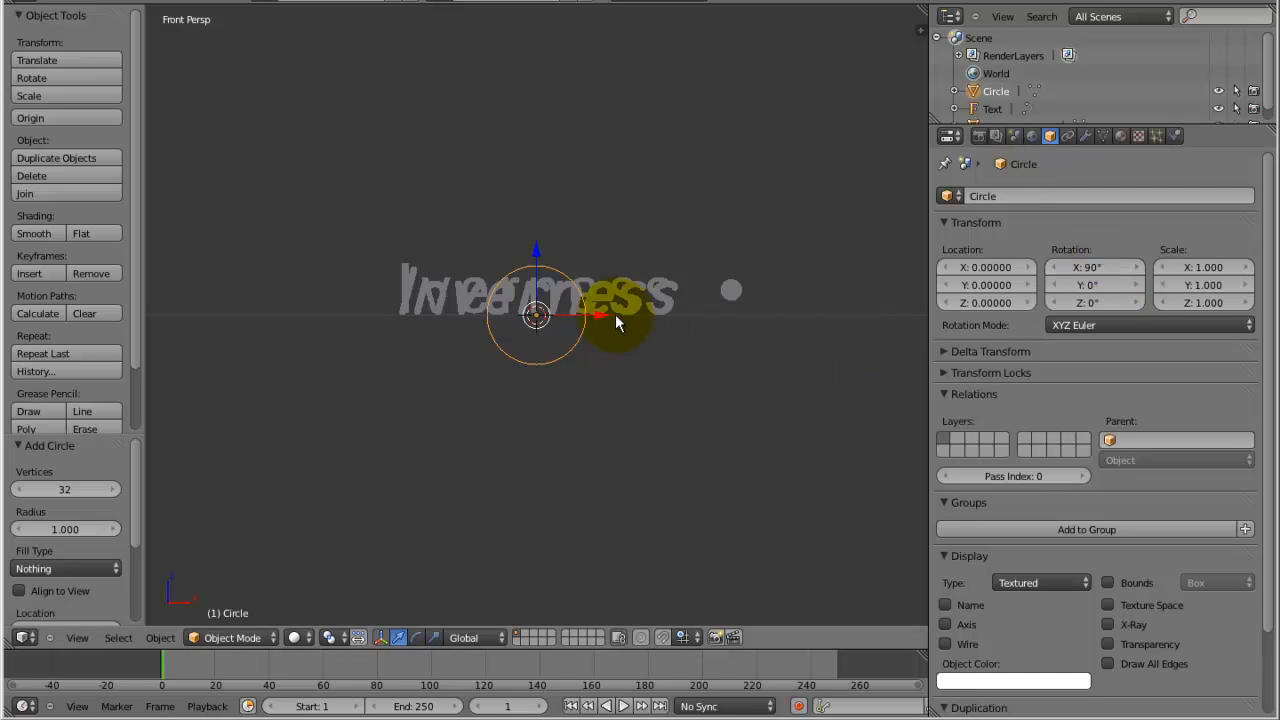
Move the circle onto the imported dot at about X 3.94, Z 0.49 and scale it uniformly to about 0.22
drag(601, 313, 797, 311)
drag(734, 249, 731, 229)
drag(800, 286, 797, 286)
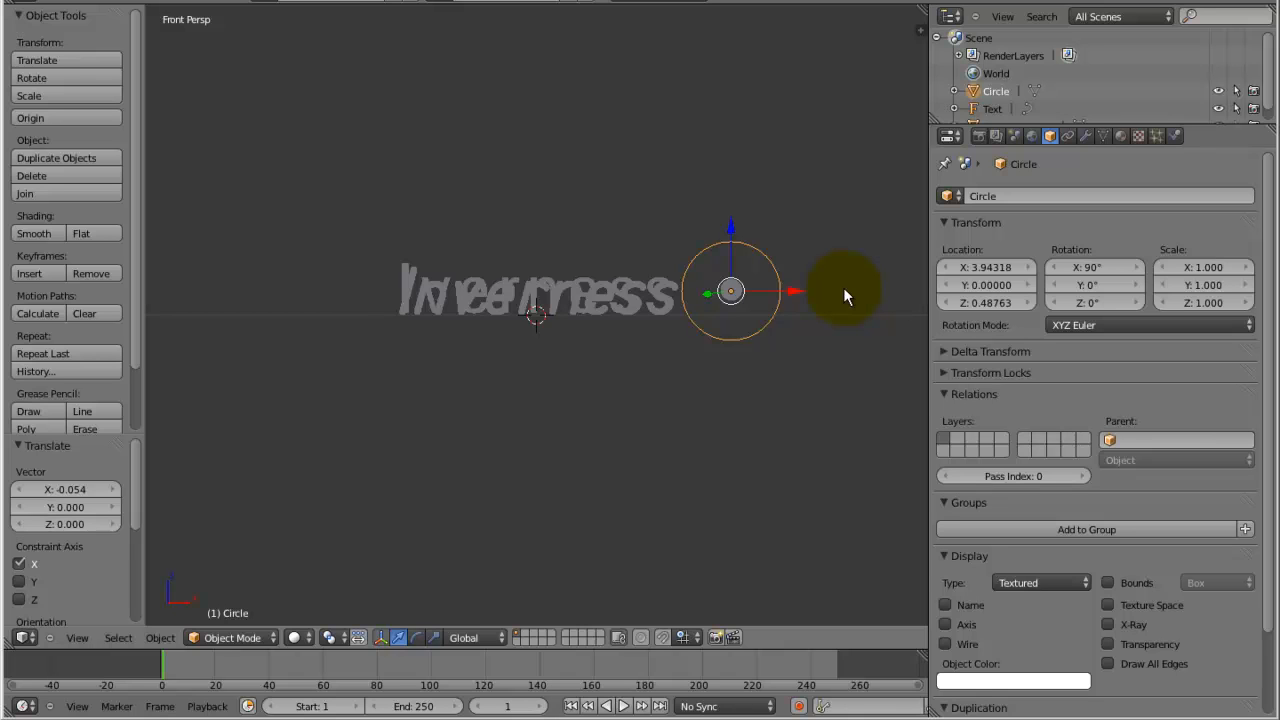
key(s)
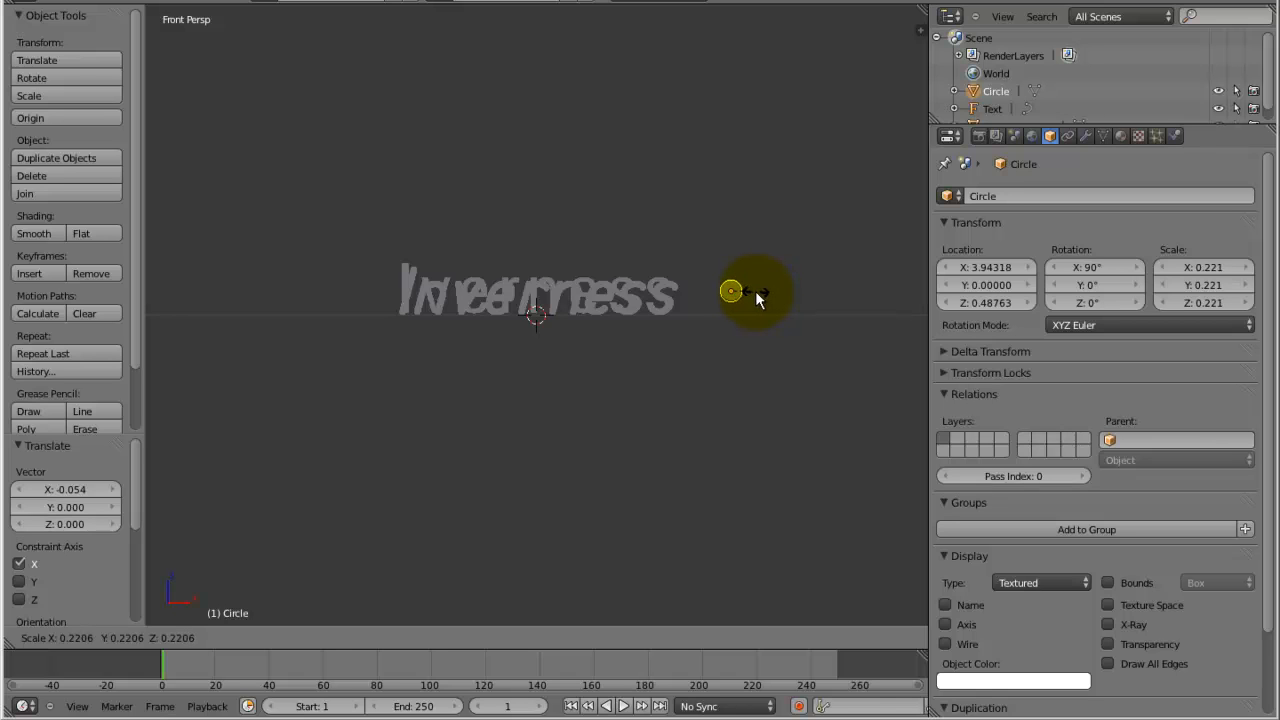
click(755, 290)
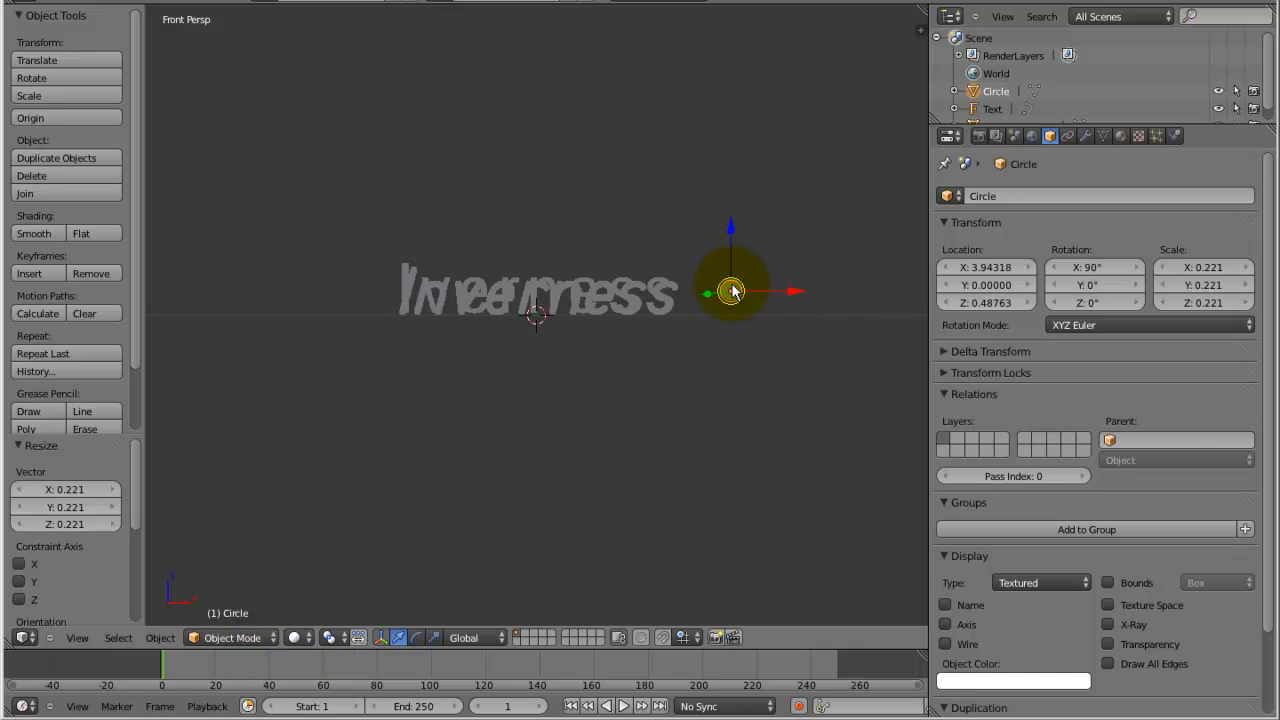
Fill the circle in Edit Mode by extruding its outline, scaling the extrusion to 0 and removing the doubled vertices
click(270, 637)
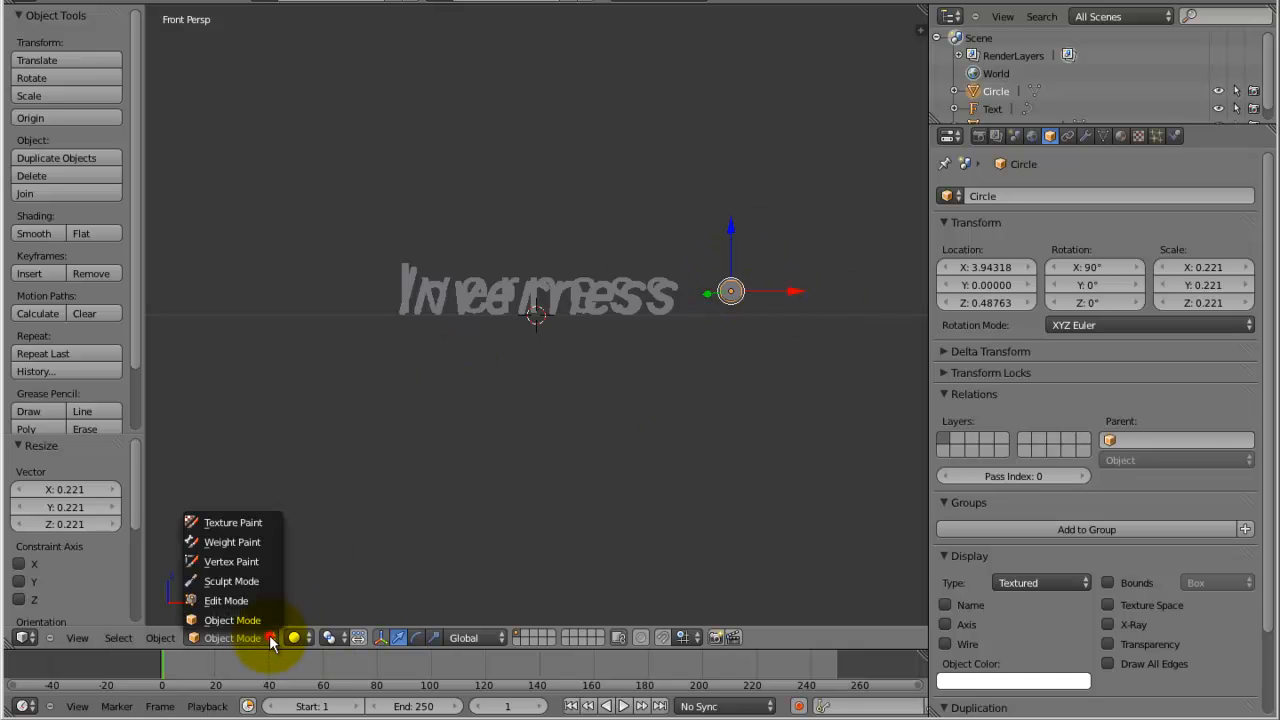
click(226, 601)
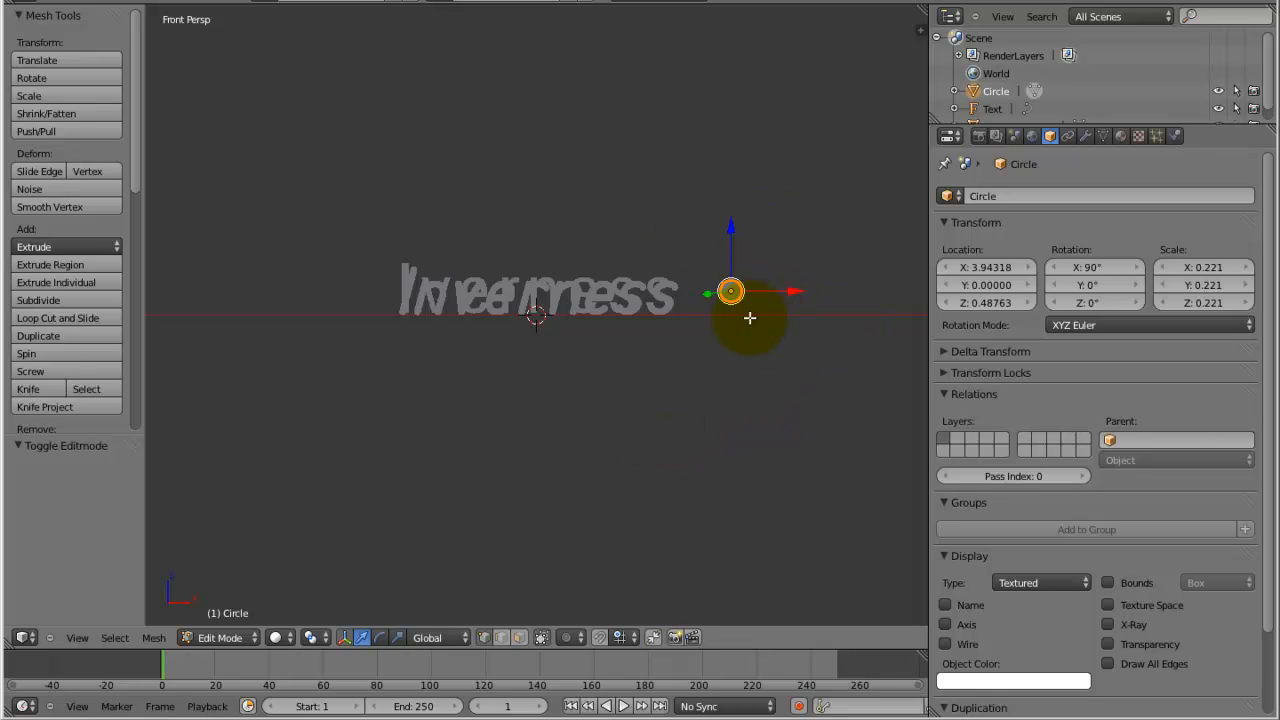
scroll(760, 300, up, 3)
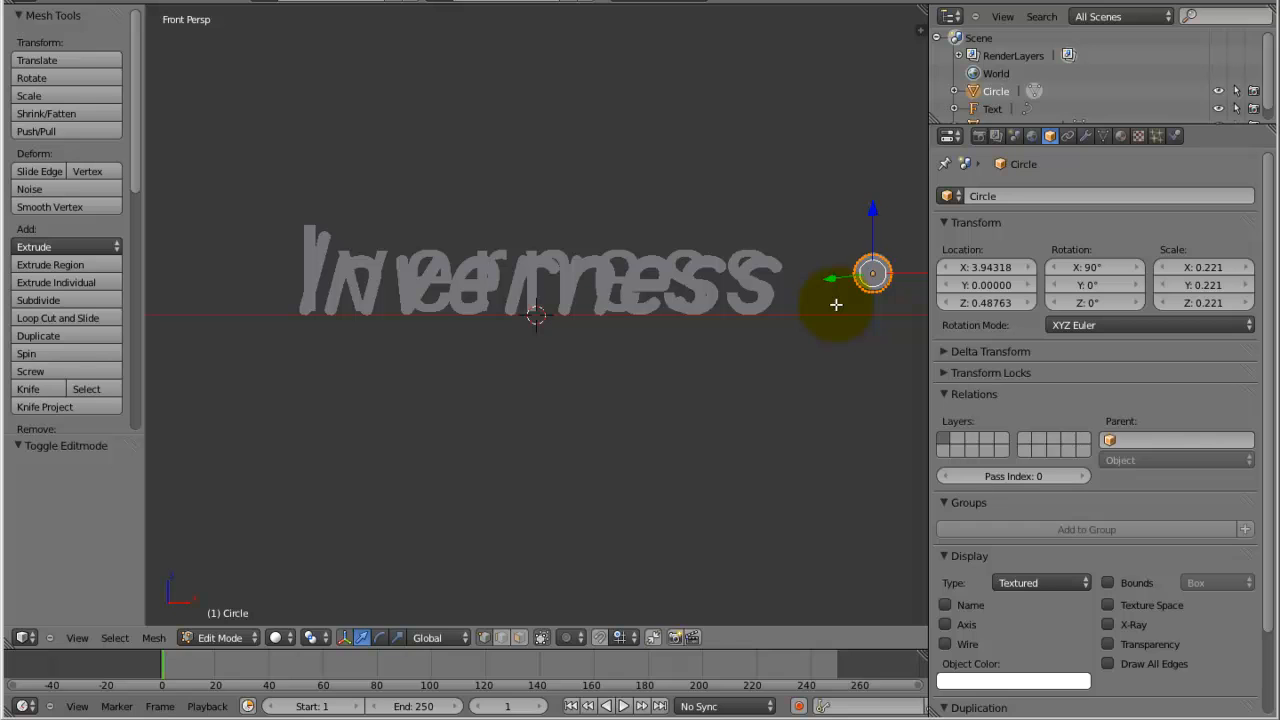
key(g)
key(s)
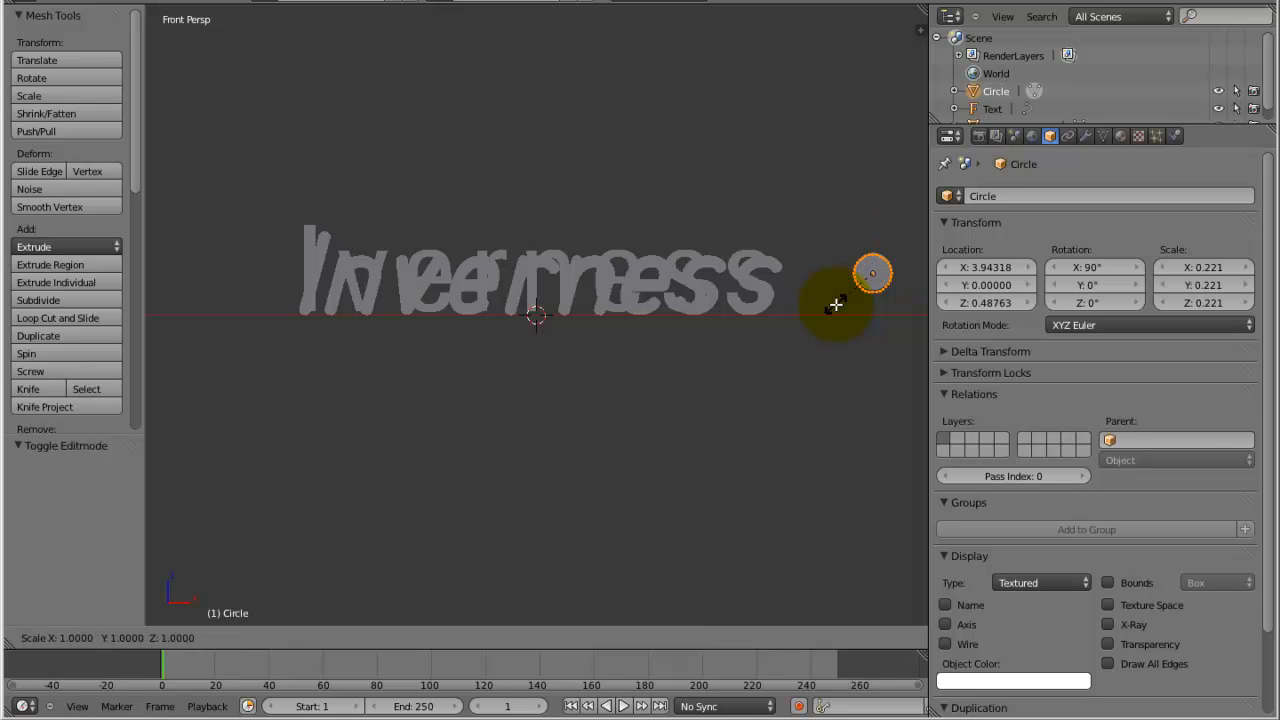
key(0)
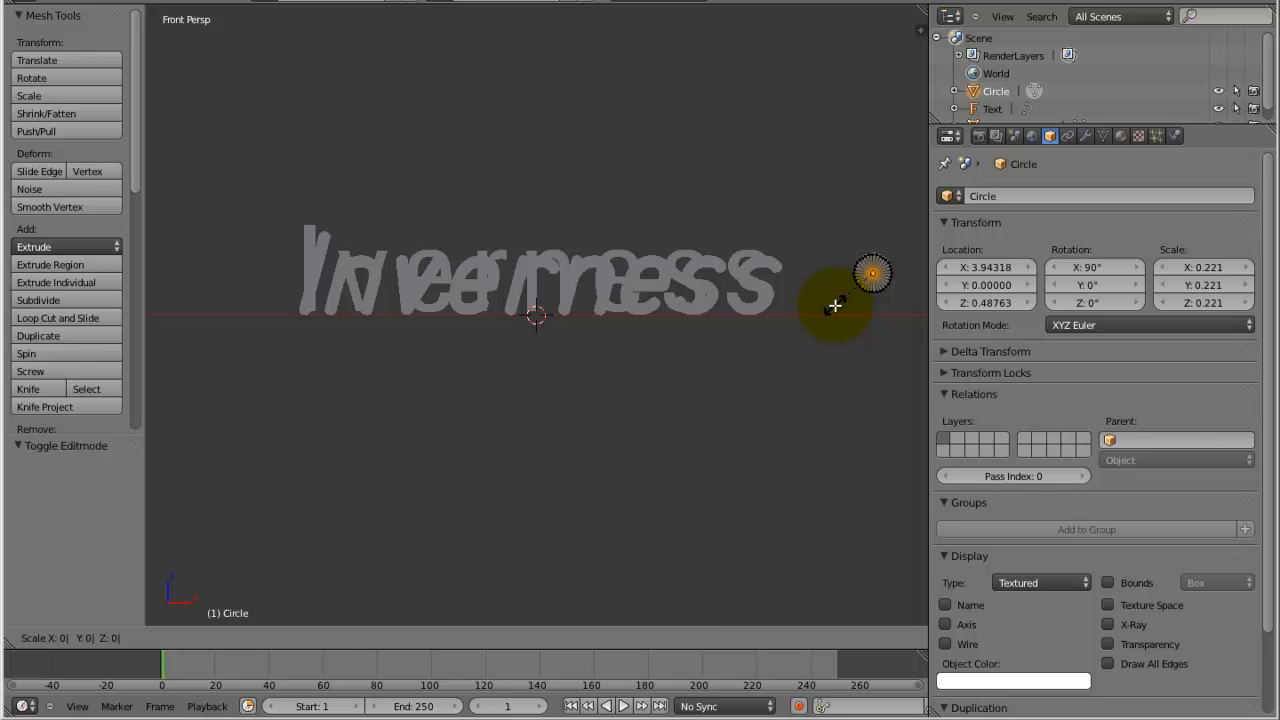
key(Return)
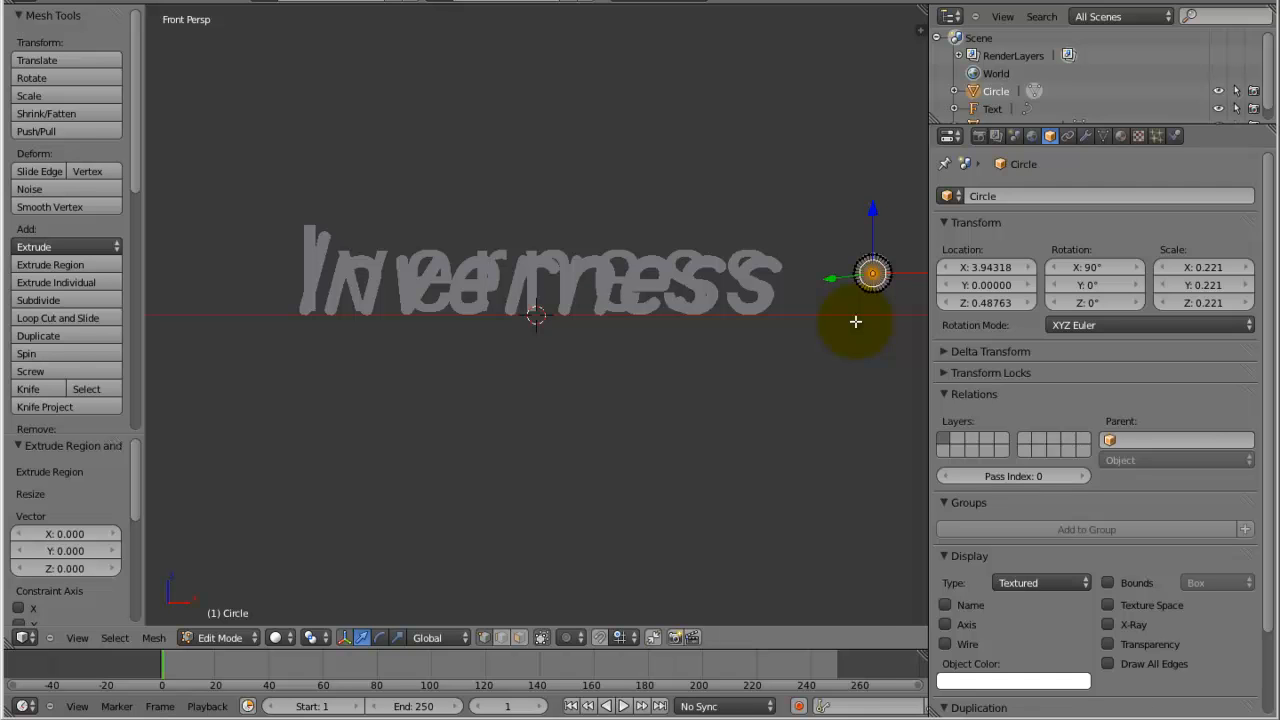
key(w)
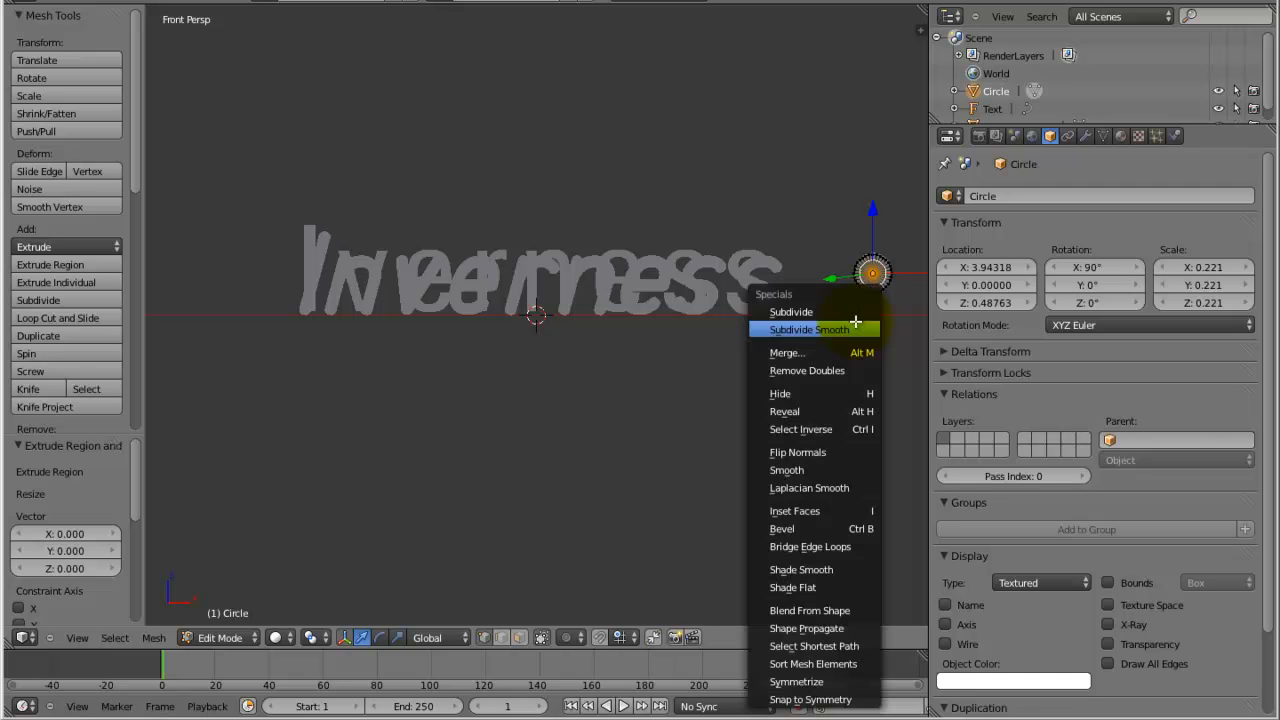
click(819, 372)
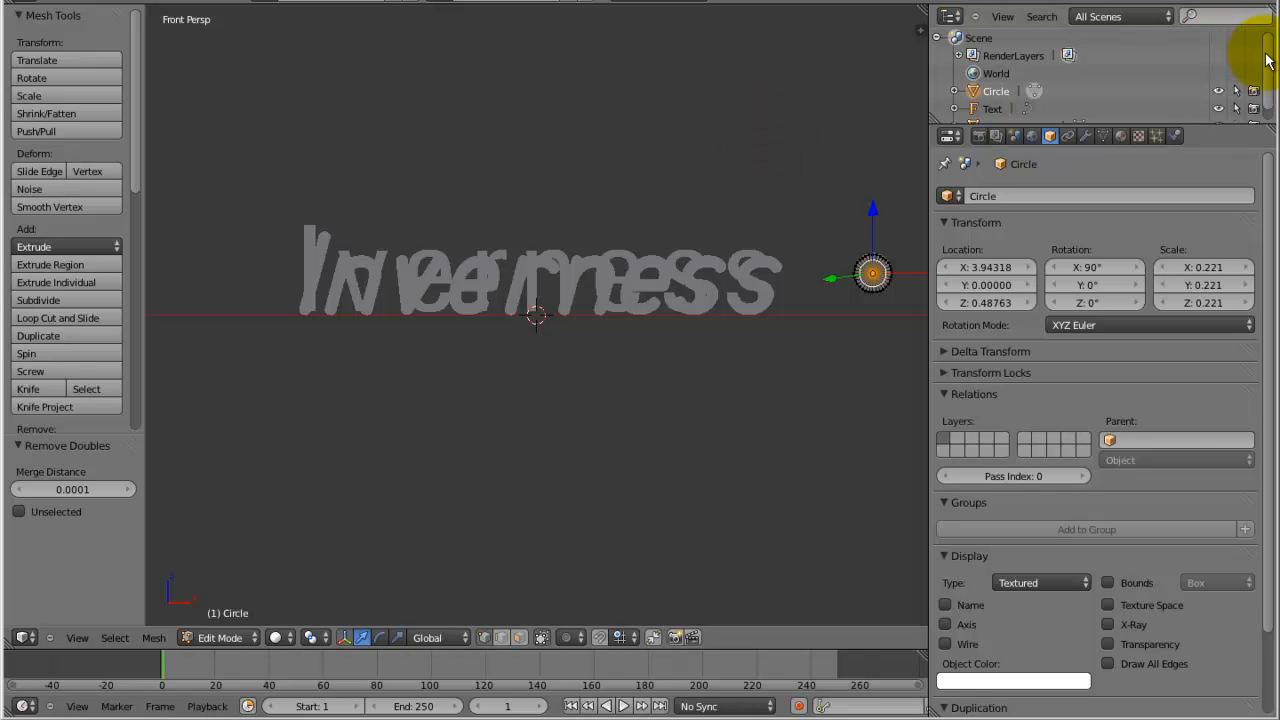
Hide the iverness_import object and delete it from the scene
drag(1267, 50, 1265, 97)
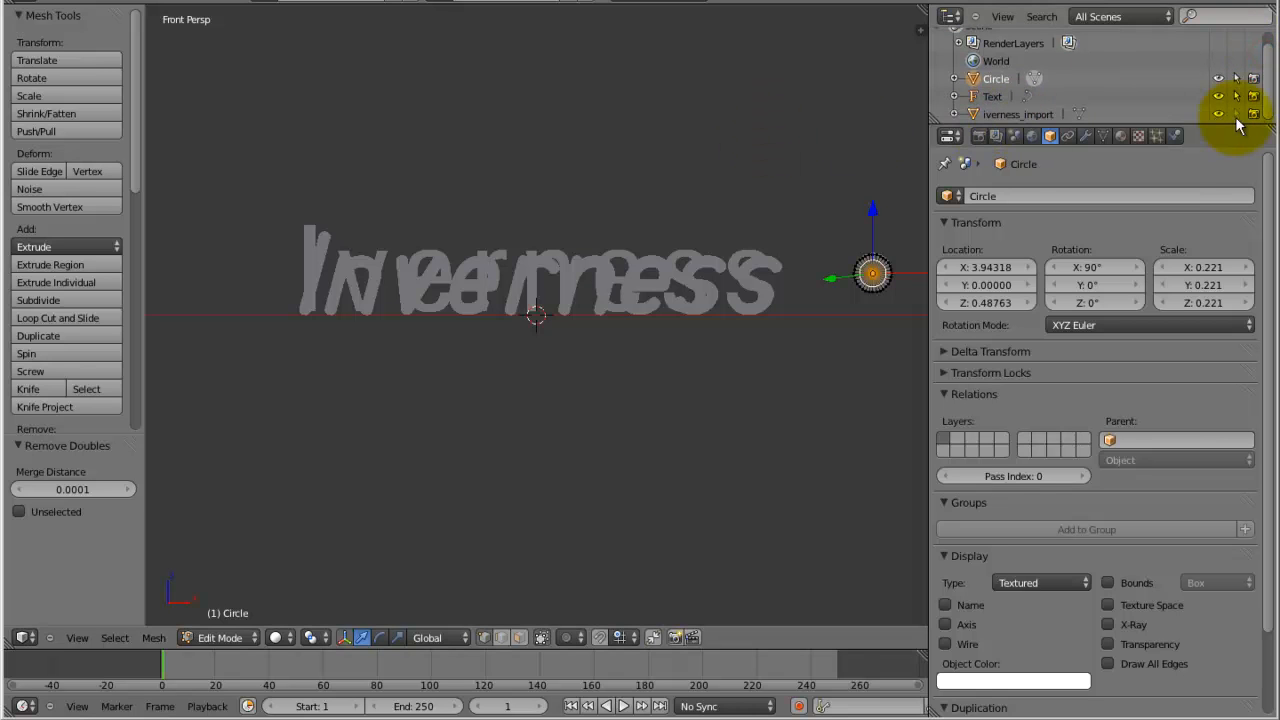
click(1219, 114)
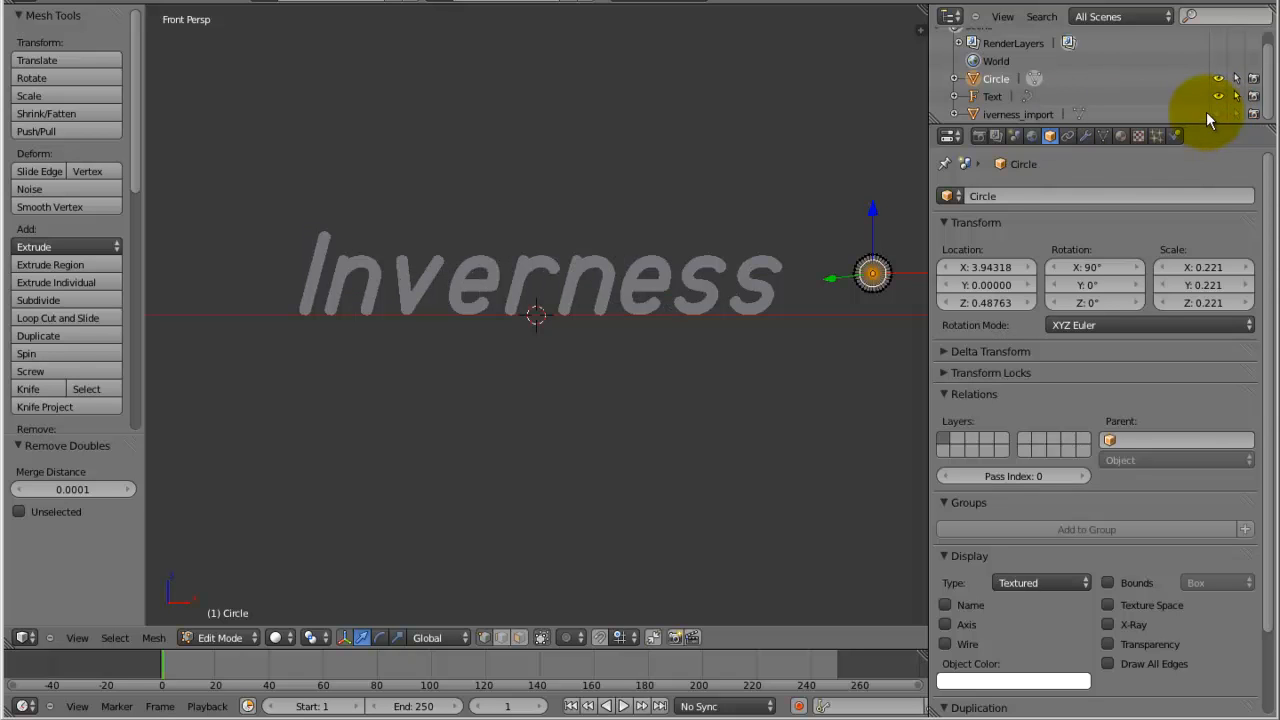
click(1017, 114)
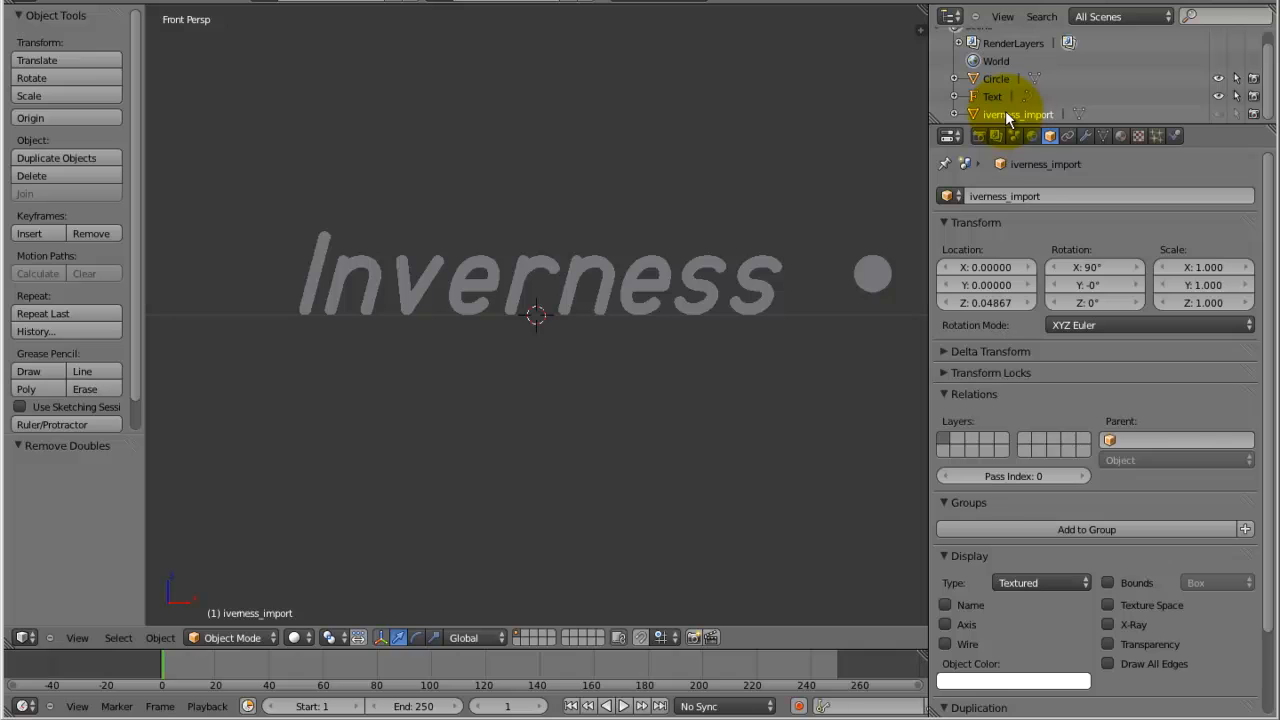
right_click(1004, 112)
click(978, 111)
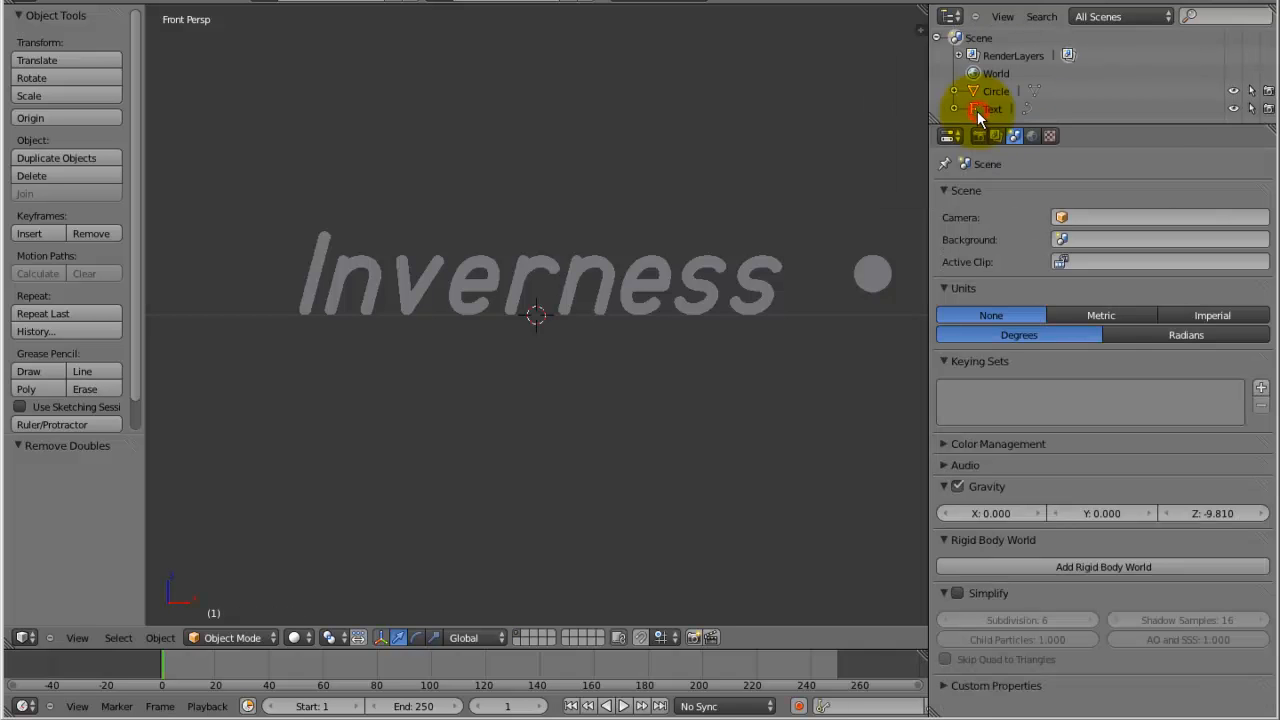
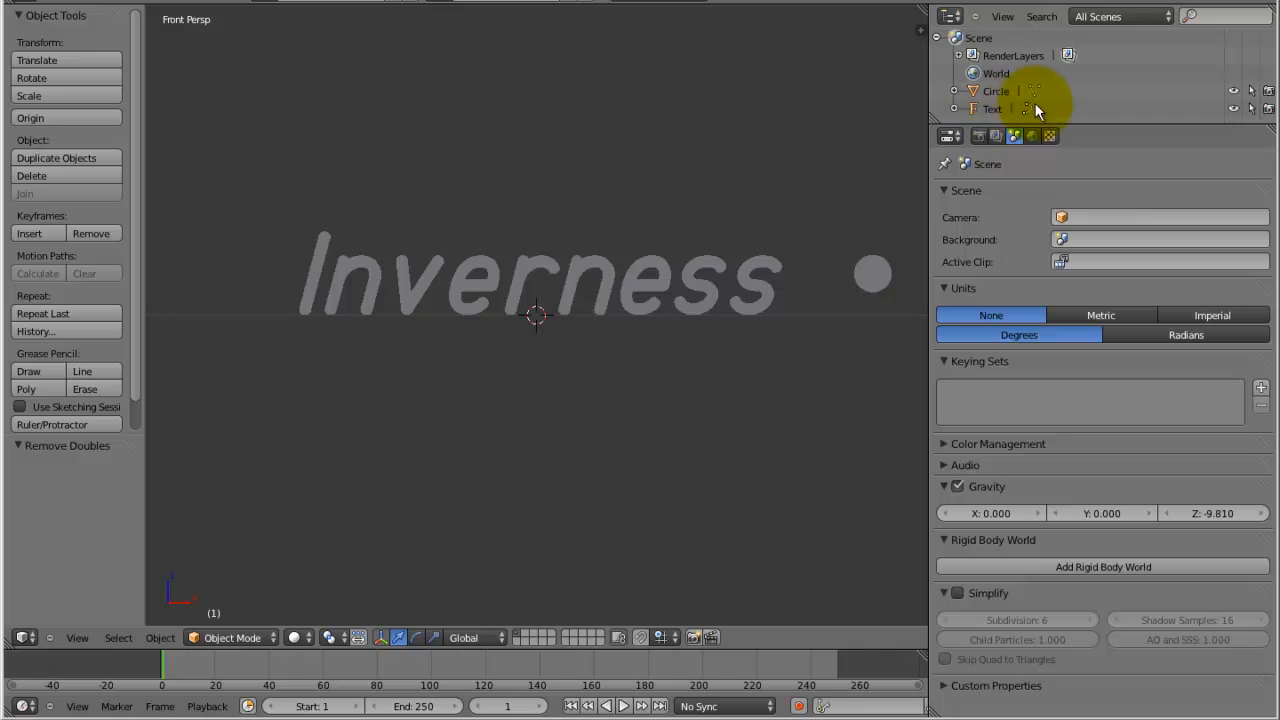
Convert the Inverness text object to a mesh
click(992, 109)
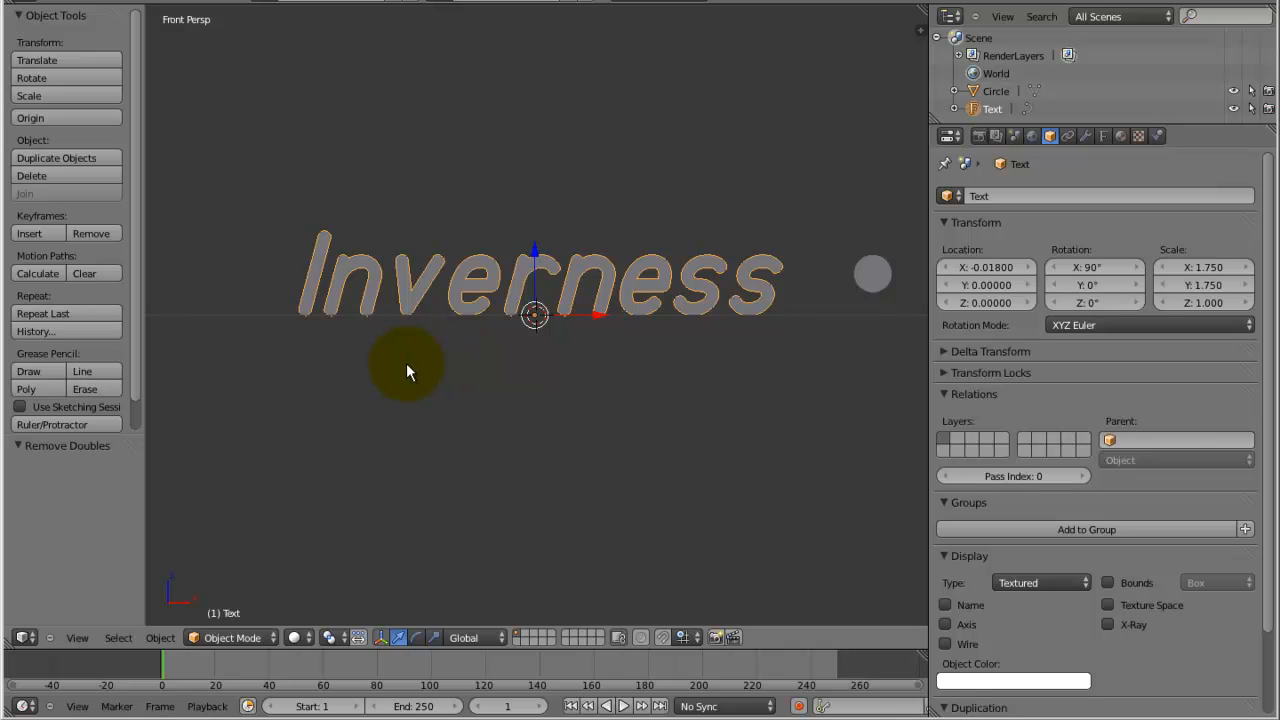
key(alt+c)
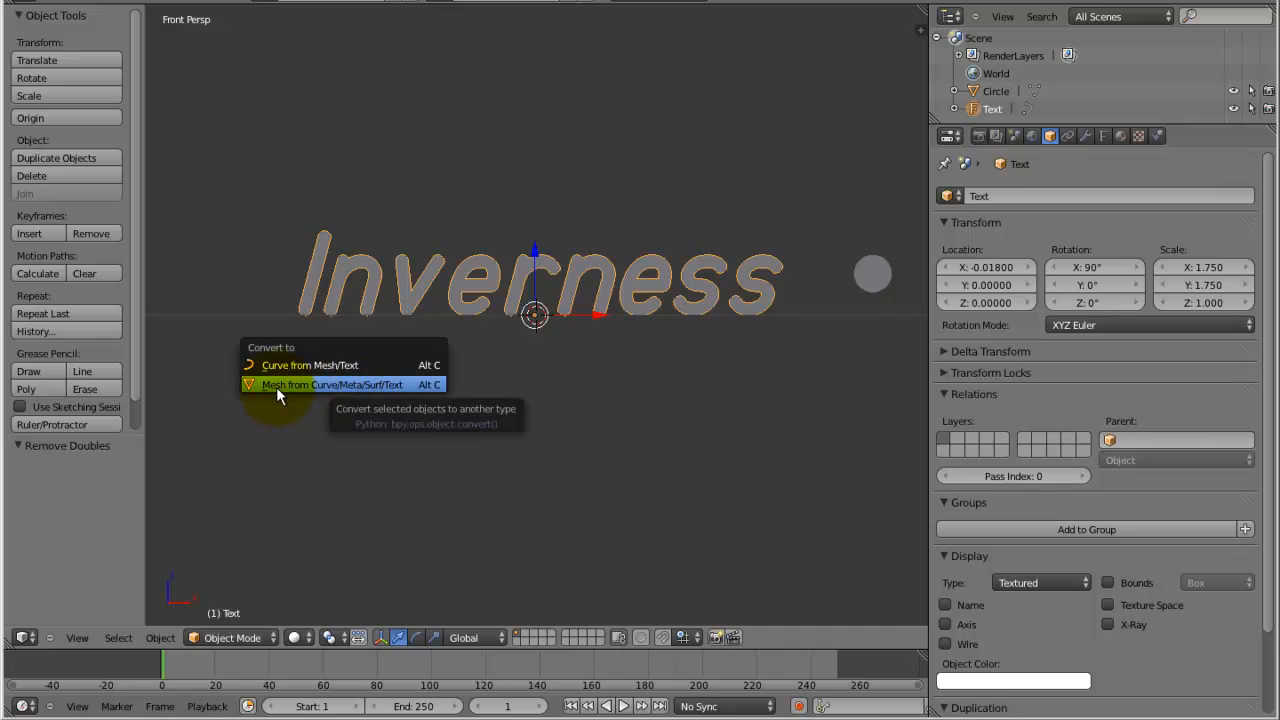
click(391, 384)
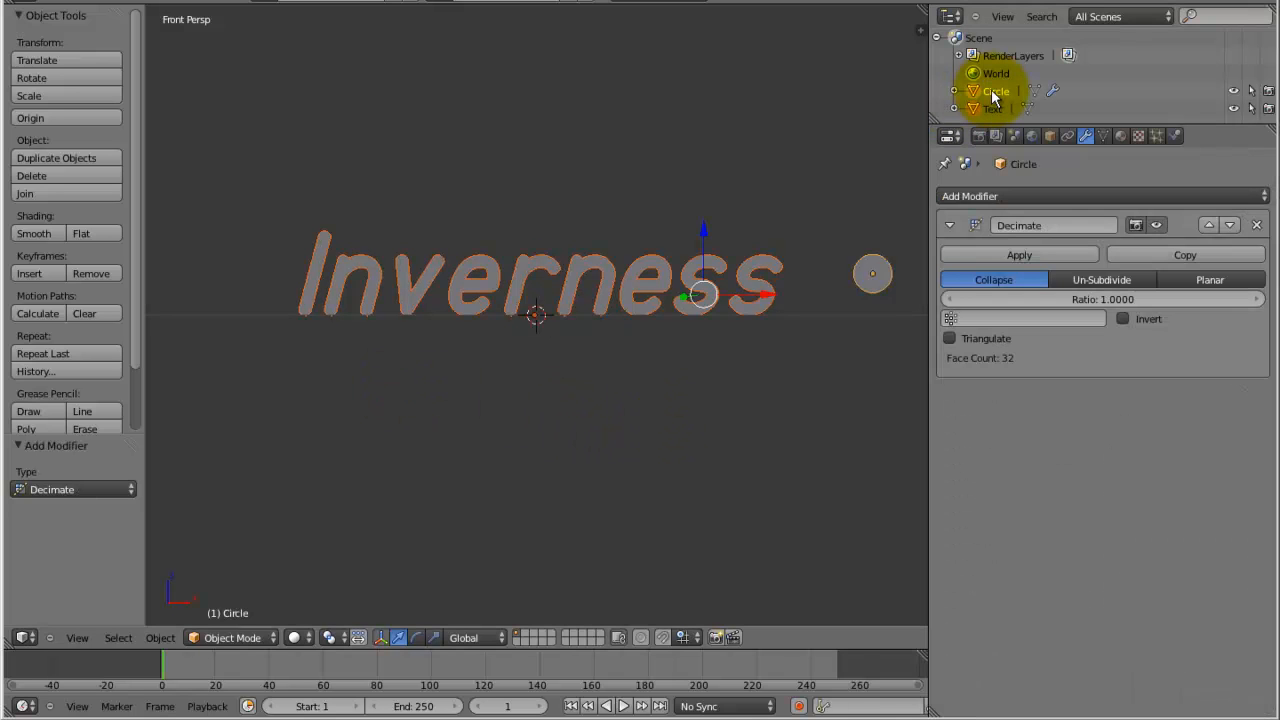
Select the whole Inverness text mesh in Edit Mode and turn on the display of its face normals
click(992, 106)
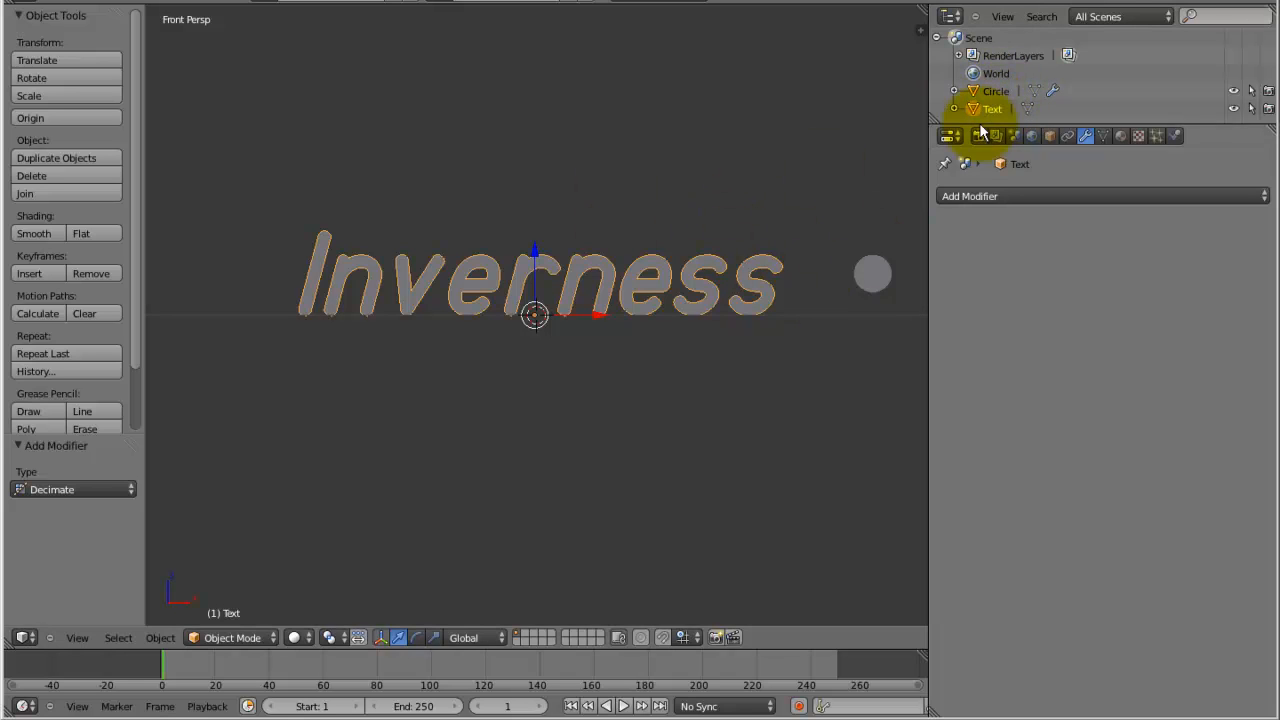
click(995, 90)
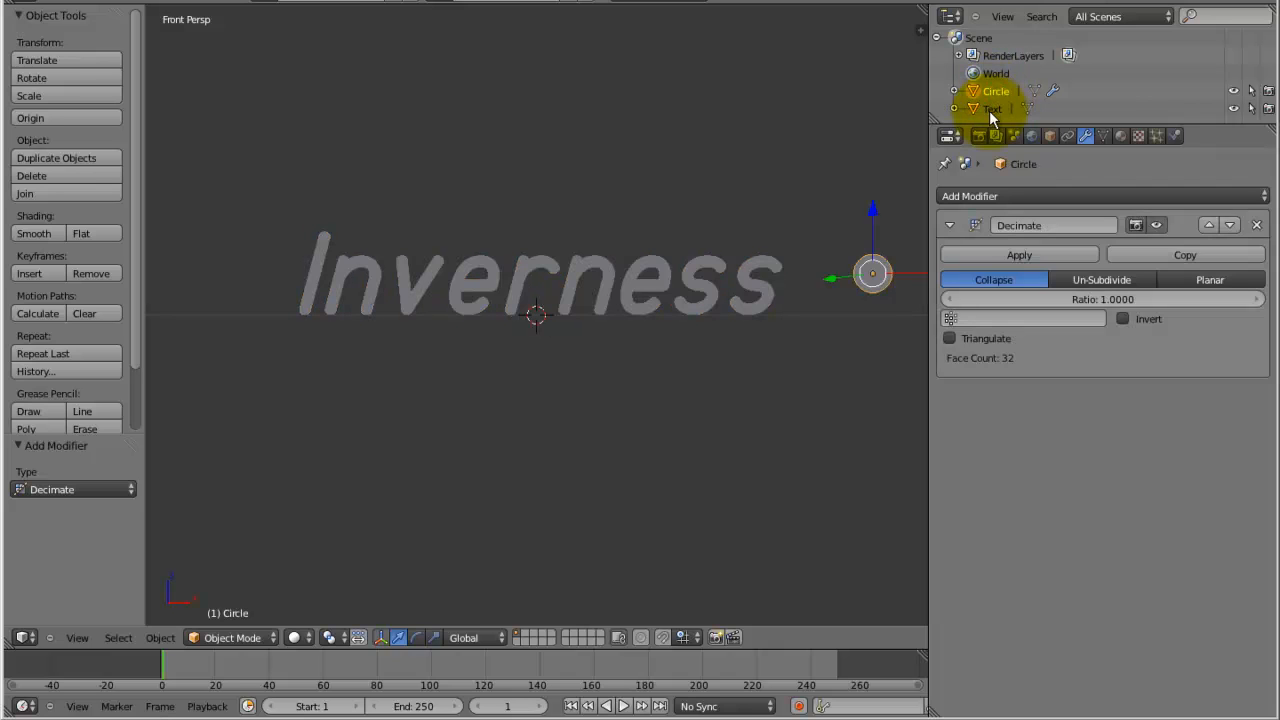
click(989, 109)
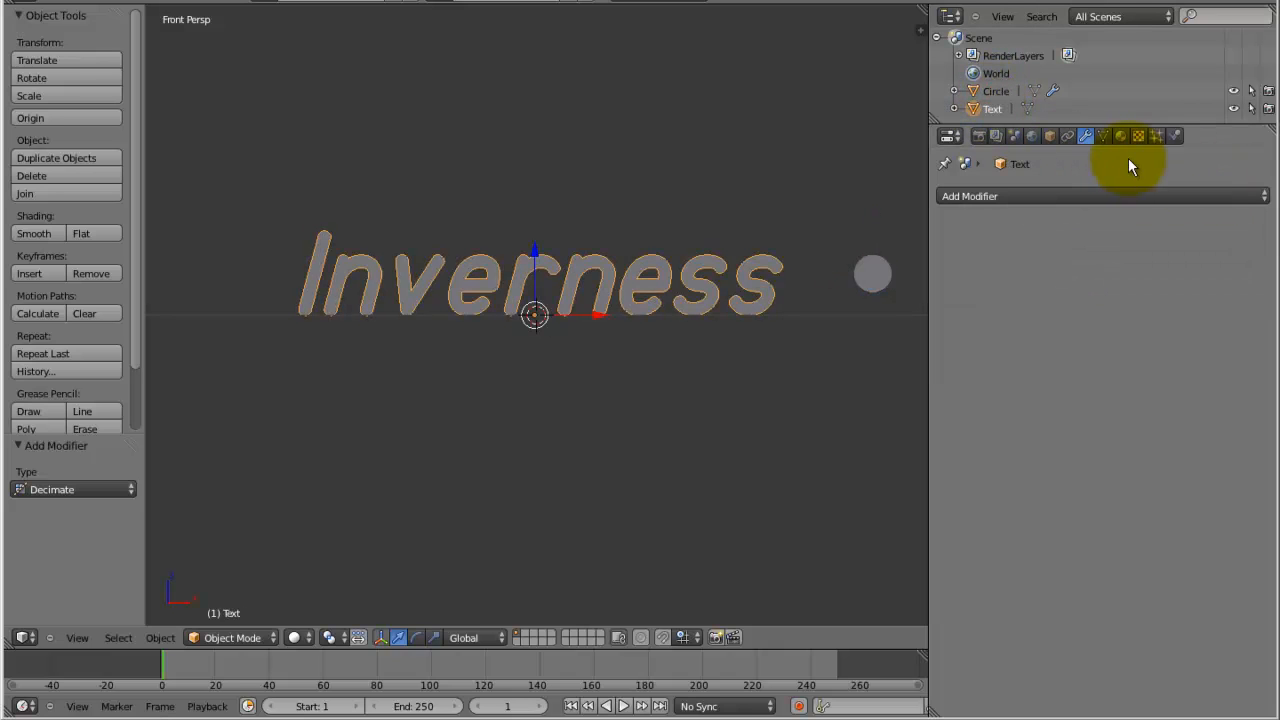
click(1049, 136)
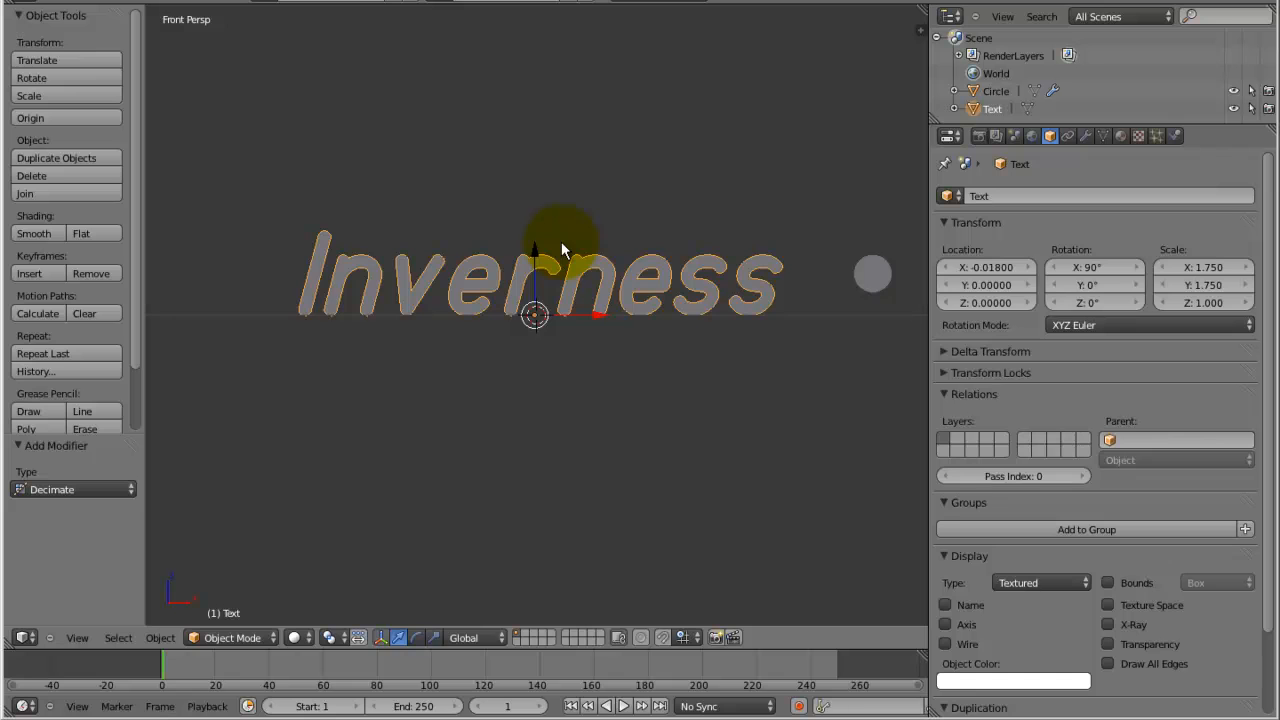
click(211, 636)
click(220, 600)
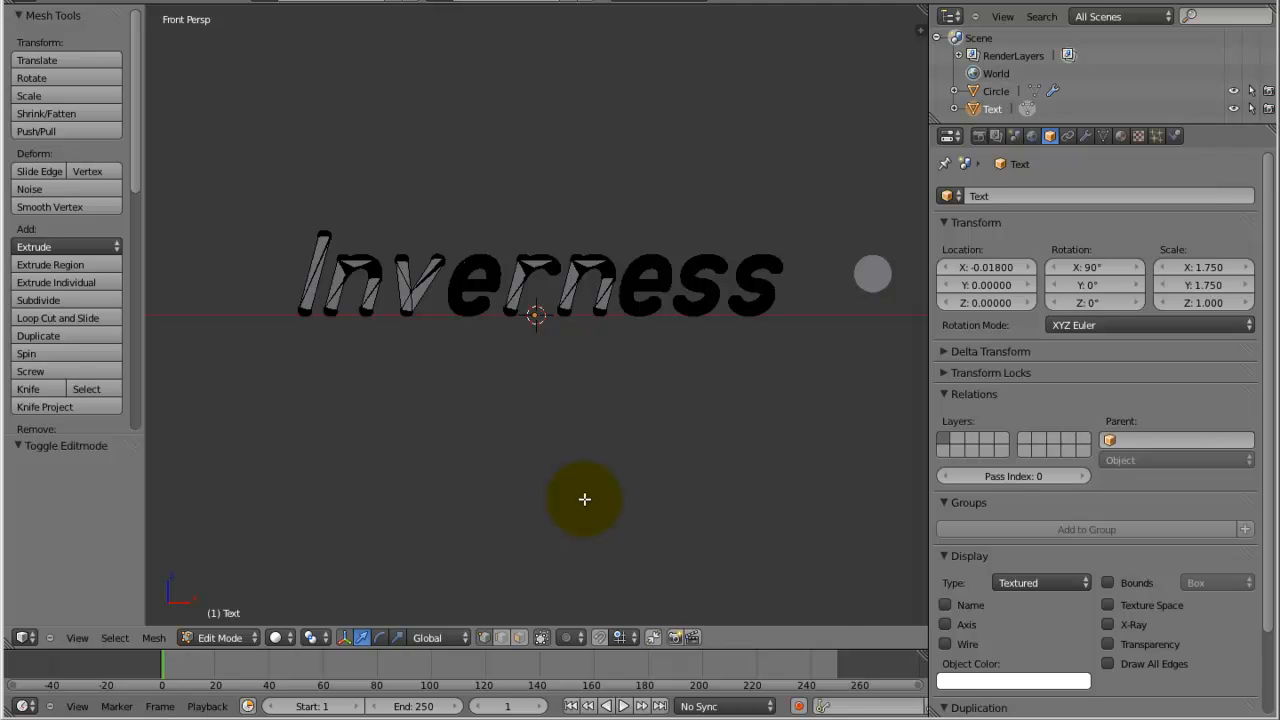
key(n)
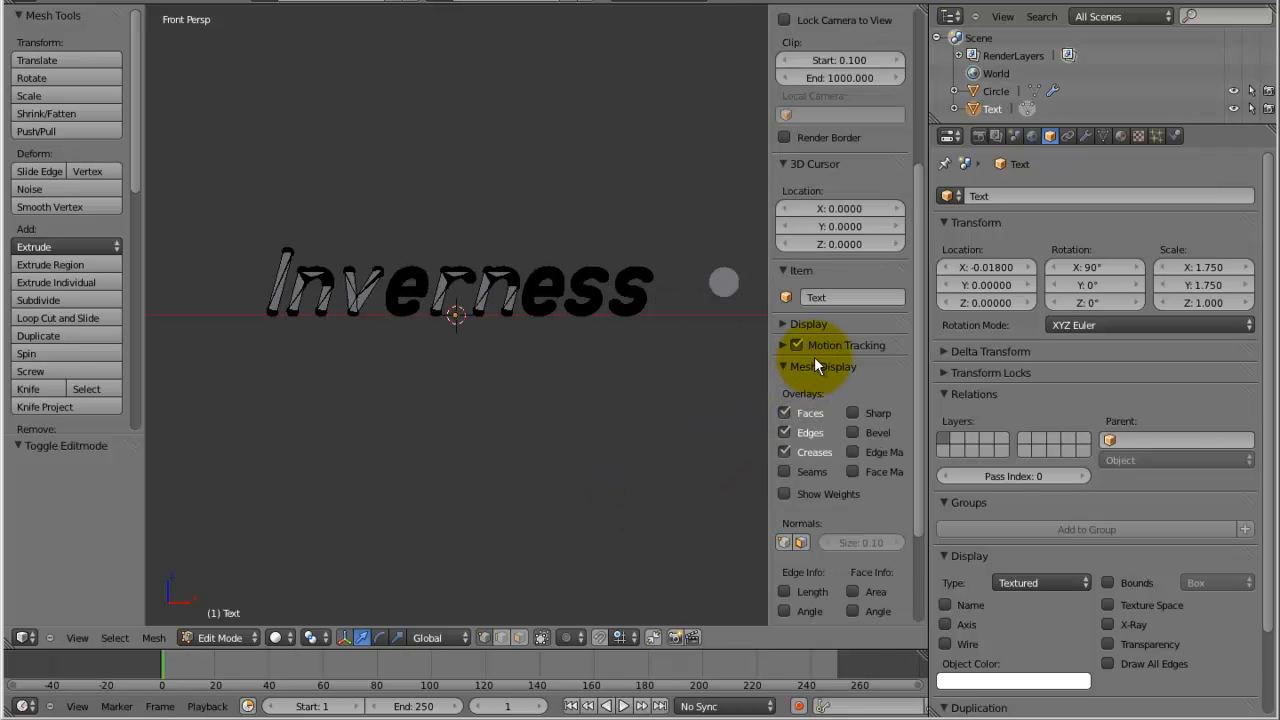
scroll(814, 362, down, 3)
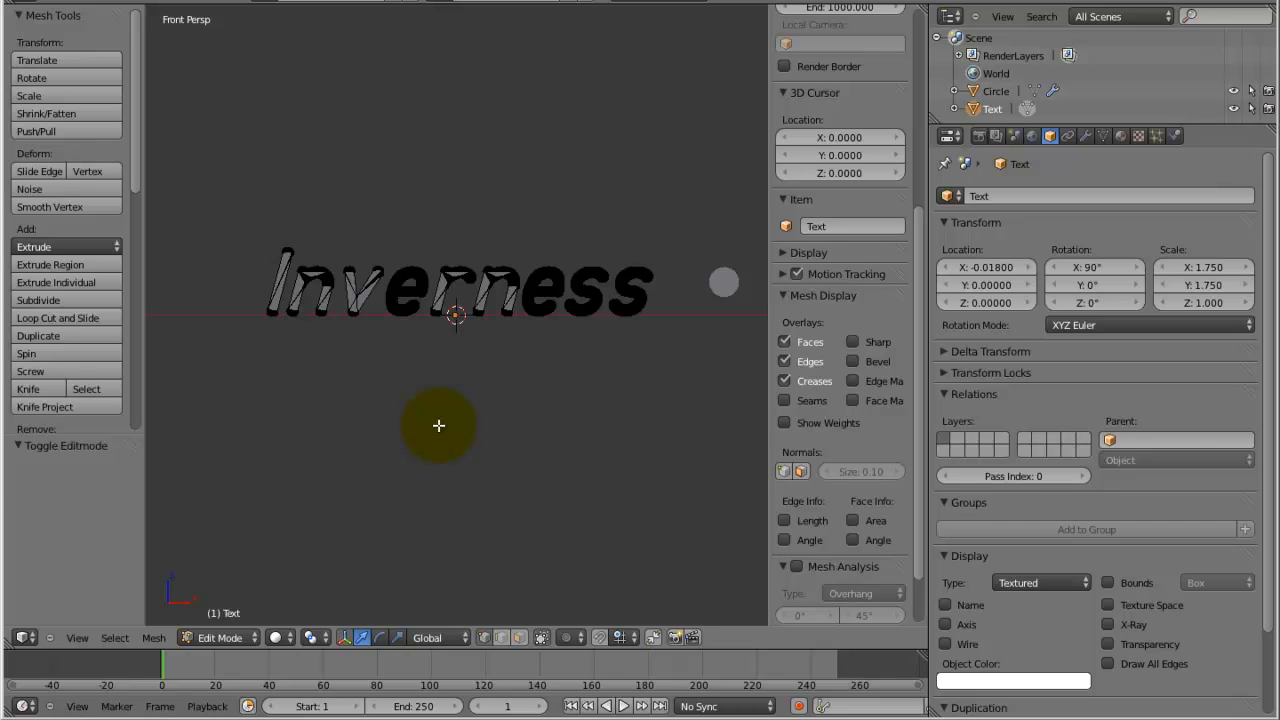
key(a)
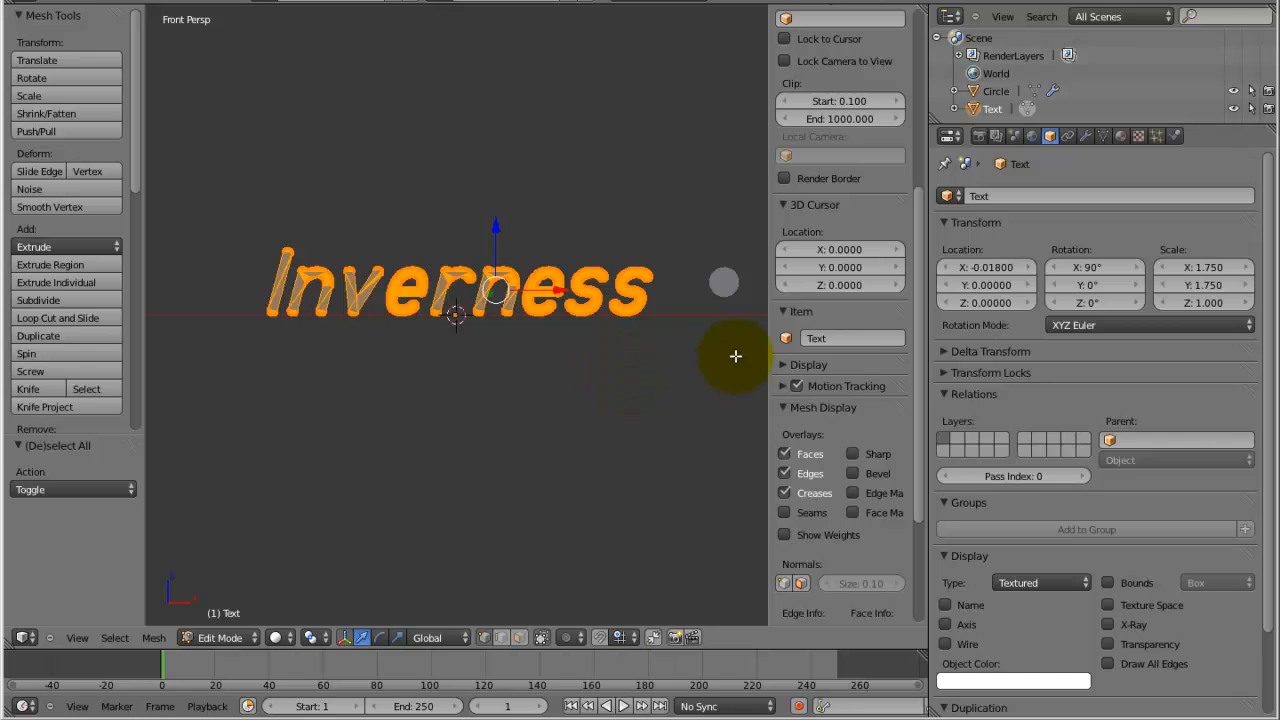
drag(918, 351, 907, 444)
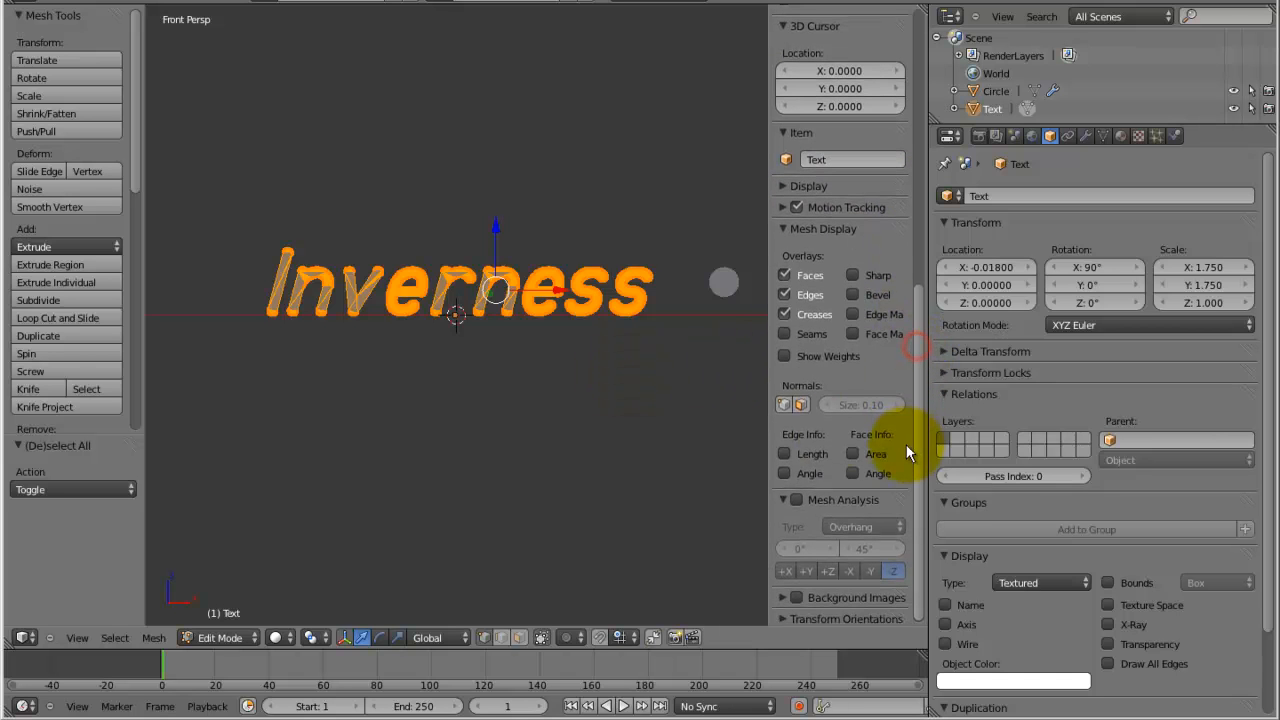
click(801, 405)
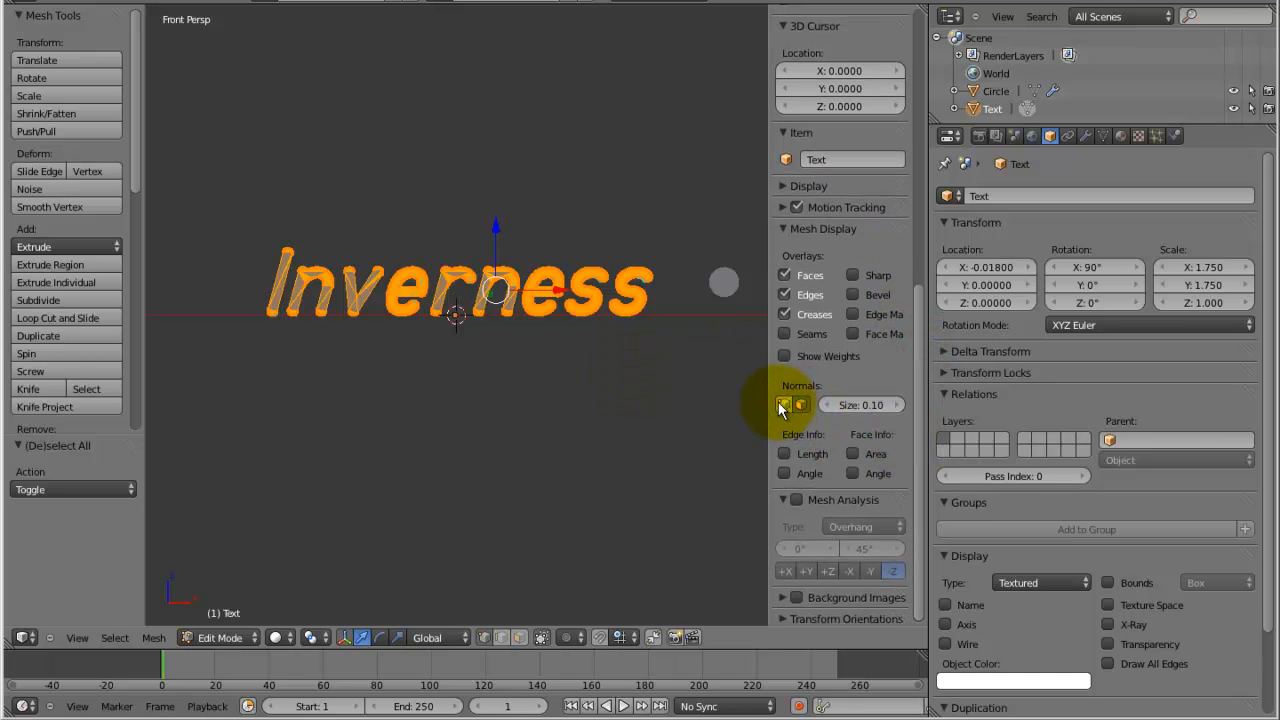
Examine the direction of the face normals on the letters of the Inverness mesh
scroll(632, 292, up, 5)
scroll(632, 292, up, 5)
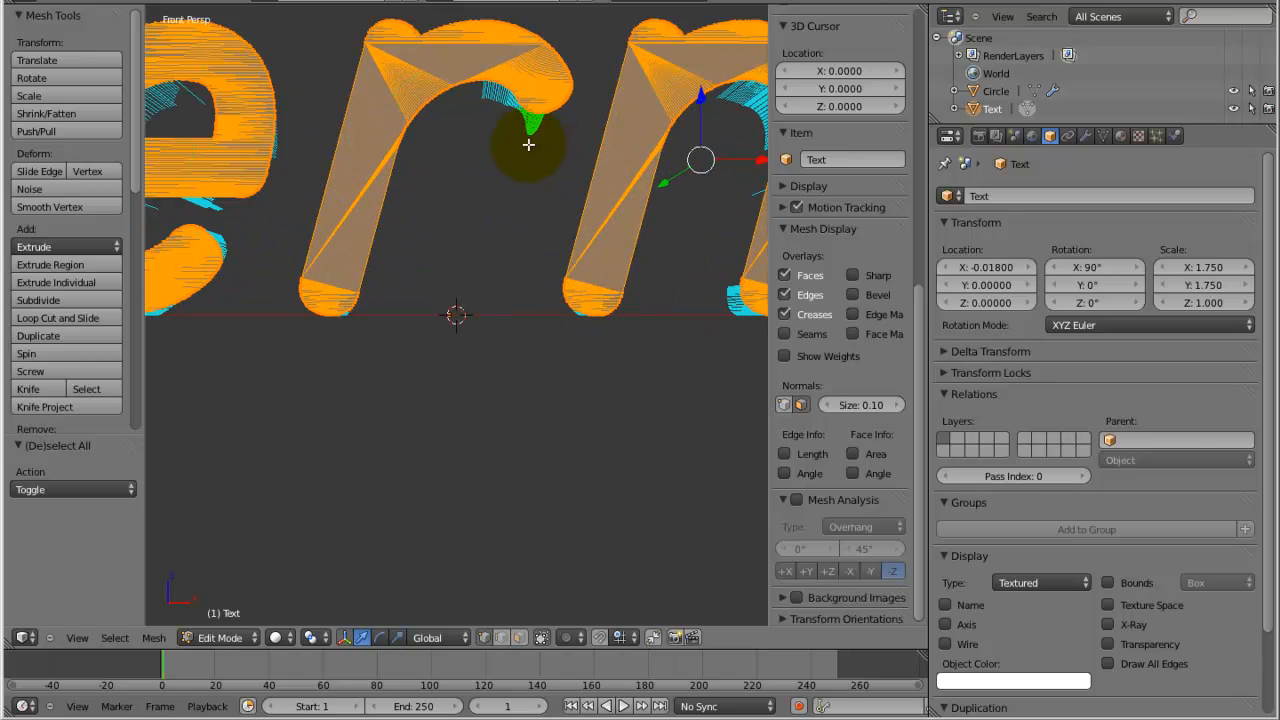
scroll(530, 145, down, 4)
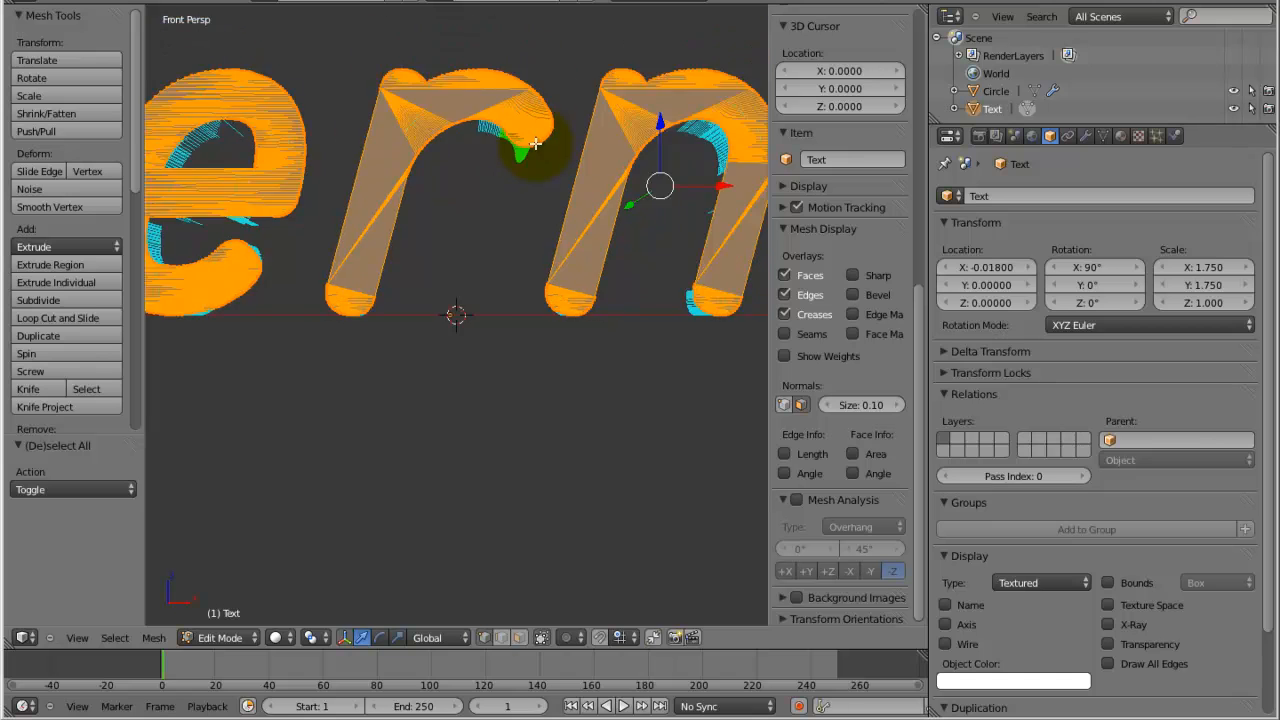
scroll(538, 145, down, 4)
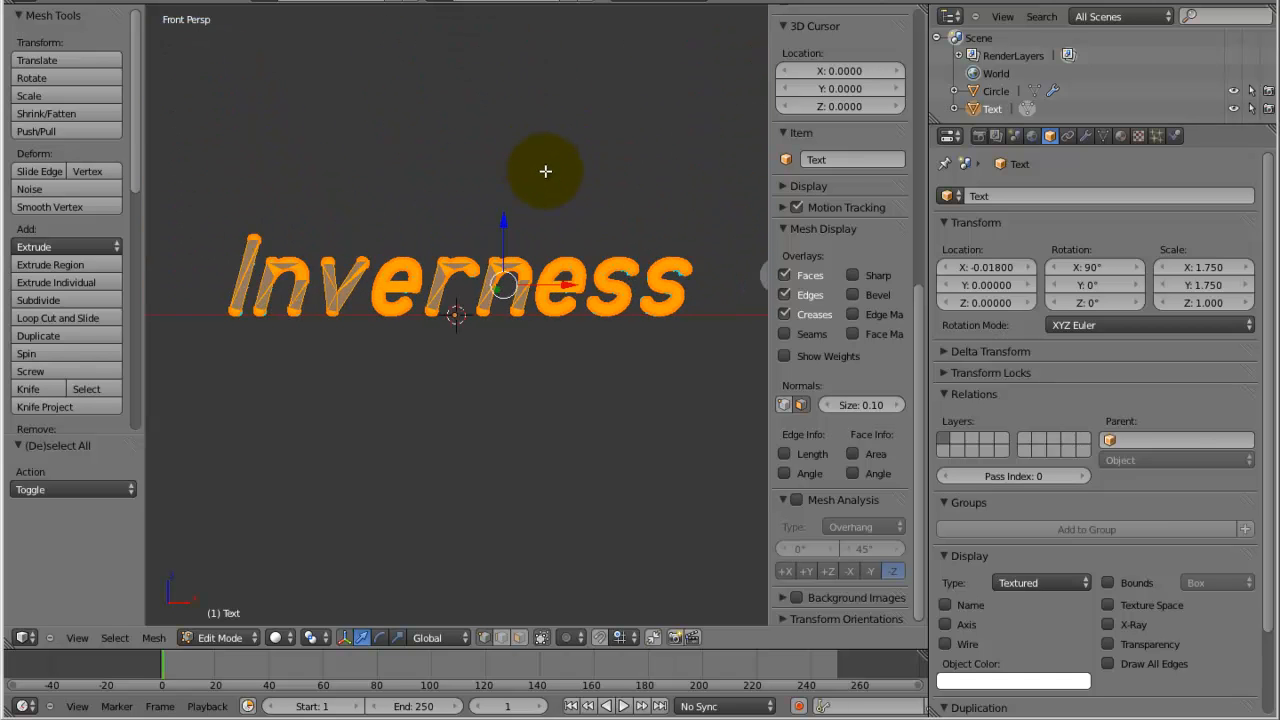
scroll(580, 260, up, 5)
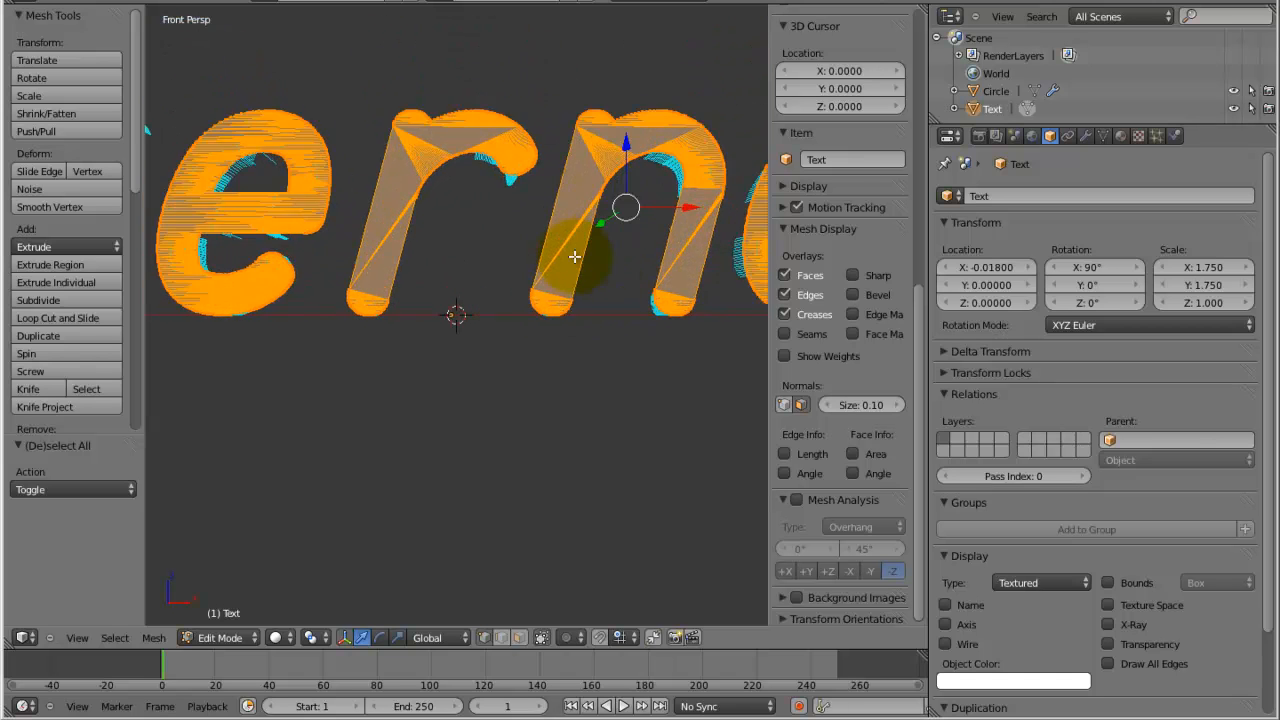
scroll(575, 255, down, 5)
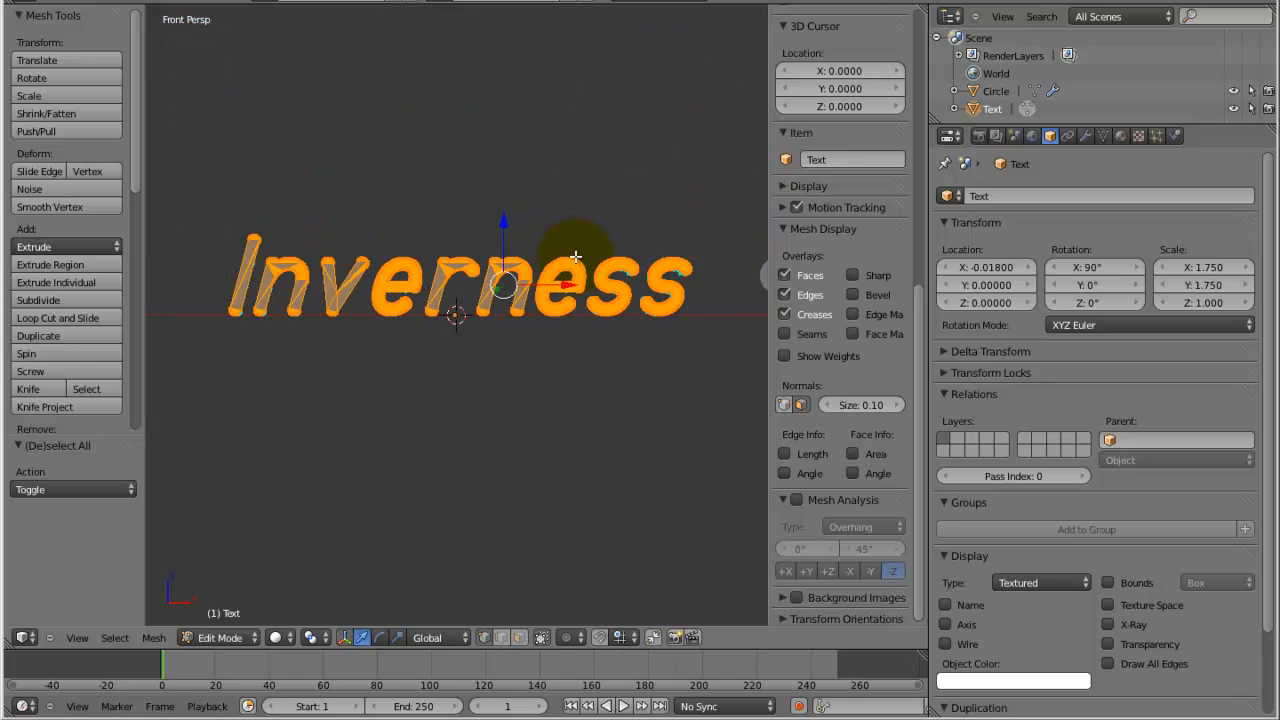
scroll(620, 277, down, 2)
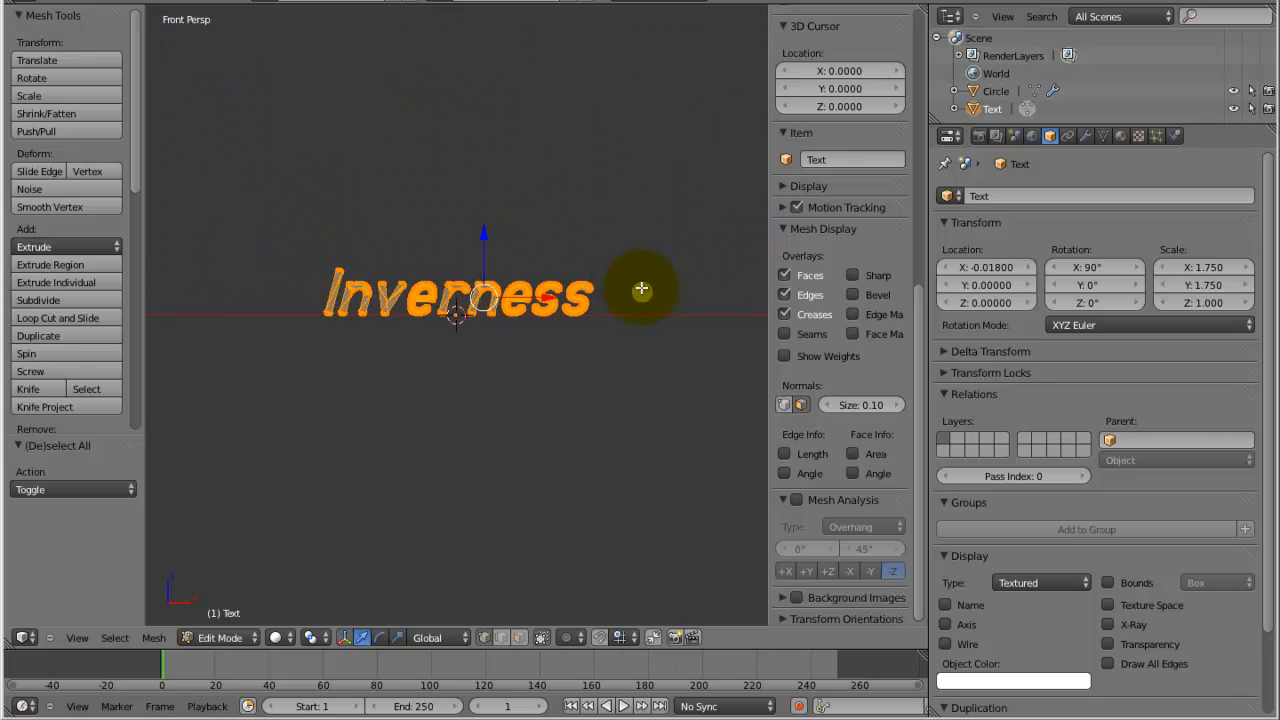
scroll(578, 307, up, 5)
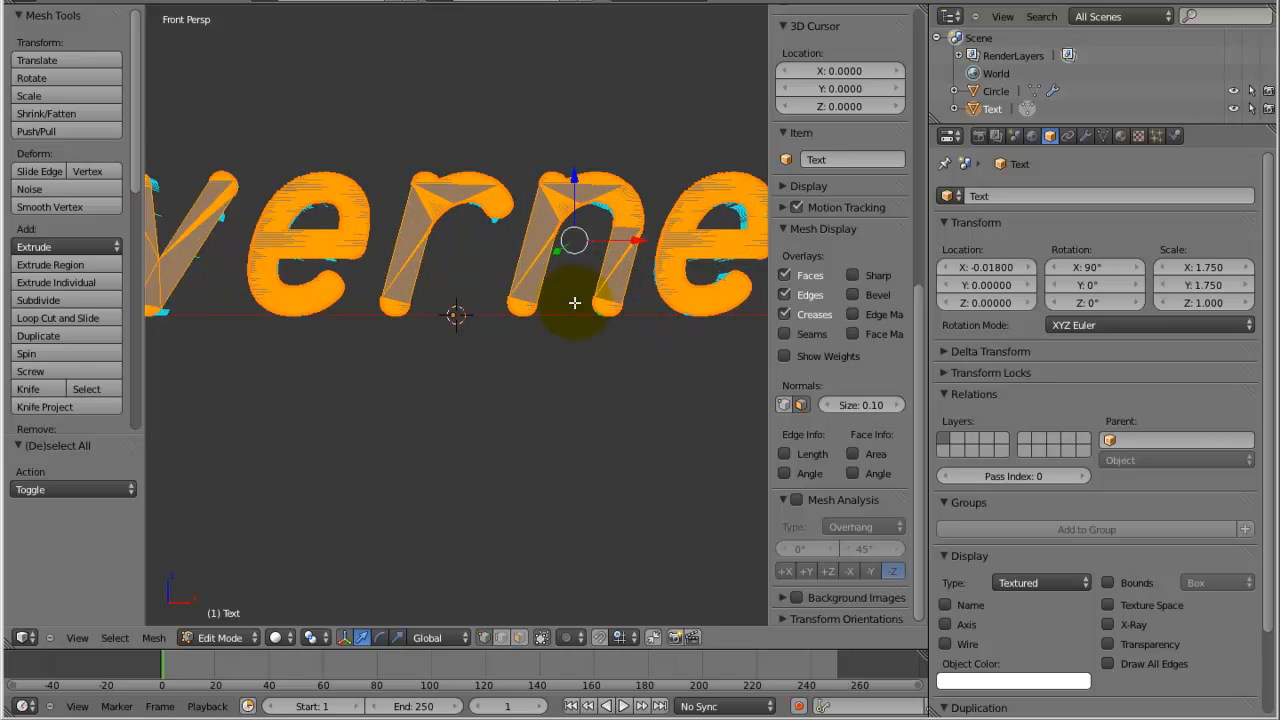
scroll(492, 182, down, 4)
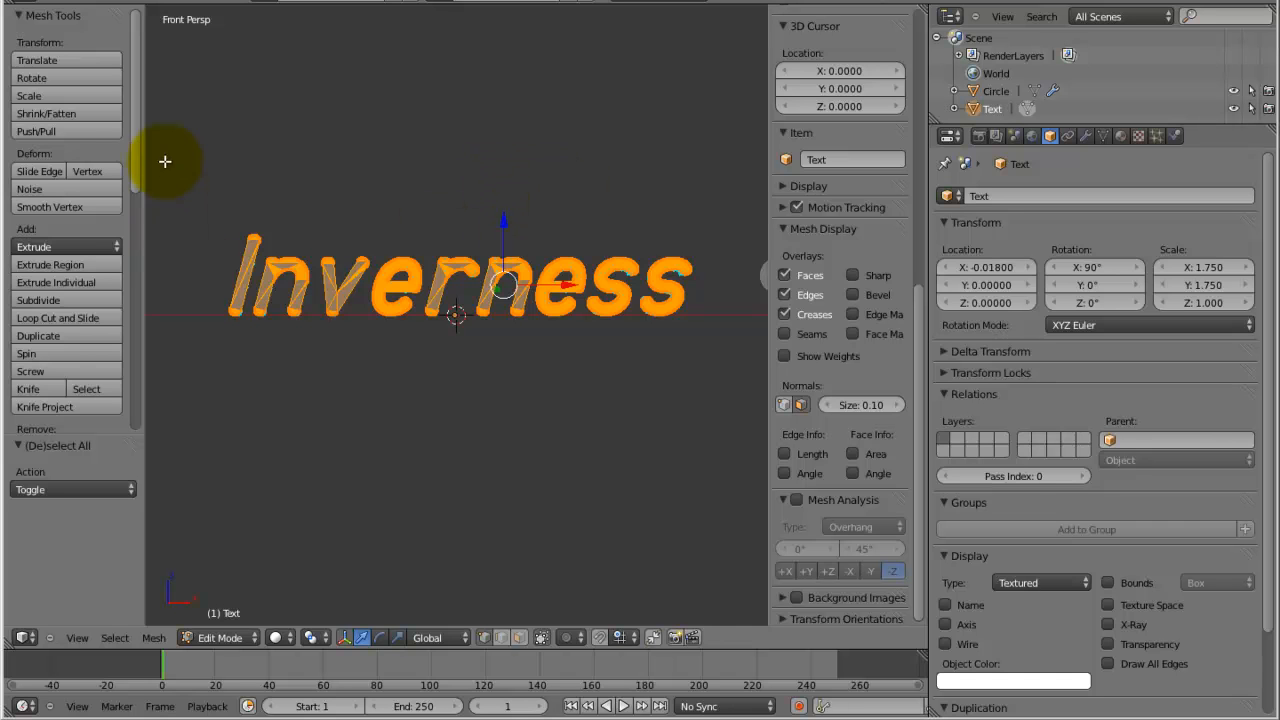
drag(133, 131, 140, 285)
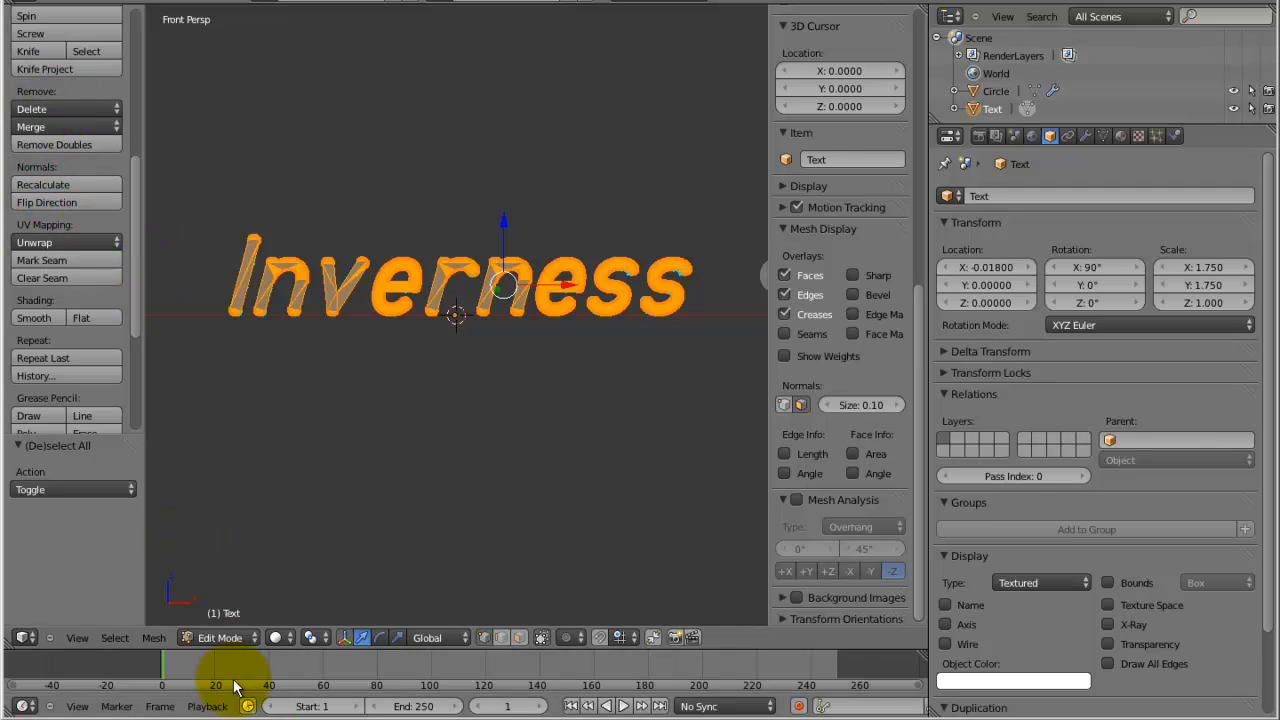
Flip the direction of the Inverness mesh's face normals and check which way they point on the letters
click(50, 203)
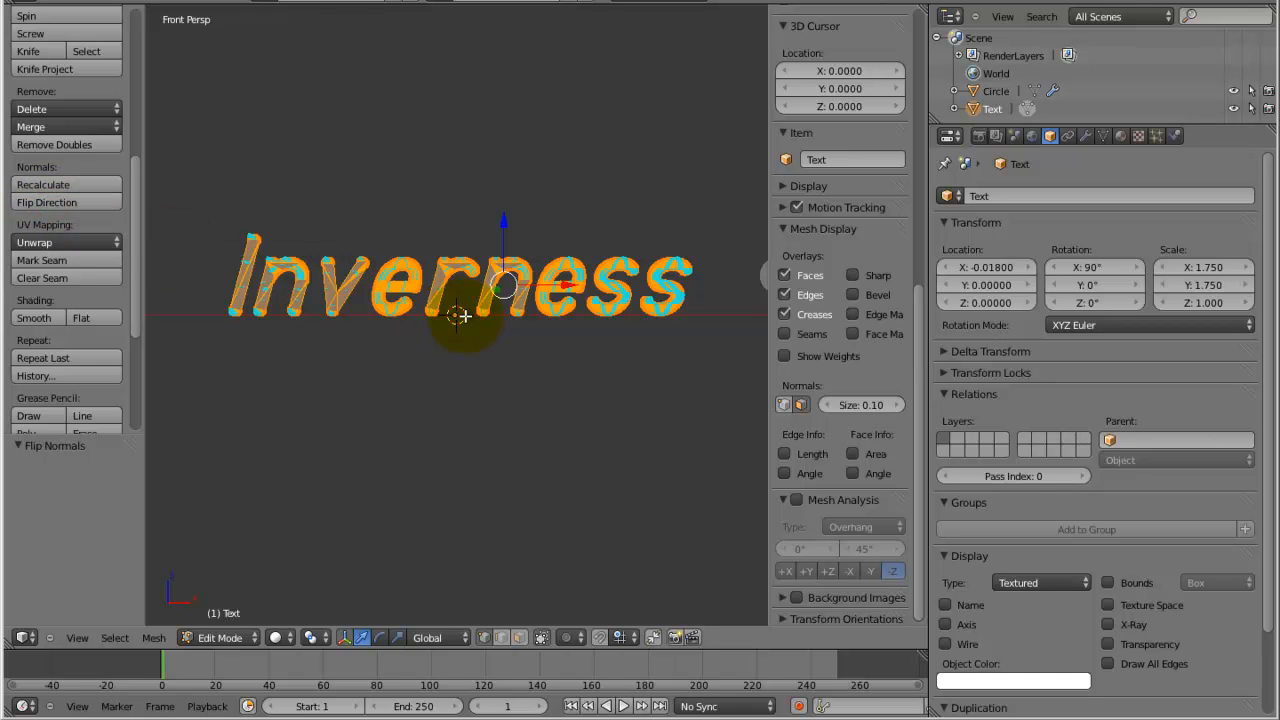
scroll(548, 285, up, 4)
scroll(548, 285, up, 6)
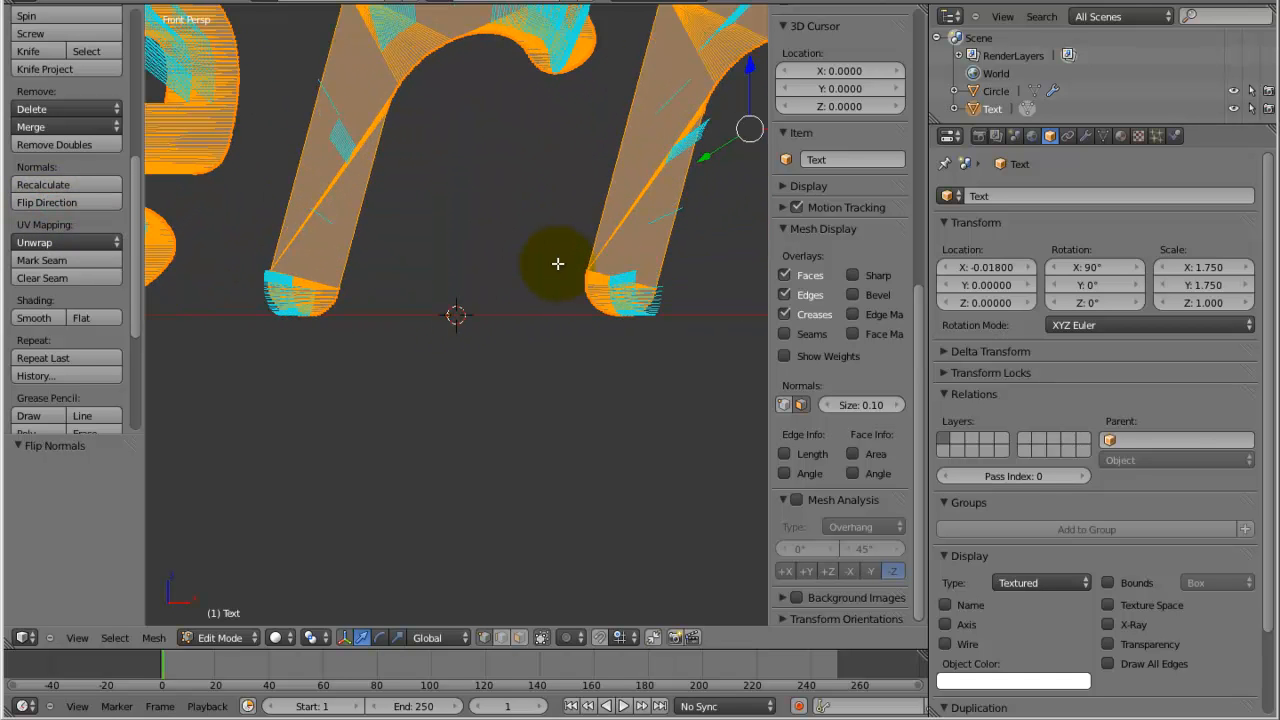
scroll(557, 263, down, 3)
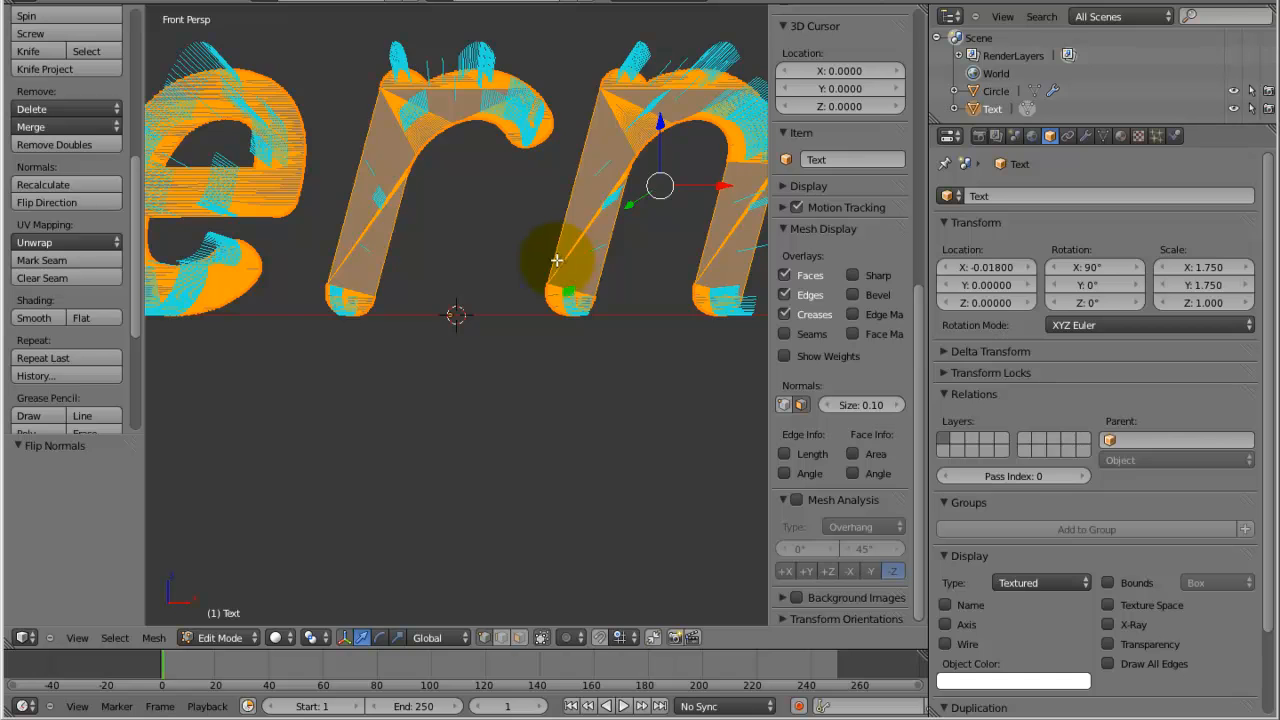
scroll(566, 260, down, 1)
scroll(566, 260, down, 2)
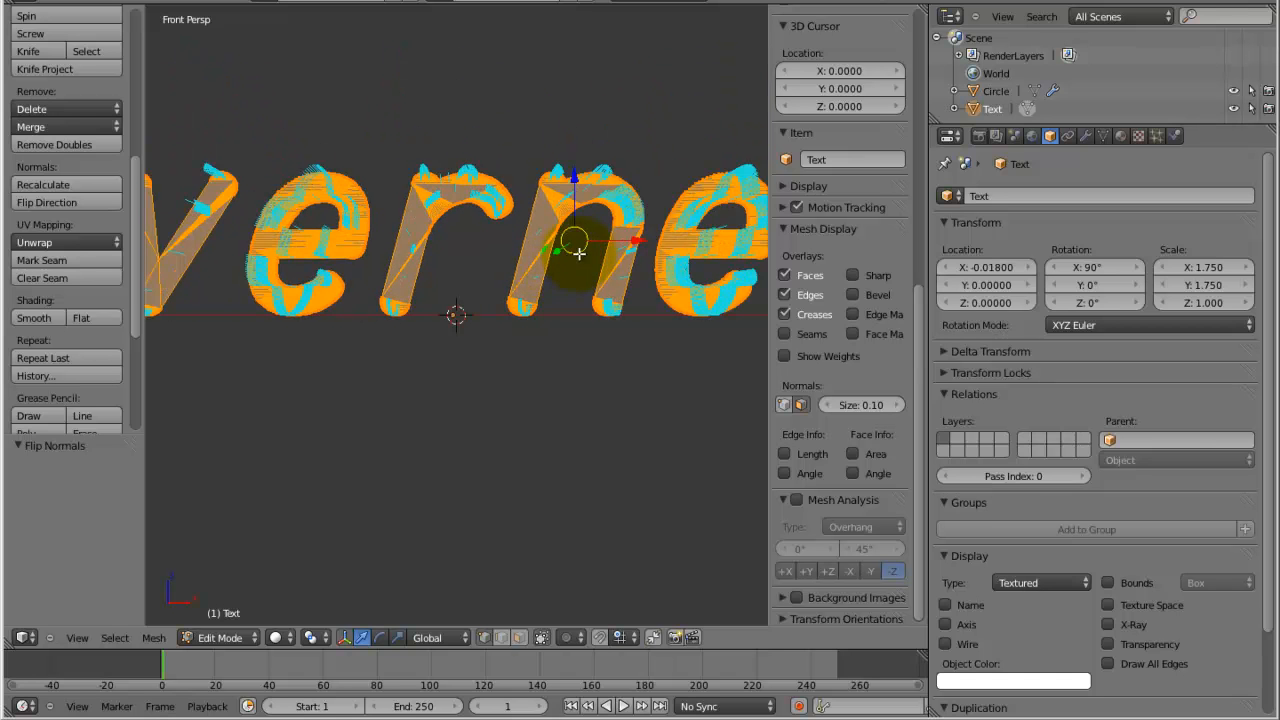
scroll(601, 241, down, 6)
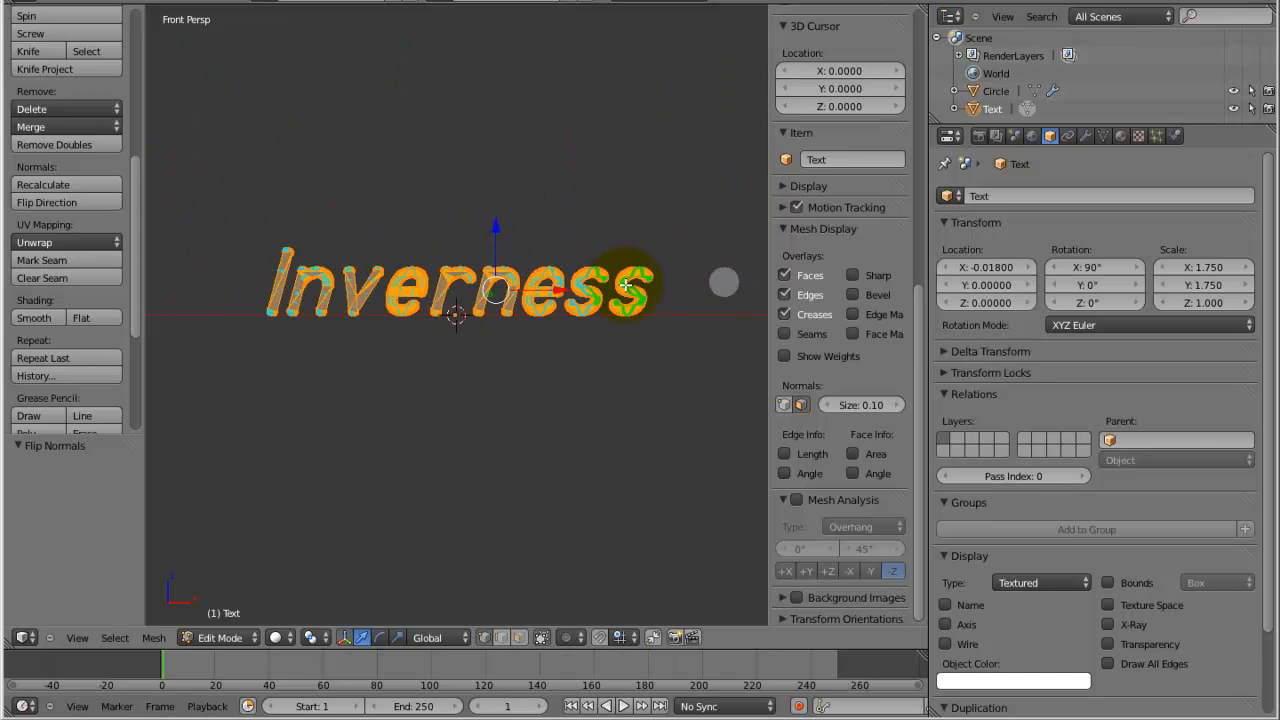
scroll(625, 274, down, 1)
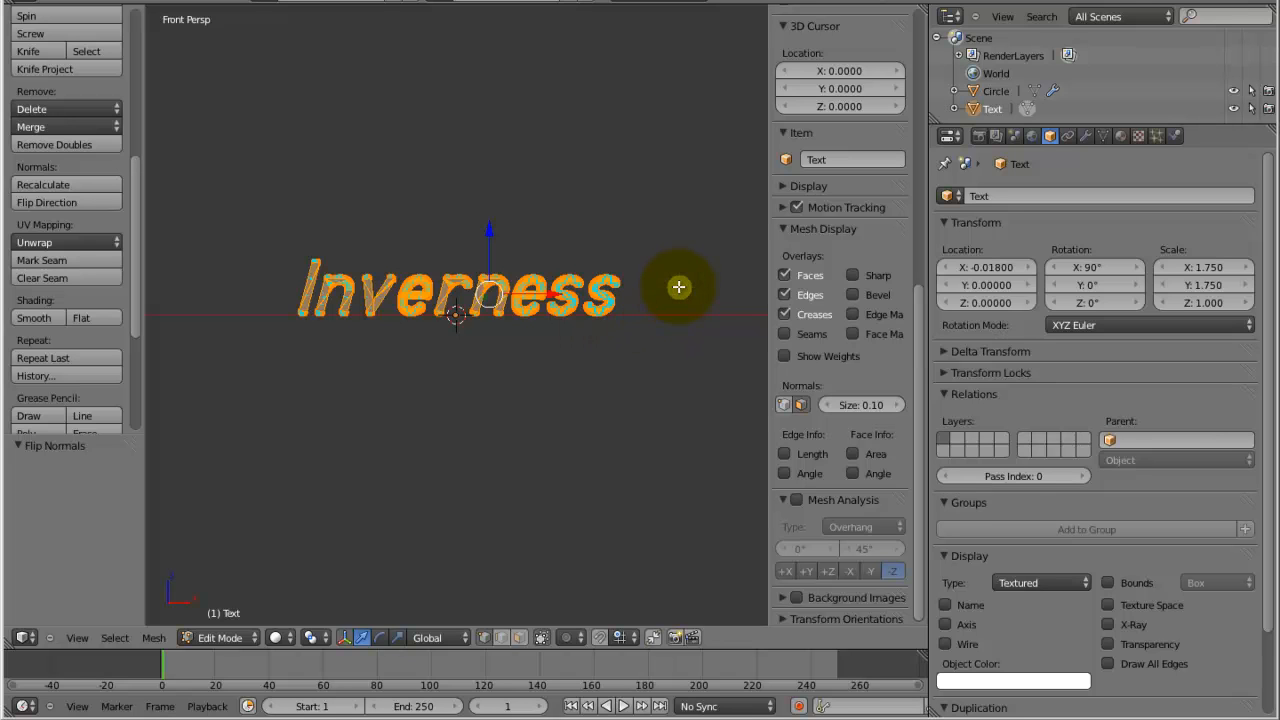
Return to Object Mode and join the Inverness text mesh with the location circle into one object
click(235, 637)
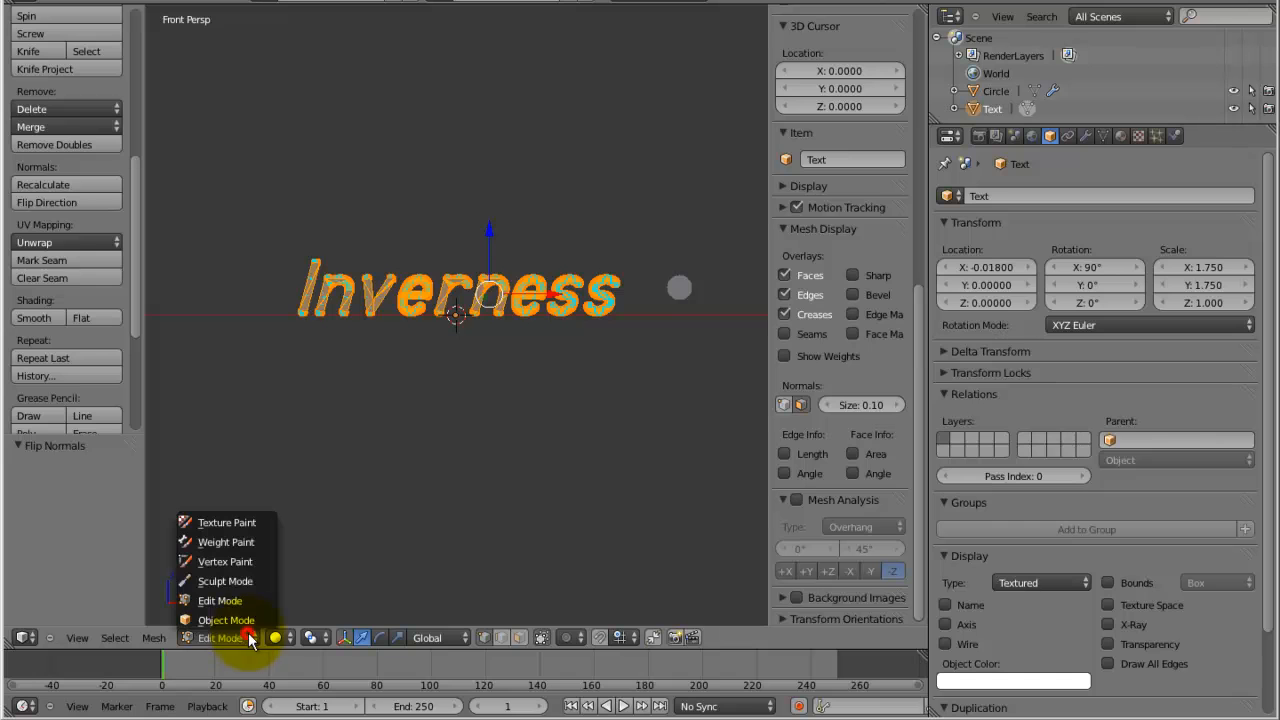
click(226, 619)
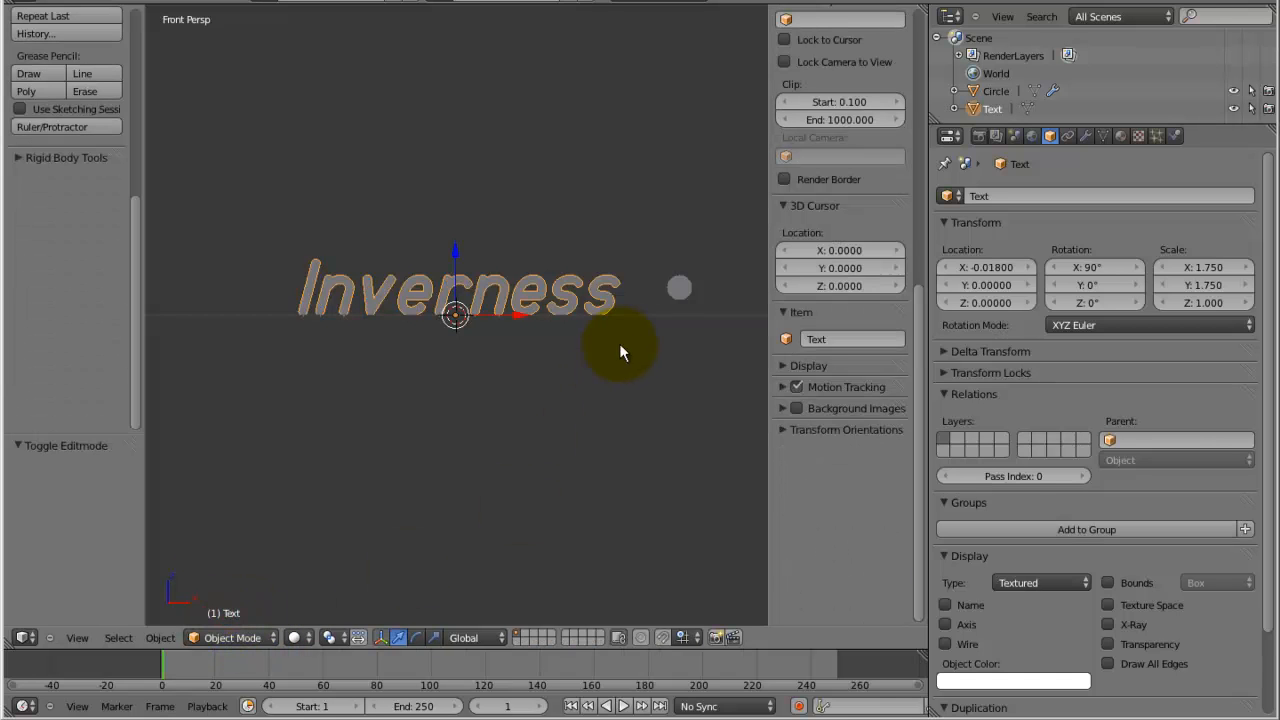
right_click(679, 287)
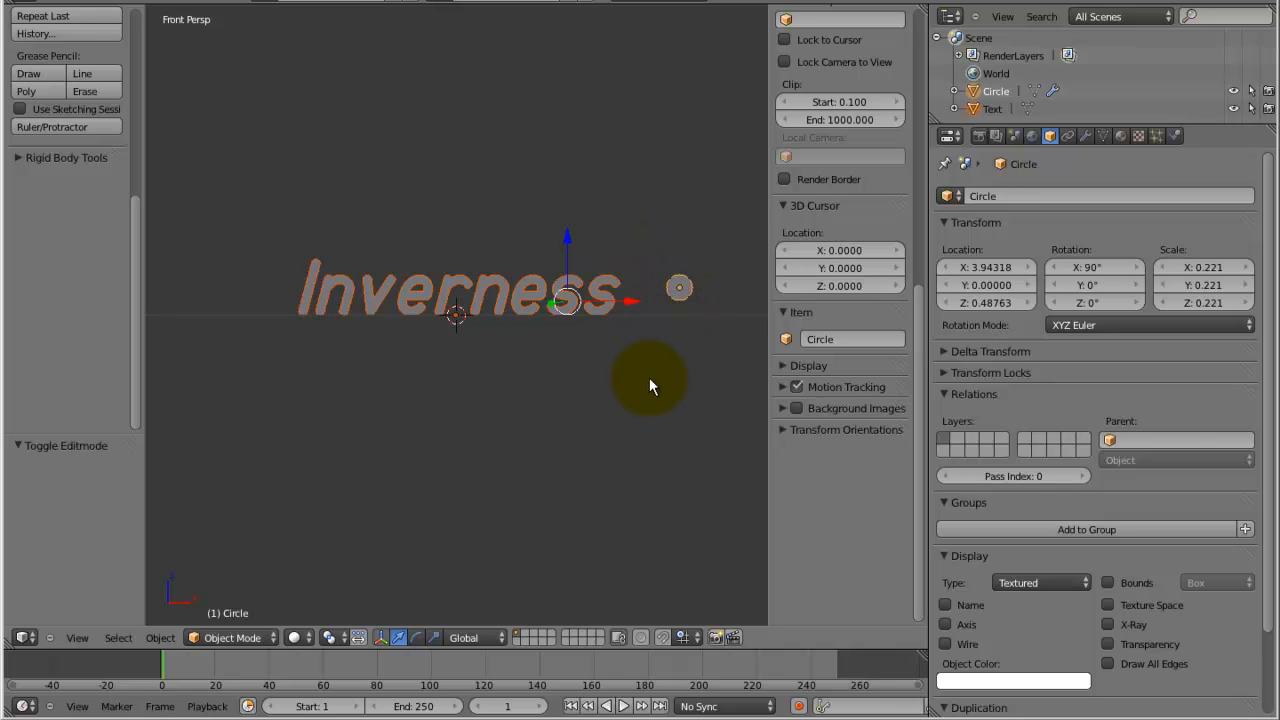
key(ctrl+j)
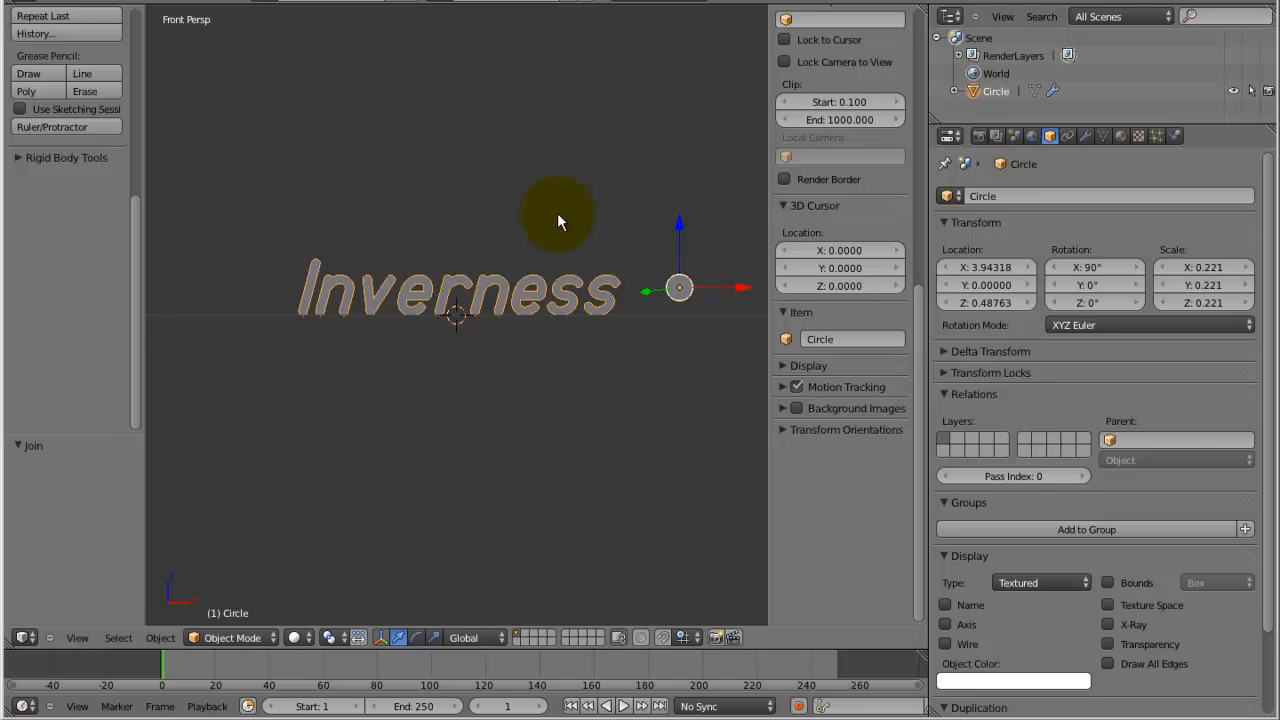
Remove the existing Decimate modifier from the joined label and add a new Decimate modifier
click(1085, 137)
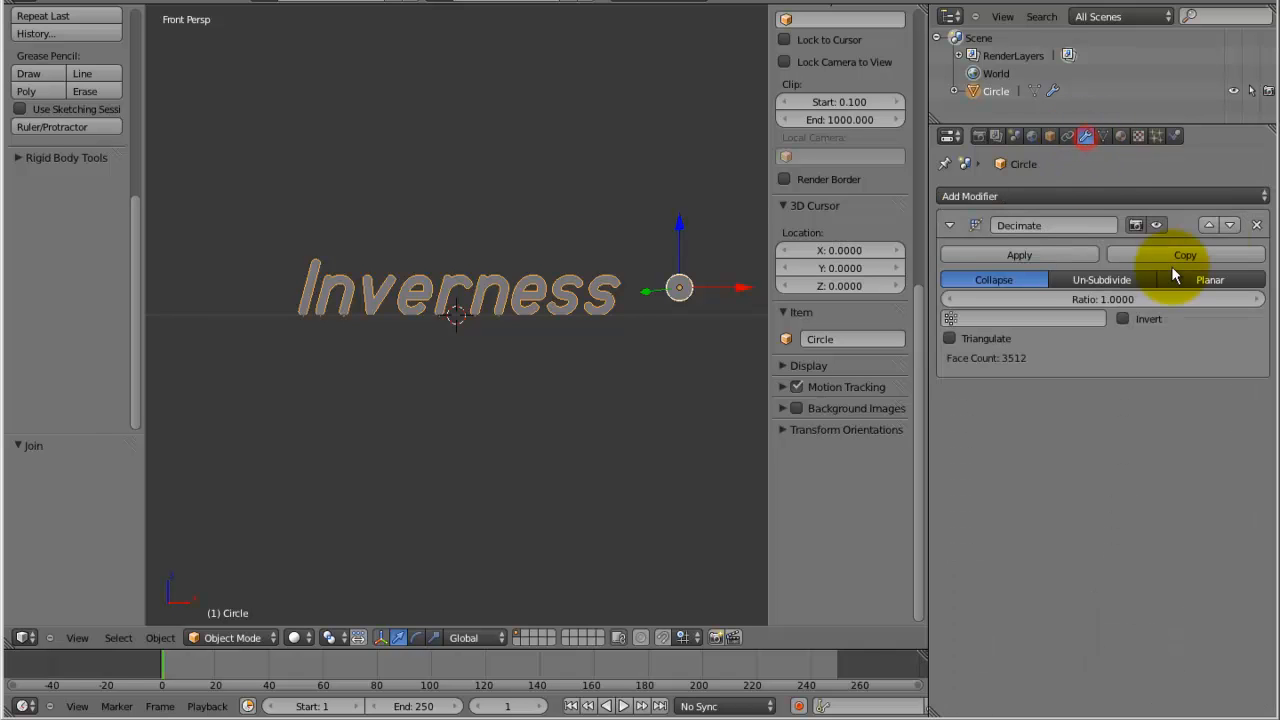
click(1254, 222)
click(1093, 194)
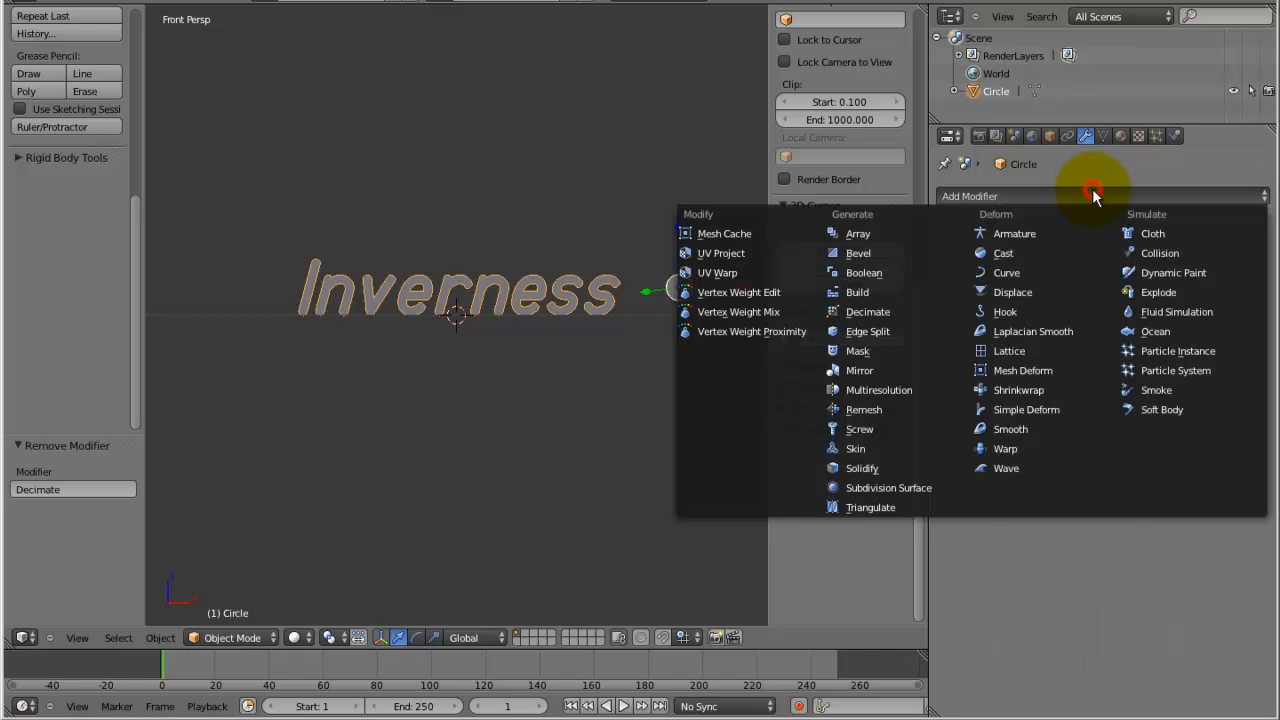
click(1097, 186)
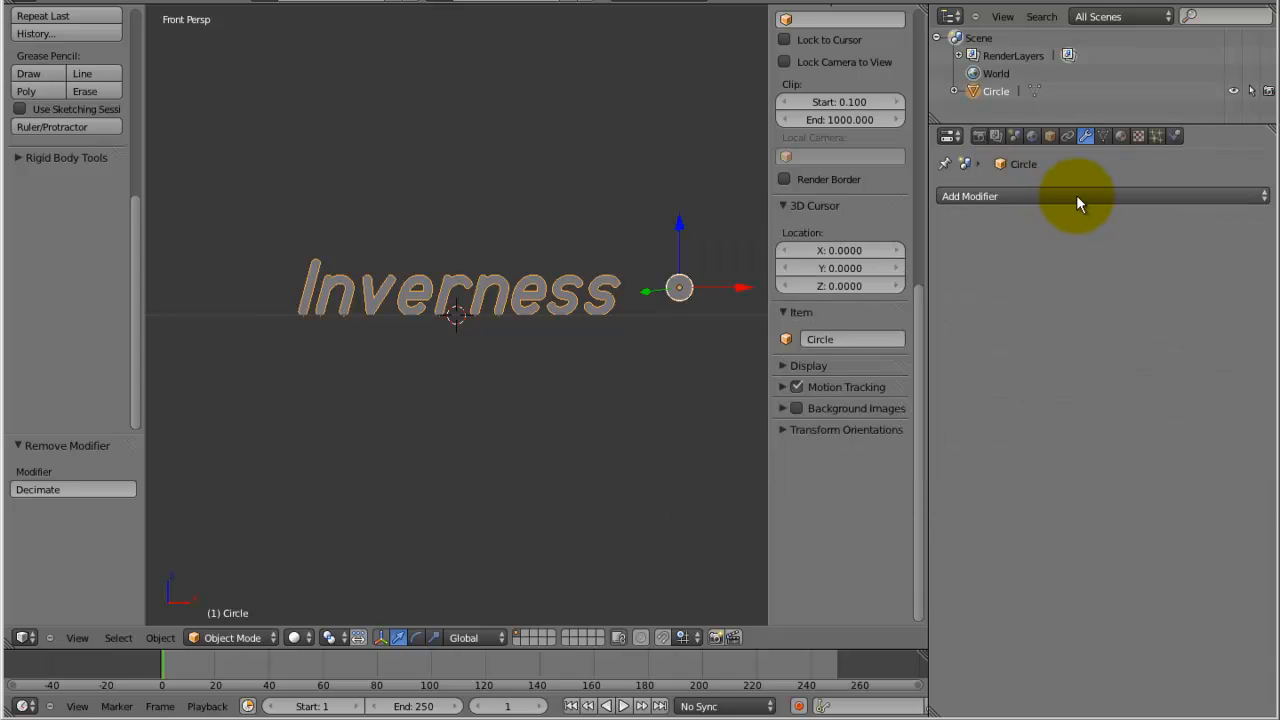
click(1076, 197)
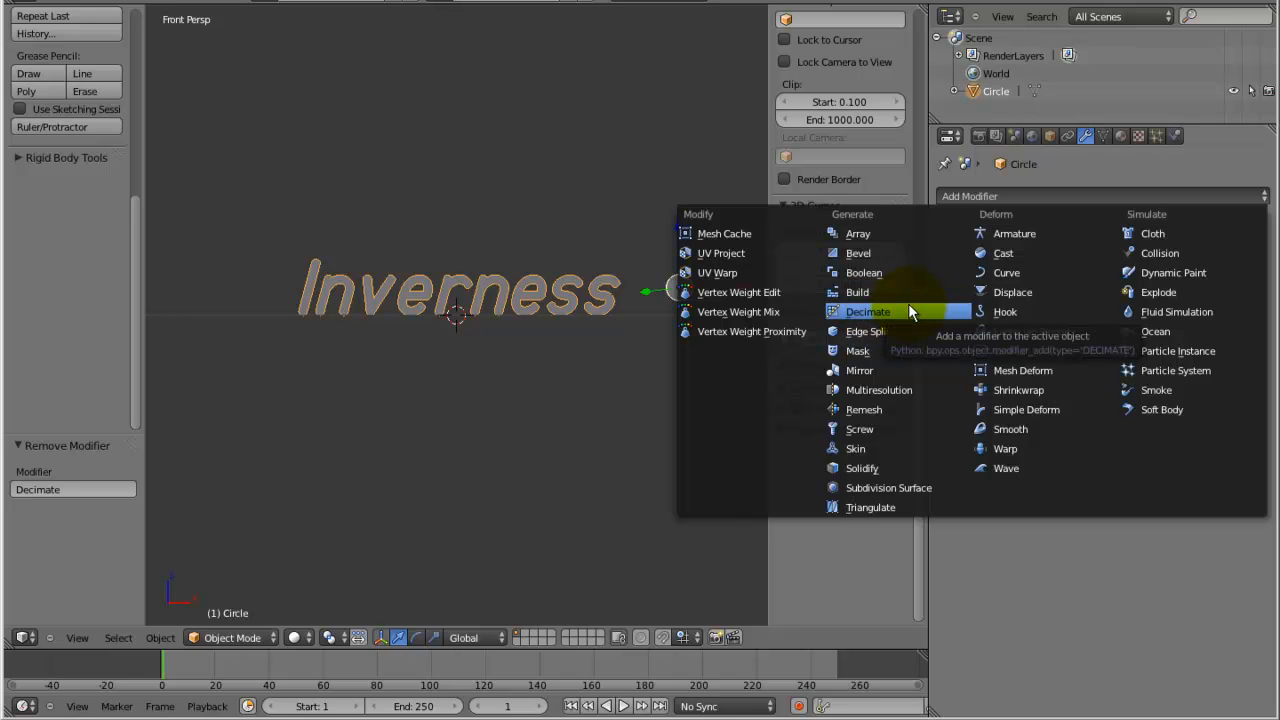
click(848, 312)
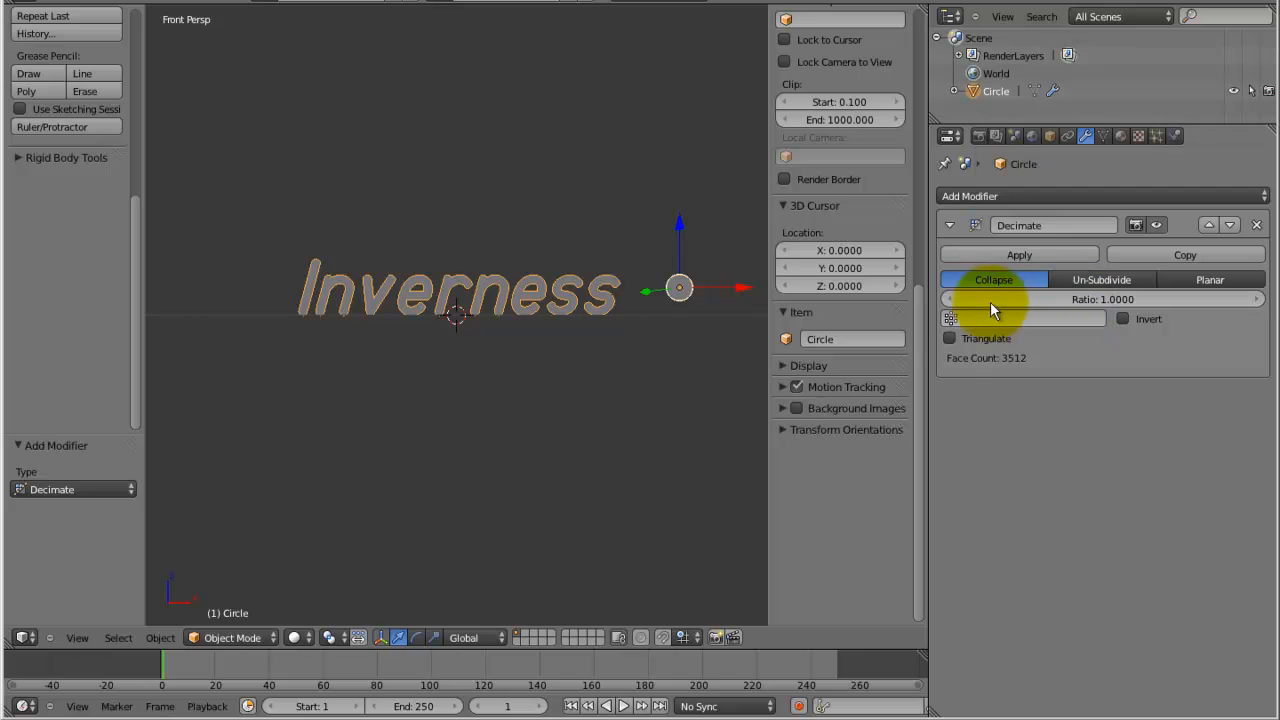
Try Decimate ratios of 0.5 and 0.1 on the joined label
click(1116, 301)
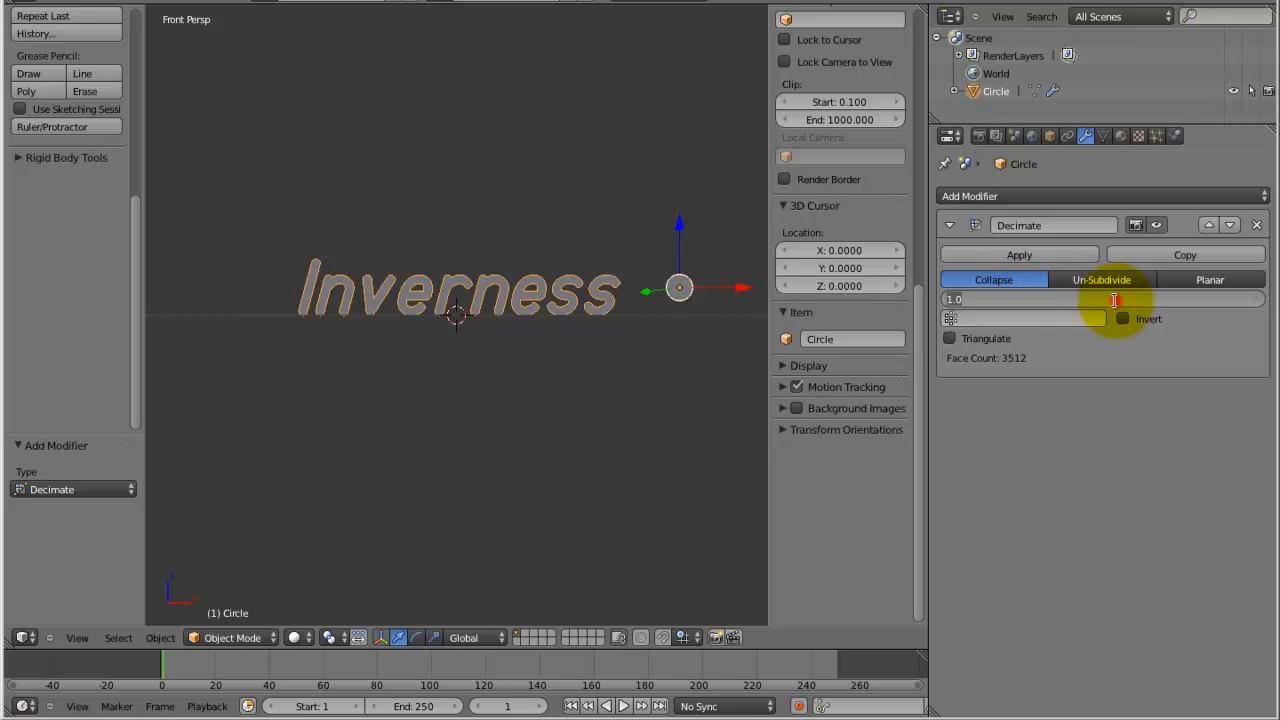
text(0)
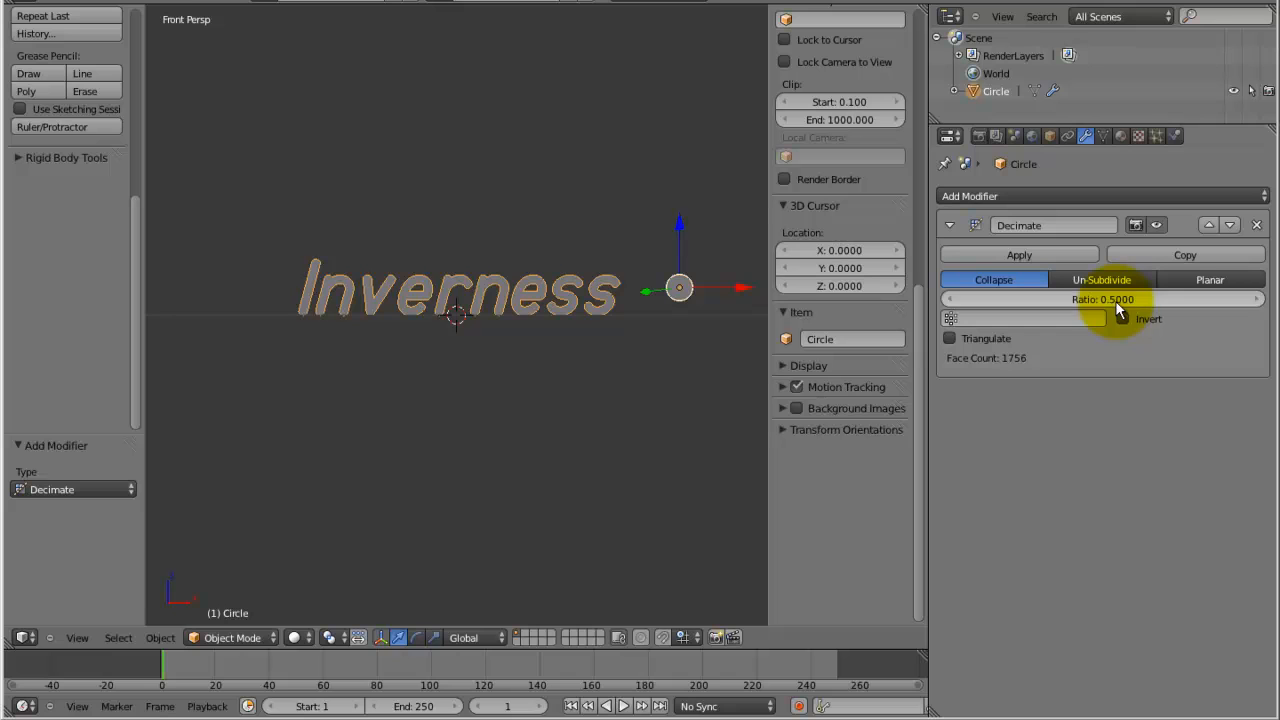
key(Return)
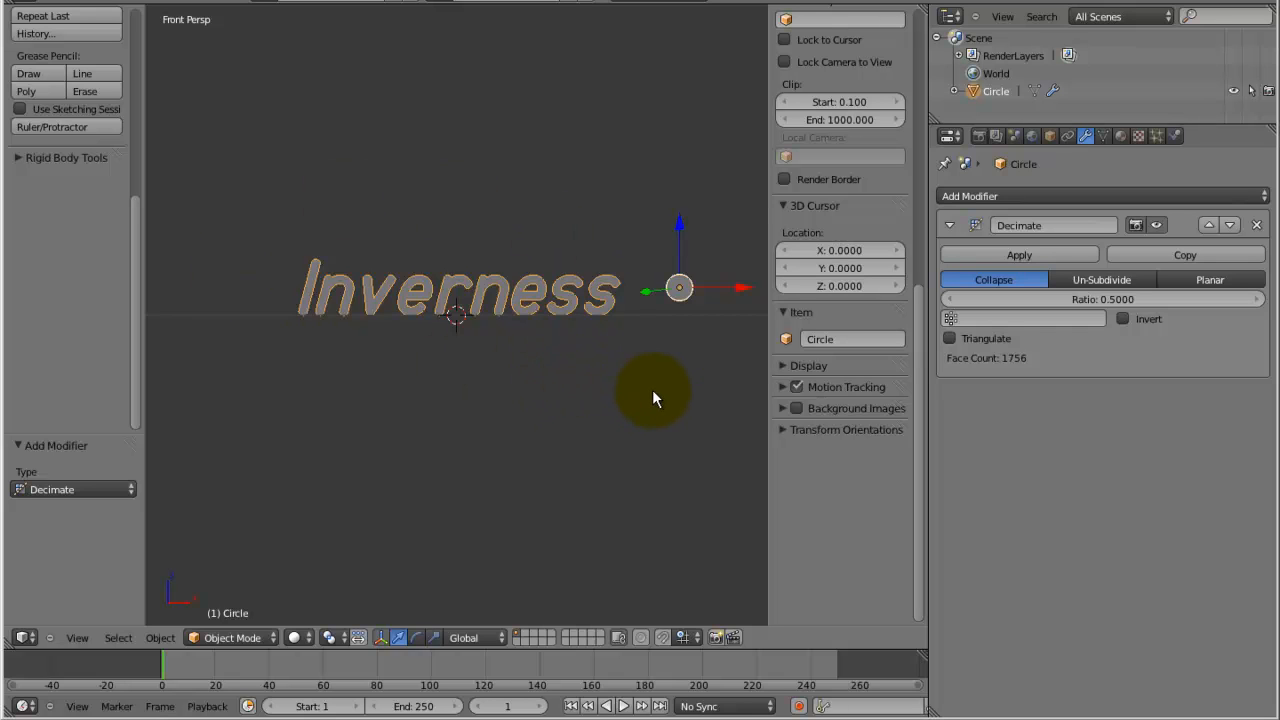
click(1133, 297)
drag(1133, 297, 1025, 301)
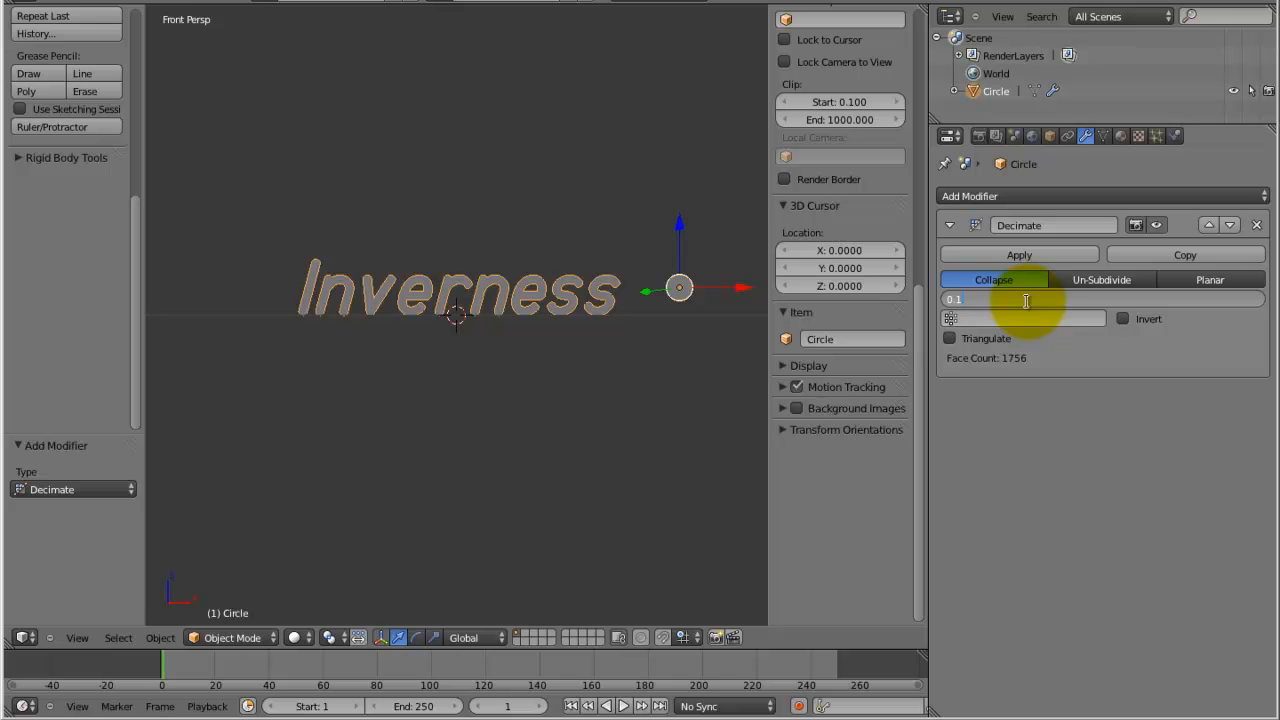
key(Return)
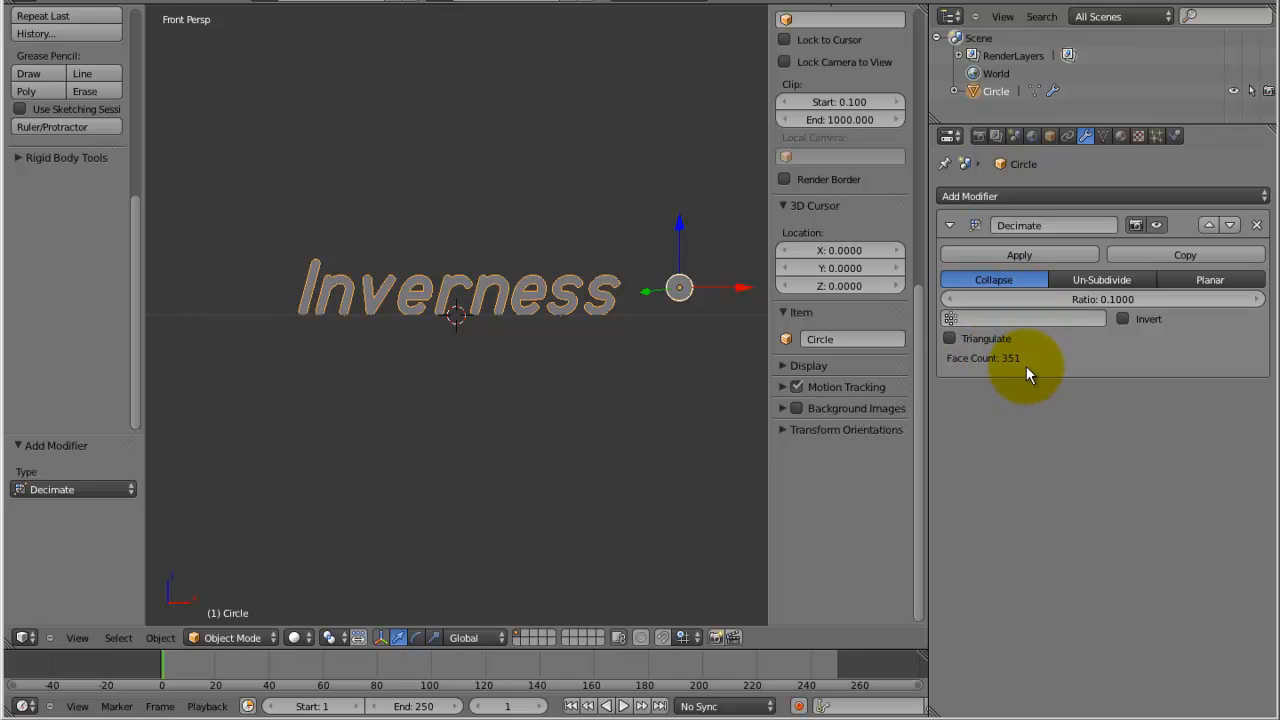
Try an extreme Decimate ratio of 0.001 on the joined label
click(956, 302)
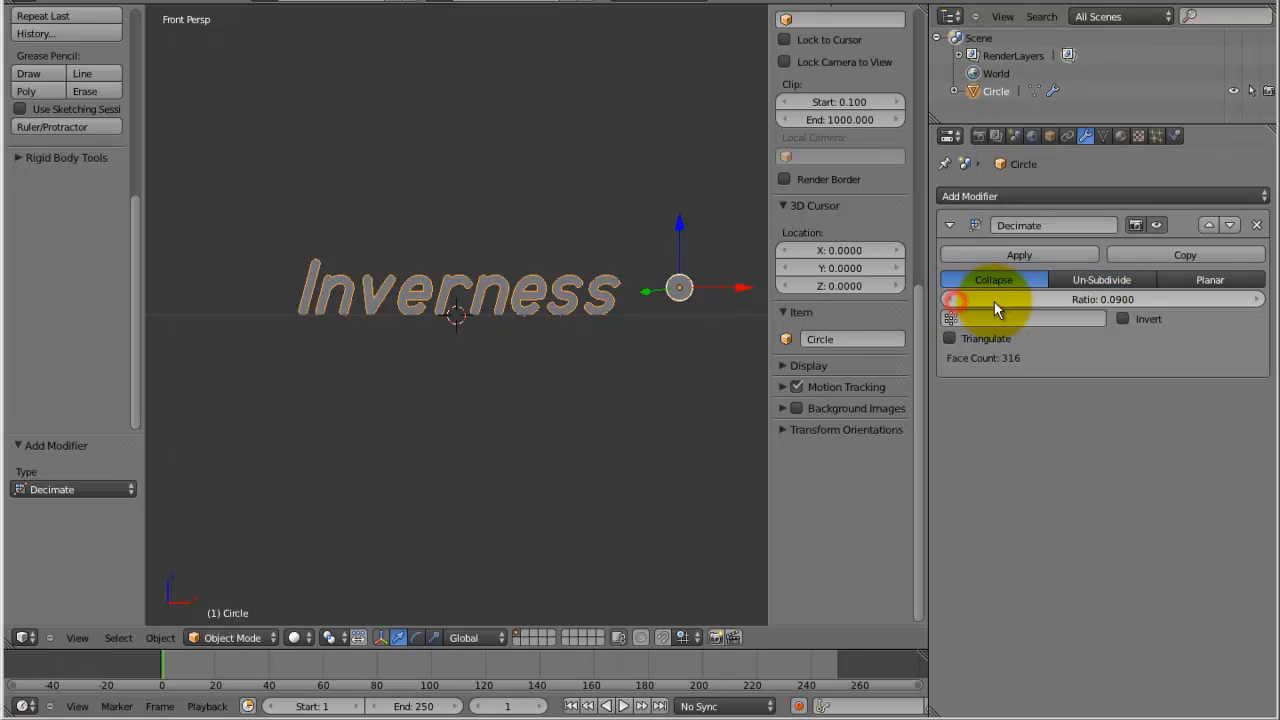
click(1150, 300)
key(BackSpace)
text(0.00)
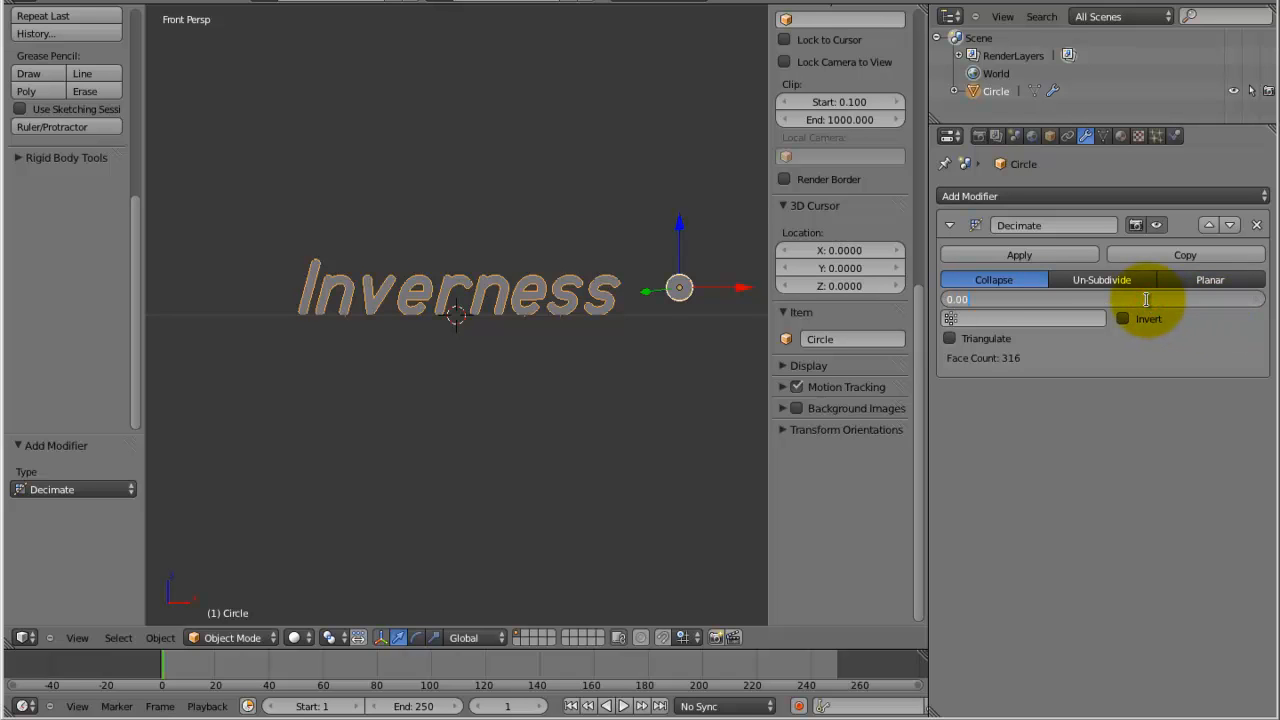
text(1)
key(Return)
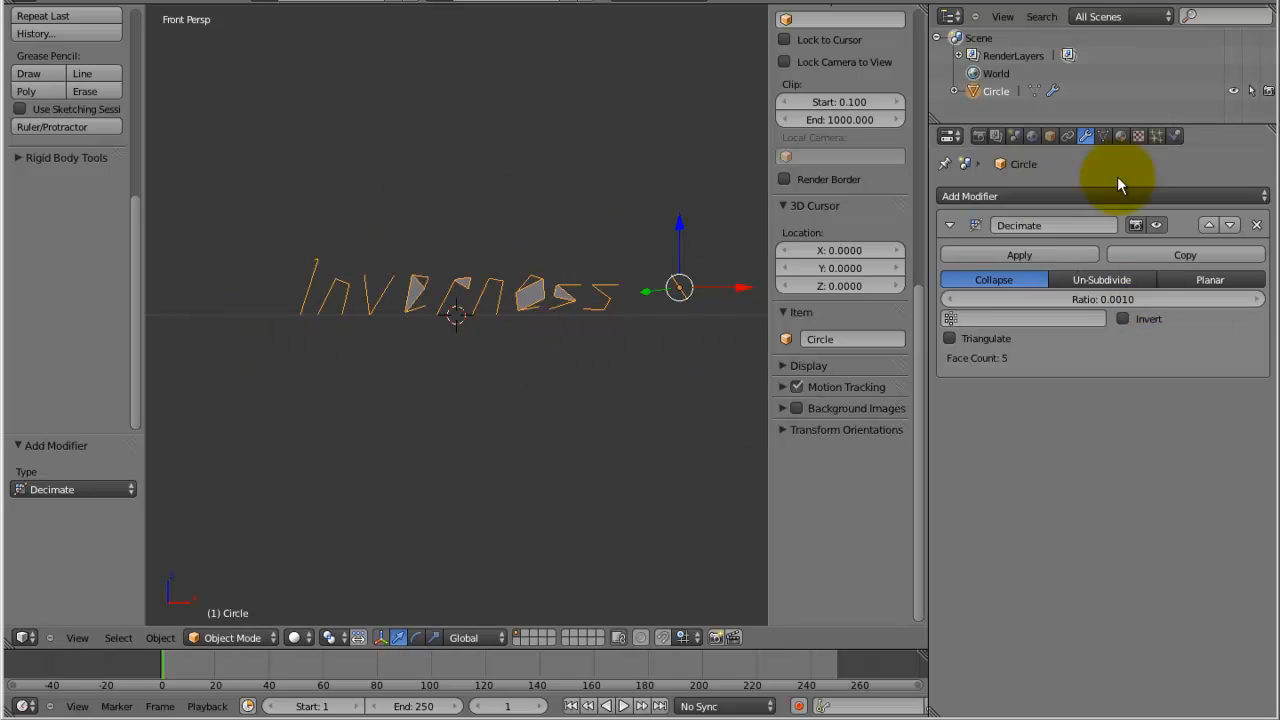
Set the Decimate ratio of the joined label to 0.1
click(1140, 298)
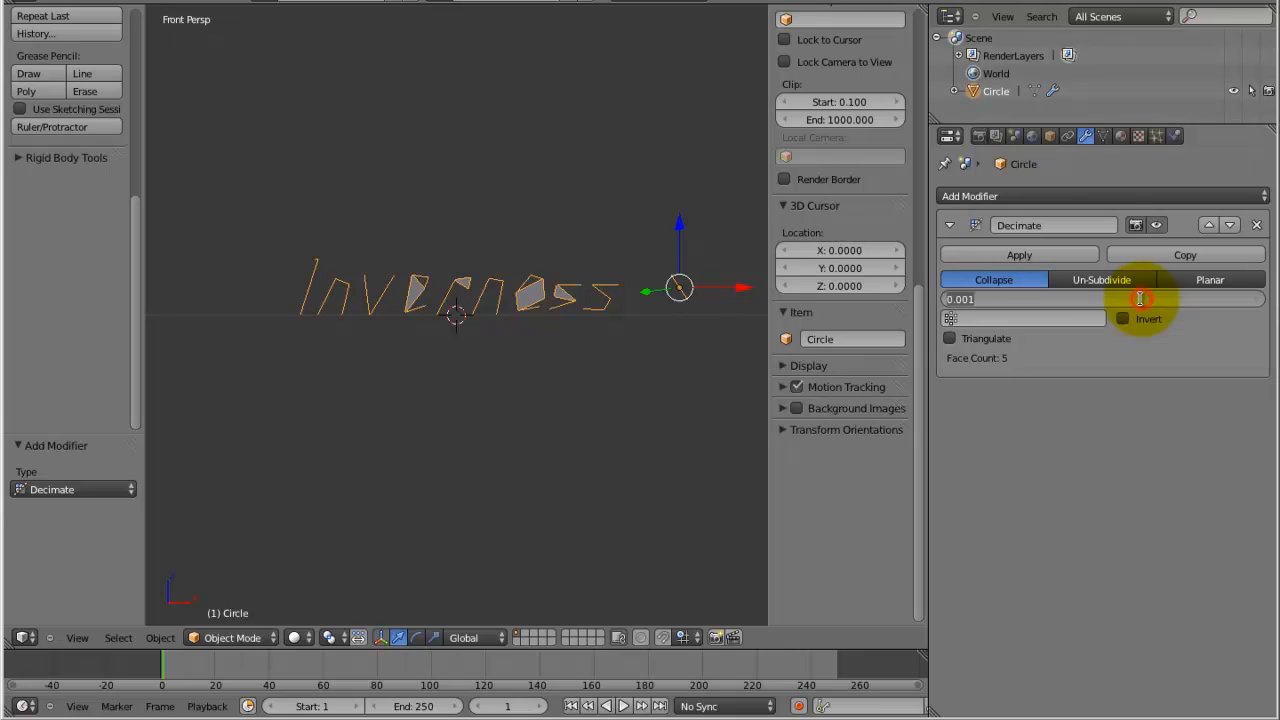
key(BackSpace)
key(Return)
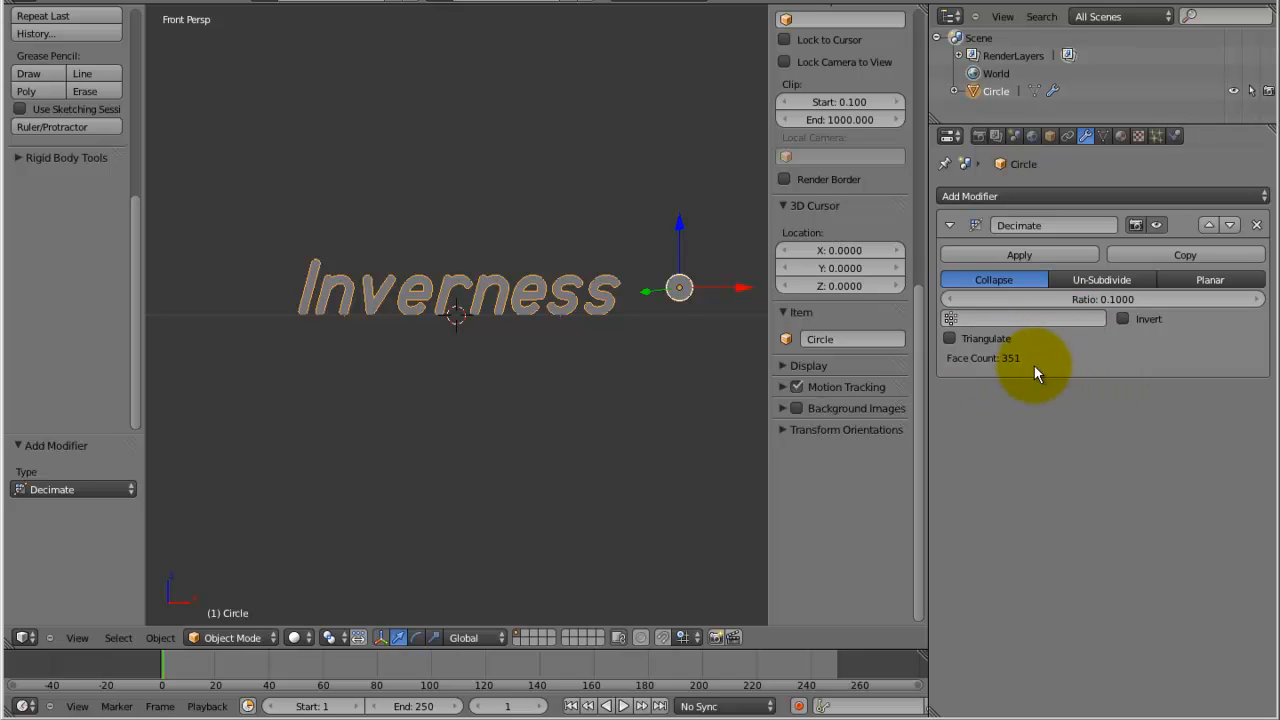
click(1087, 394)
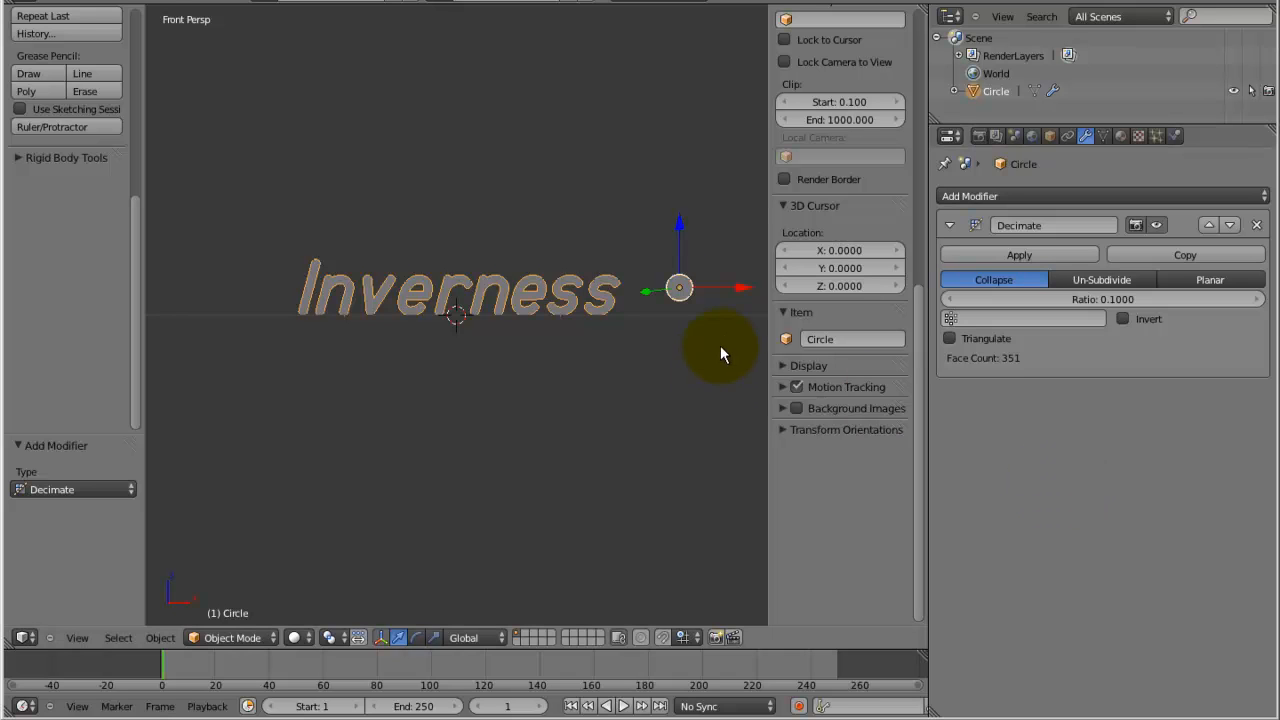
Start a Wavefront OBJ export and choose the Desktop as the destination folder
click(77, 5)
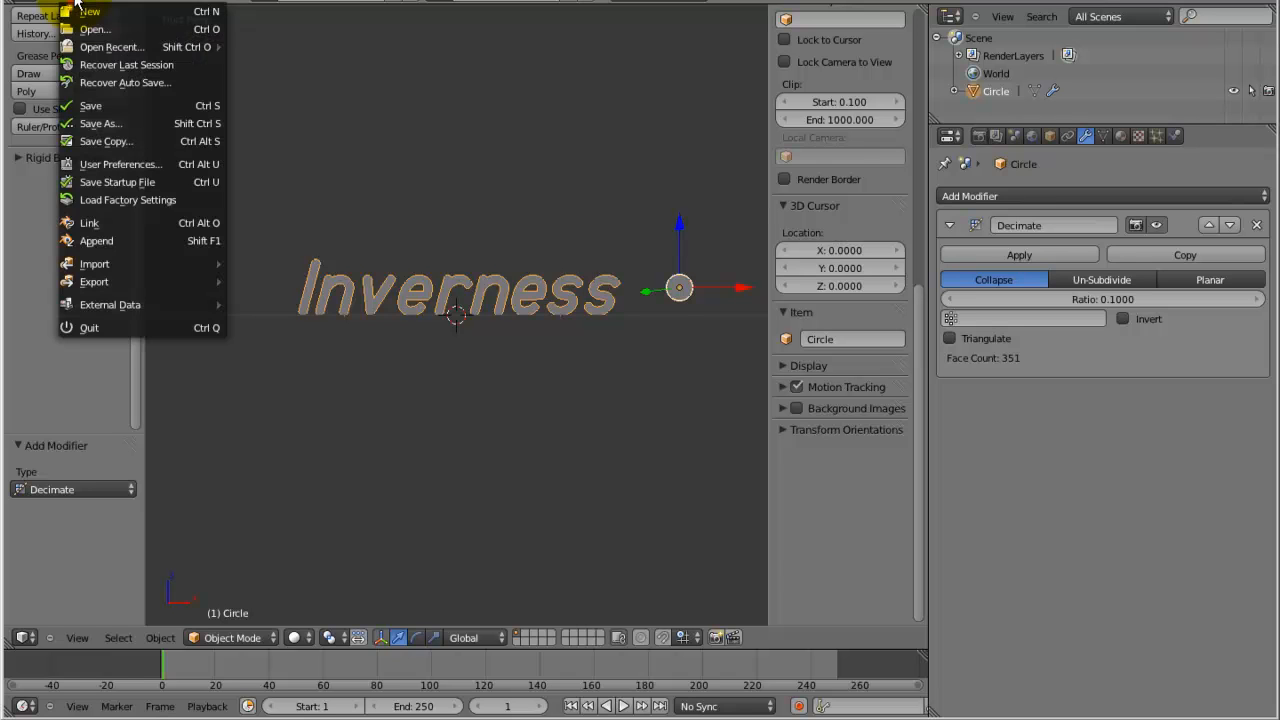
mouse_move(180, 281)
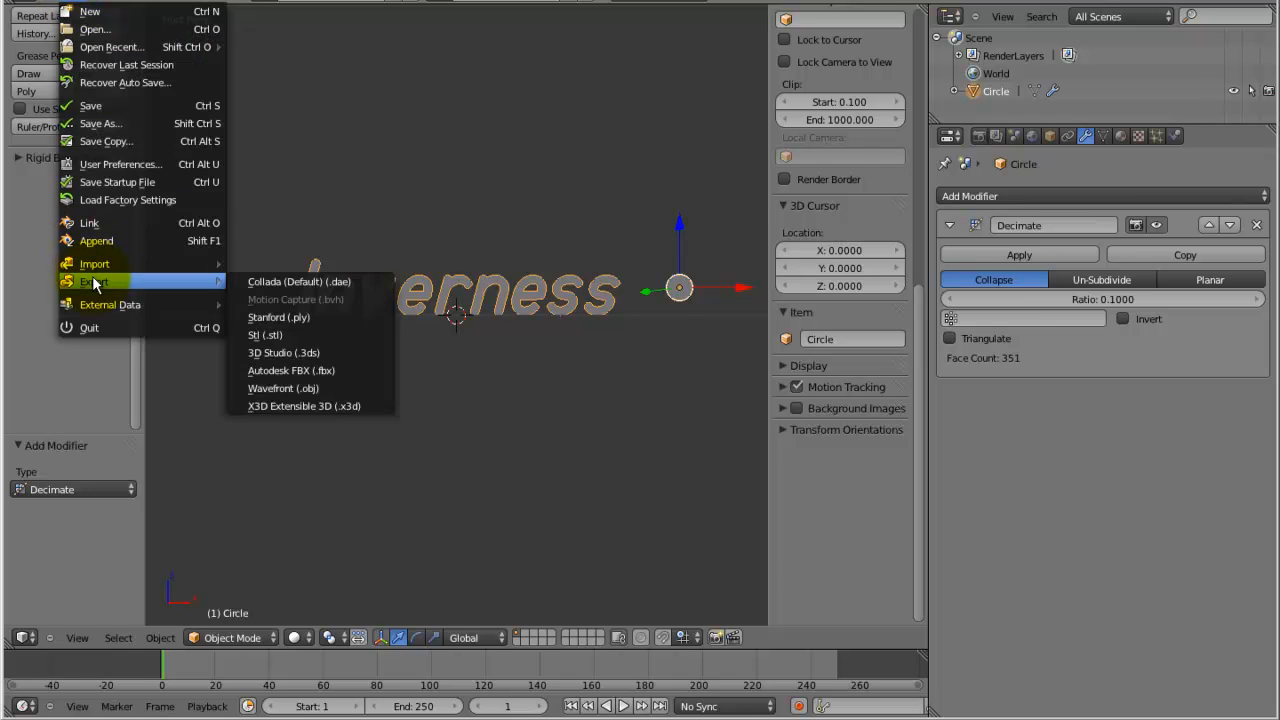
click(300, 391)
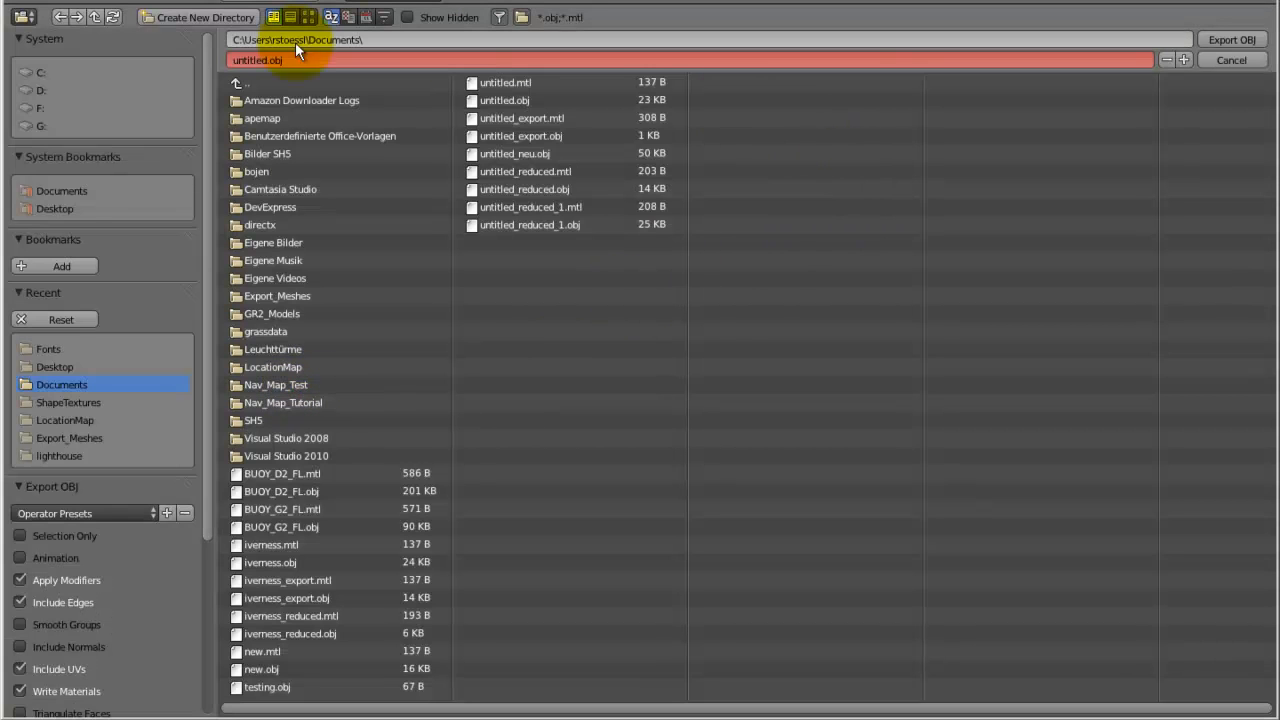
click(58, 209)
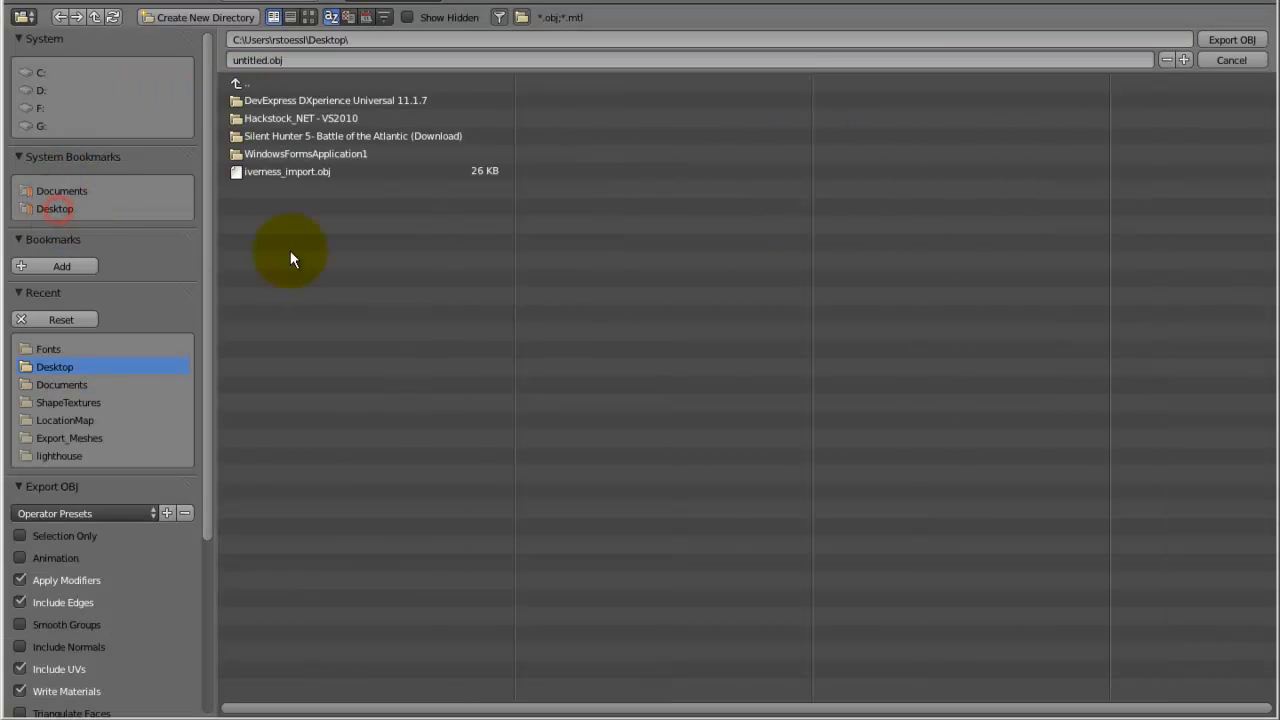
Name the export file inveress.obj
click(275, 60)
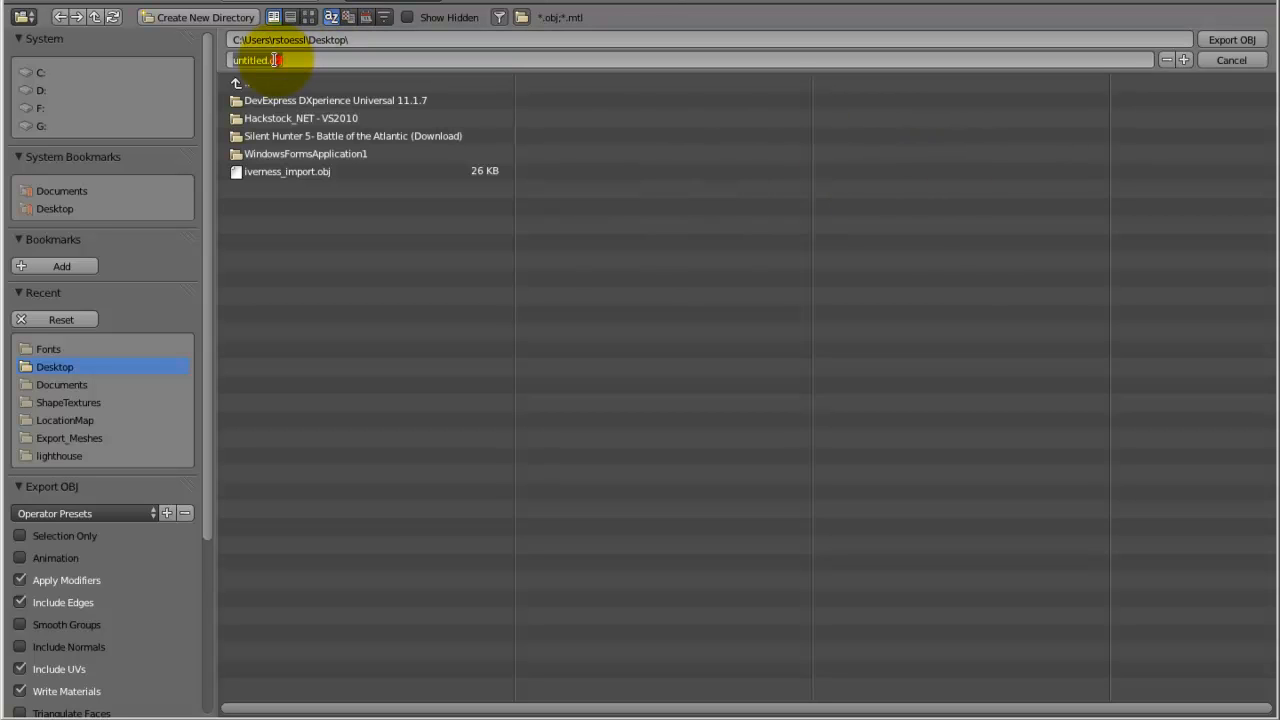
key(BackSpace)
key(BackSpace)
key(BackSpace)
key(BackSpace)
key(BackSpace)
key(BackSpace)
key(BackSpace)
key(BackSpace)
key(BackSpace)
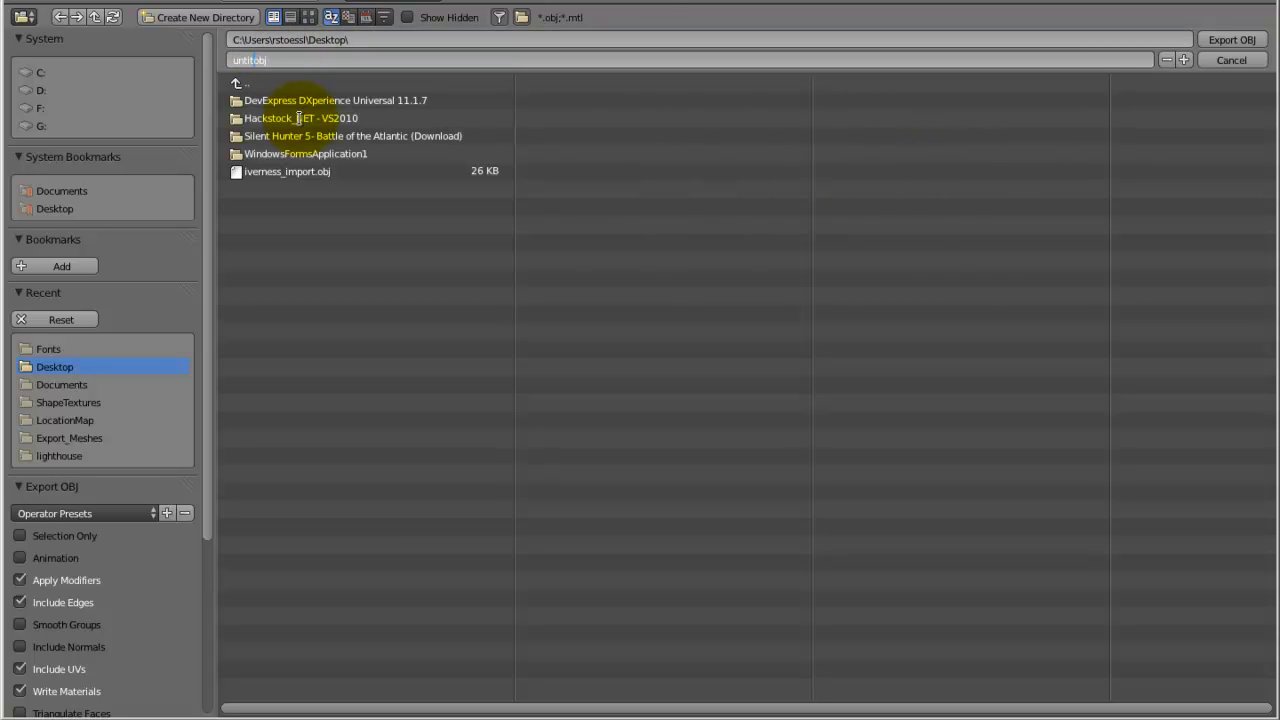
text(inver)
text(ness)
text(.)
text(_)
text(export)
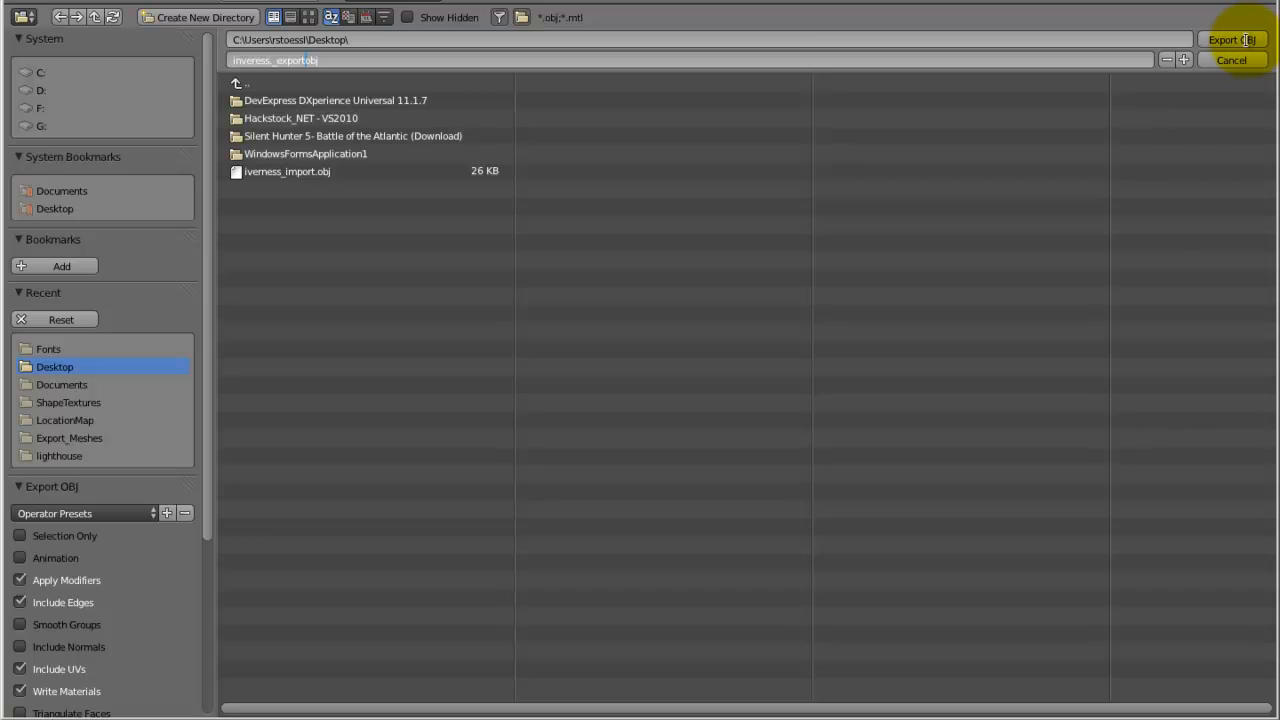
Exclude UVs and materials from the OBJ export
click(213, 310)
drag(207, 381, 216, 486)
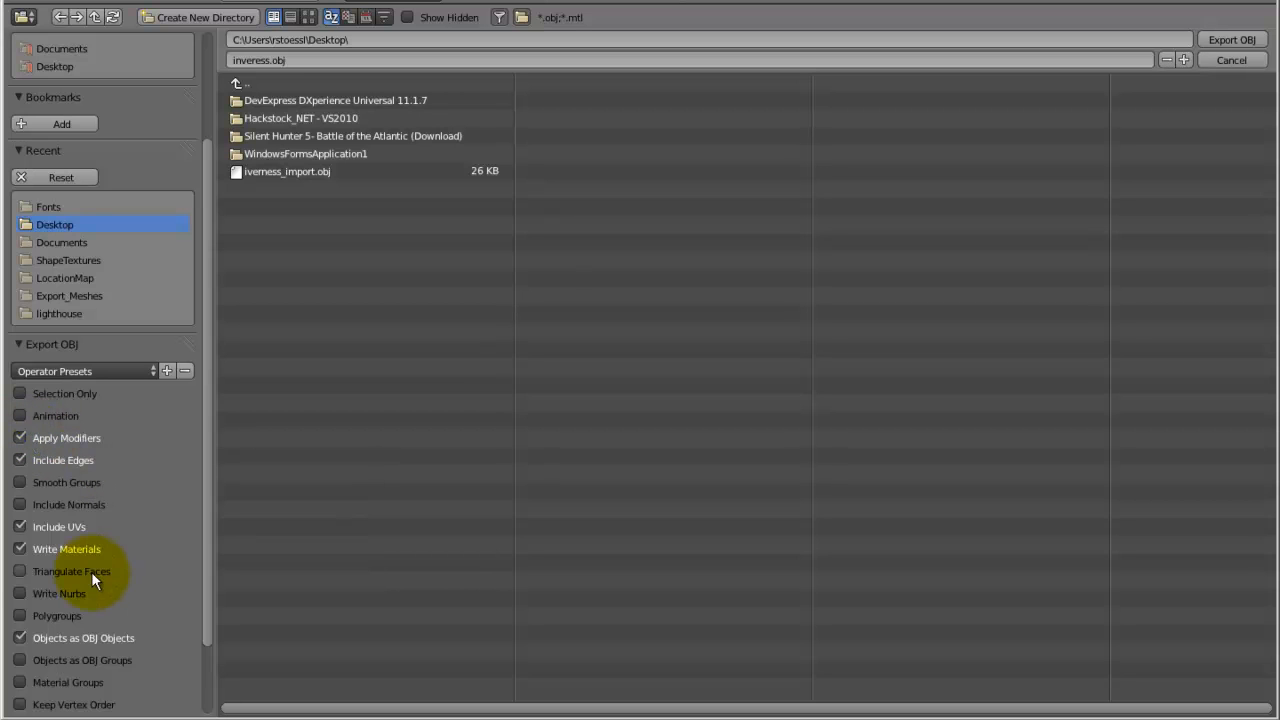
click(20, 528)
click(20, 550)
drag(207, 504, 212, 577)
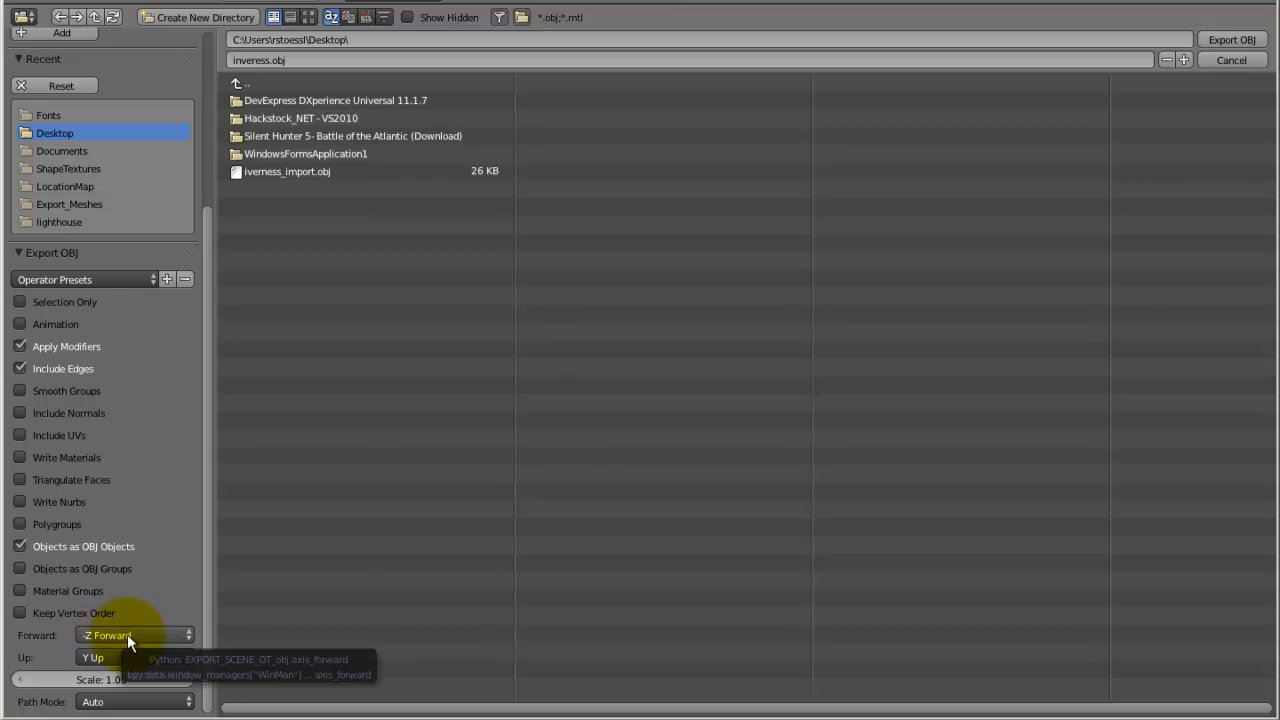
Export the label to the Desktop as inveress.obj and show the desktop
click(210, 507)
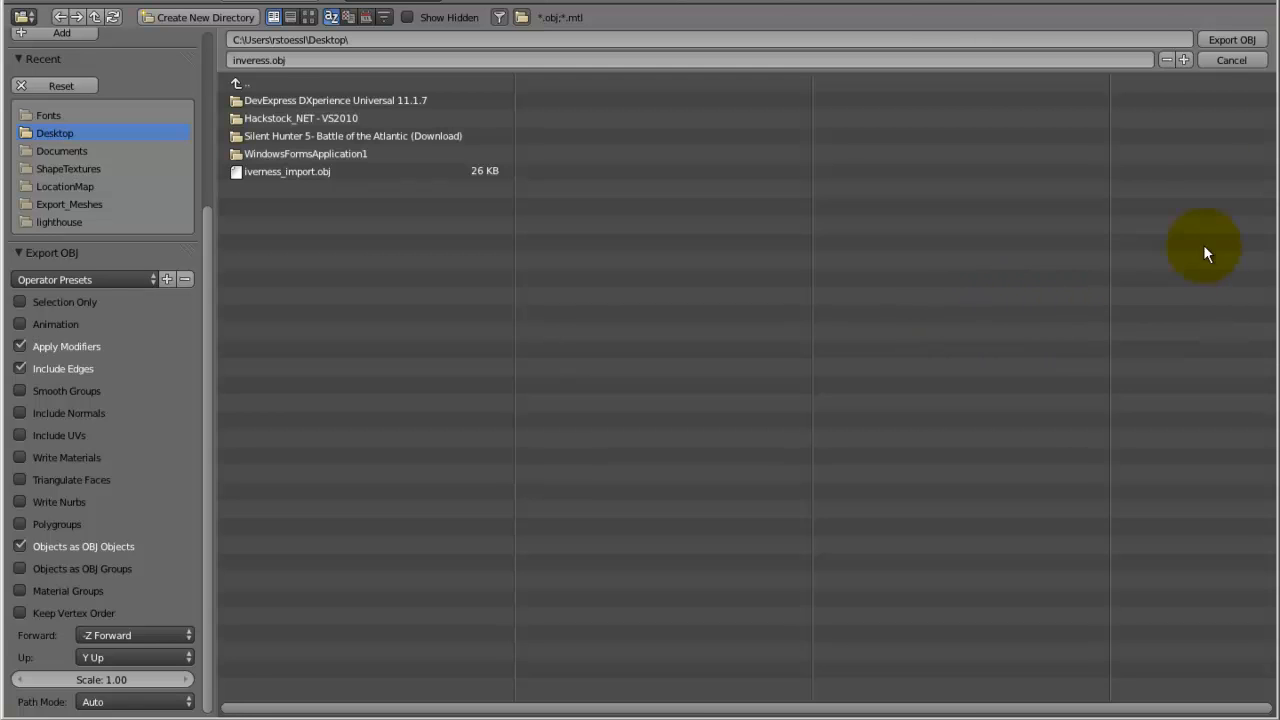
click(1232, 40)
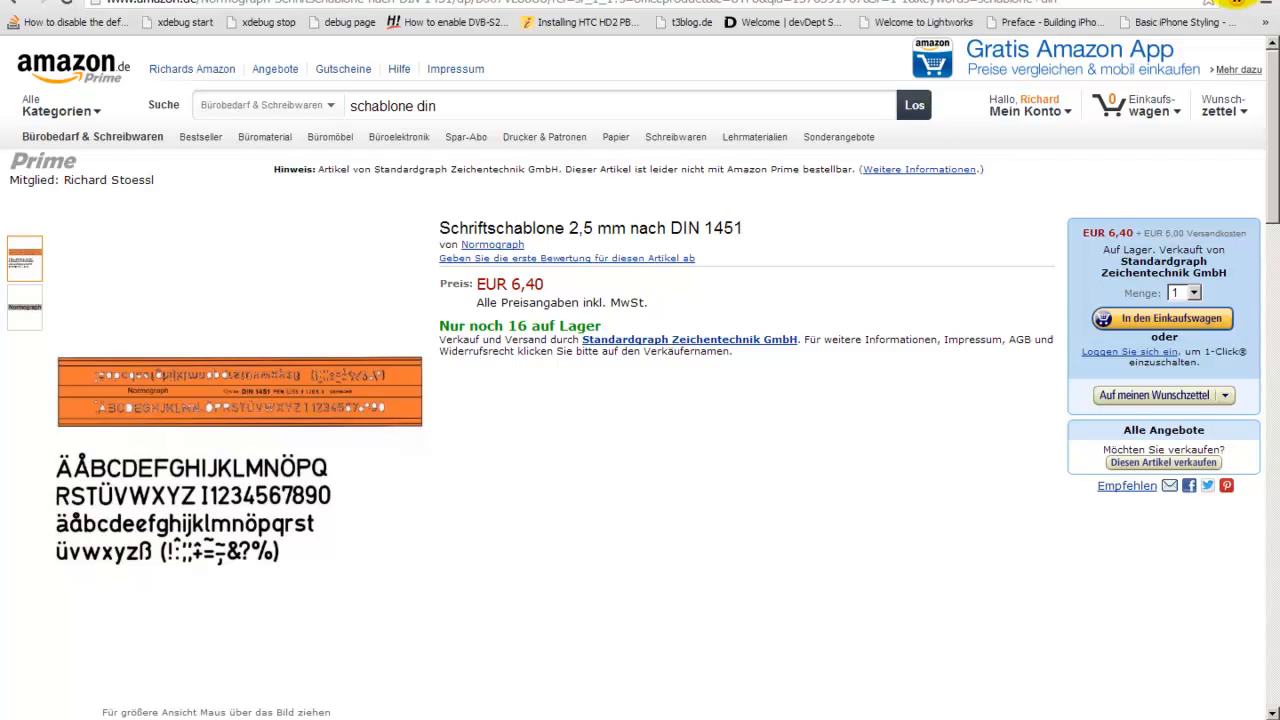
click(1272, 712)
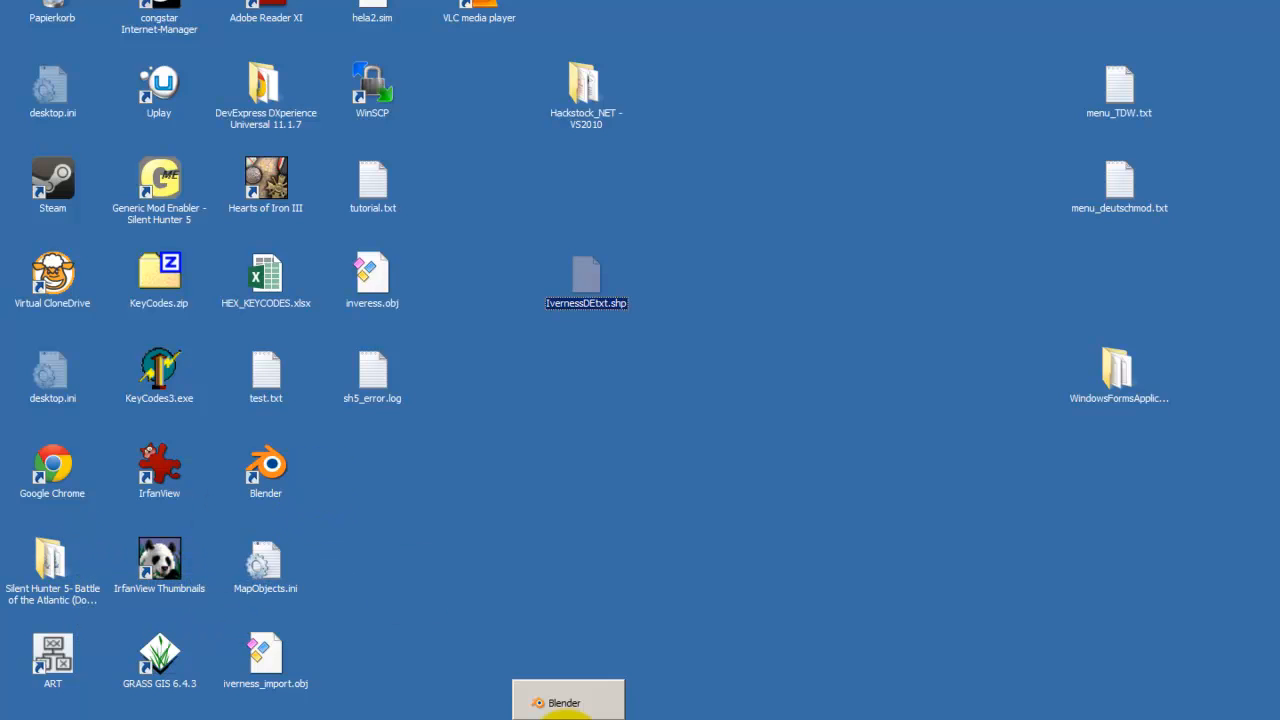
Switch back to Blender and export the label again to the Desktop in OBJ format as inveress_export.obj
click(568, 703)
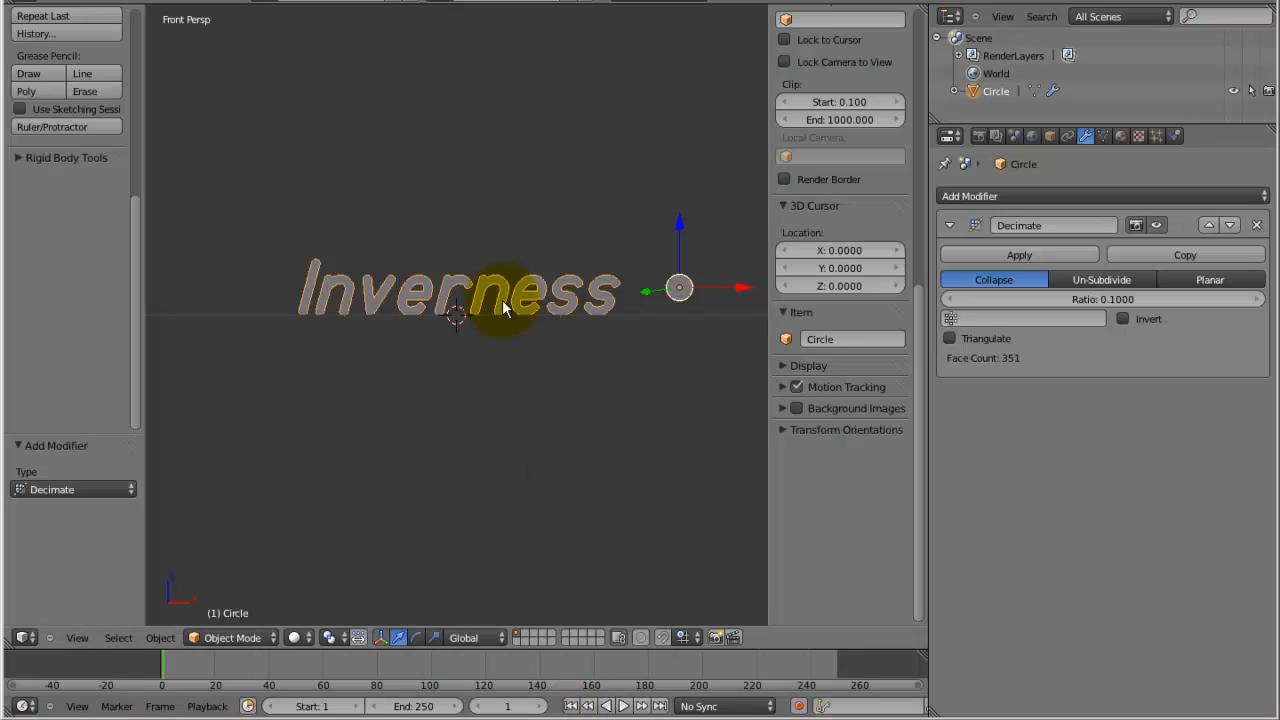
click(60, 6)
mouse_move(111, 282)
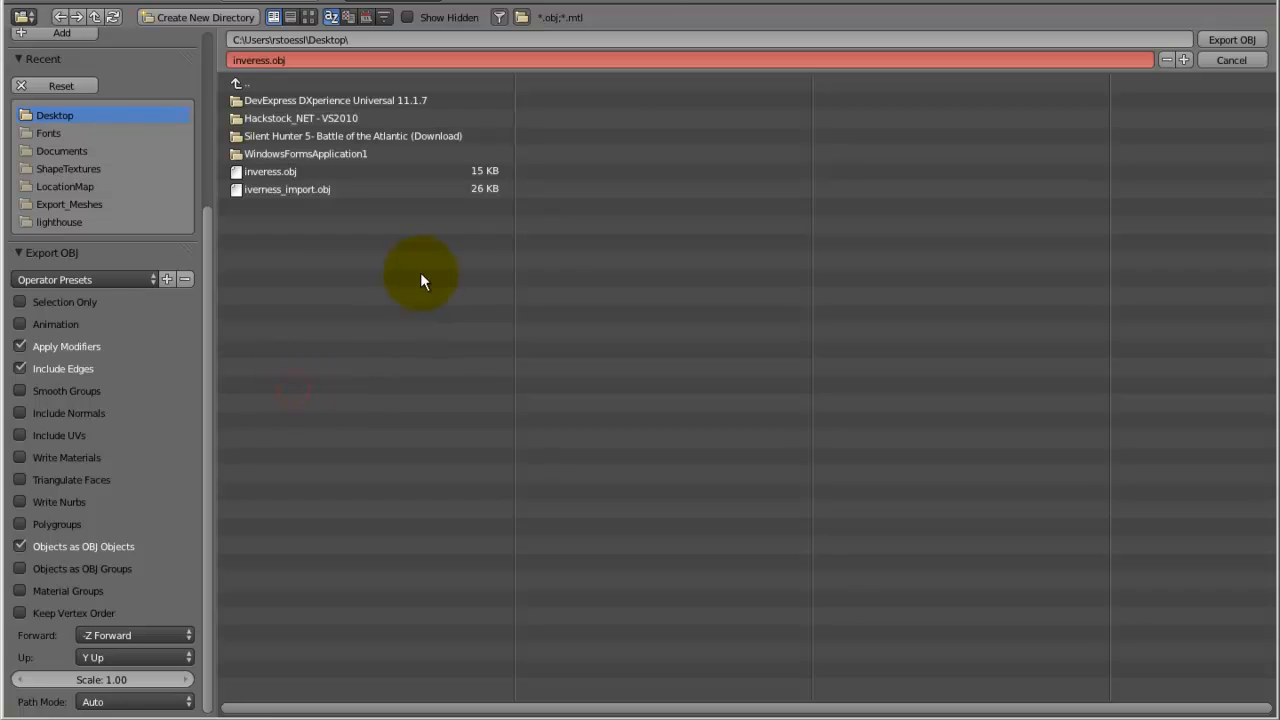
click(280, 171)
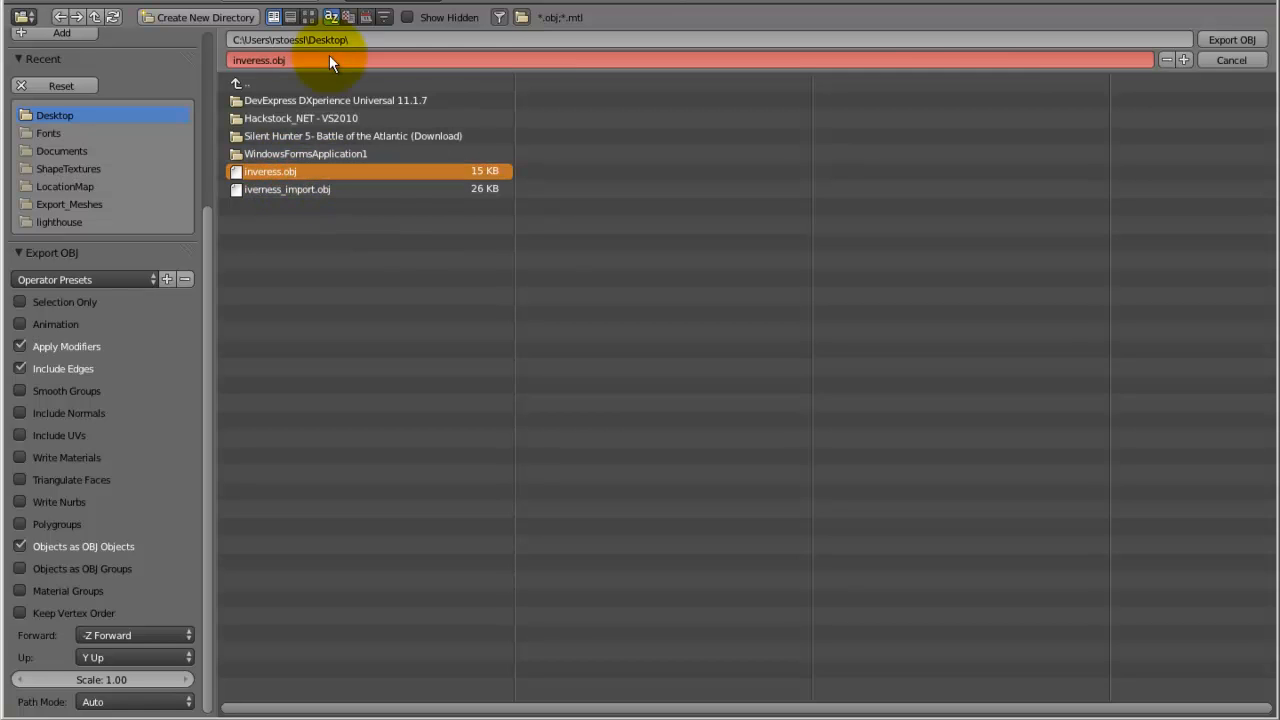
click(278, 59)
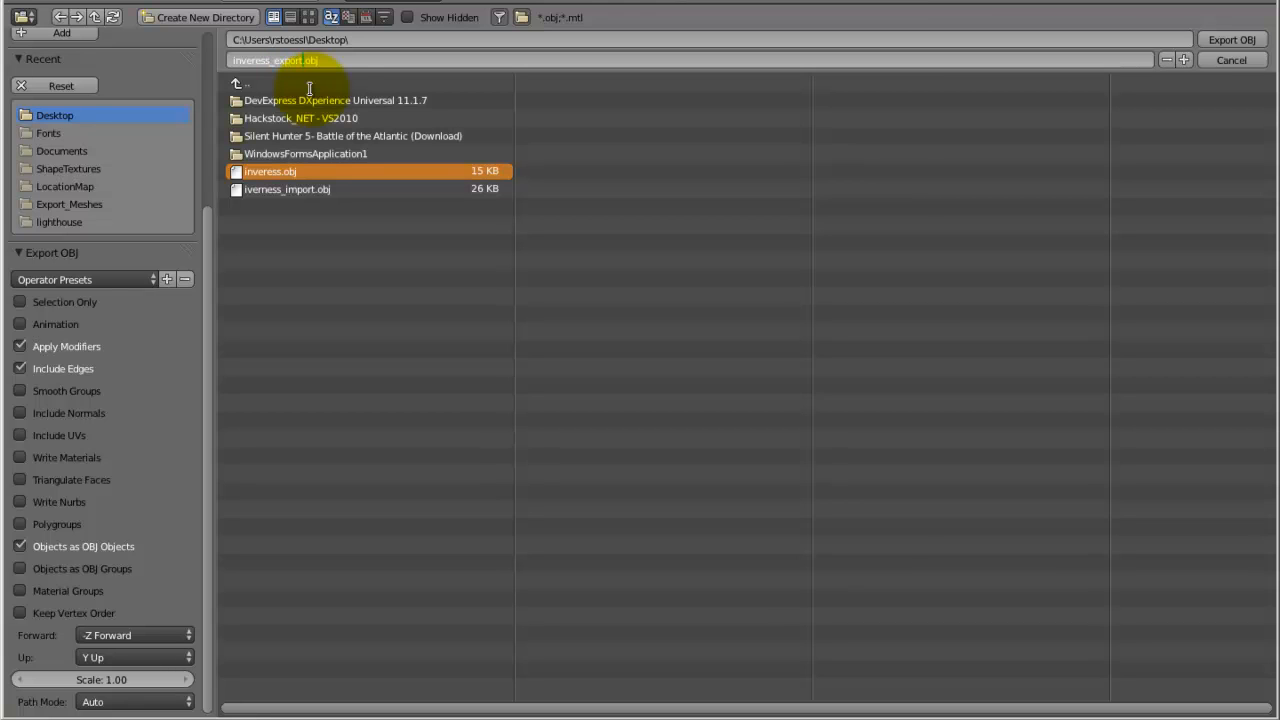
click(419, 58)
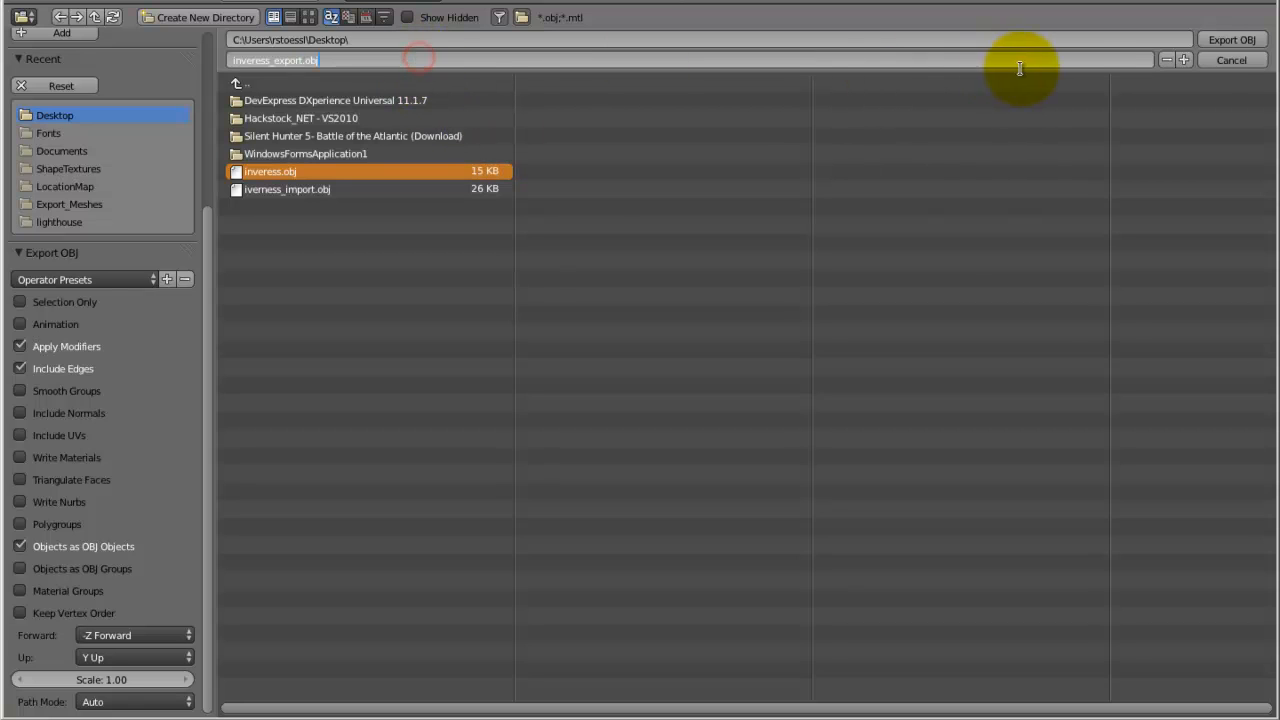
click(1222, 39)
click(1222, 39)
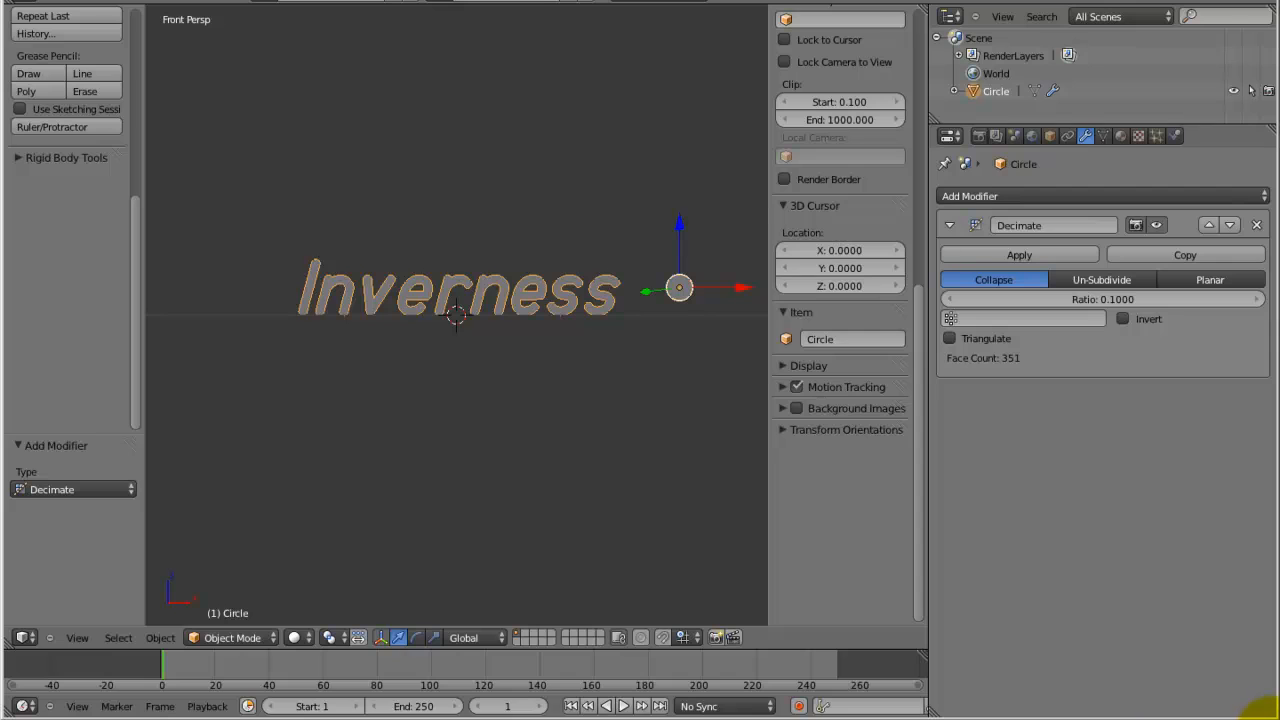
Show the desktop and open inveress_export.obj in Notepad++
click(1268, 710)
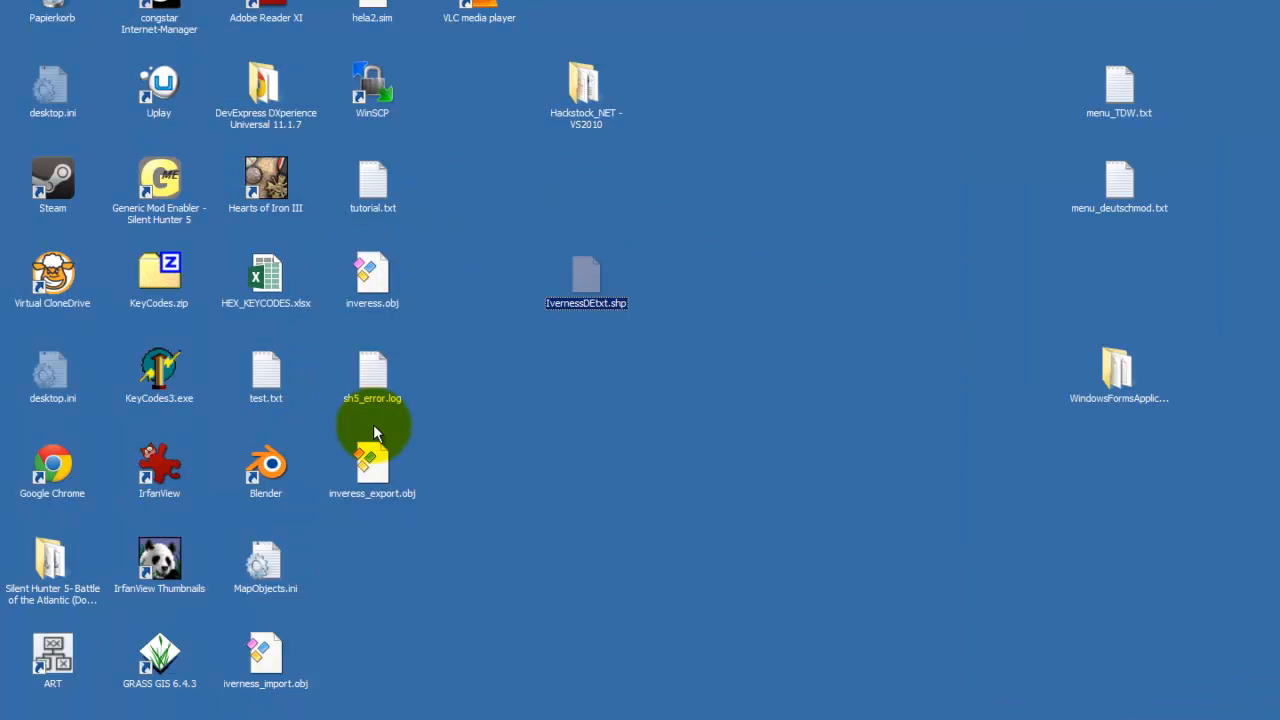
click(374, 468)
right_click(375, 471)
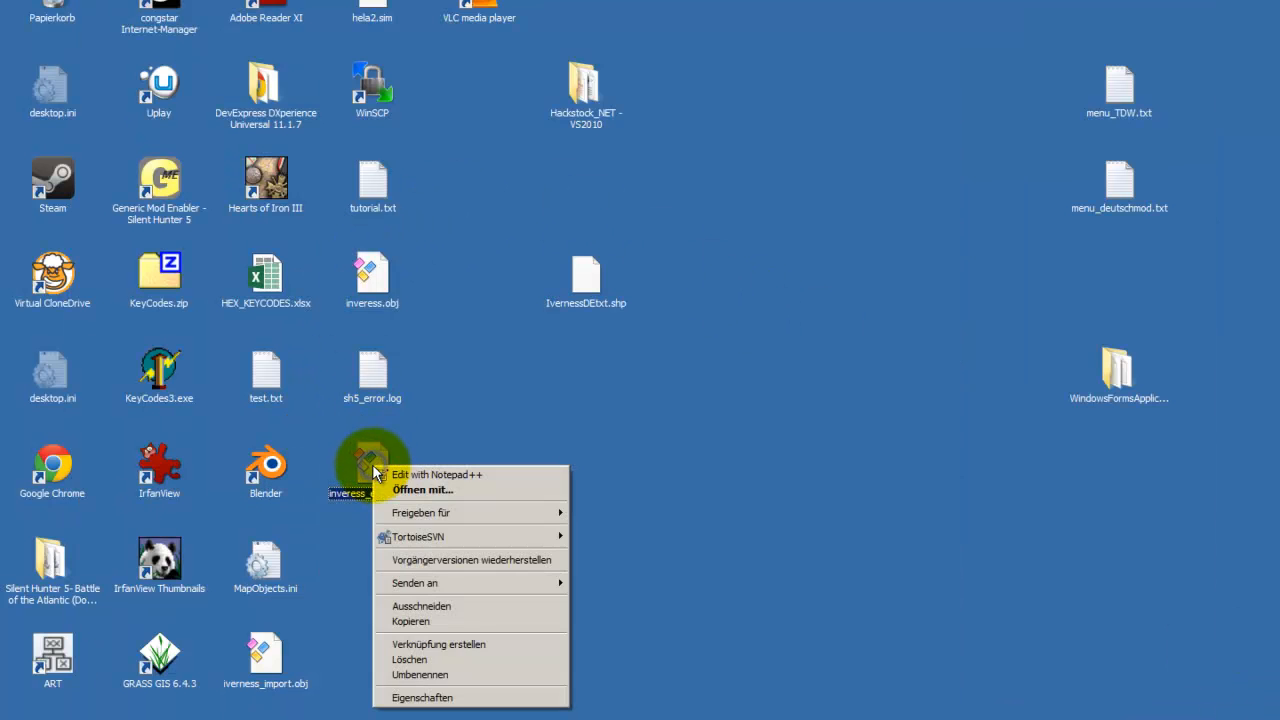
click(425, 472)
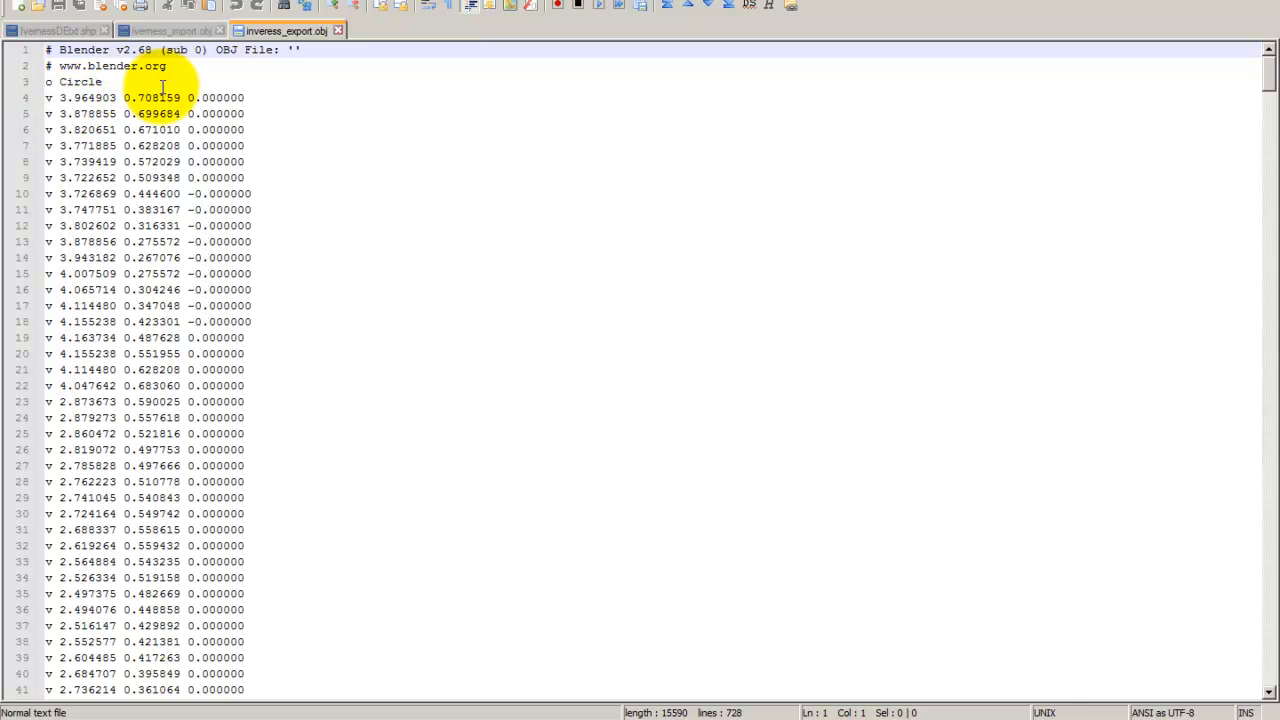
Examine the vertex, face and line entries of inveress_export.obj from beginning to end
click(130, 83)
scroll(190, 340, down, 20)
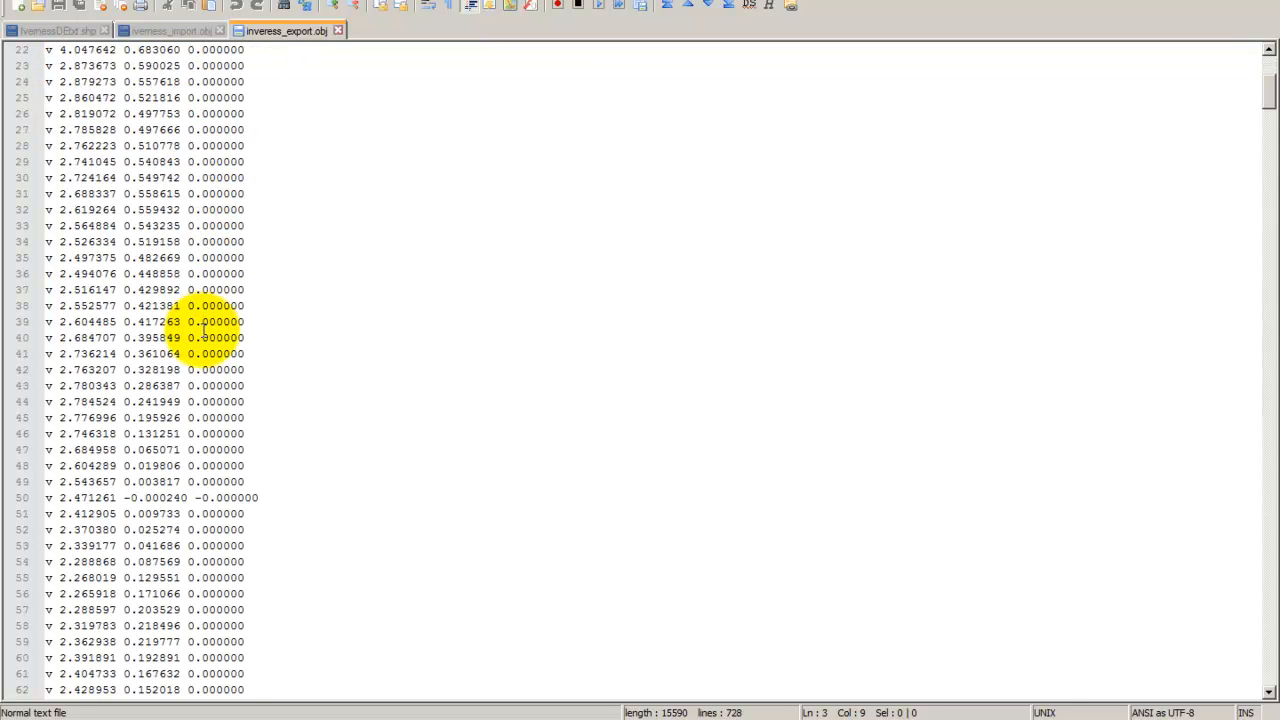
scroll(192, 344, down, 20)
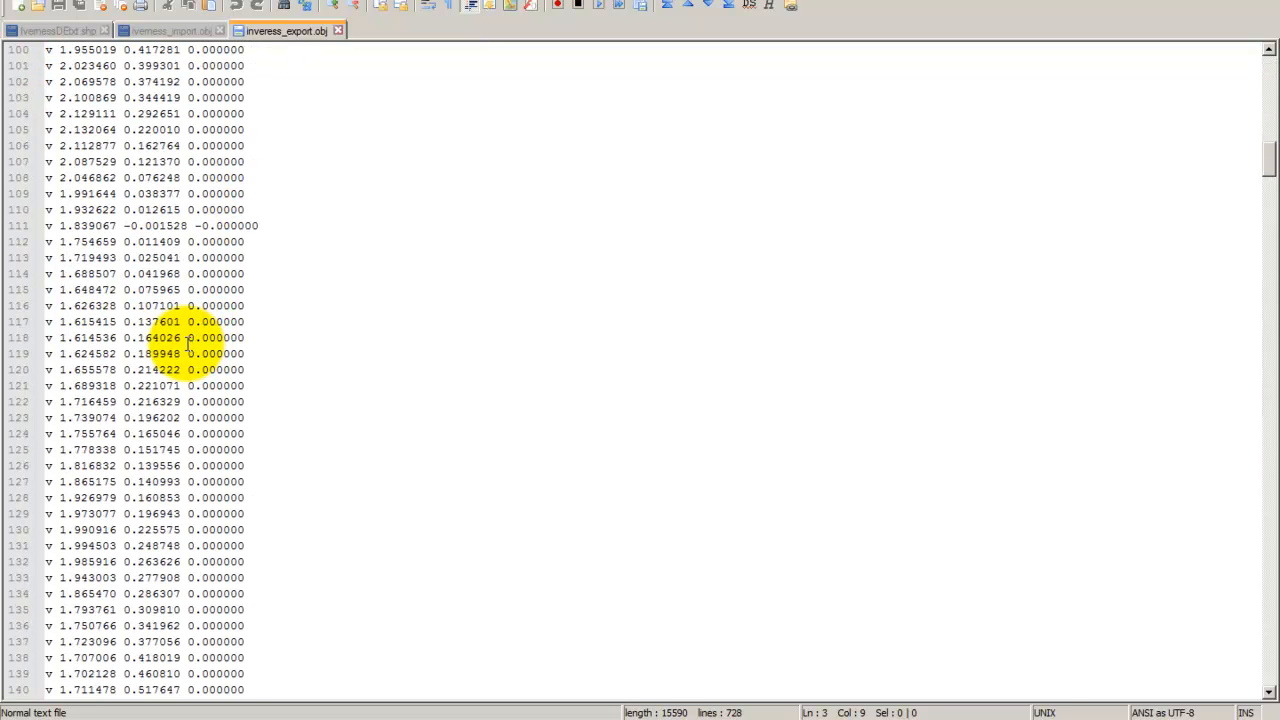
scroll(181, 343, down, 8)
drag(1266, 245, 1262, 385)
scroll(155, 485, down, 20)
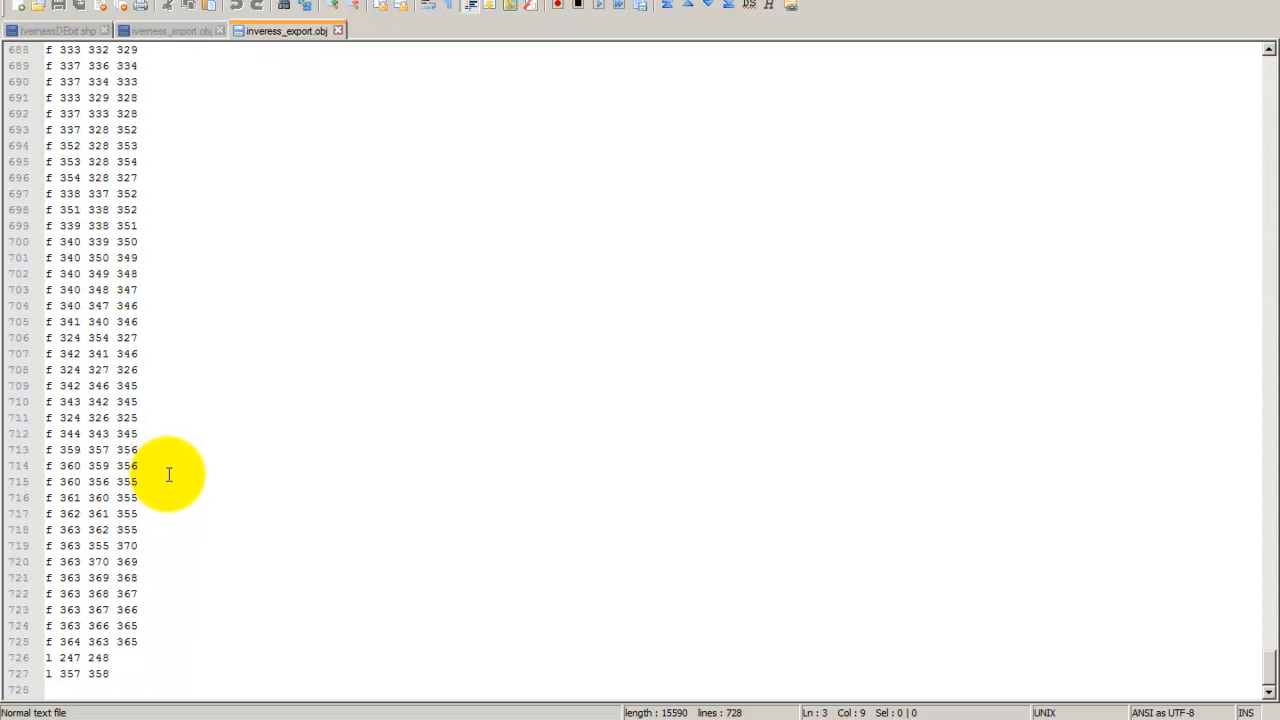
scroll(172, 470, up, 6)
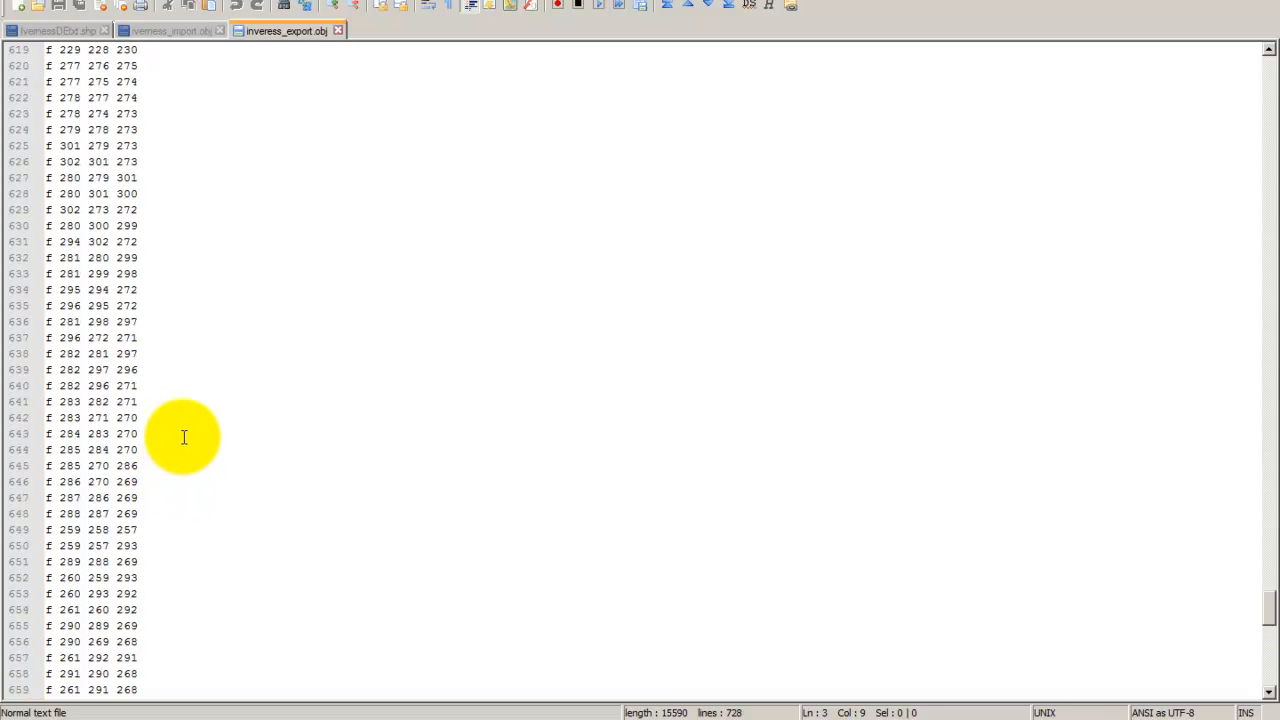
scroll(183, 425, up, 7)
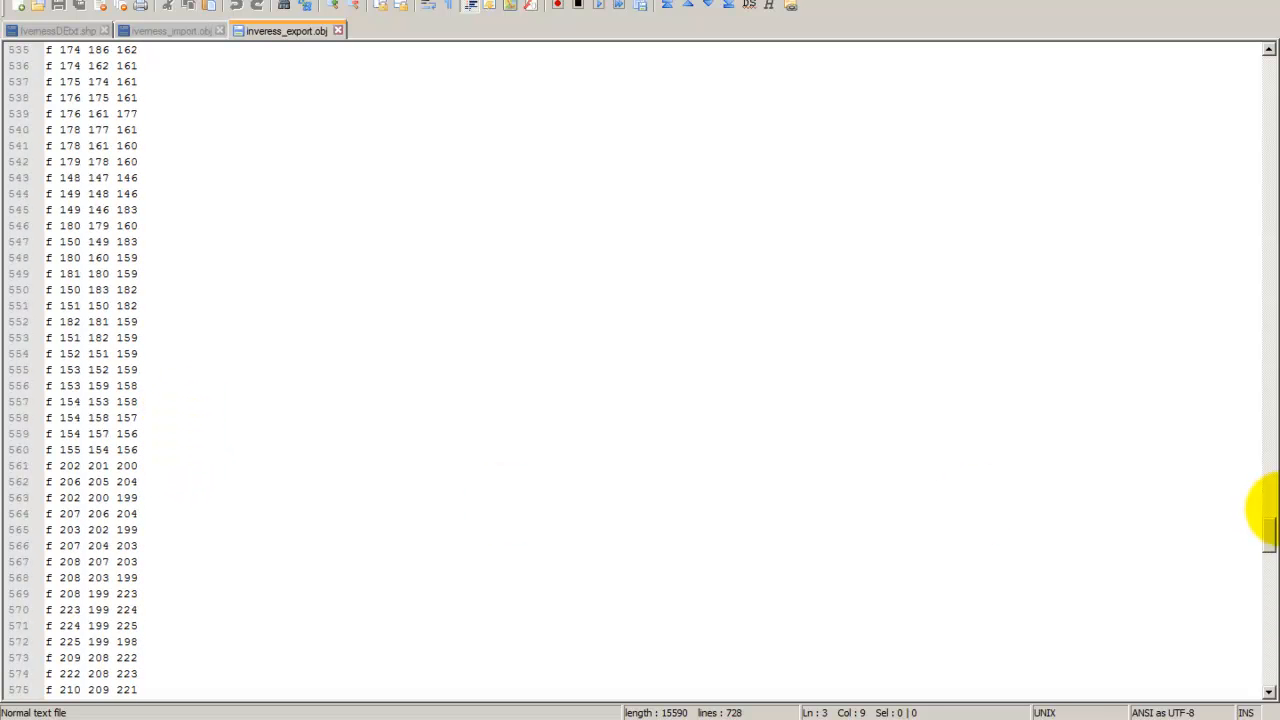
drag(1267, 531, 1269, 70)
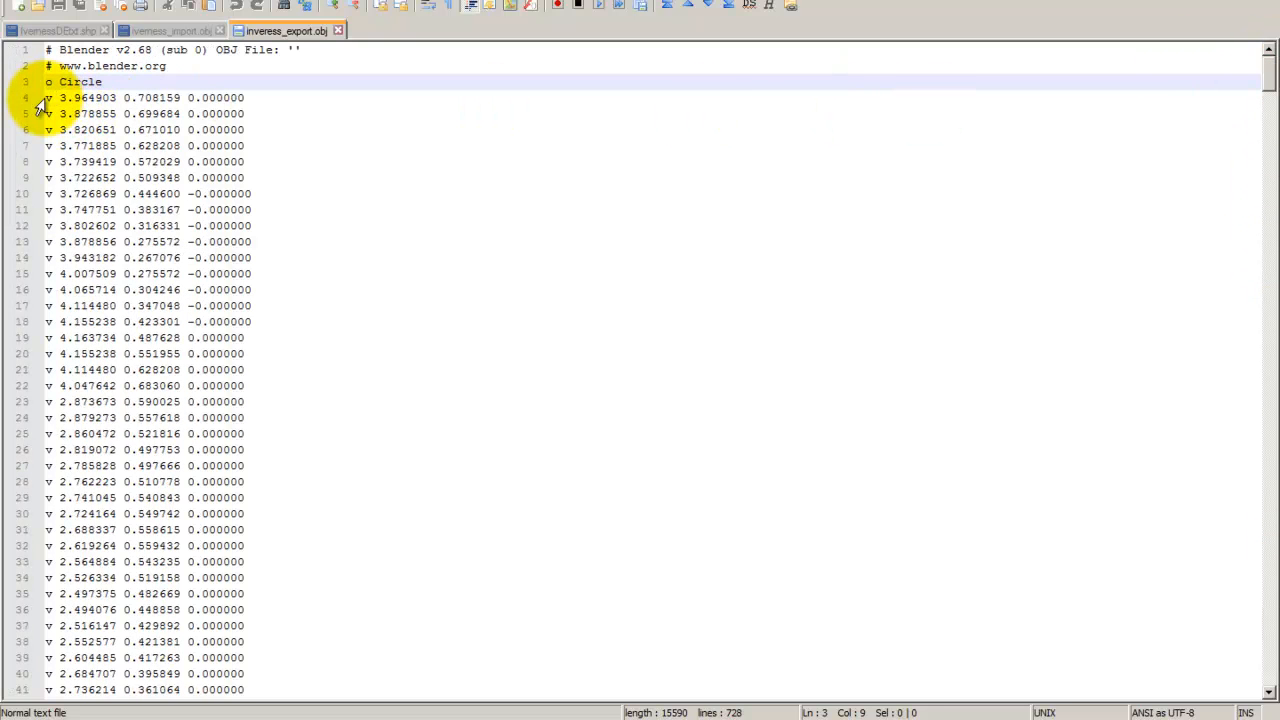
Copy the vertex lines of inveress_export.obj and paste them from cell A1 of a new Excel worksheet named v_export
drag(46, 98, 286, 405)
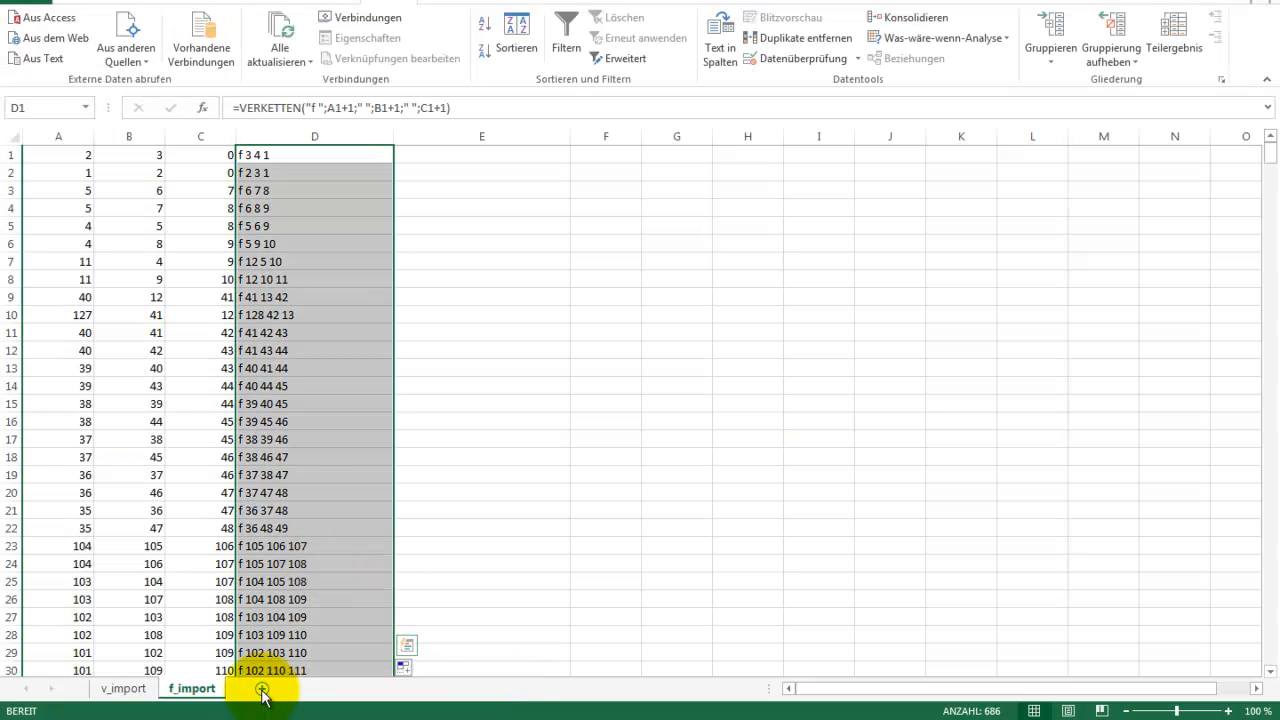
click(261, 690)
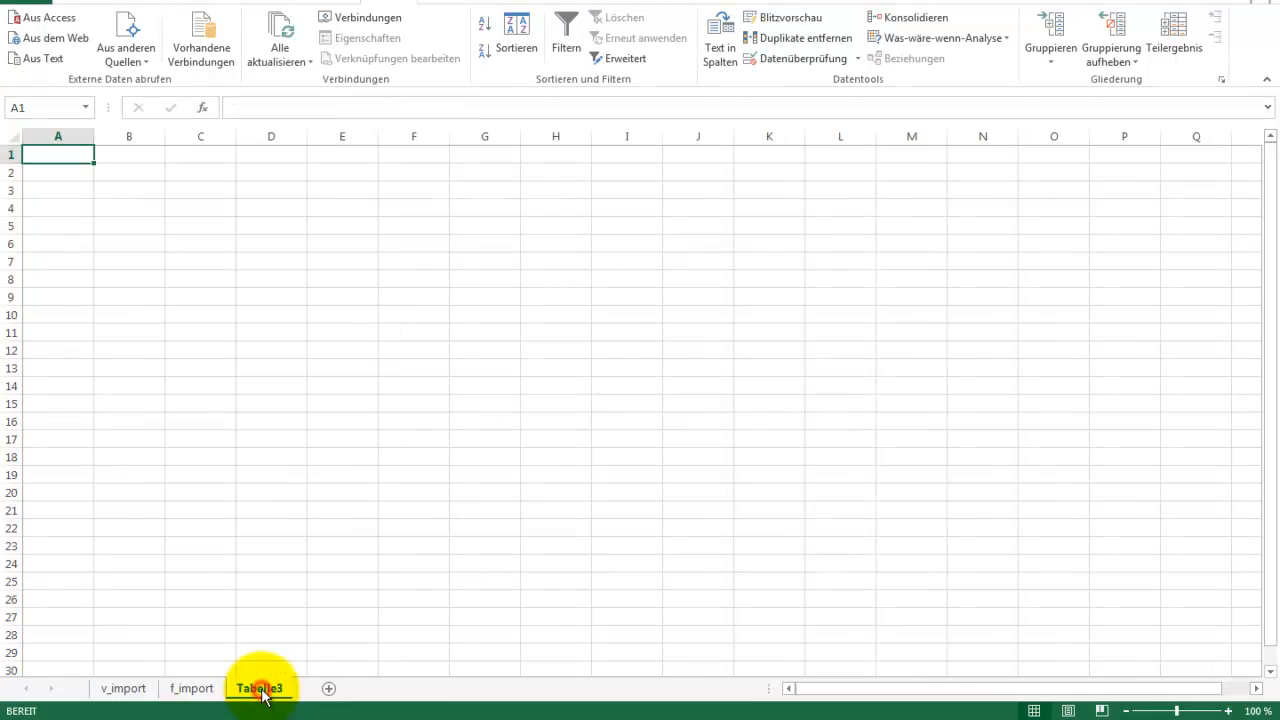
right_click(262, 694)
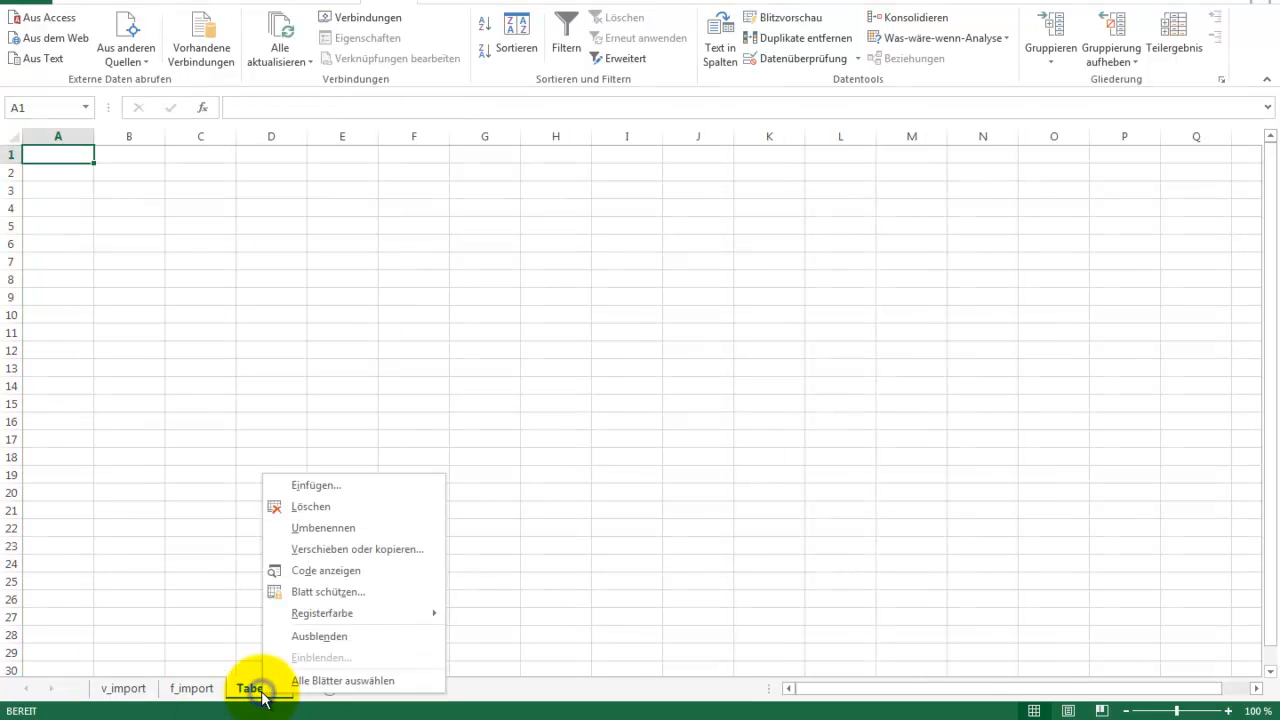
click(331, 528)
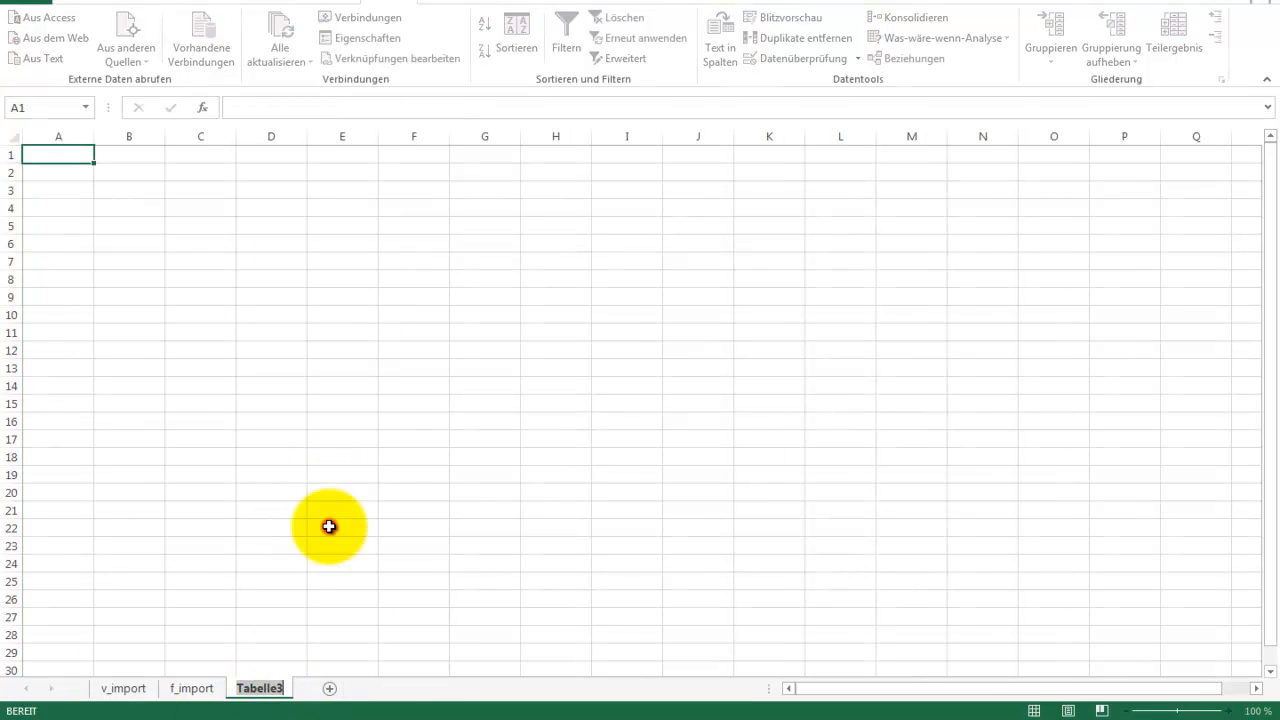
text(v_export)
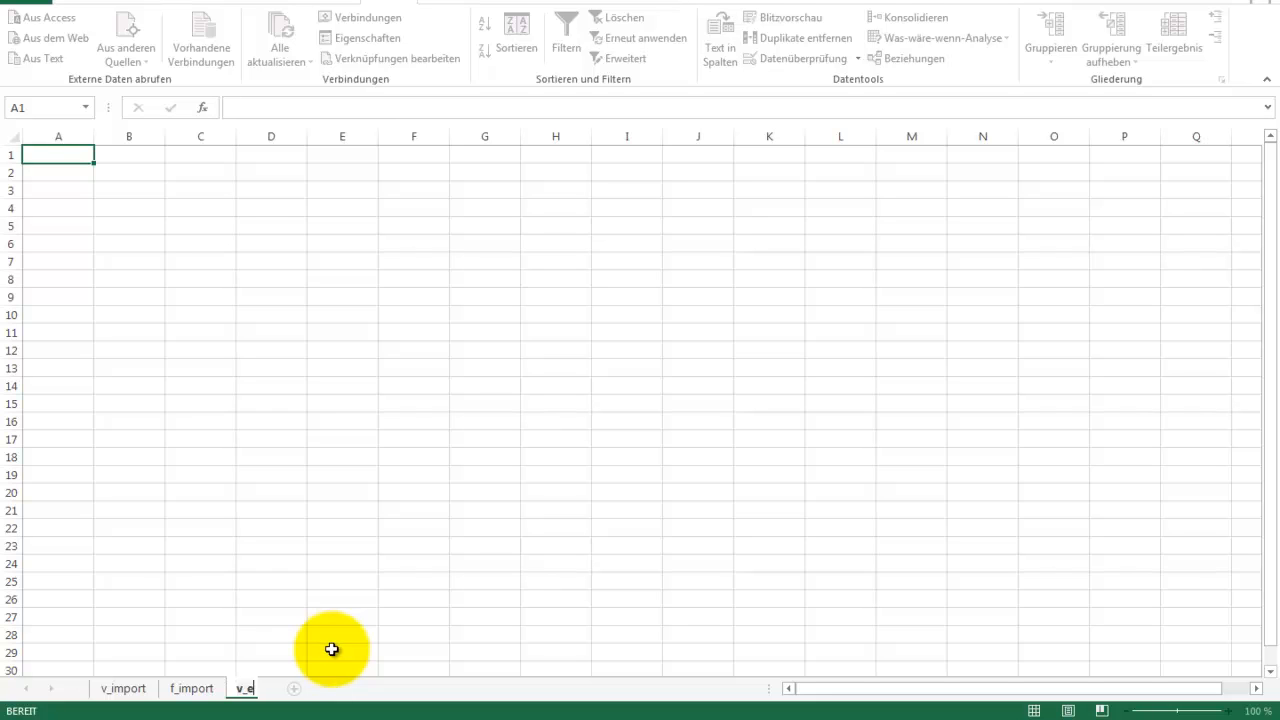
click(57, 155)
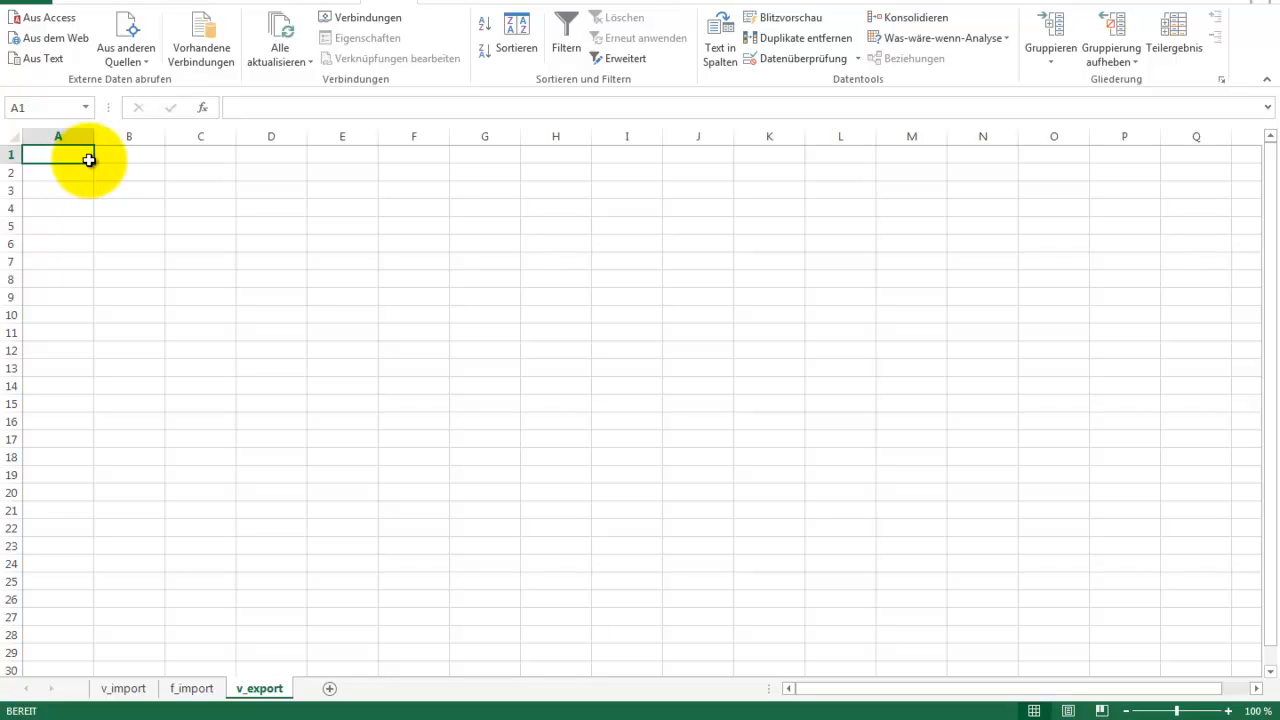
key(ctrl+v)
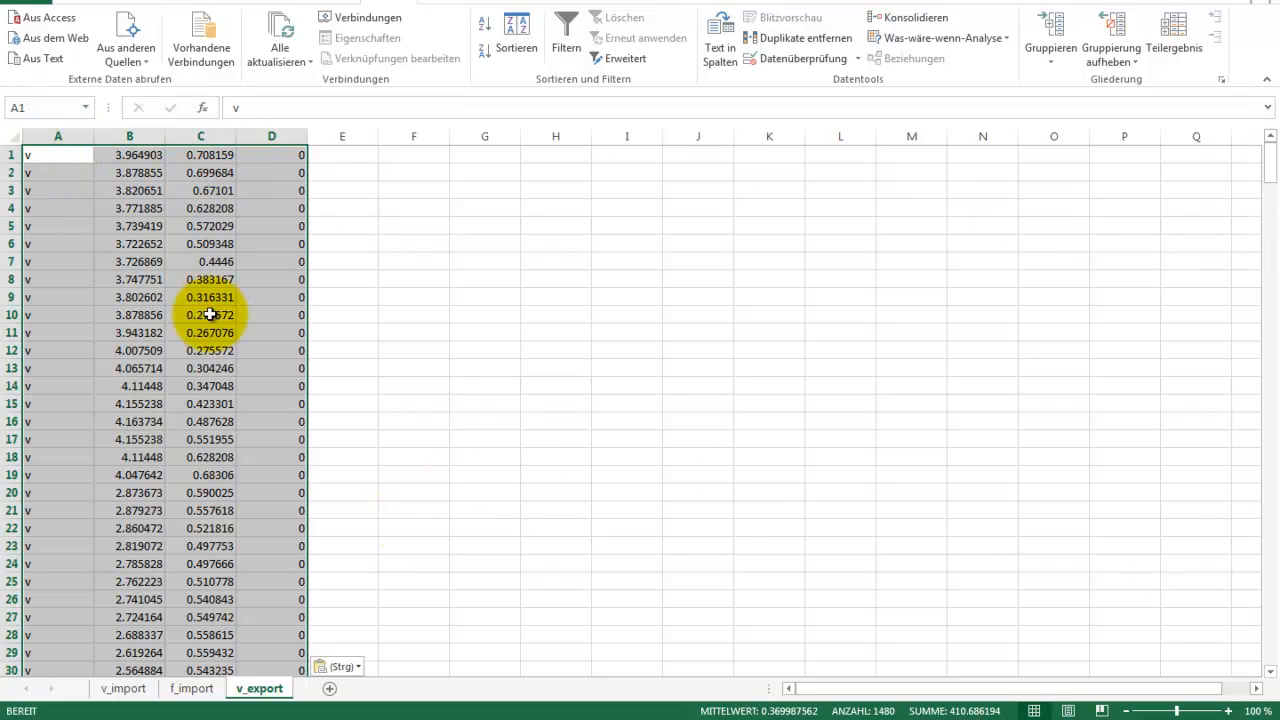
Enter the formula =verketten(B1;" ";C1;" 0.0") in cell E1 of the v_export sheet
click(329, 153)
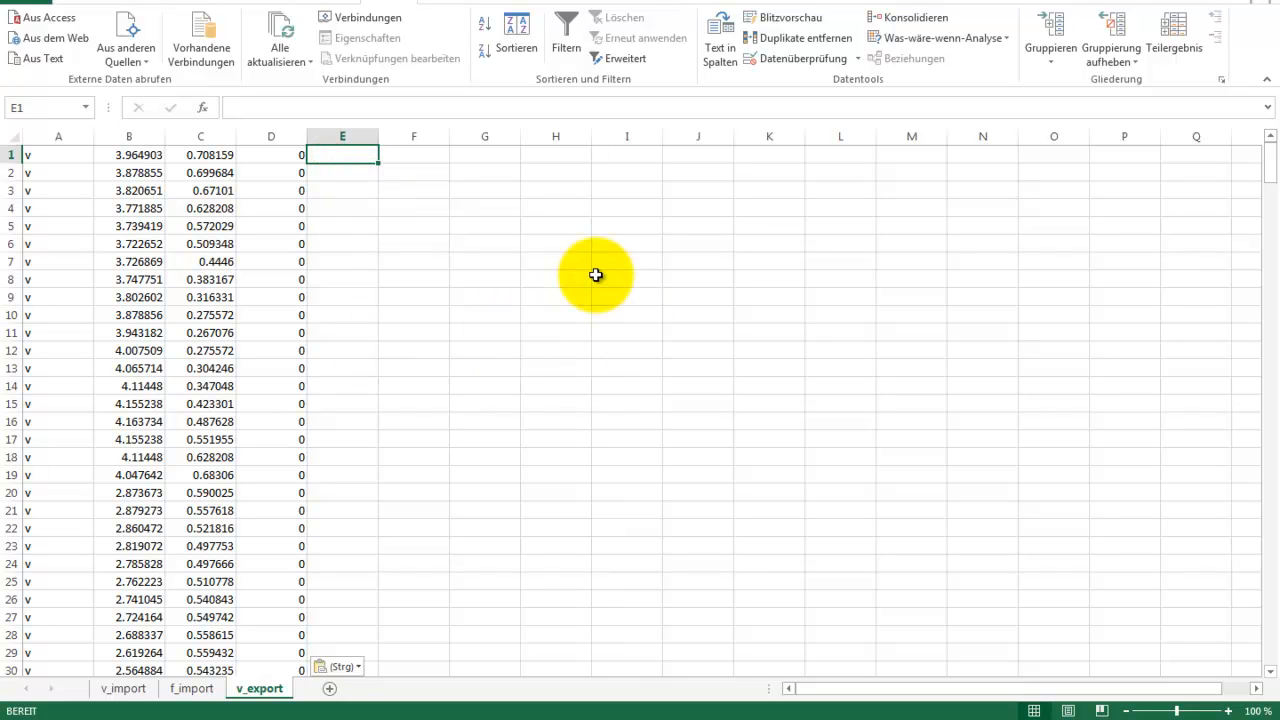
text(=verketten)
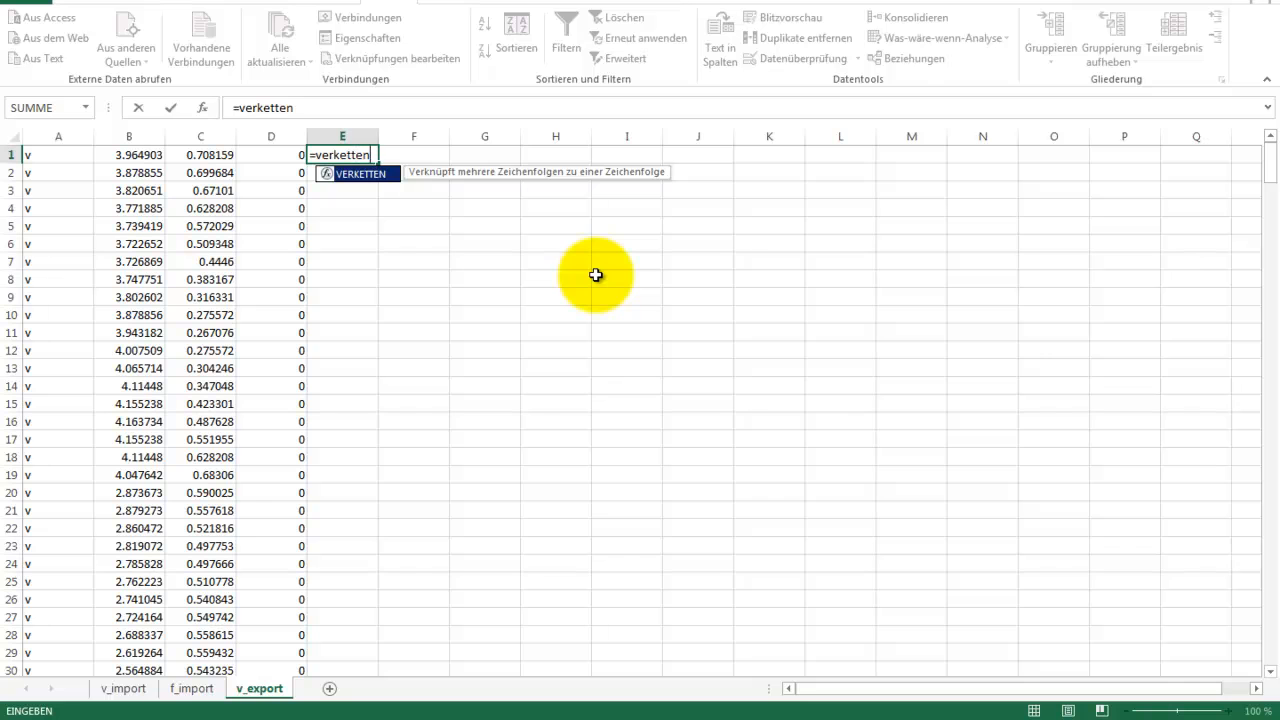
text(()
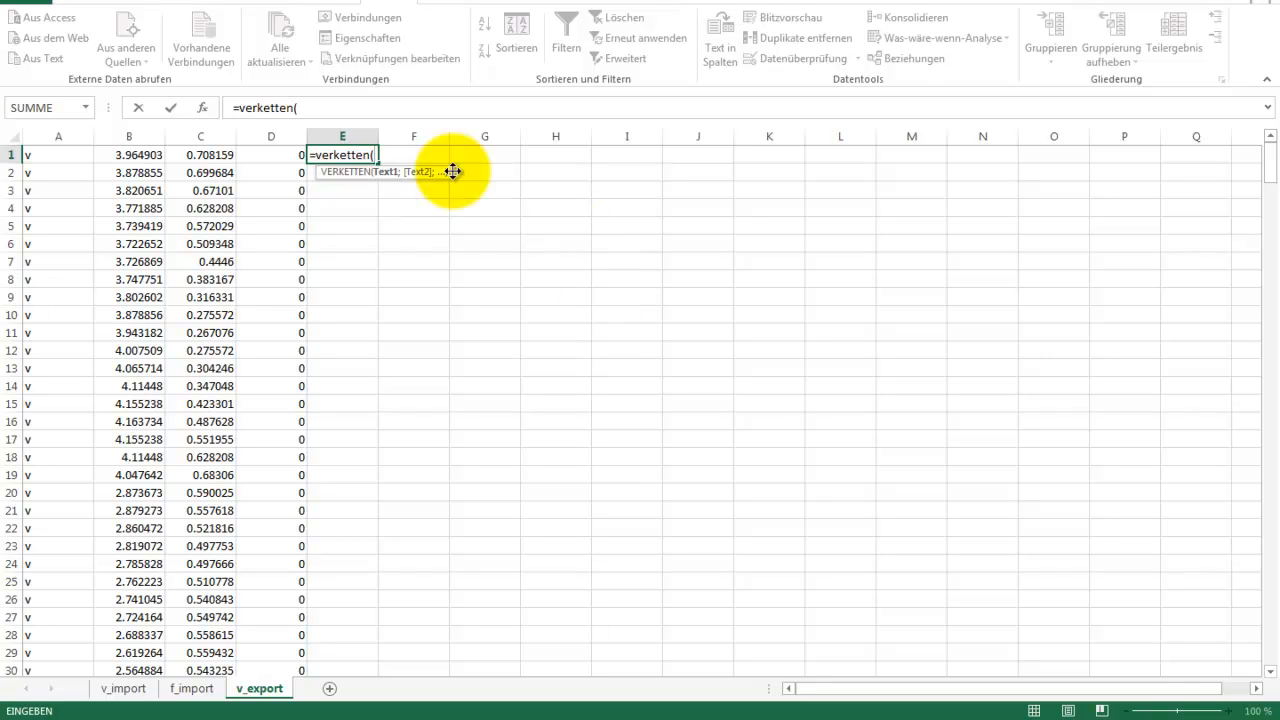
click(134, 157)
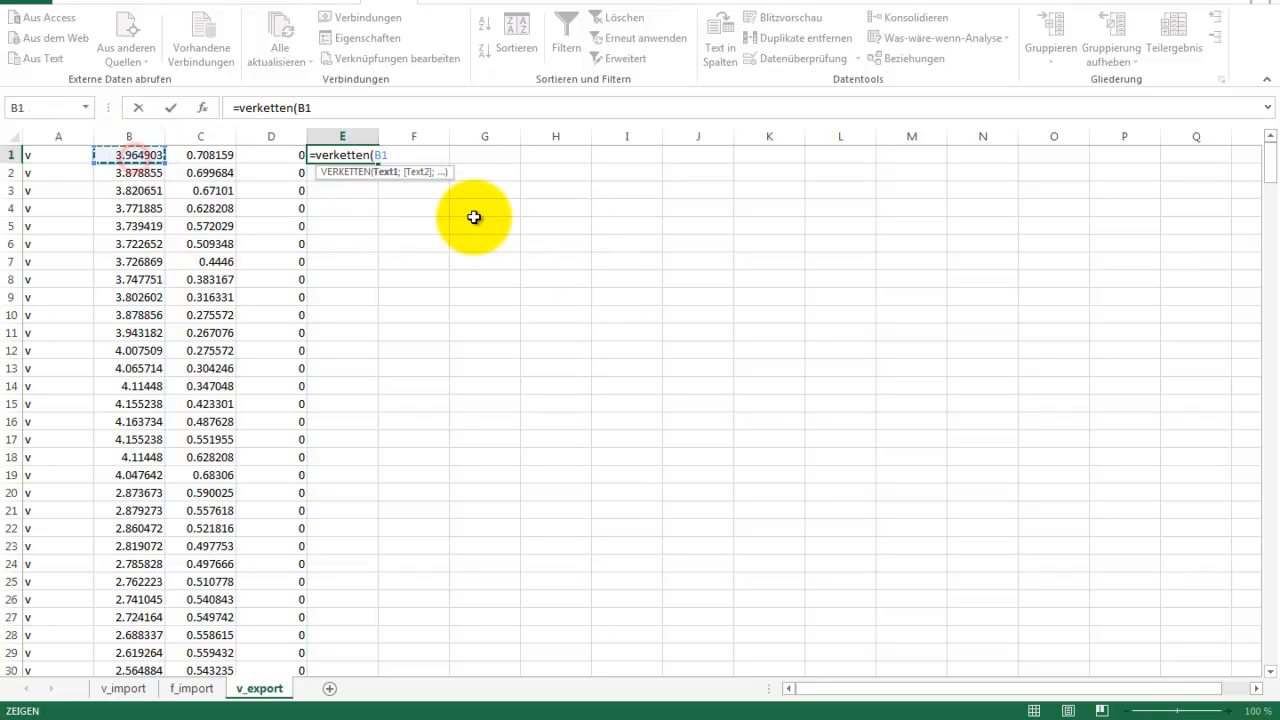
text(;)
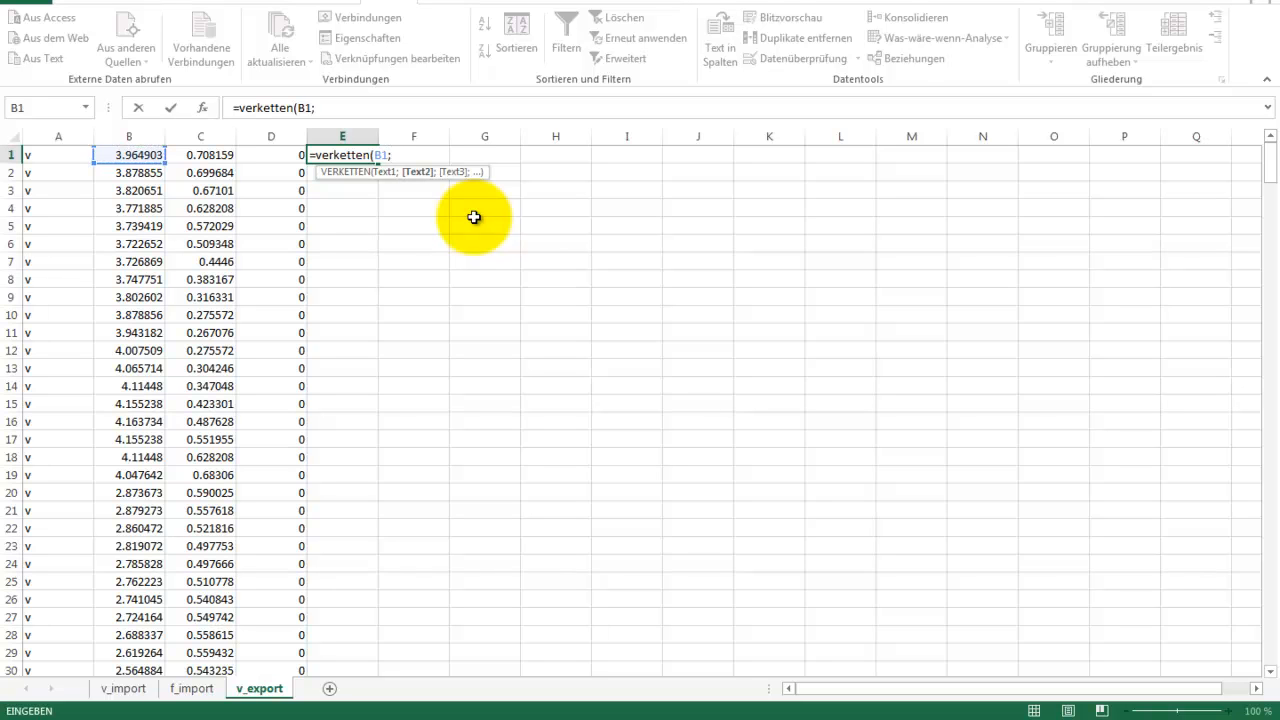
text(" ";)
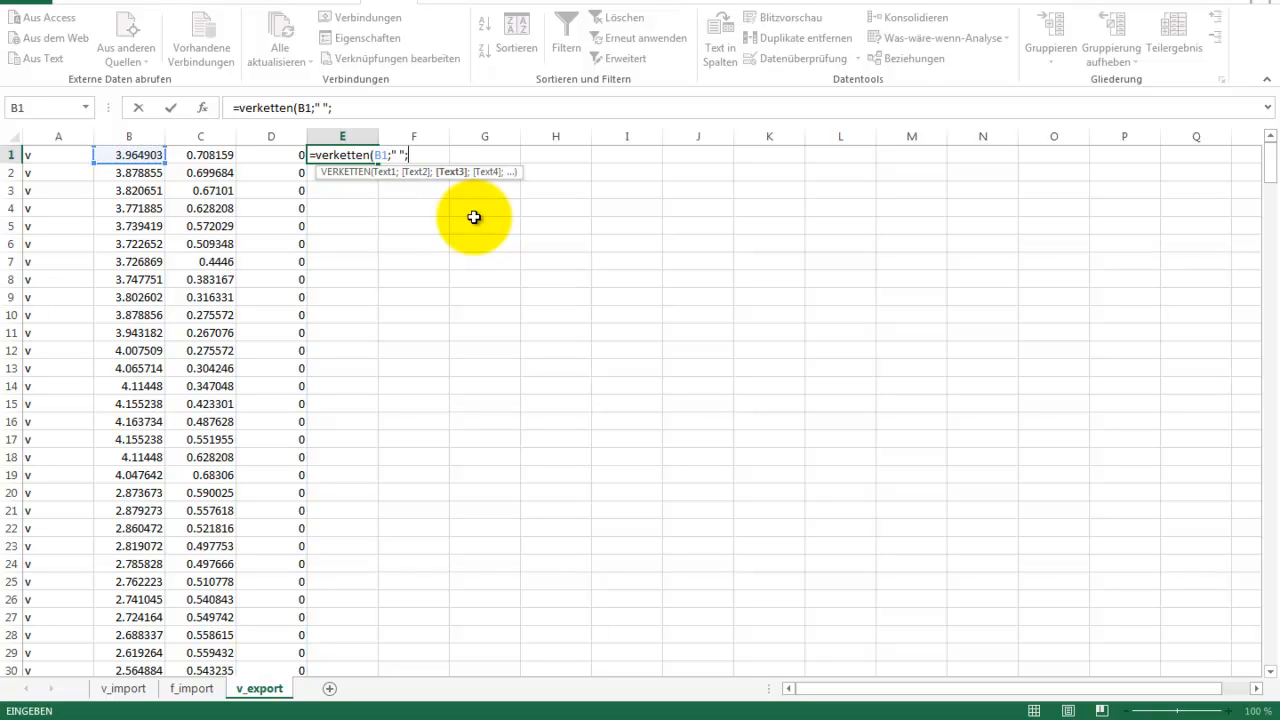
click(189, 156)
text(;)
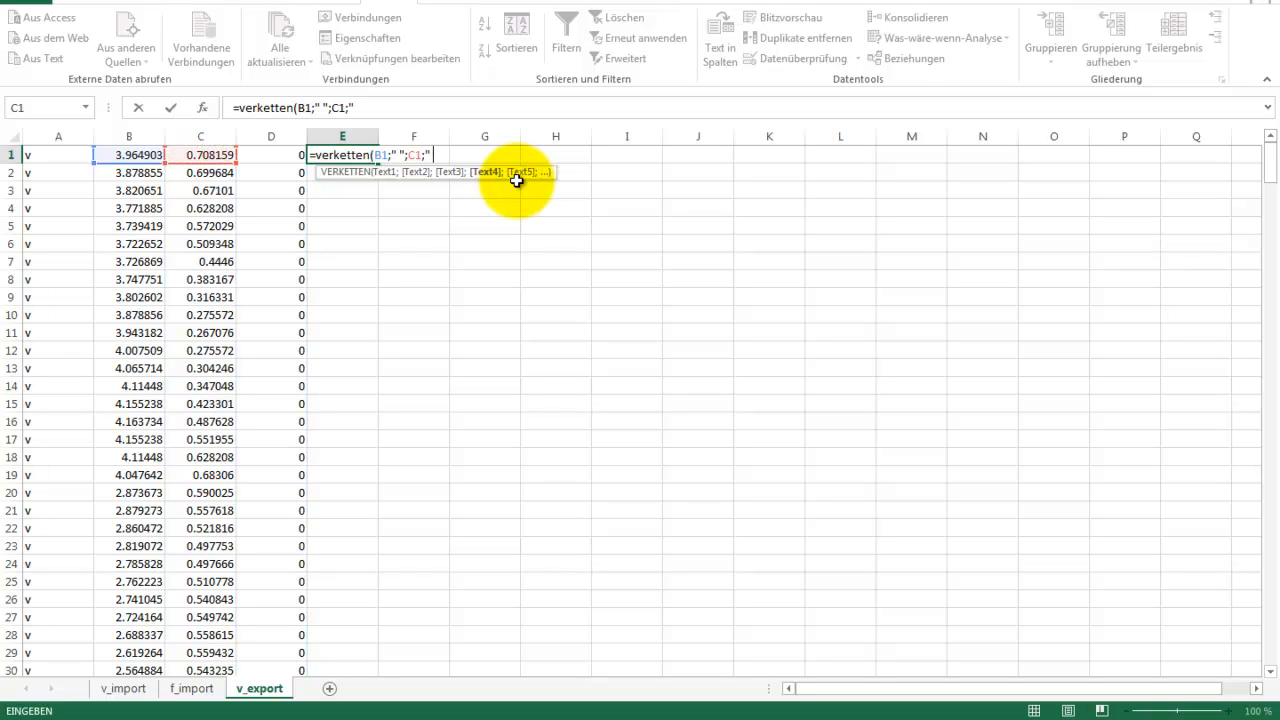
text(" ";)
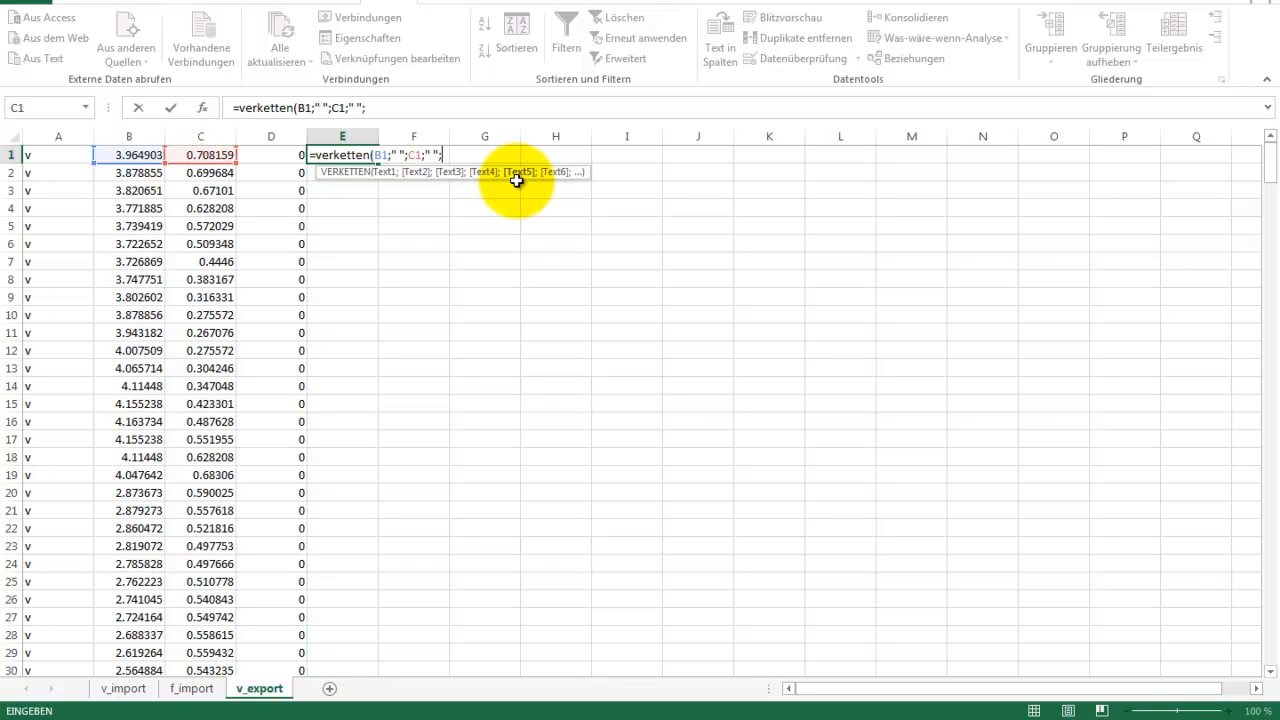
key(BackSpace)
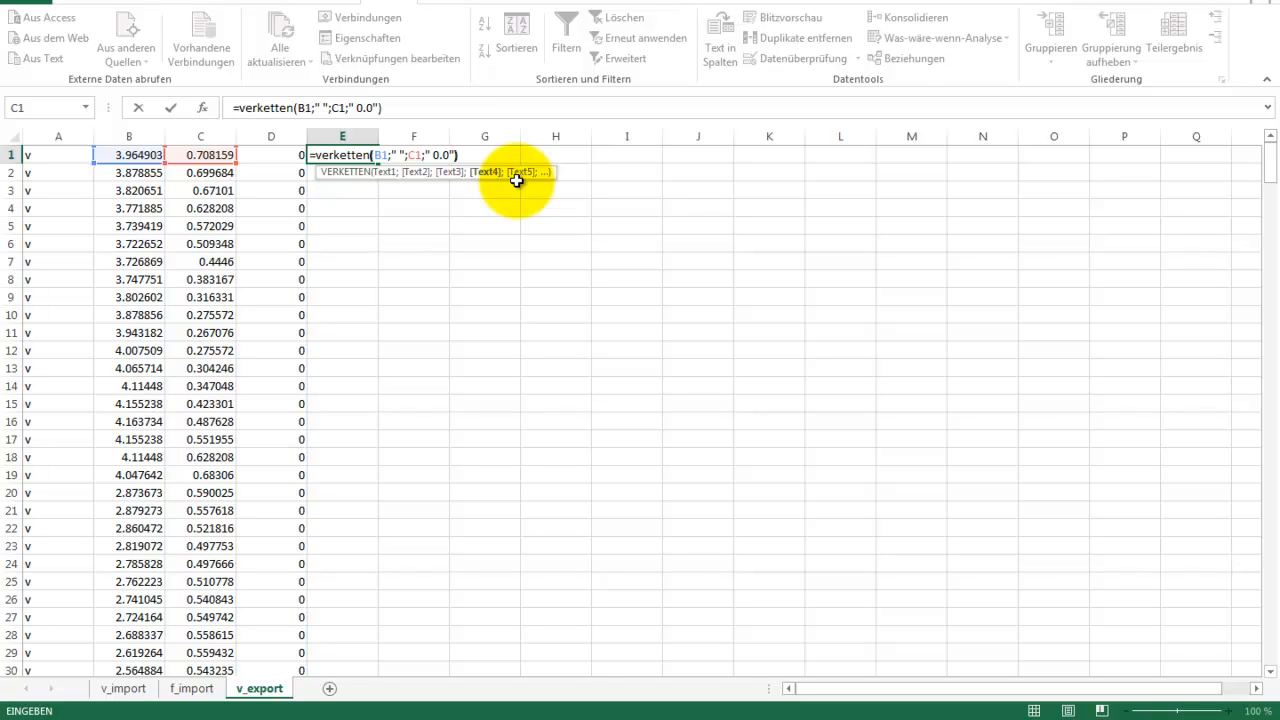
key(Return)
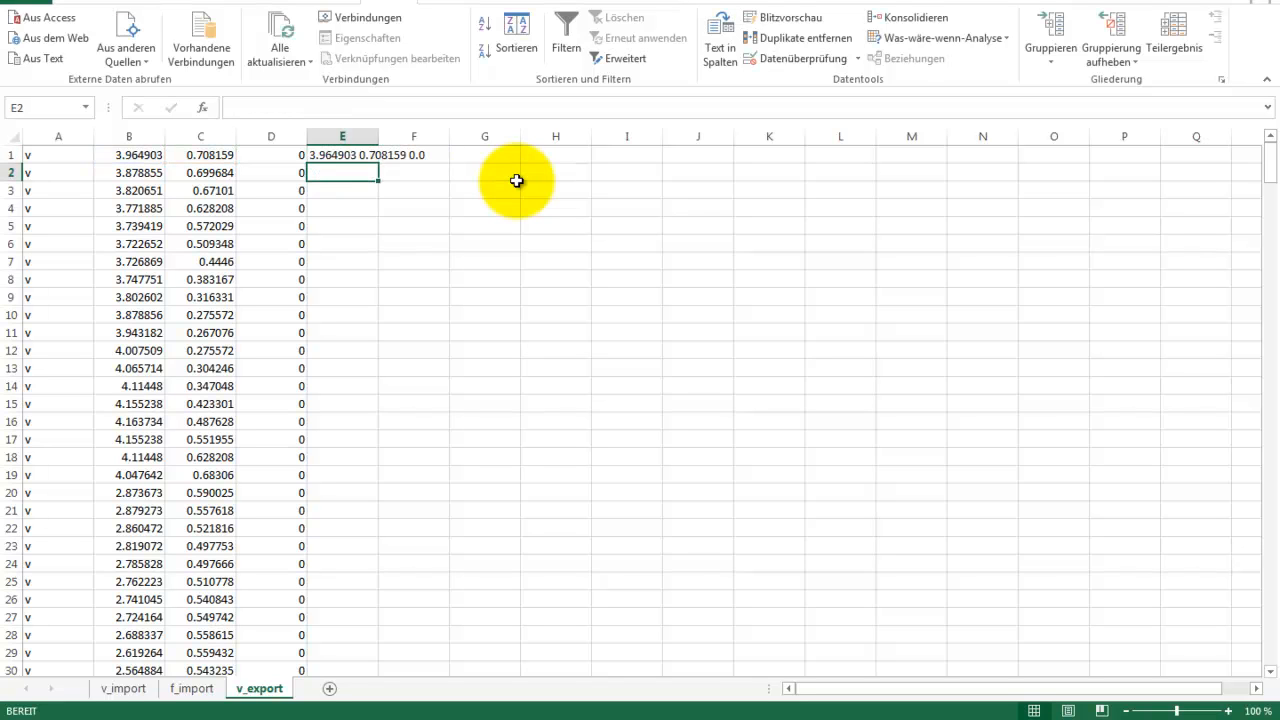
Fill the E1 formula of the v_export sheet down to row 370 and widen column E to fit the text
click(335, 160)
drag(378, 166, 349, 638)
drag(379, 138, 503, 157)
Add a new worksheet after v_export and name it f_export
click(330, 688)
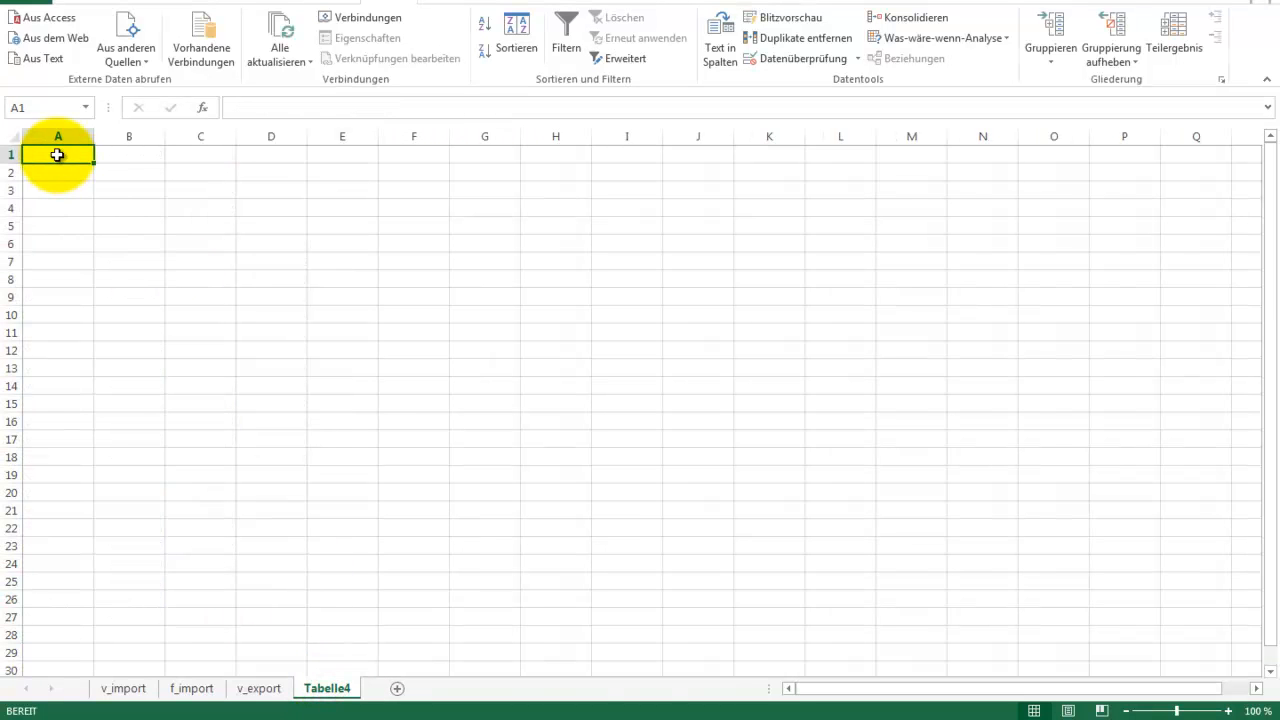
right_click(328, 688)
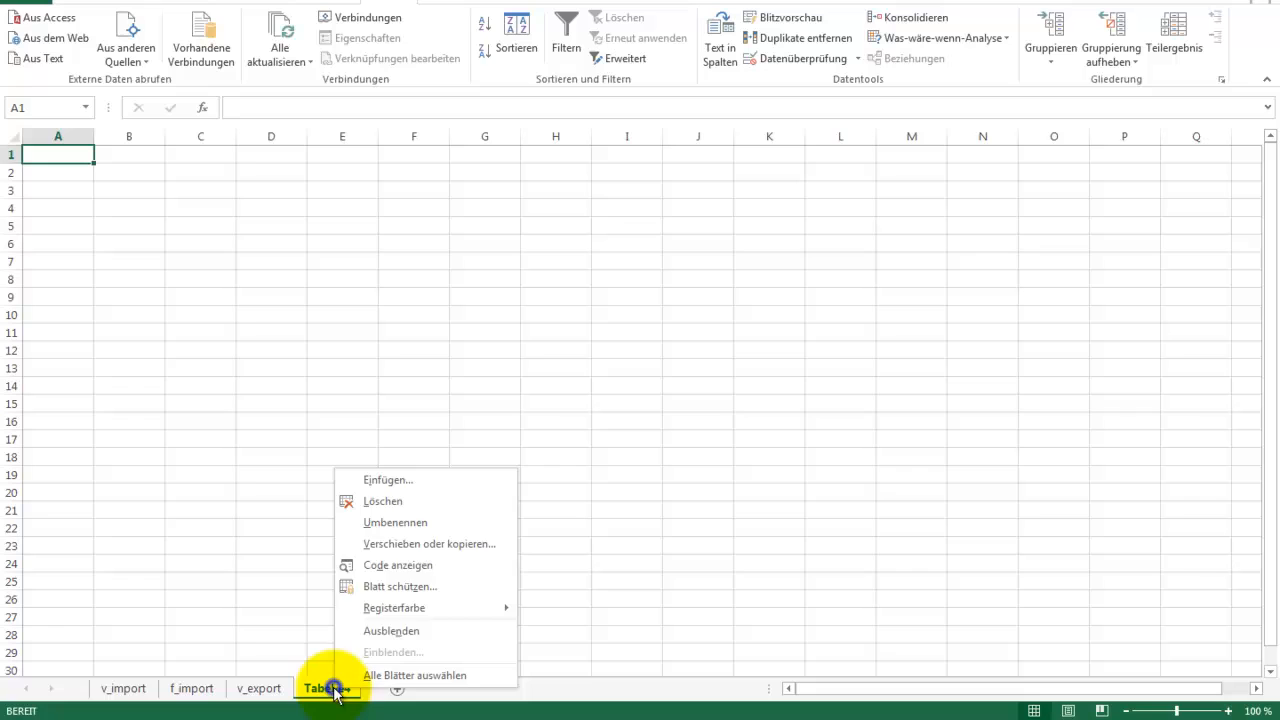
click(395, 522)
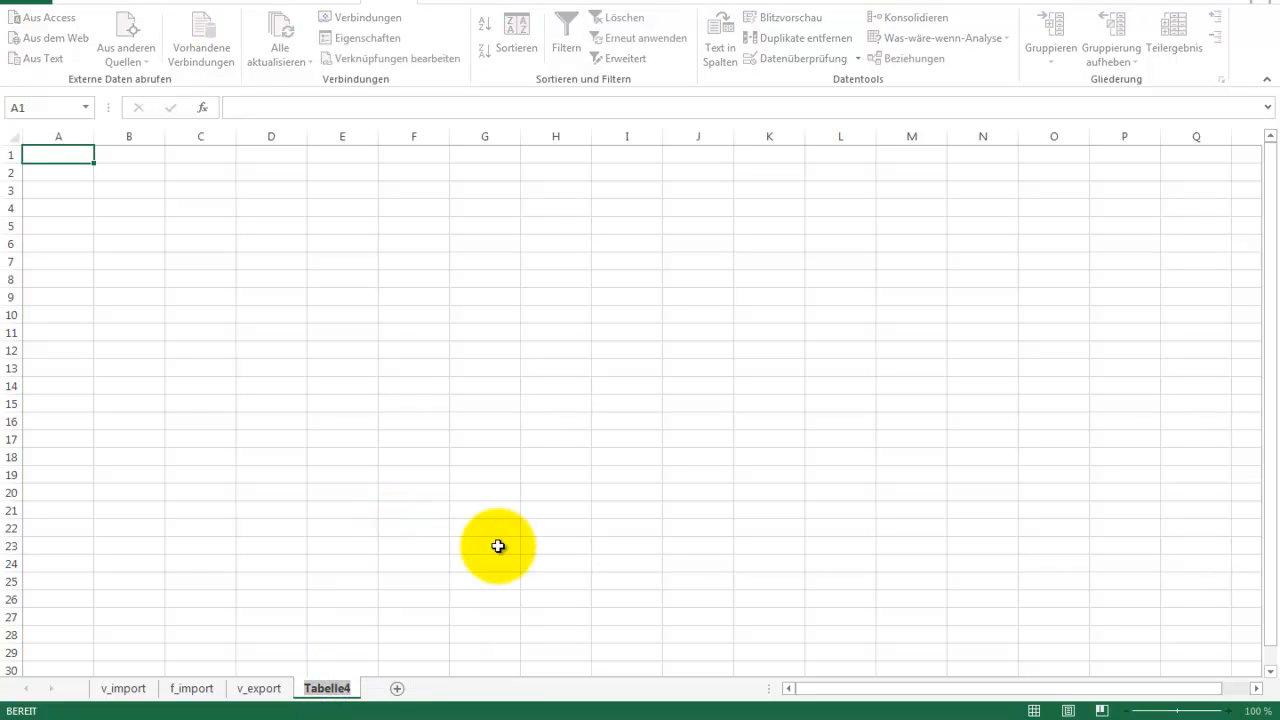
text(f_export)
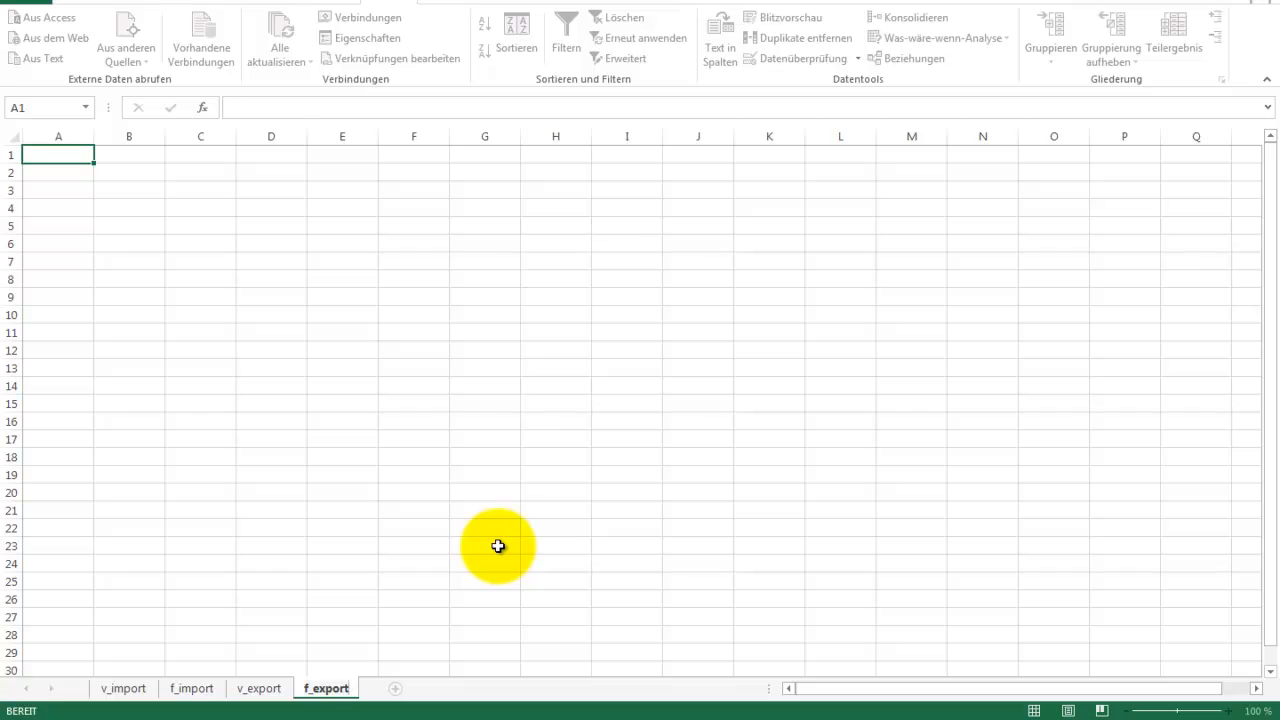
key(Return)
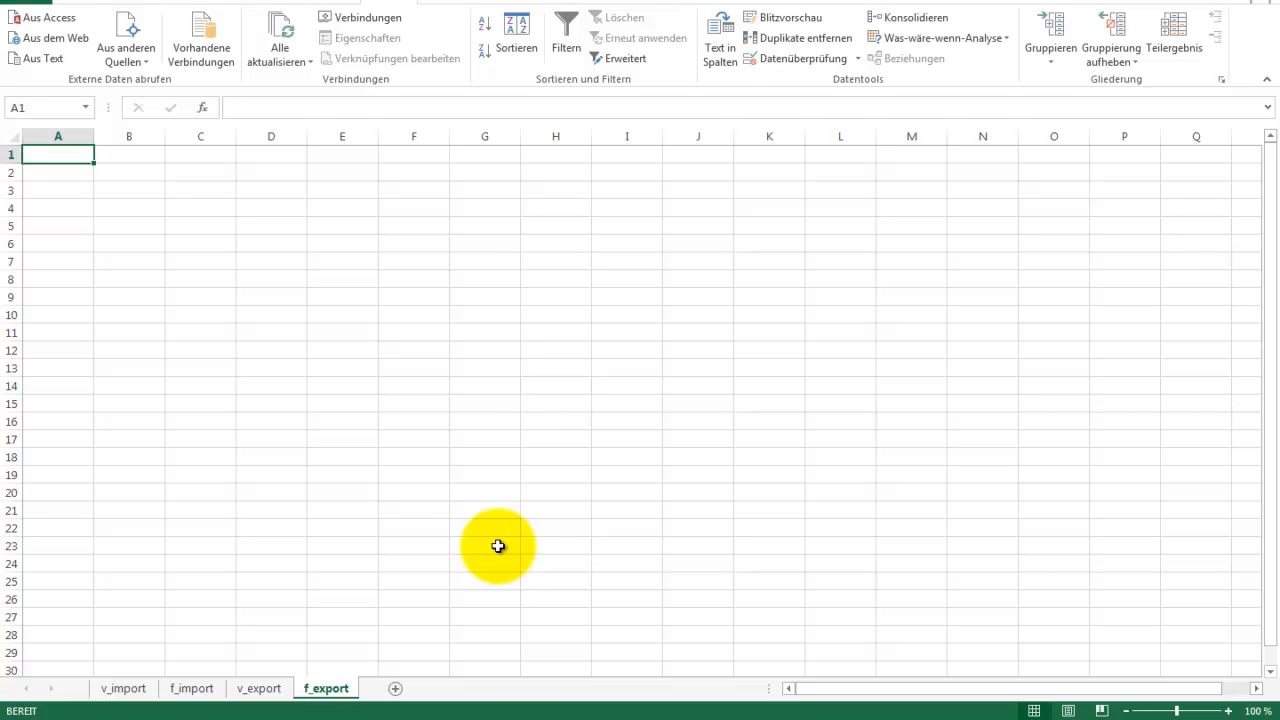
Copy all face lines of inveress_export.obj from Notepad++ and paste them from cell A1 of the f_export sheet in Excel
click(478, 719)
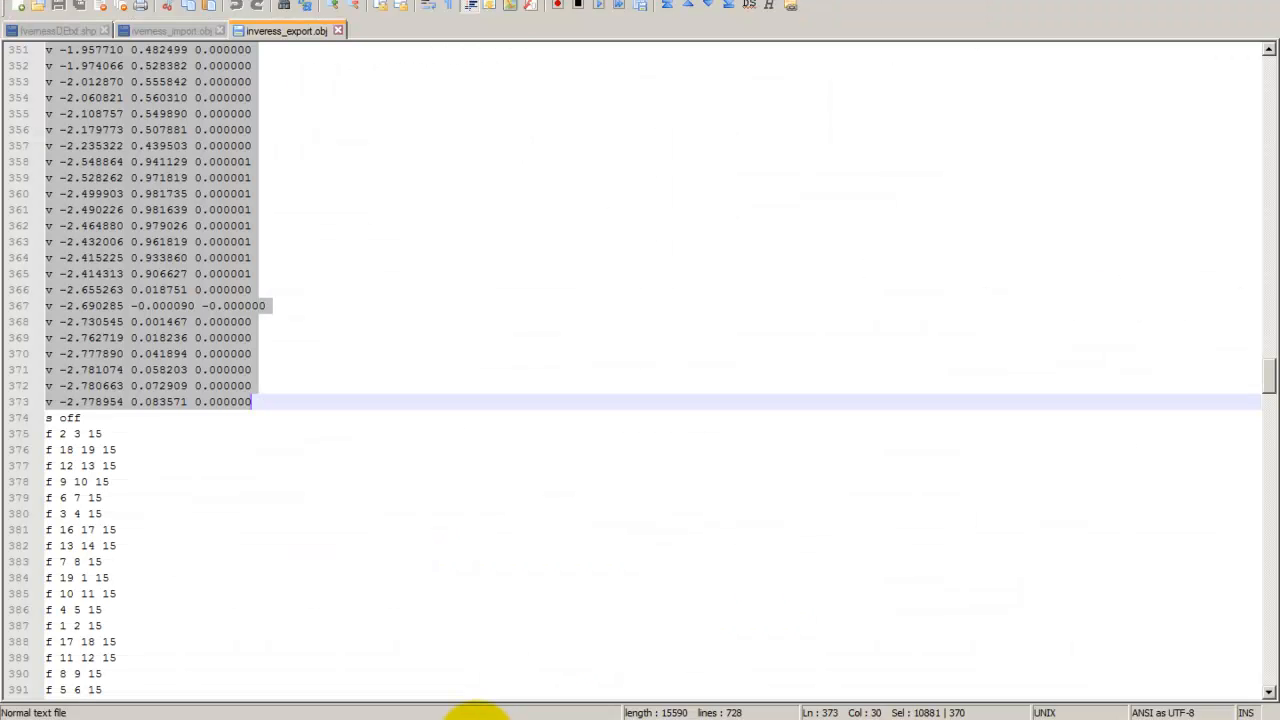
drag(47, 434, 153, 641)
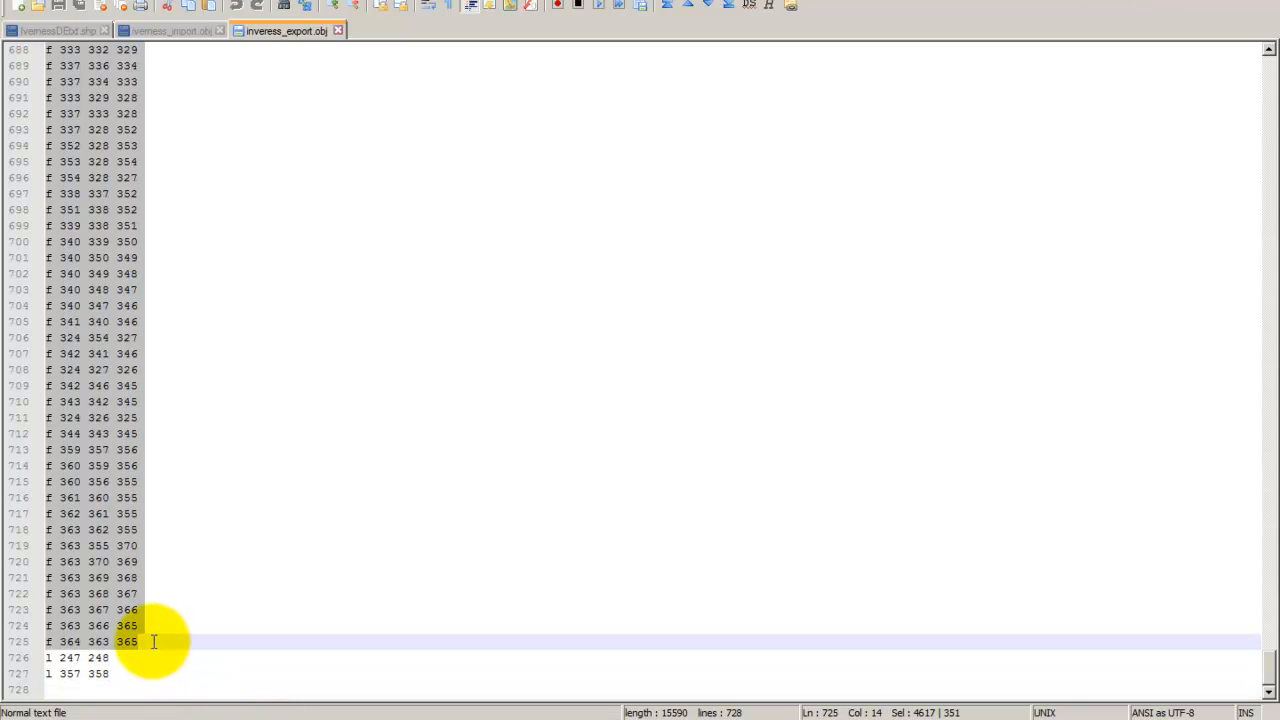
click(52, 642)
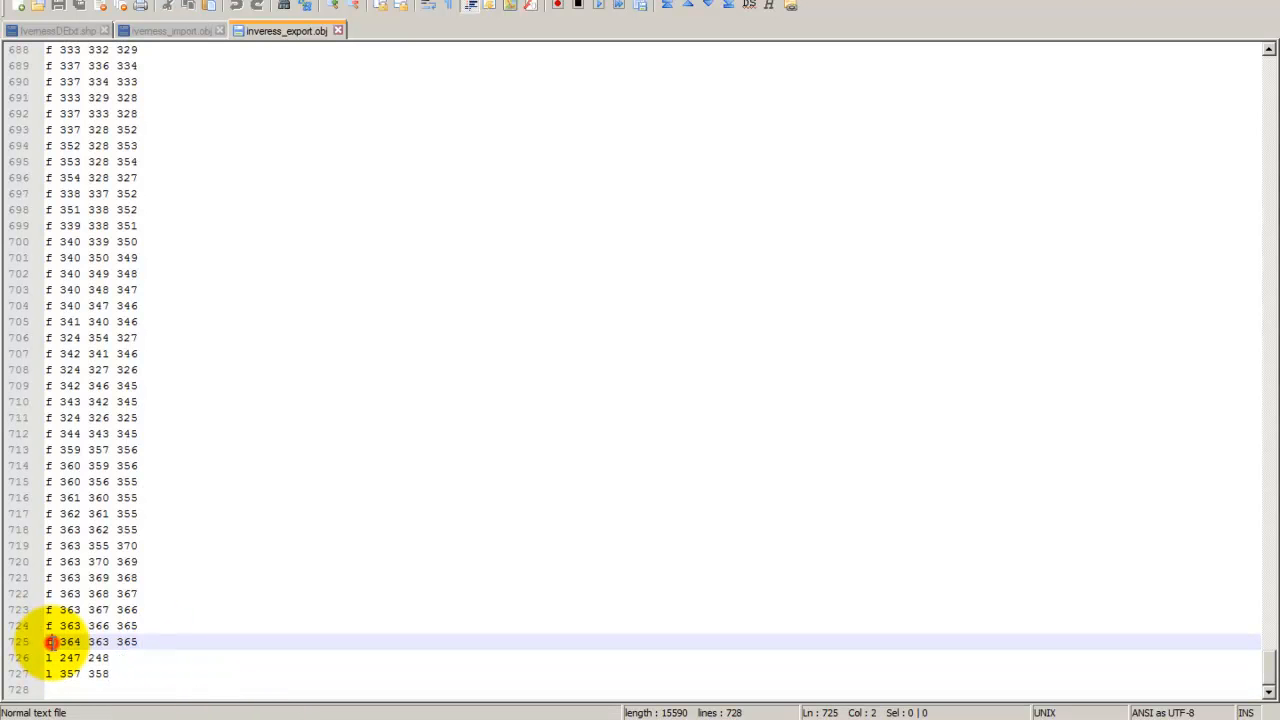
drag(145, 642, 6, 520)
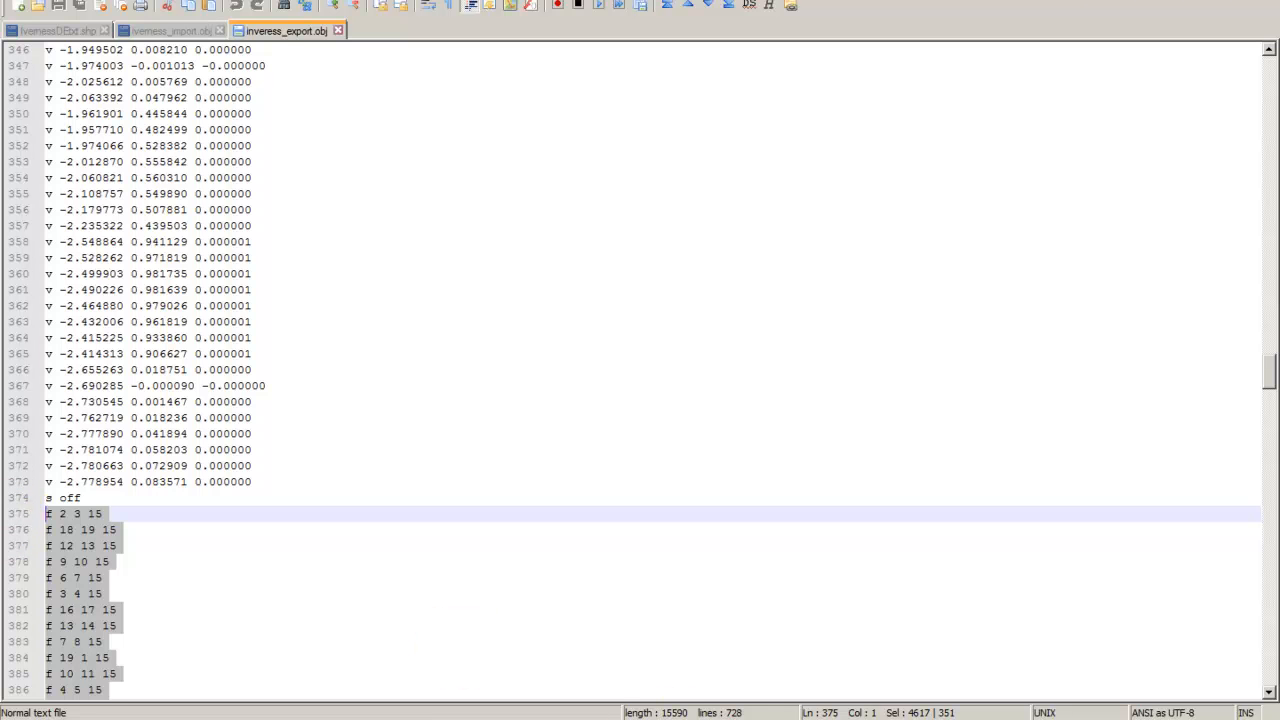
click(531, 719)
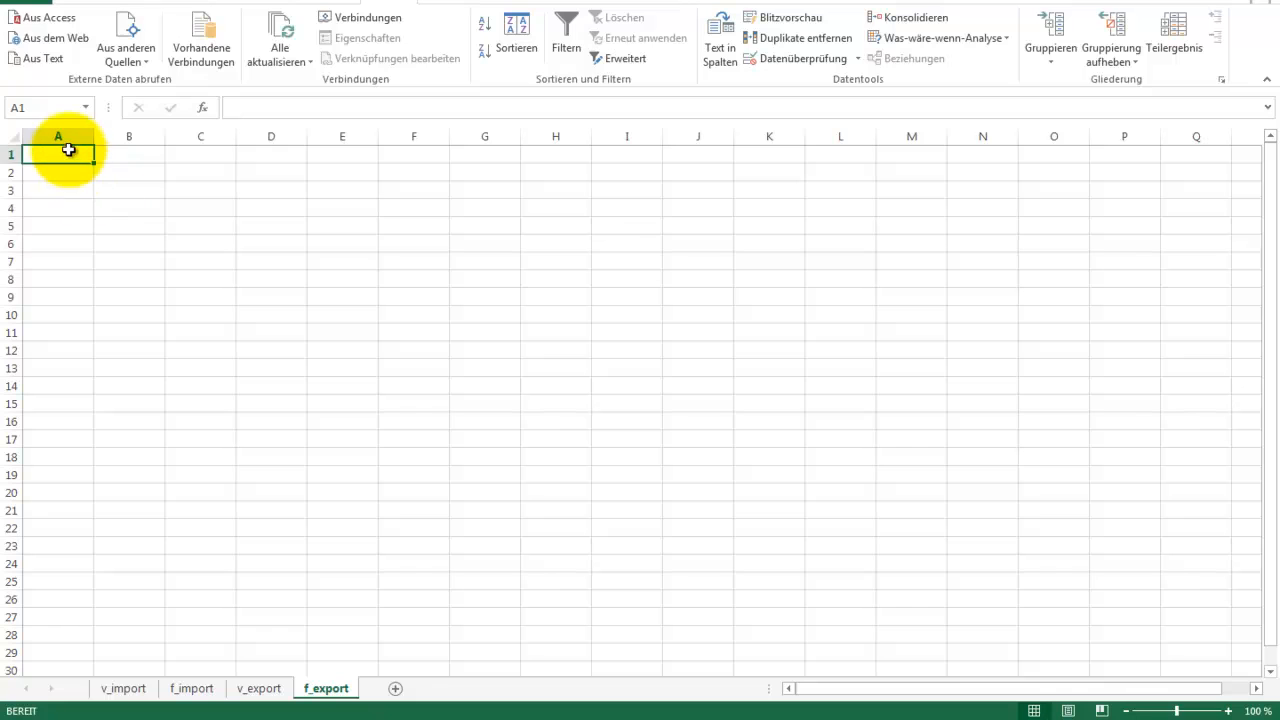
key(ctrl+v)
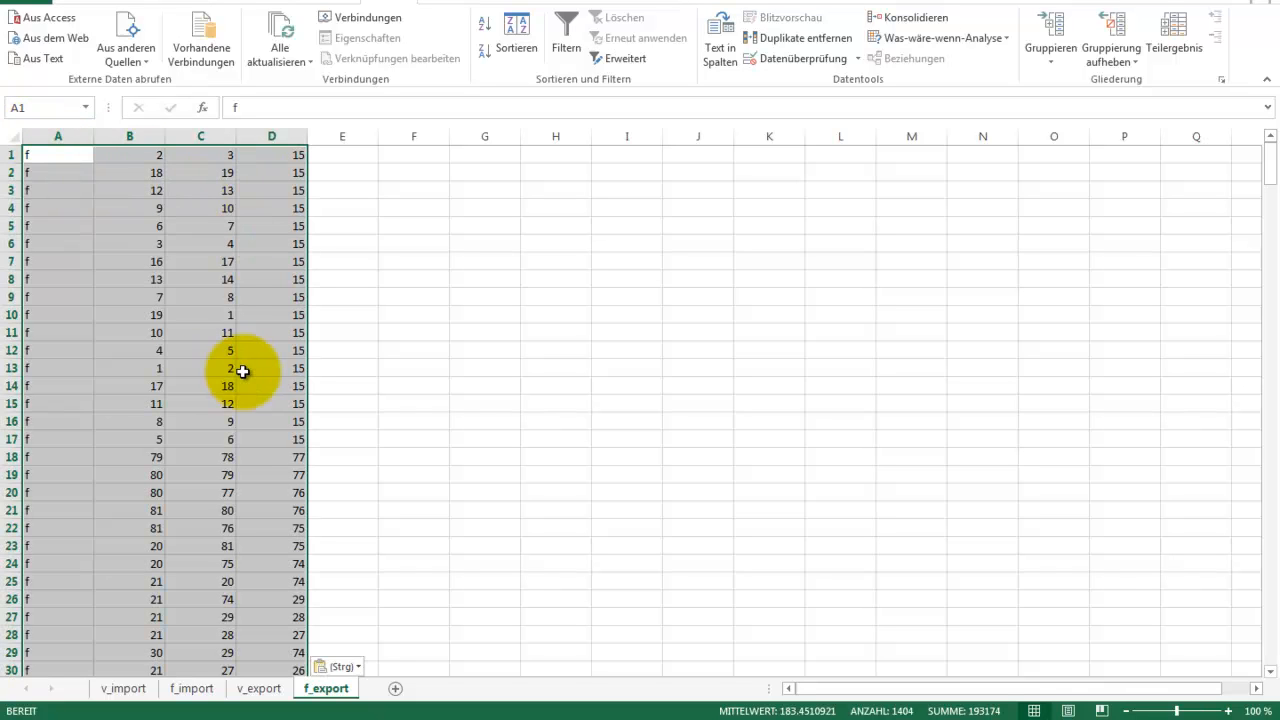
Widen column E of the f_export sheet and enter the formula =verketten(B1-1;" ";C1-1;" ";D1-1) in cell E1
drag(381, 137, 557, 137)
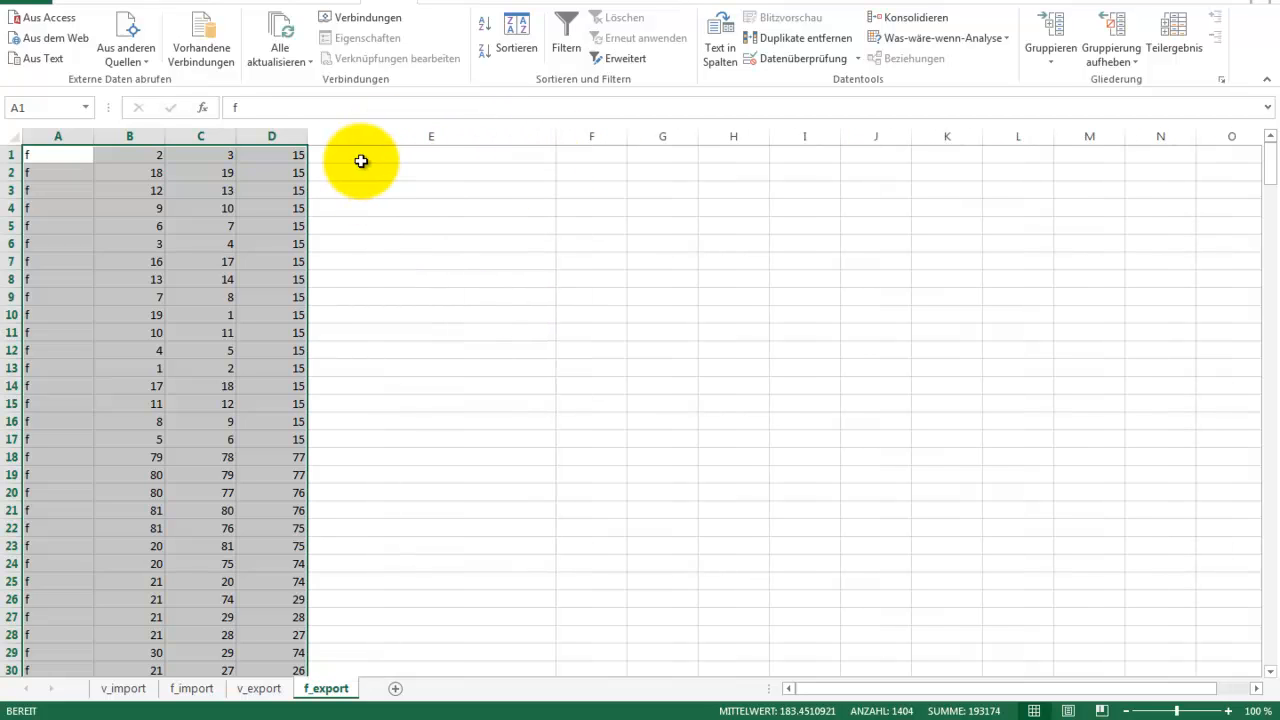
click(361, 160)
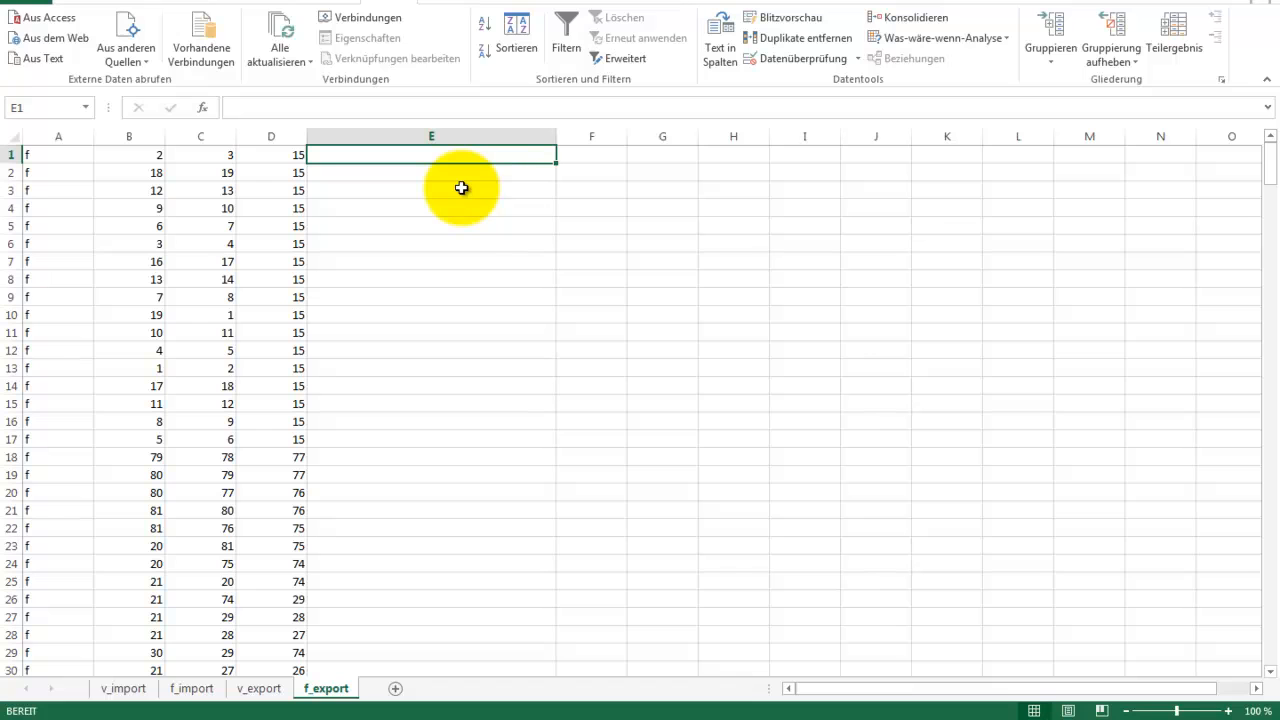
text(=ve)
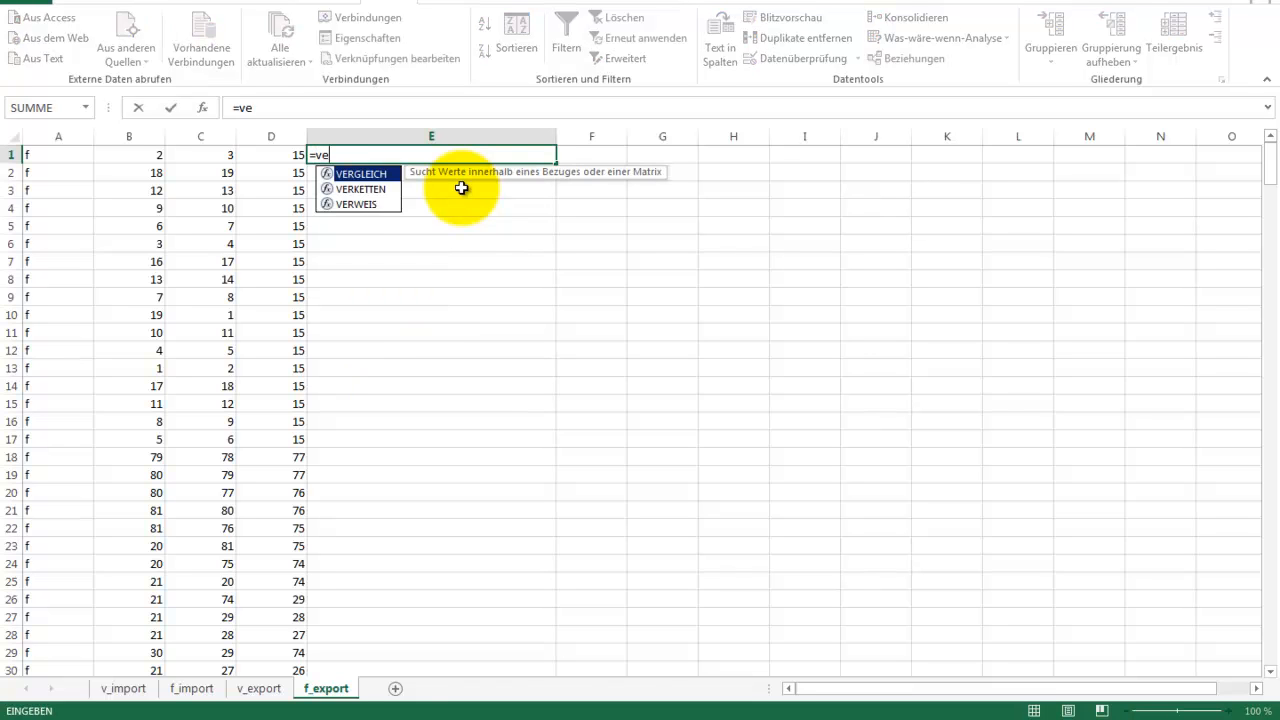
text(rketten()
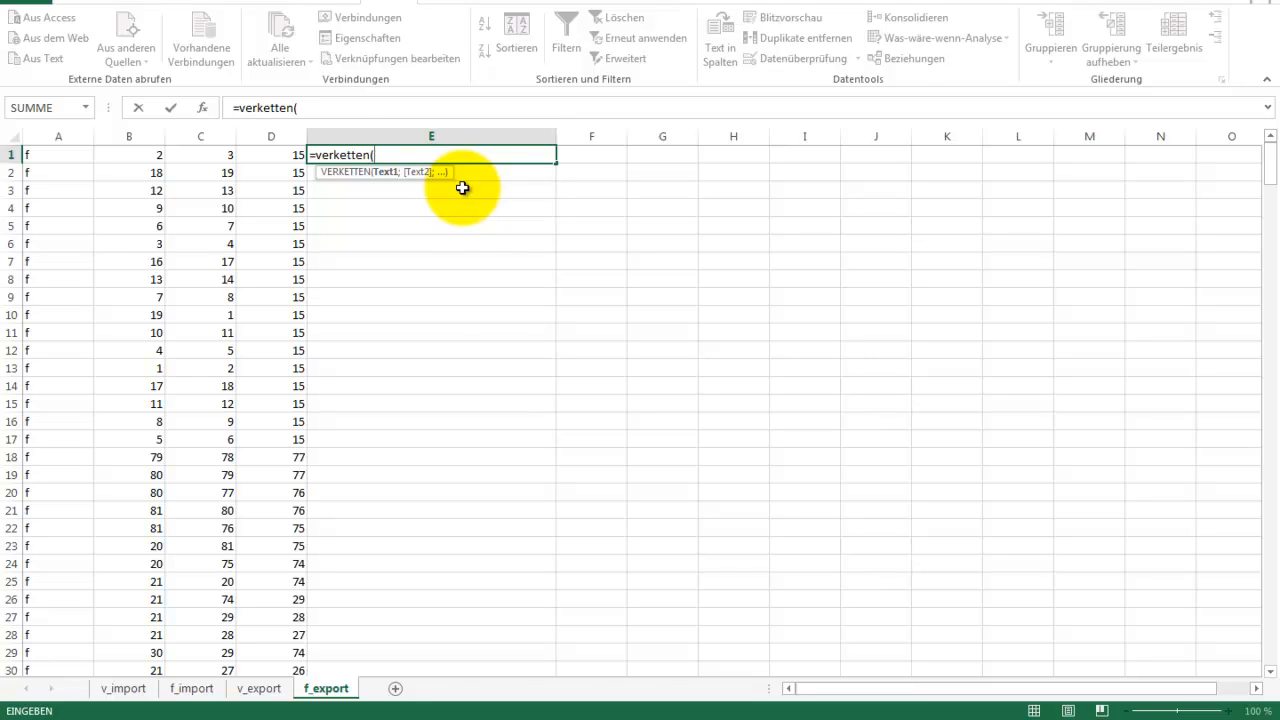
click(125, 155)
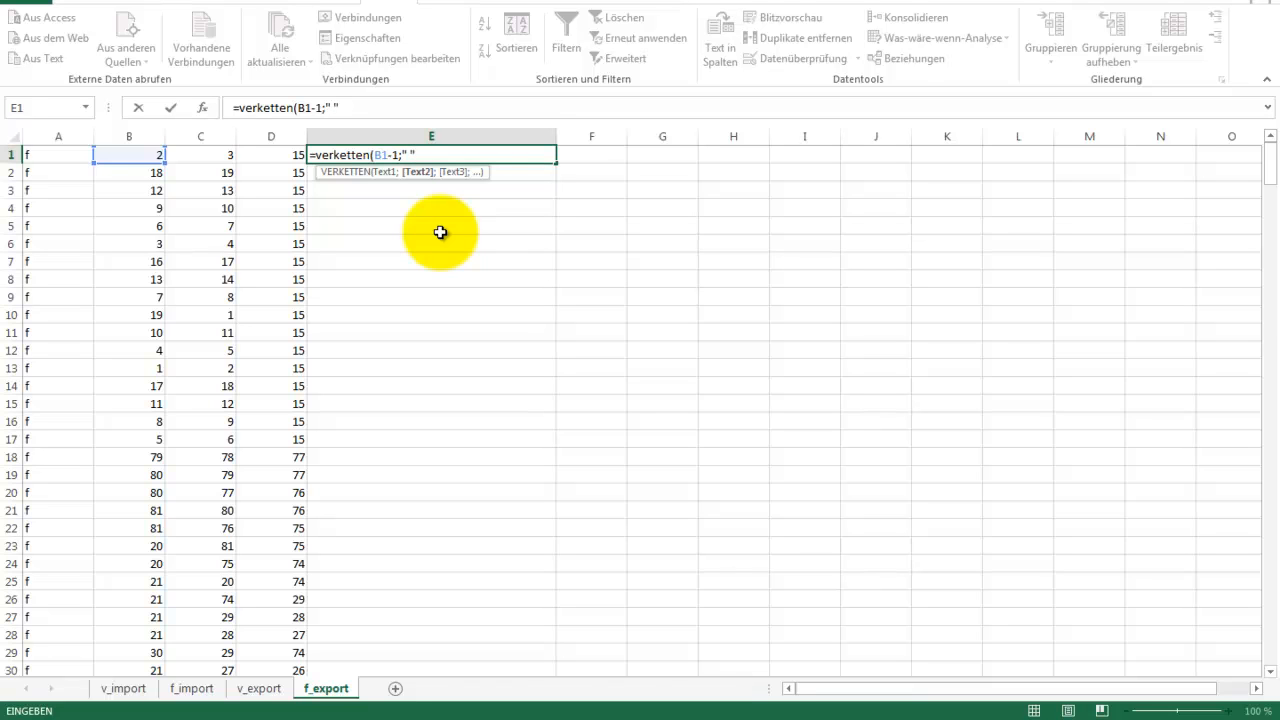
click(217, 155)
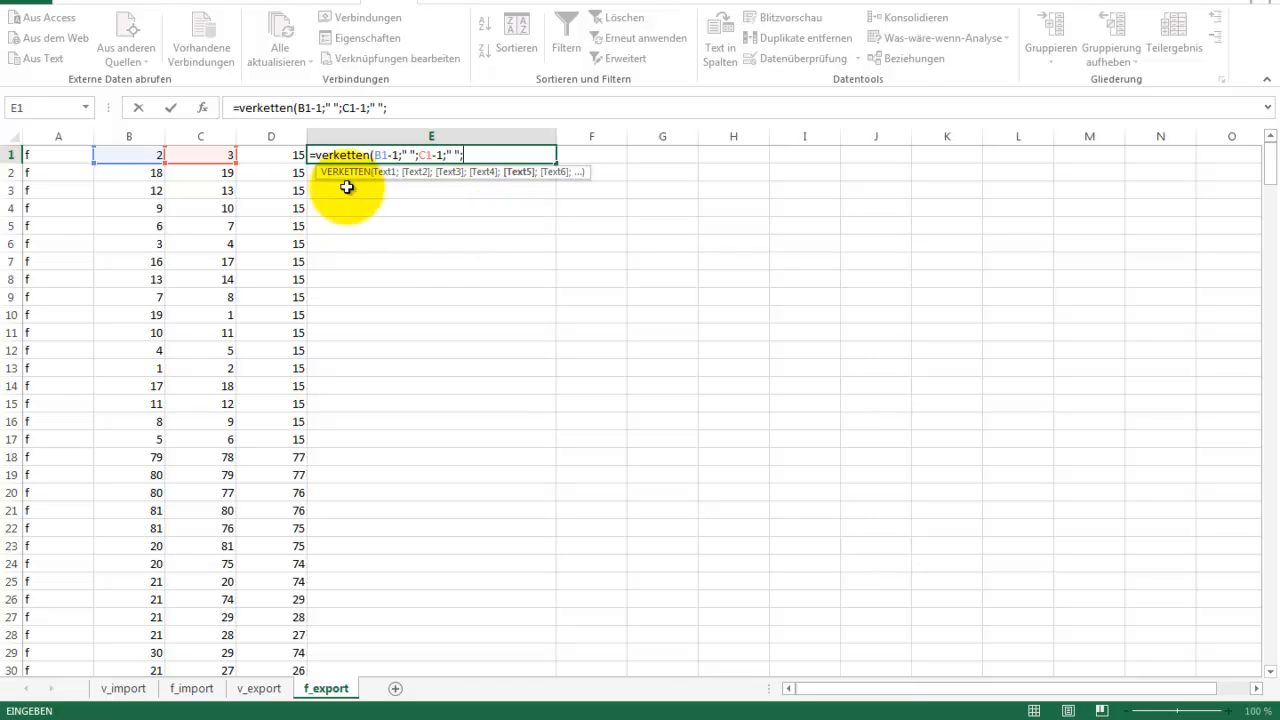
click(287, 156)
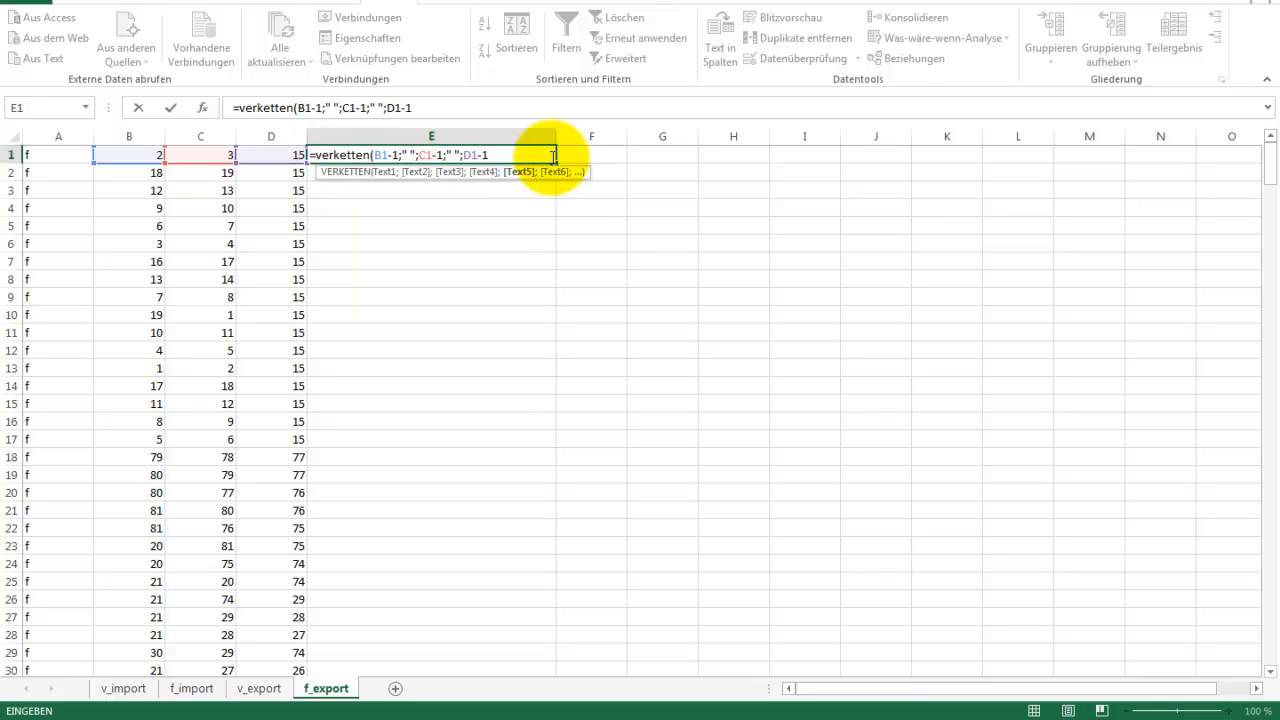
key(Return)
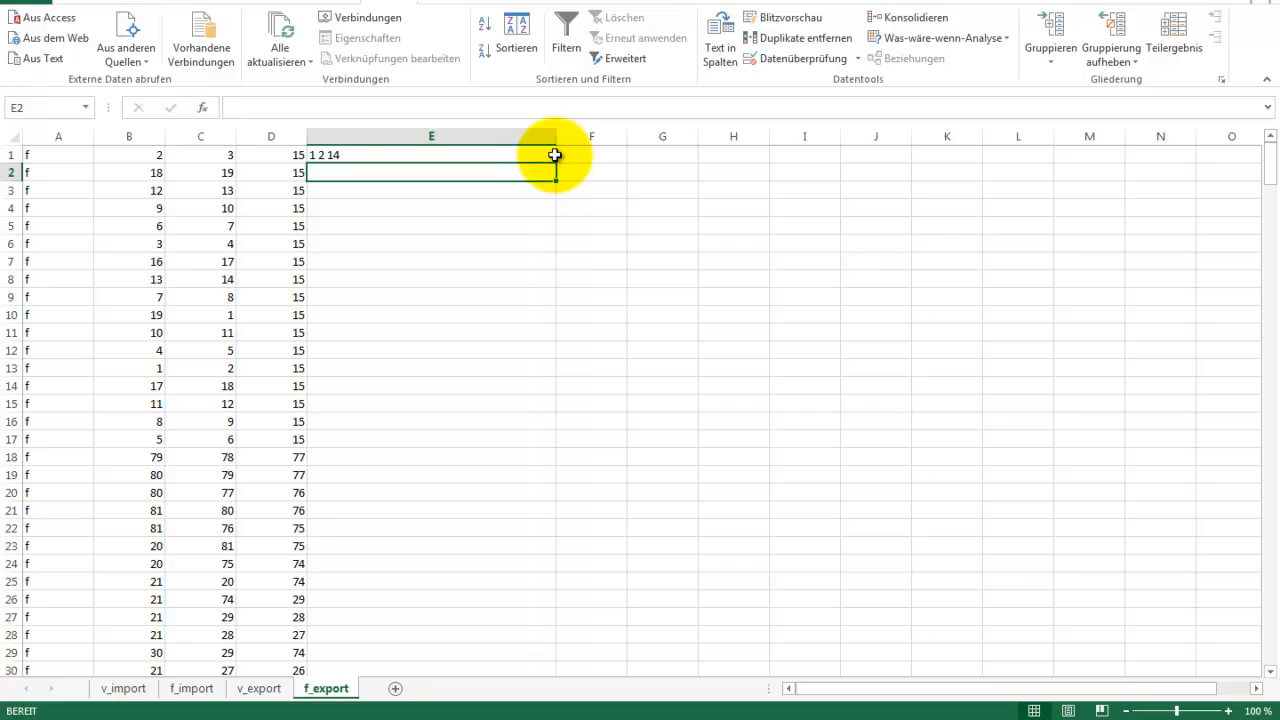
Fill the E1 formula of the f_export sheet down to row 351 and return to the first row
click(416, 154)
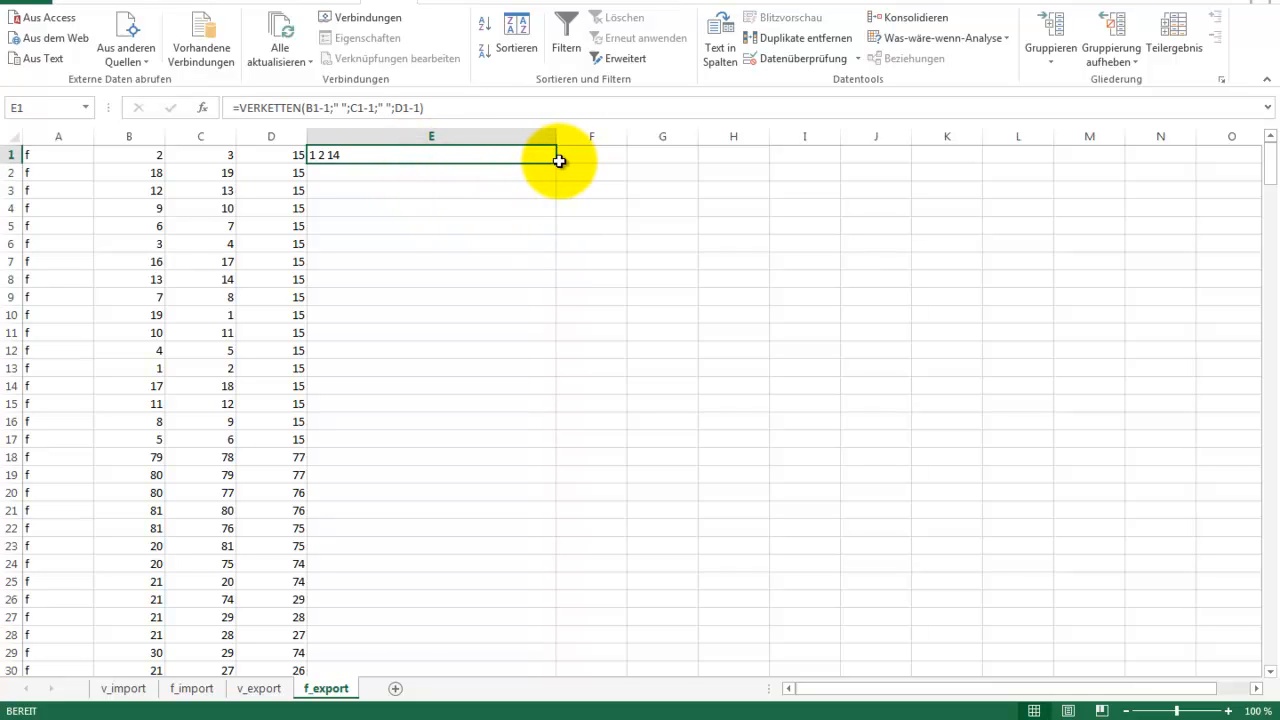
drag(557, 162, 545, 565)
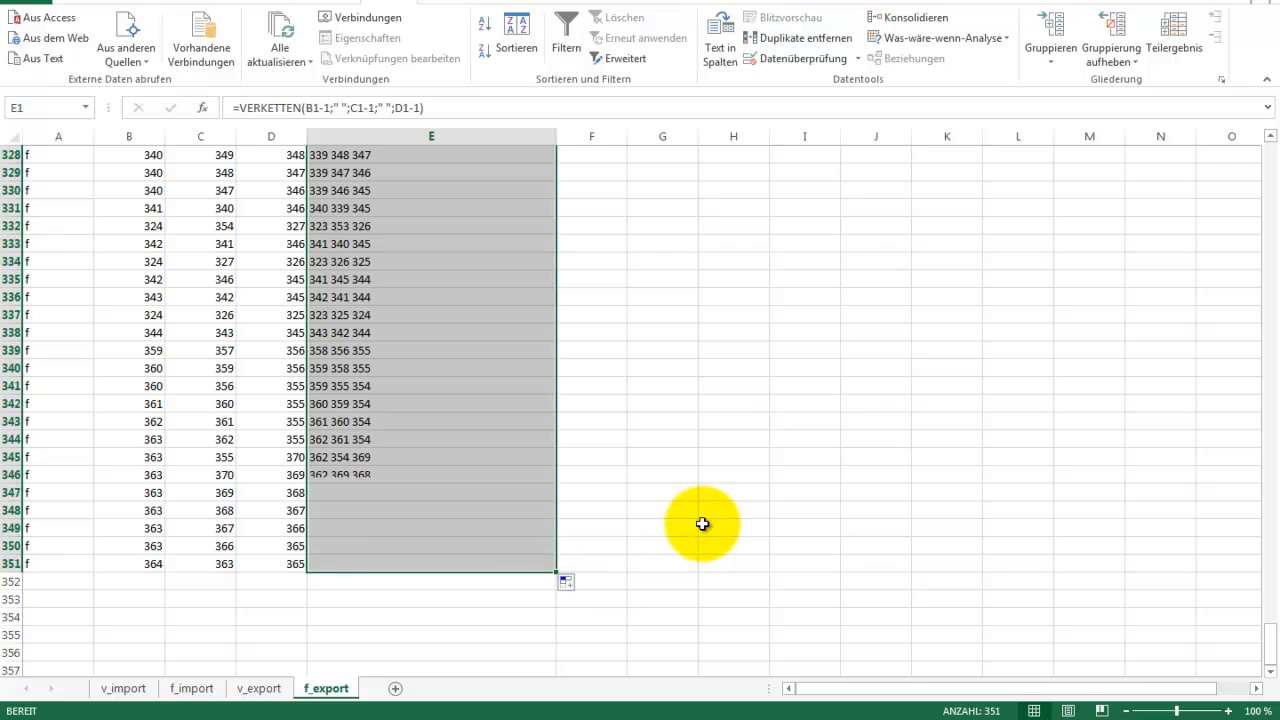
drag(1273, 650, 1266, 156)
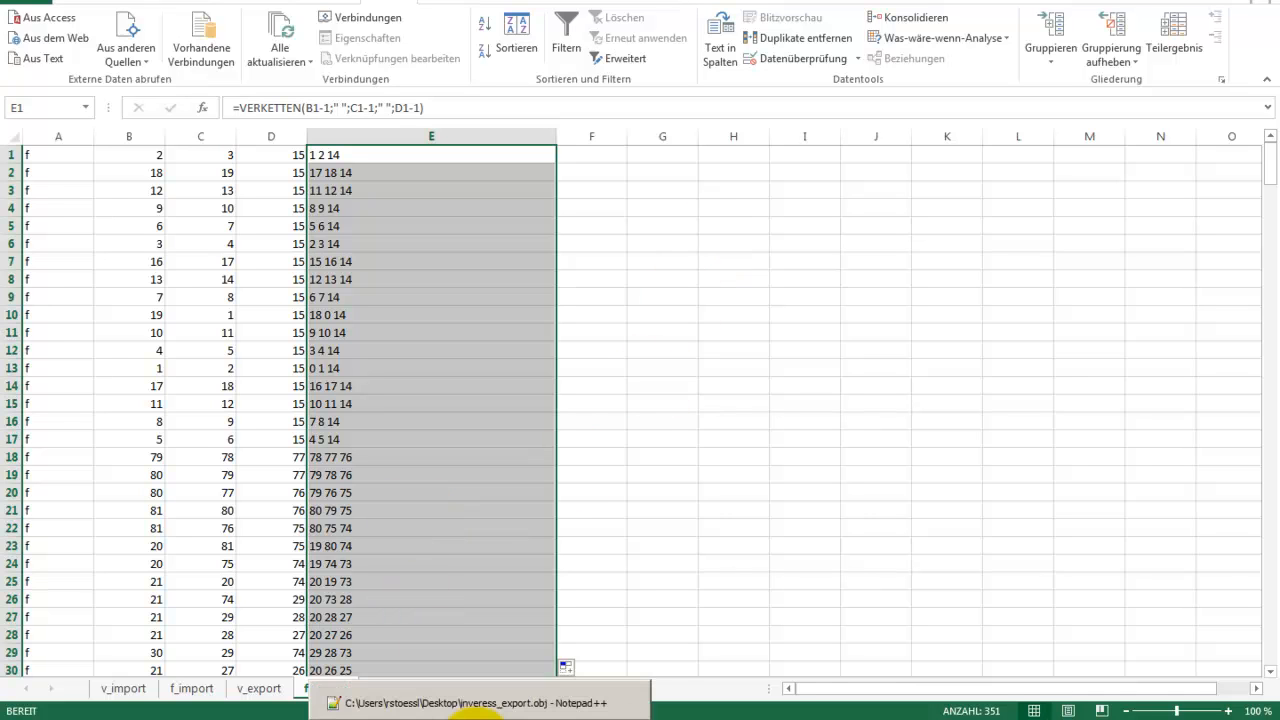
Switch to IvernessDEtxt.shp in Notepad++ and examine its header lines with the texture name and vertex count
click(492, 696)
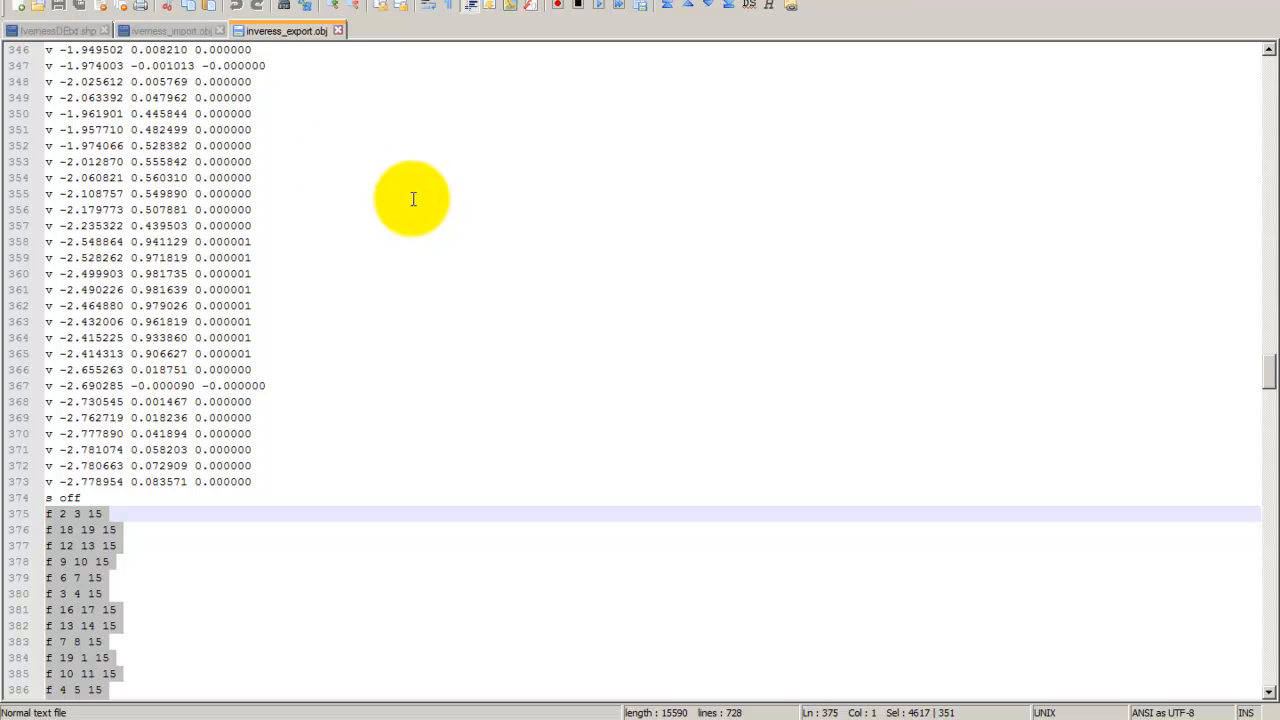
click(44, 36)
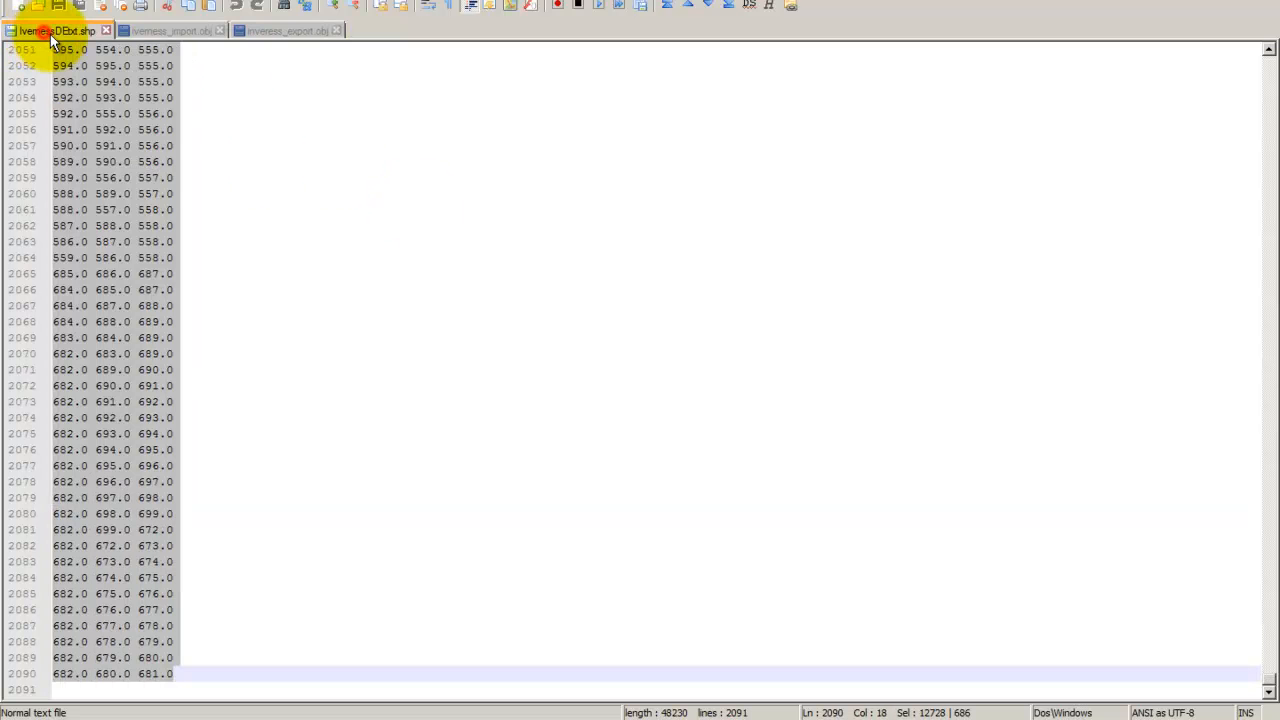
drag(1270, 686, 1270, 62)
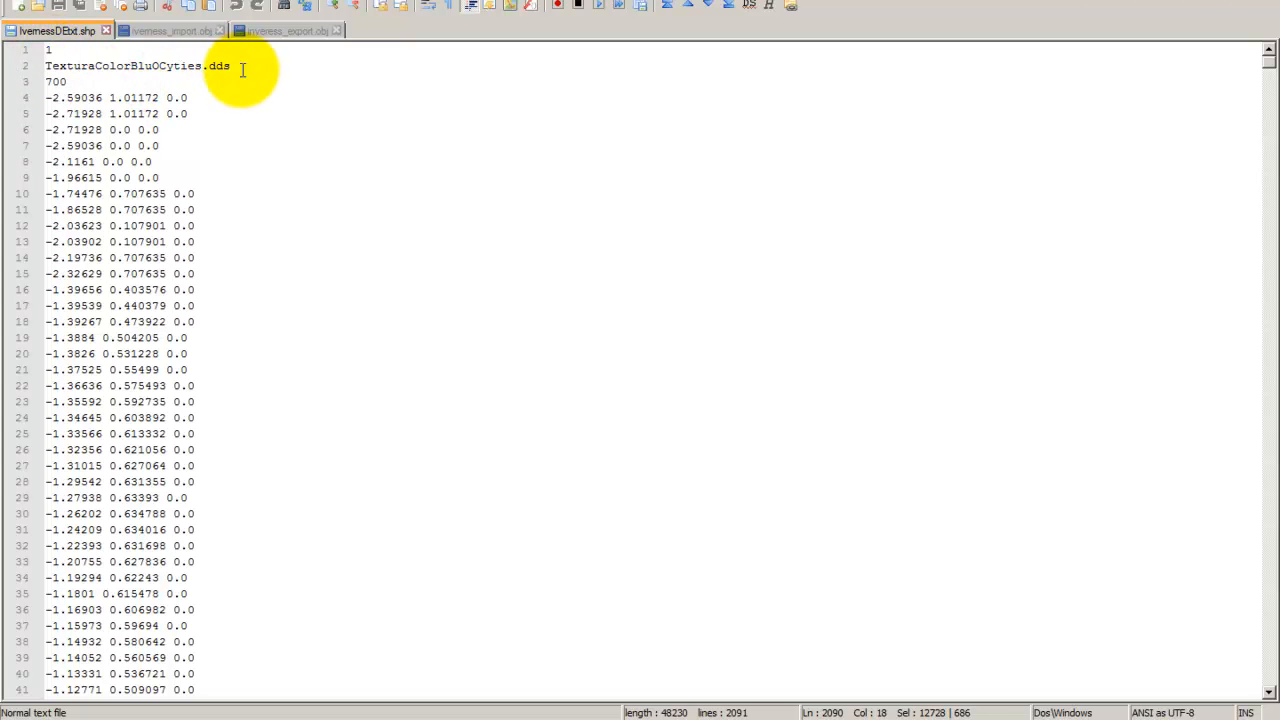
drag(242, 70, 51, 30)
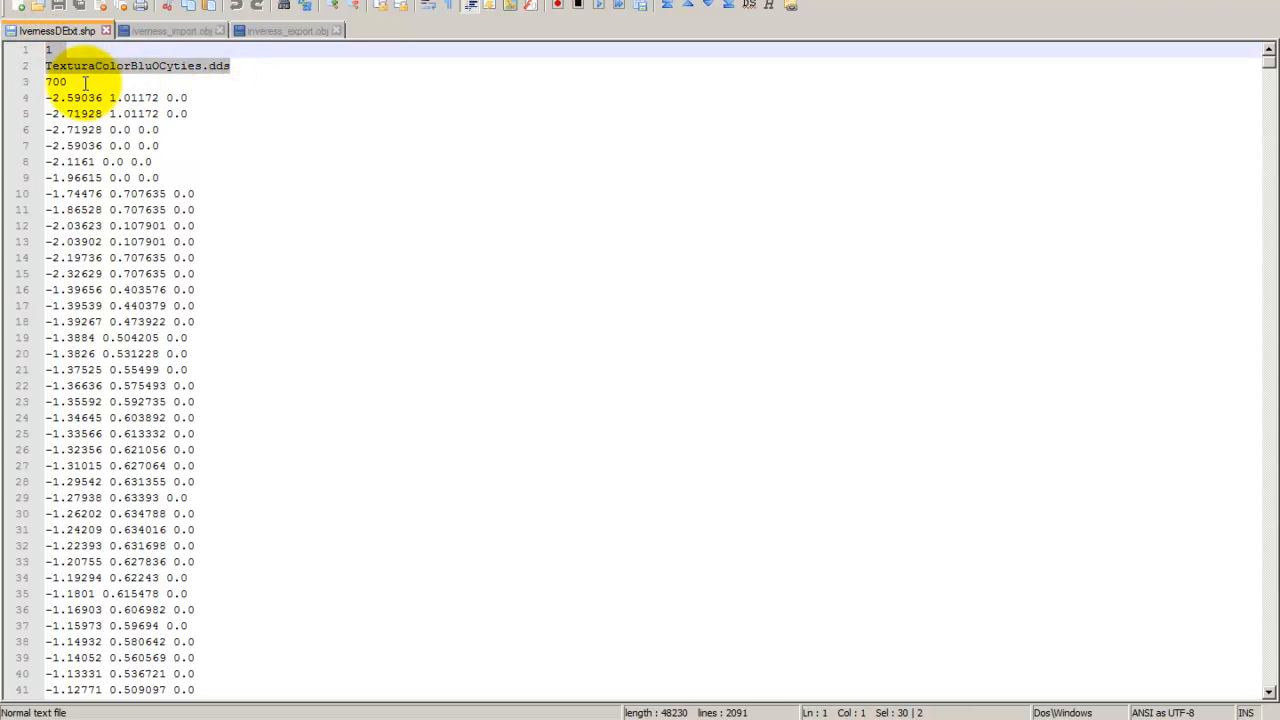
drag(94, 81, 30, 81)
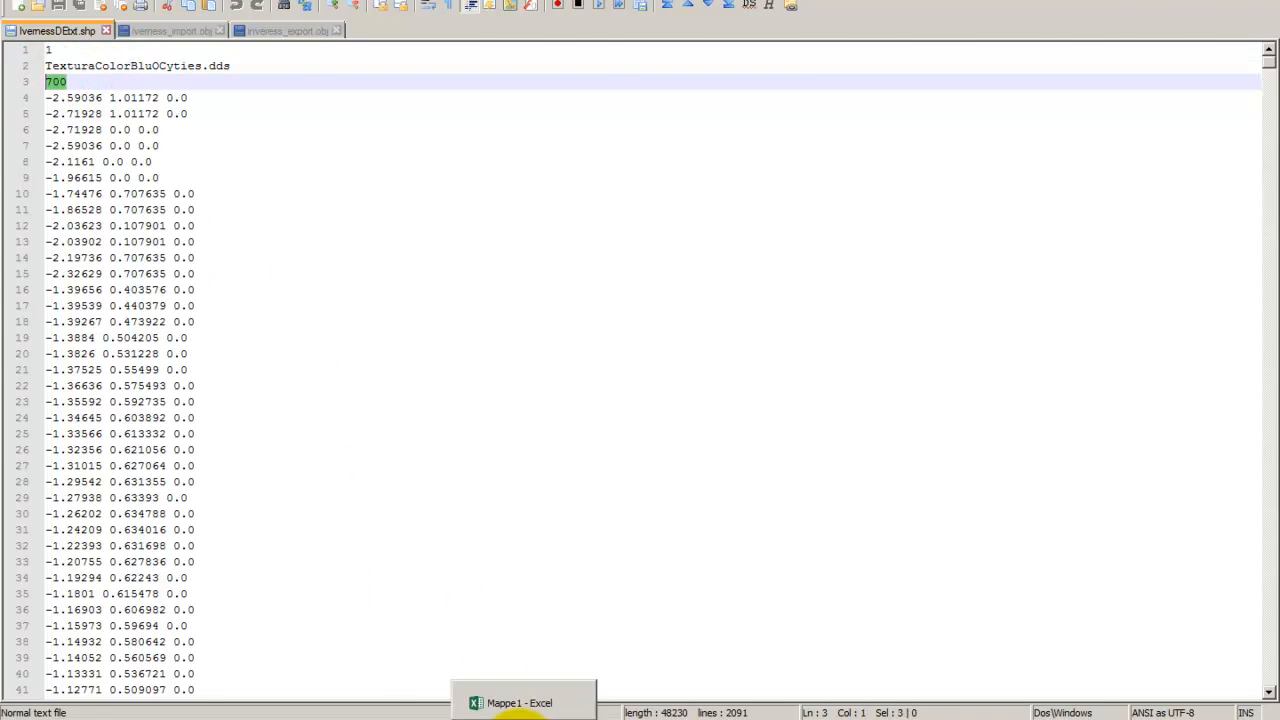
Copy the joined vertex strings from column E of the Excel sheet v_export, and set line 3 of IvernessDEtxt.shp in Notepad++ to 370
click(505, 700)
click(260, 689)
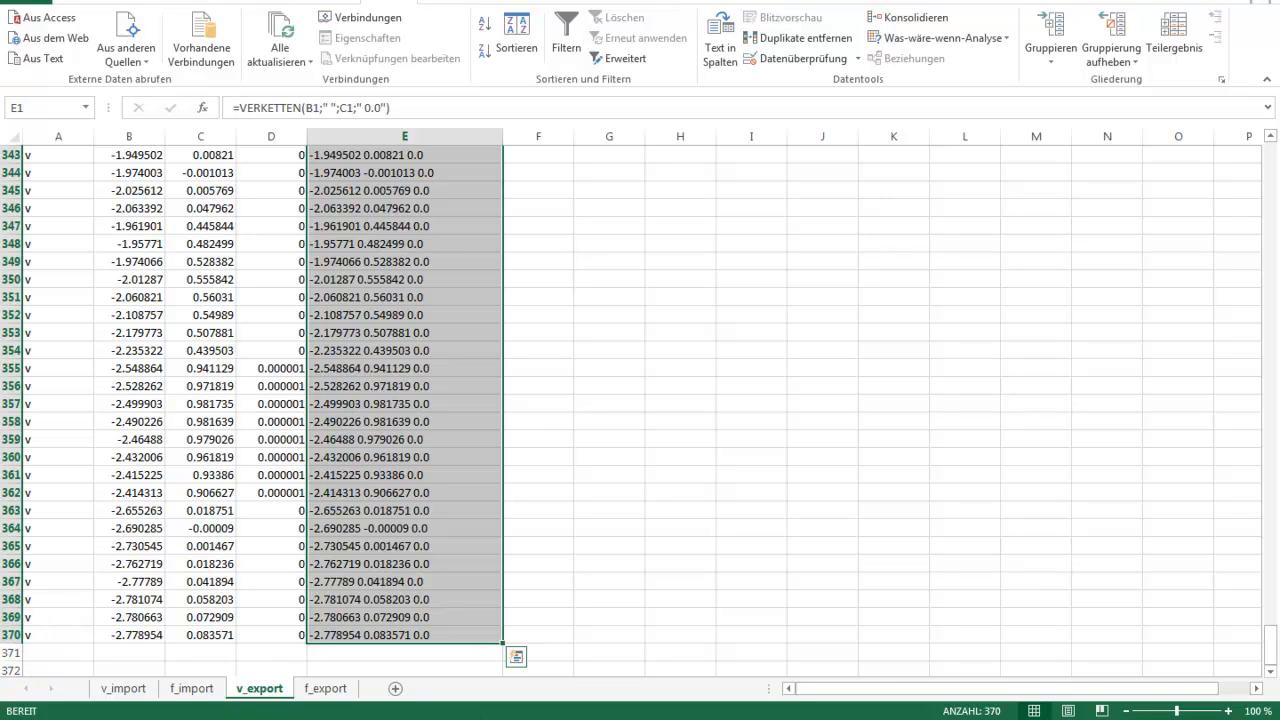
click(571, 719)
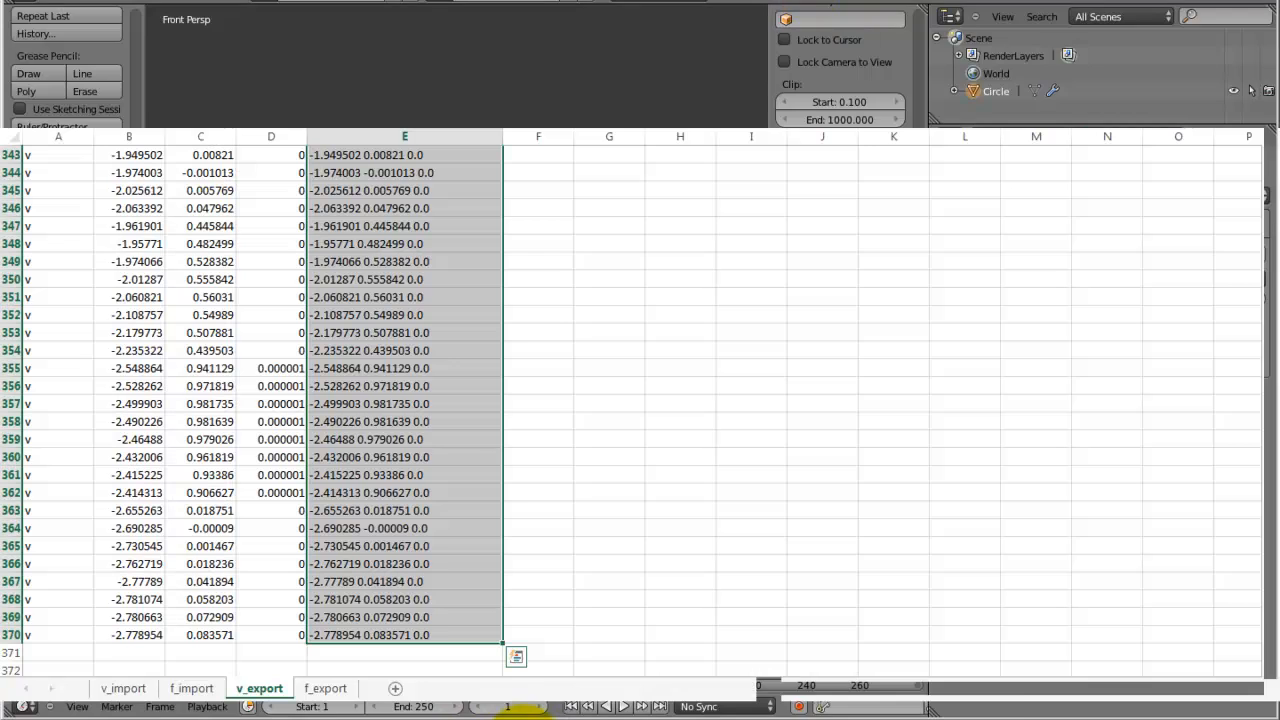
key(ctrl+c)
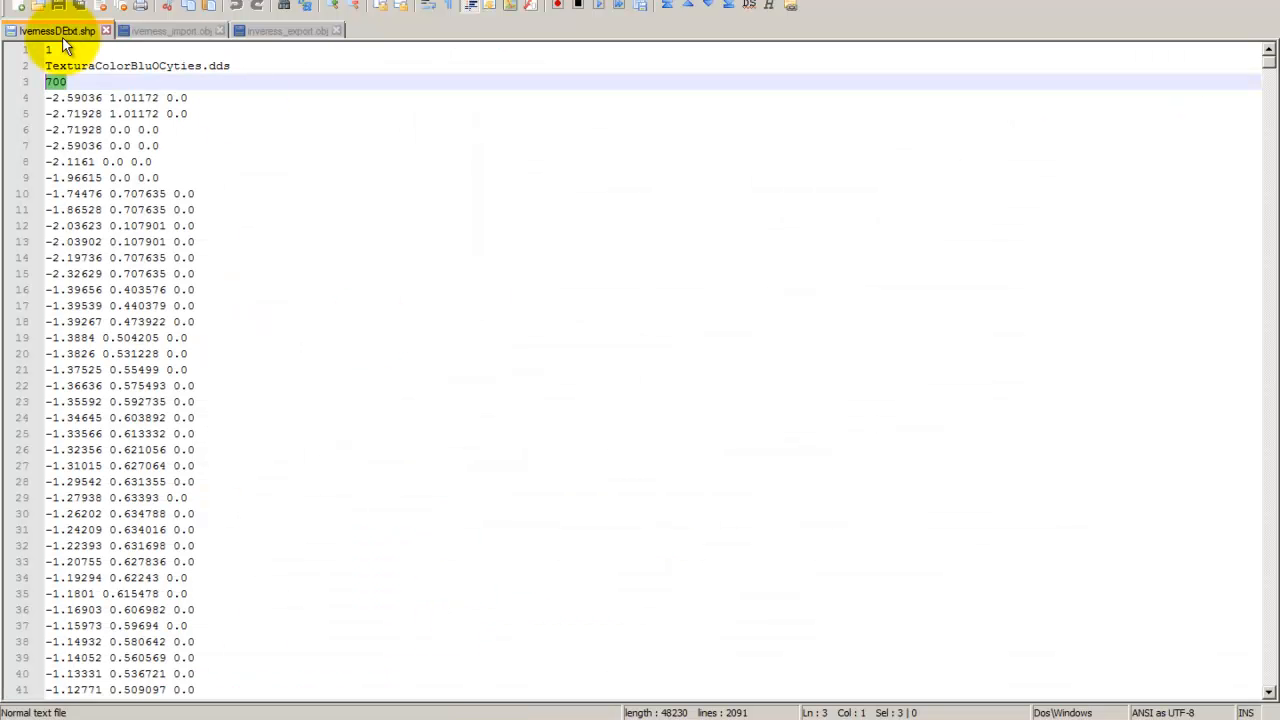
click(78, 86)
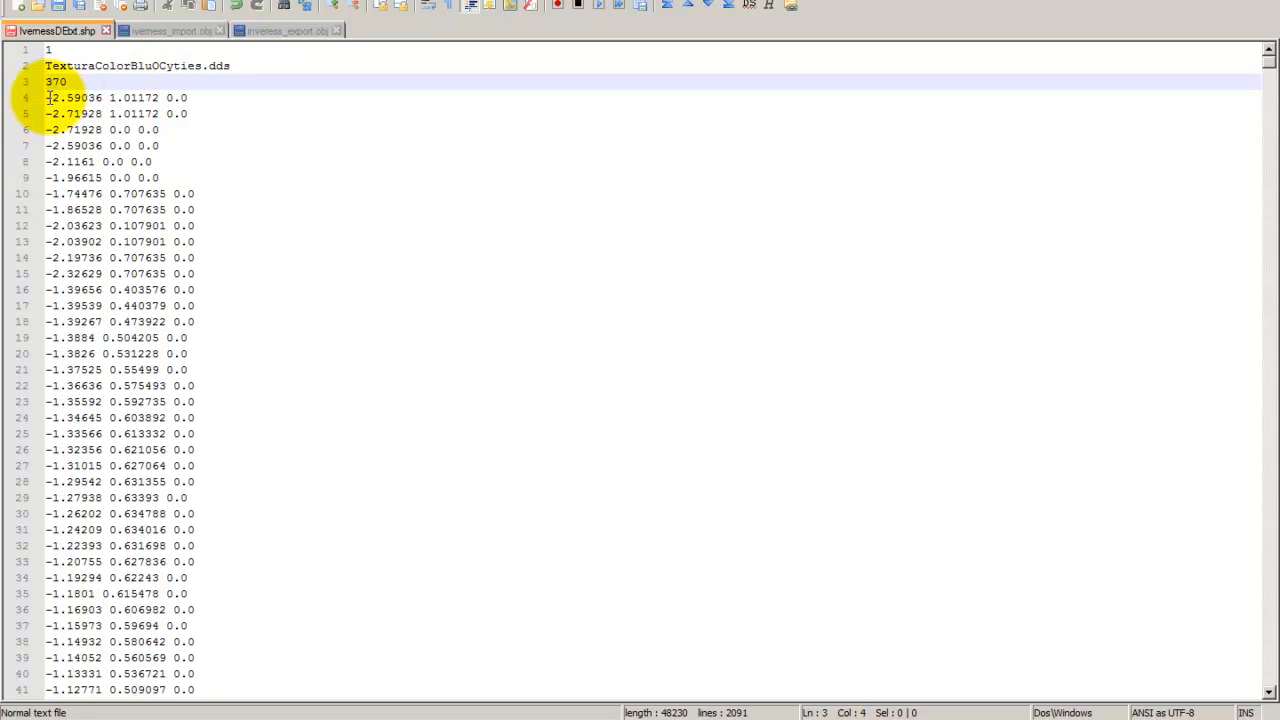
Replace the old vertex lines from line 4 of IvernessDEtxt.shp with the copied vertex strings and remove the blank line before 686
drag(47, 98, 297, 439)
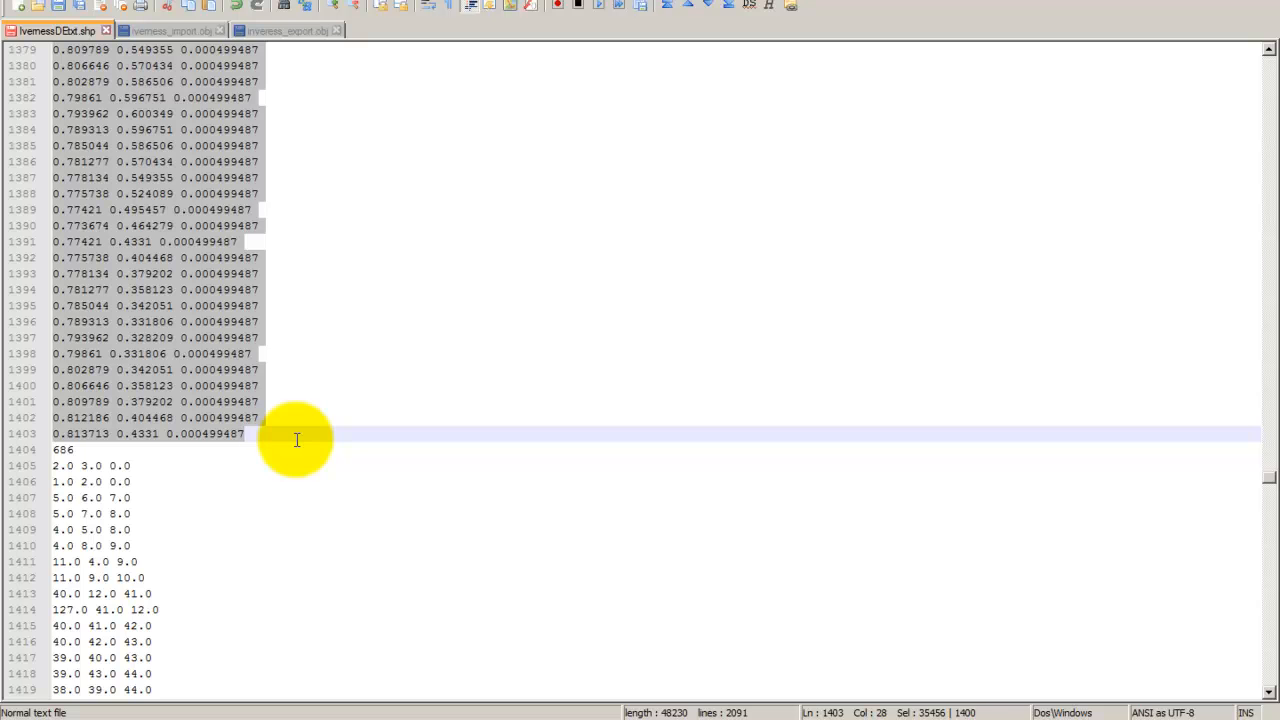
key(Delete)
scroll(331, 354, down, 3)
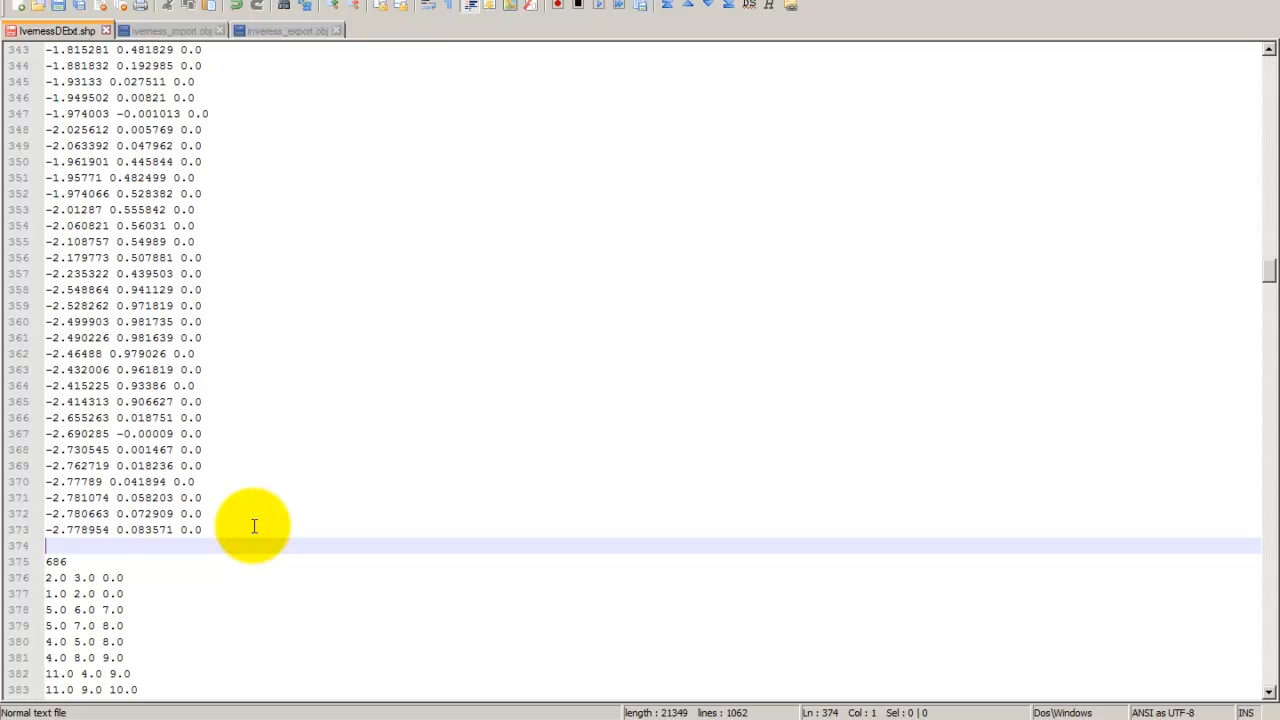
key(ctrl+v)
scroll(254, 526, down, 4)
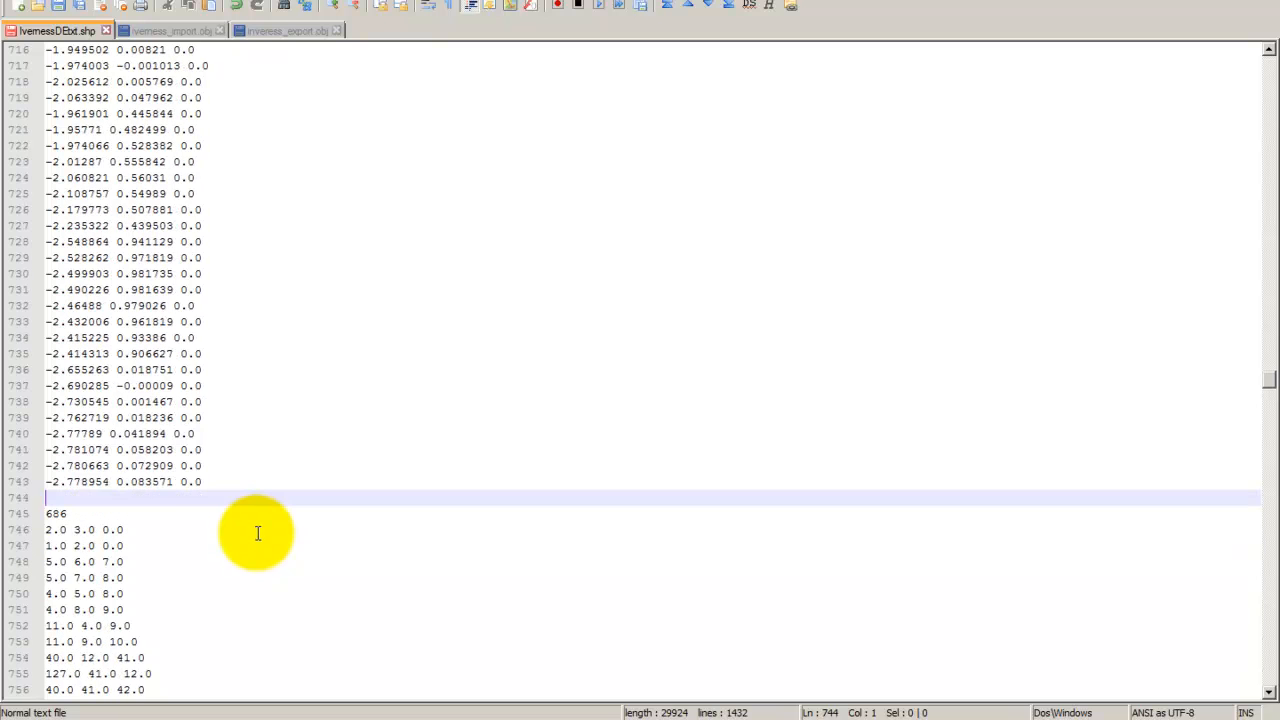
key(BackSpace)
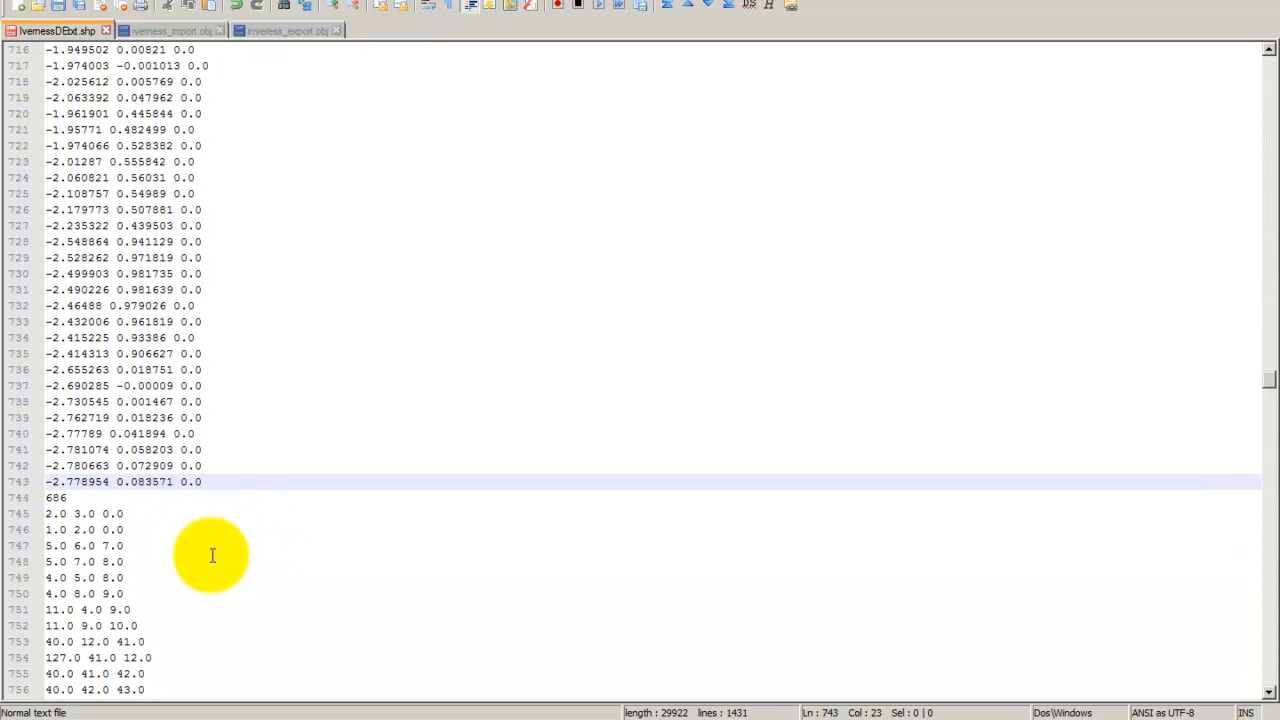
Switch to the f_export sheet in Excel and copy the joined face strings from E1 down to row 351
click(521, 719)
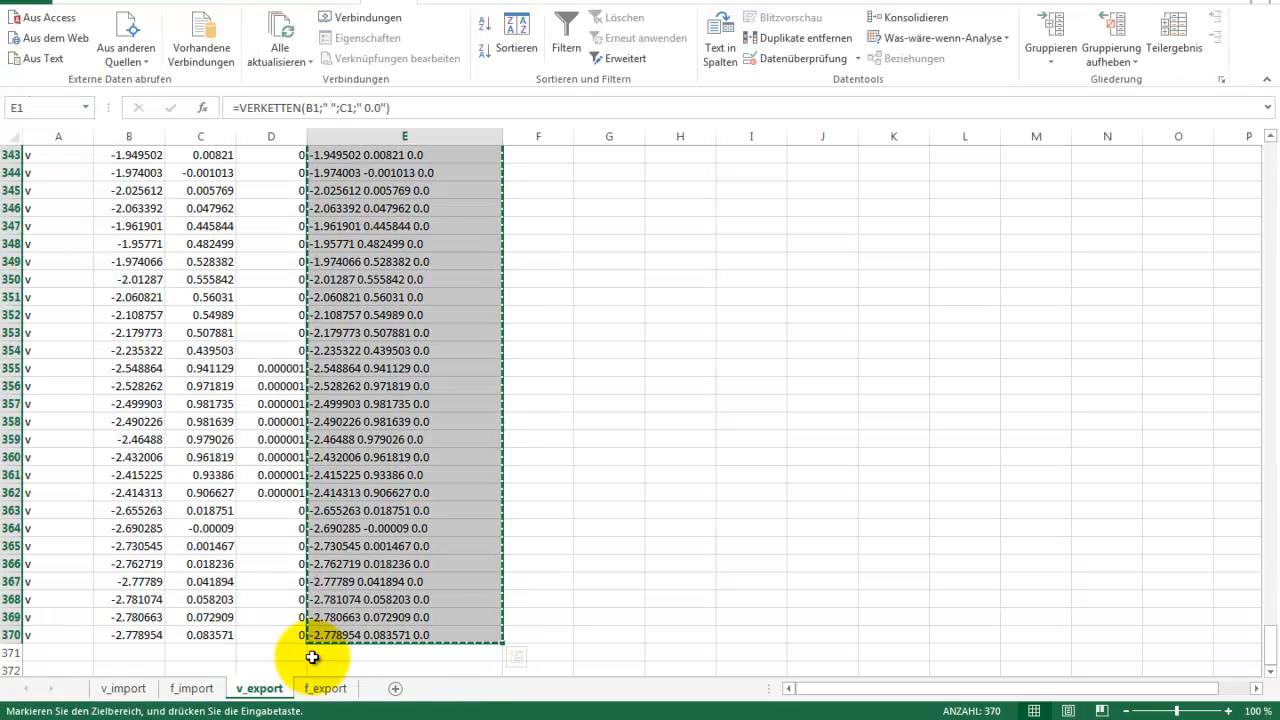
click(332, 690)
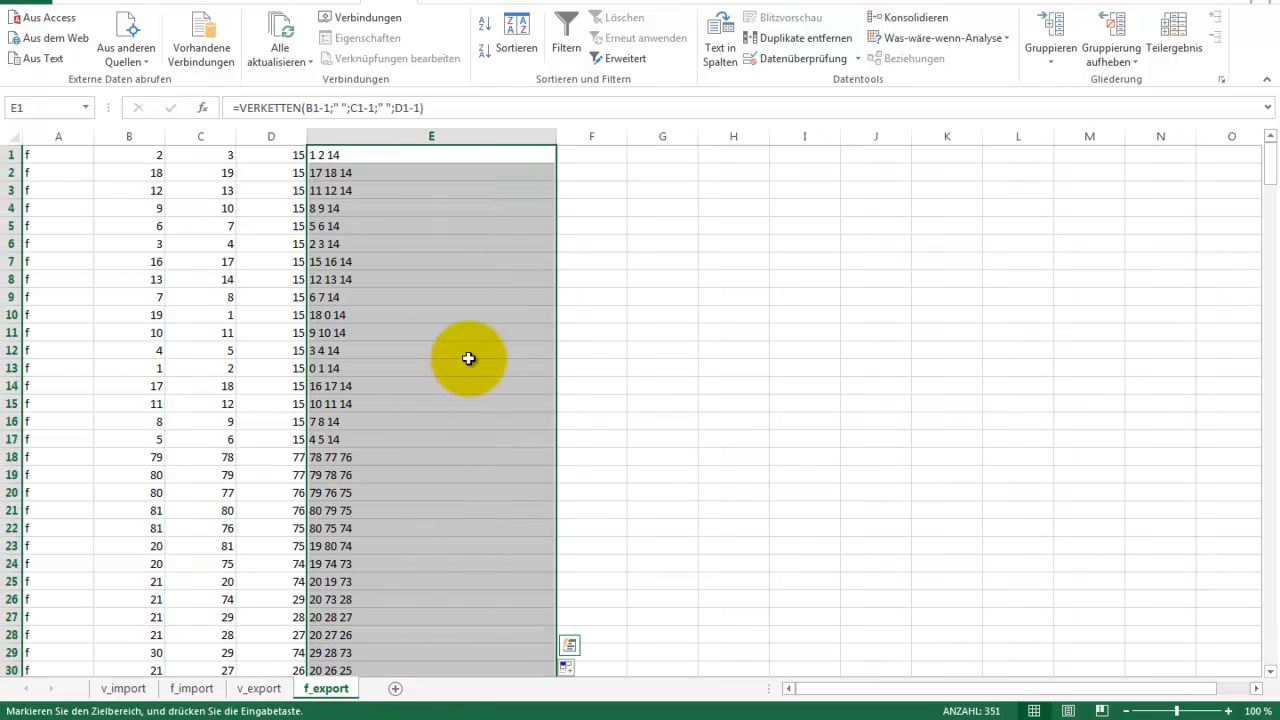
scroll(466, 360, down, 18)
drag(1271, 282, 1273, 655)
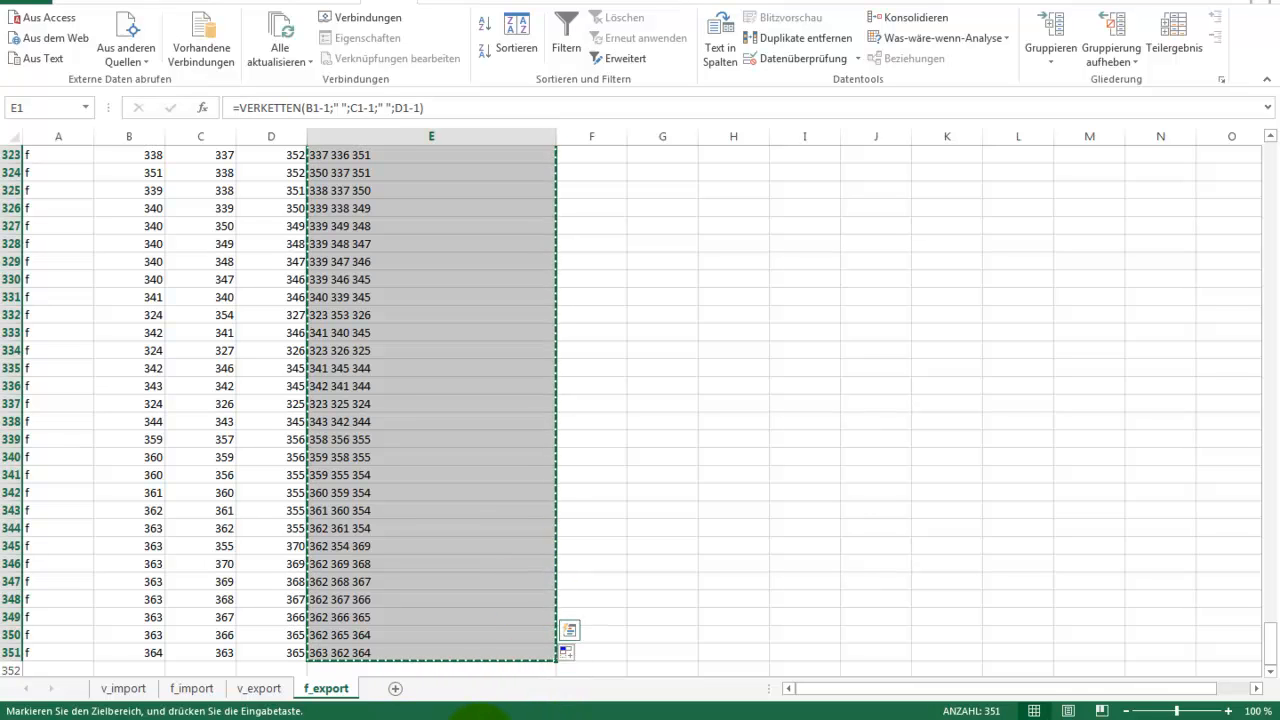
Replace the old face lines from line 745 of IvernessDEtxt.shp in Notepad++ with the copied face strings and save the file
click(505, 710)
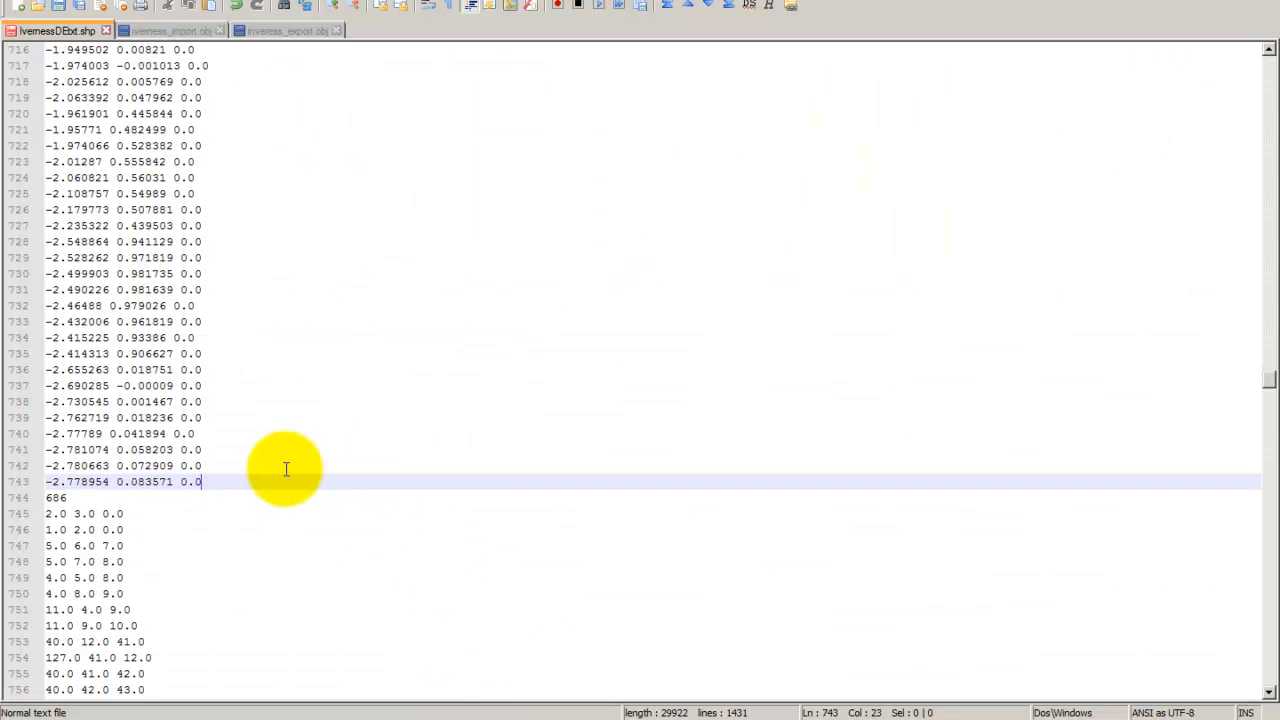
scroll(280, 490, down, 5)
drag(45, 273, 225, 672)
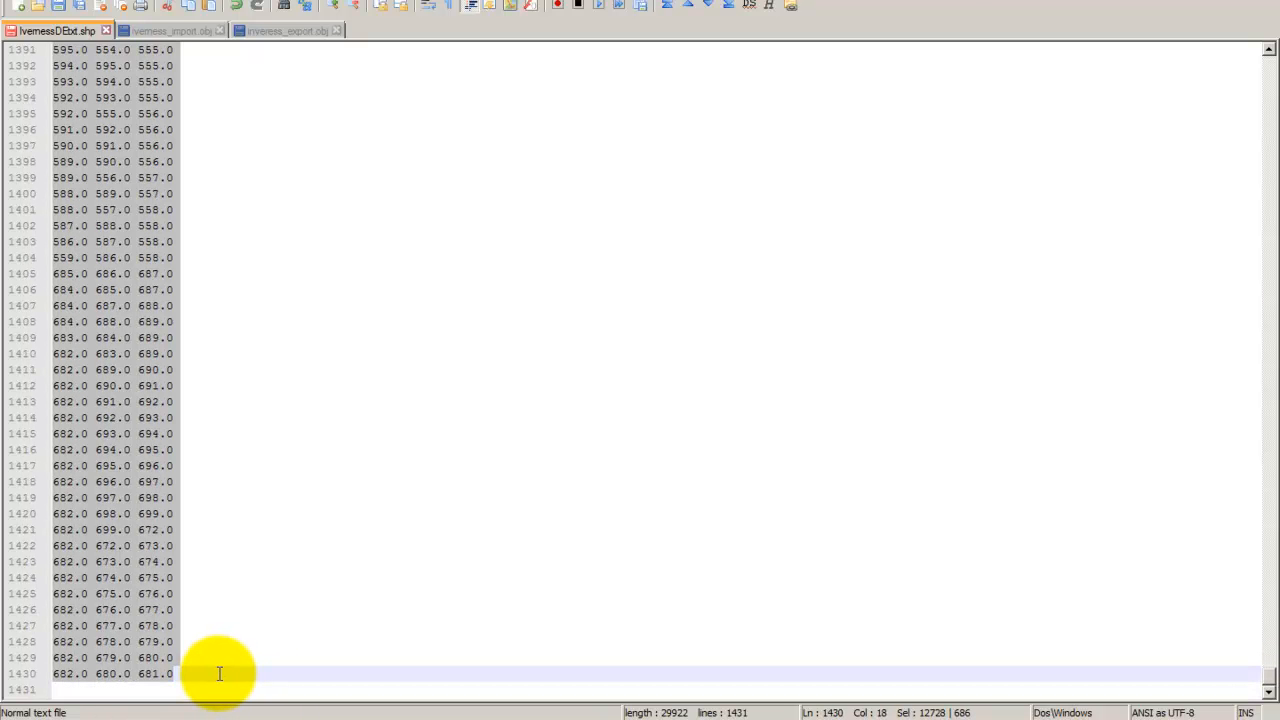
key(ctrl+v)
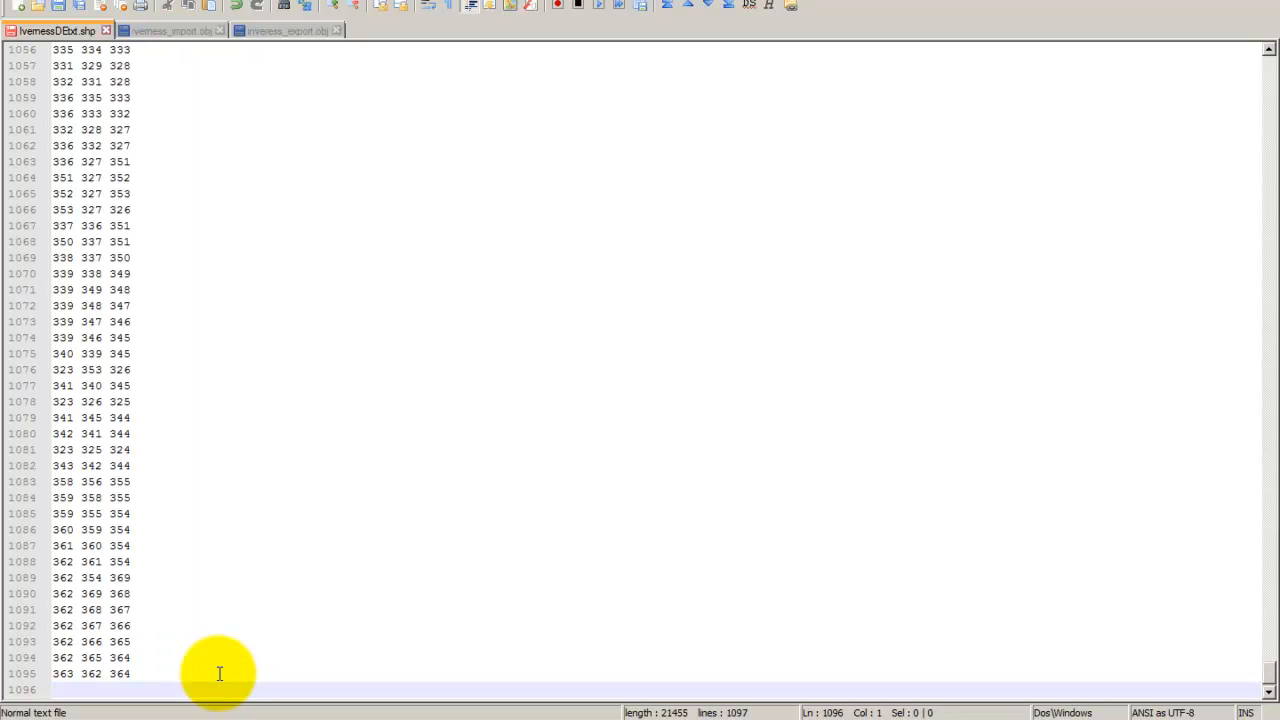
scroll(266, 631, up, 15)
scroll(303, 591, up, 5)
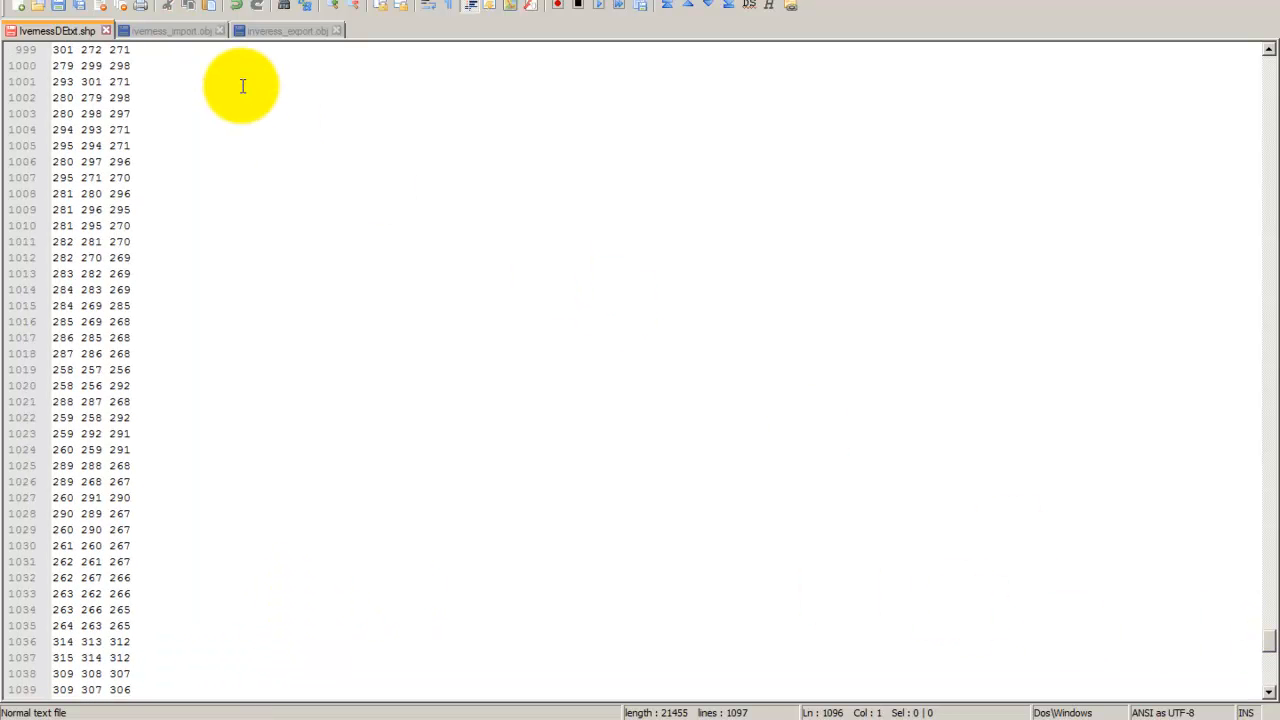
key(ctrl+s)
Switch to the Windows Explorer window and open the ShapeTextures folder containing the SHP files
mouse_move(117, 719)
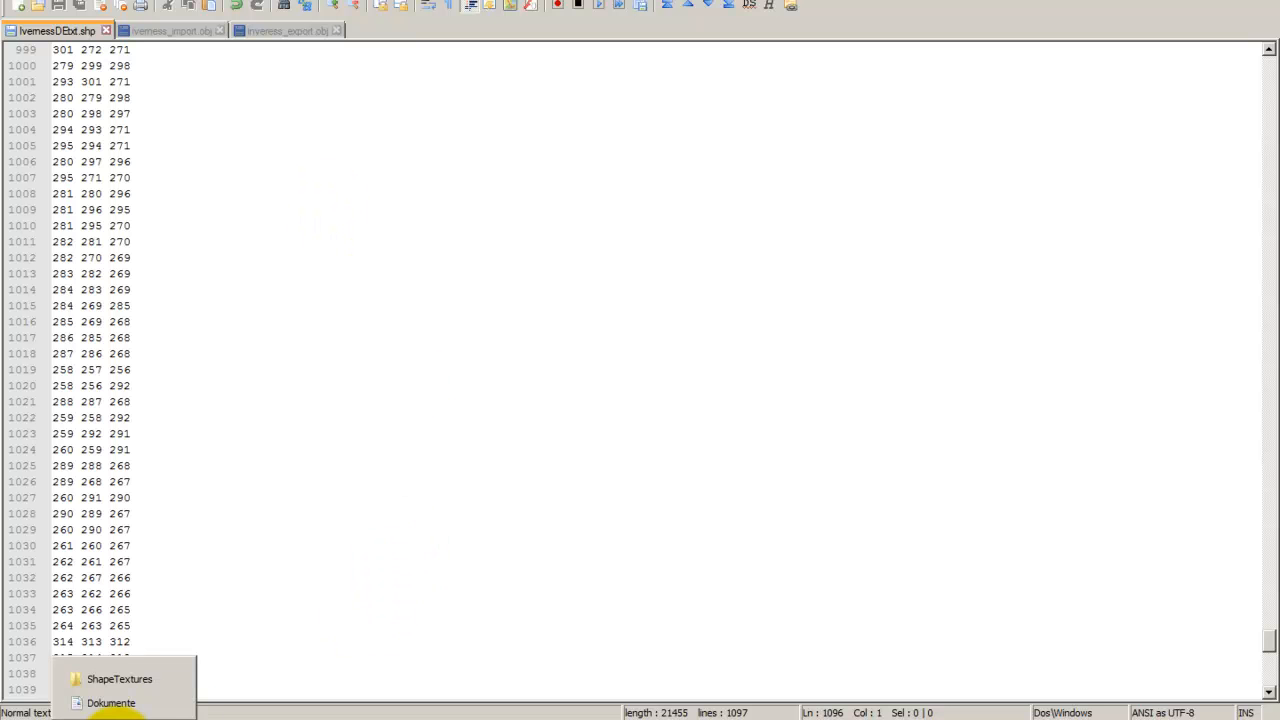
click(119, 679)
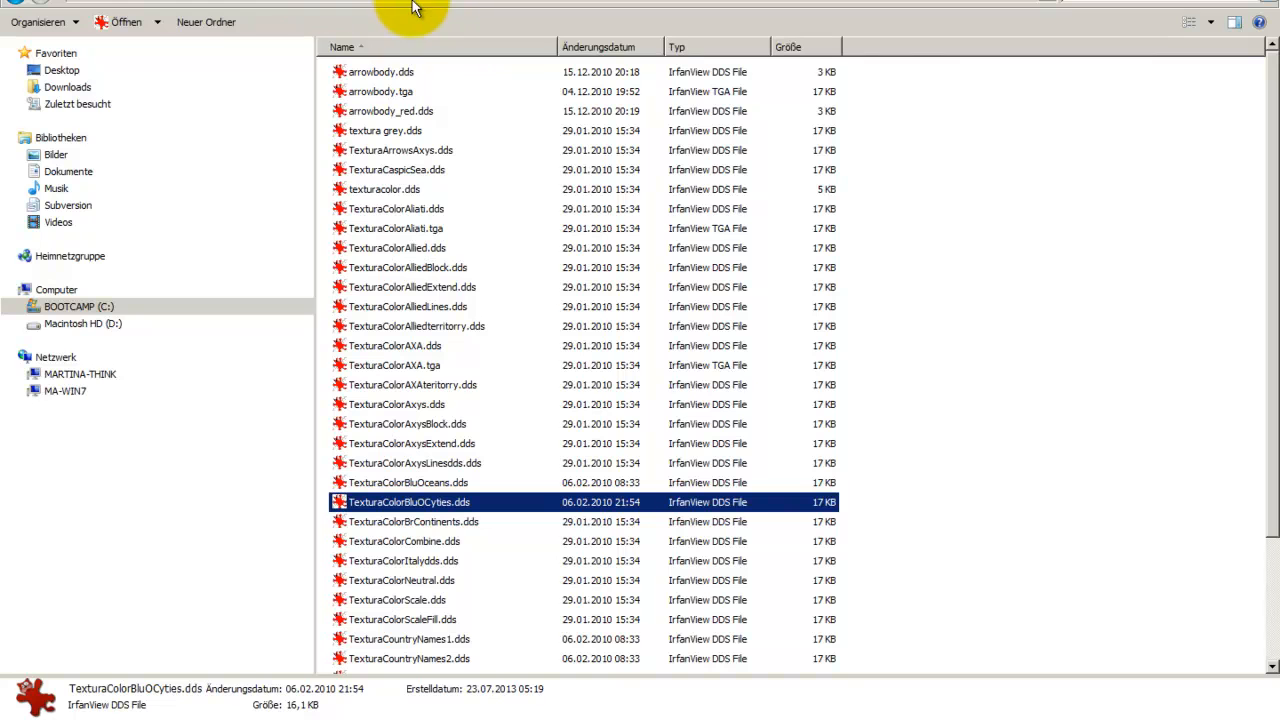
click(469, 1)
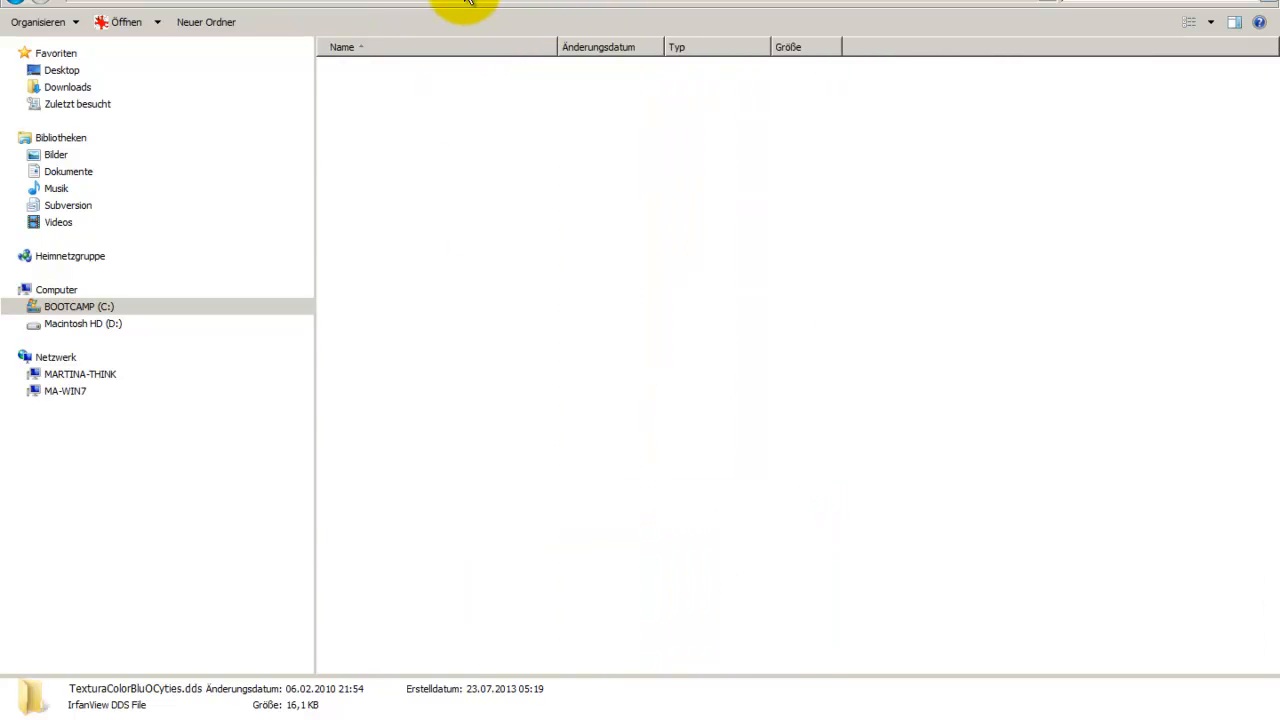
Rename the existing IvernessDEtxt.shp in the ShapeTextures folder to IvernessDEtxt.shp_bak and accept the changed file extension
scroll(472, 471, down, 12)
scroll(468, 471, down, 6)
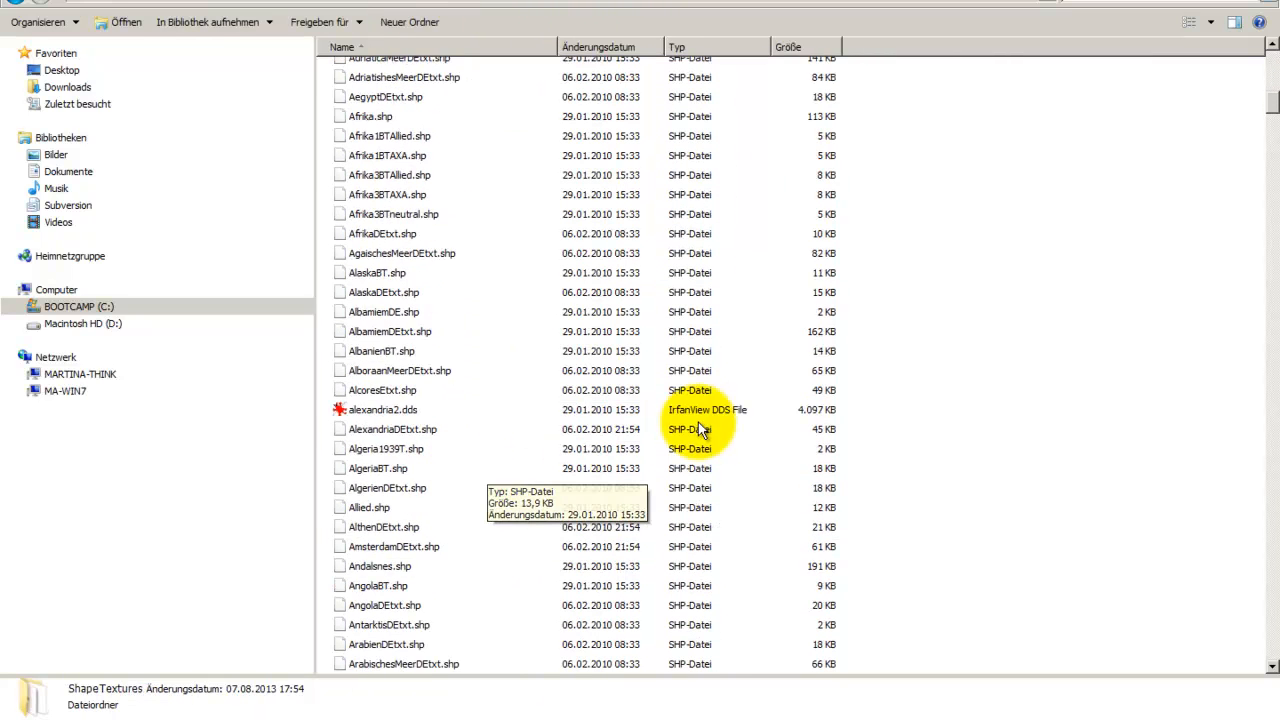
drag(1272, 105, 1263, 335)
scroll(343, 540, down, 15)
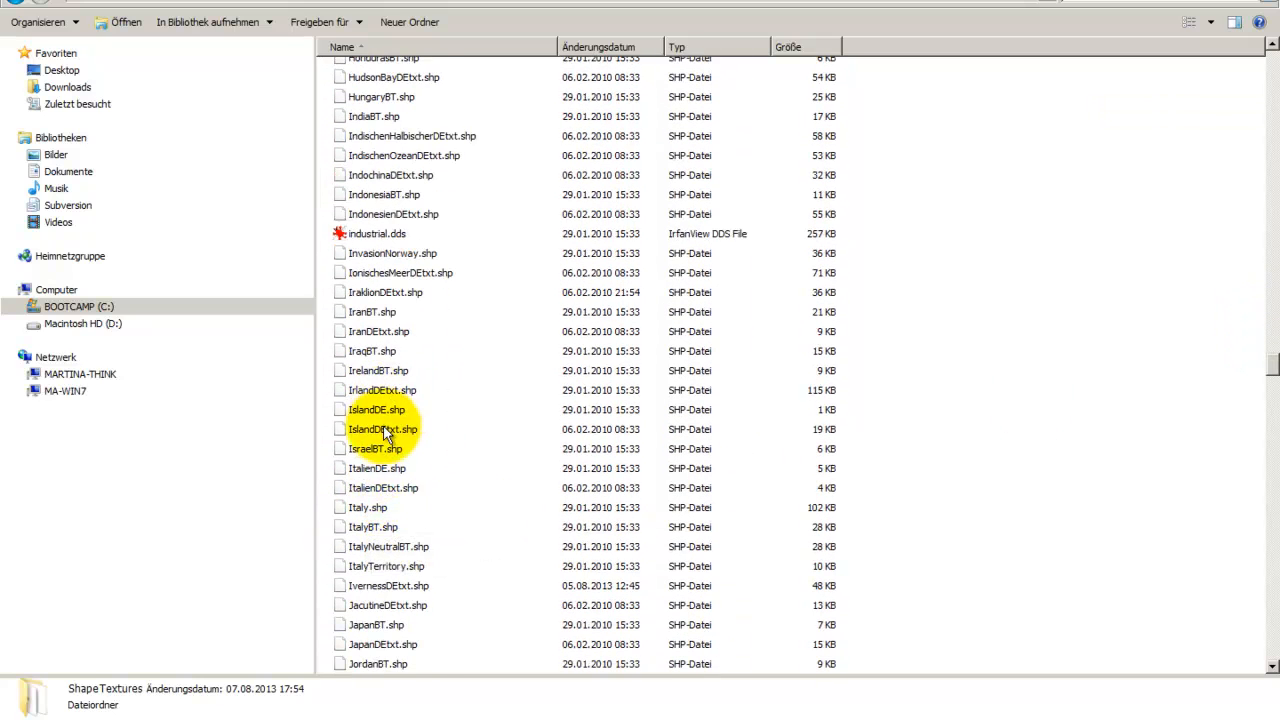
scroll(390, 475, down, 3)
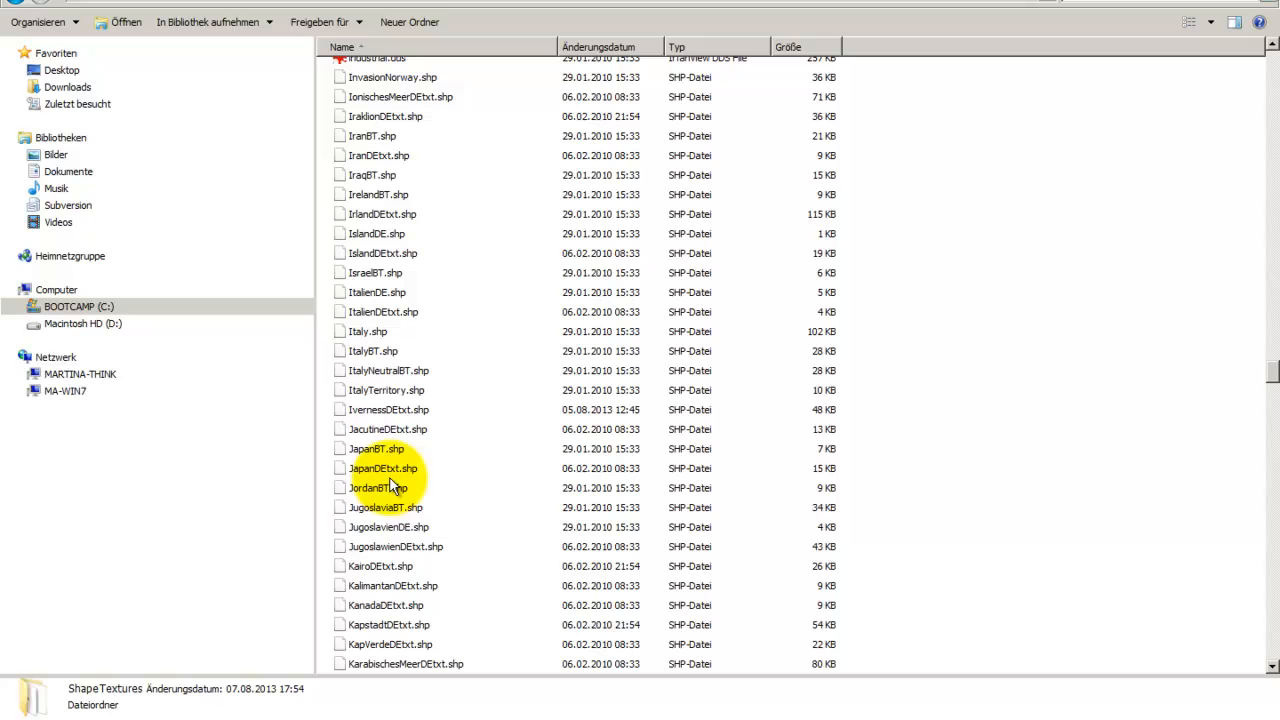
click(370, 410)
key(F2)
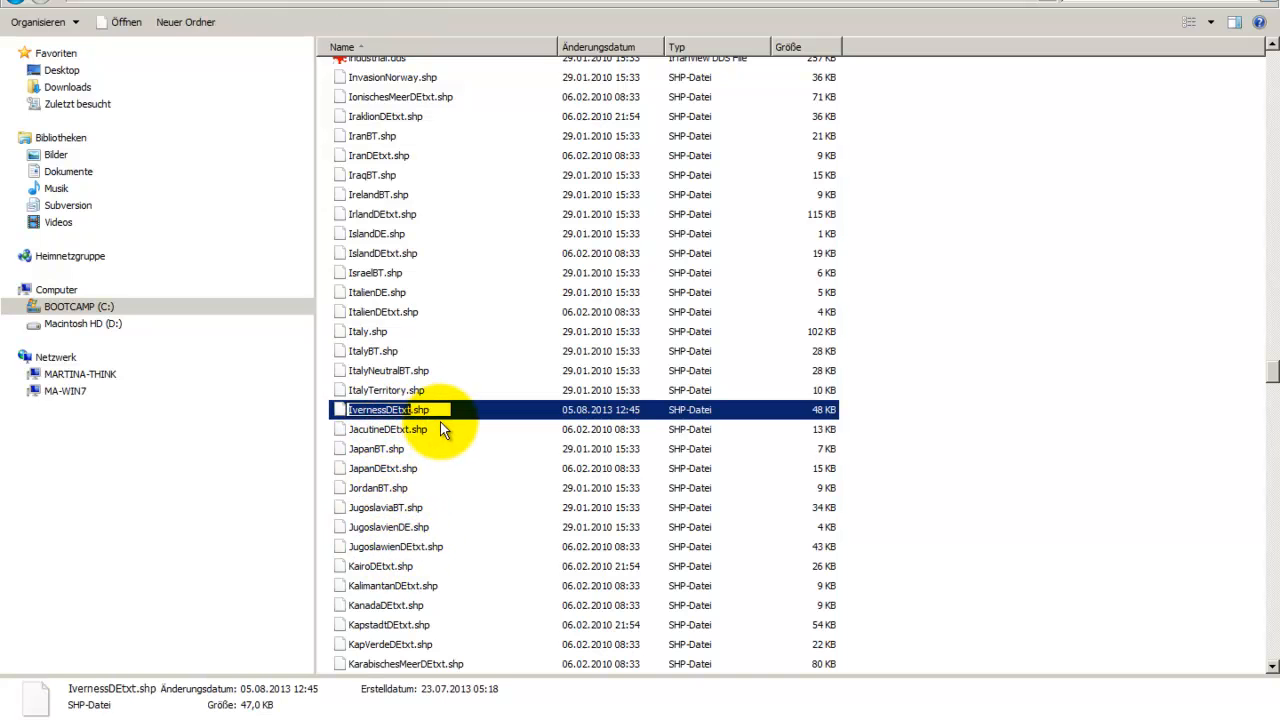
click(457, 410)
text(_bak)
key(Return)
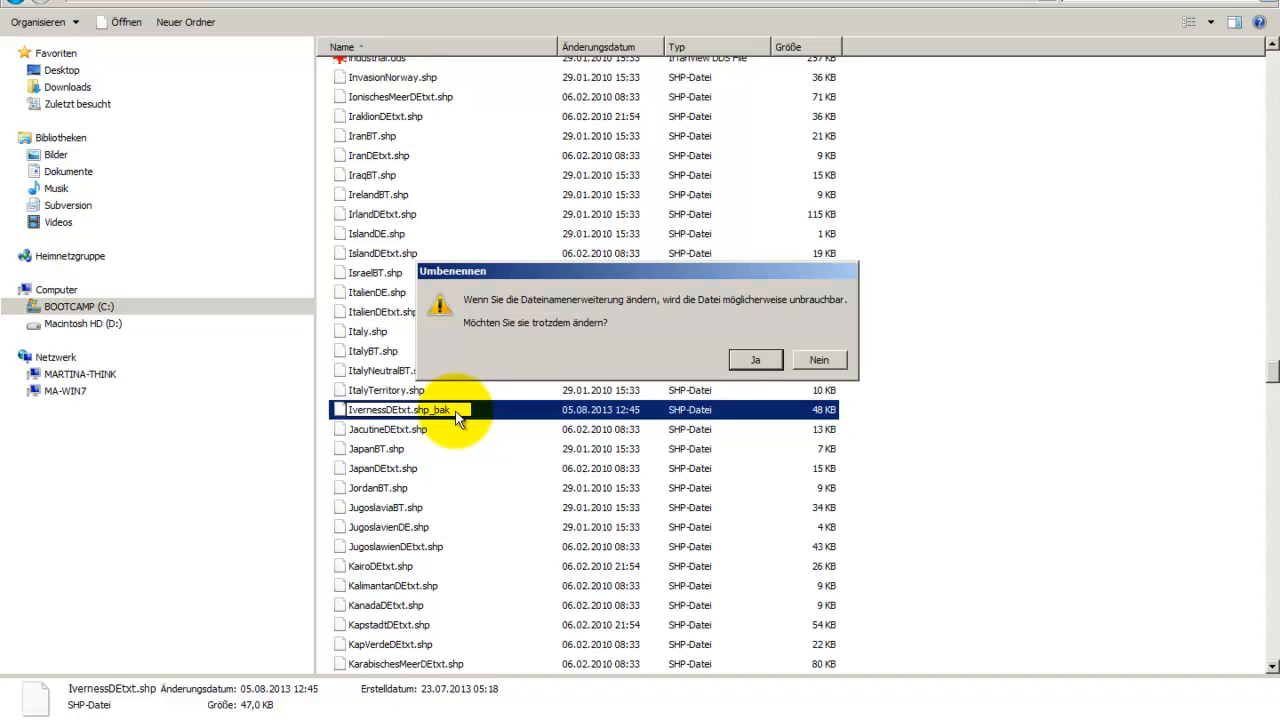
click(755, 359)
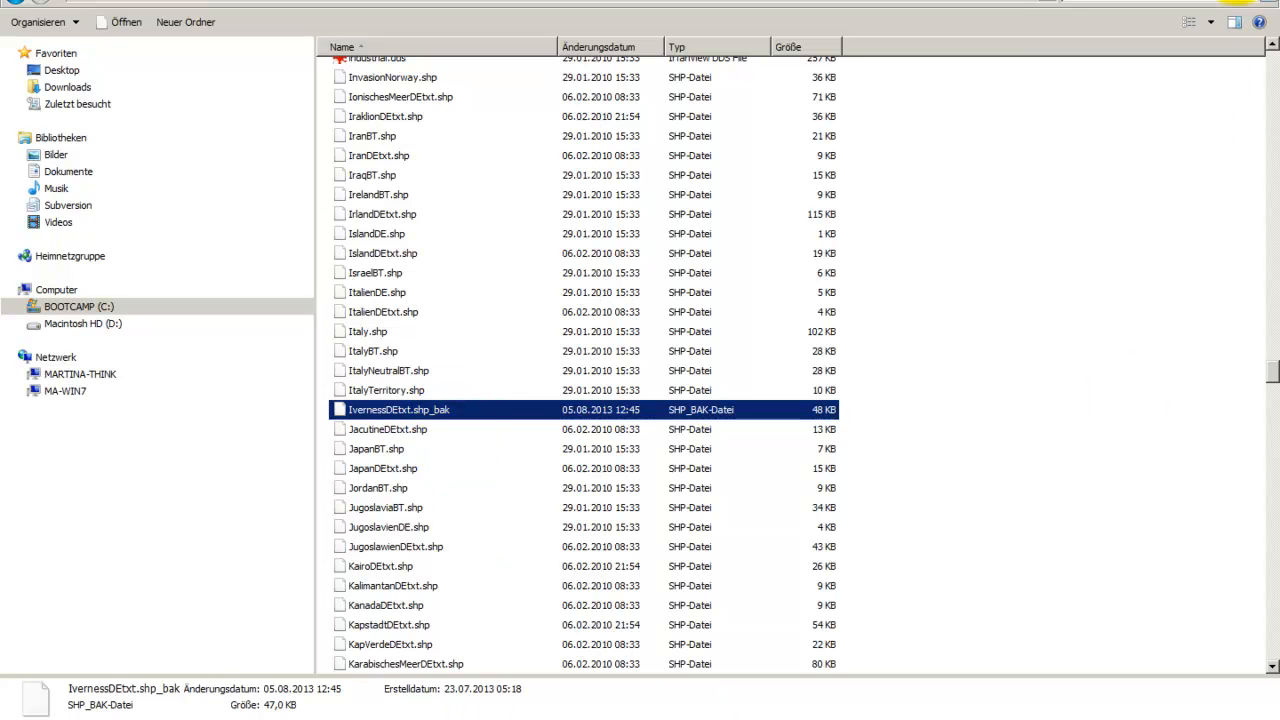
Copy the edited IvernessDEtxt.shp from the desktop and paste it into the ShapeTextures folder
click(1270, 719)
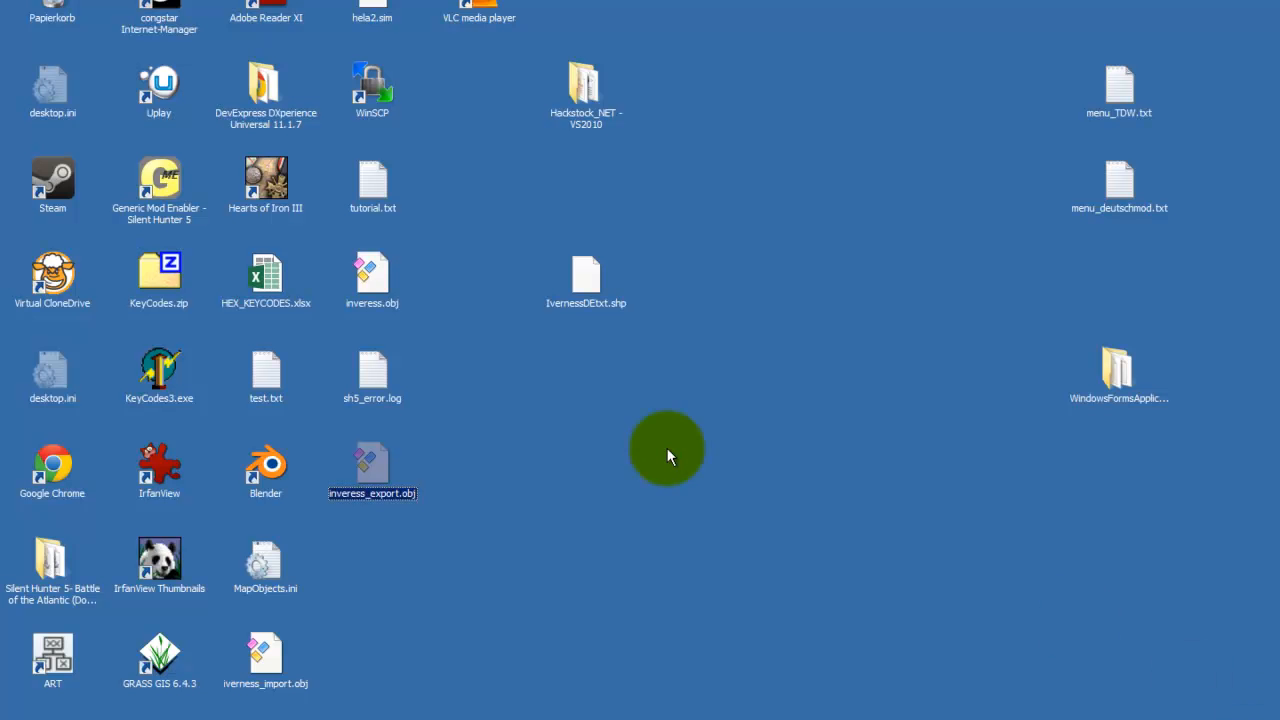
right_click(587, 282)
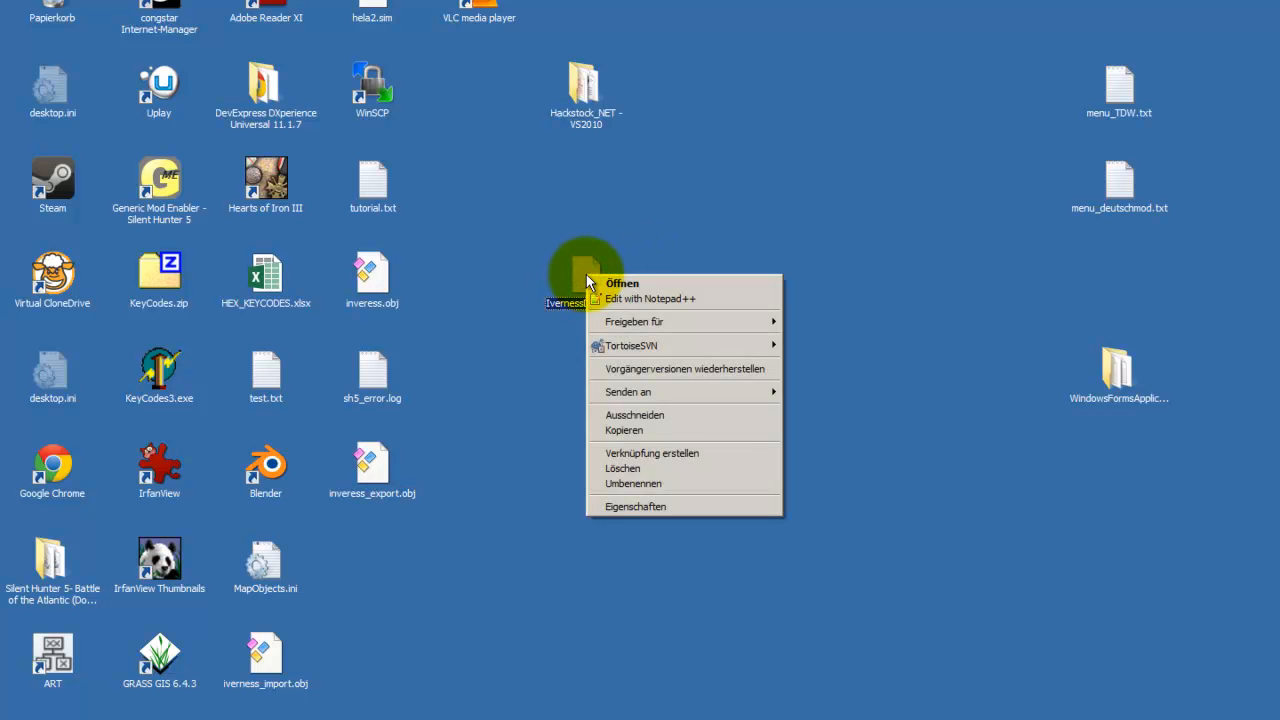
click(620, 430)
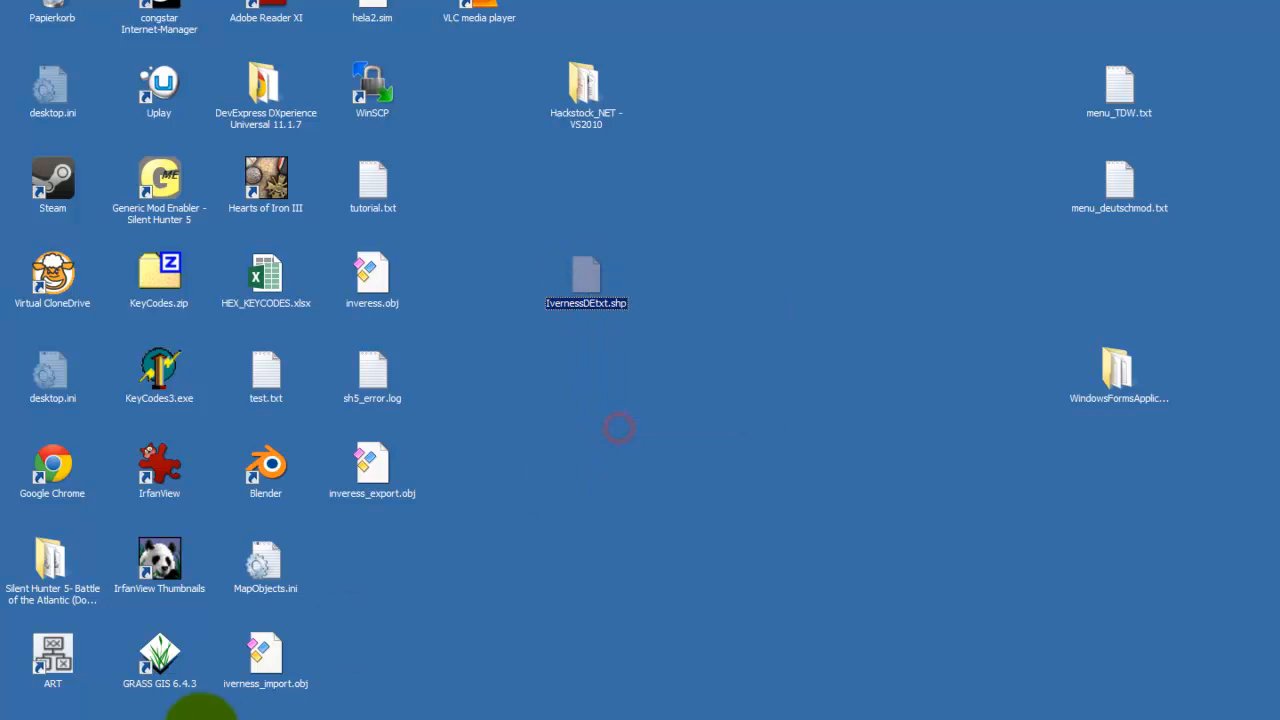
mouse_move(115, 719)
click(114, 677)
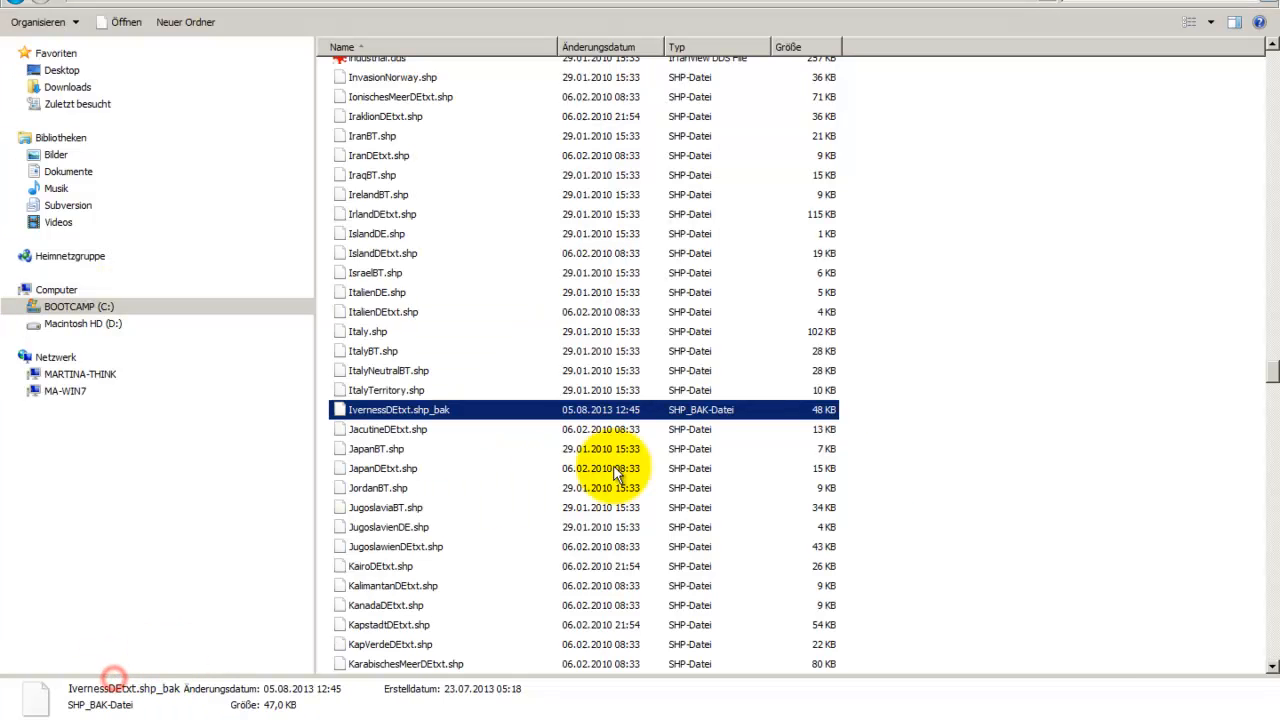
right_click(915, 428)
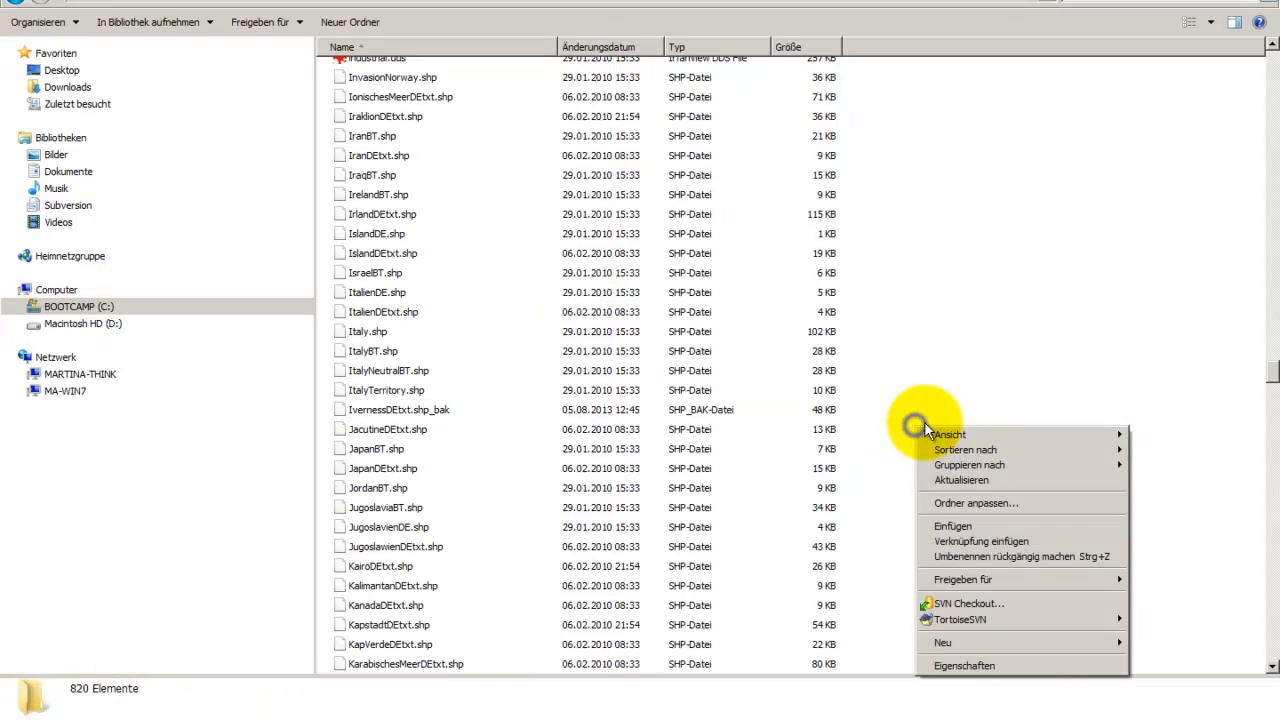
click(953, 528)
scroll(474, 140, up, 3)
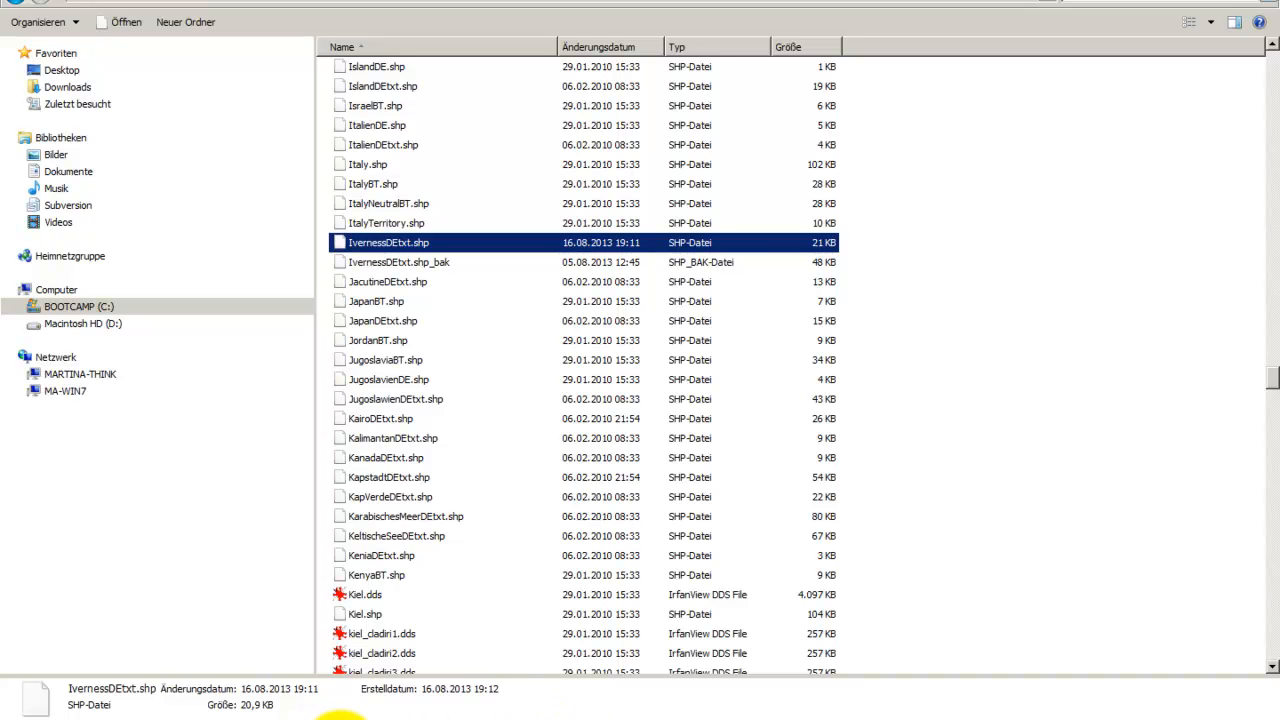
Switch to Silent Hunter 5 and load the saved game Autosave_Verbindungsabbruch
click(323, 700)
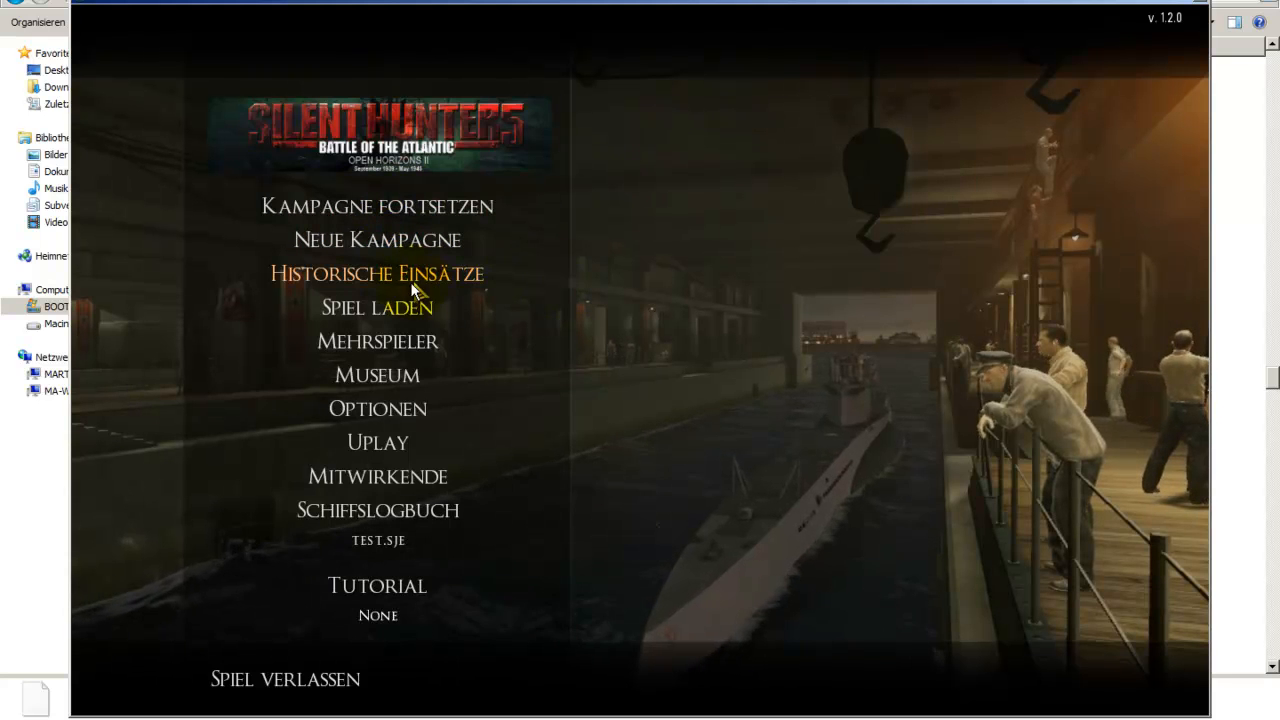
click(387, 310)
click(515, 224)
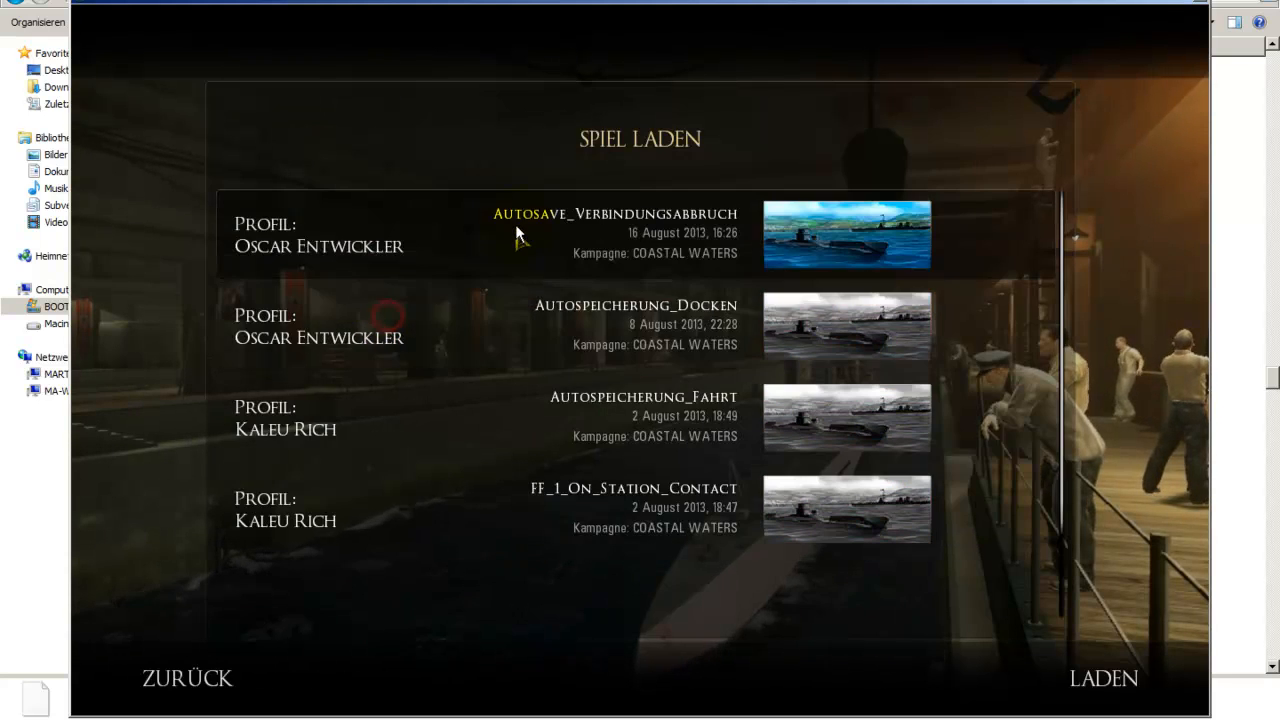
click(1097, 677)
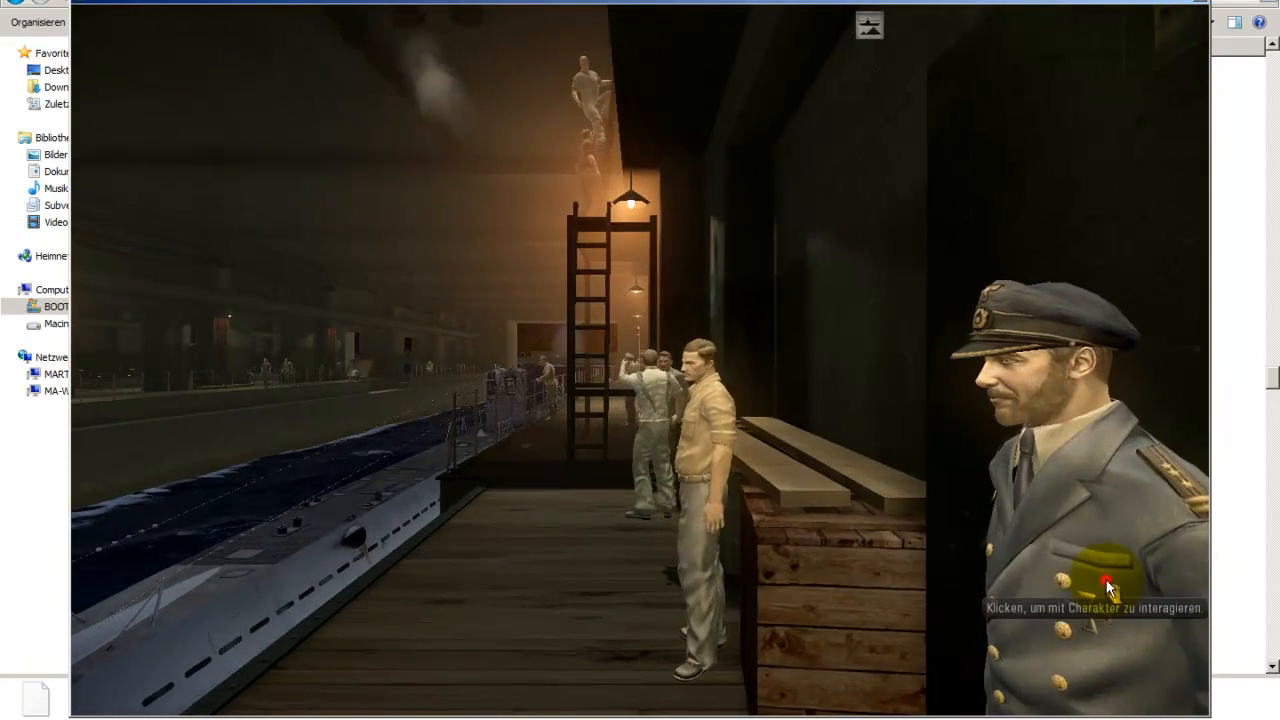
Ask the officer for the mission orders and skip the briefing on the campaign map
click(1108, 581)
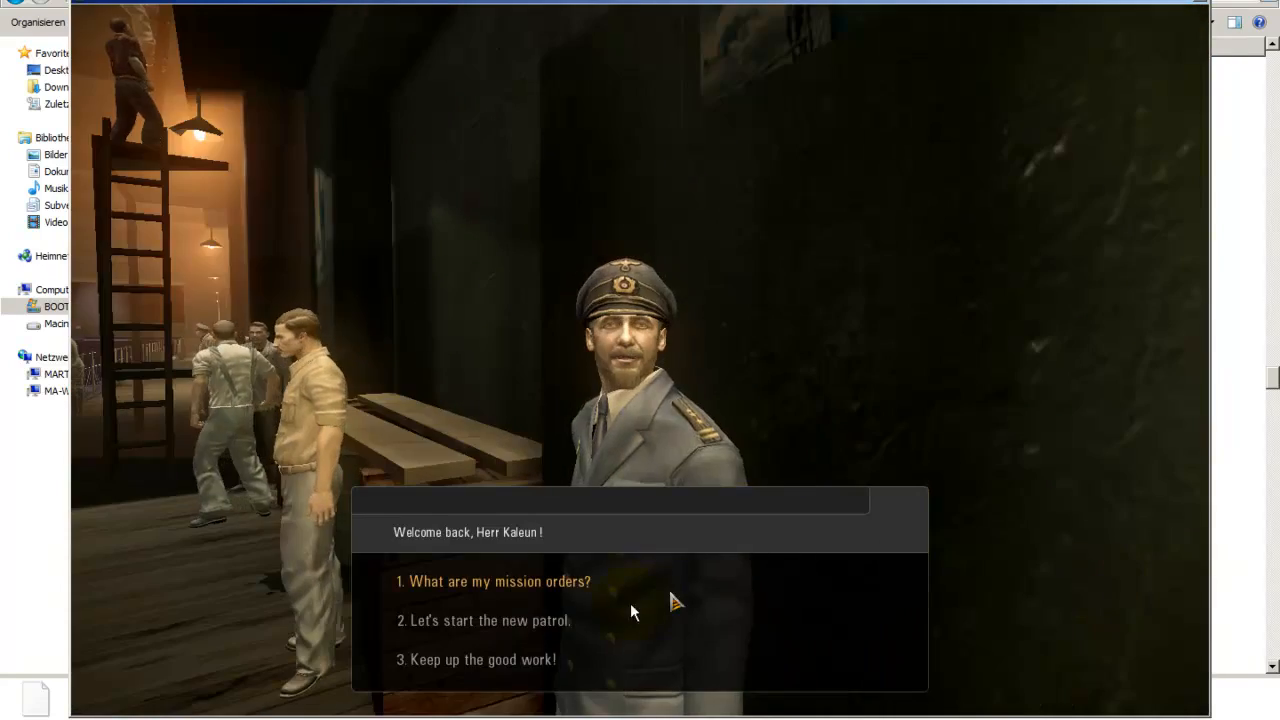
click(578, 582)
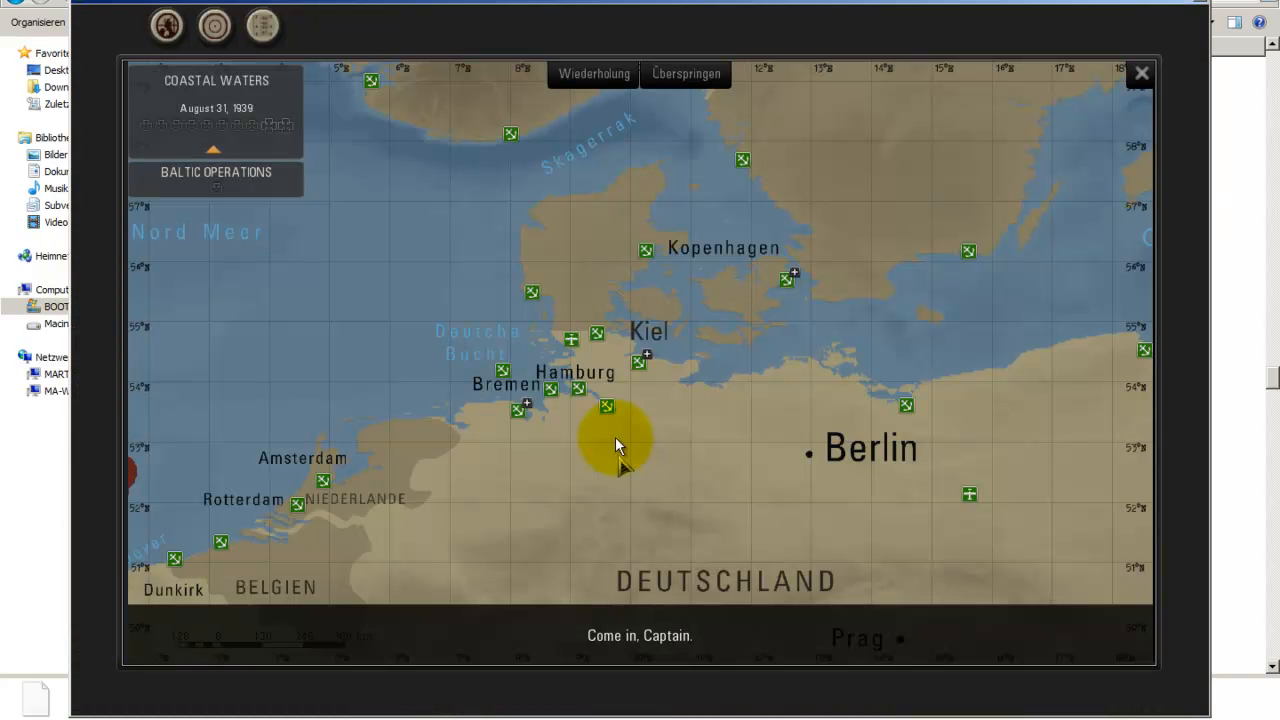
click(695, 74)
Examine the Inverness label on the campaign map at several zoom levels and compare it with the other British city labels
drag(464, 294, 1025, 414)
drag(305, 318, 628, 355)
scroll(640, 345, up, 3)
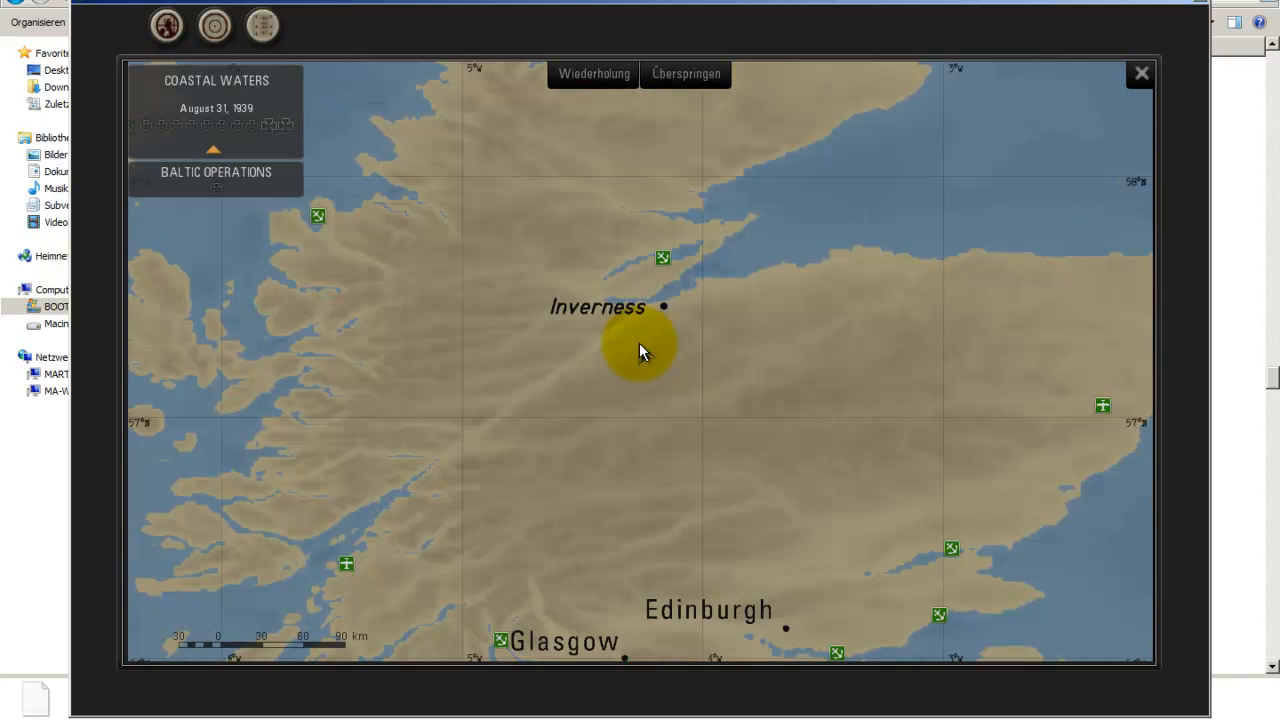
scroll(656, 317, up, 2)
scroll(656, 314, down, 2)
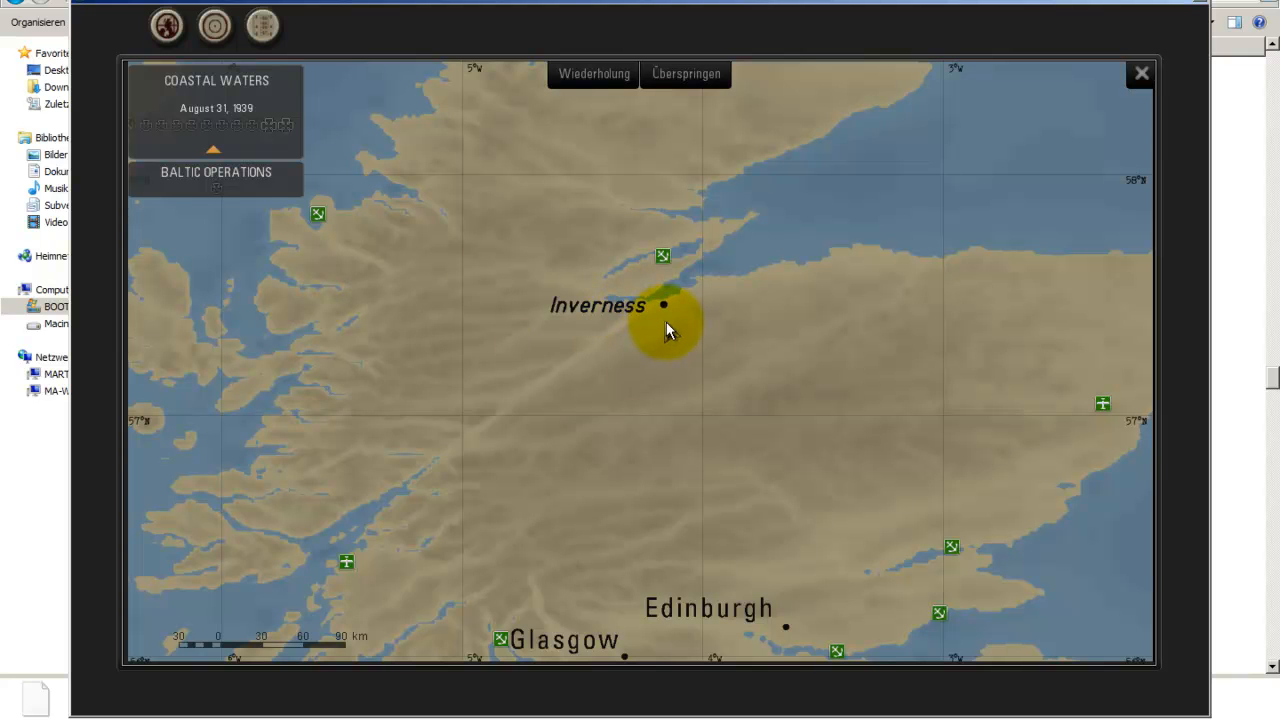
scroll(690, 339, down, 3)
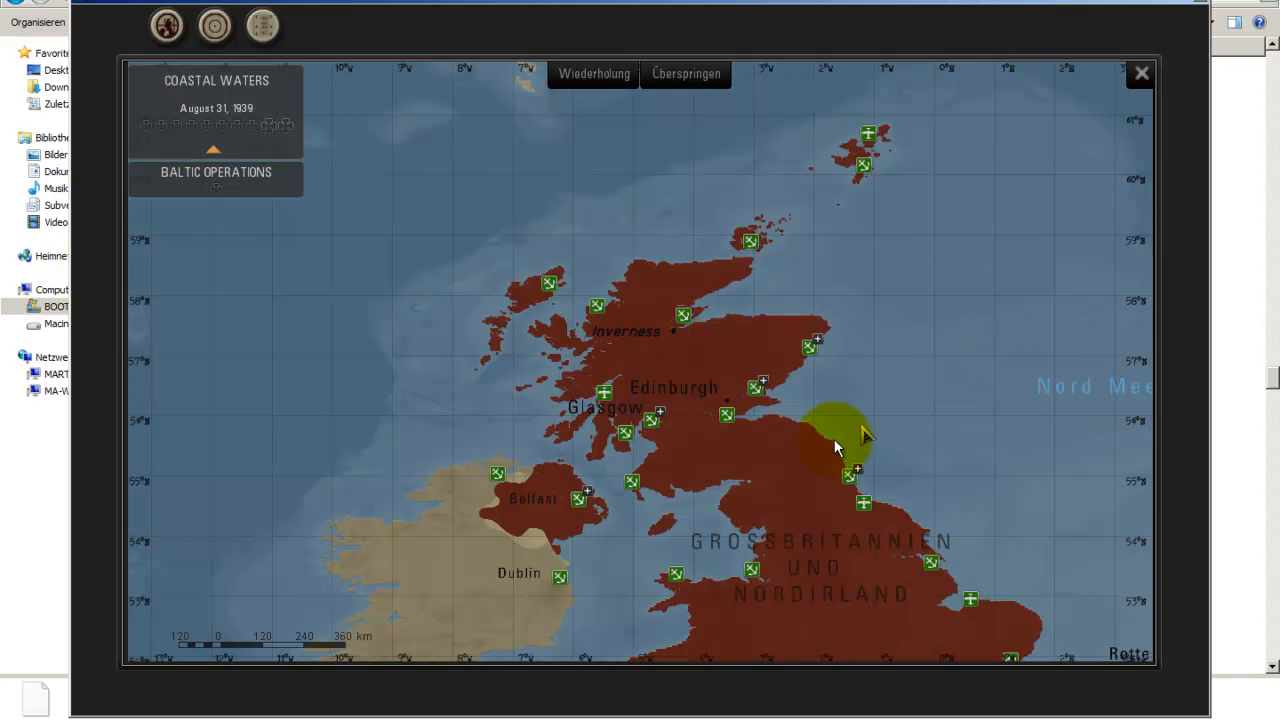
drag(1008, 412, 691, 270)
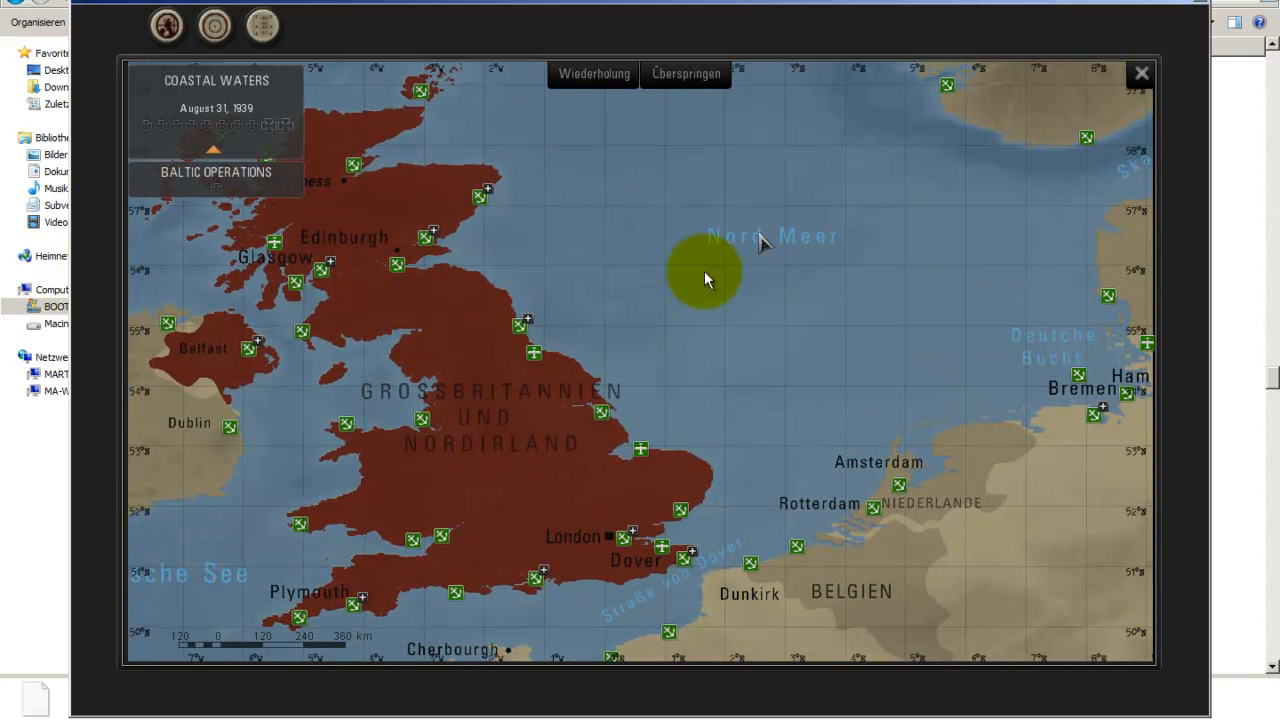
drag(429, 318, 697, 384)
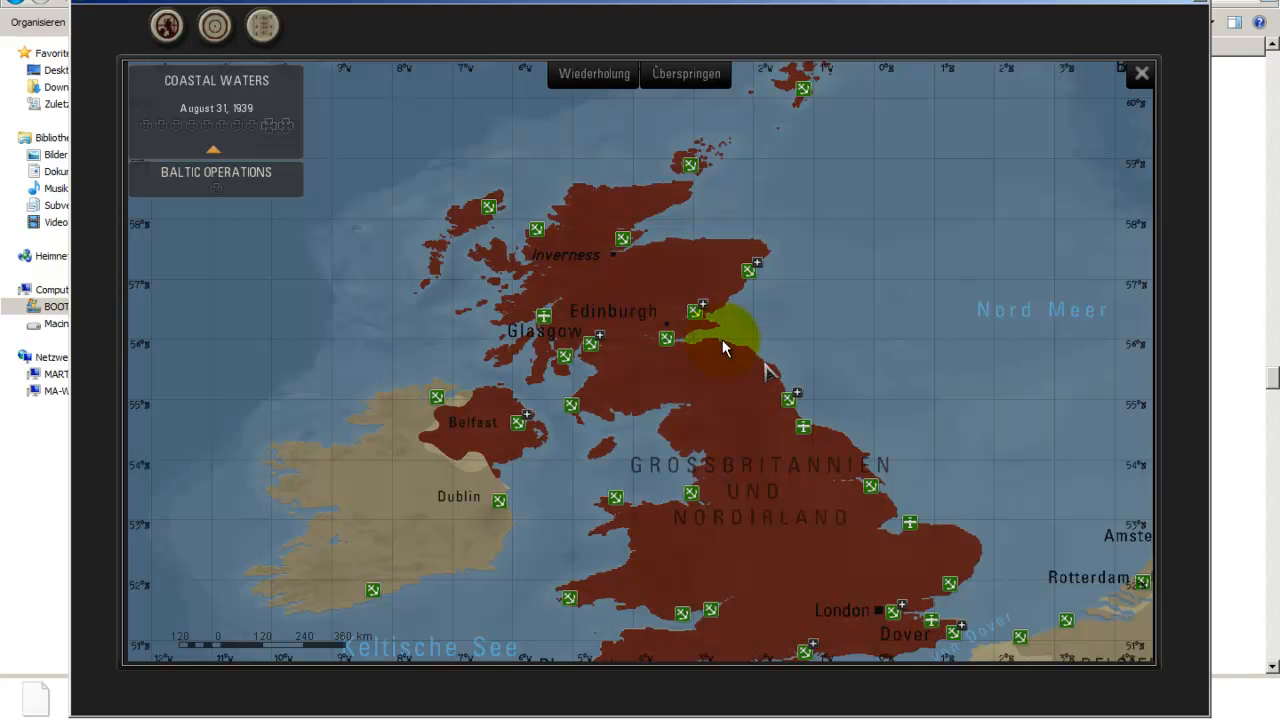
scroll(641, 318, up, 2)
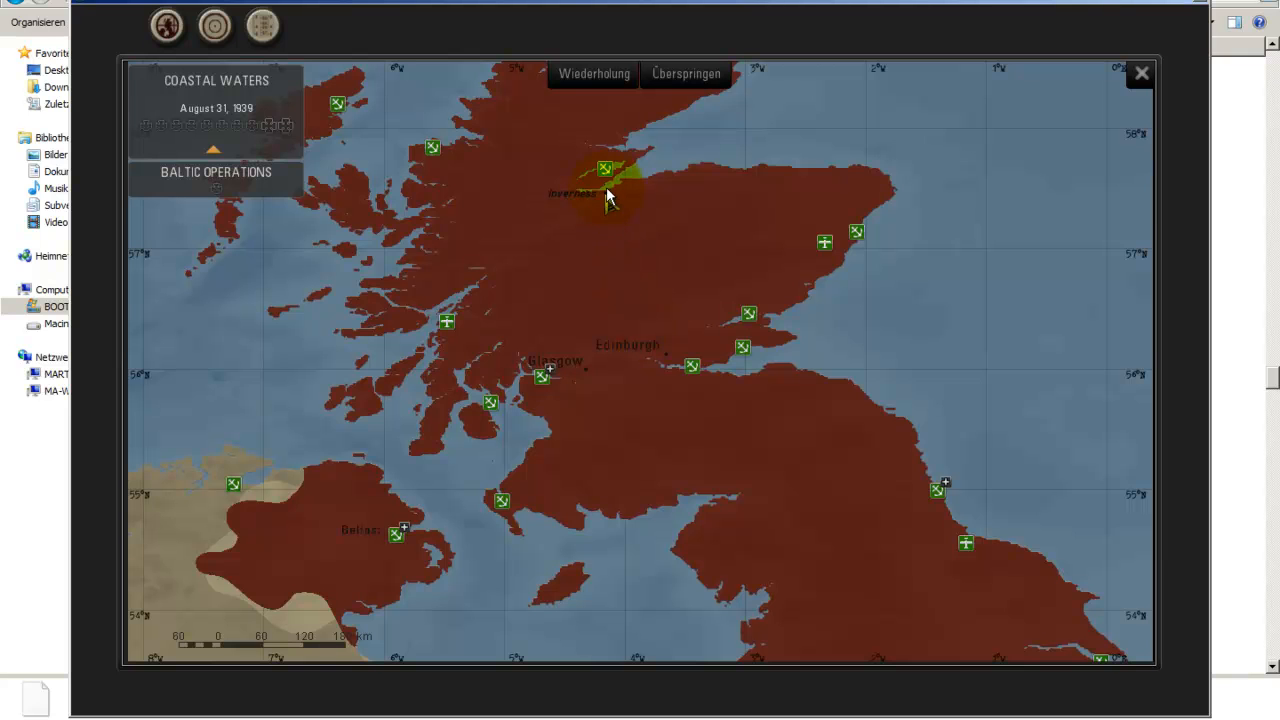
scroll(607, 195, up, 2)
scroll(562, 206, up, 3)
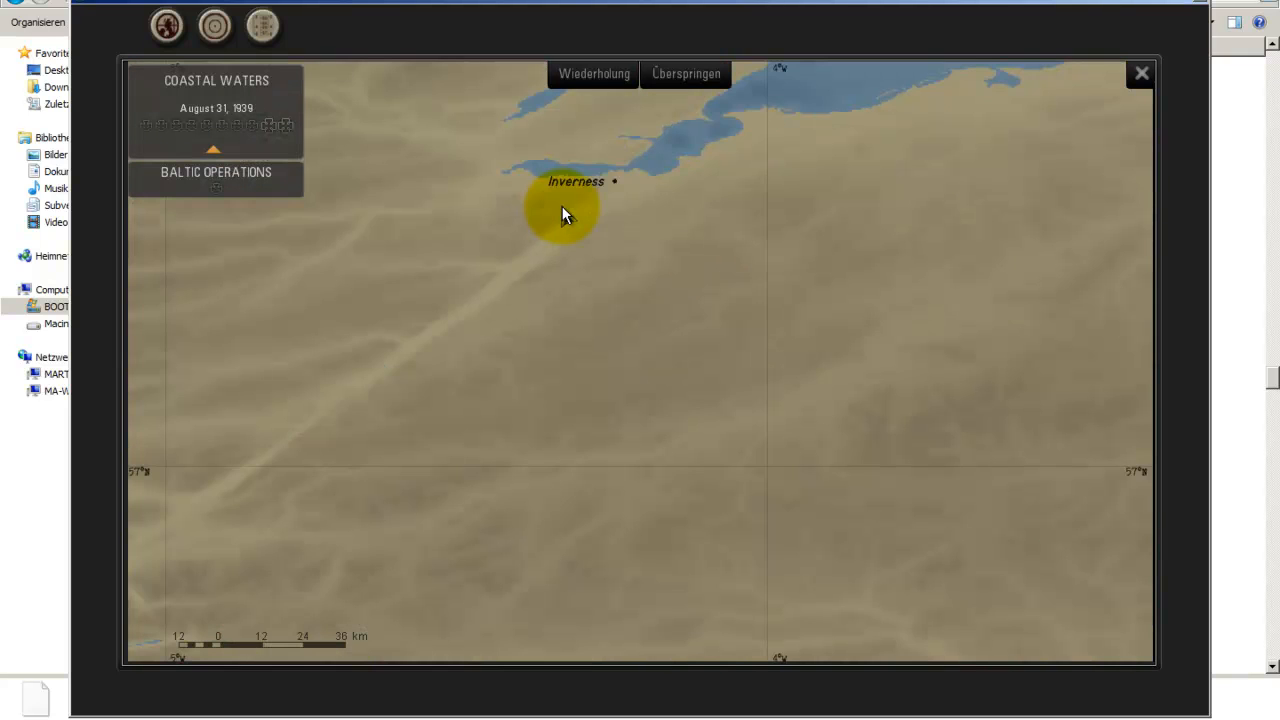
scroll(600, 182, up, 2)
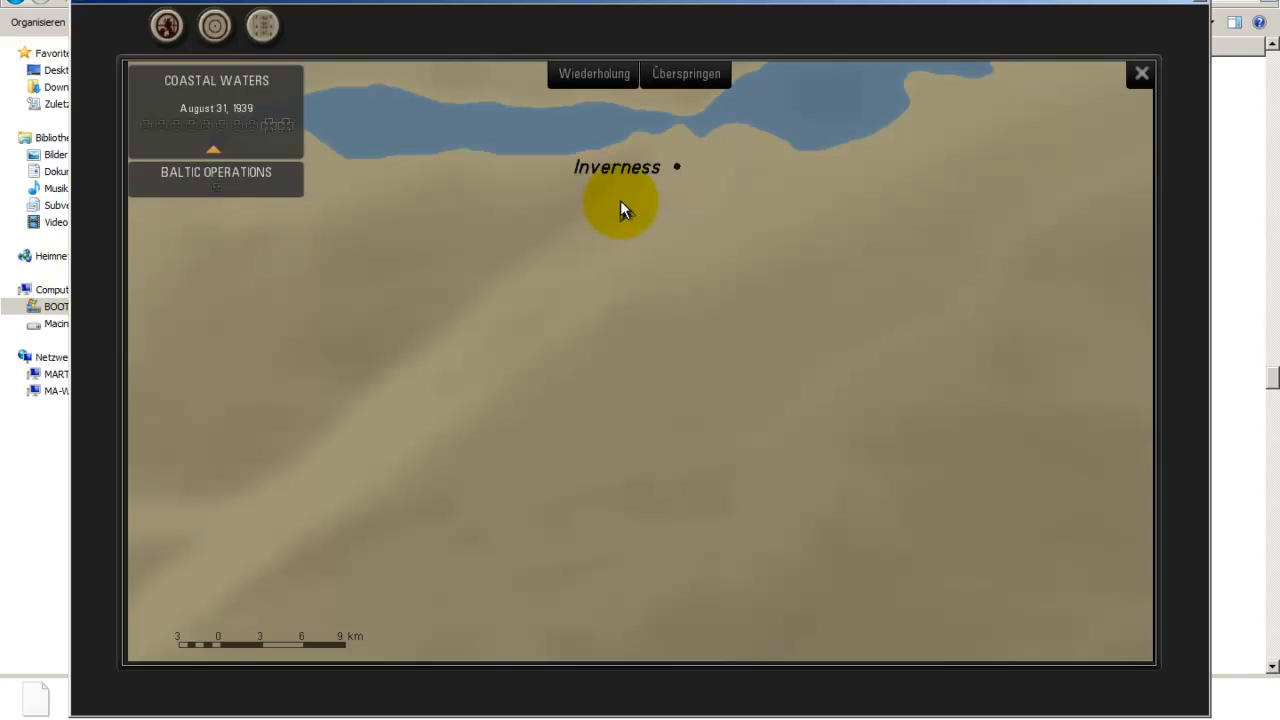
Inspect the Inverness label and its city dot from close range out to the Europe-wide view, and close the campaign map
scroll(620, 200, up, 1)
drag(603, 204, 718, 572)
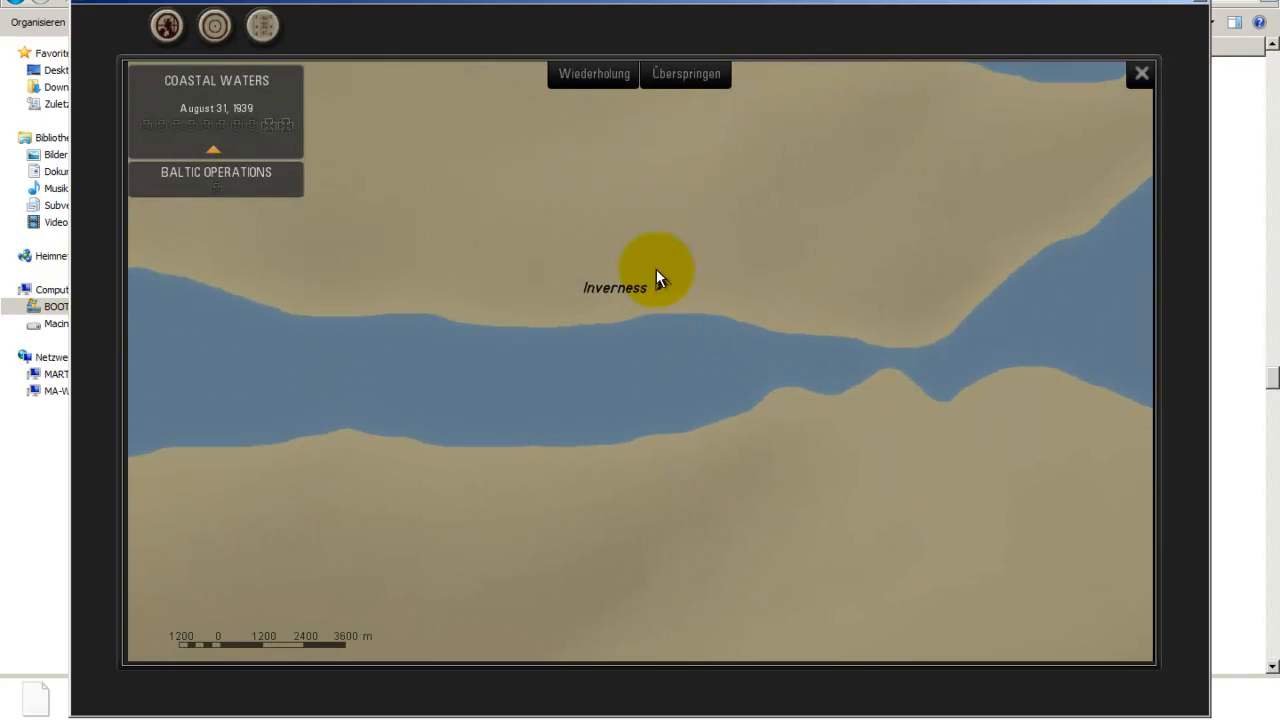
scroll(656, 269, up, 1)
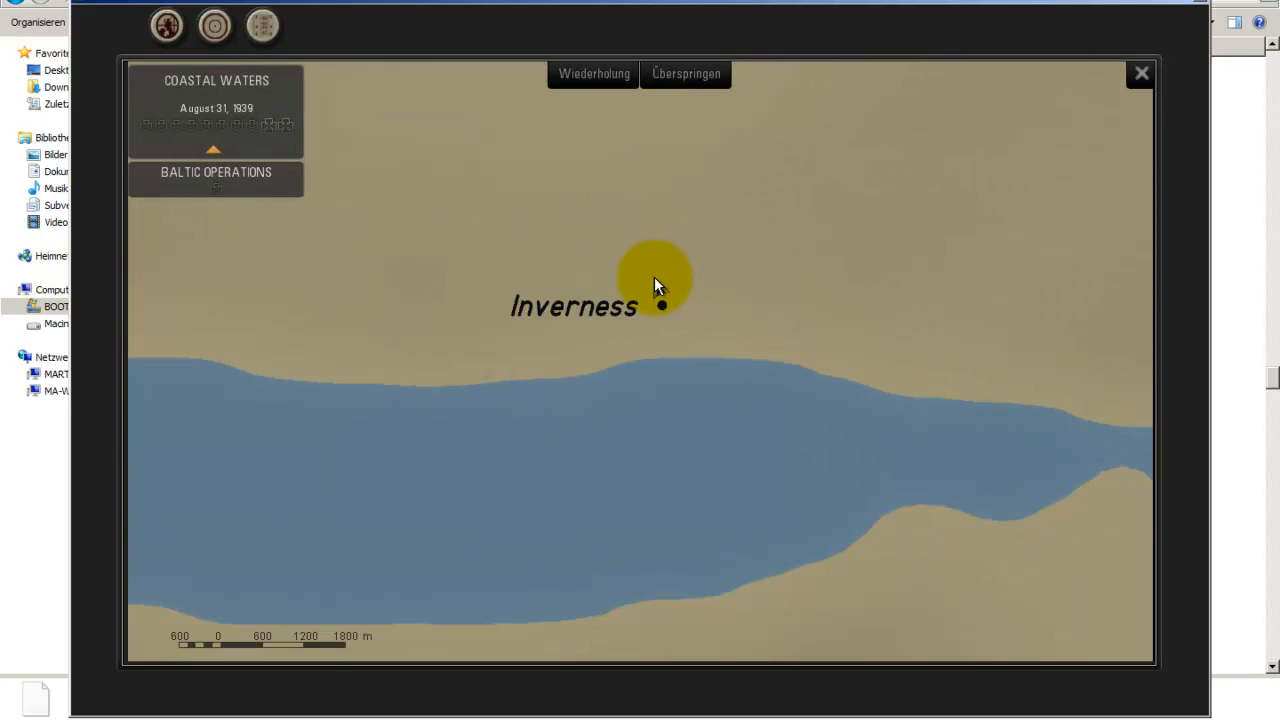
scroll(654, 276, down, 4)
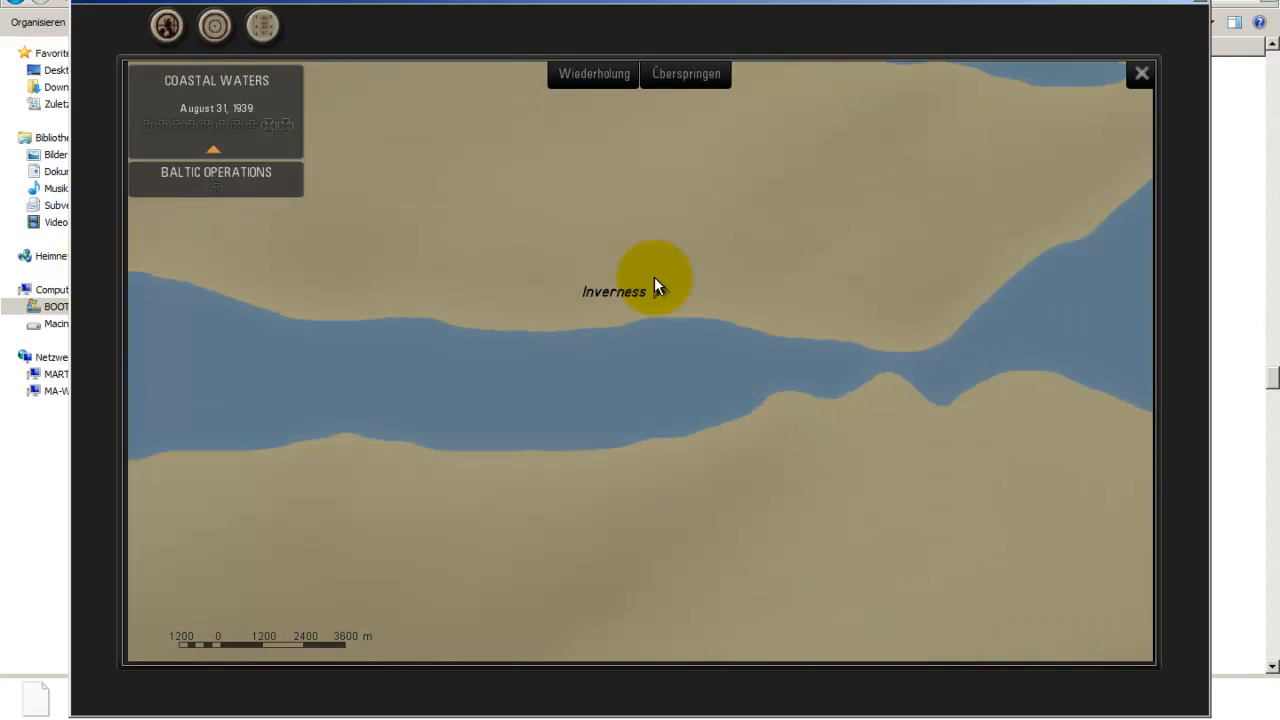
scroll(654, 276, down, 4)
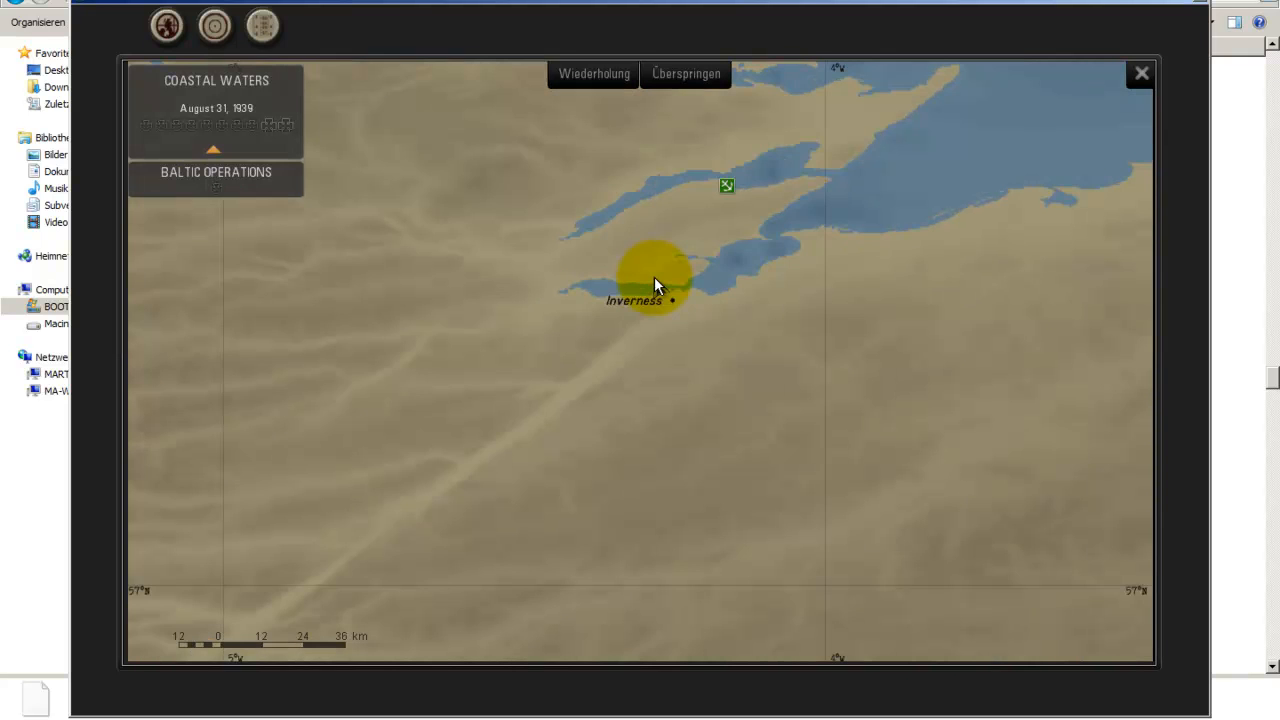
scroll(667, 293, down, 1)
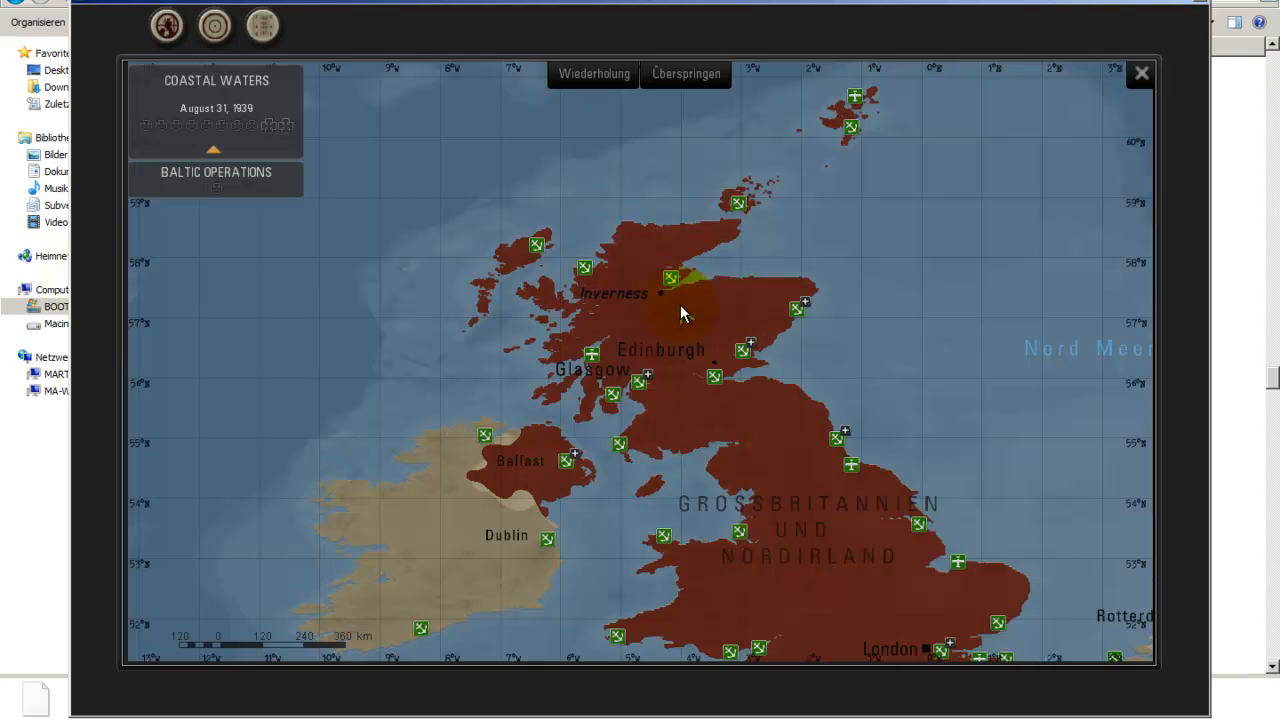
scroll(652, 303, down, 2)
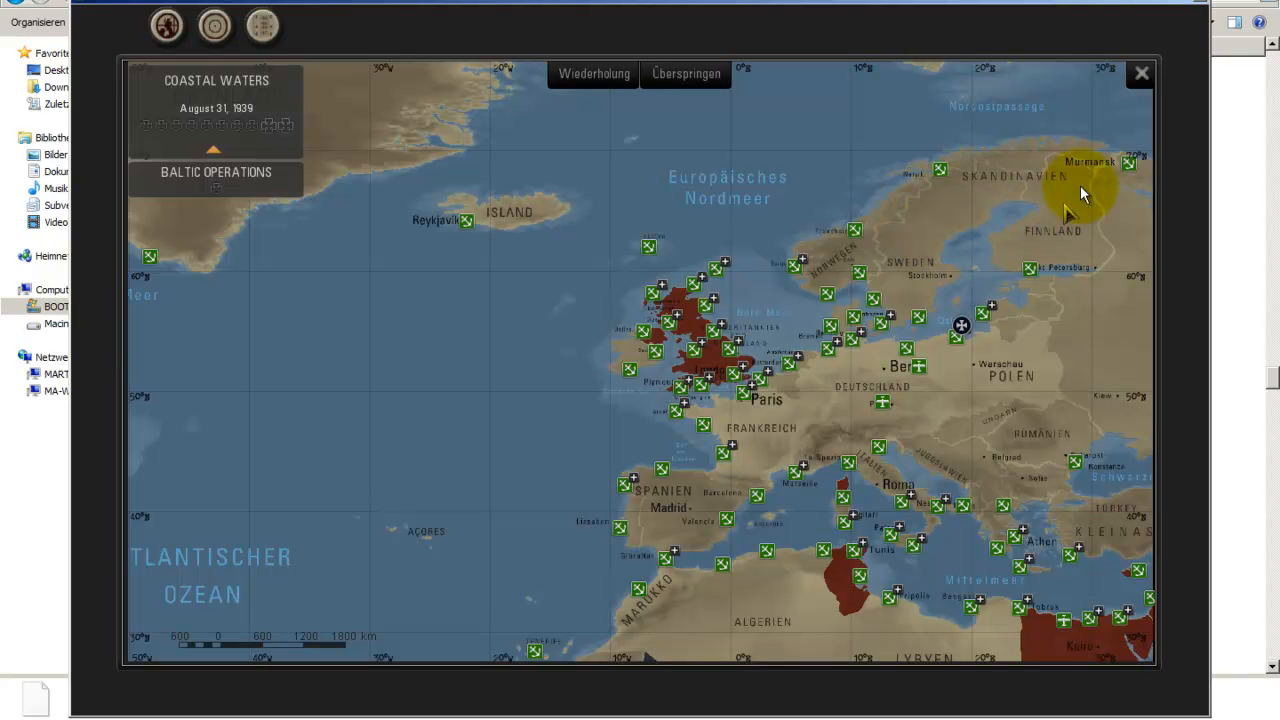
click(1141, 75)
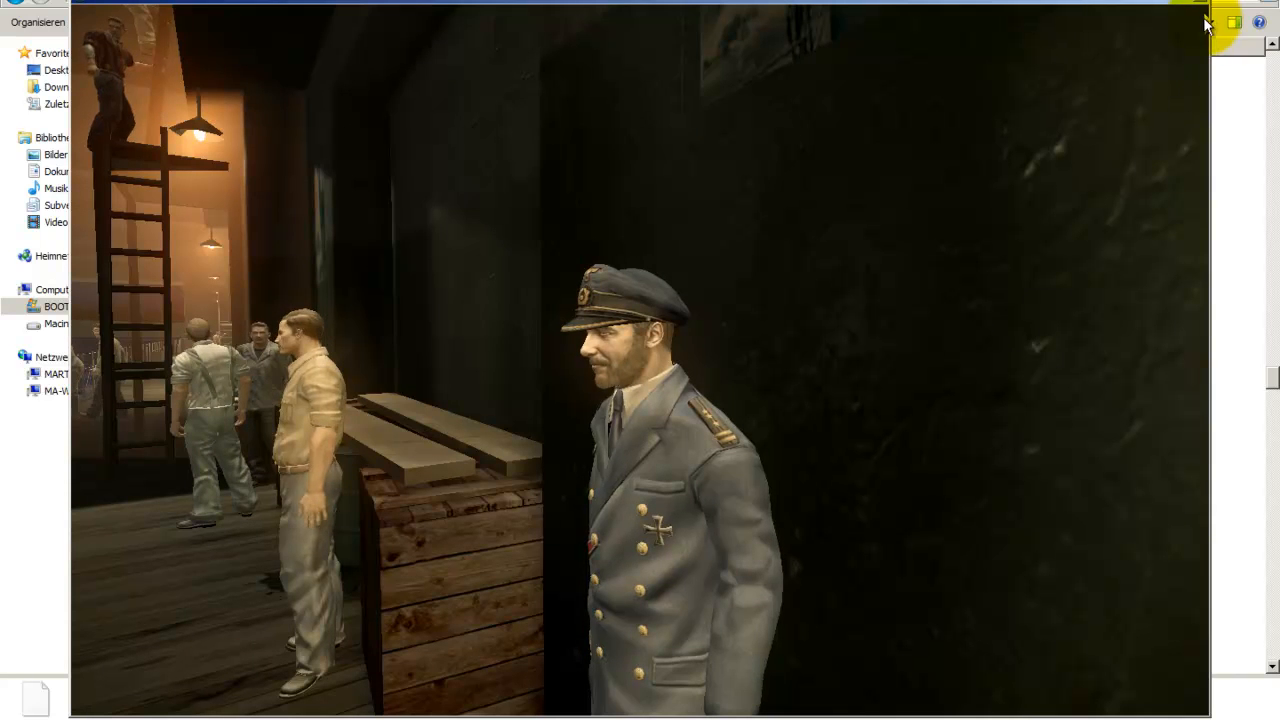
click(434, 718)
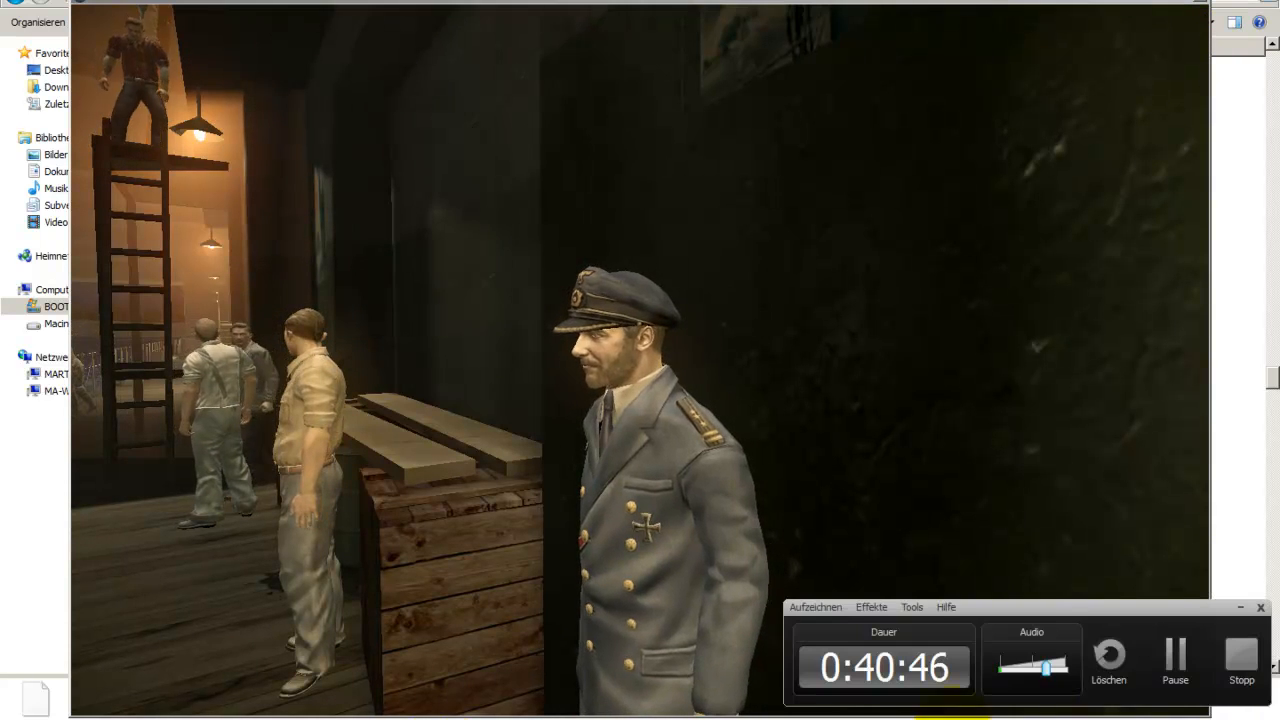